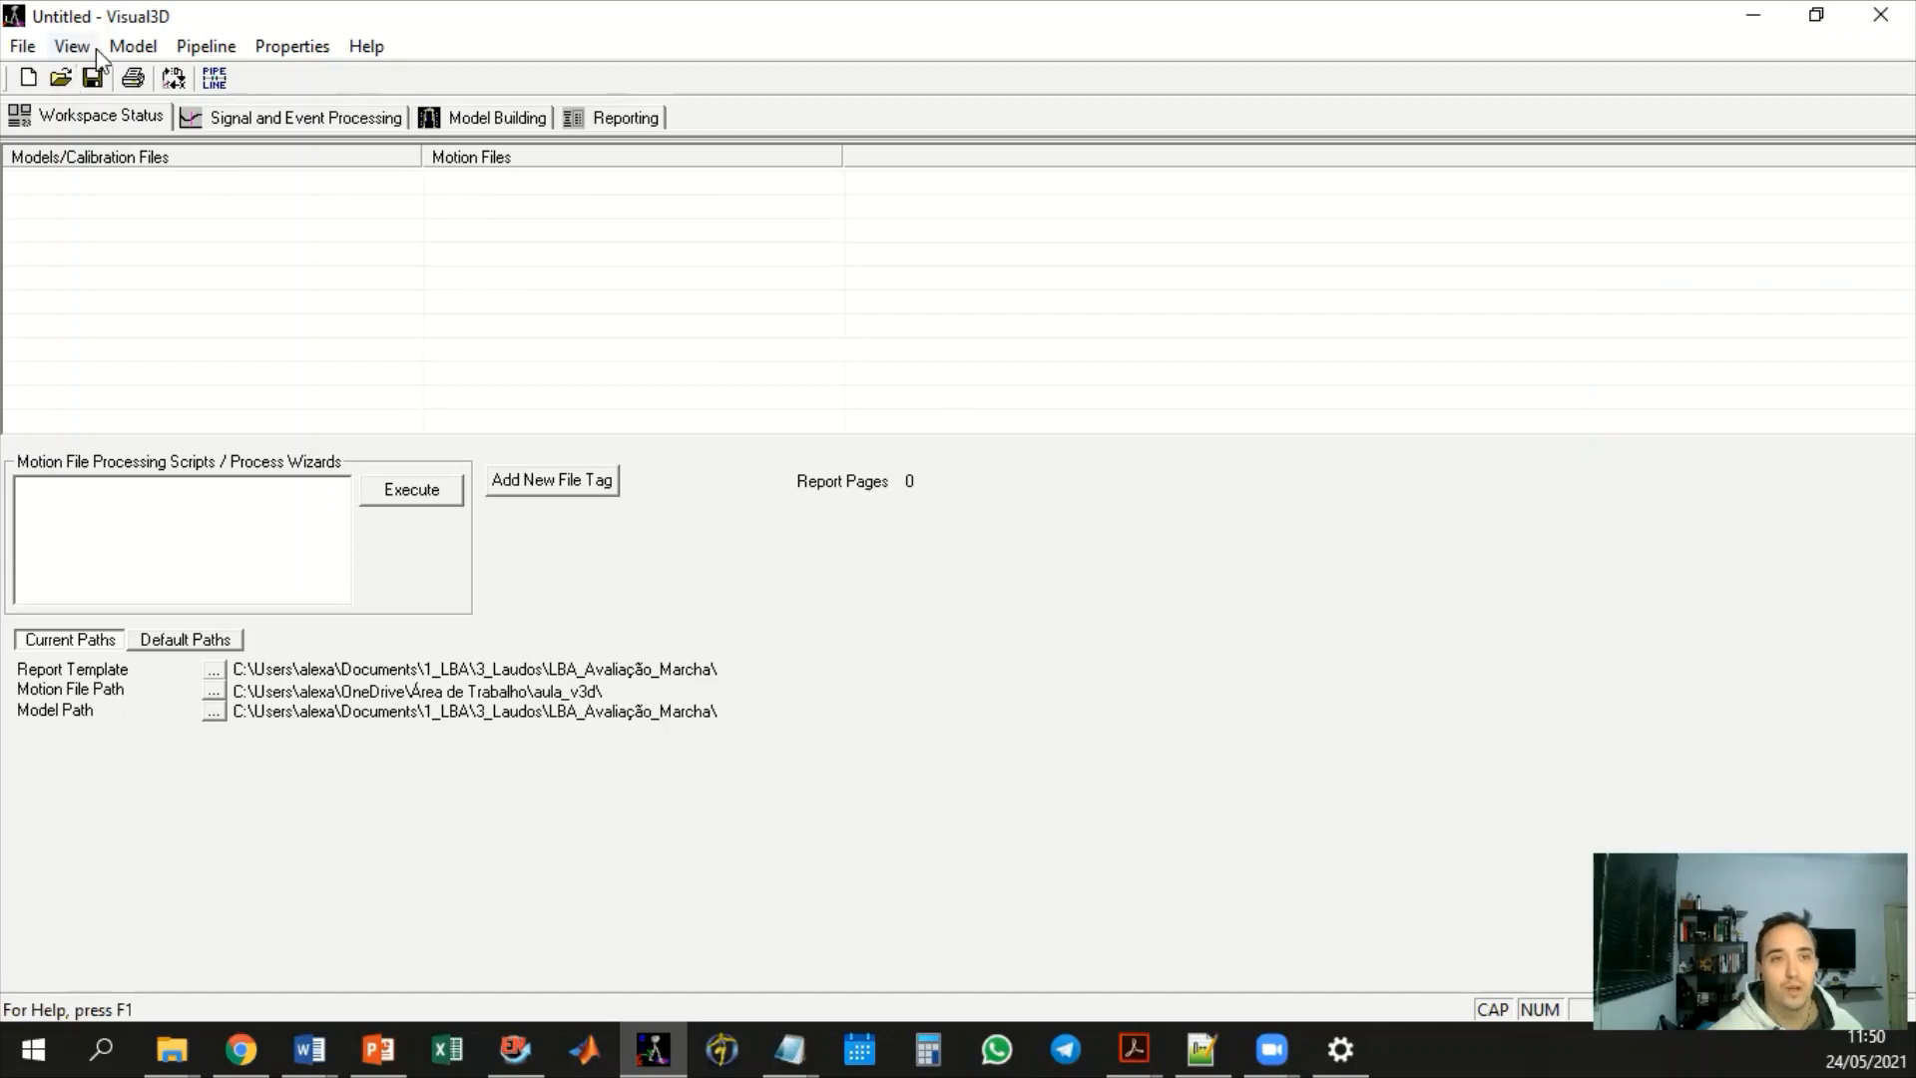
Create a Visual3D hybrid model using the static calibration file Estatica_Felipe2.c3d
{"action": "left_click", "coordinate": [130, 46]}
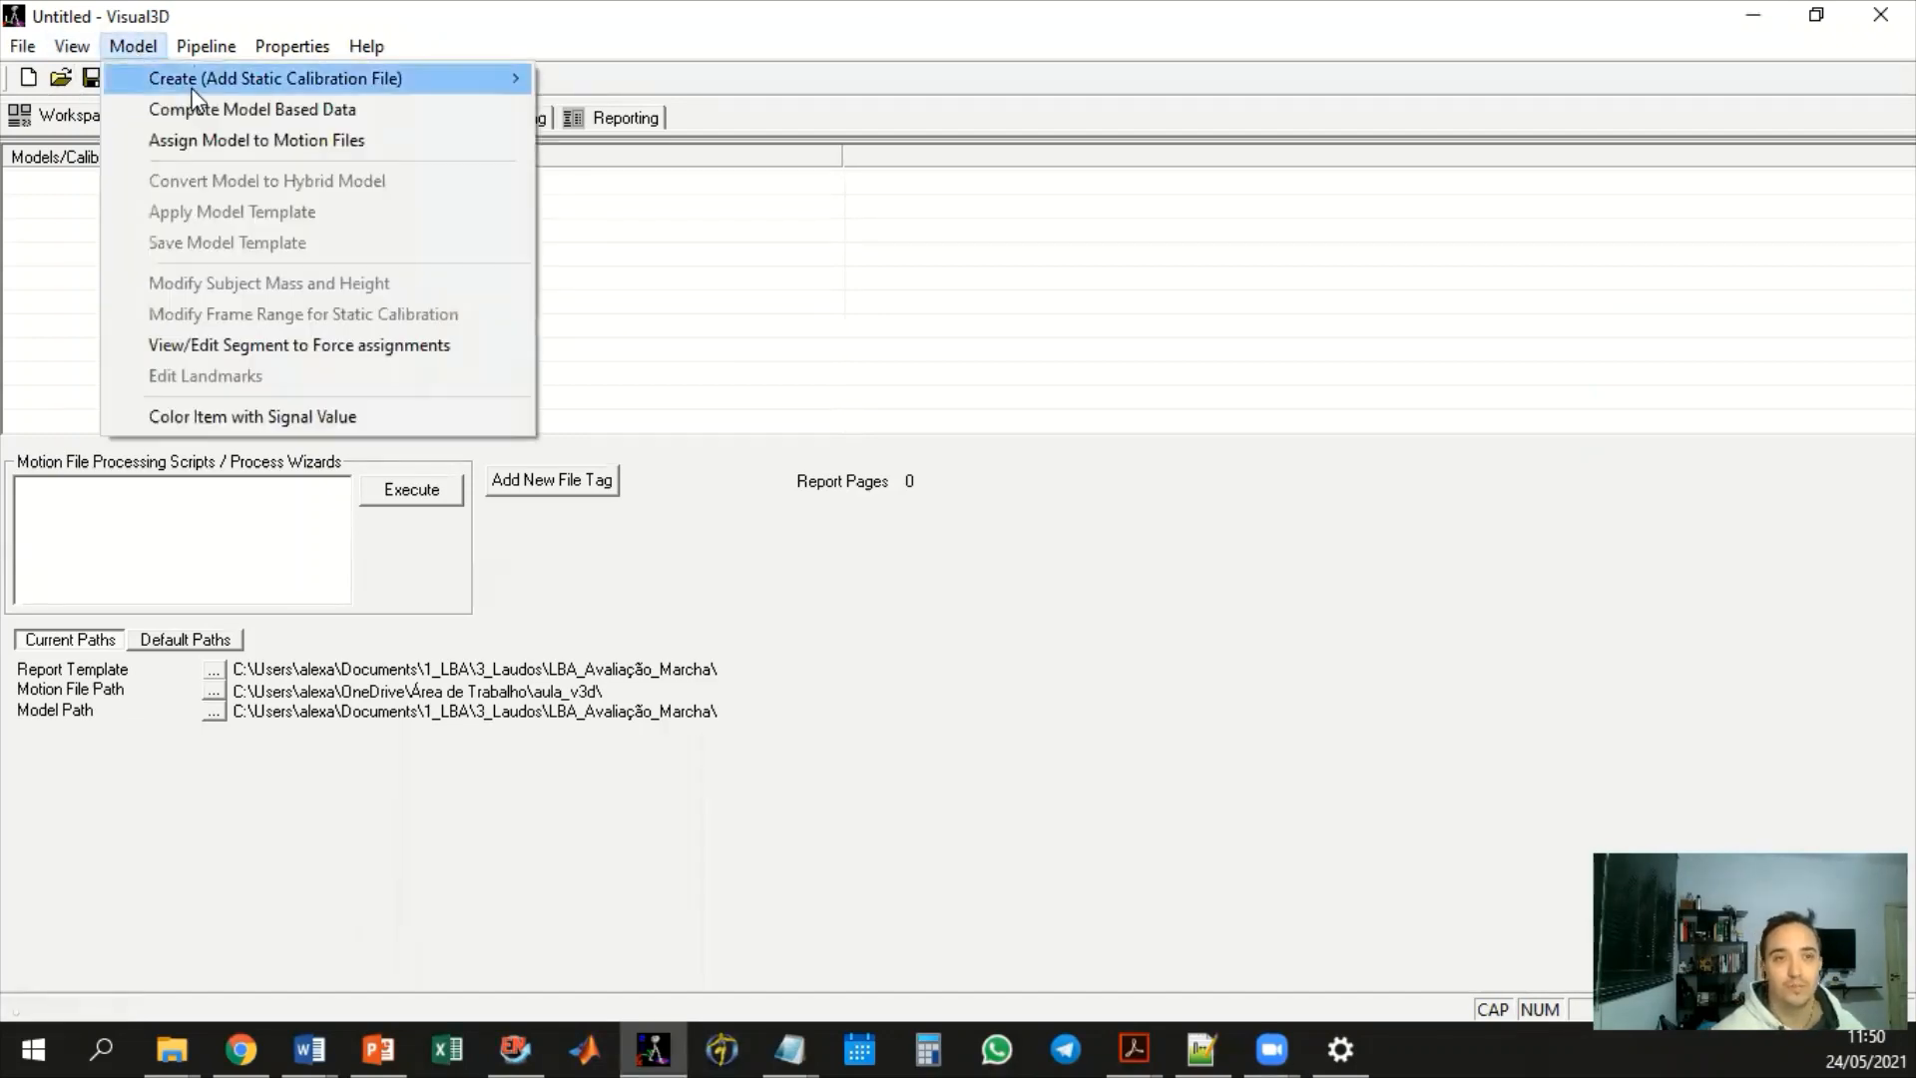
{"action": "mouse_move", "coordinate": [278, 82]}
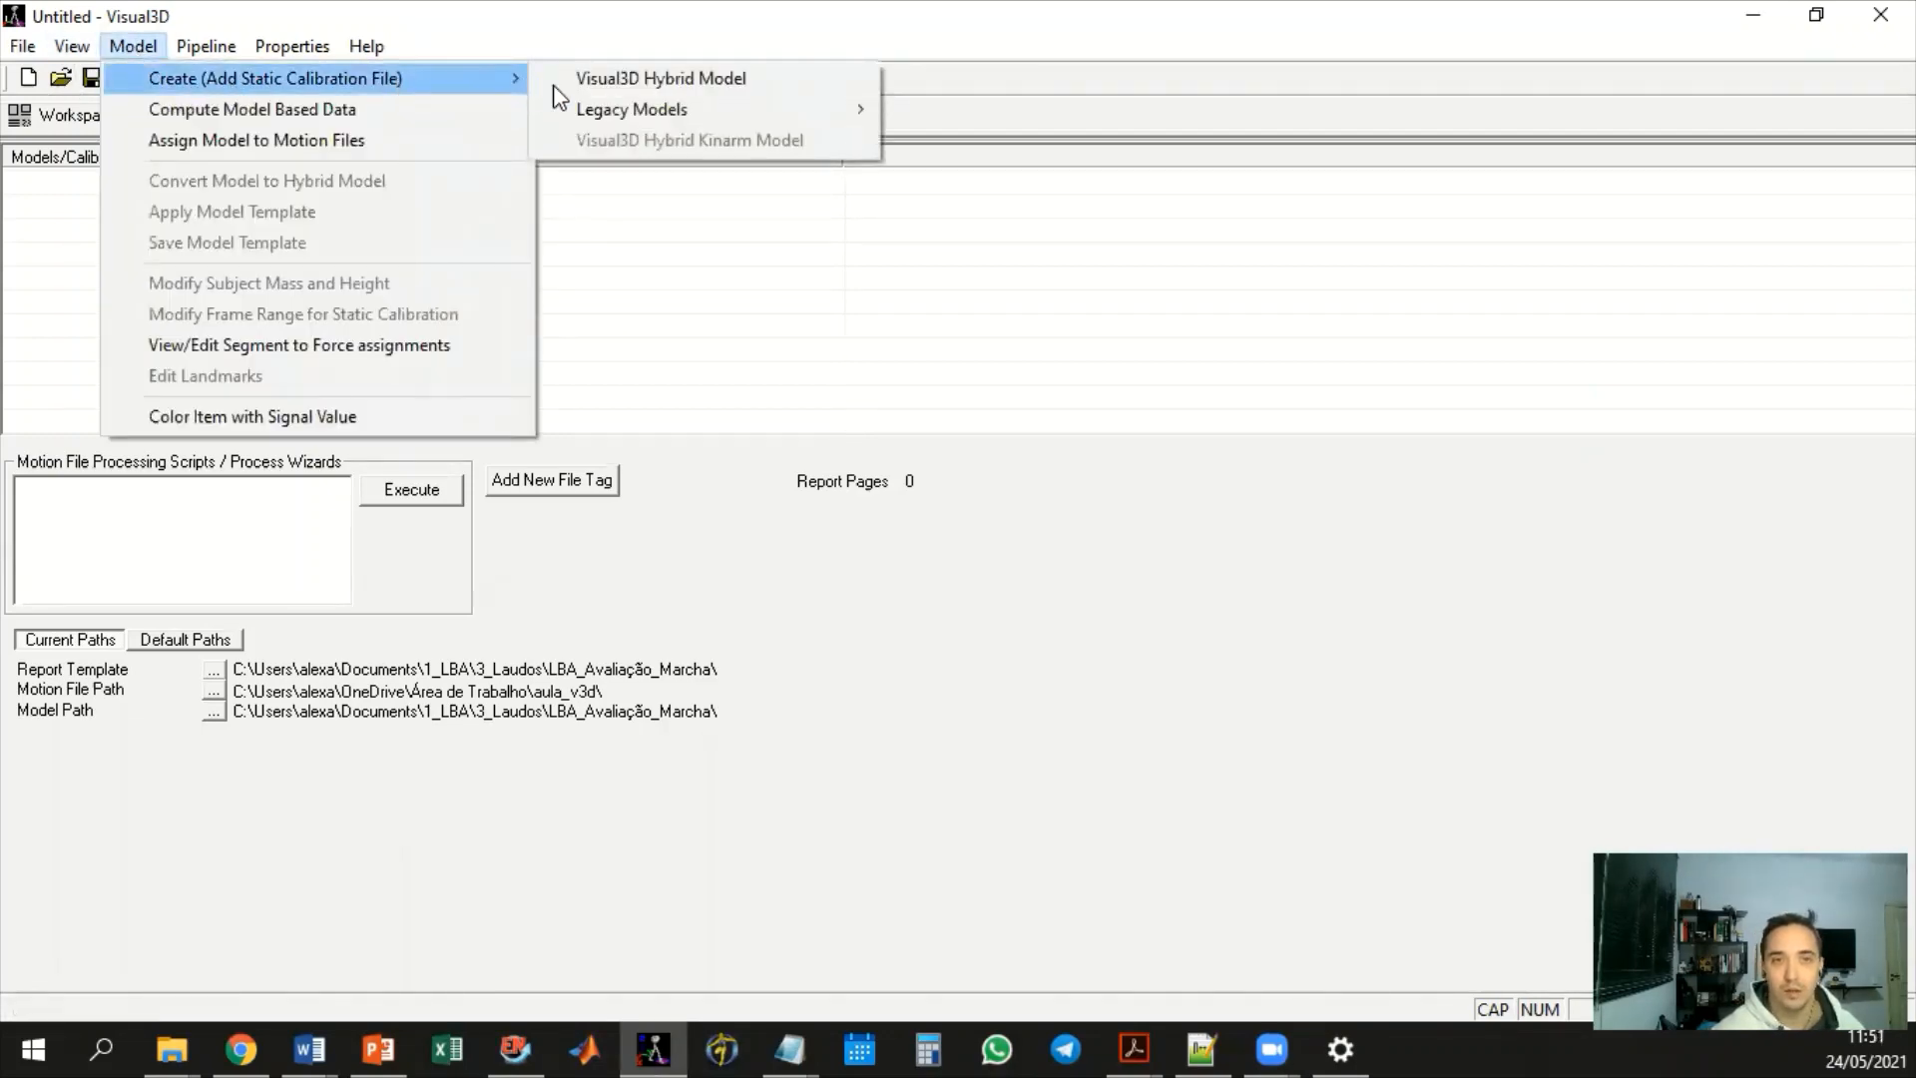
{"action": "left_click", "coordinate": [594, 93]}
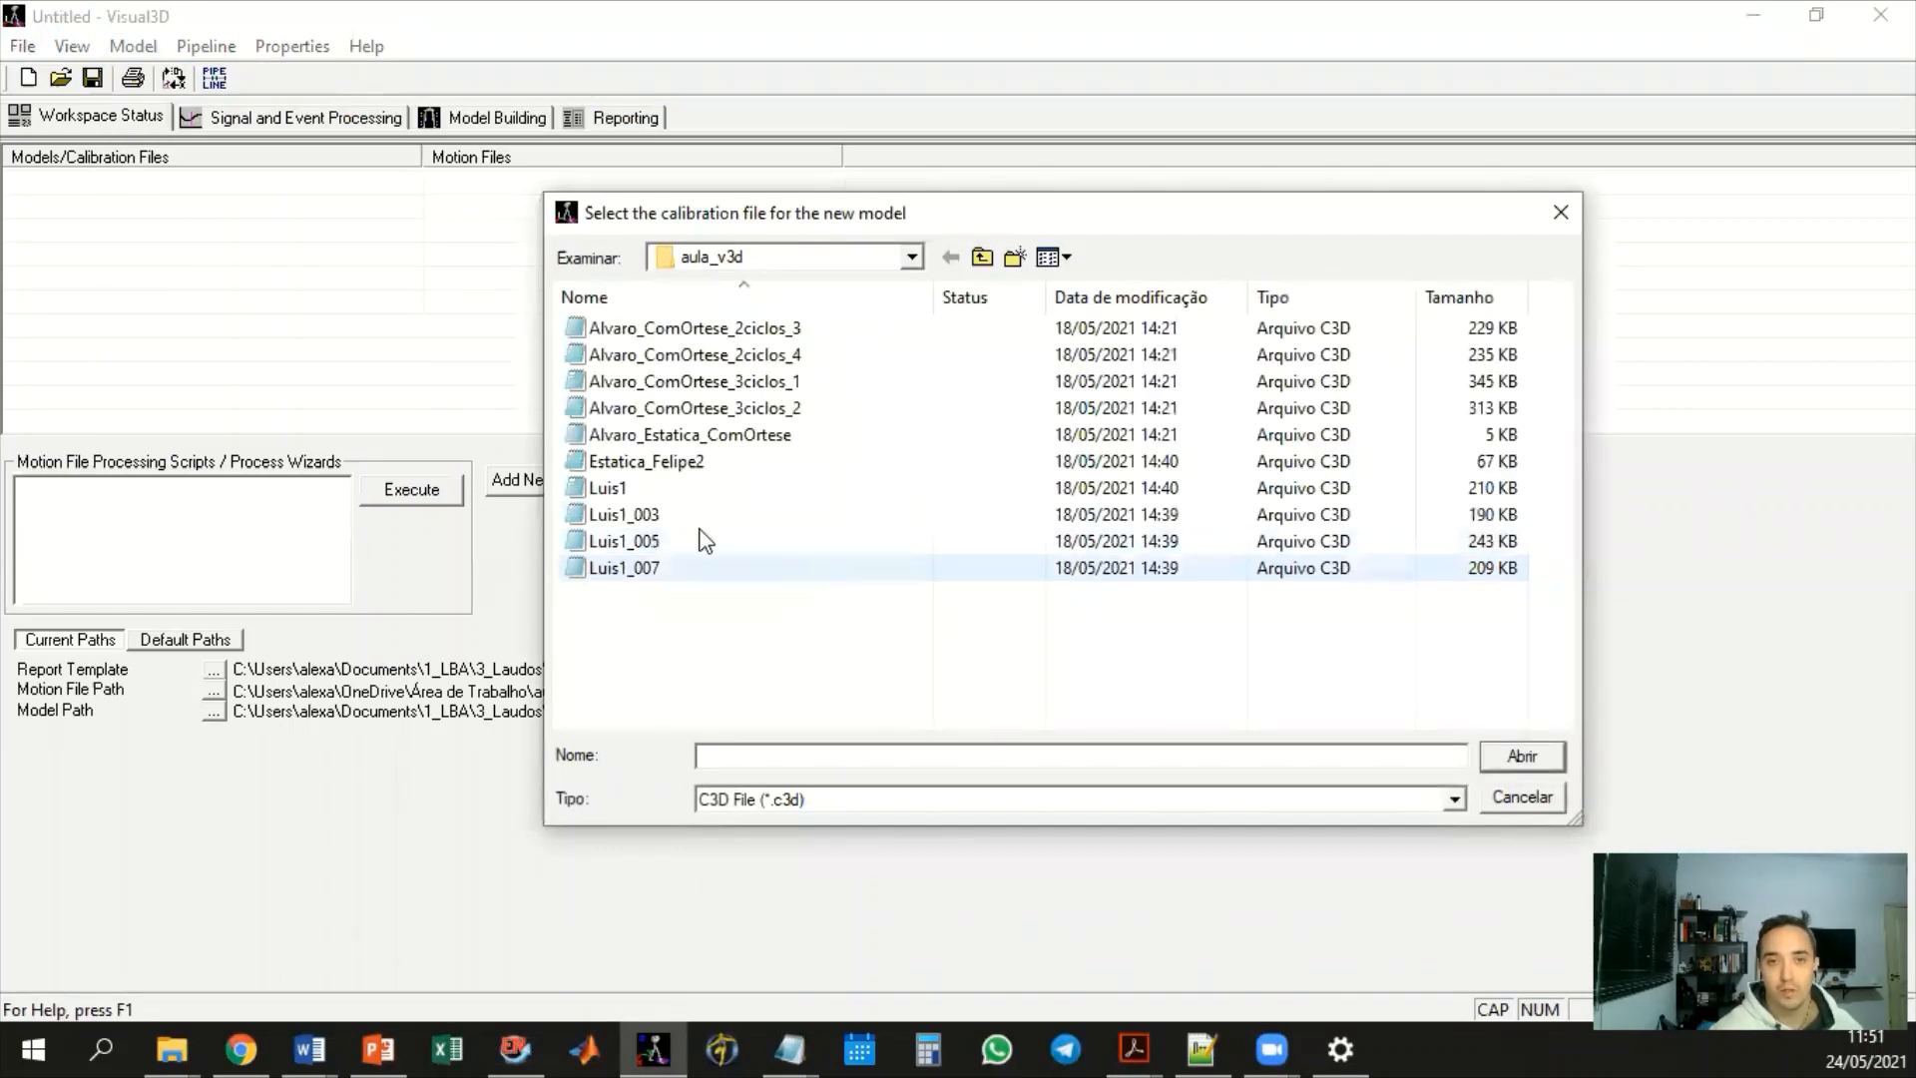
{"action": "left_click", "coordinate": [689, 465]}
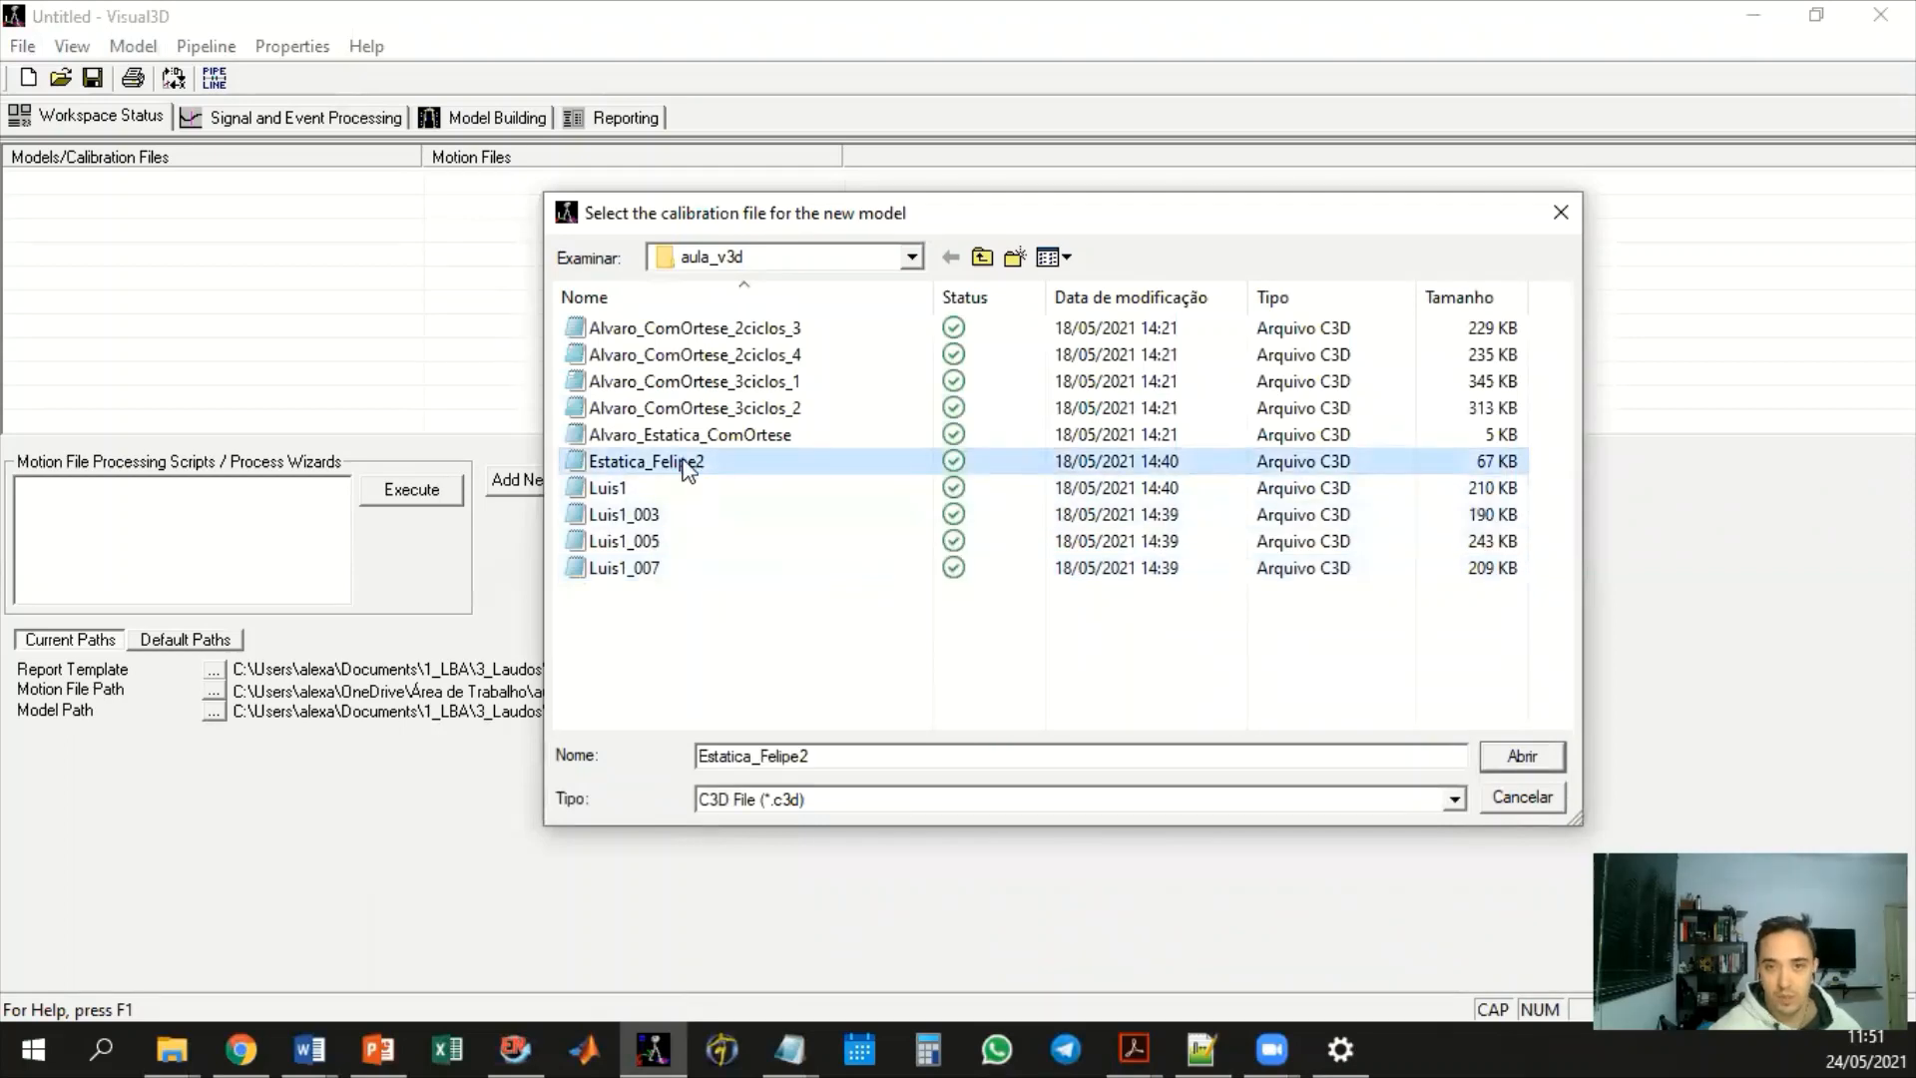
{"action": "left_click", "coordinate": [1522, 758]}
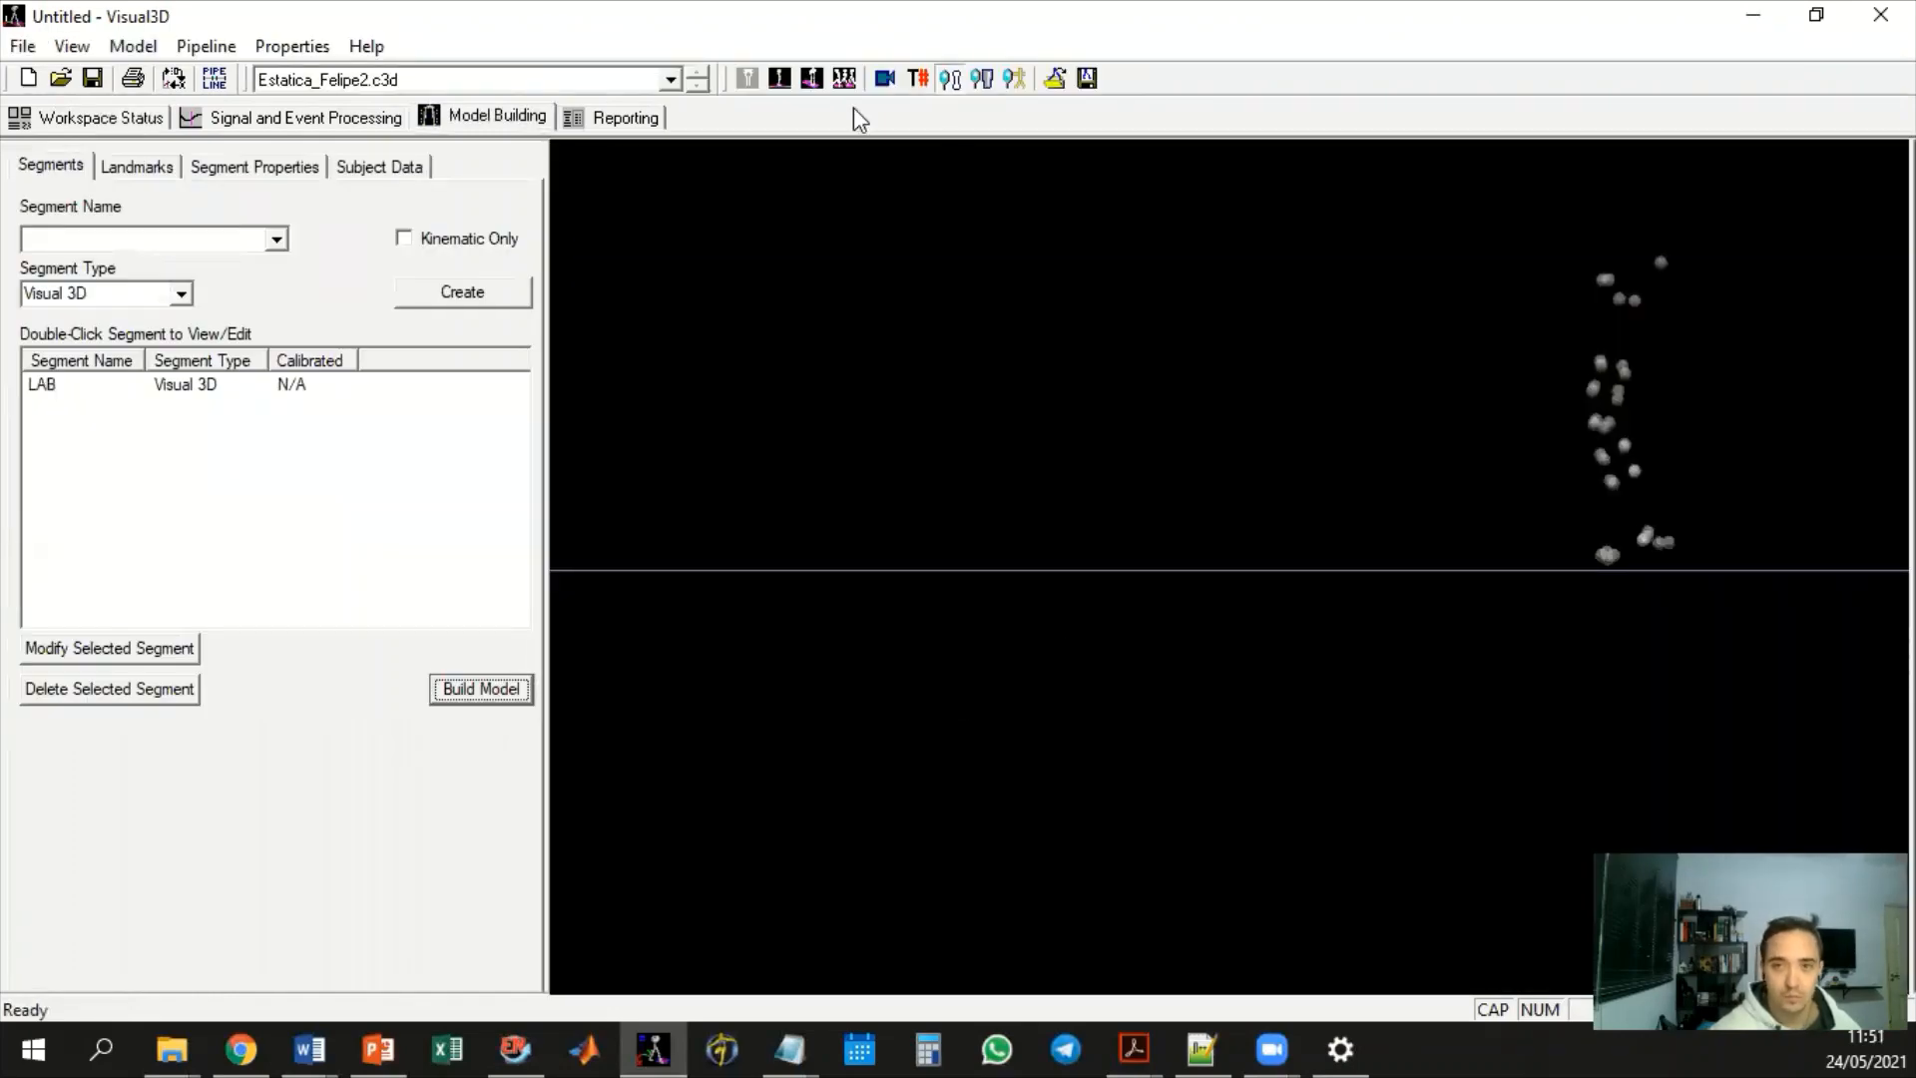
Apply the model template Modelo_Q_J_Td.mdh to the static calibration model
{"action": "left_click", "coordinate": [811, 78]}
{"action": "left_click_drag", "start_coordinate": [1277, 483], "coordinate": [1180, 501]}
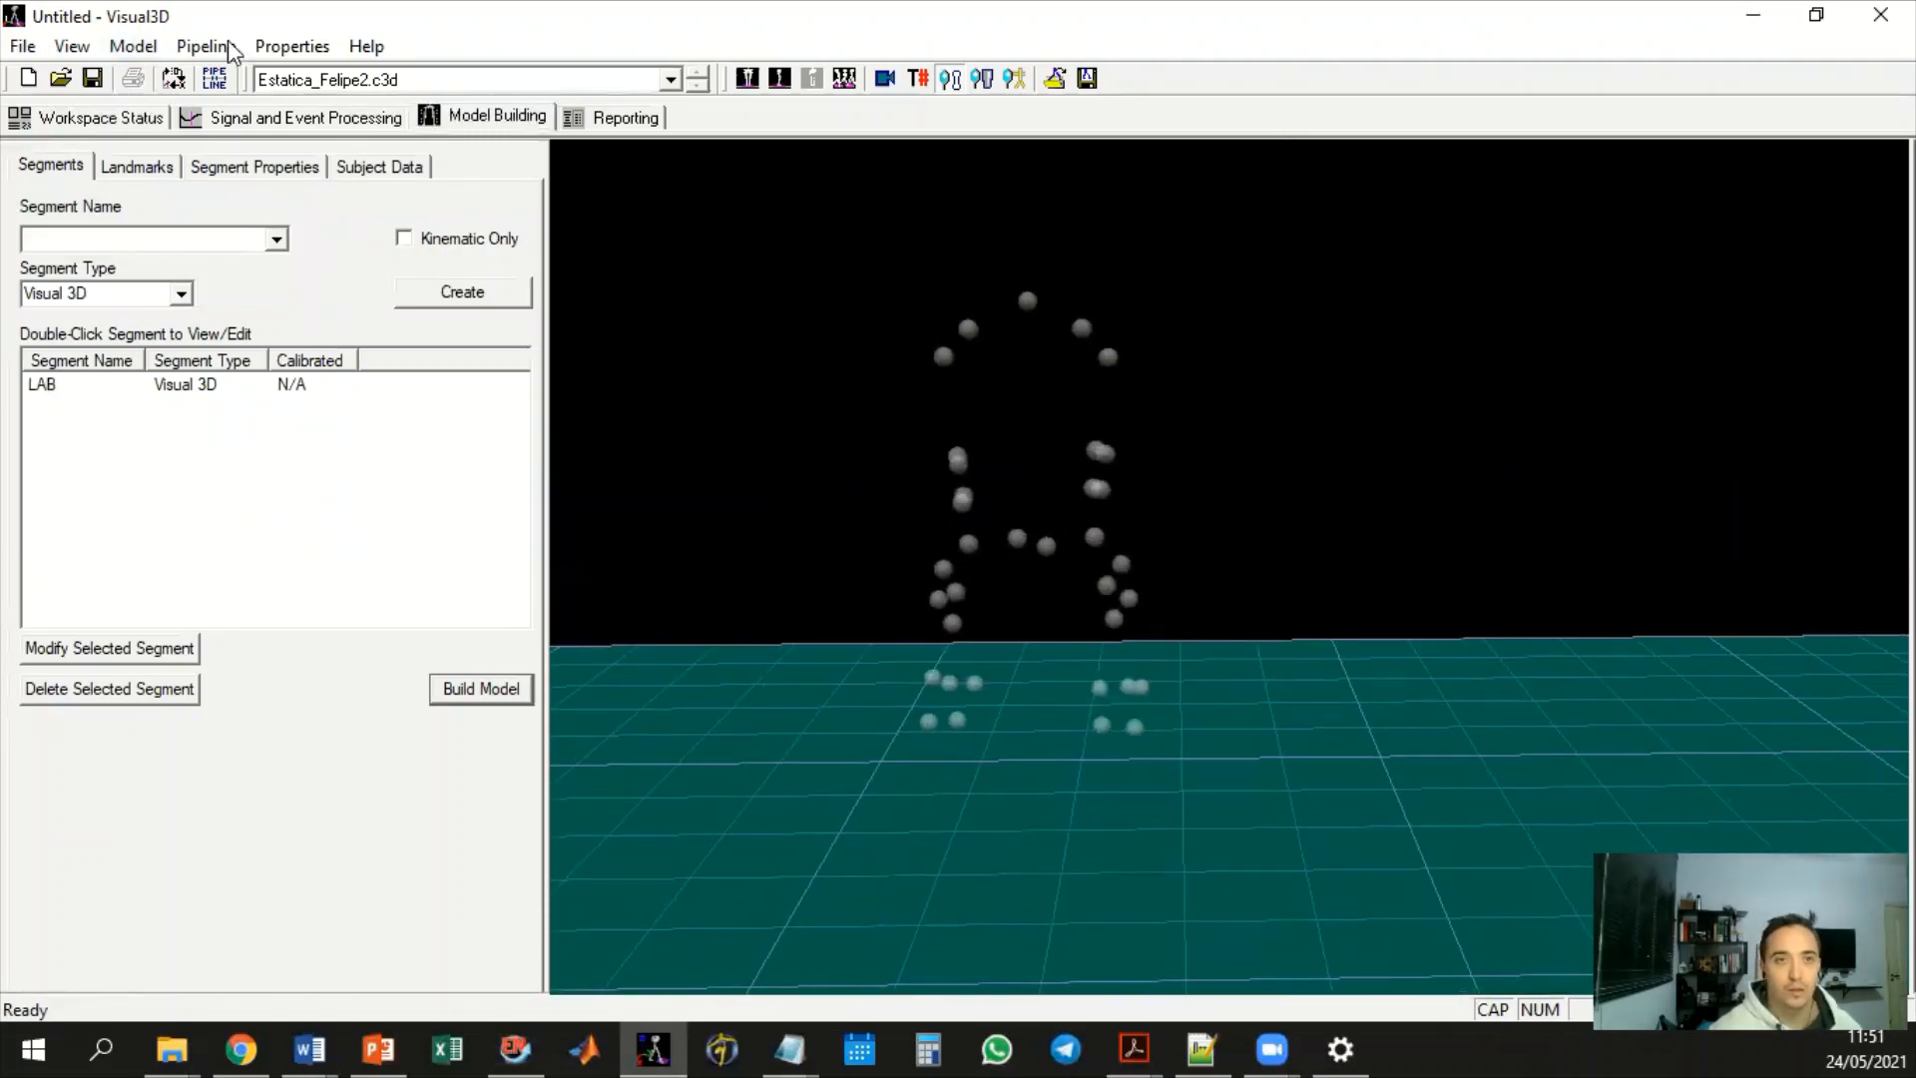
{"action": "left_click", "coordinate": [132, 50]}
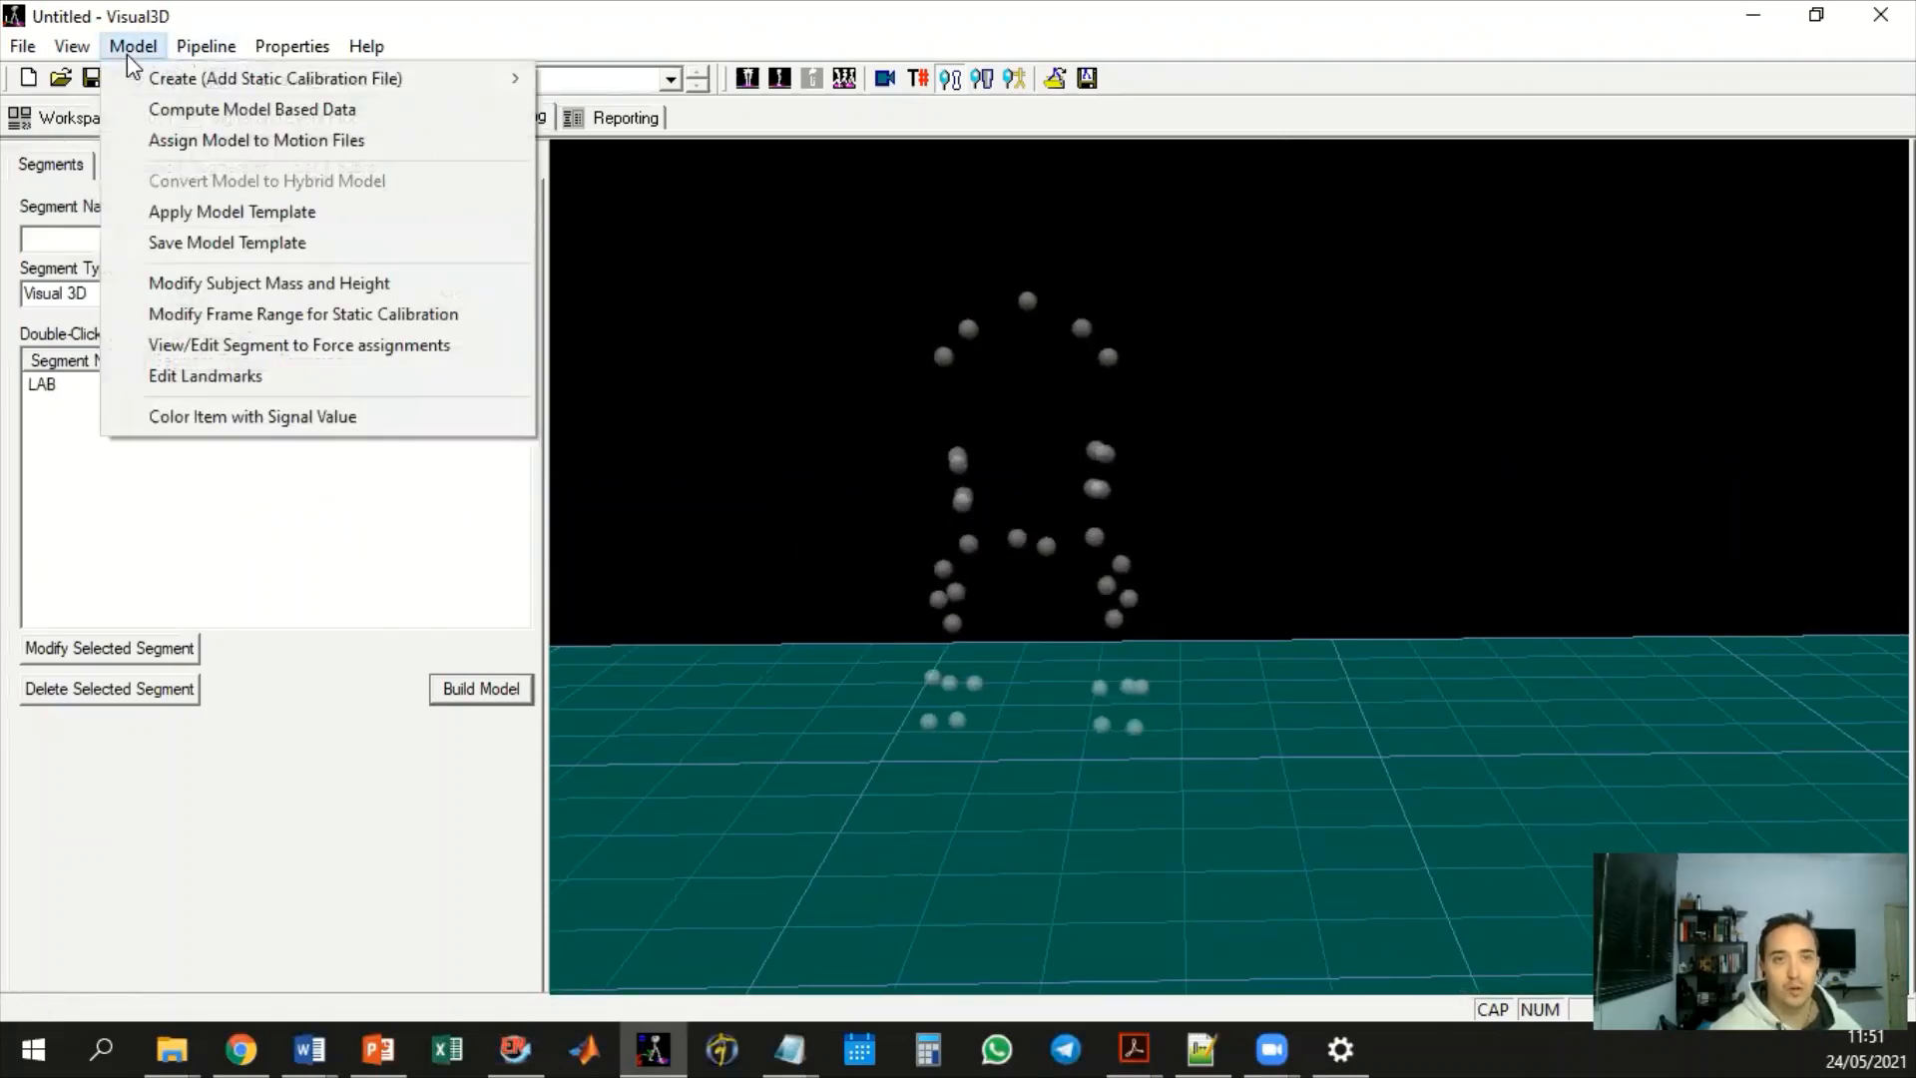
{"action": "left_click", "coordinate": [204, 211]}
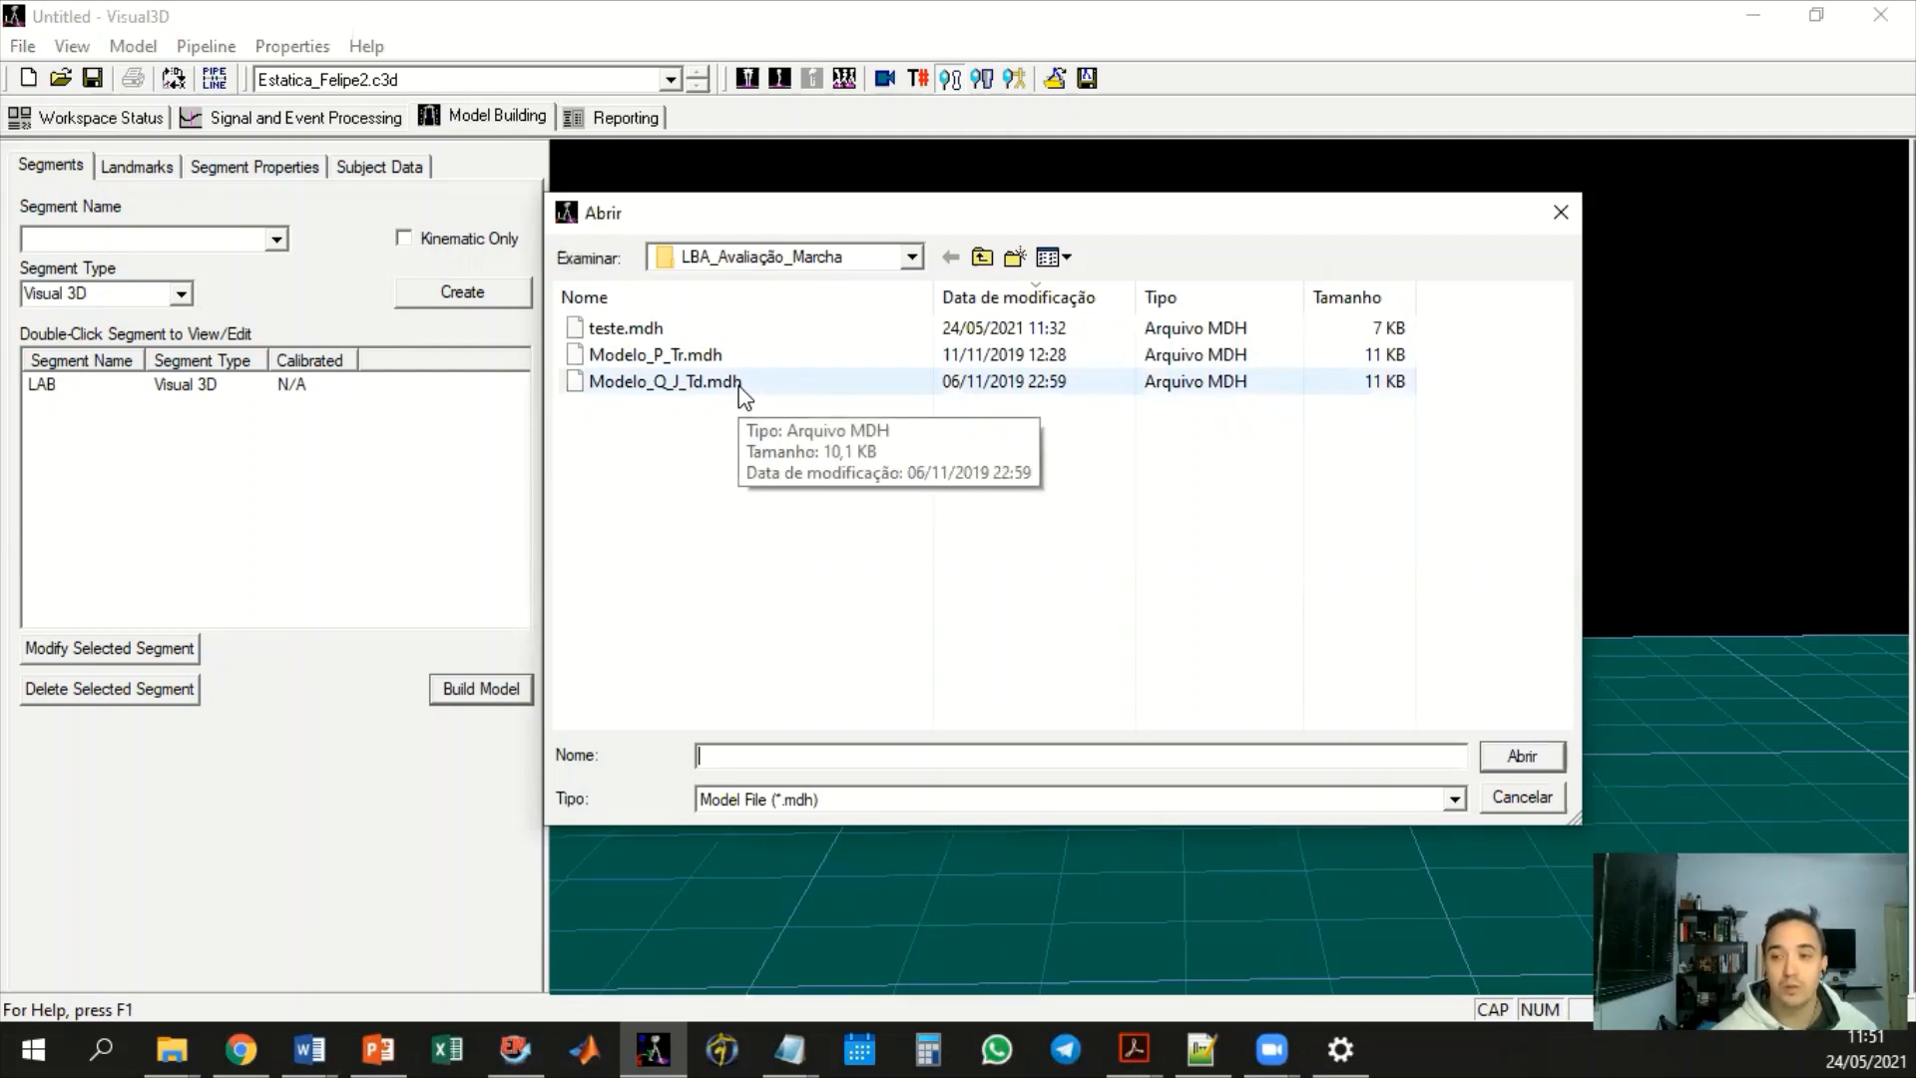
{"action": "left_click", "coordinate": [741, 387]}
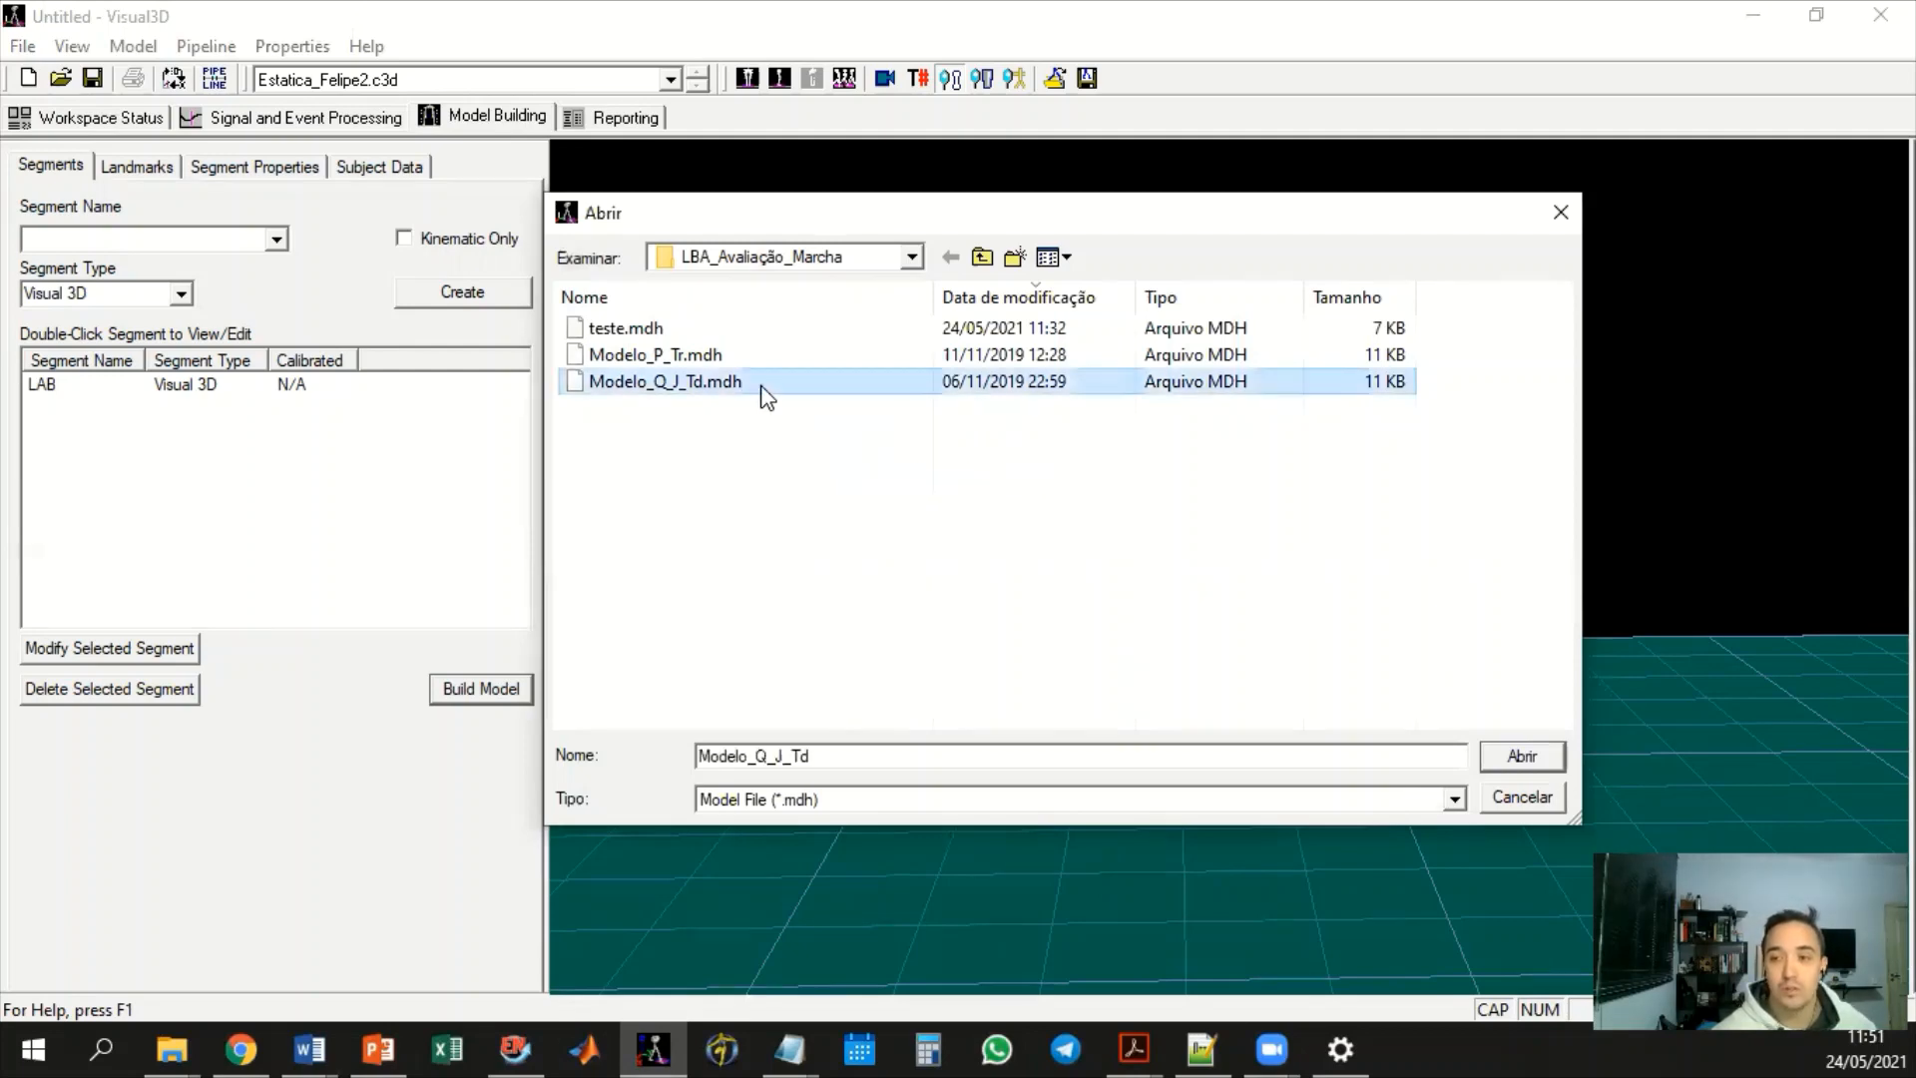
{"action": "left_click", "coordinate": [1521, 757]}
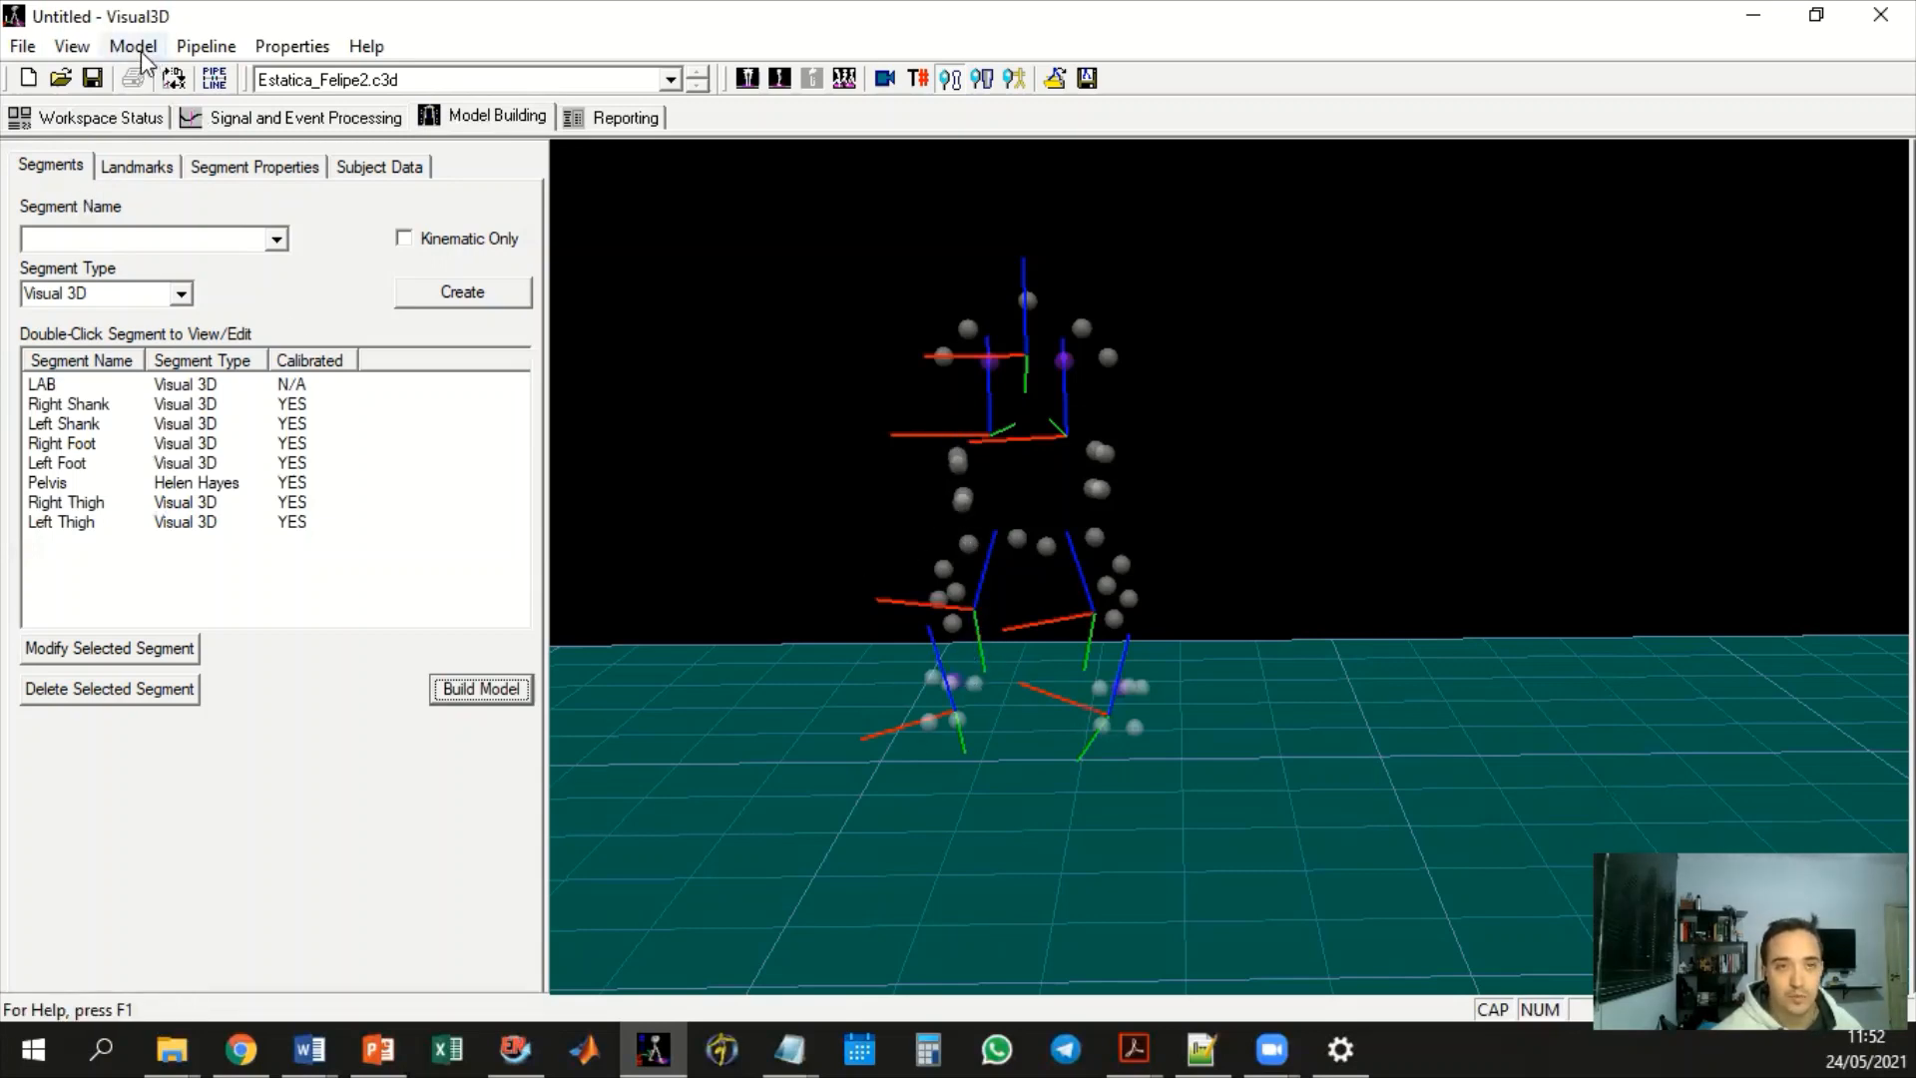
Load the motion files Luis1, Luis1_003, Luis1_005 and Luis1_007 from the aula_v3d folder into the workspace
{"action": "left_click", "coordinate": [82, 122]}
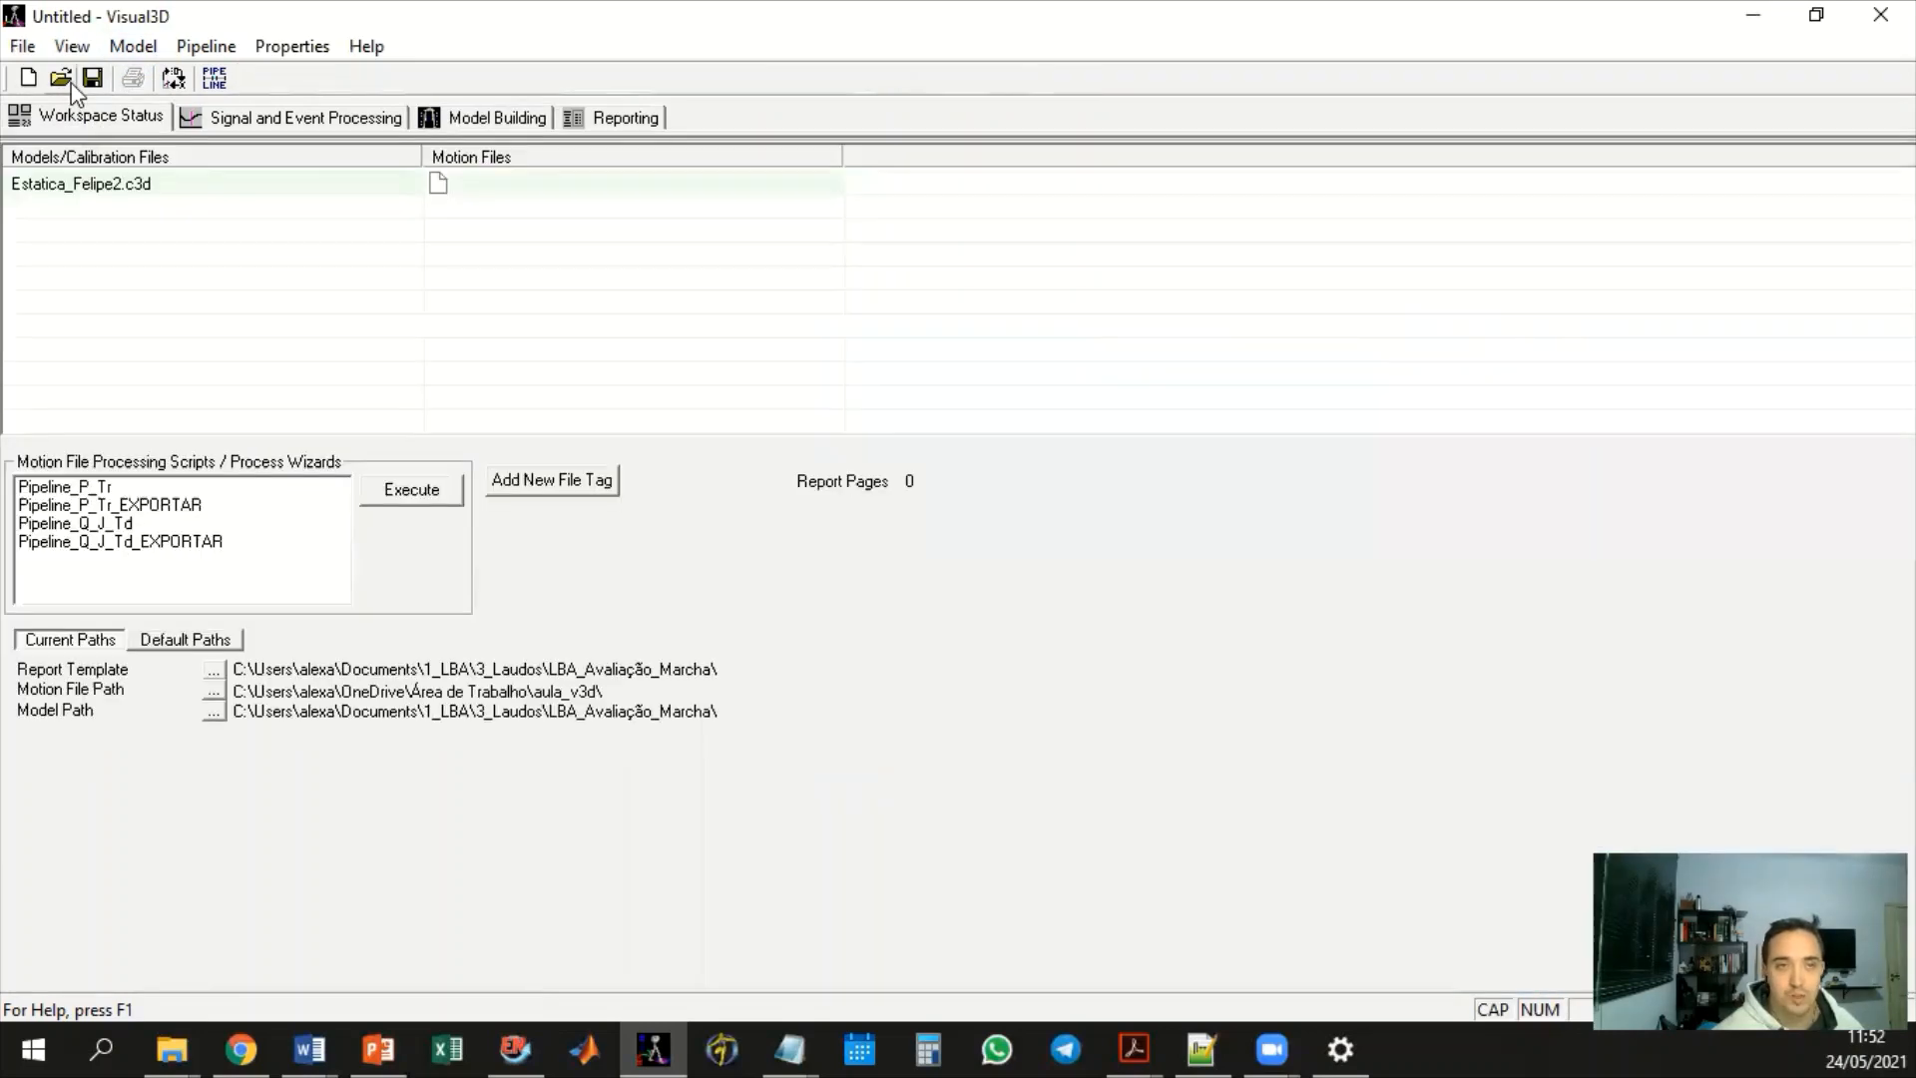
{"action": "left_click", "coordinate": [1140, 640]}
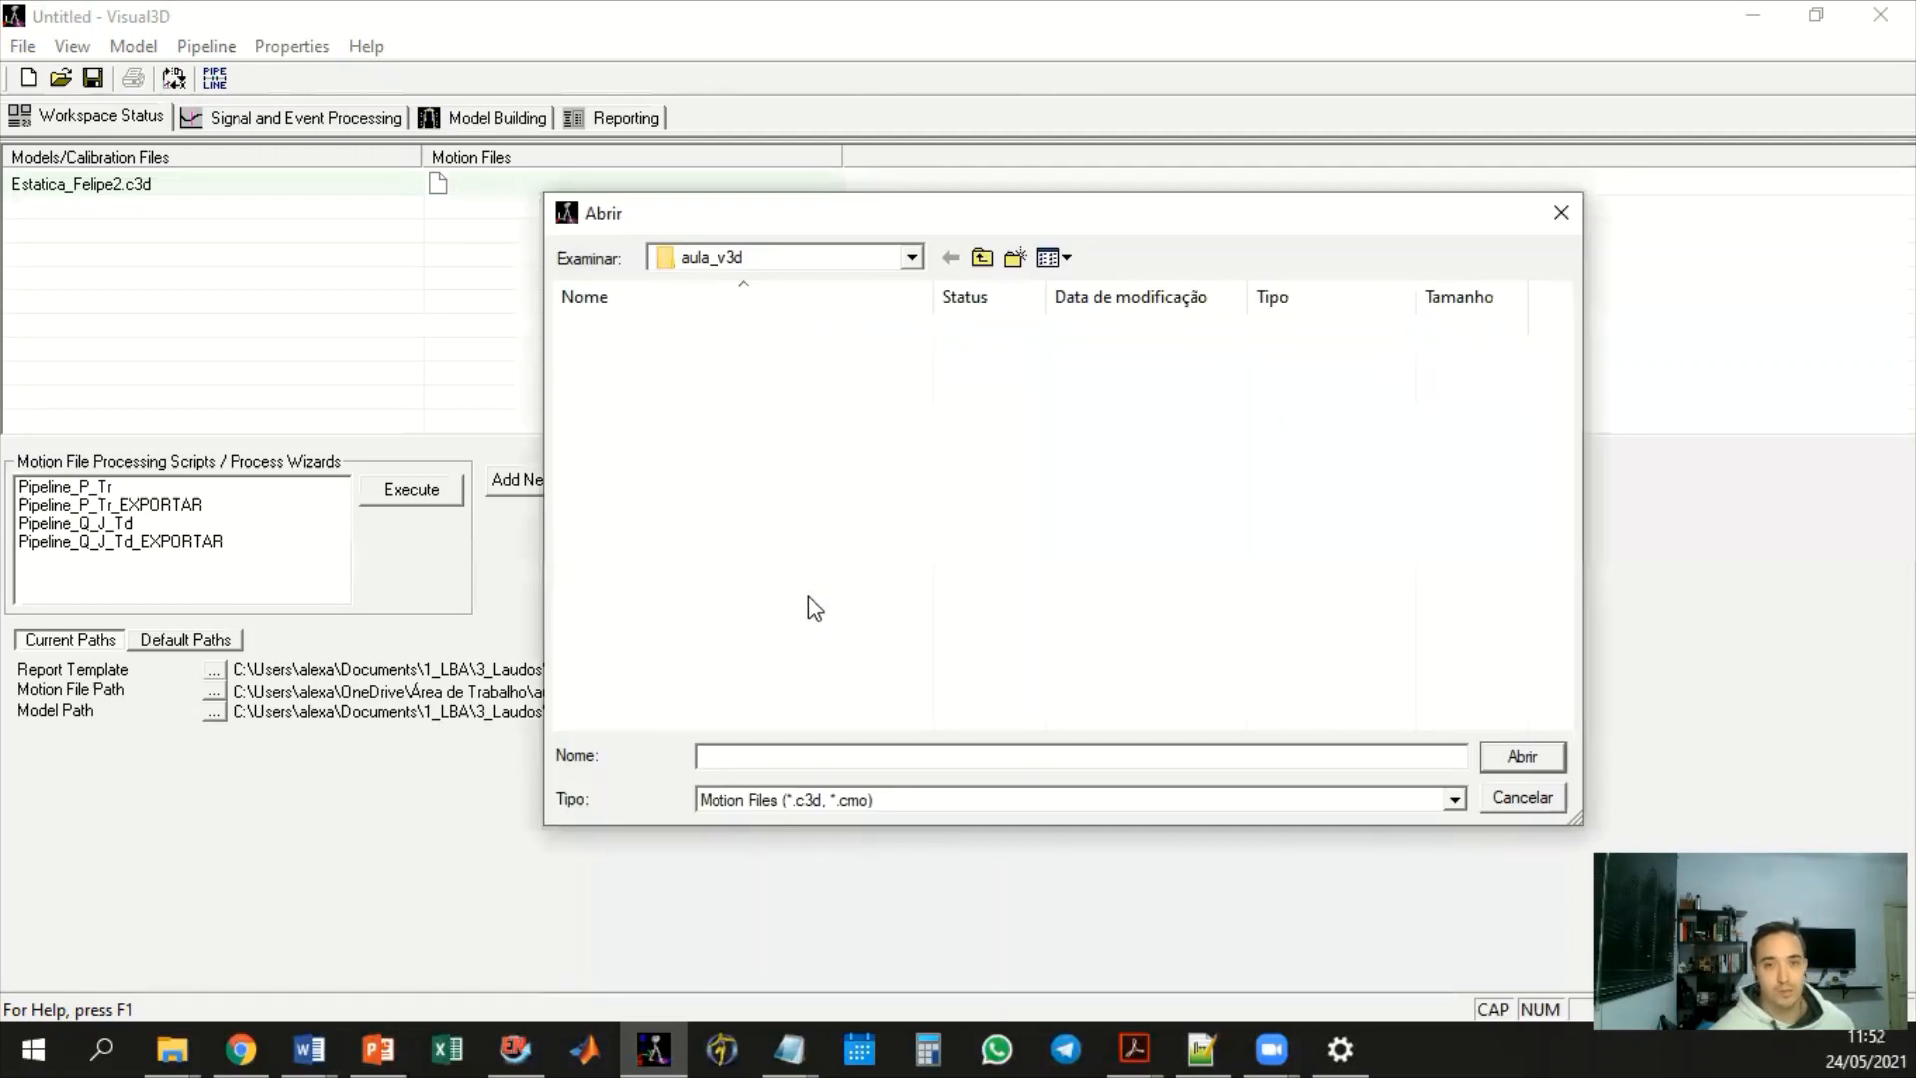
{"action": "left_click", "coordinate": [692, 541]}
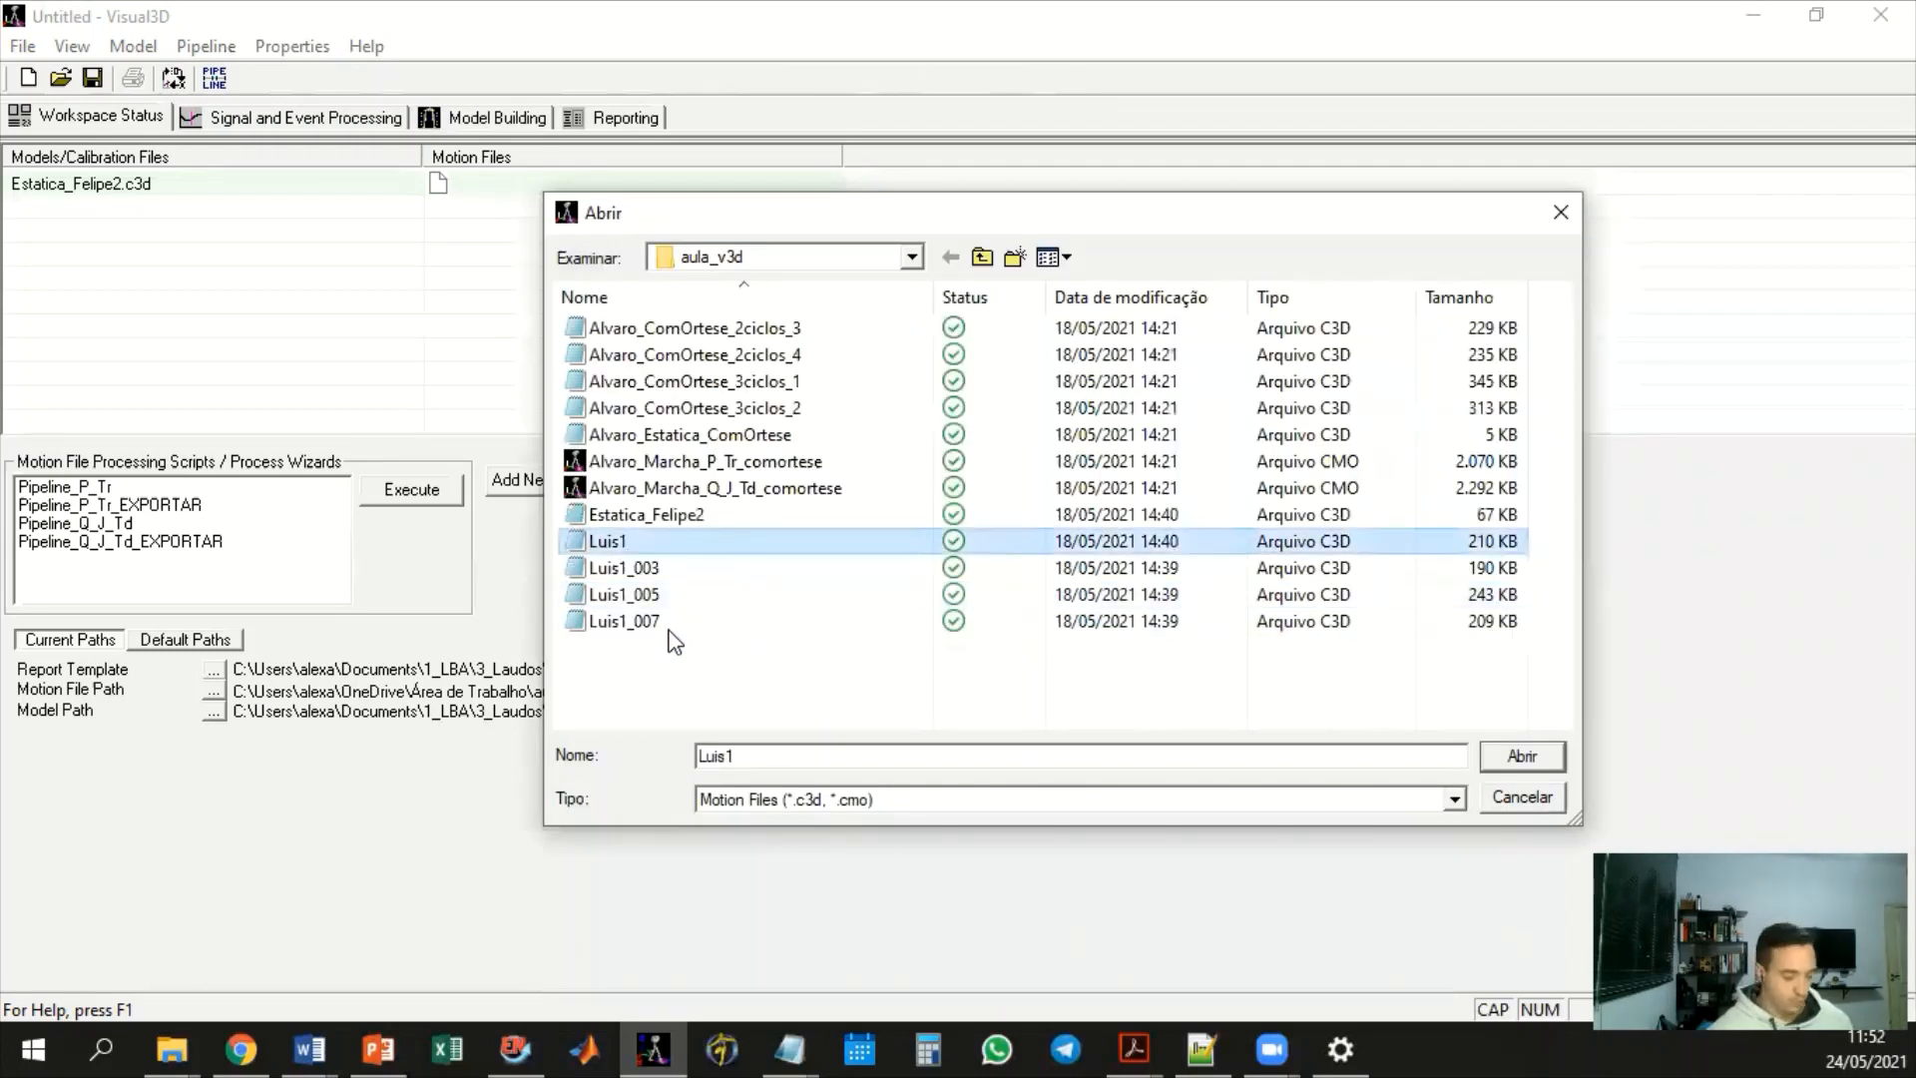
{"action": "left_click", "coordinate": [677, 620], "text": "shift"}
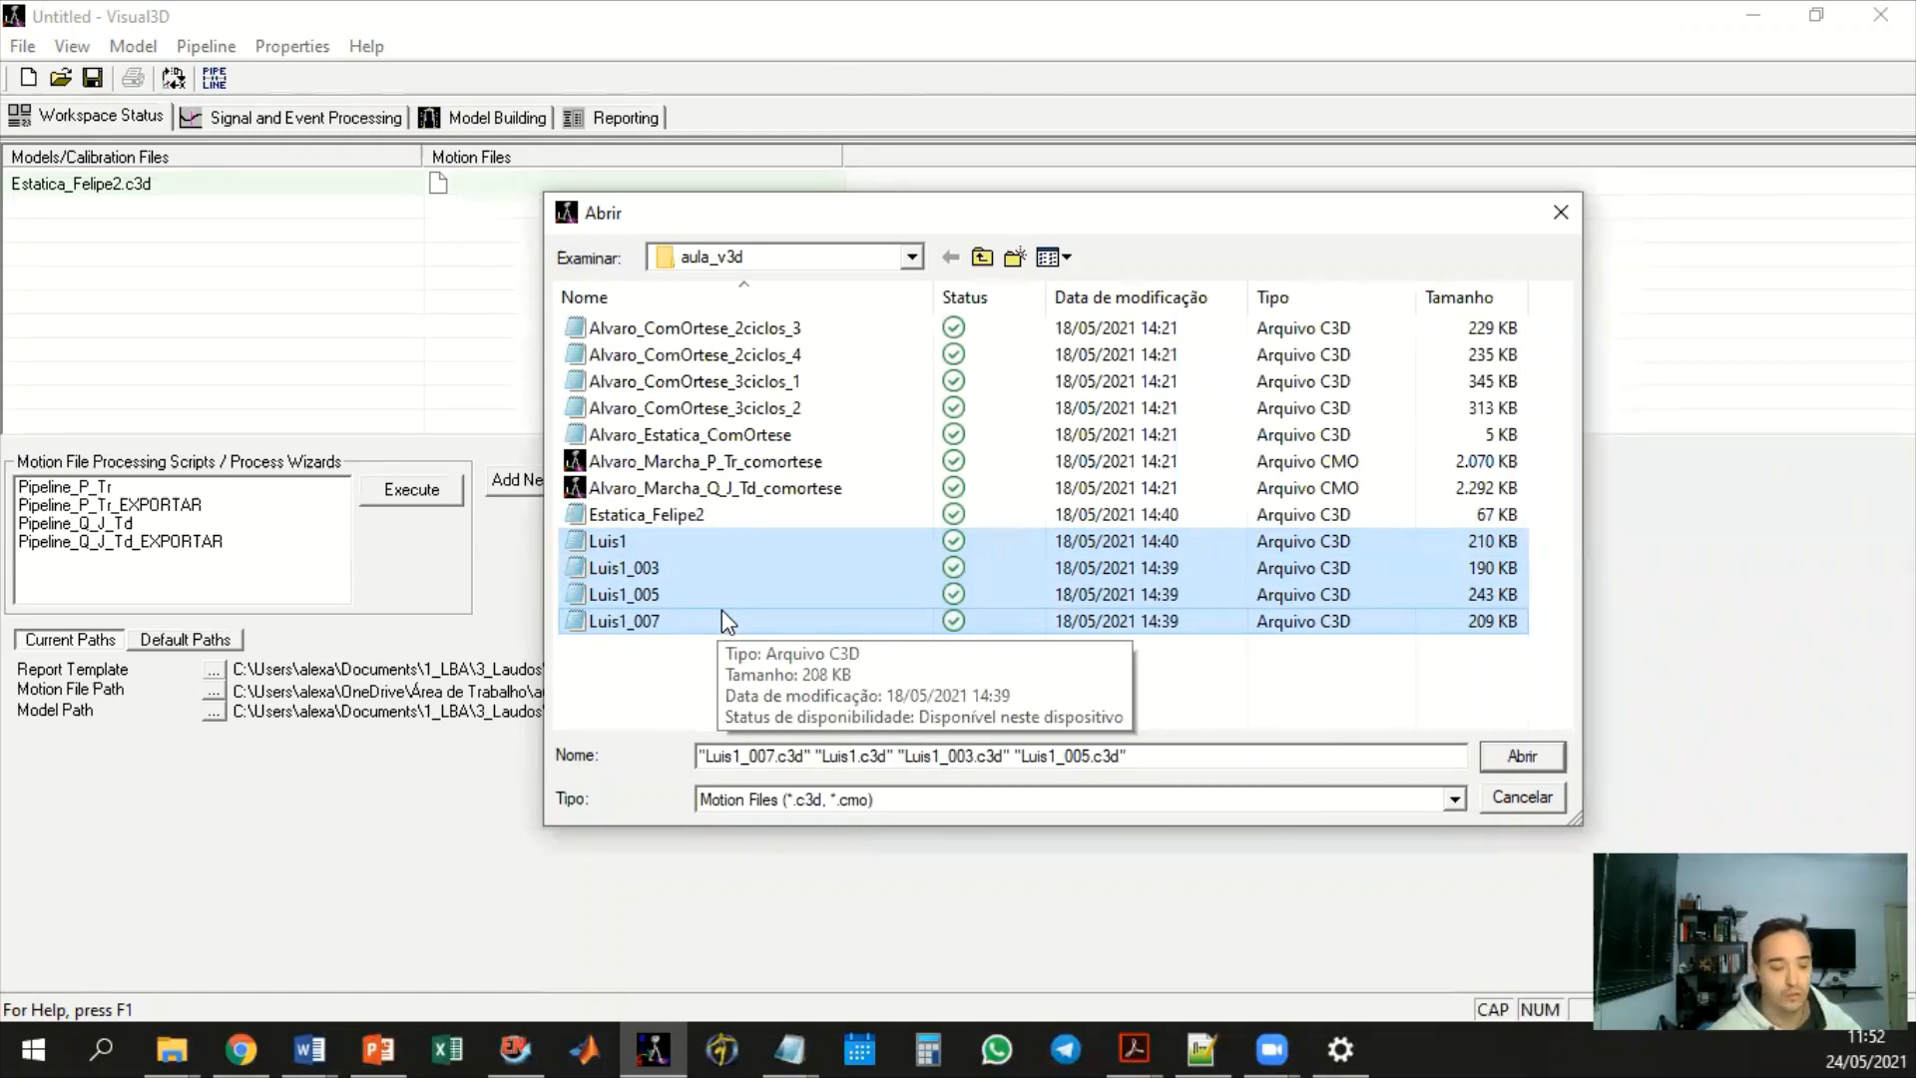
{"action": "left_click", "coordinate": [1521, 764]}
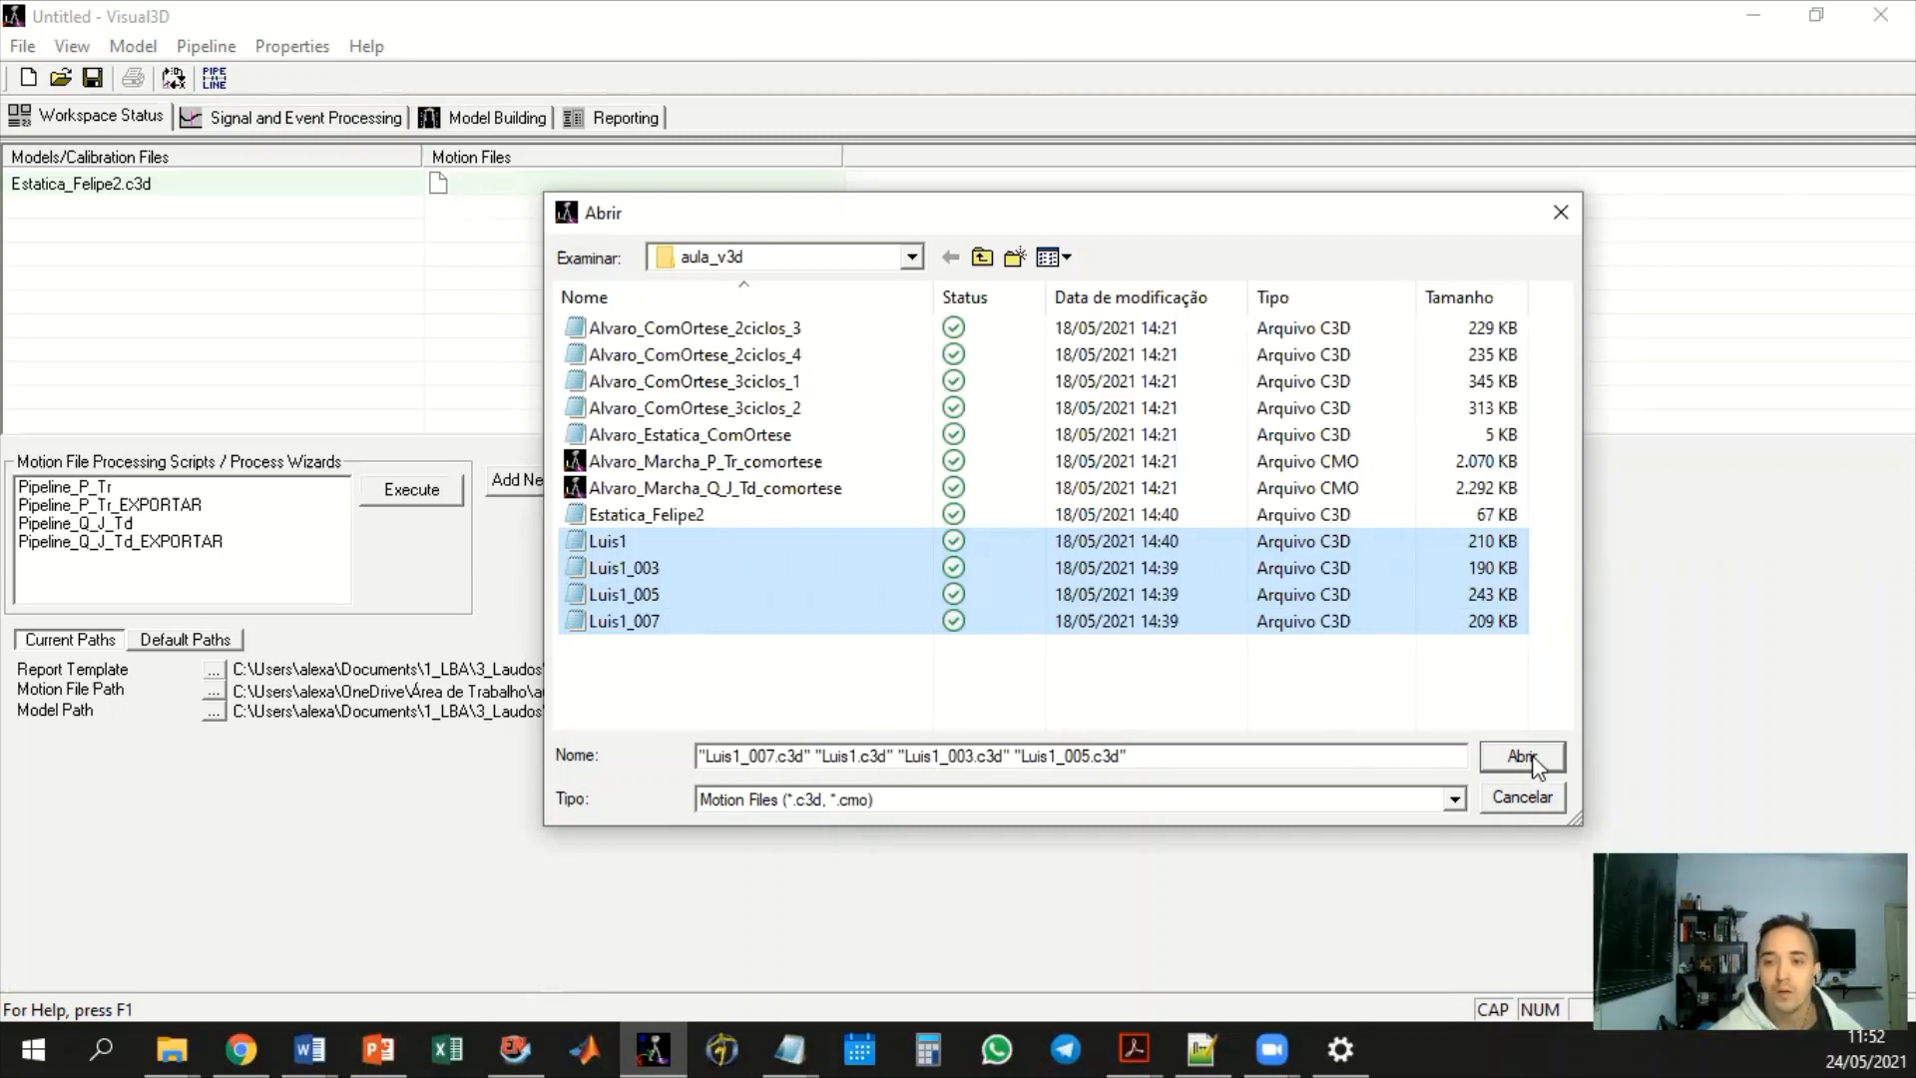
Assign the Estatica_Felipe2.c3d model to the Luis1, Luis1_003, Luis1_005 and Luis1_007 motion trials
{"action": "left_click", "coordinate": [136, 48]}
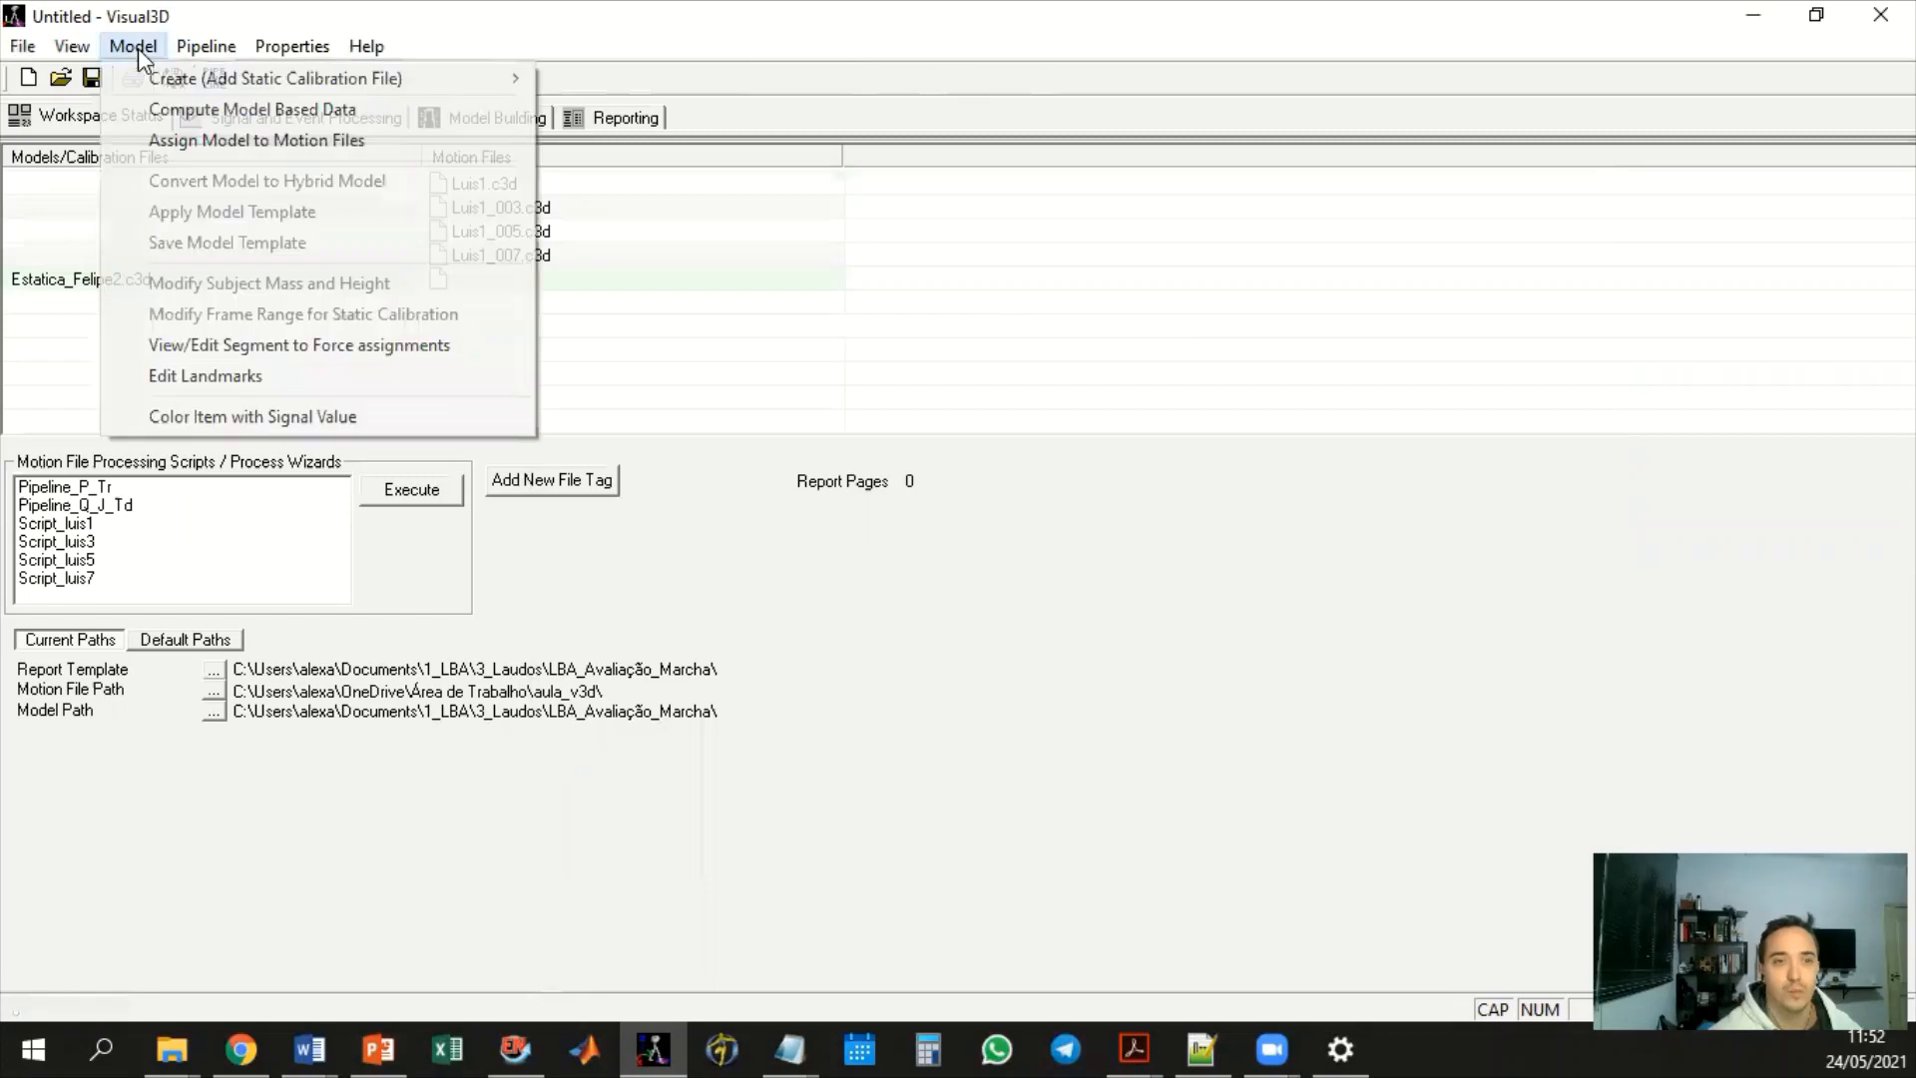
{"action": "left_click", "coordinate": [197, 141]}
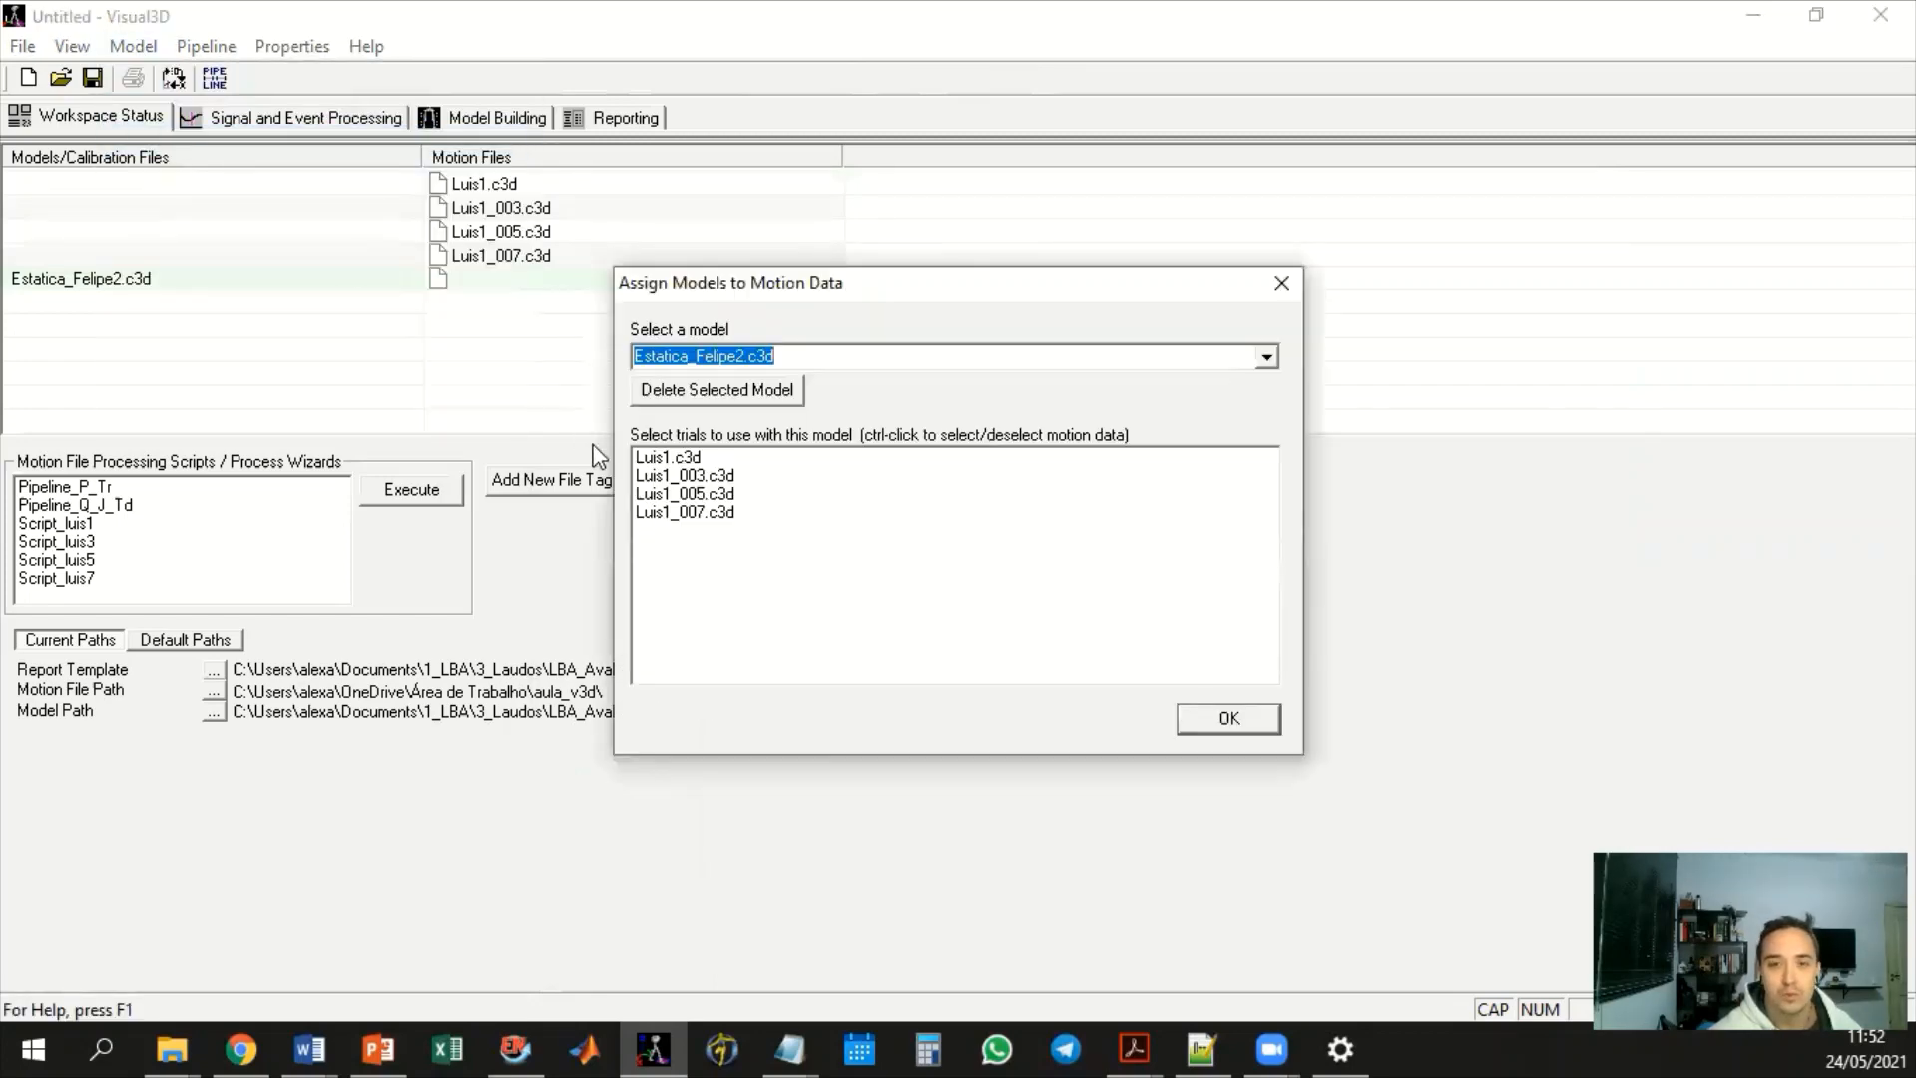
{"action": "left_click", "coordinate": [647, 461]}
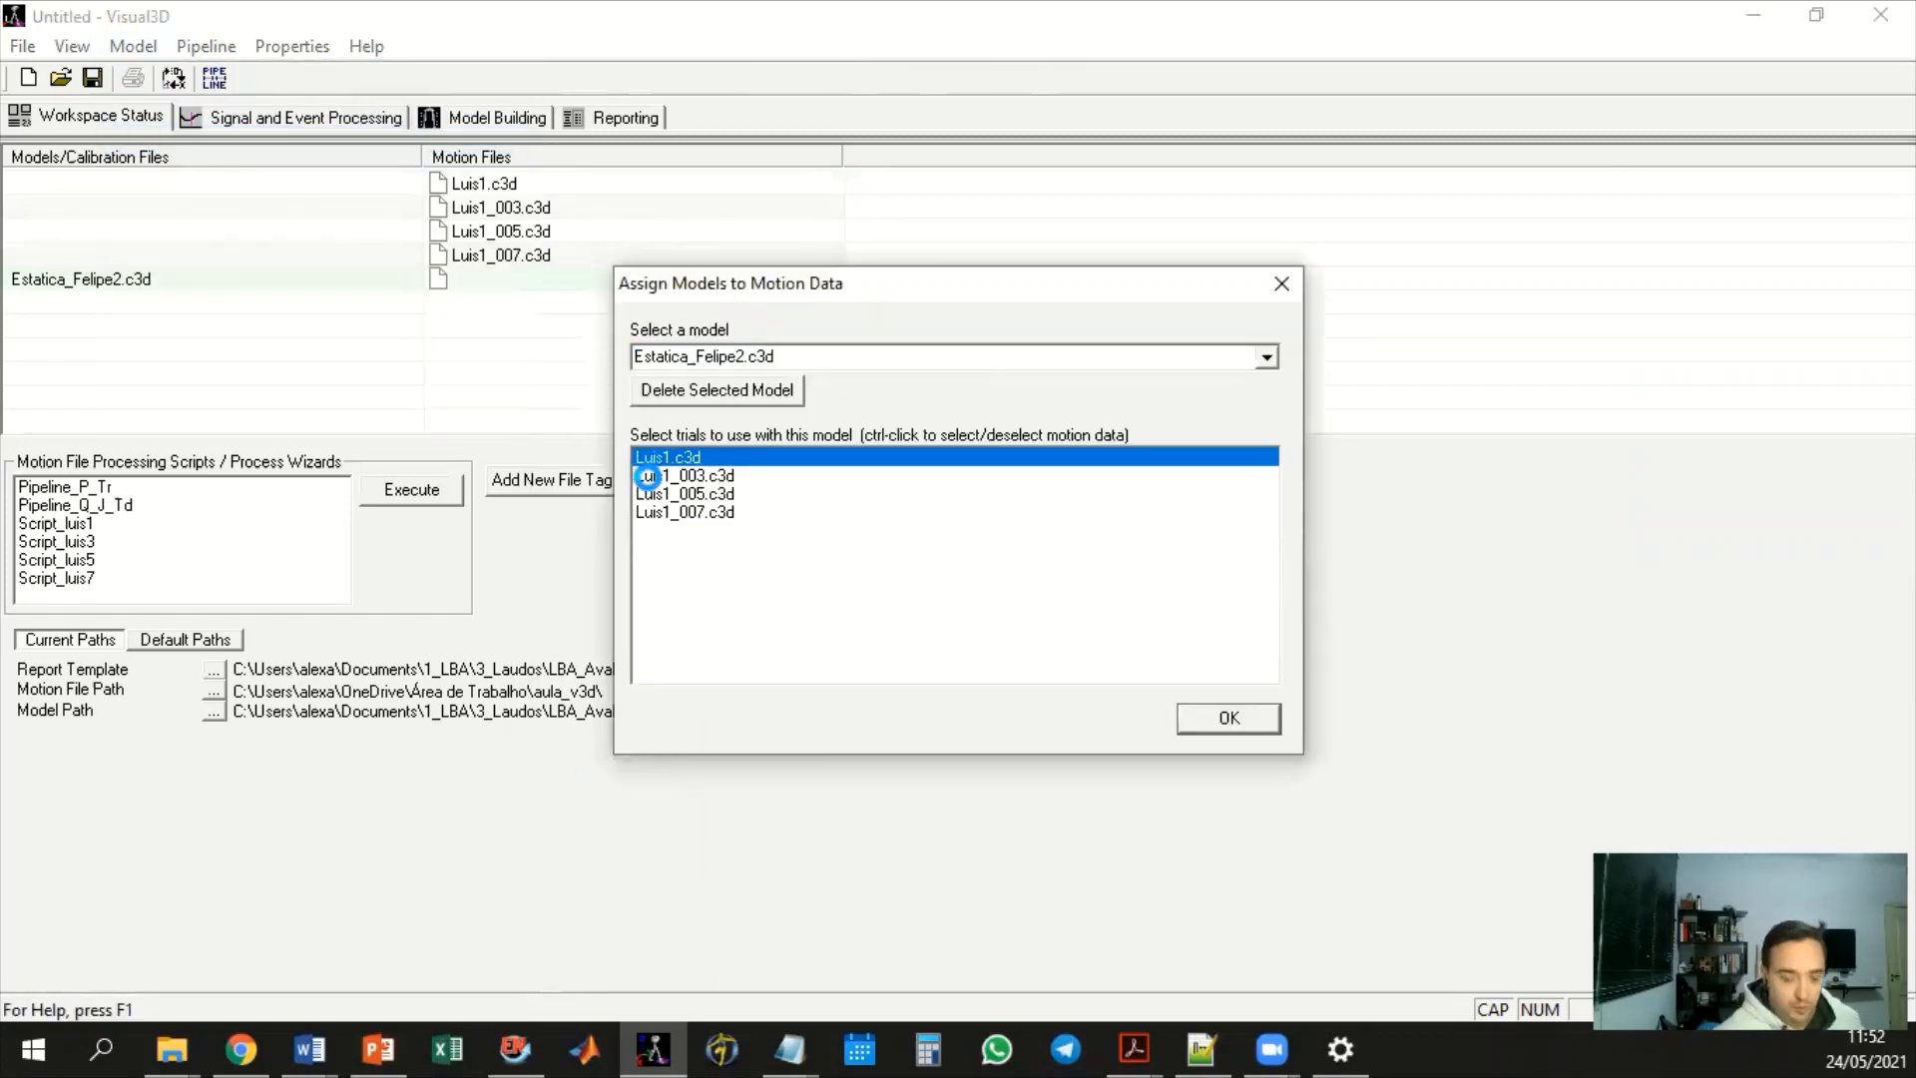
{"action": "left_click", "coordinate": [719, 512], "text": "shift"}
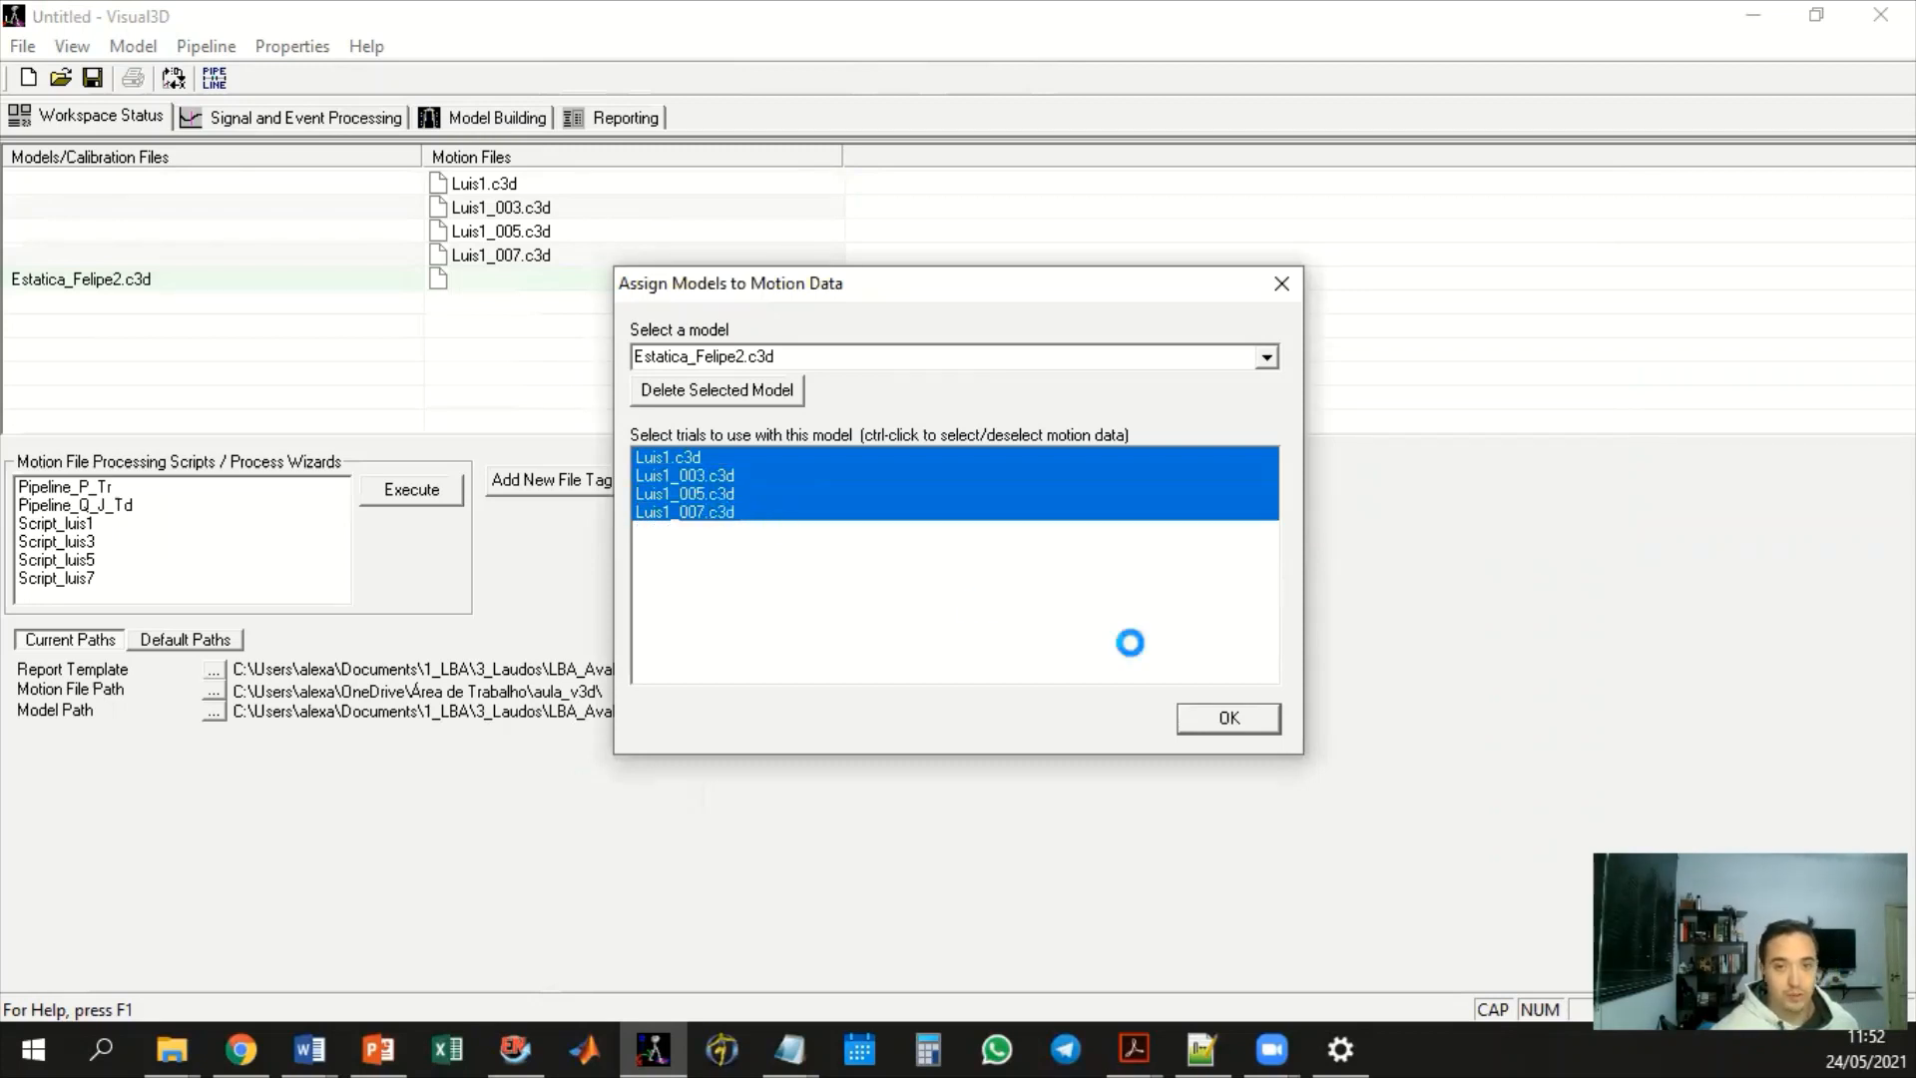
{"action": "left_click", "coordinate": [1231, 718]}
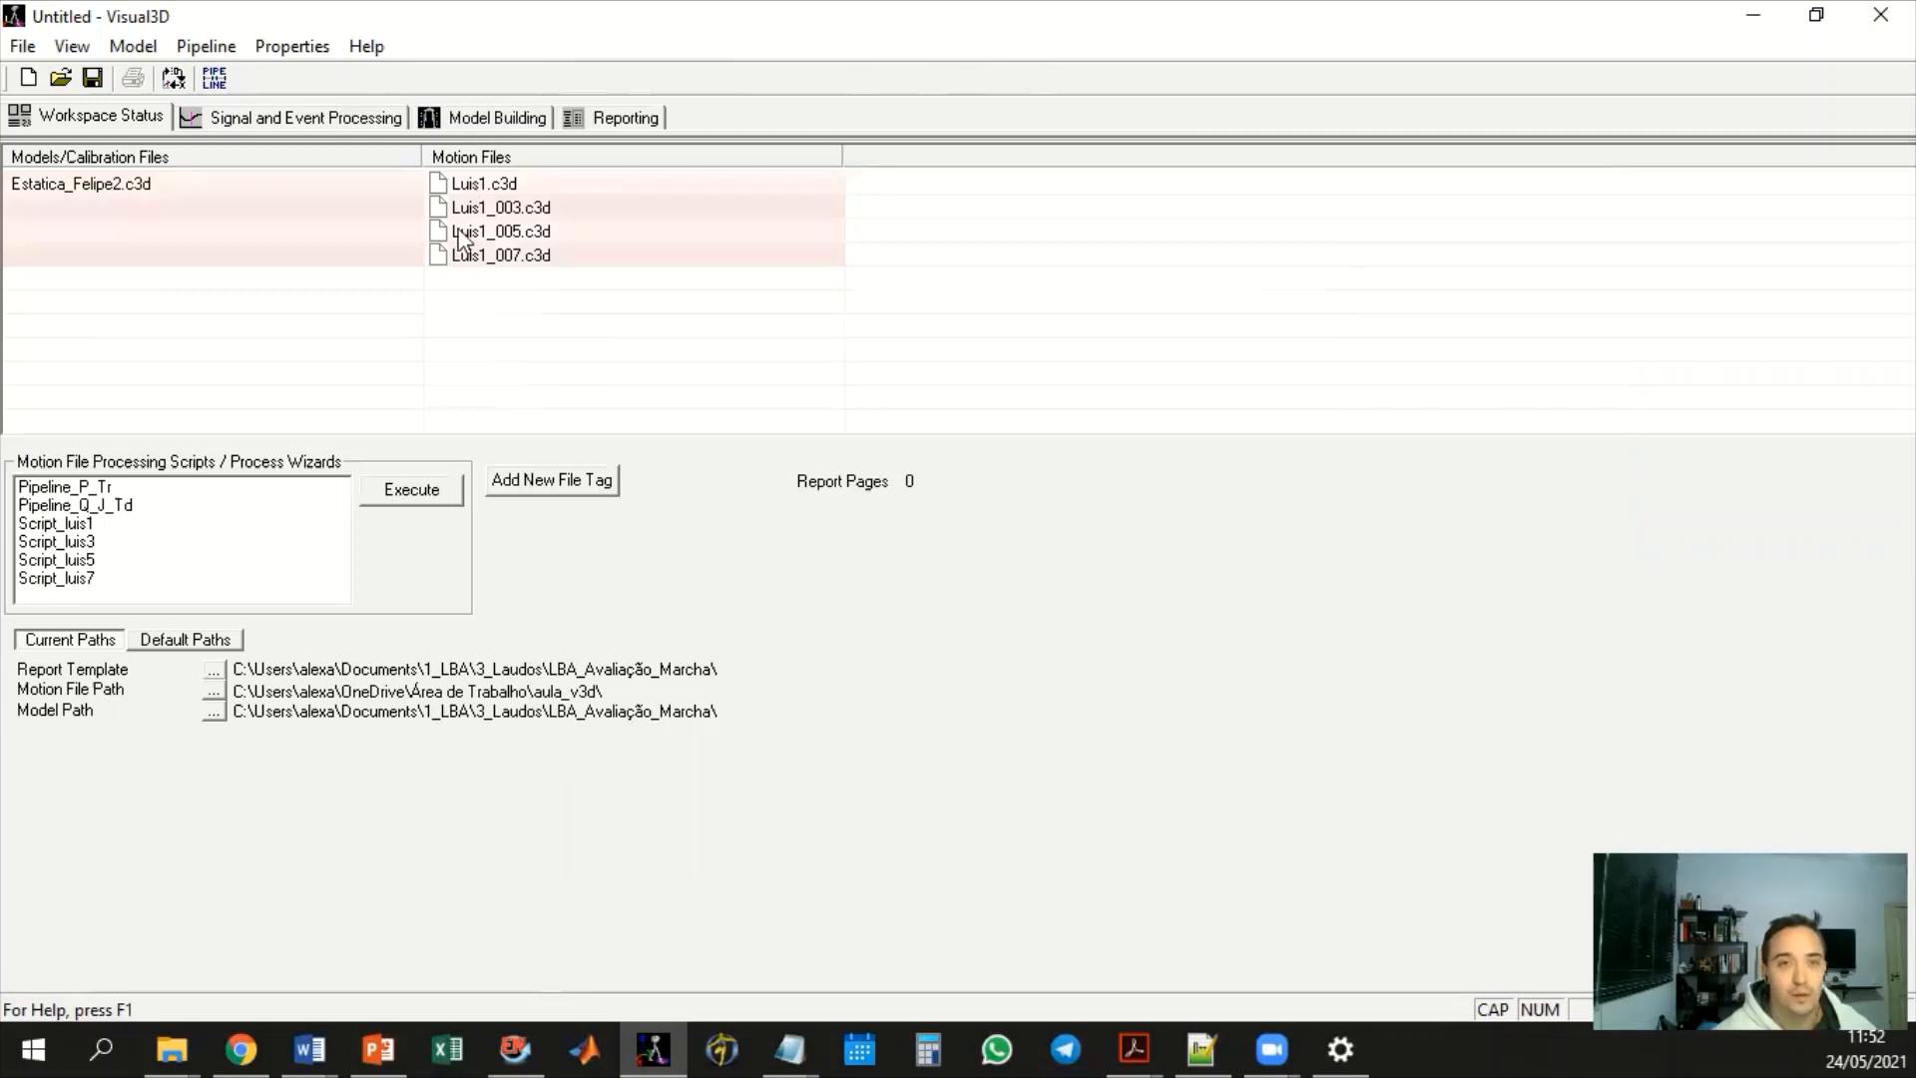
View the Luis1.c3d and Luis1_005.c3d trials in signal and event processing, and set the active file selection back to ALL_FILES
{"action": "left_click", "coordinate": [306, 117]}
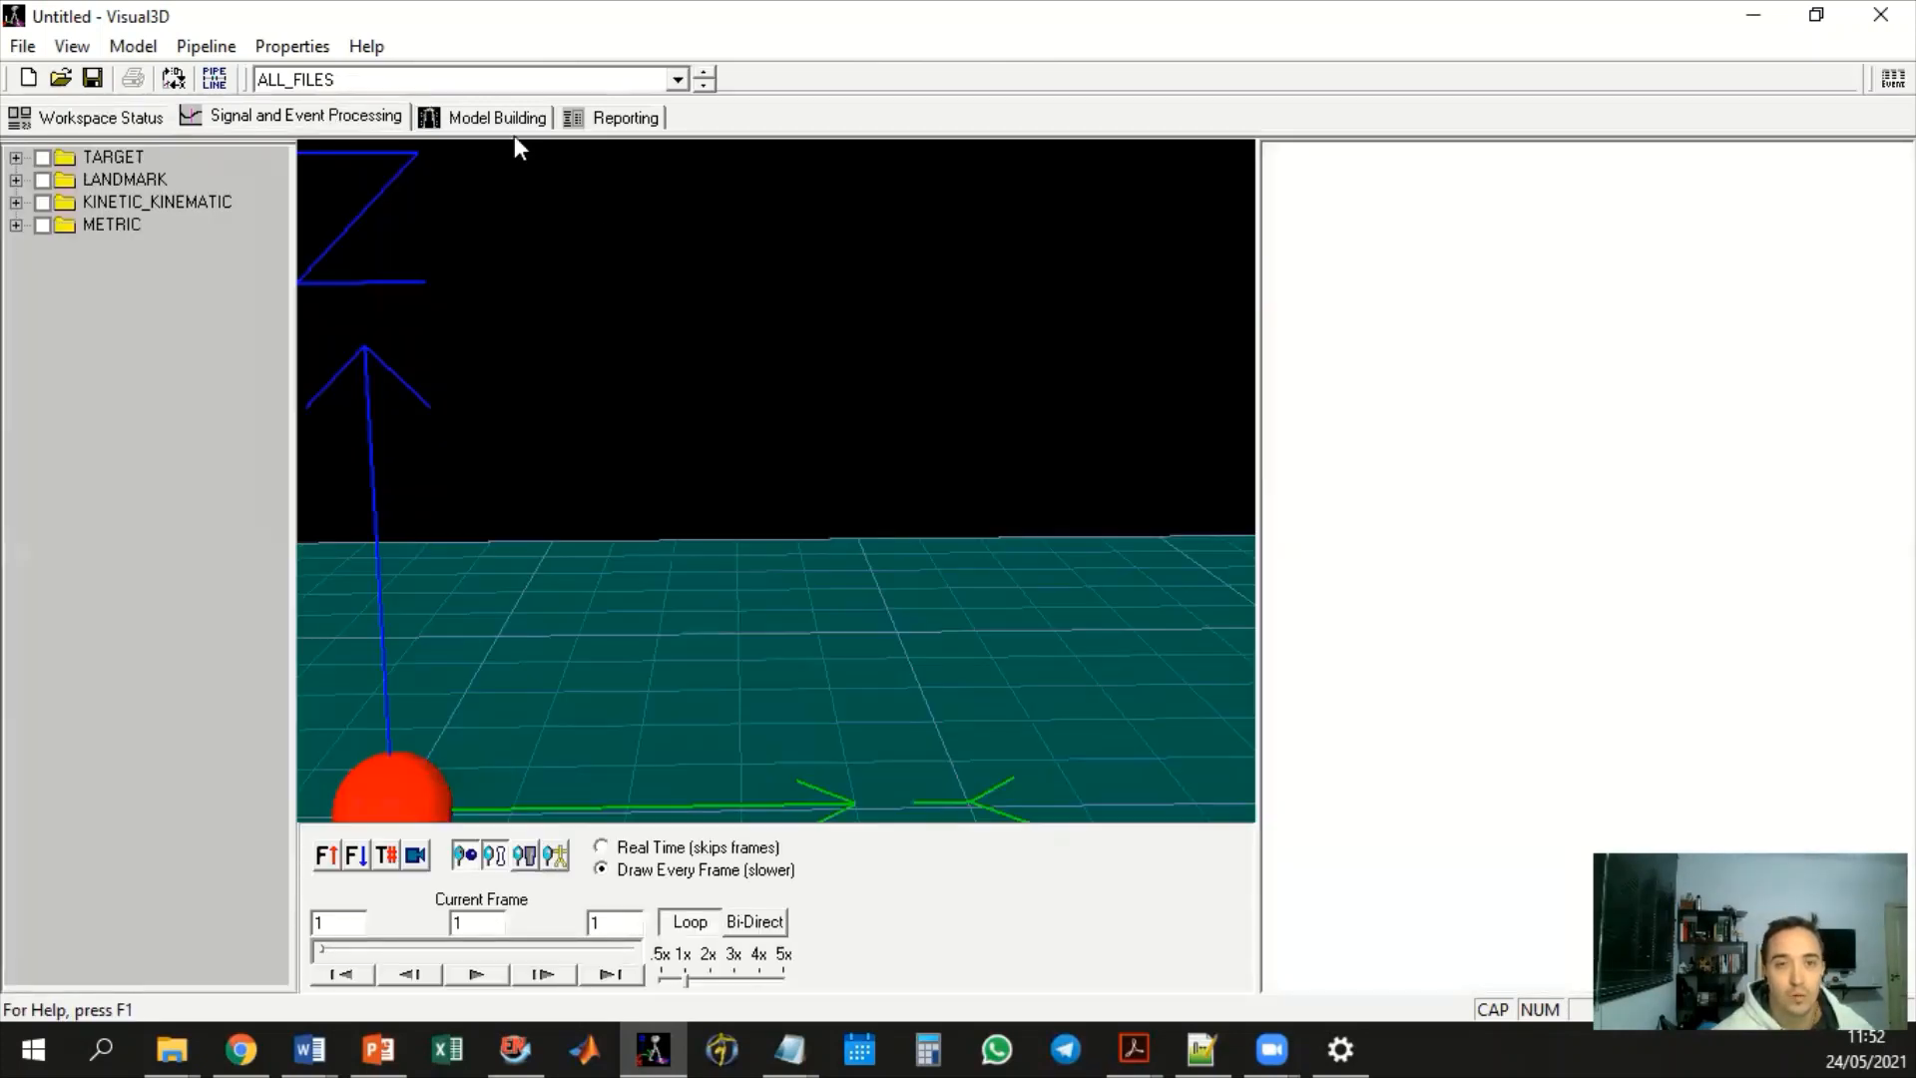
{"action": "left_click", "coordinate": [481, 80]}
{"action": "left_click", "coordinate": [459, 103]}
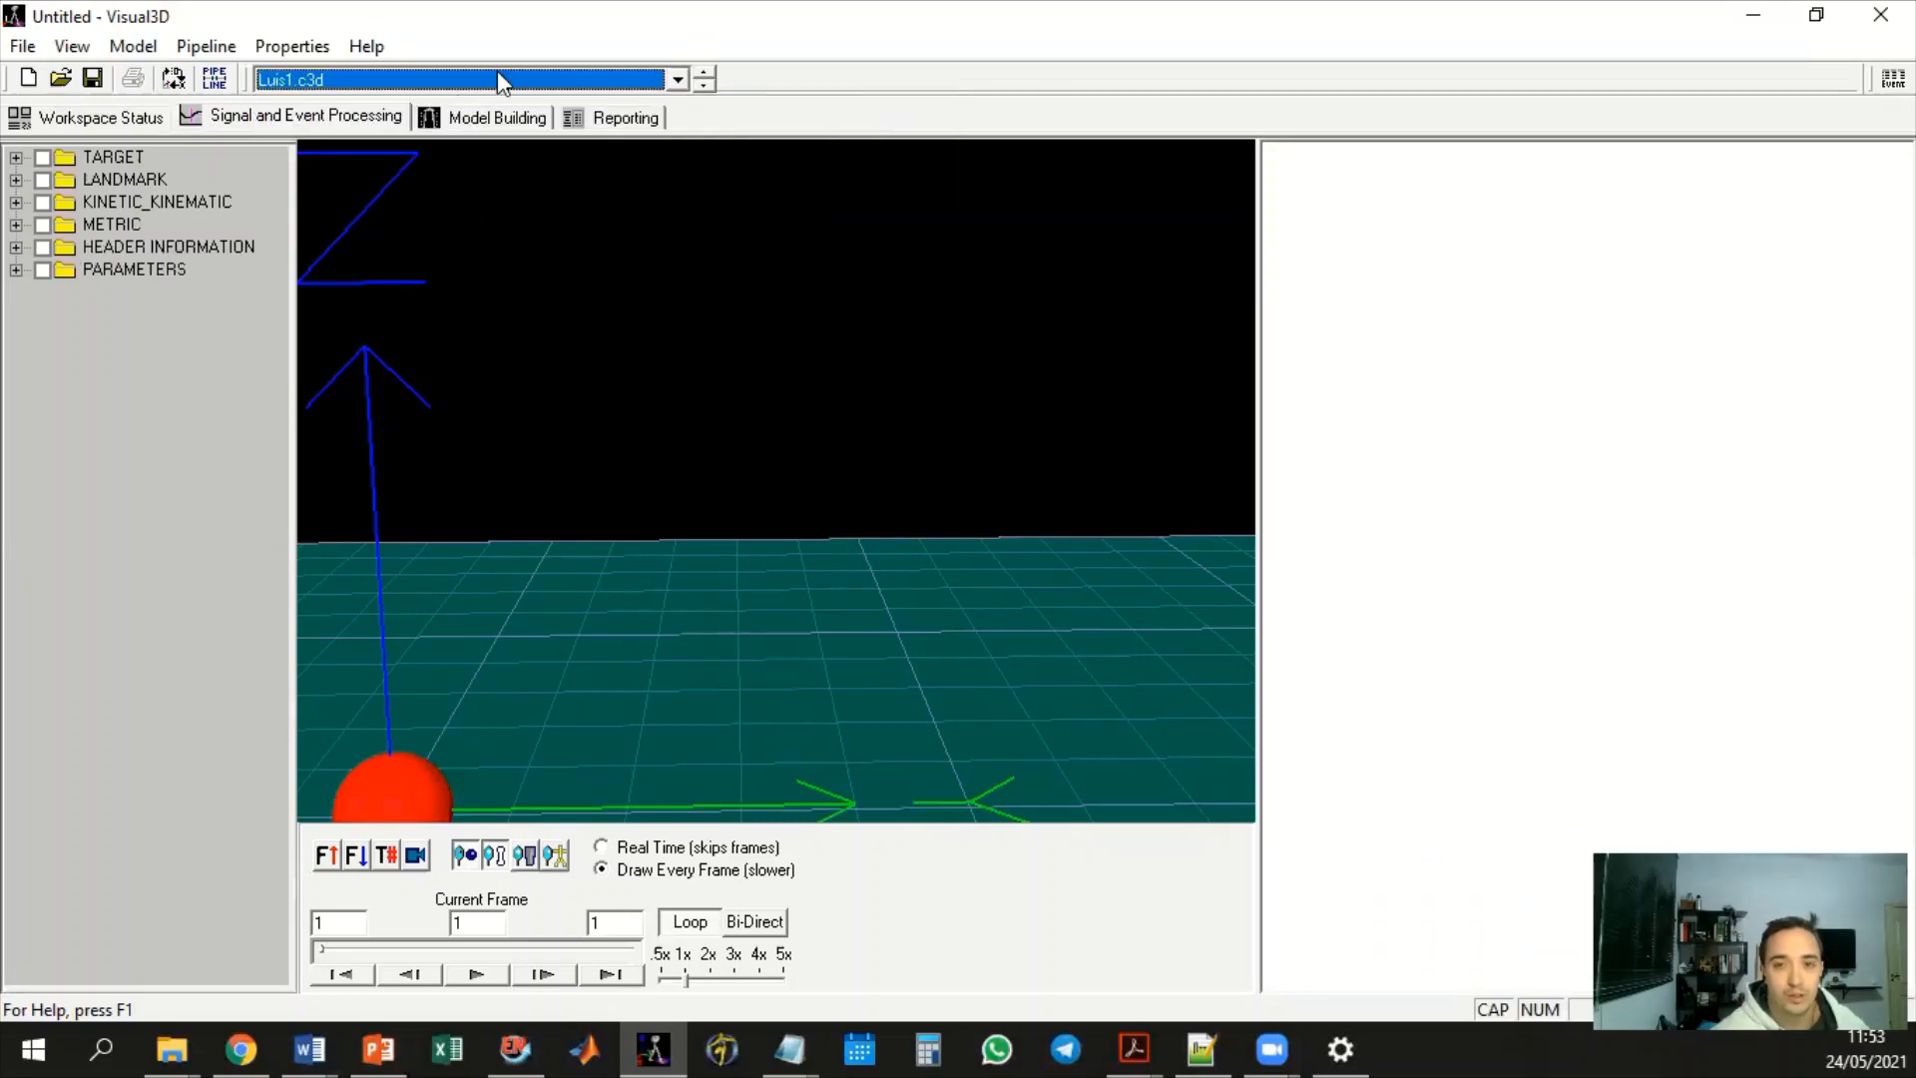
{"action": "left_click", "coordinate": [496, 78]}
{"action": "left_click", "coordinate": [449, 142]}
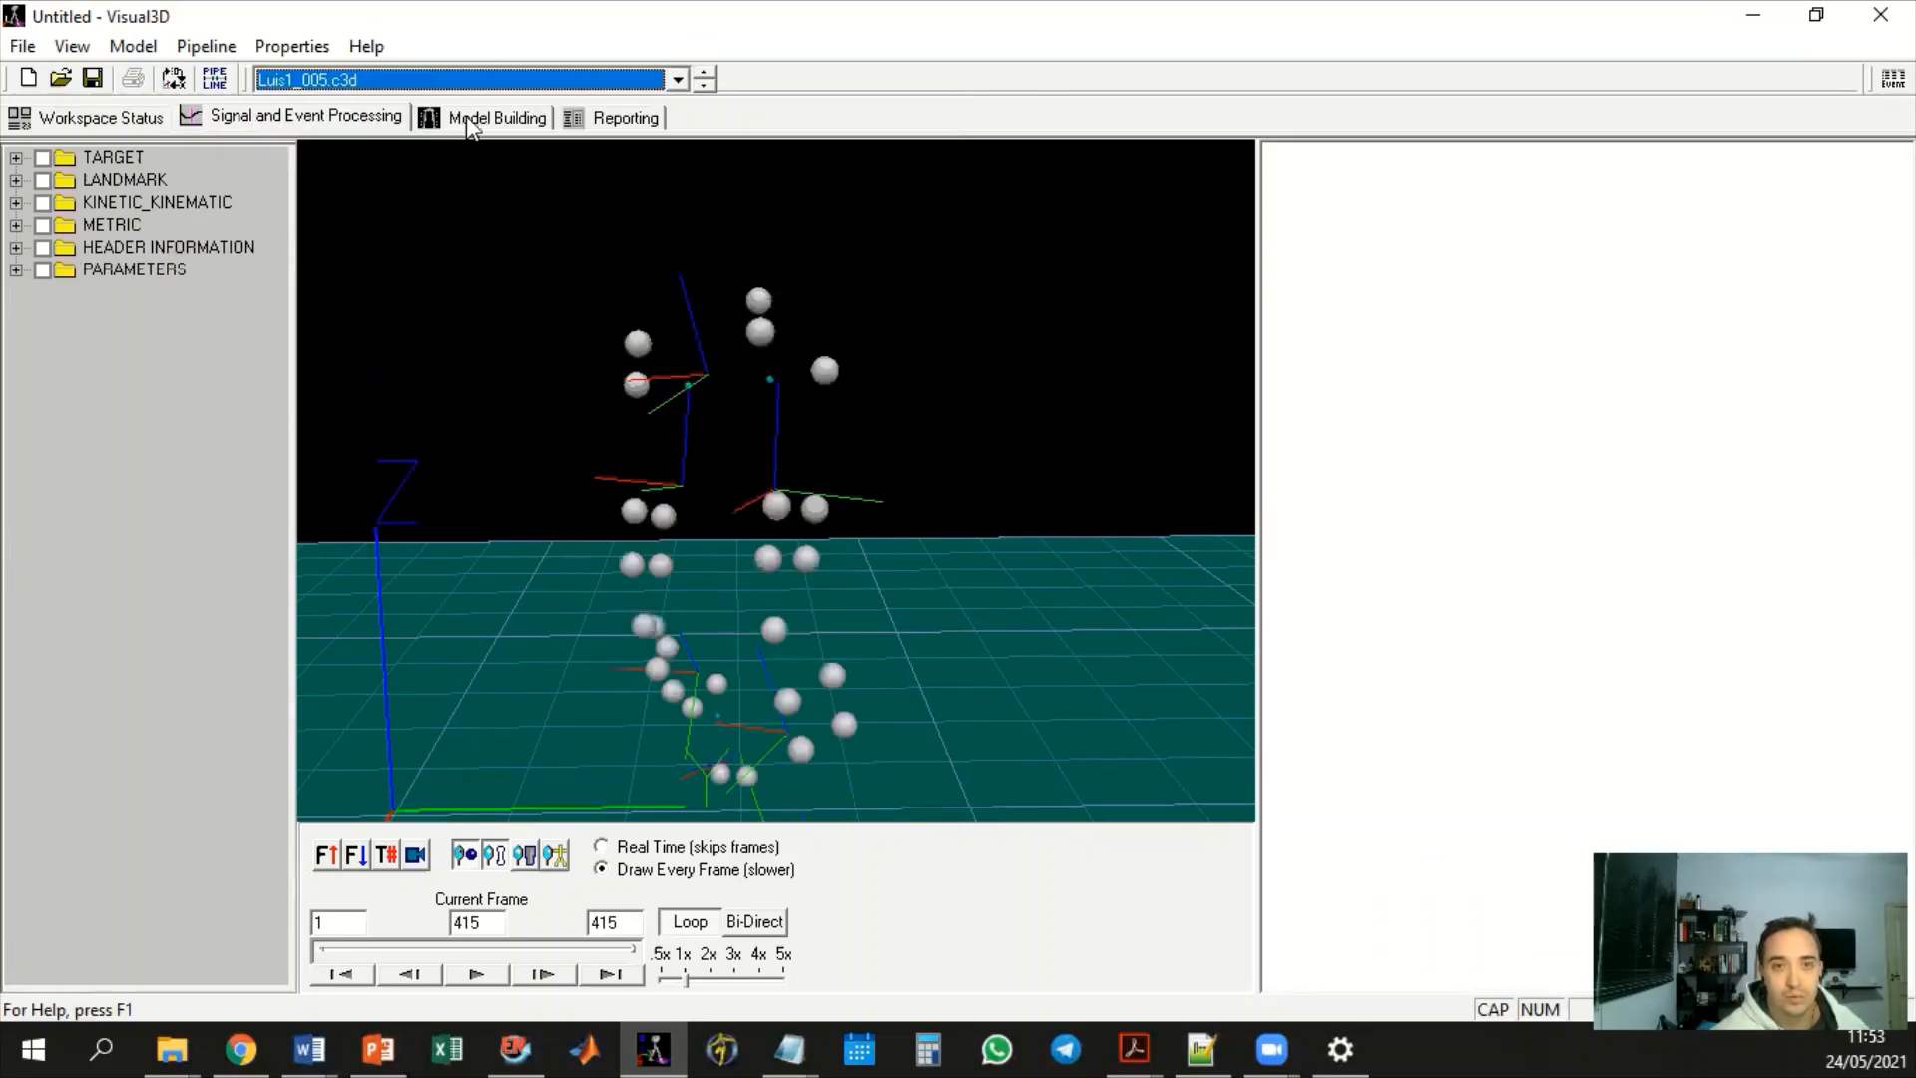
{"action": "left_click", "coordinate": [498, 82]}
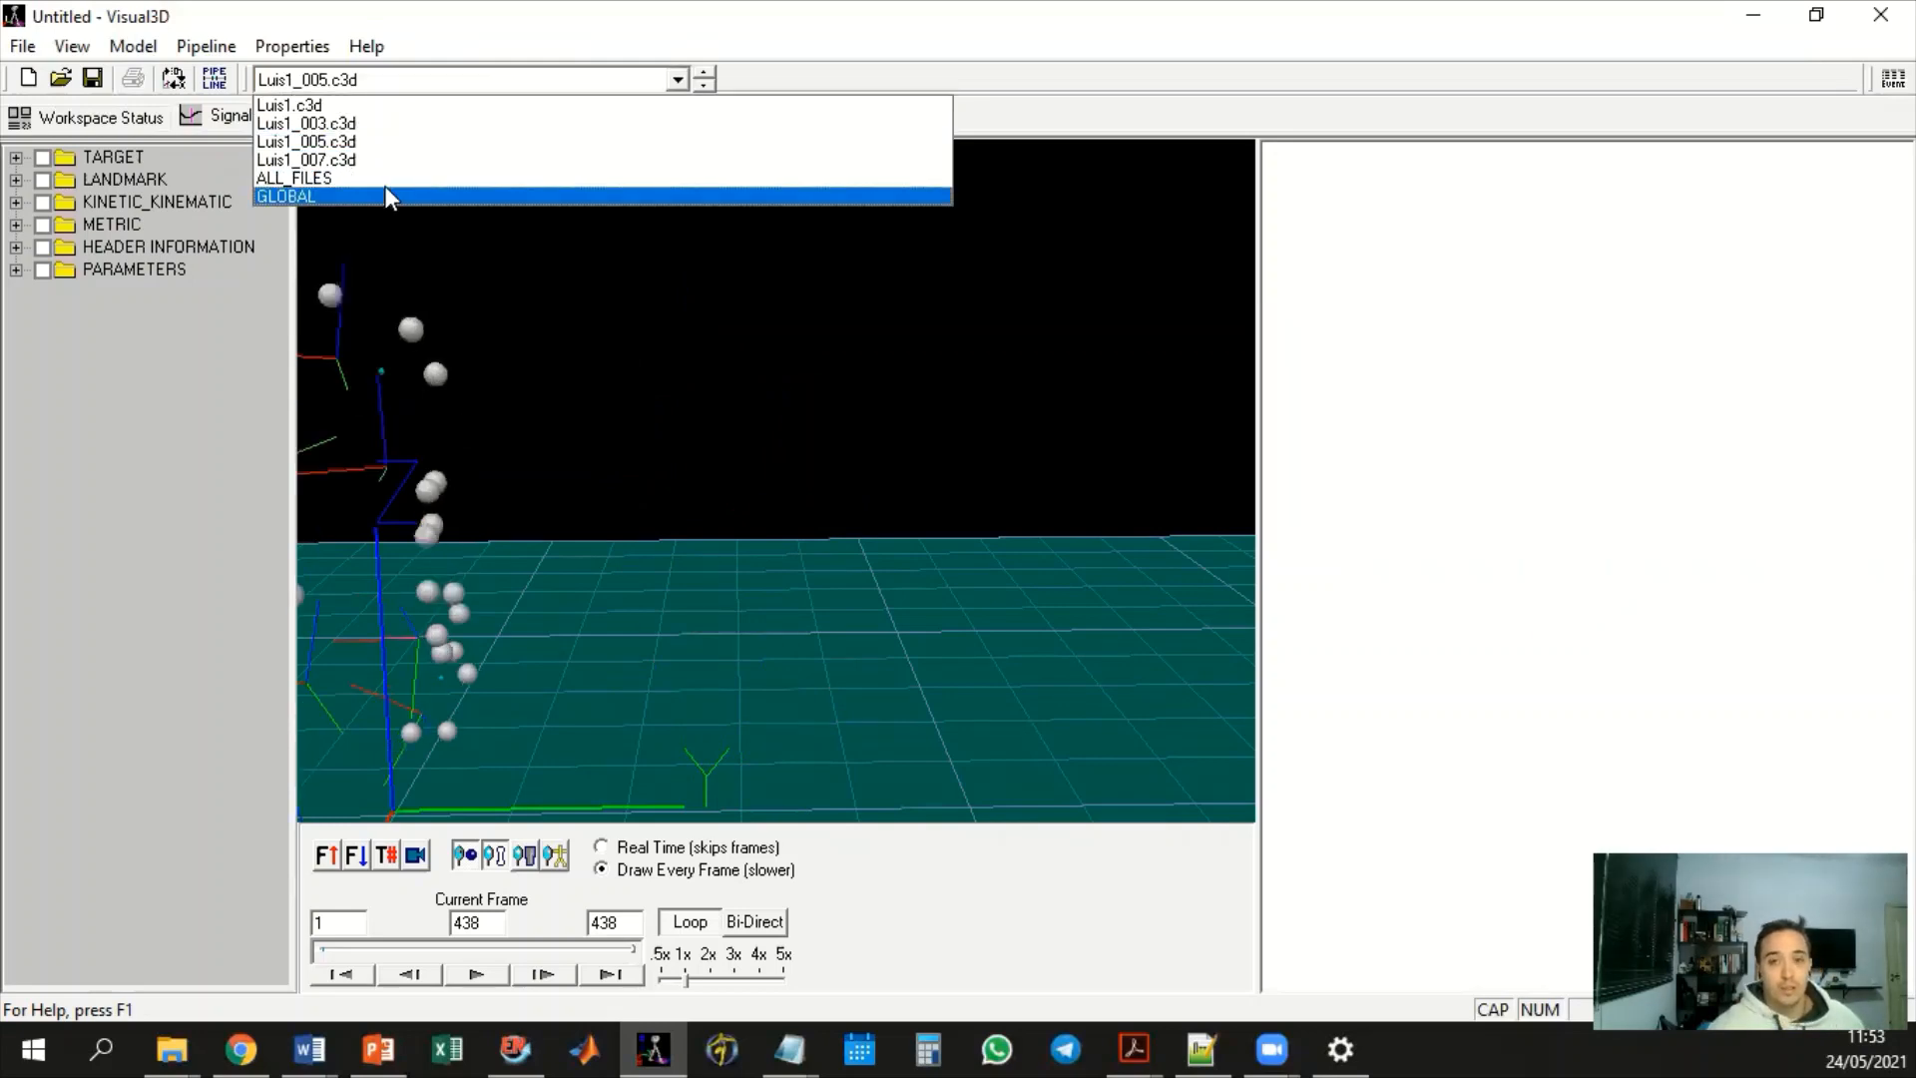
{"action": "left_click", "coordinate": [400, 179]}
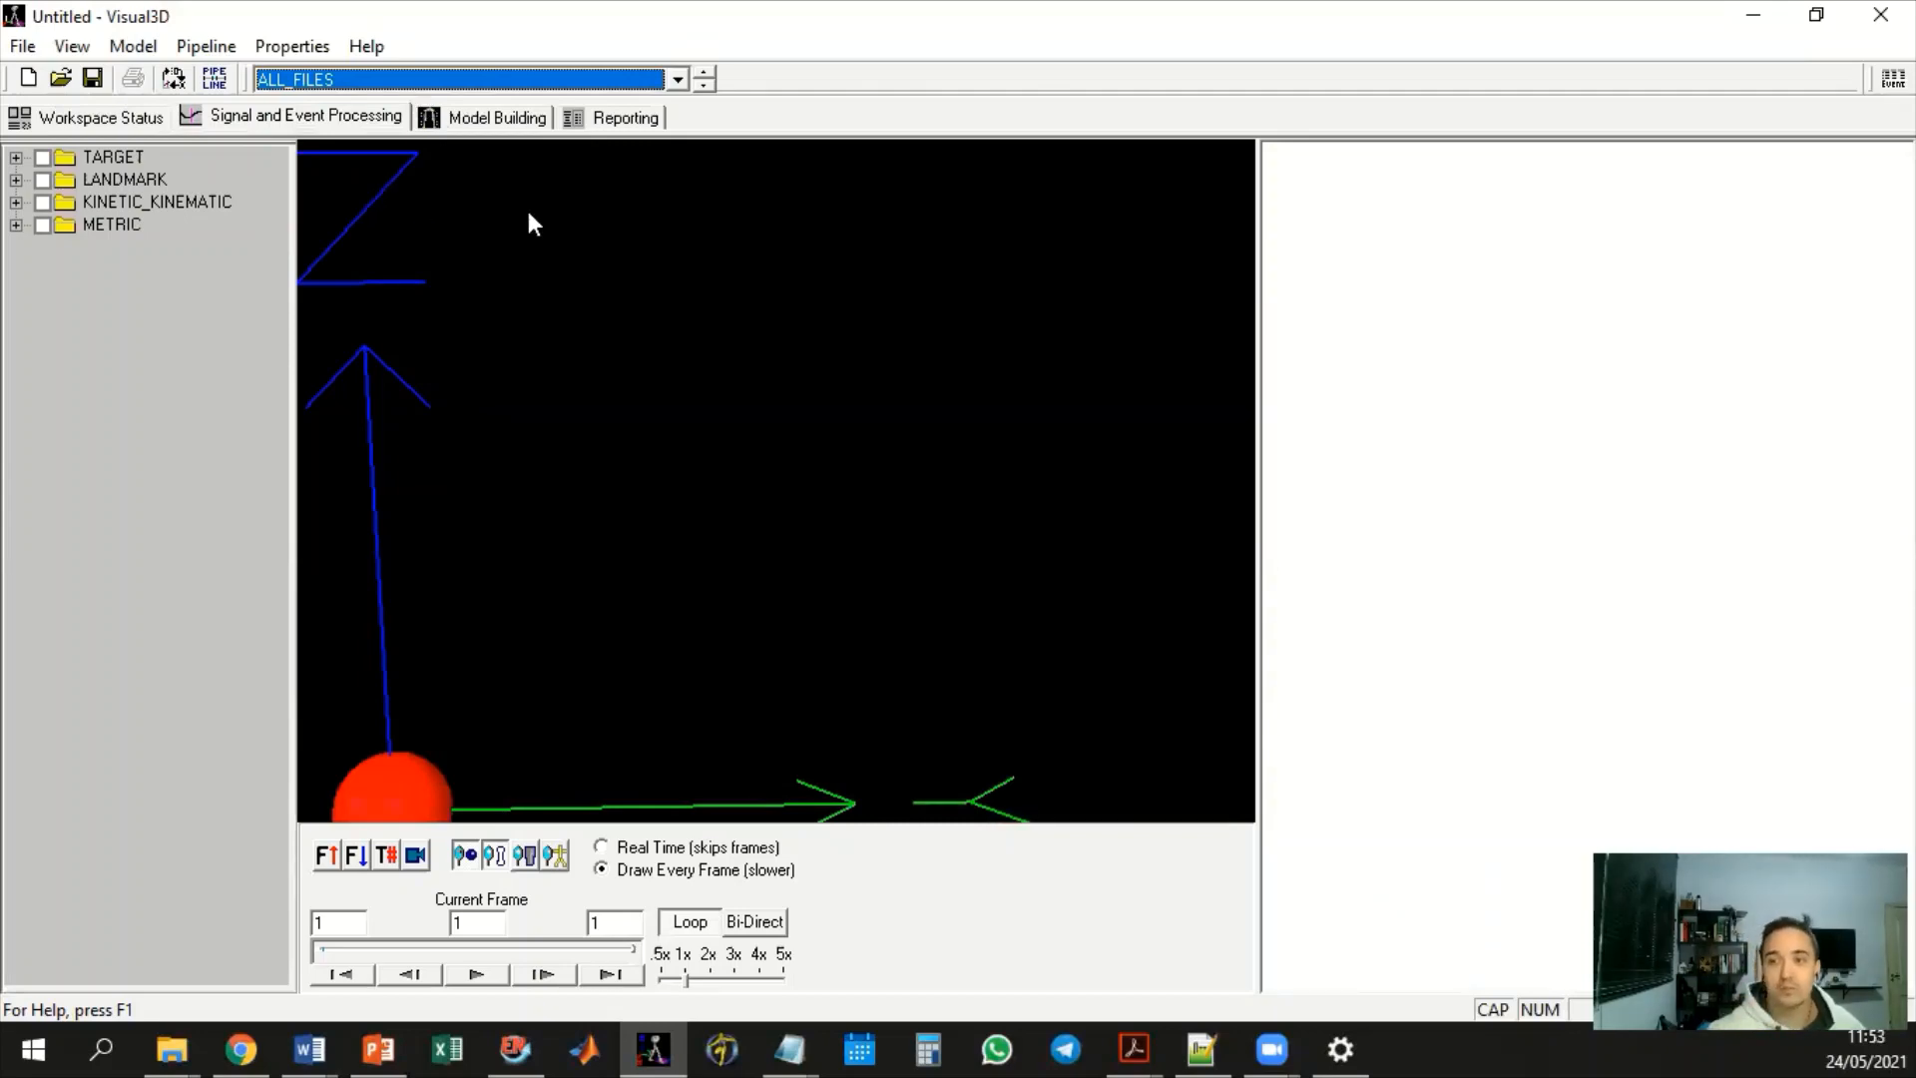
Load the Pipeline_Q_J_Td script and execute it on all motion files, closing the processing results and pipeline windows
{"action": "left_click", "coordinate": [216, 80]}
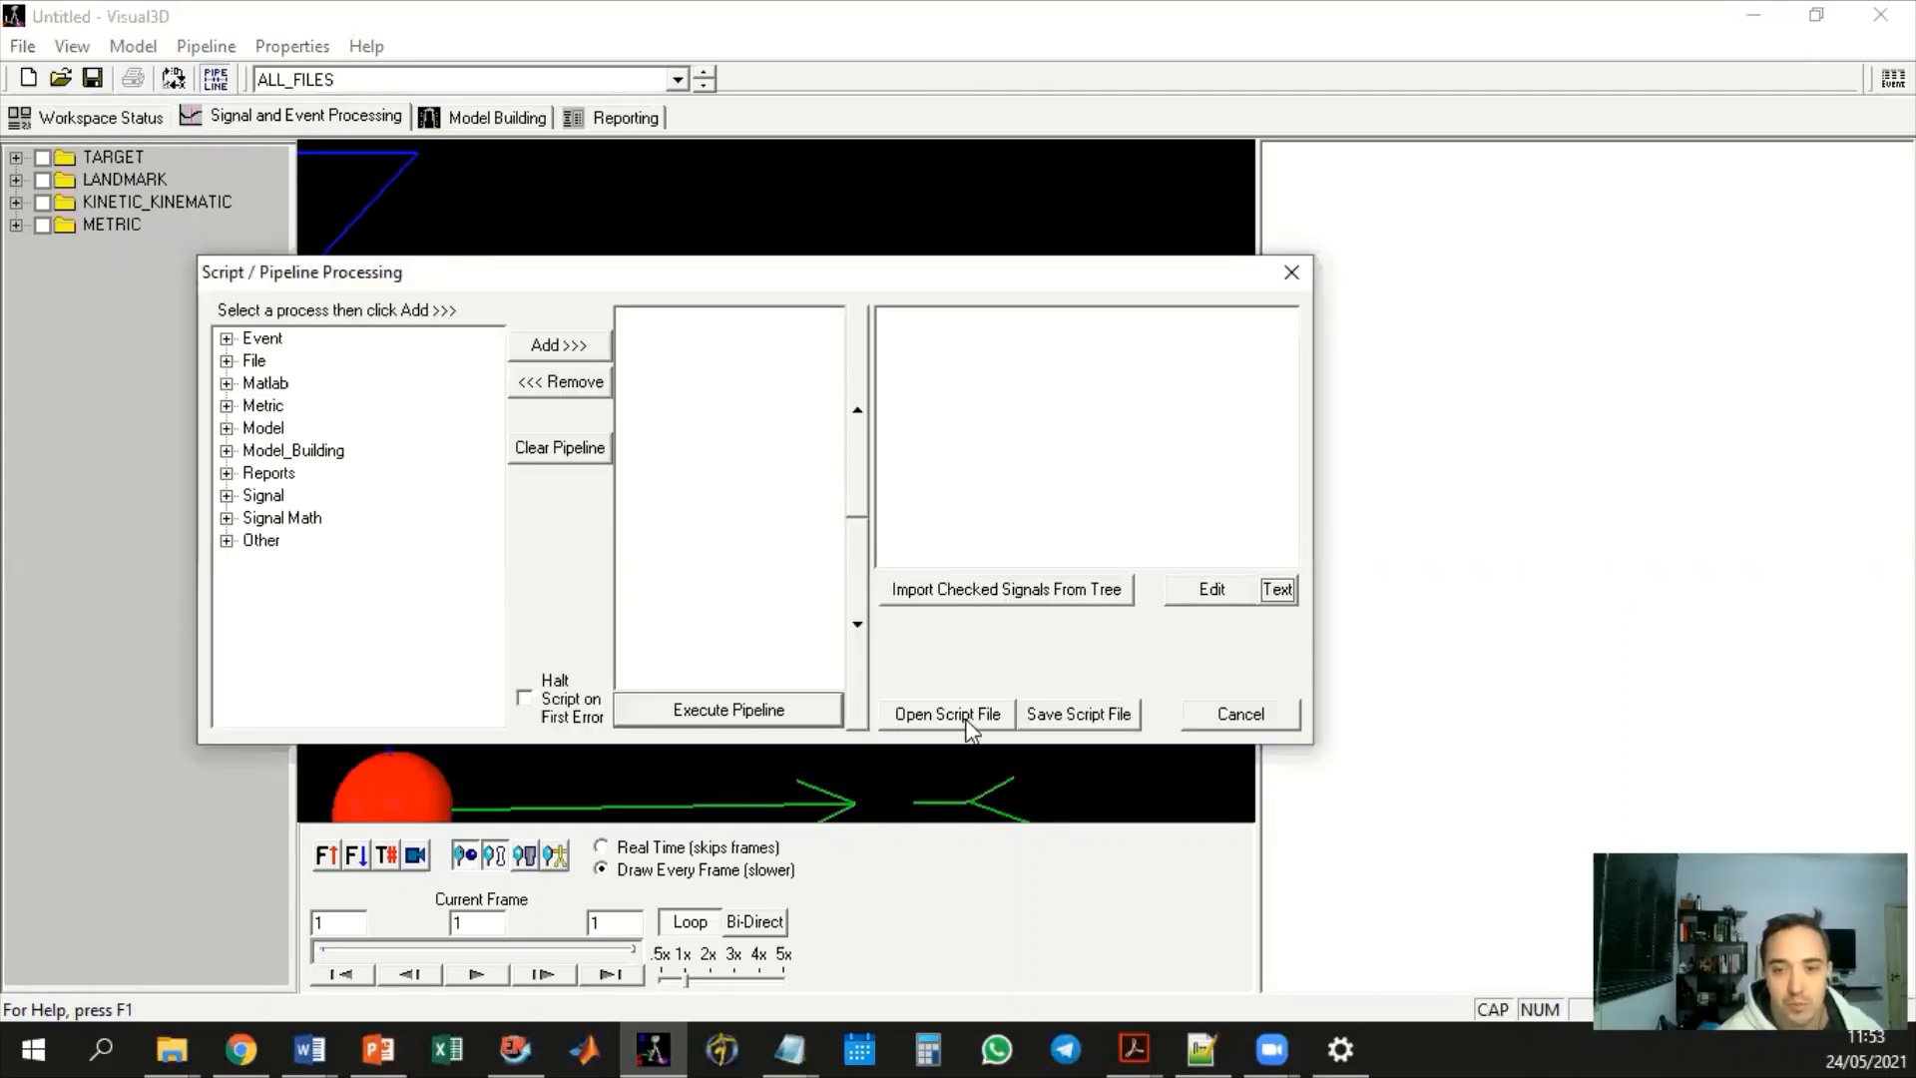
{"action": "left_click", "coordinate": [966, 732]}
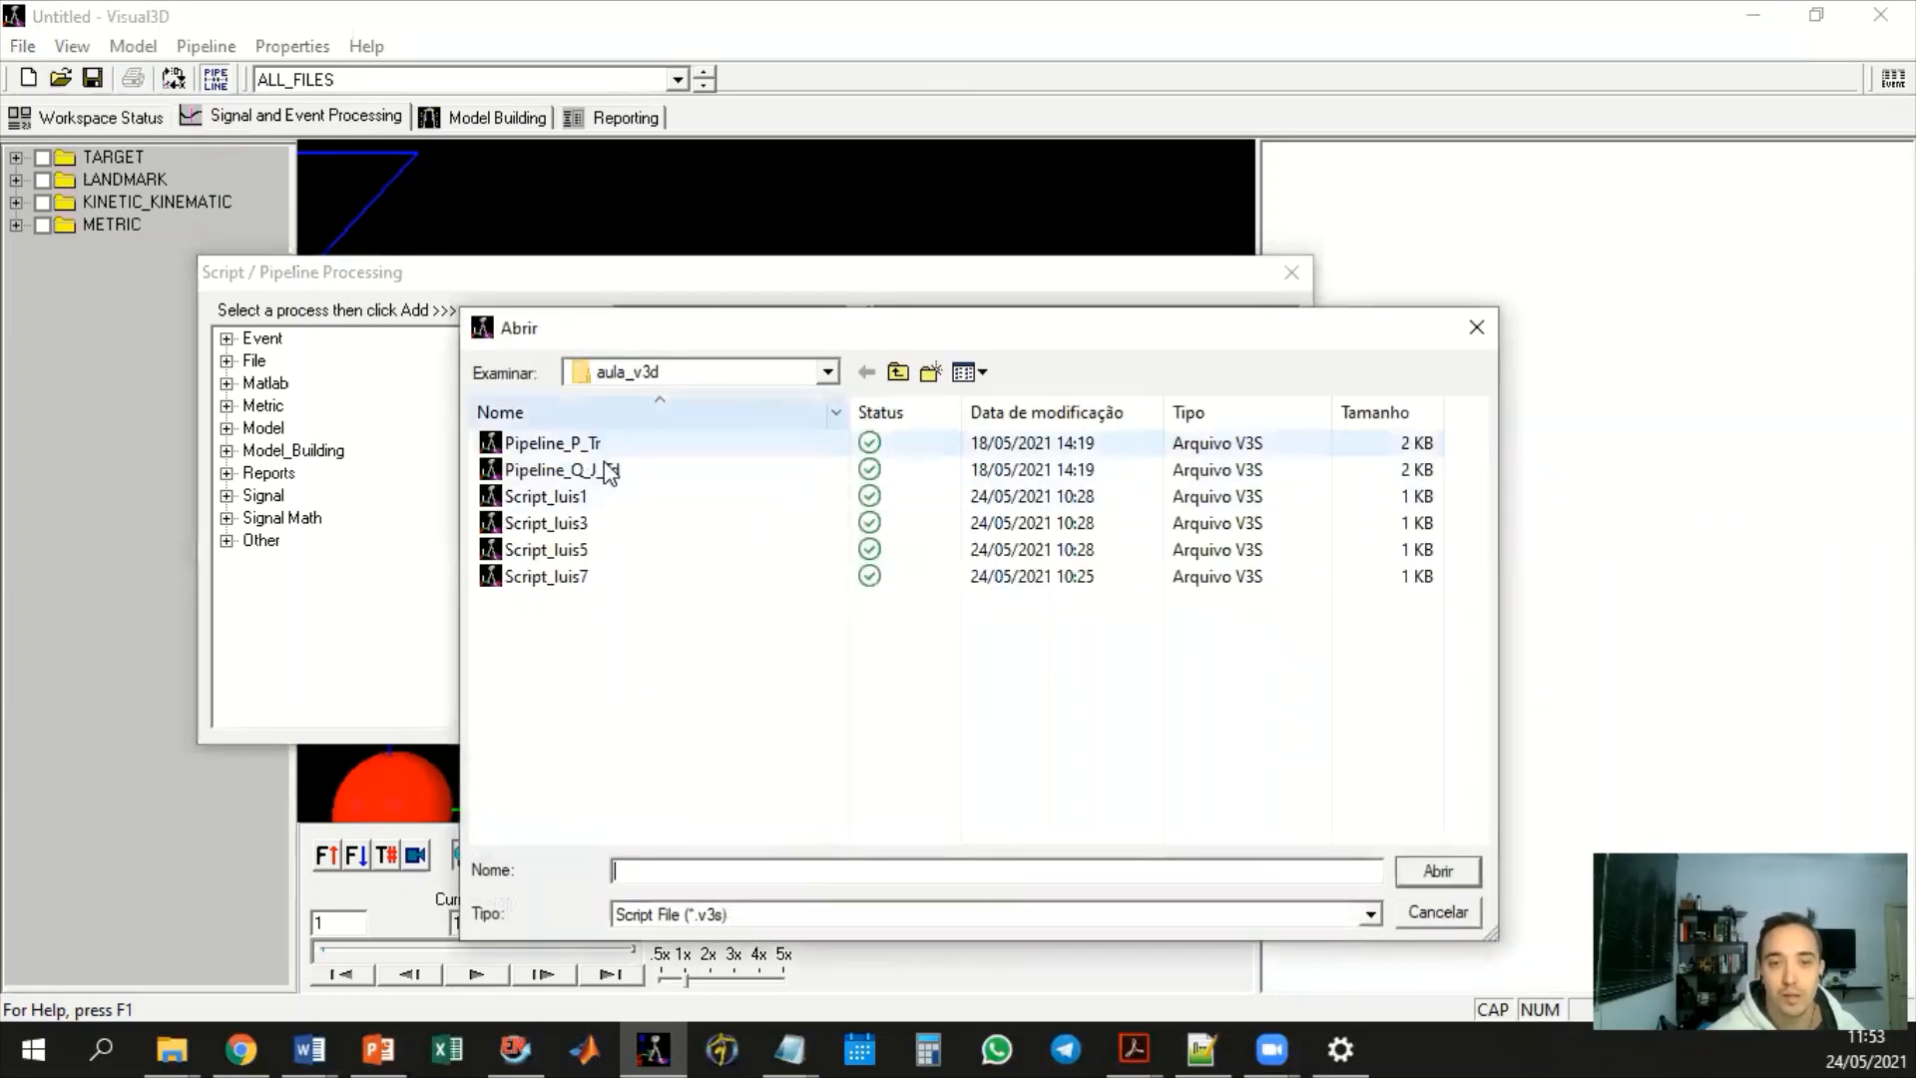
{"action": "left_click", "coordinate": [609, 470]}
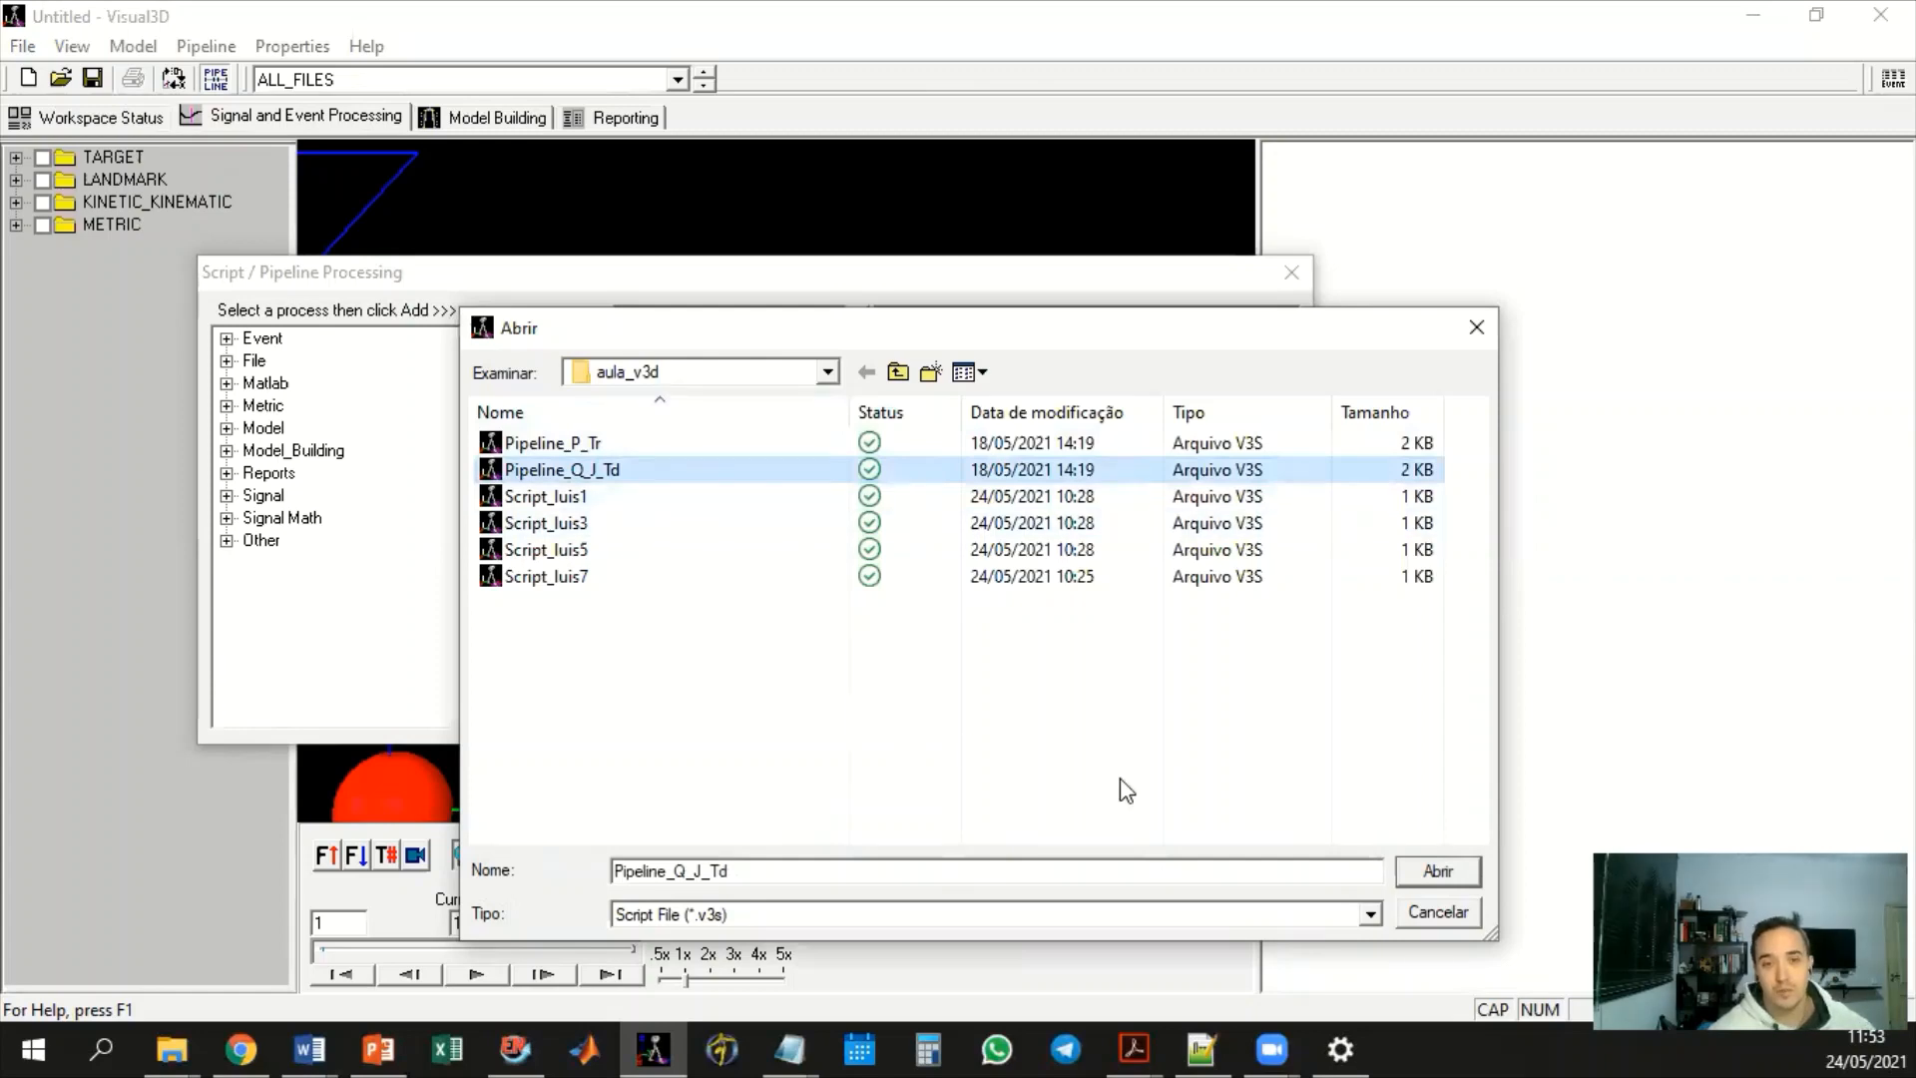
{"action": "left_click", "coordinate": [1428, 878]}
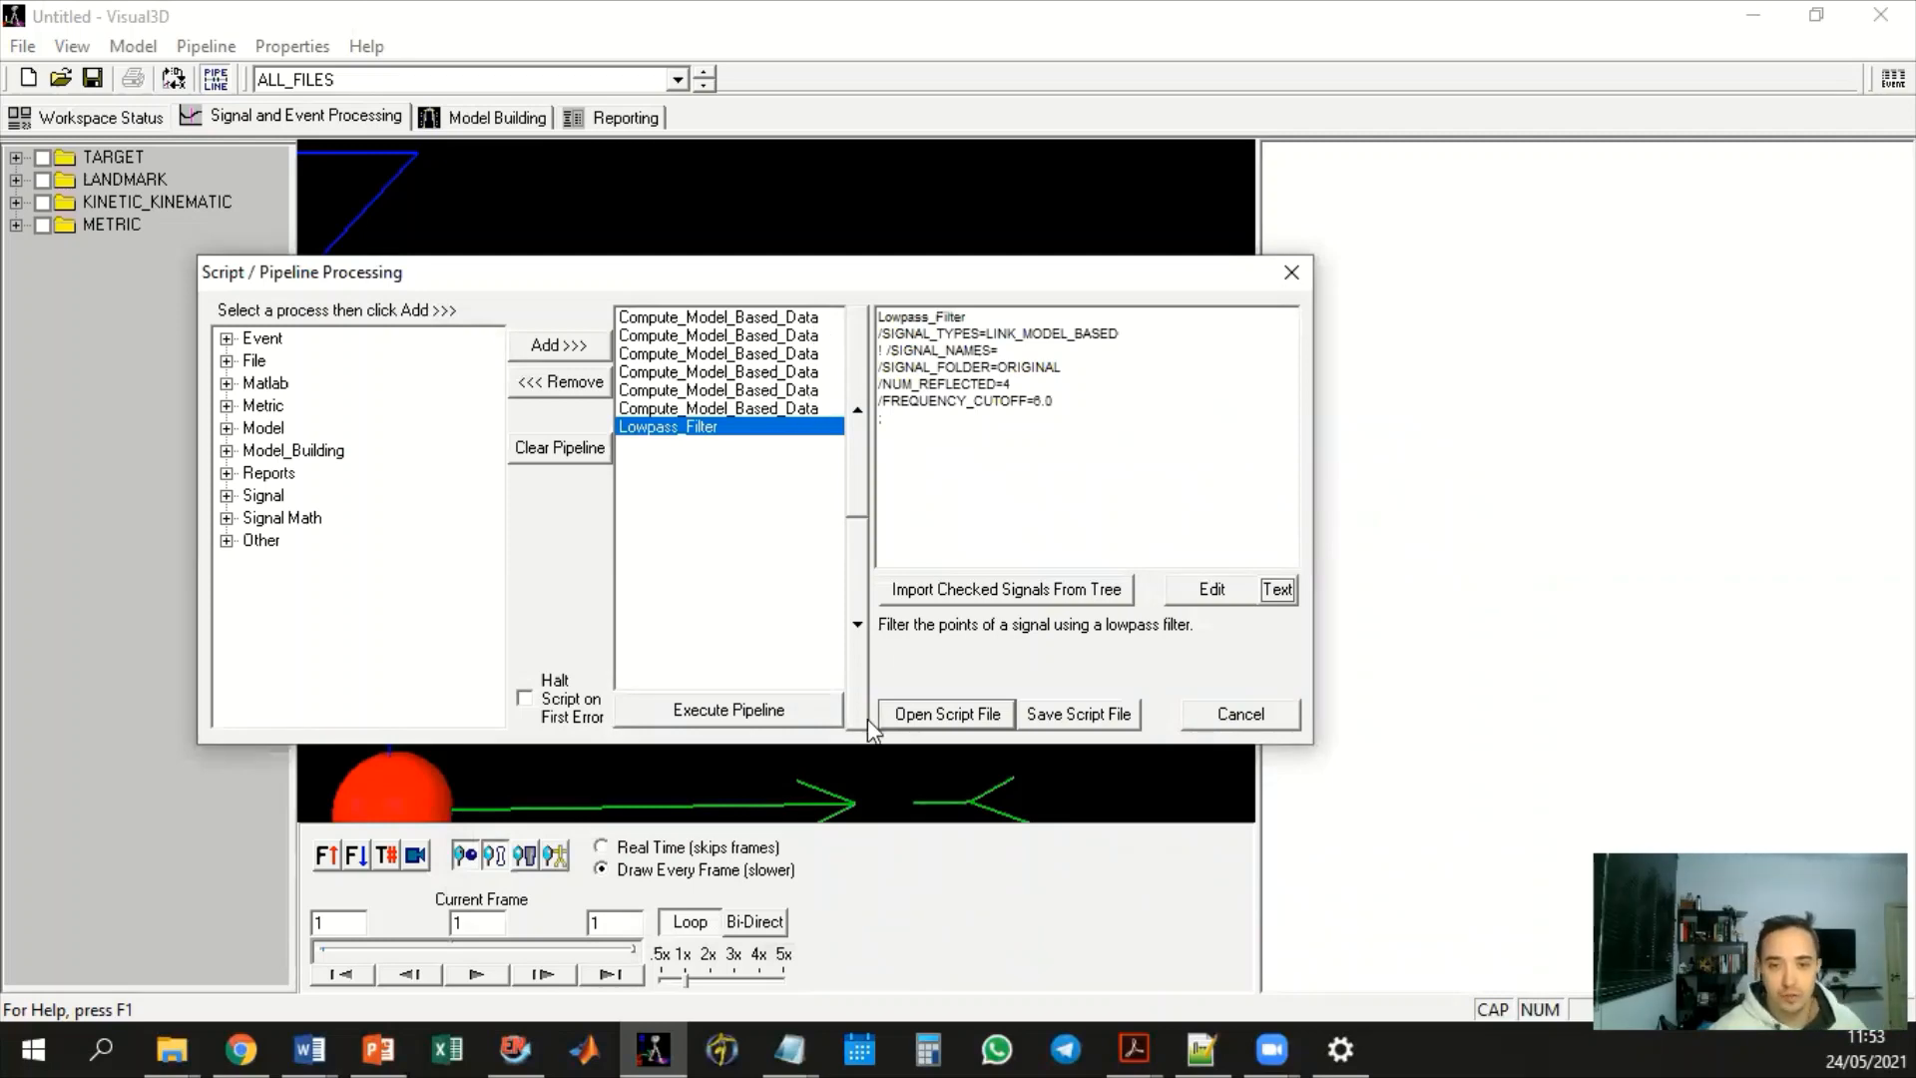
{"action": "left_click", "coordinate": [808, 713]}
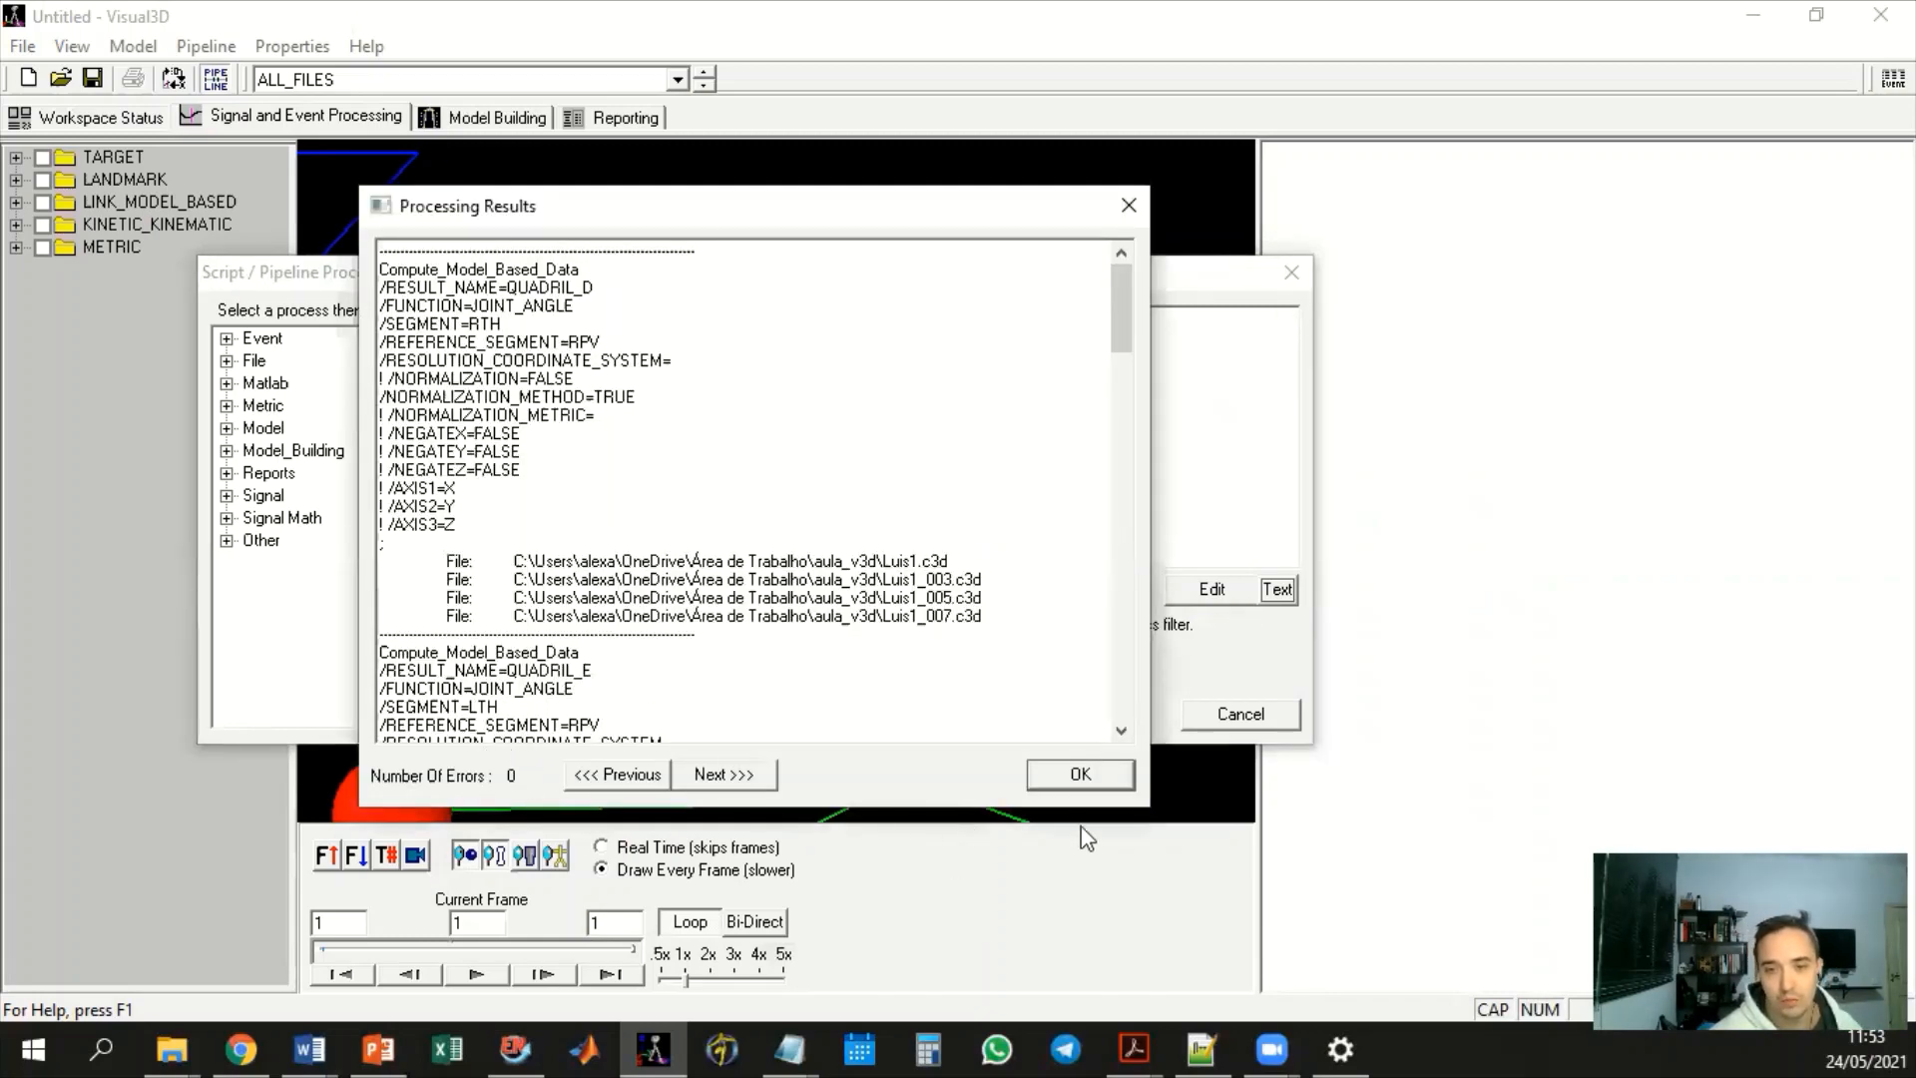
{"action": "left_click", "coordinate": [1081, 775]}
{"action": "key", "text": "Escape"}
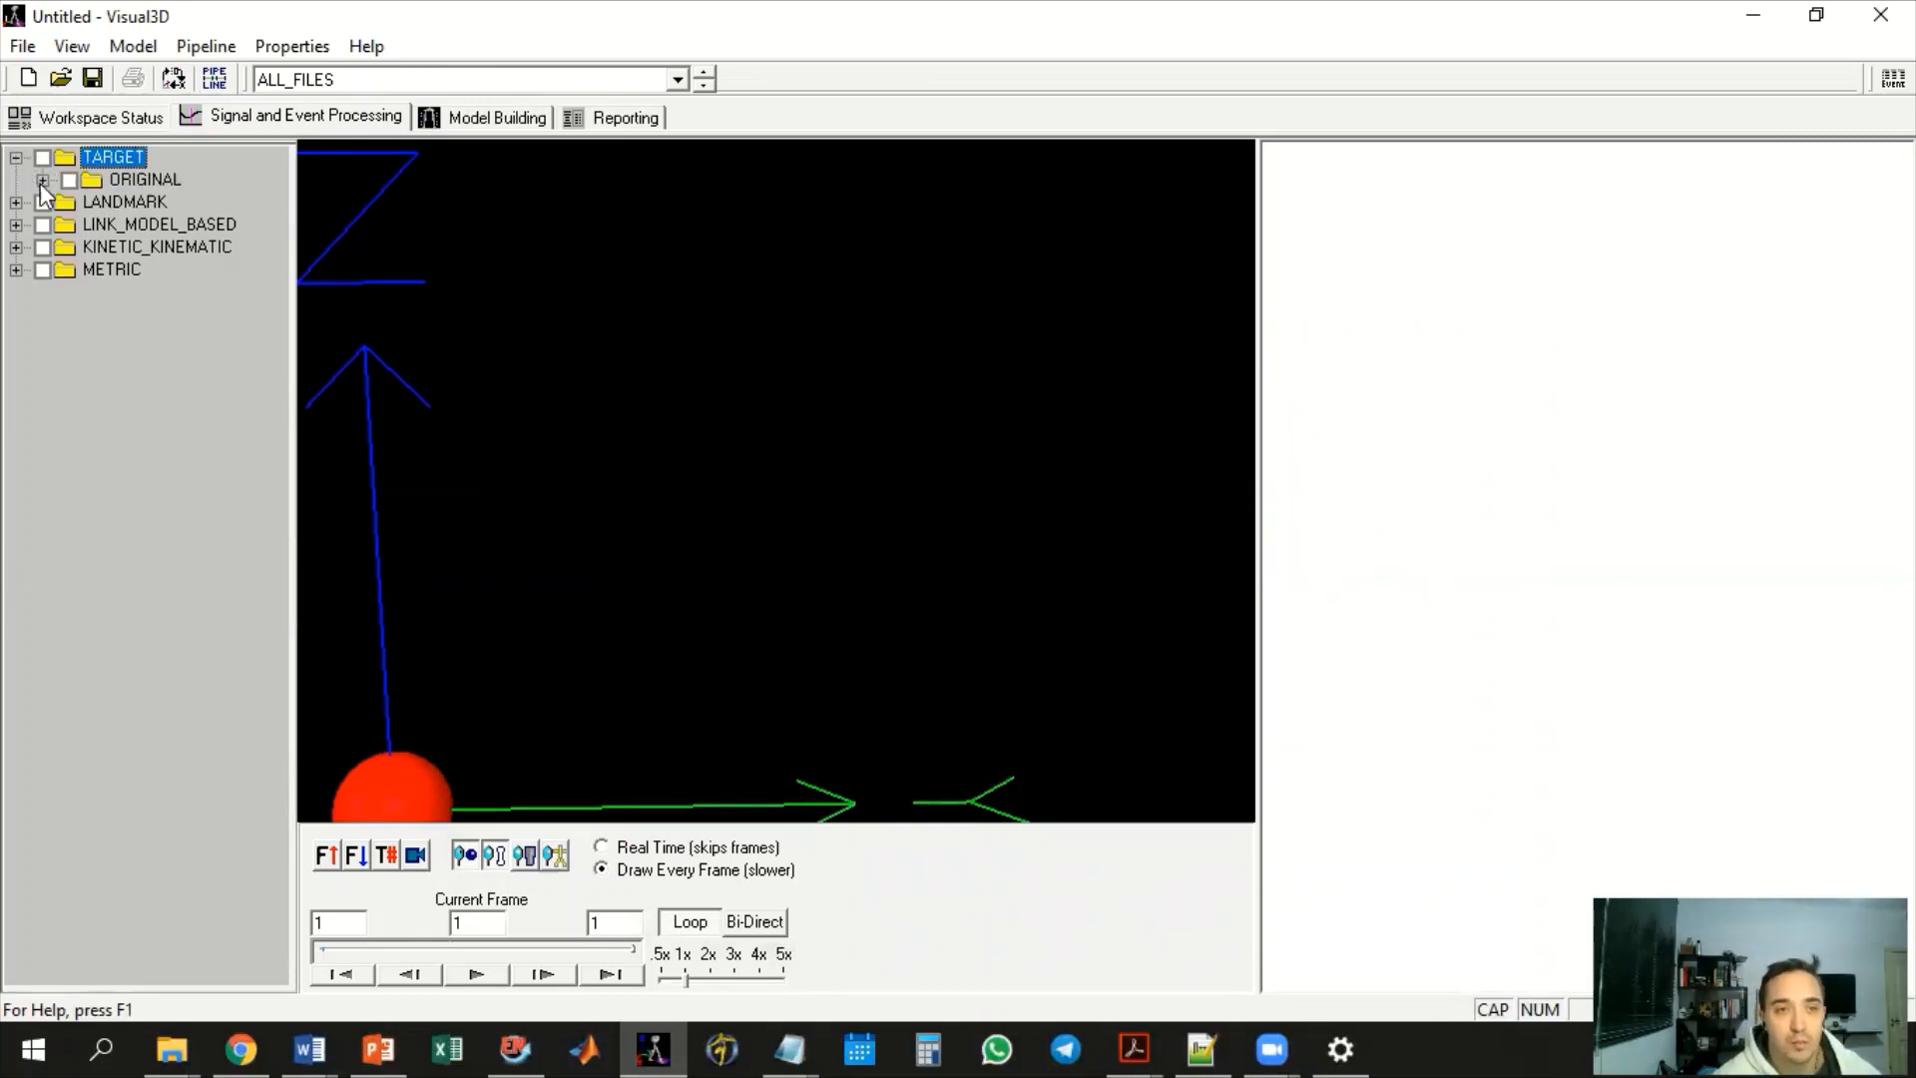
Plot the Z component of the original MARKERSET_RC target signal in a new graph
{"action": "left_click", "coordinate": [42, 181]}
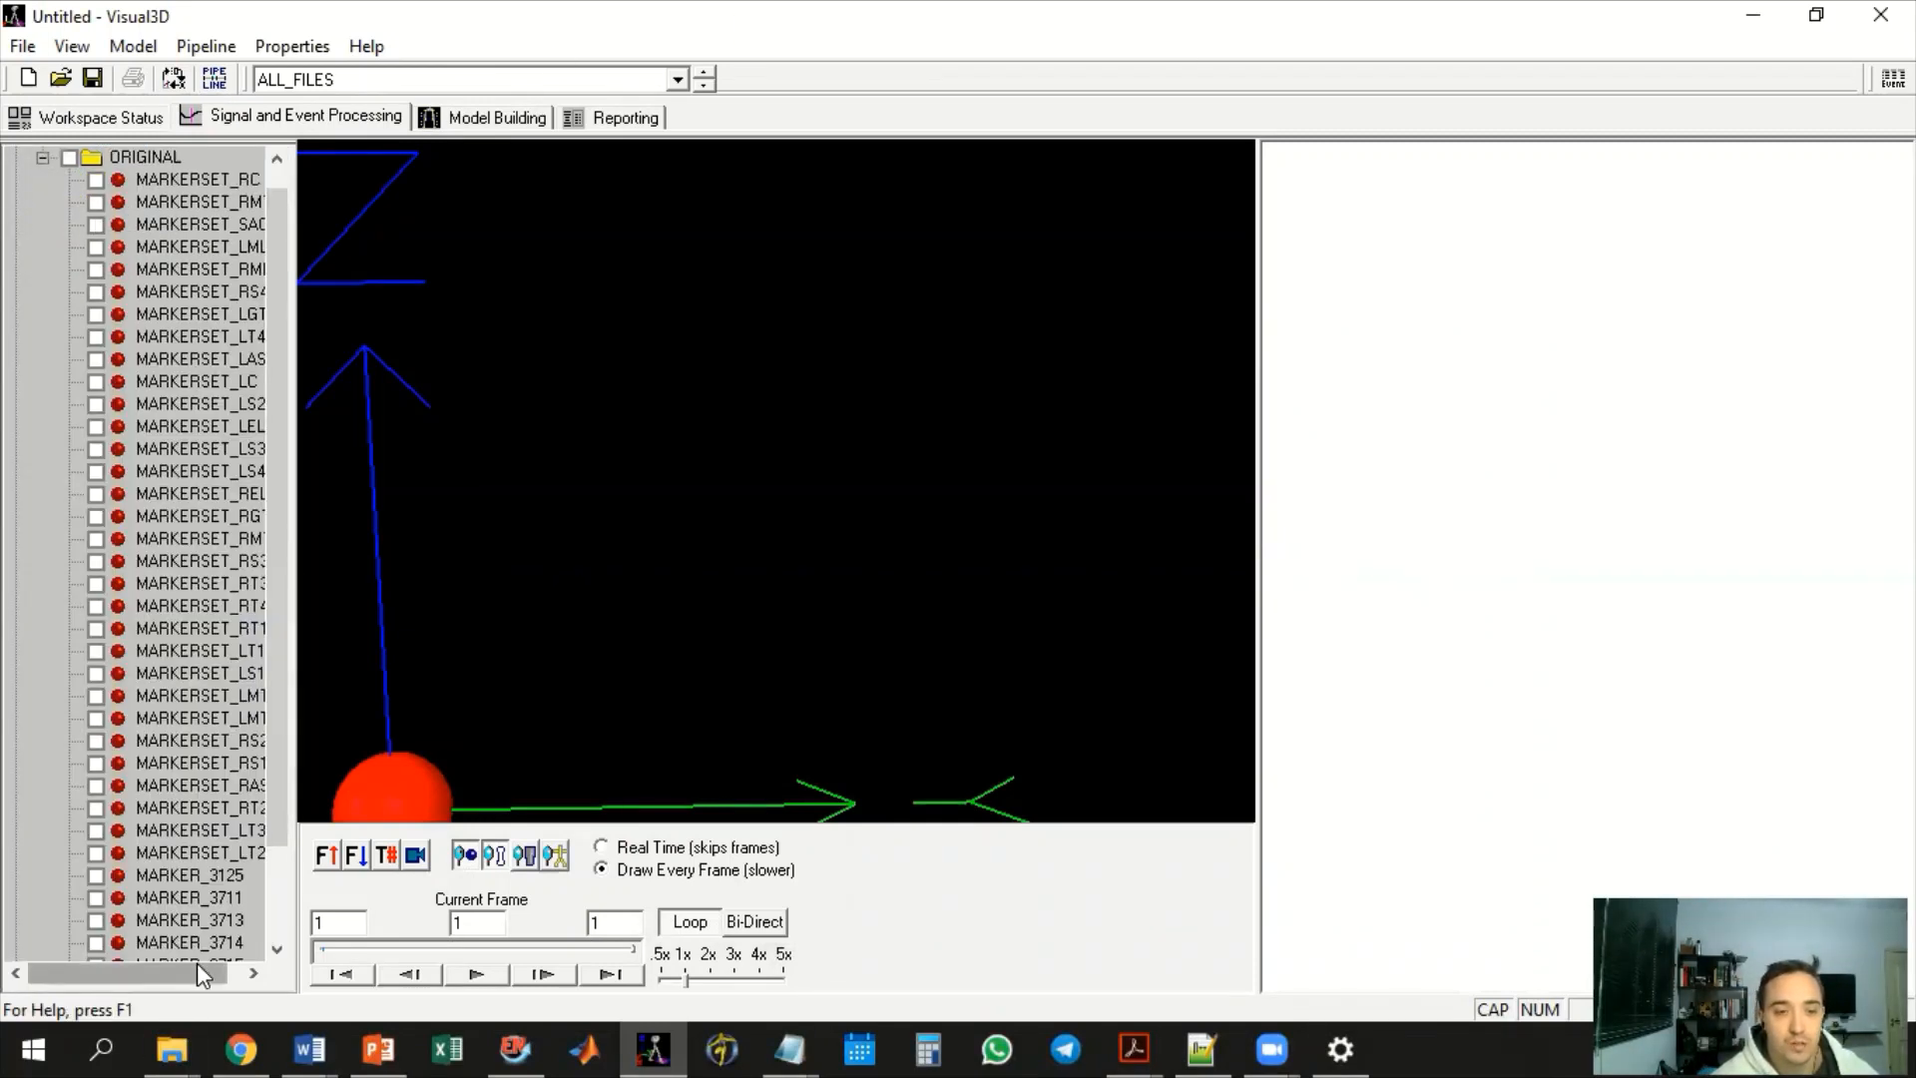
{"action": "left_click_drag", "start_coordinate": [196, 964], "coordinate": [212, 965]}
{"action": "left_click", "coordinate": [206, 180]}
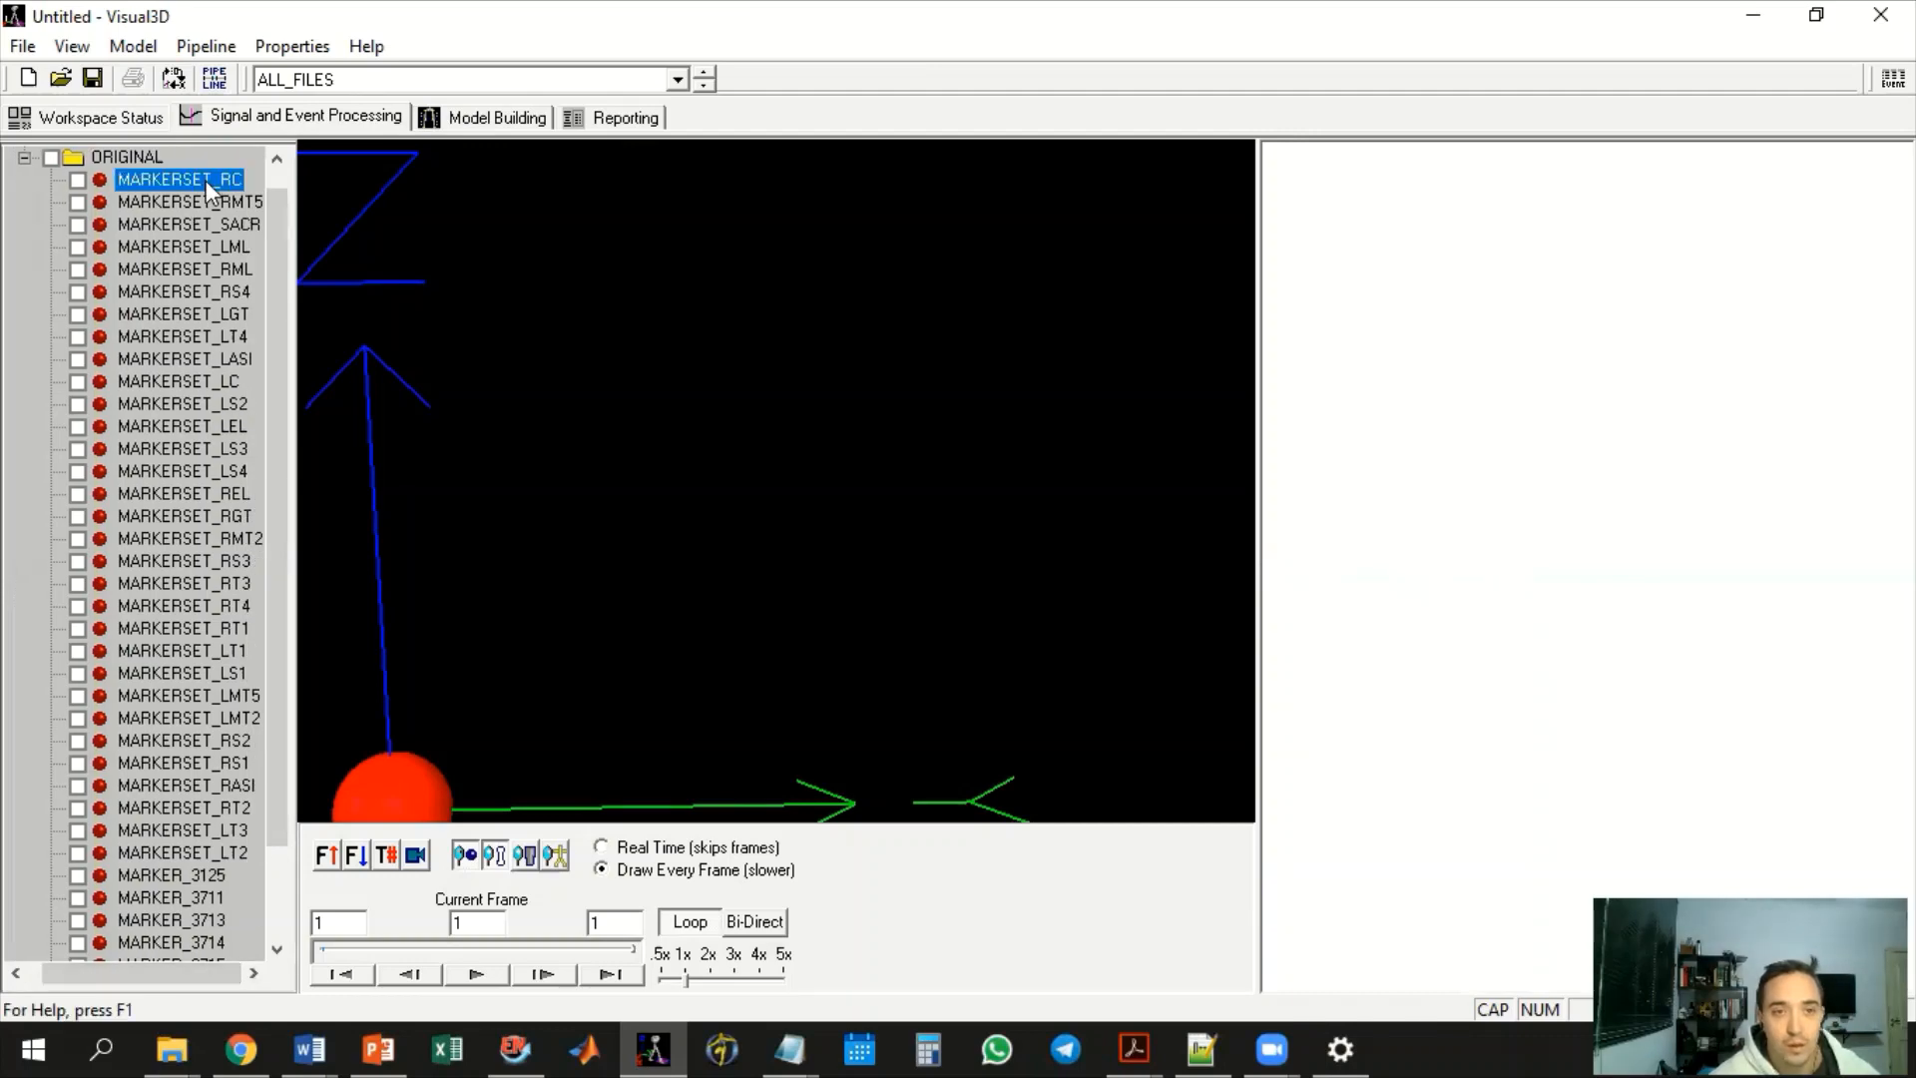
{"action": "right_click", "coordinate": [206, 180]}
{"action": "mouse_move", "coordinate": [410, 268]}
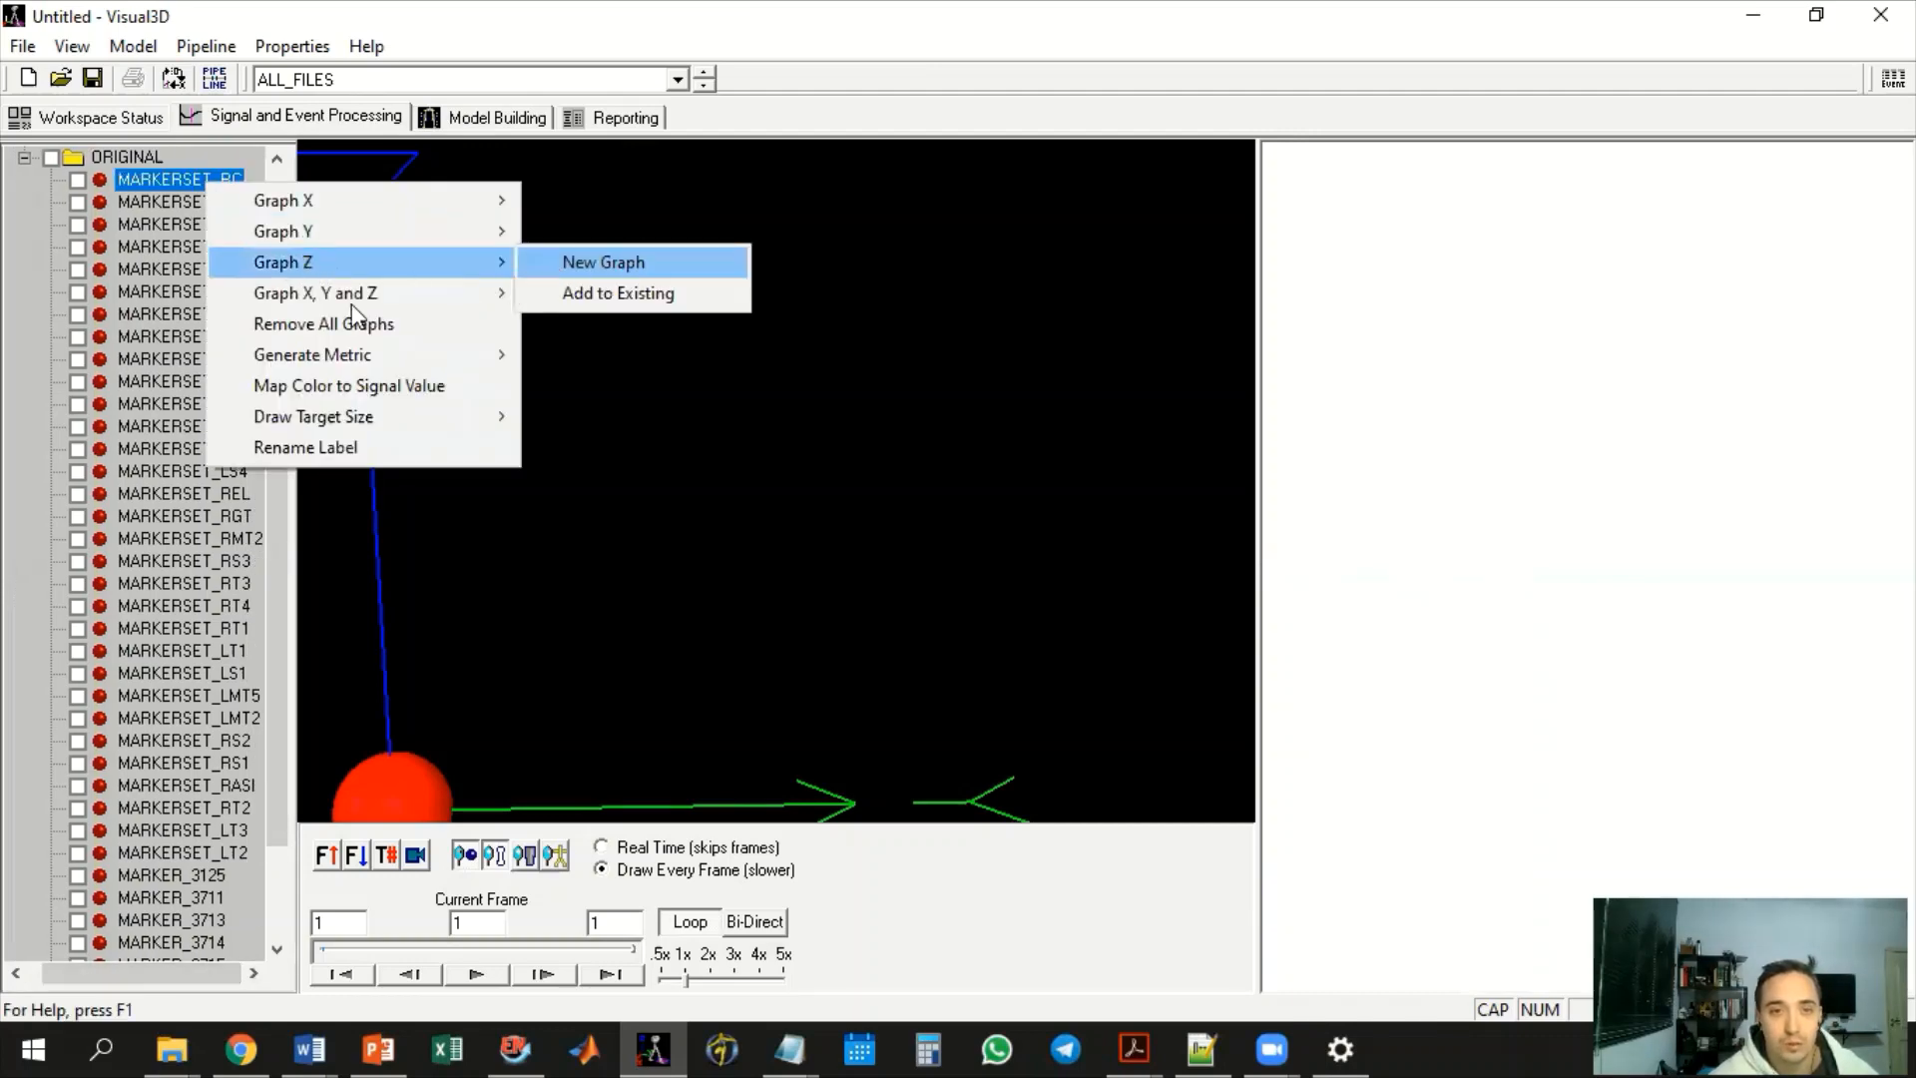
{"action": "left_click", "coordinate": [554, 263]}
Make Luis1.c3d the active file and plot the Z component of its MARKERSET_RMT2 target in a new graph
{"action": "left_click", "coordinate": [361, 80]}
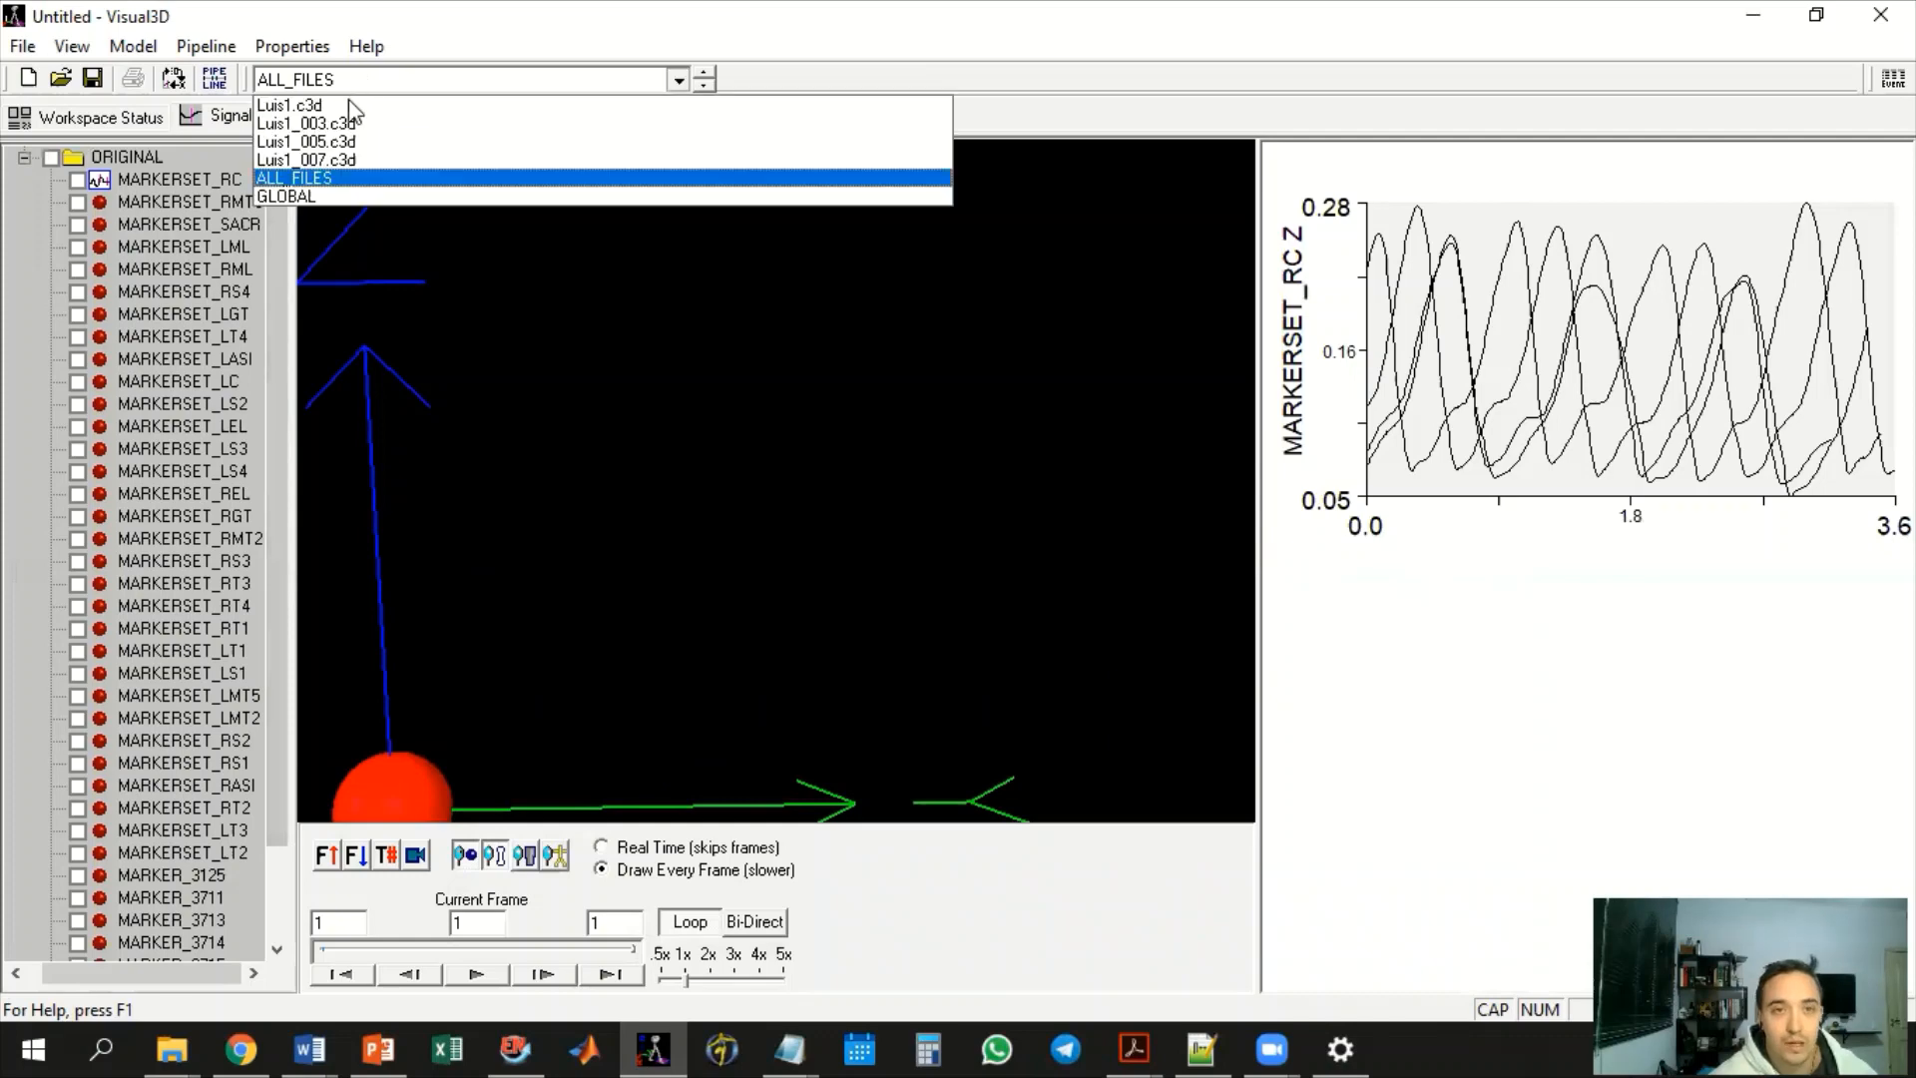
{"action": "left_click", "coordinate": [349, 96]}
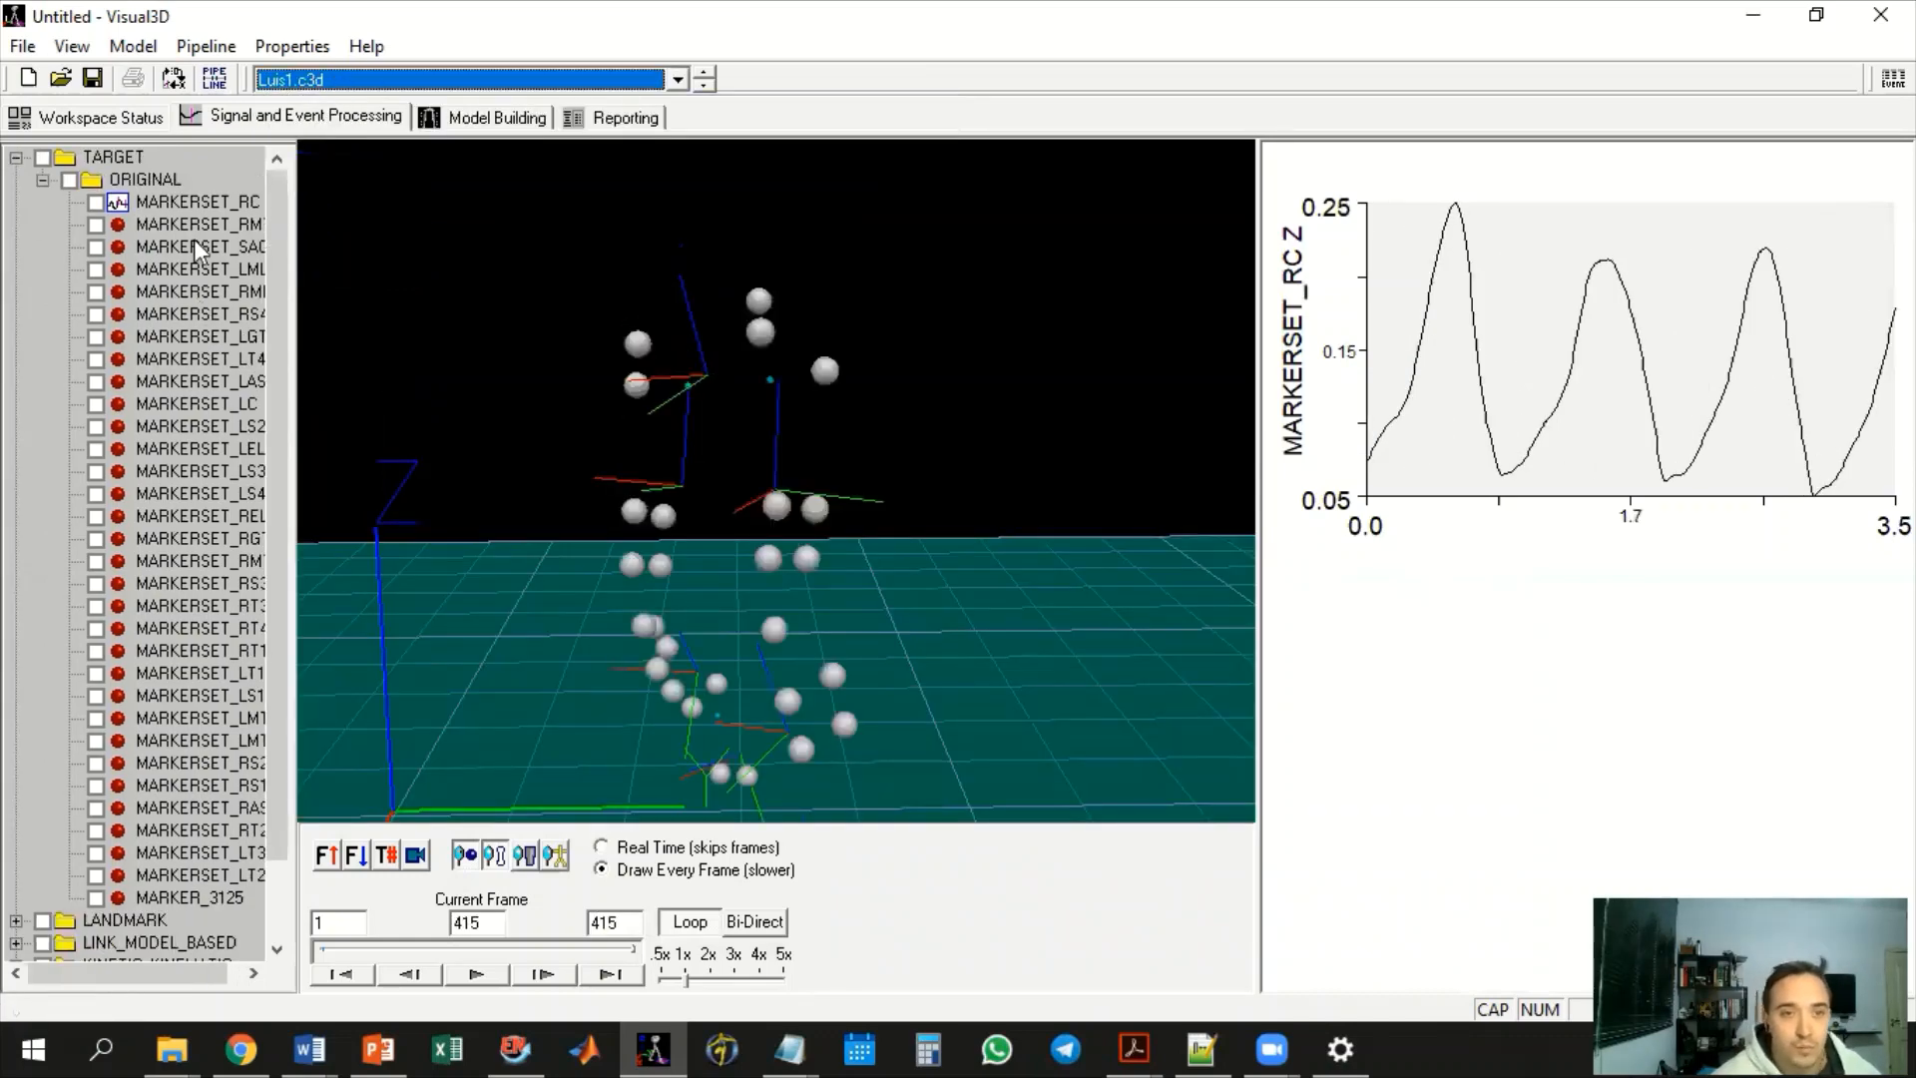
{"action": "left_click_drag", "start_coordinate": [213, 970], "coordinate": [244, 971]}
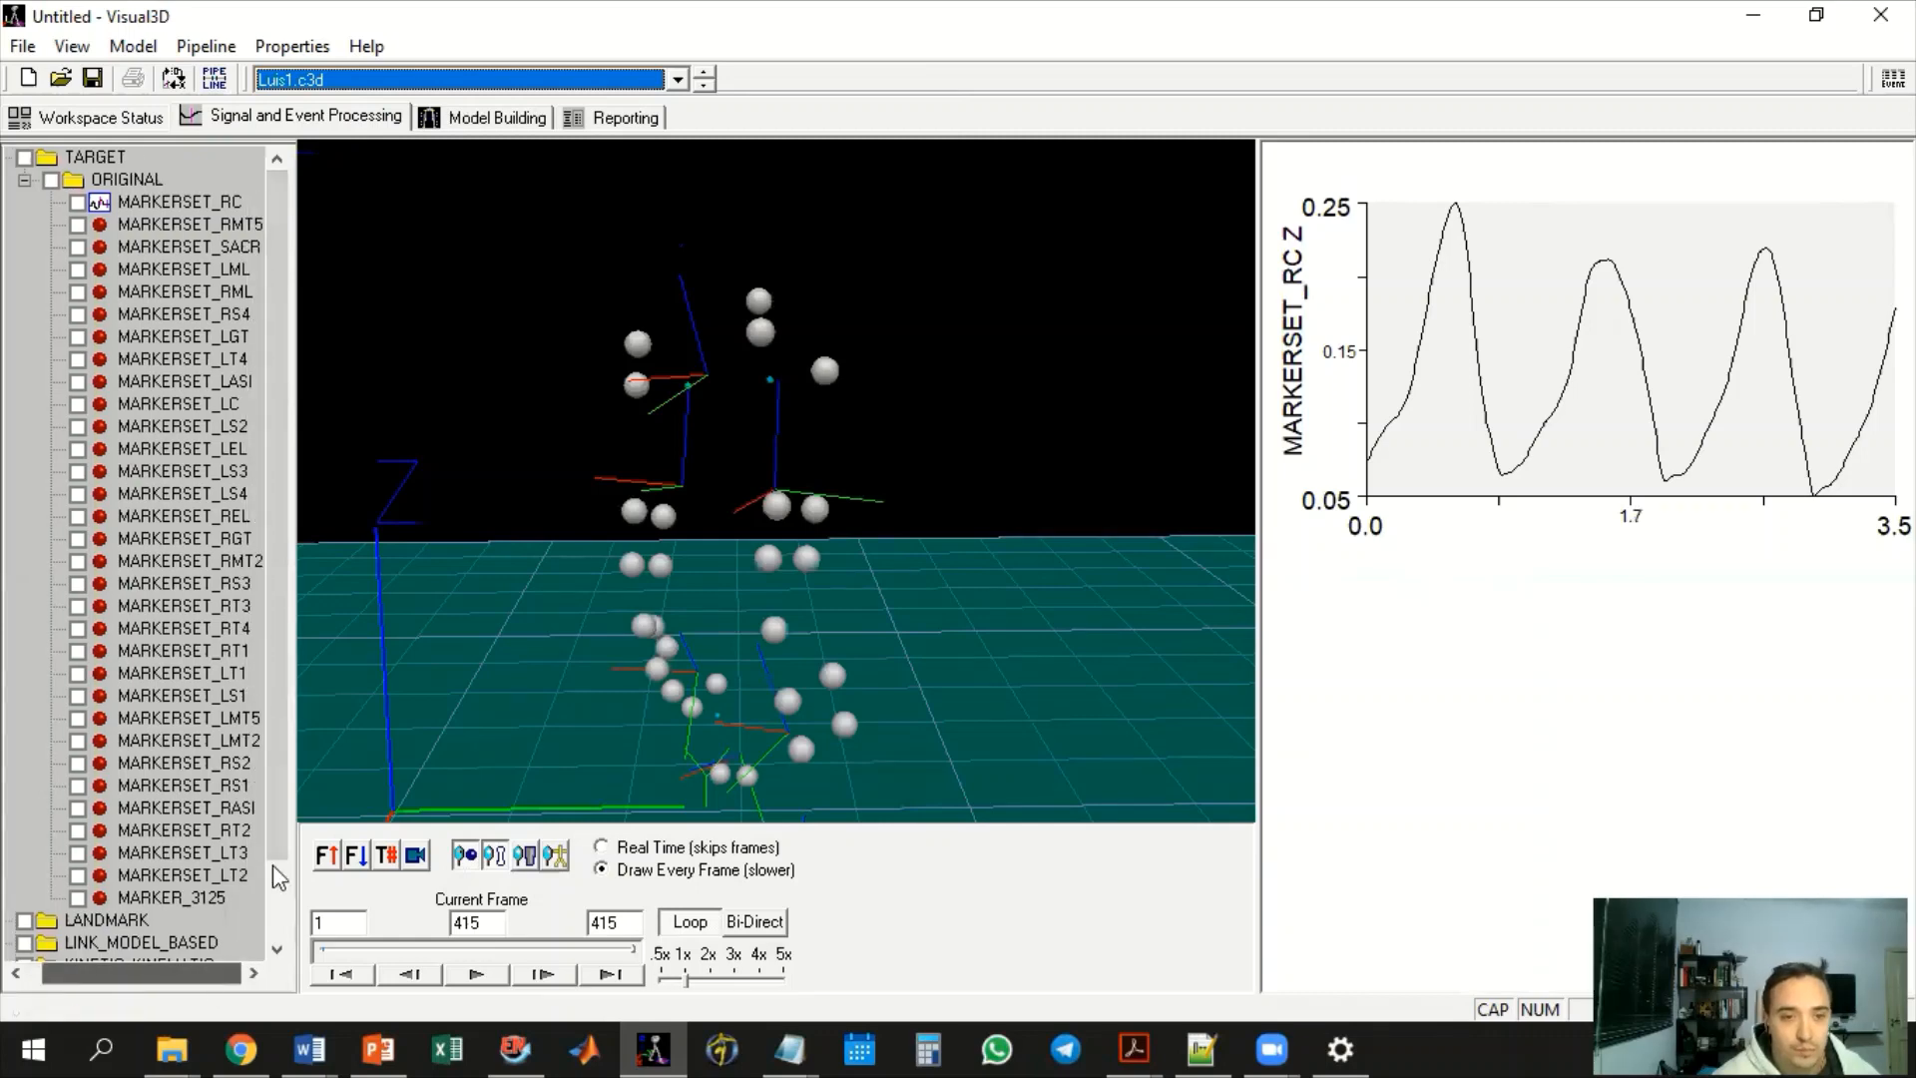
{"action": "right_click", "coordinate": [208, 561]}
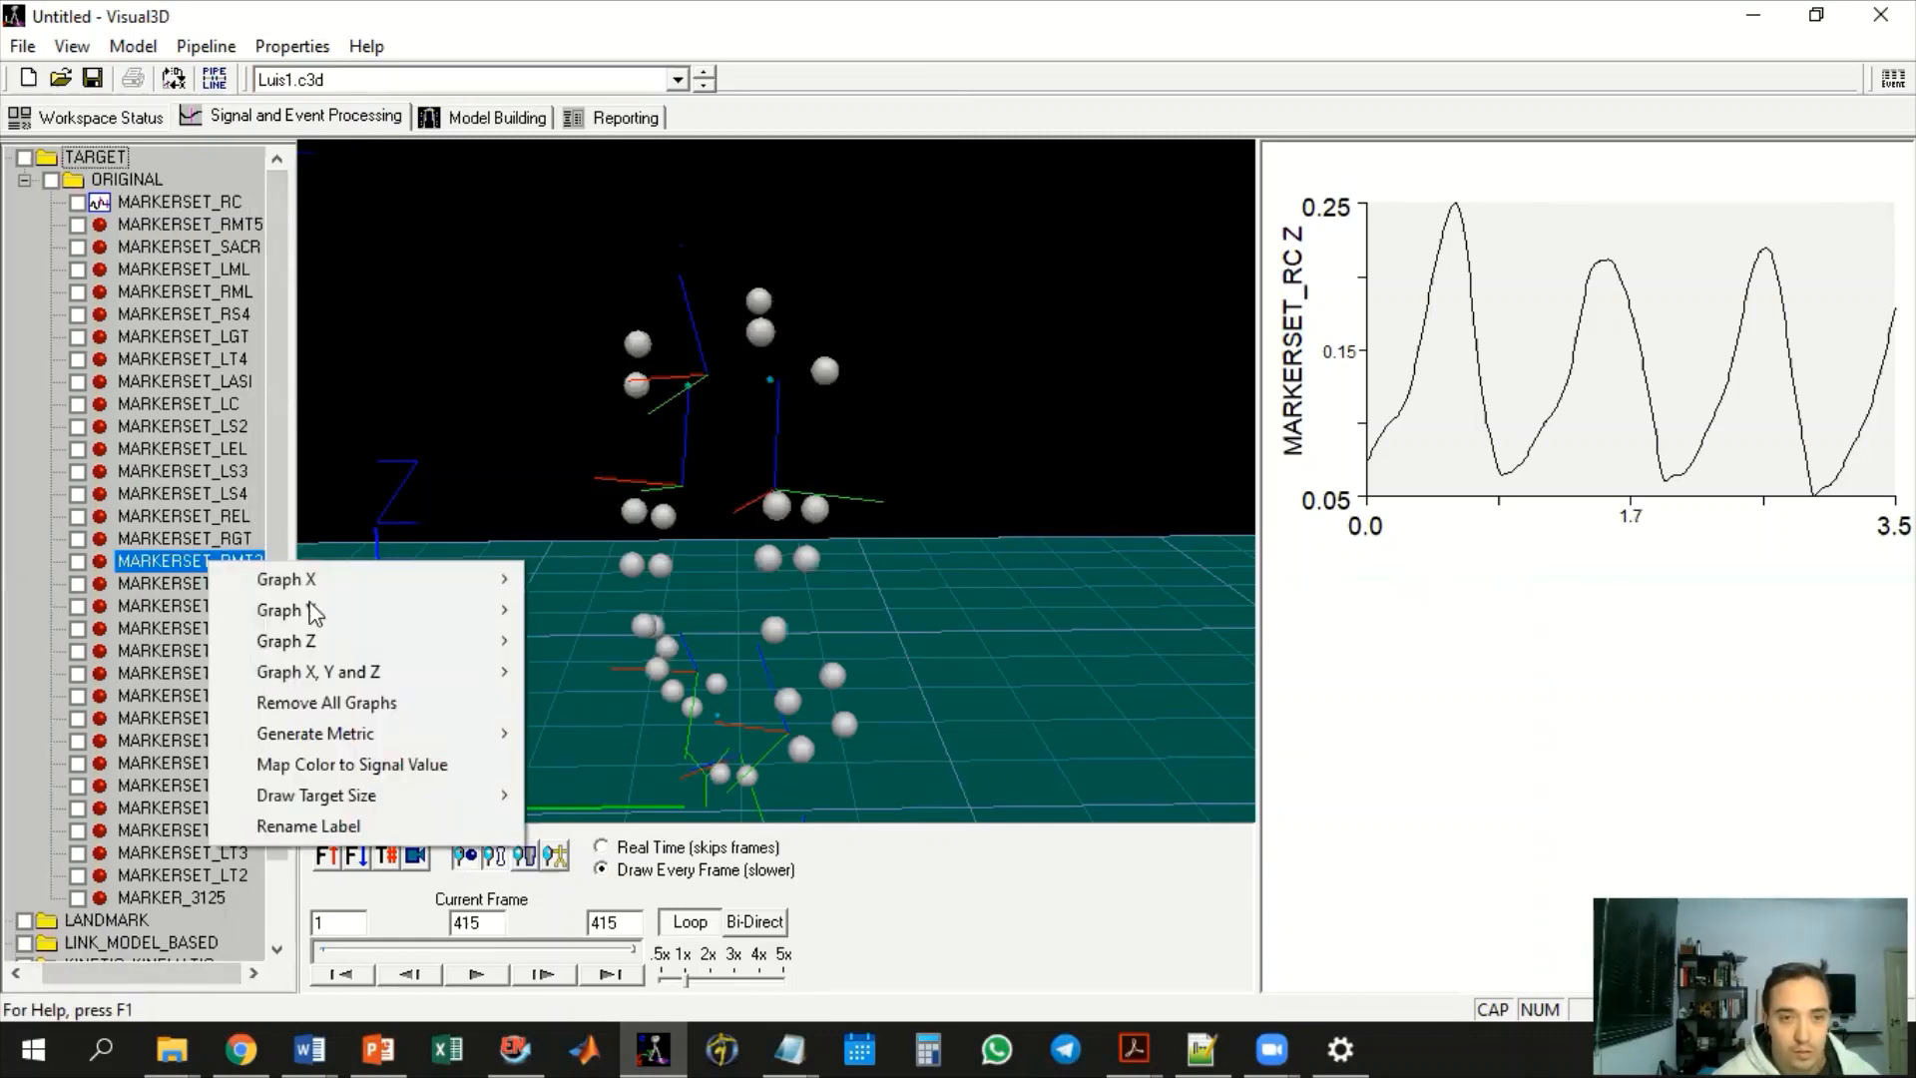
{"action": "mouse_move", "coordinate": [362, 654]}
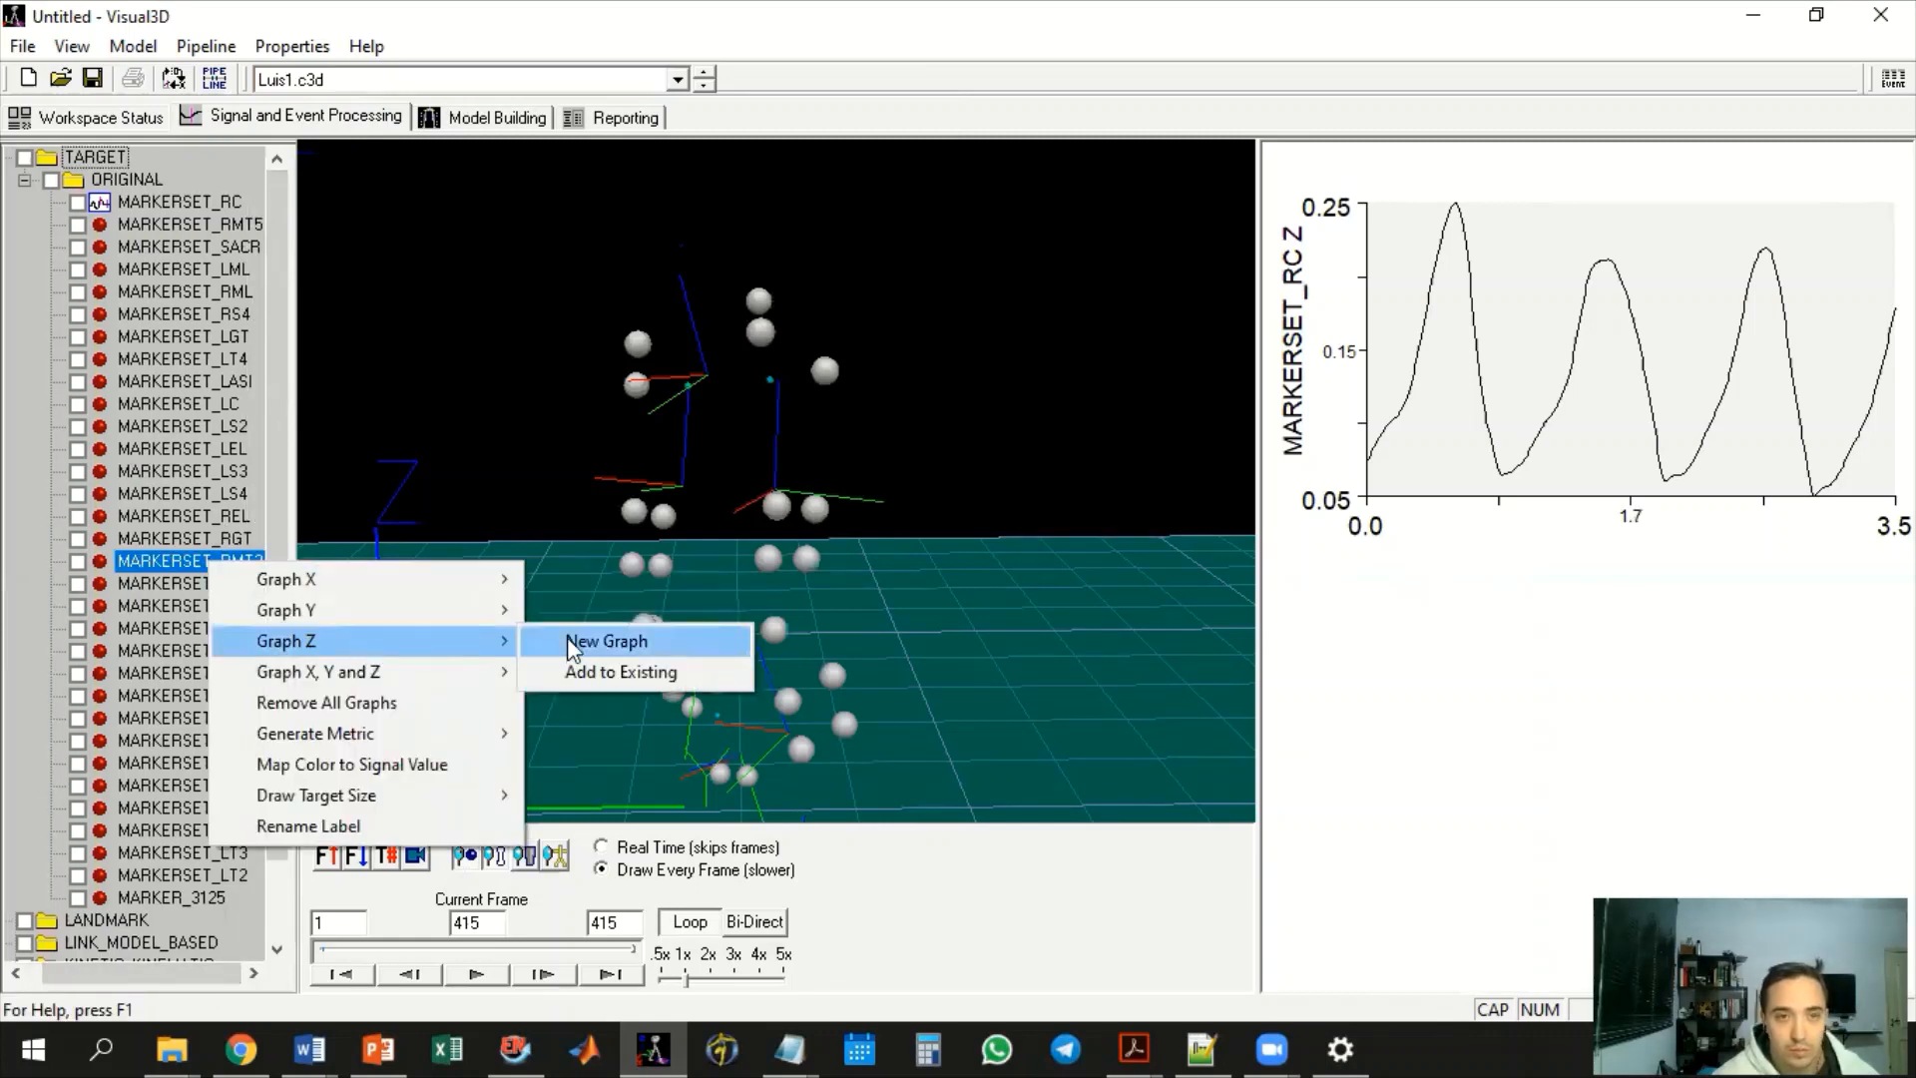
{"action": "left_click", "coordinate": [573, 639]}
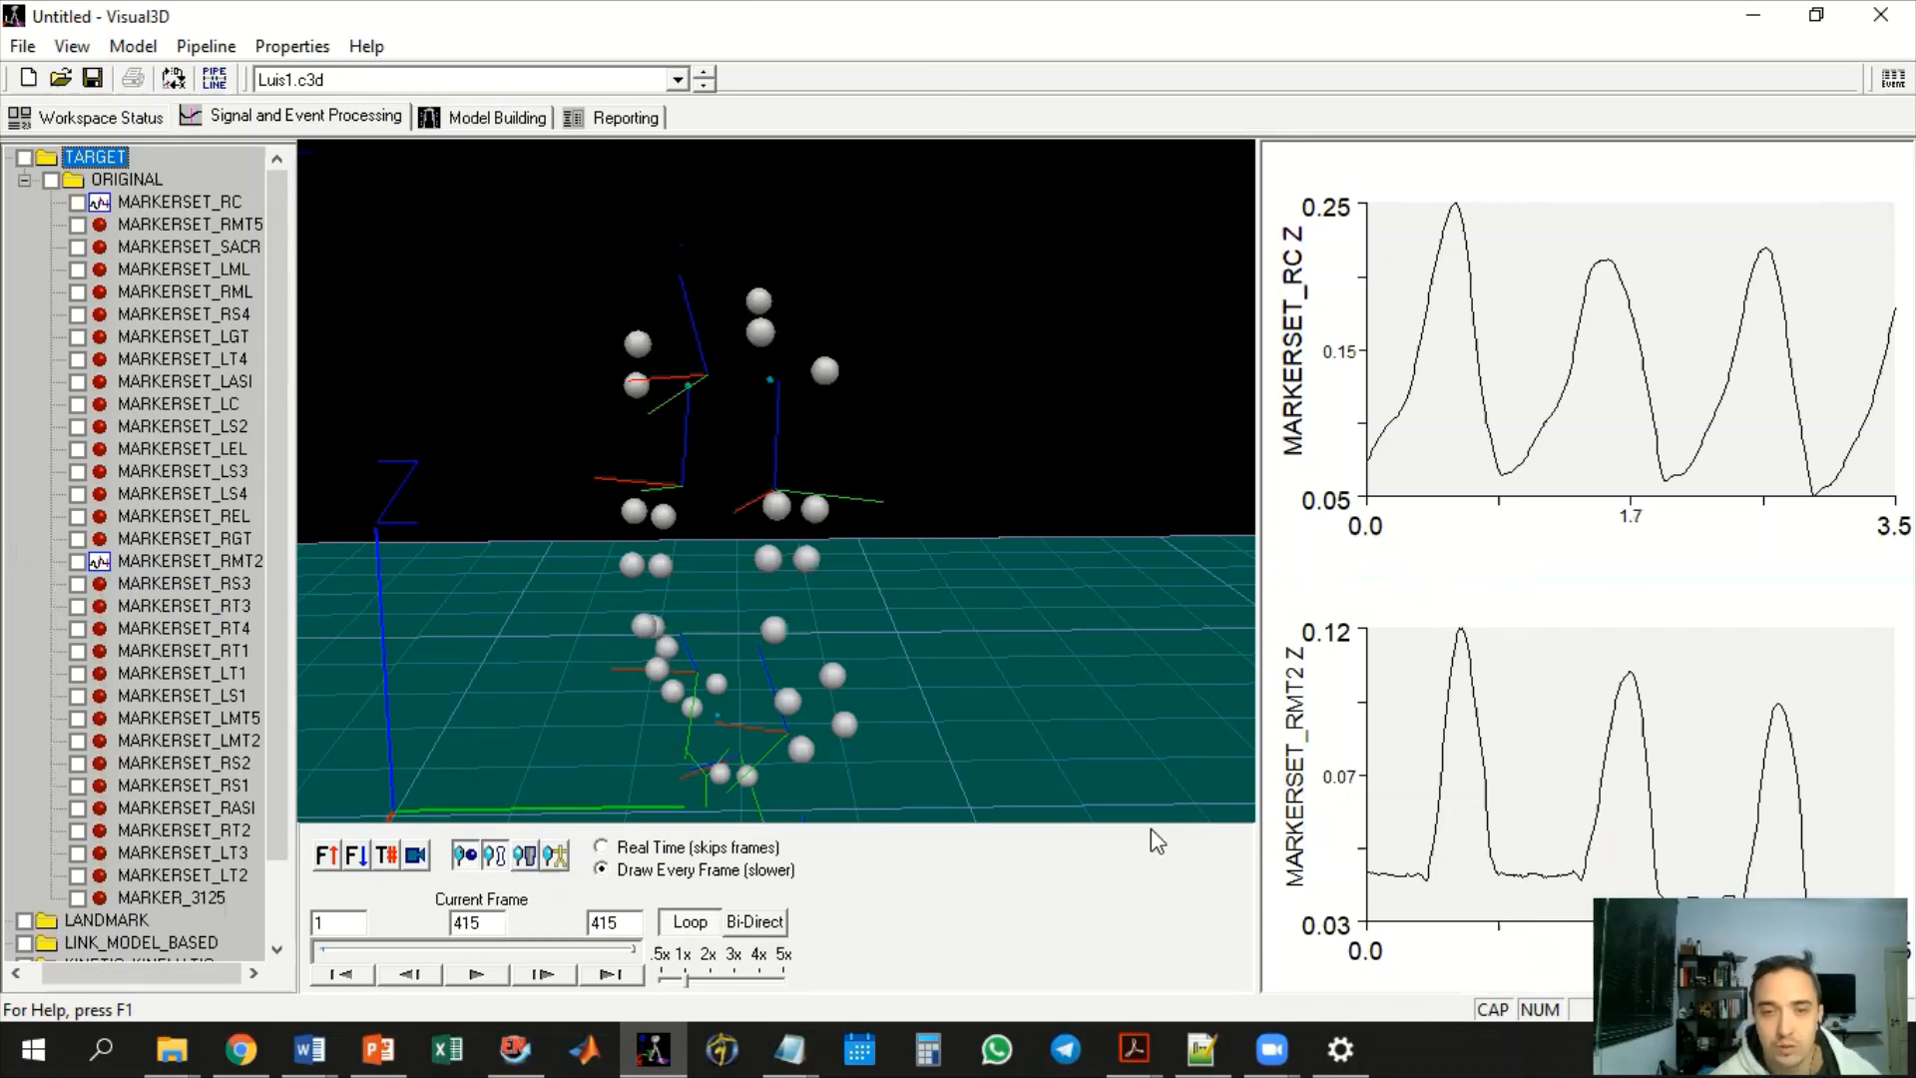
Play the Luis1.c3d trial in short stretches and examine the walking markers from the side, pausing at frame 149
{"action": "left_click", "coordinate": [475, 973]}
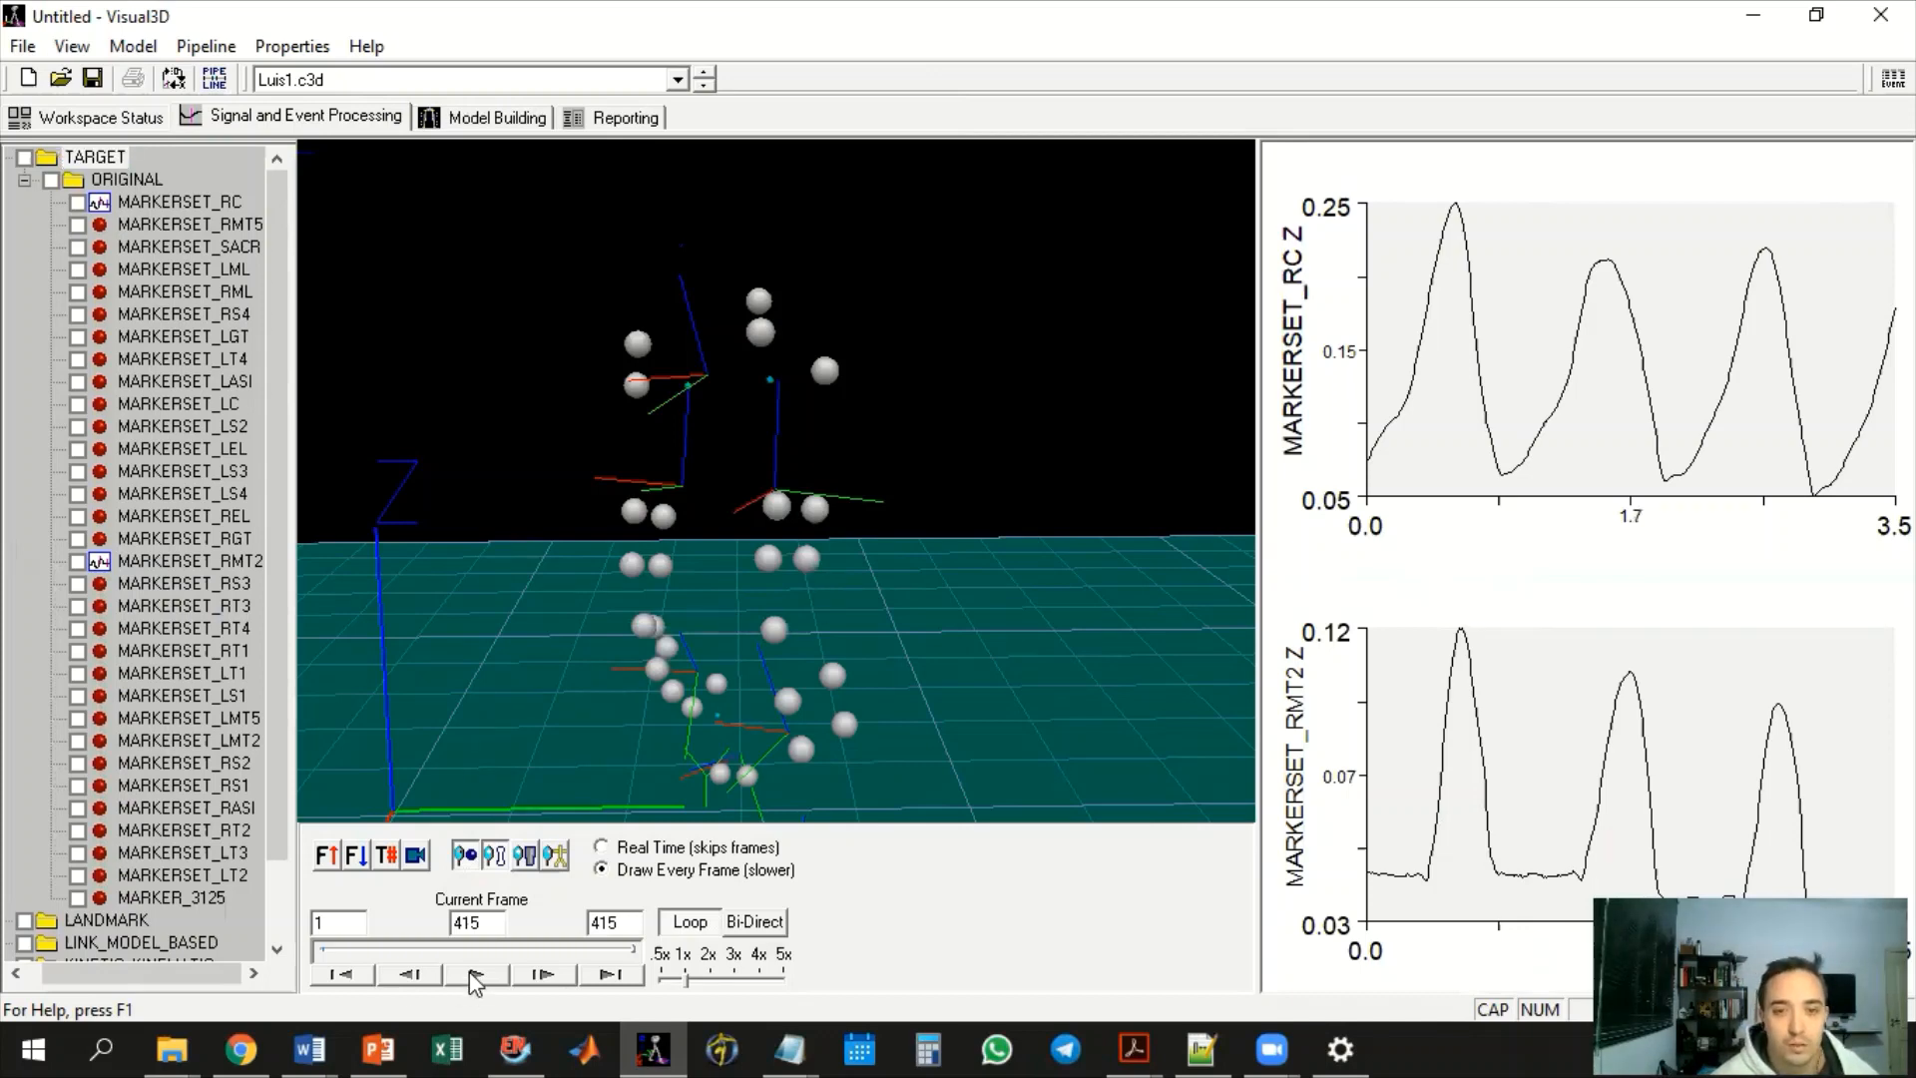
{"action": "left_click_drag", "start_coordinate": [639, 643], "coordinate": [1020, 685]}
{"action": "left_click", "coordinate": [479, 975]}
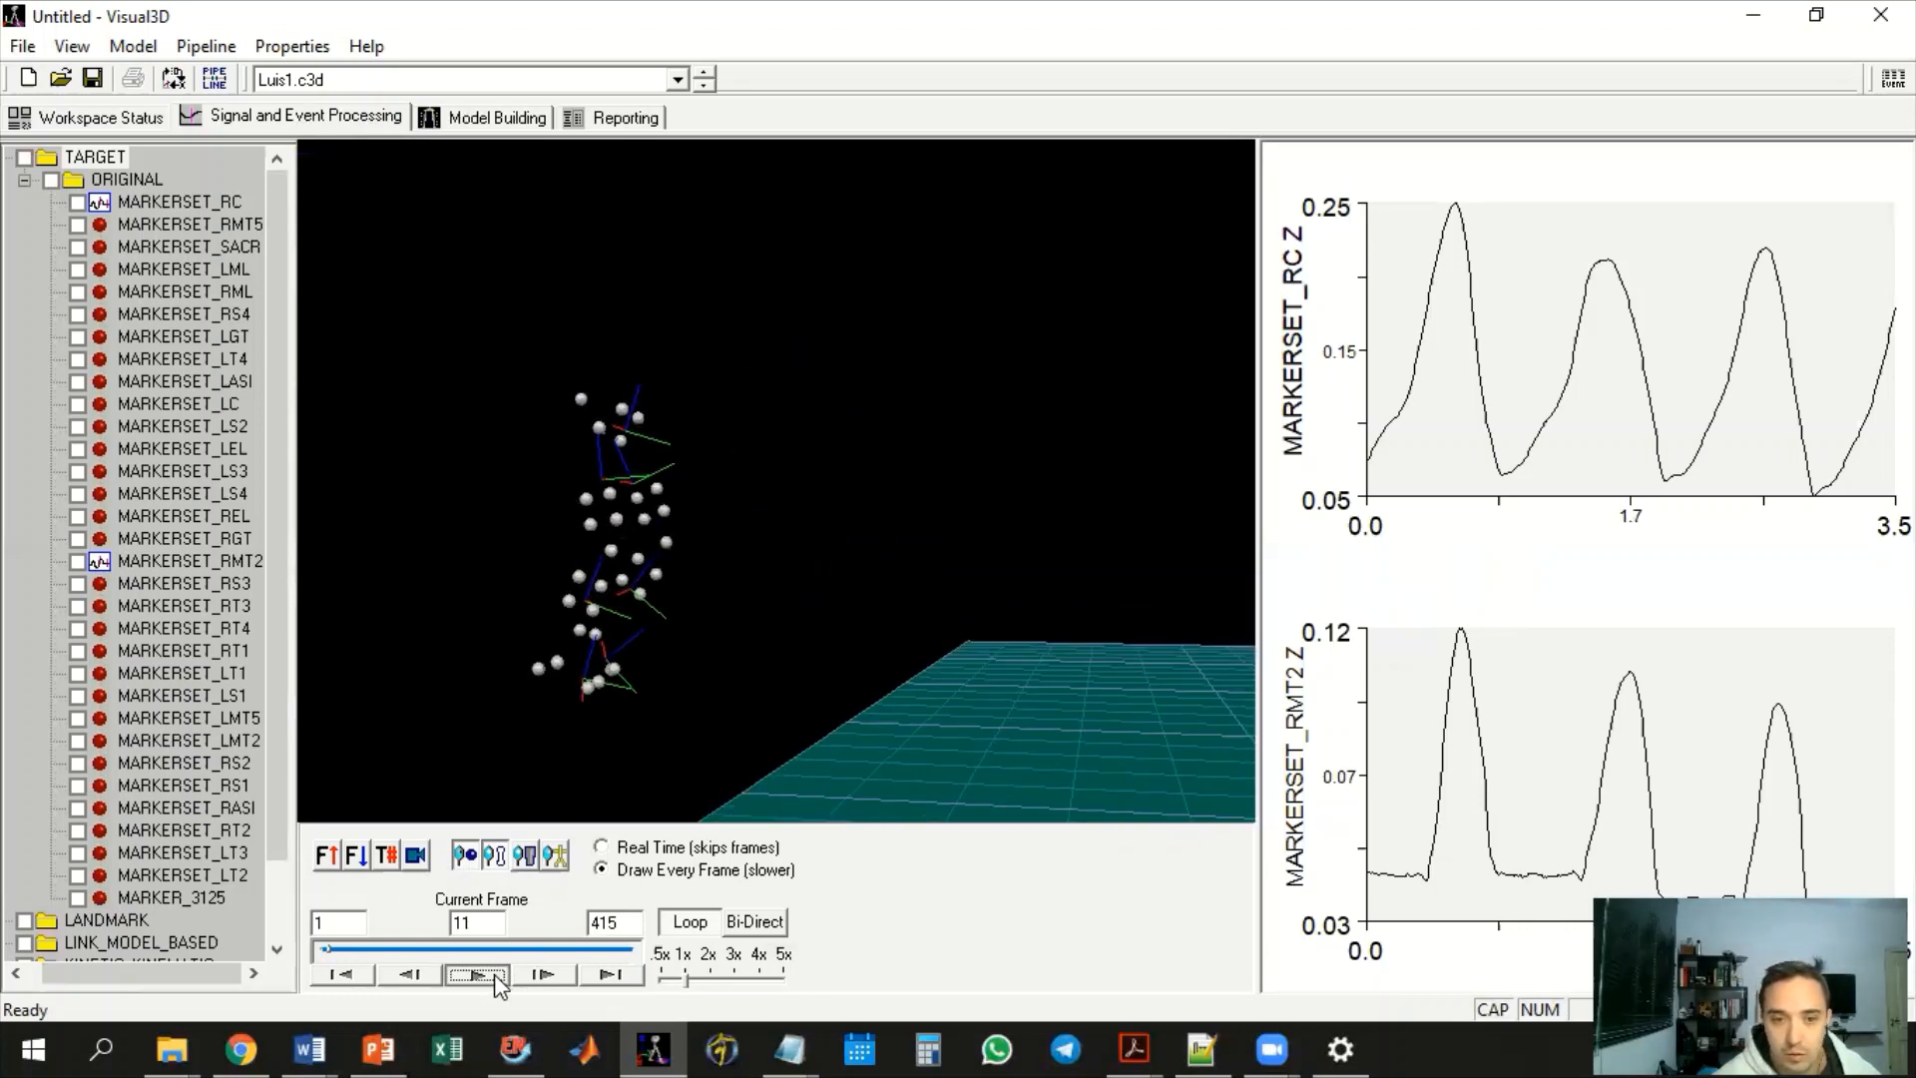
{"action": "mouse_move", "coordinate": [765, 716]}
{"action": "left_mouse_down"}
{"action": "mouse_move", "coordinate": [810, 711]}
{"action": "mouse_move", "coordinate": [773, 715]}
{"action": "left_mouse_up"}
{"action": "left_click", "coordinate": [477, 970]}
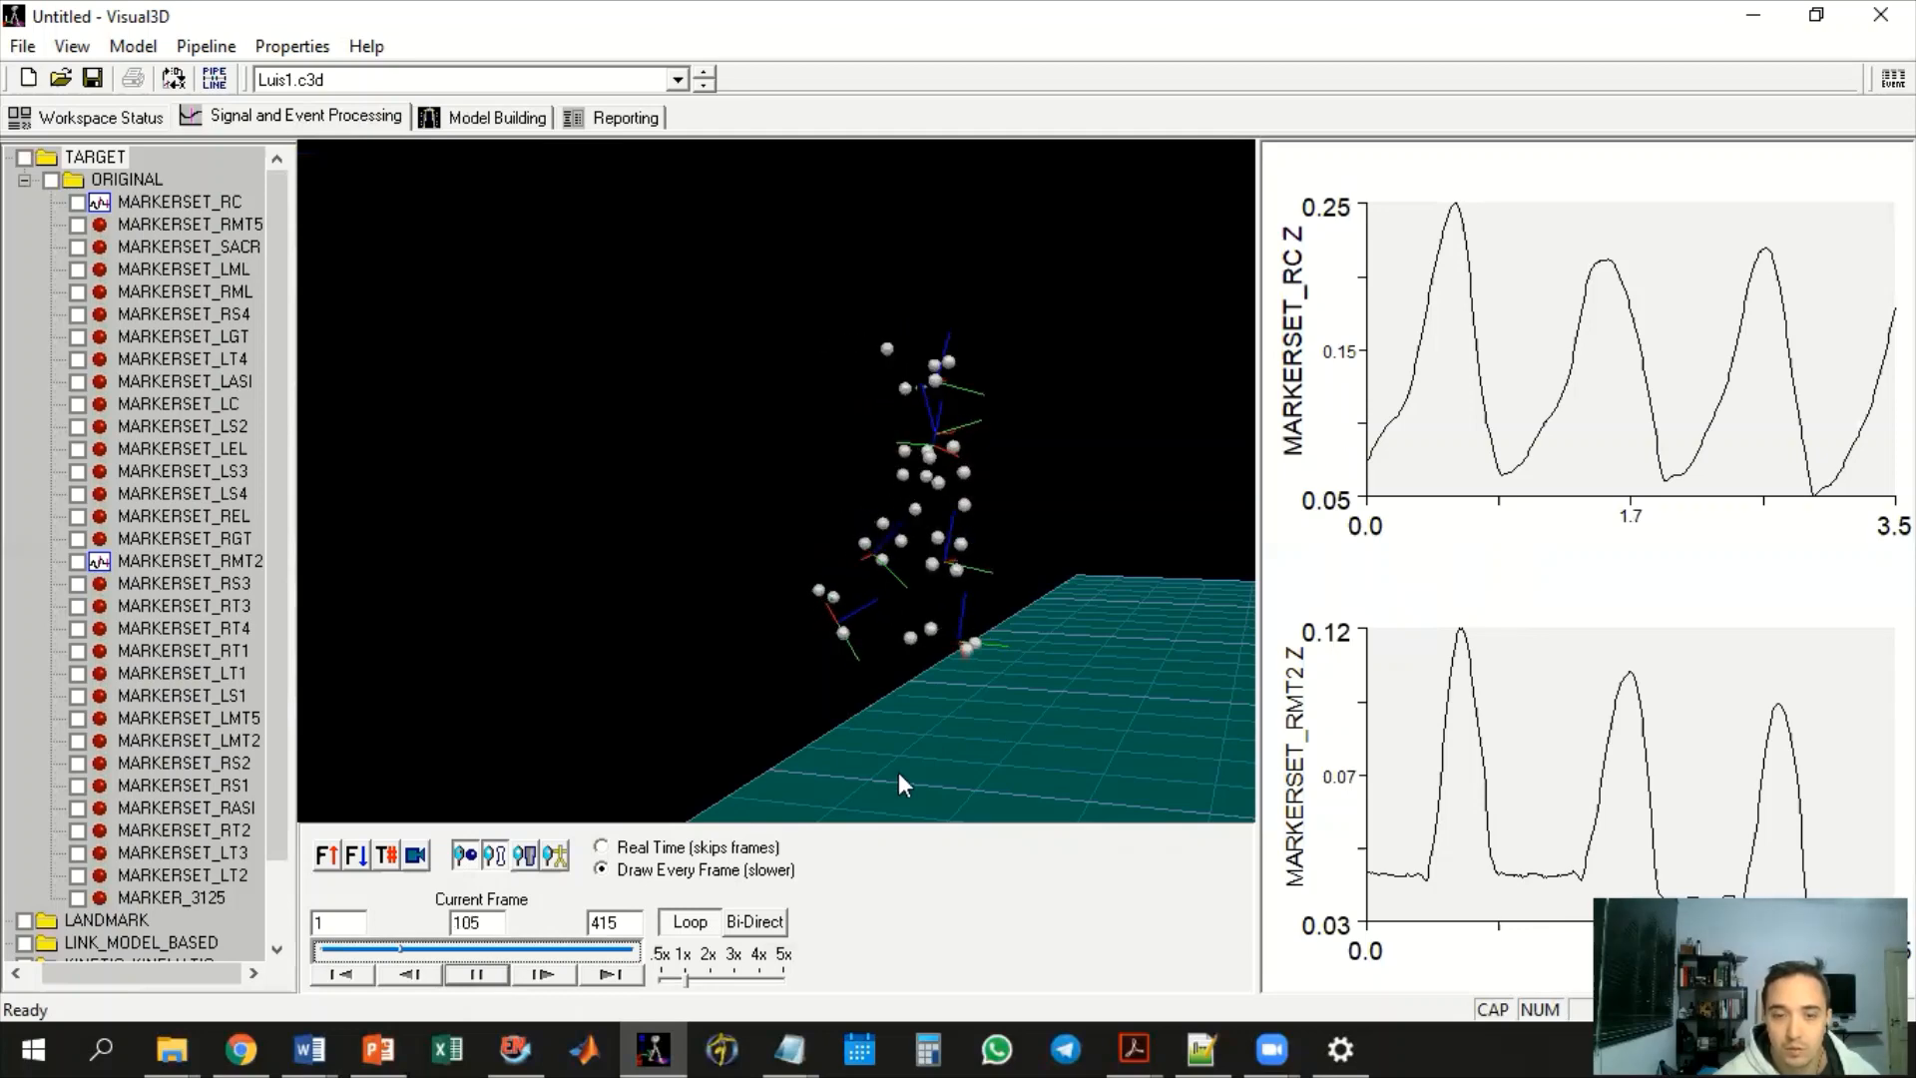
{"action": "left_click", "coordinate": [502, 975]}
{"action": "left_click_drag", "start_coordinate": [1033, 740], "coordinate": [702, 745]}
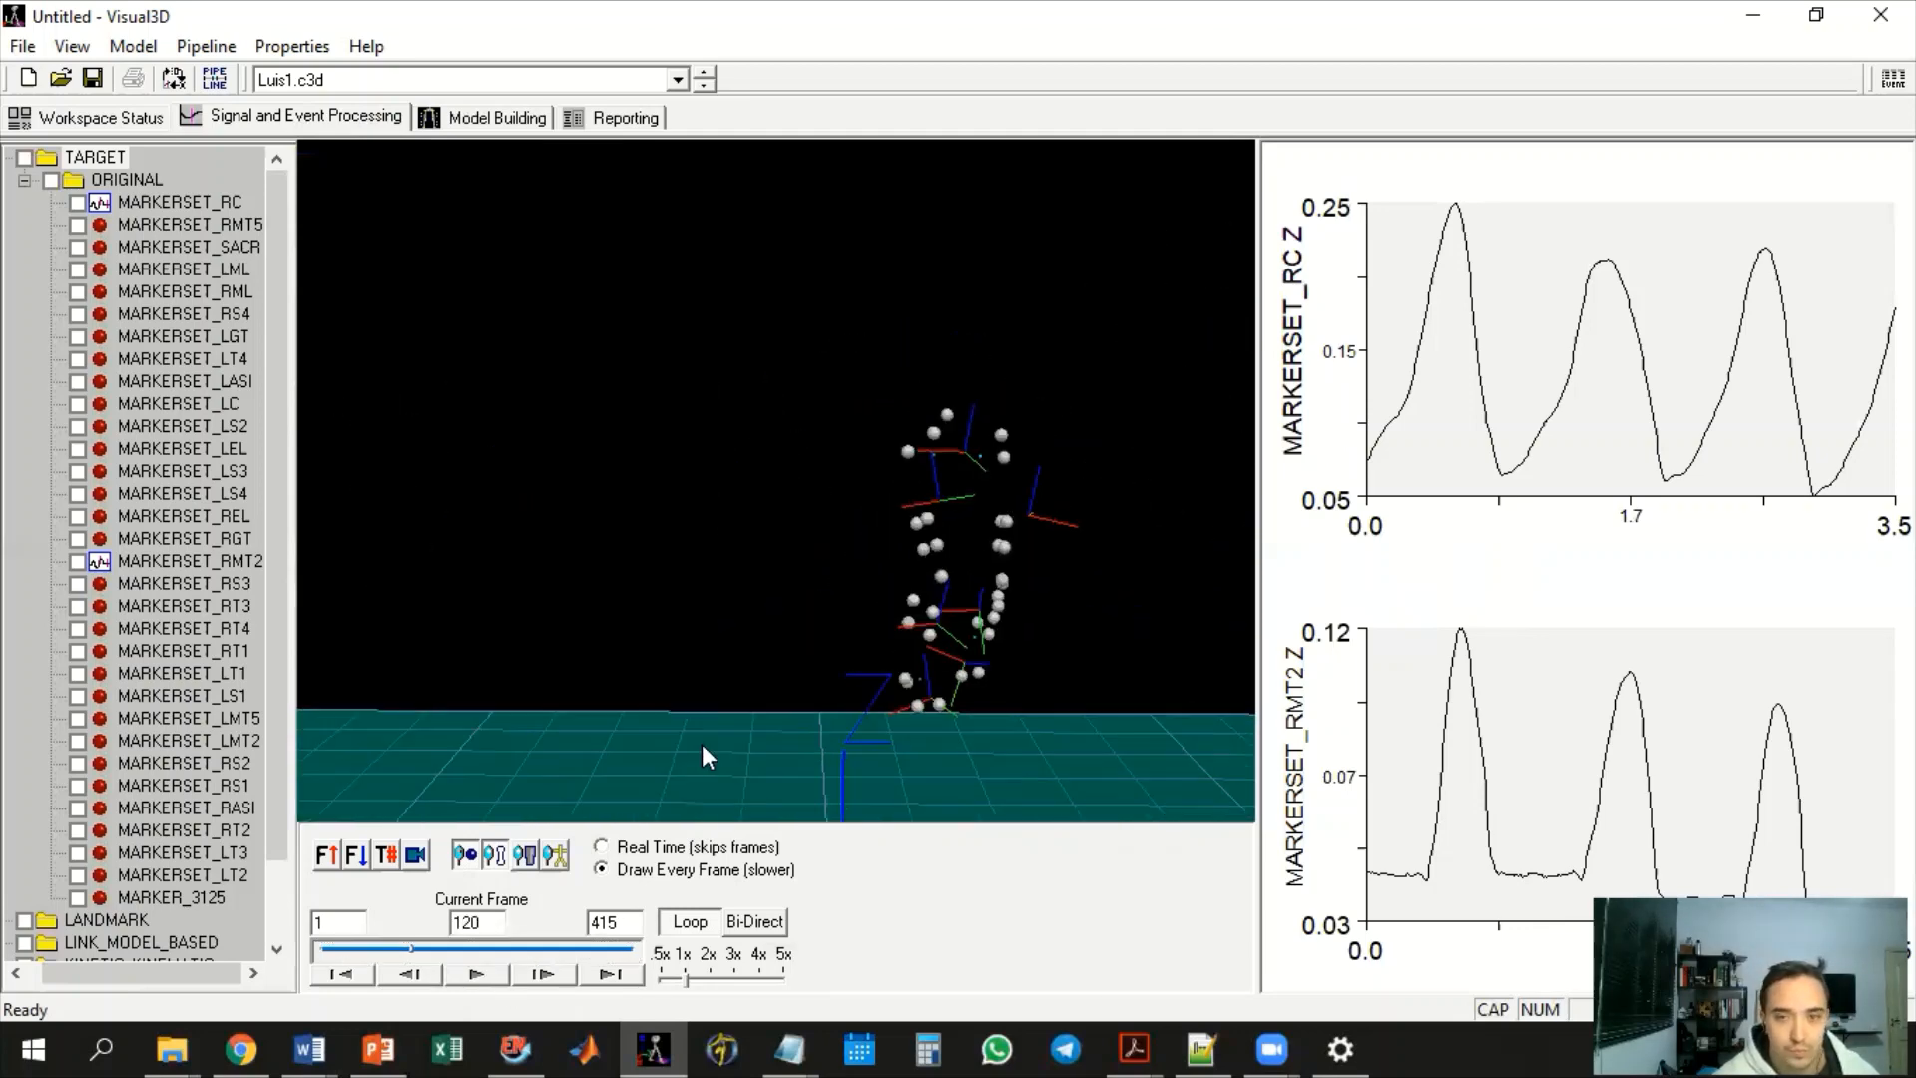
{"action": "left_click", "coordinate": [495, 974]}
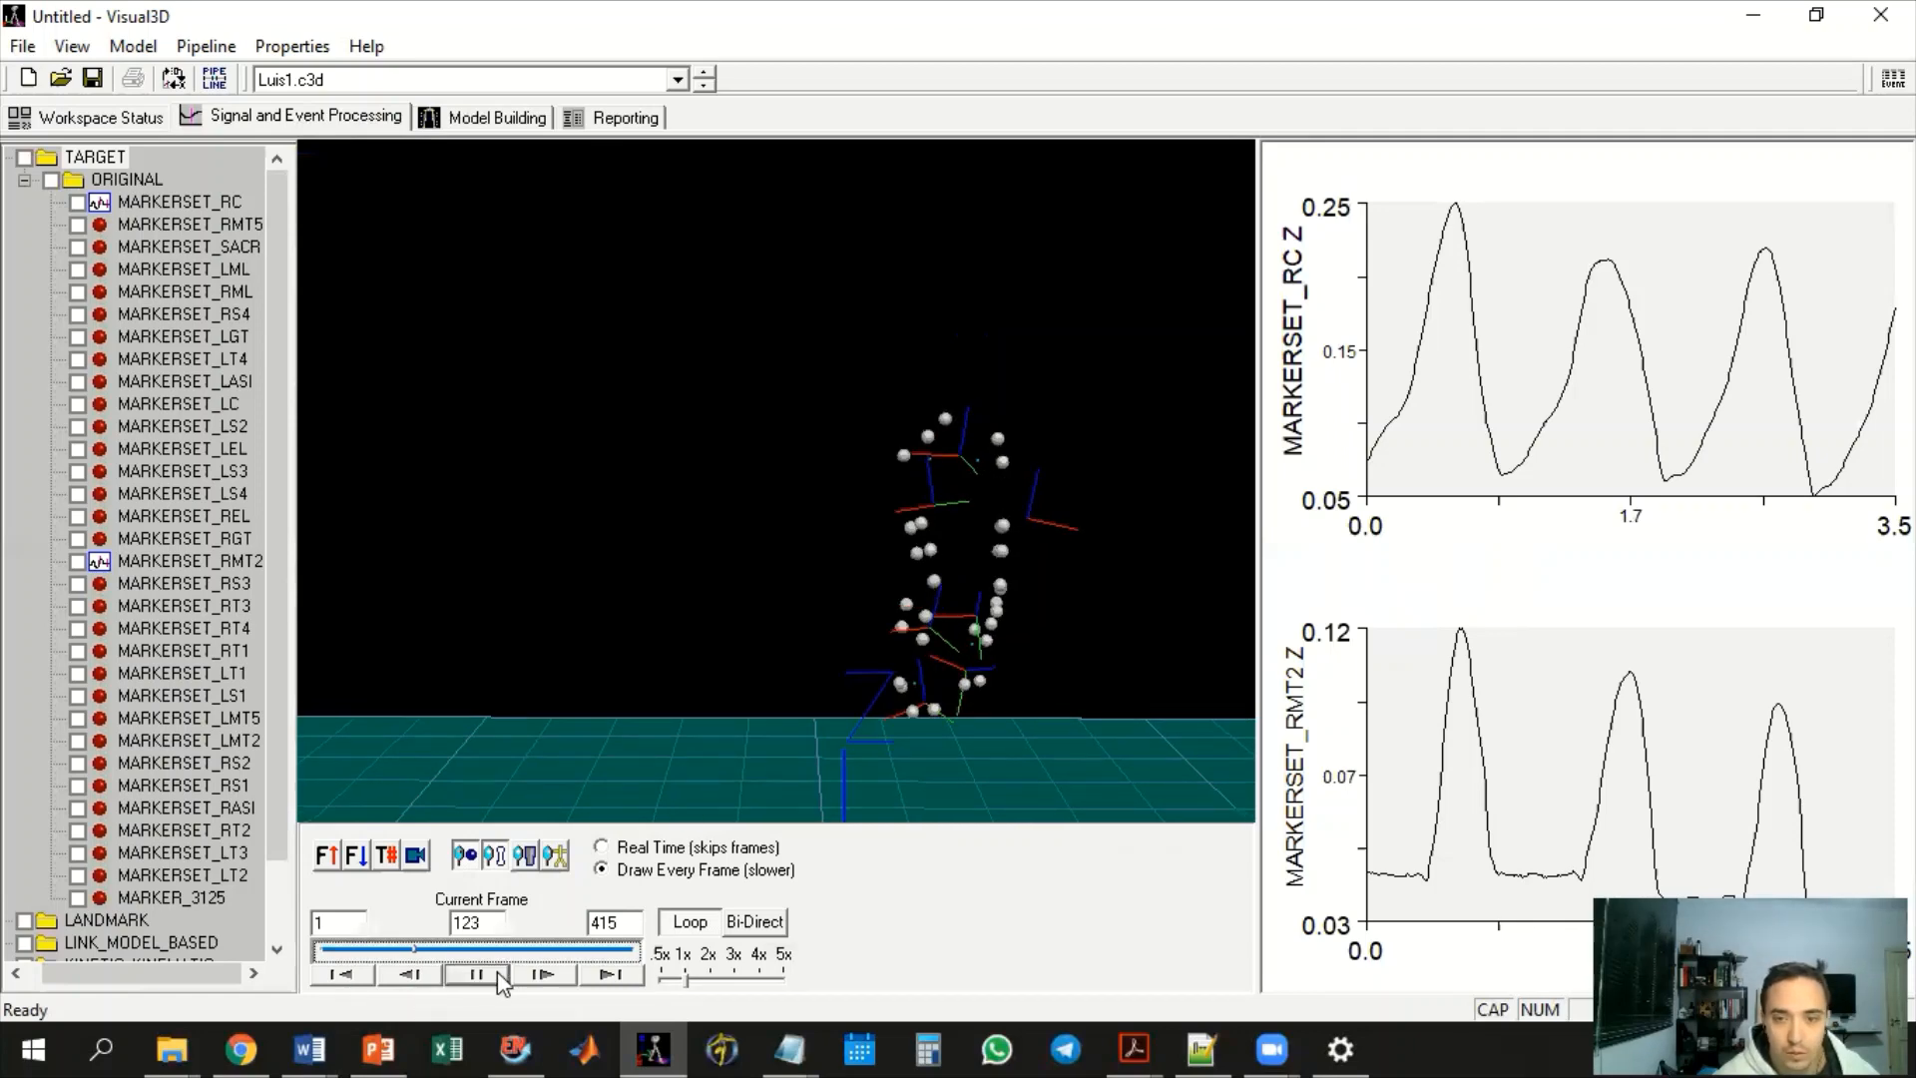
{"action": "left_click", "coordinate": [490, 976]}
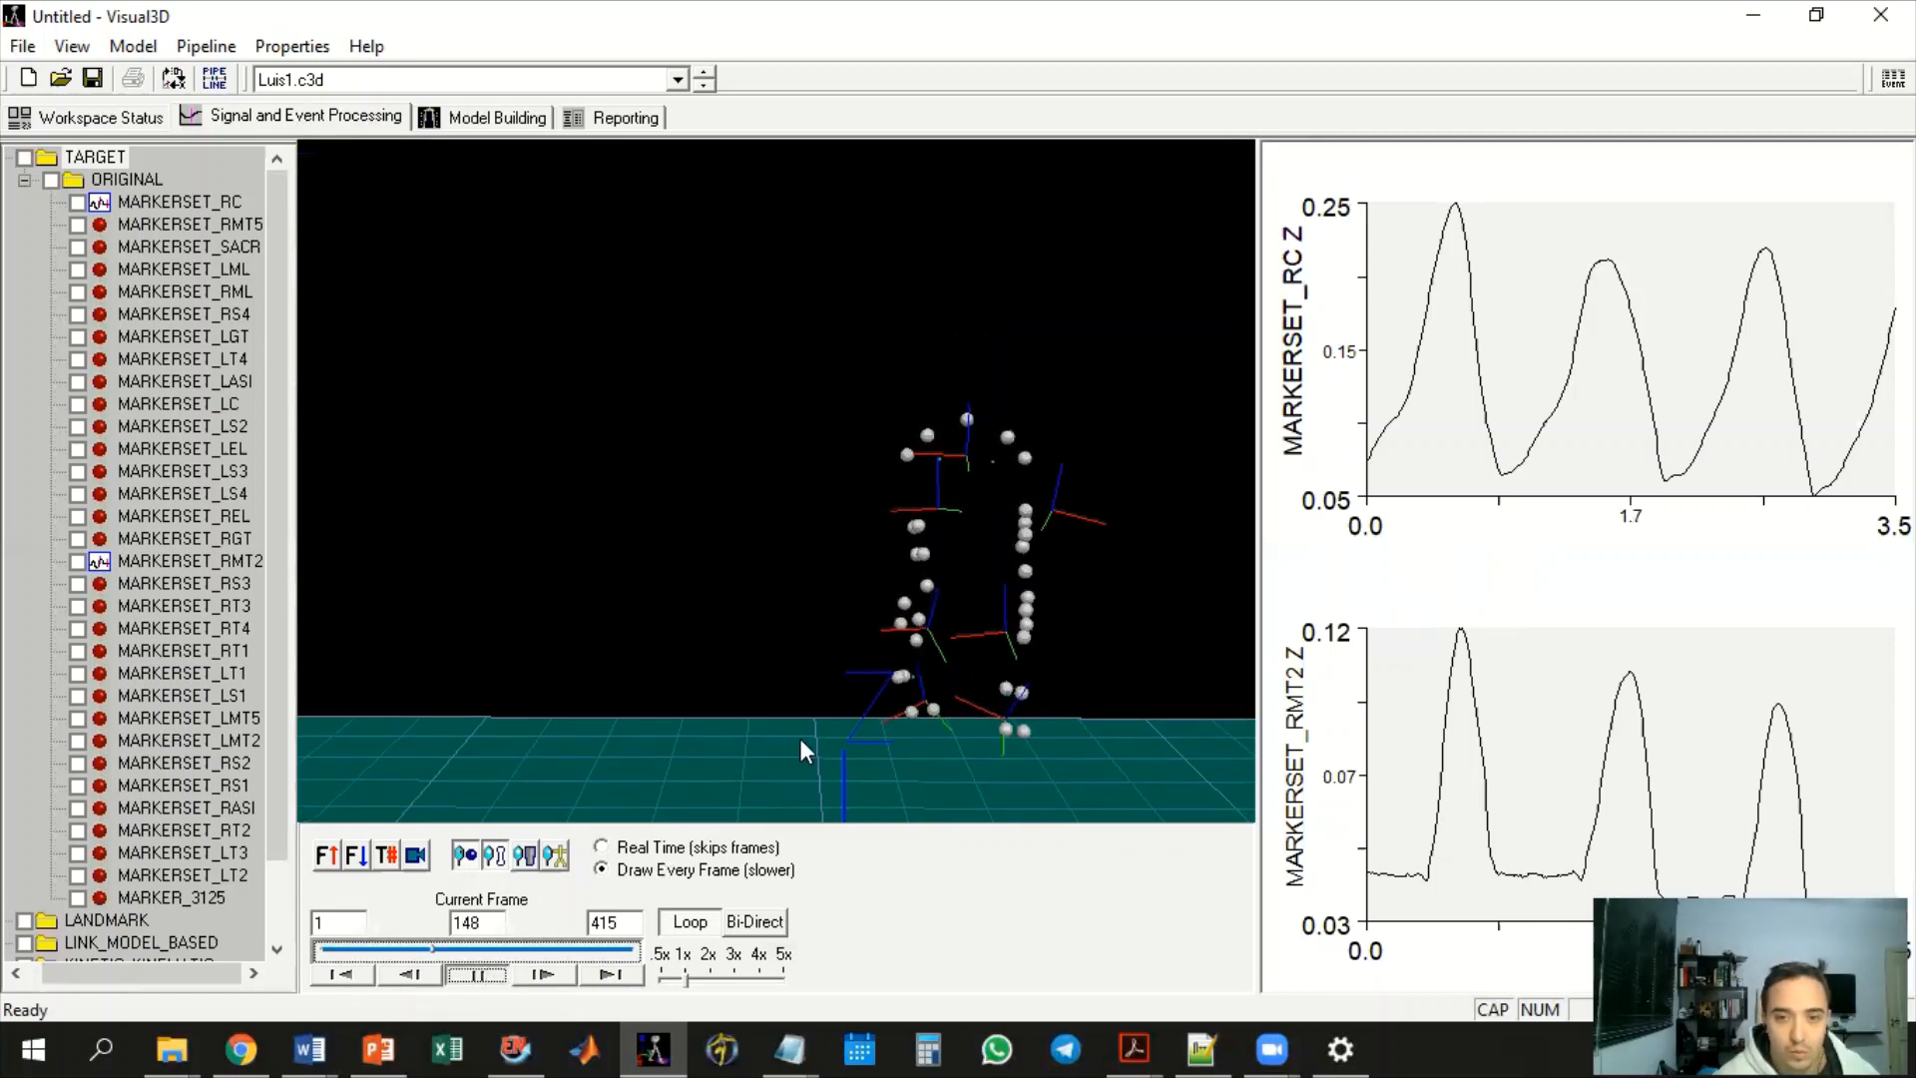
{"action": "left_click_drag", "start_coordinate": [859, 722], "coordinate": [1119, 706]}
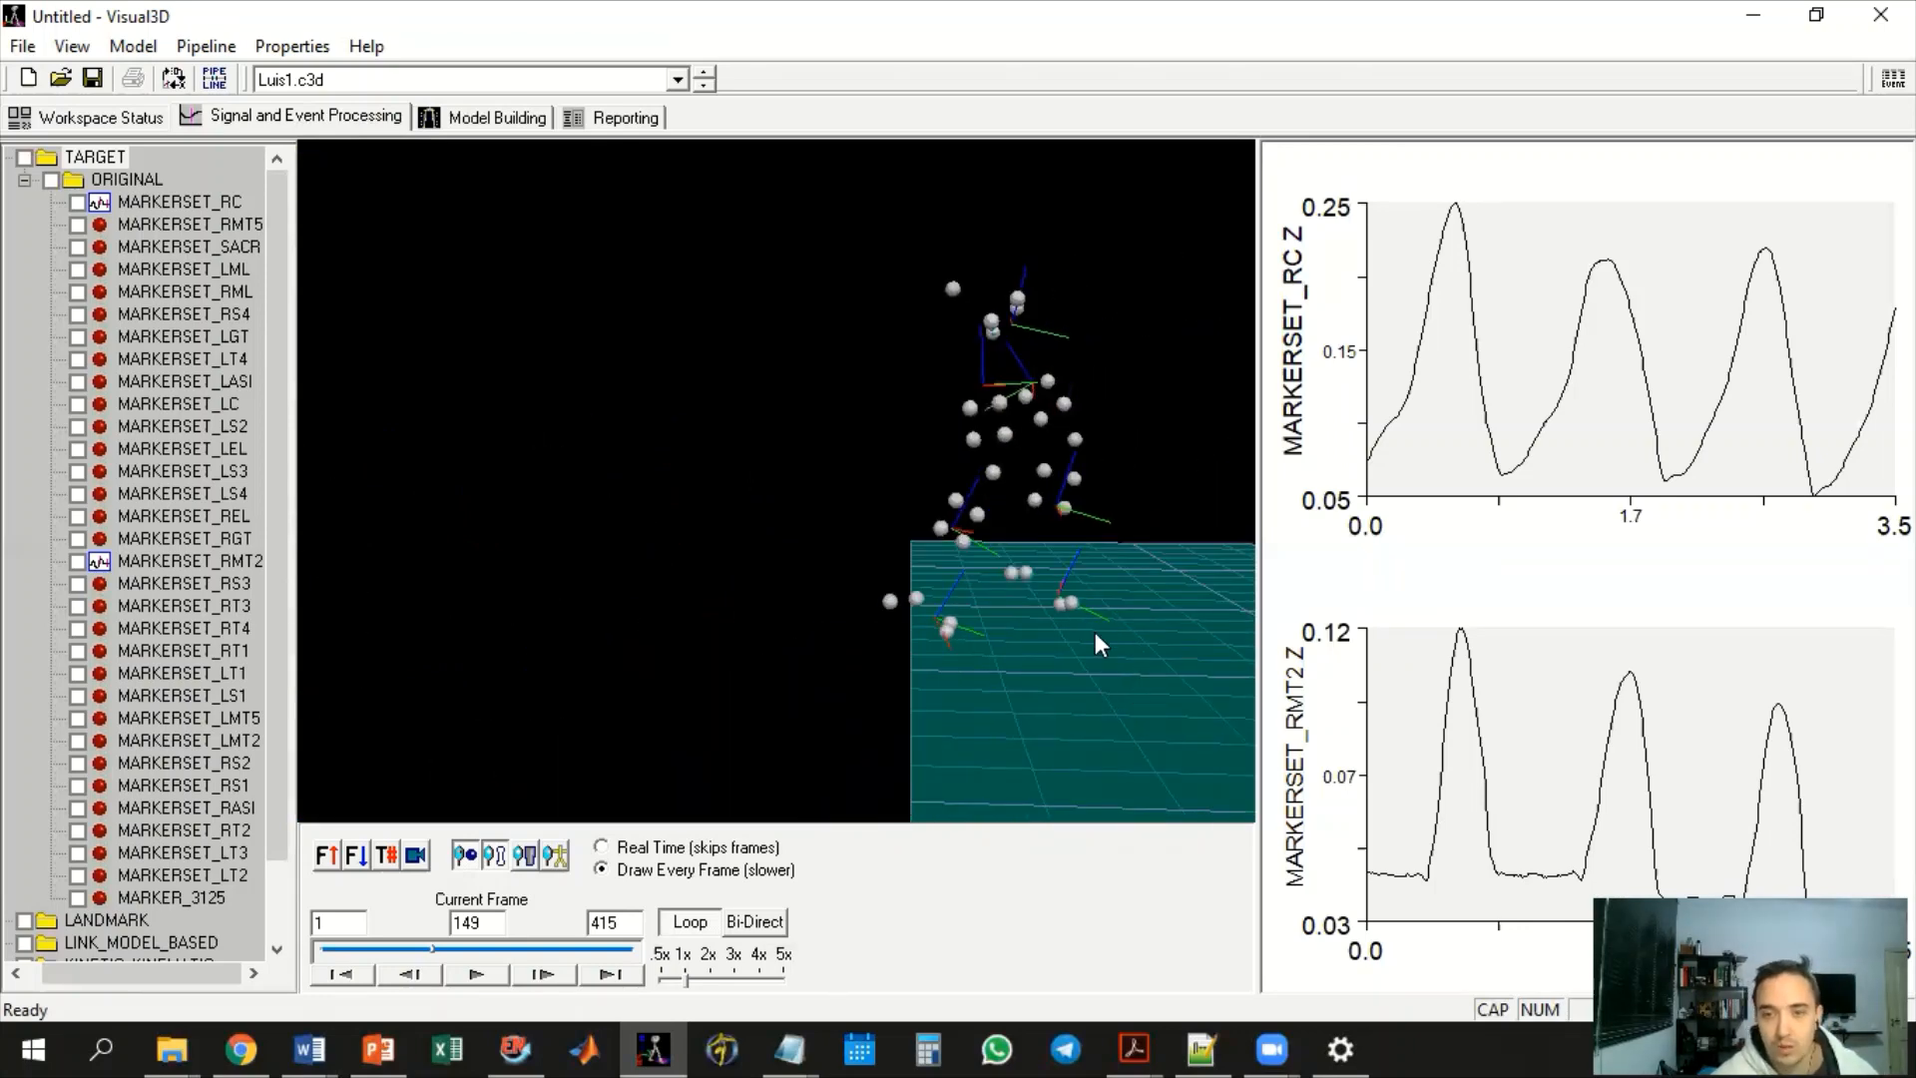
{"action": "left_click_drag", "start_coordinate": [1097, 640], "coordinate": [973, 734]}
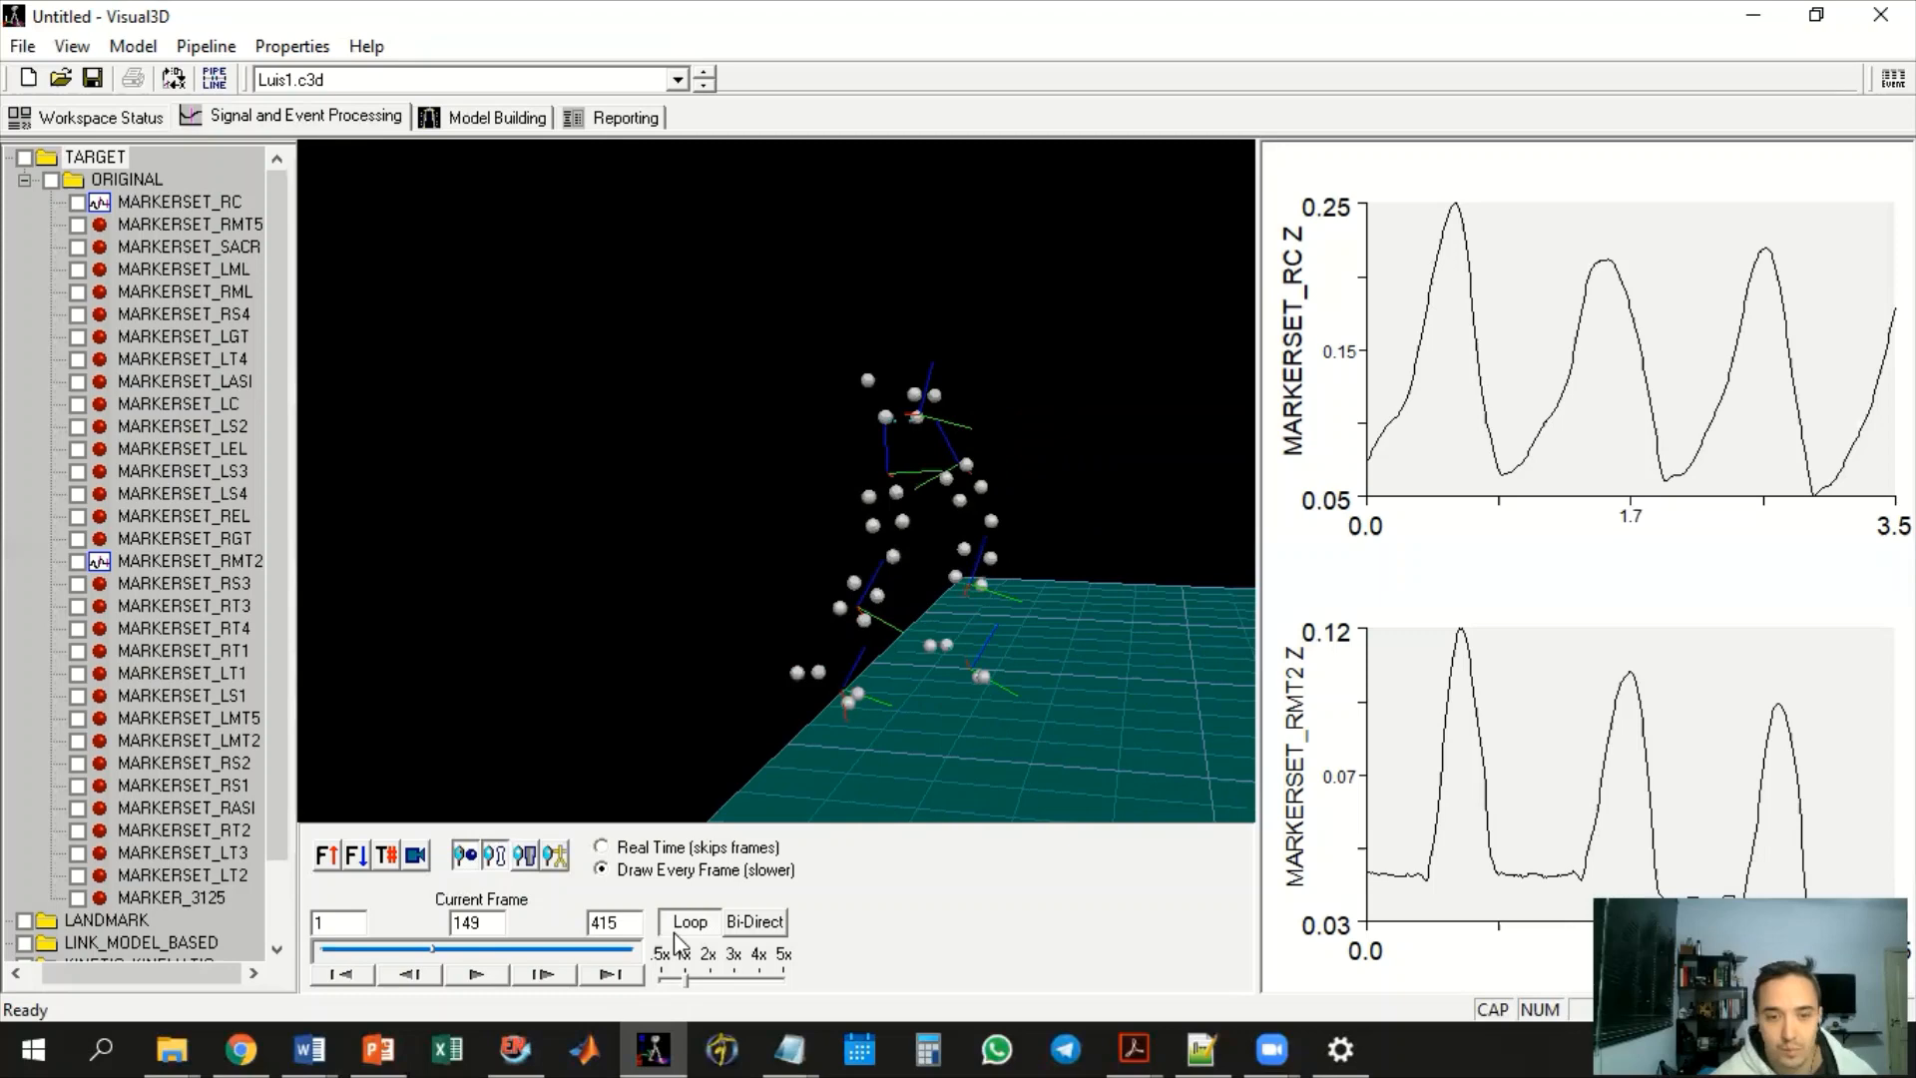
Go back through the Luis1.c3d trial frame by frame to frame 116, examining the foot markers
{"action": "left_click", "coordinate": [404, 973]}
{"action": "left_click", "coordinate": [404, 974]}
{"action": "left_click", "coordinate": [404, 973]}
{"action": "left_click", "coordinate": [404, 973]}
{"action": "left_click", "coordinate": [404, 974]}
{"action": "left_click", "coordinate": [404, 974]}
{"action": "left_click", "coordinate": [404, 973]}
{"action": "left_click", "coordinate": [404, 973]}
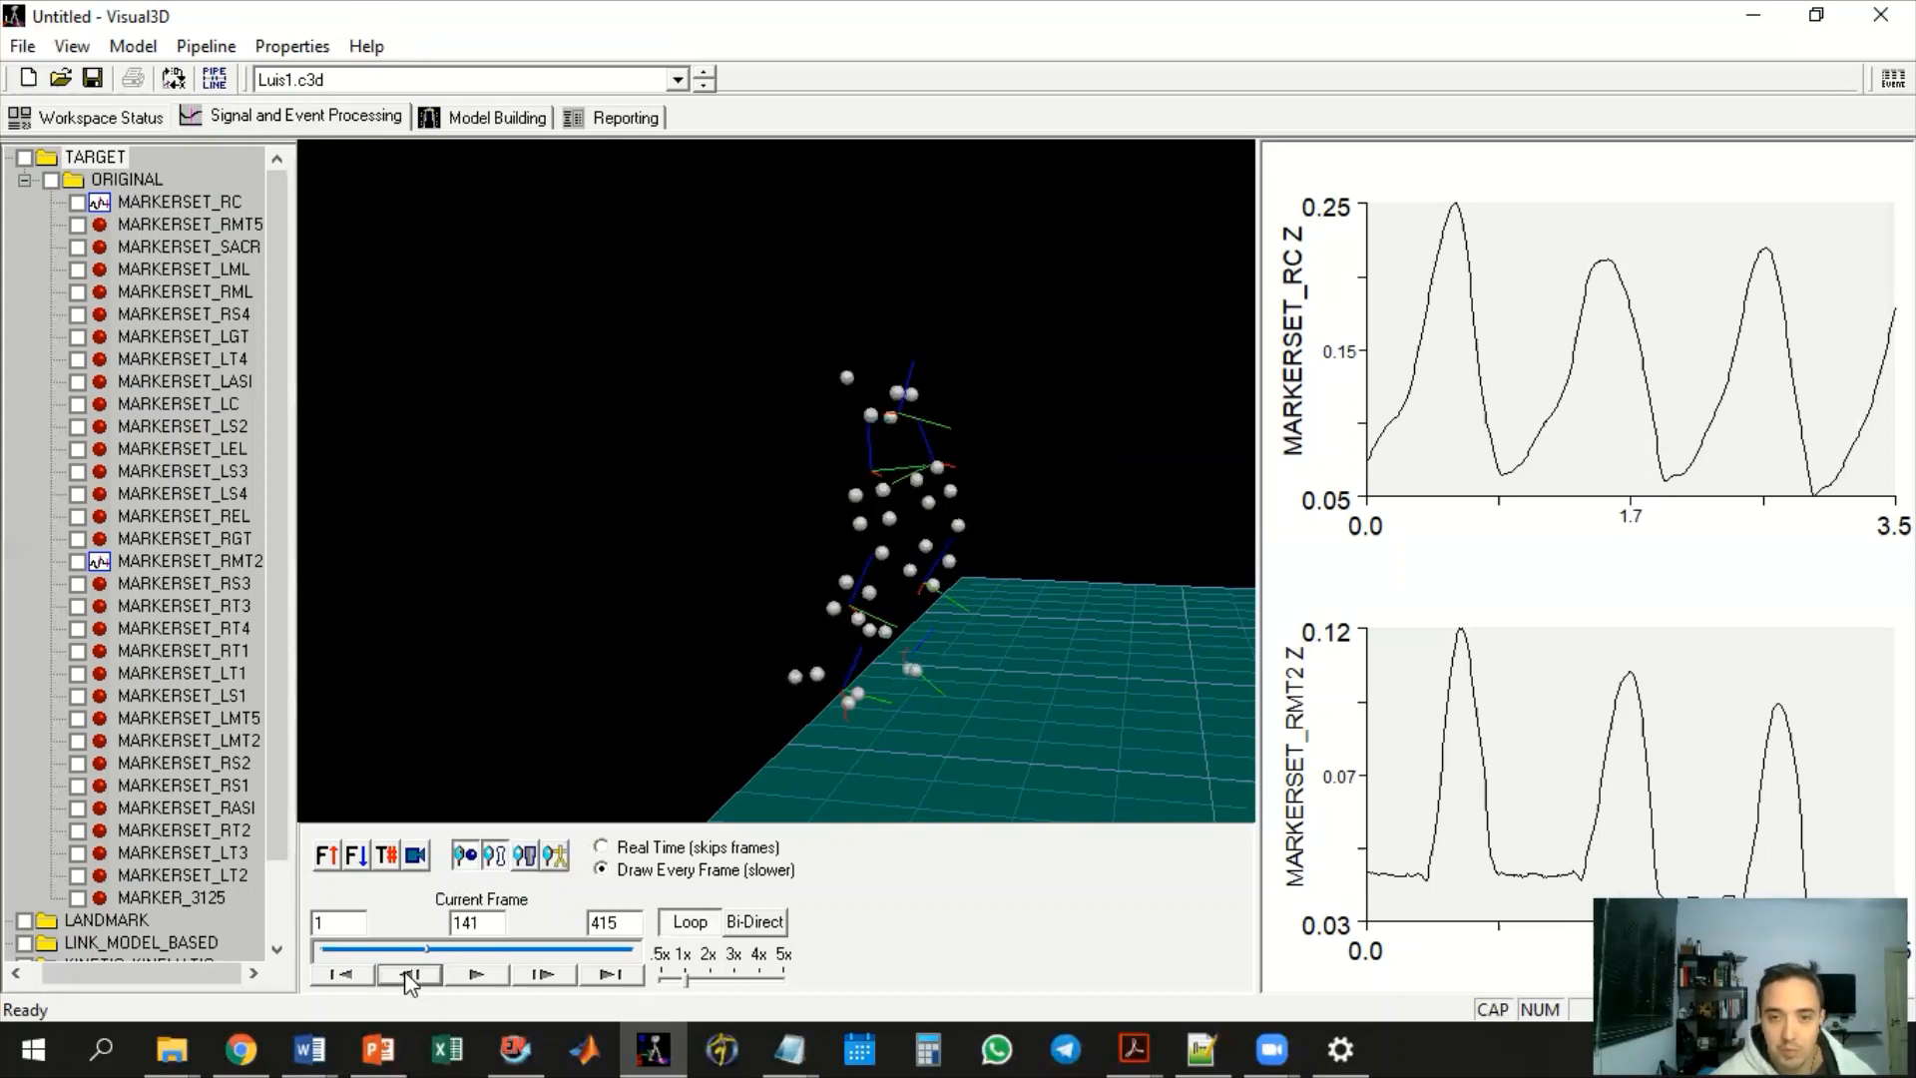
{"action": "left_click", "coordinate": [404, 973]}
{"action": "left_click", "coordinate": [405, 973]}
{"action": "left_click", "coordinate": [404, 973]}
{"action": "left_click", "coordinate": [404, 973]}
{"action": "left_click", "coordinate": [405, 973]}
{"action": "left_click", "coordinate": [404, 974]}
{"action": "left_click", "coordinate": [405, 973]}
{"action": "left_click", "coordinate": [404, 973]}
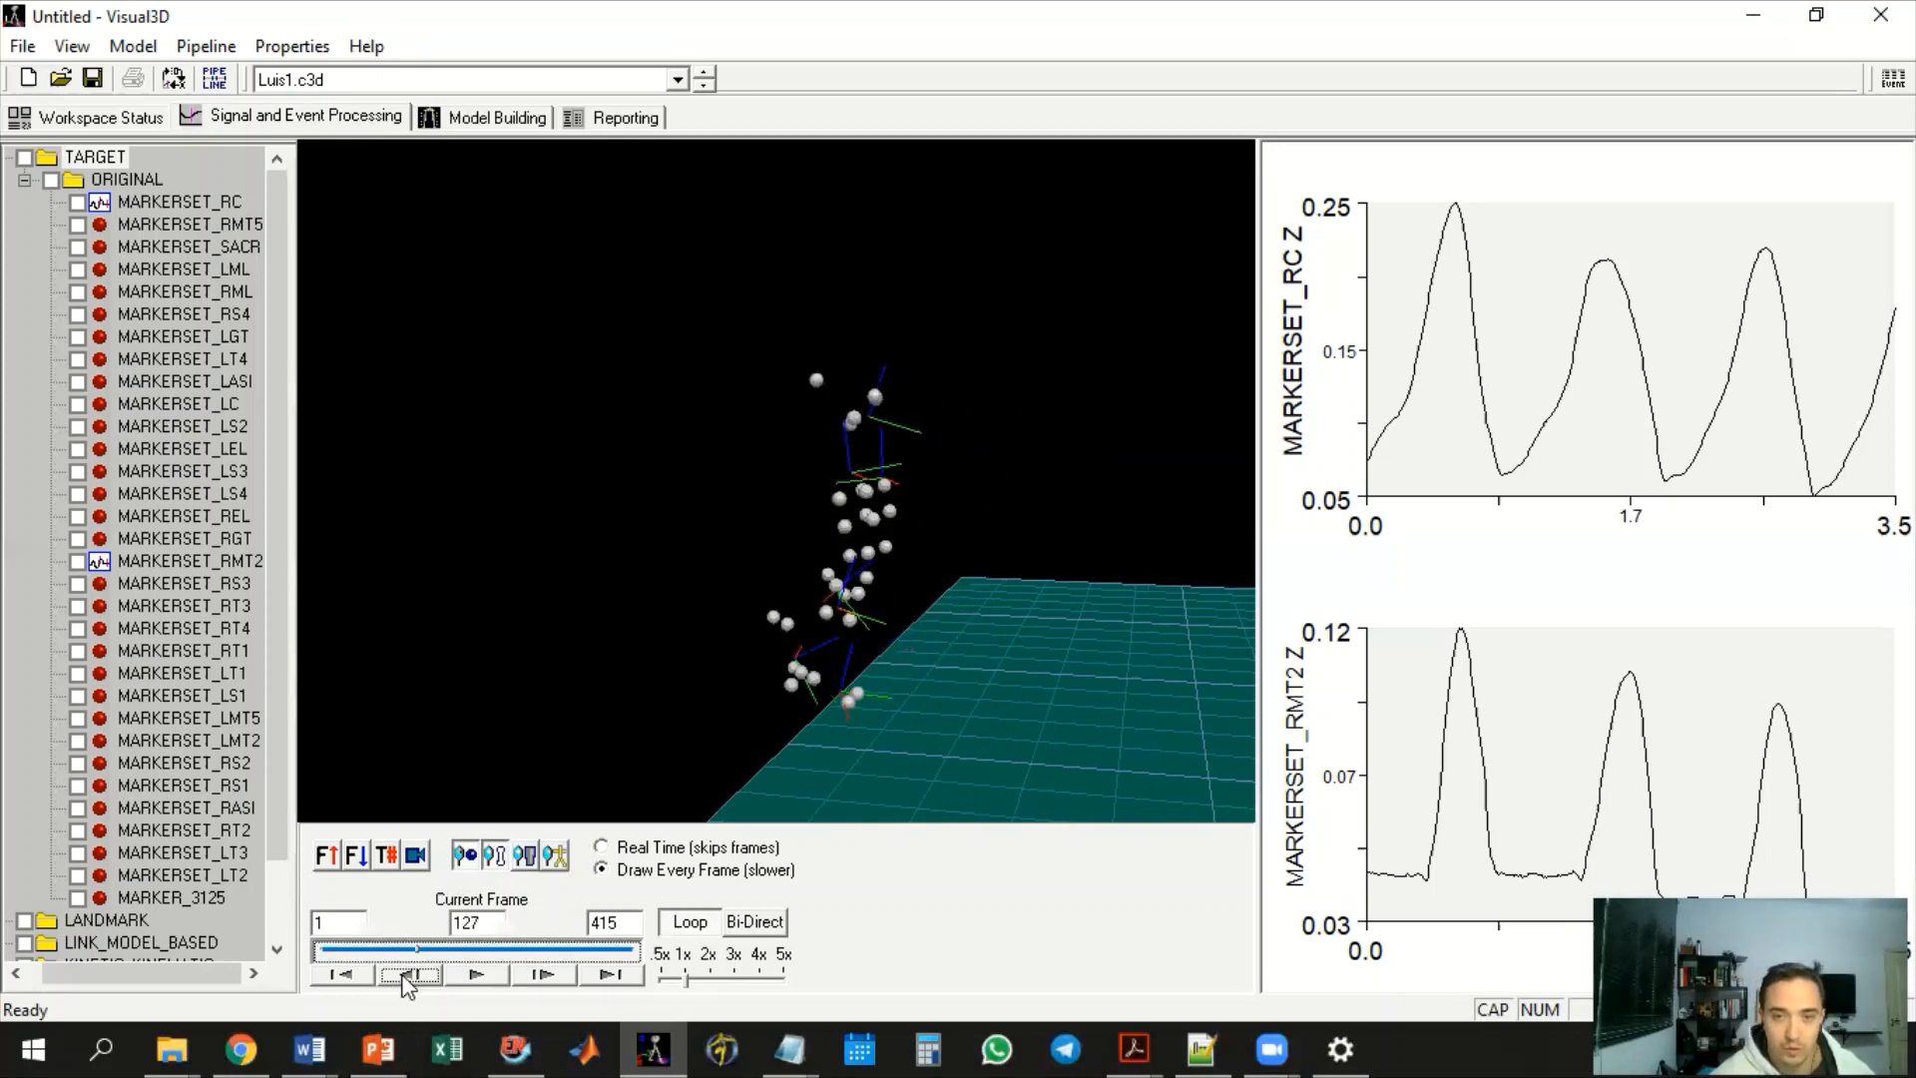
{"action": "left_click", "coordinate": [404, 973]}
{"action": "left_click", "coordinate": [404, 973]}
{"action": "left_click", "coordinate": [404, 974]}
{"action": "left_click", "coordinate": [405, 973]}
{"action": "left_click", "coordinate": [404, 974]}
{"action": "left_click", "coordinate": [404, 973]}
{"action": "left_click", "coordinate": [404, 974]}
{"action": "left_click", "coordinate": [405, 973]}
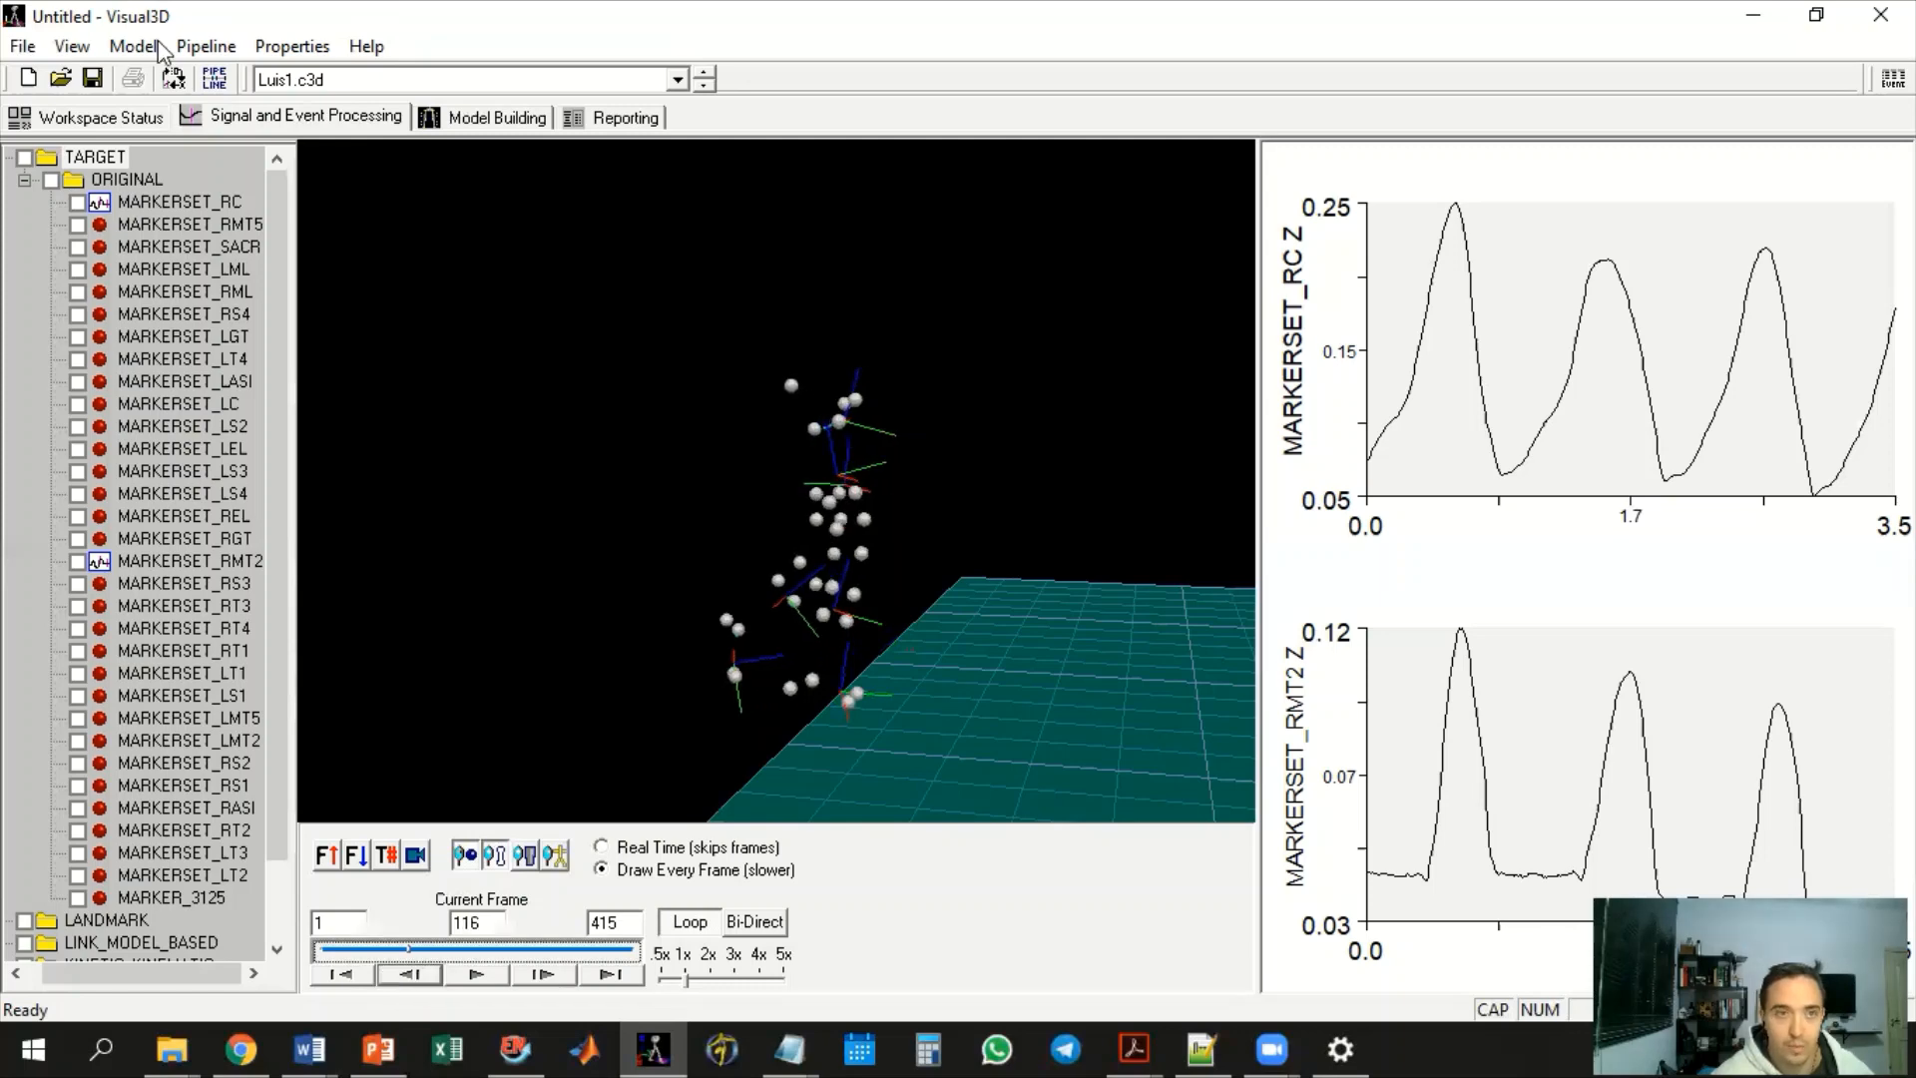
Show the graph animation frame line on the signal plots and step the trial back to frame 106
{"action": "left_click", "coordinate": [71, 45]}
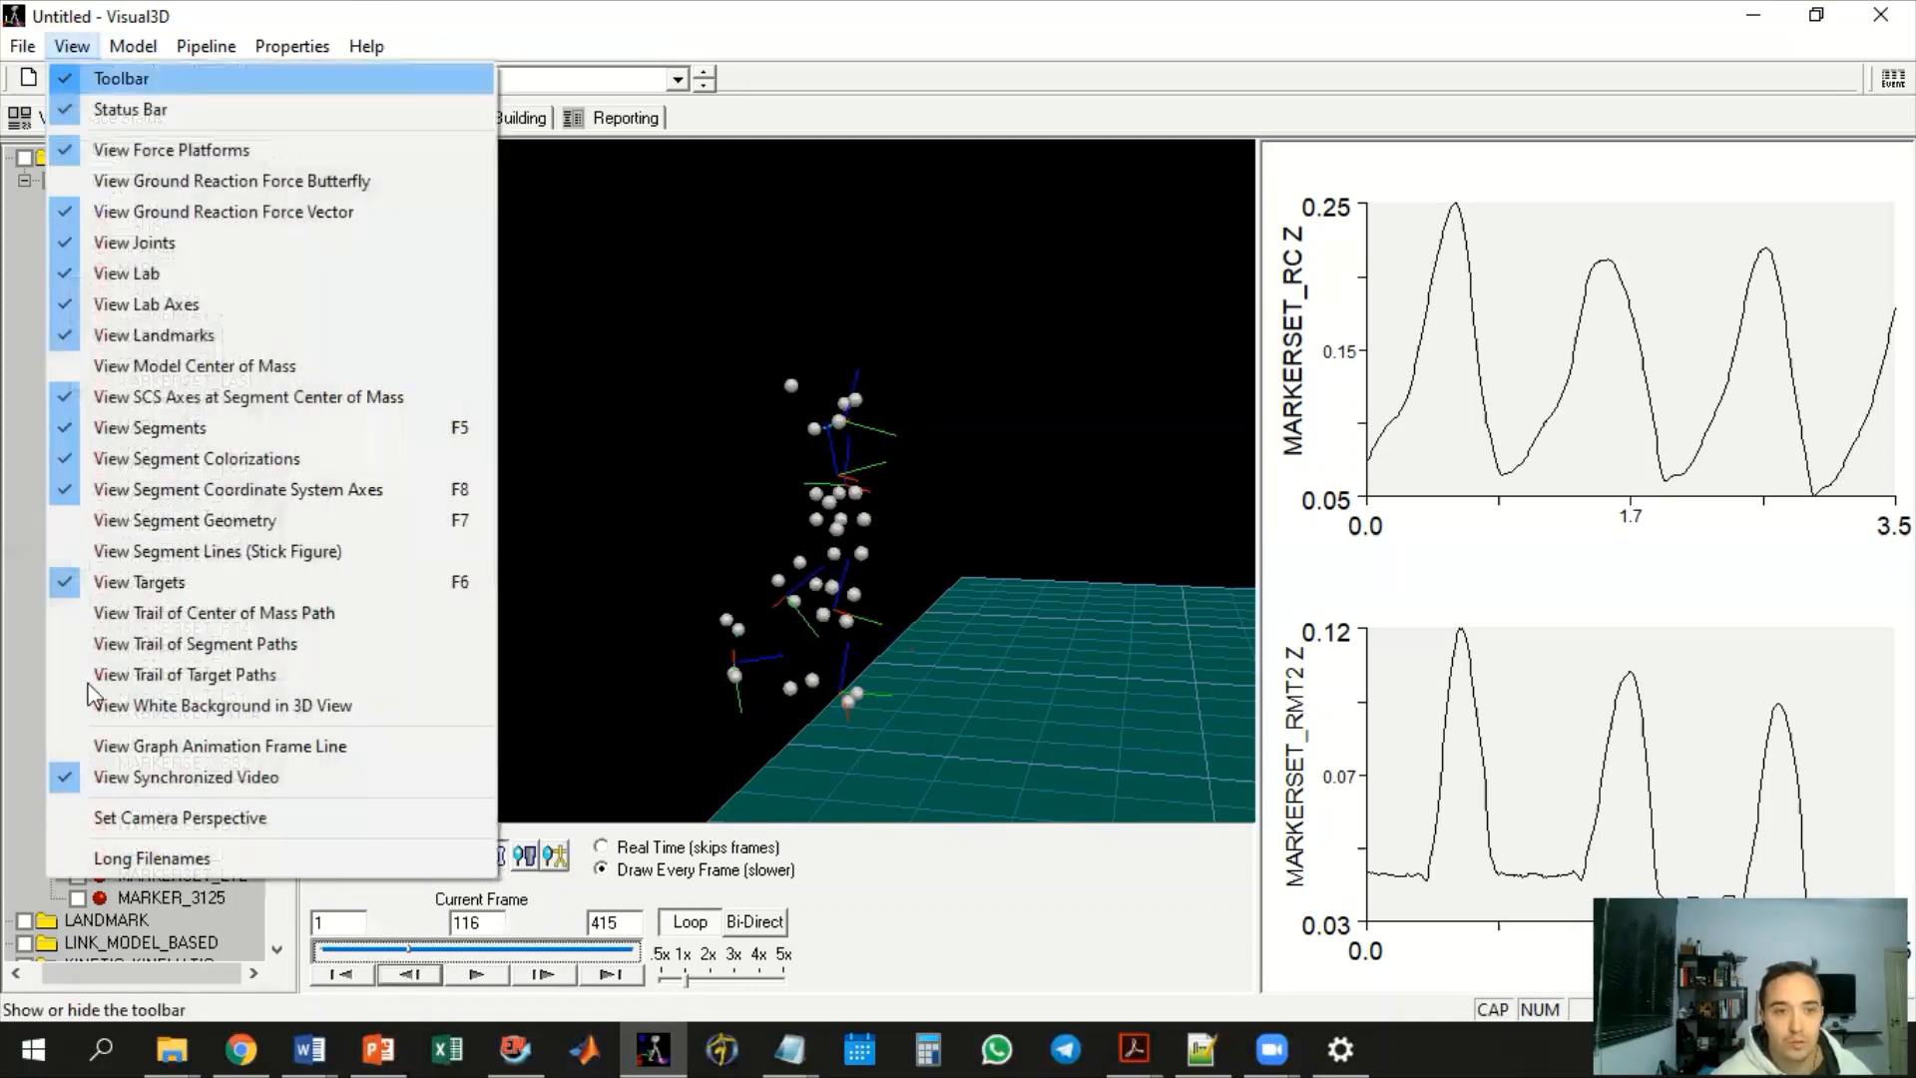
{"action": "left_click", "coordinate": [62, 746]}
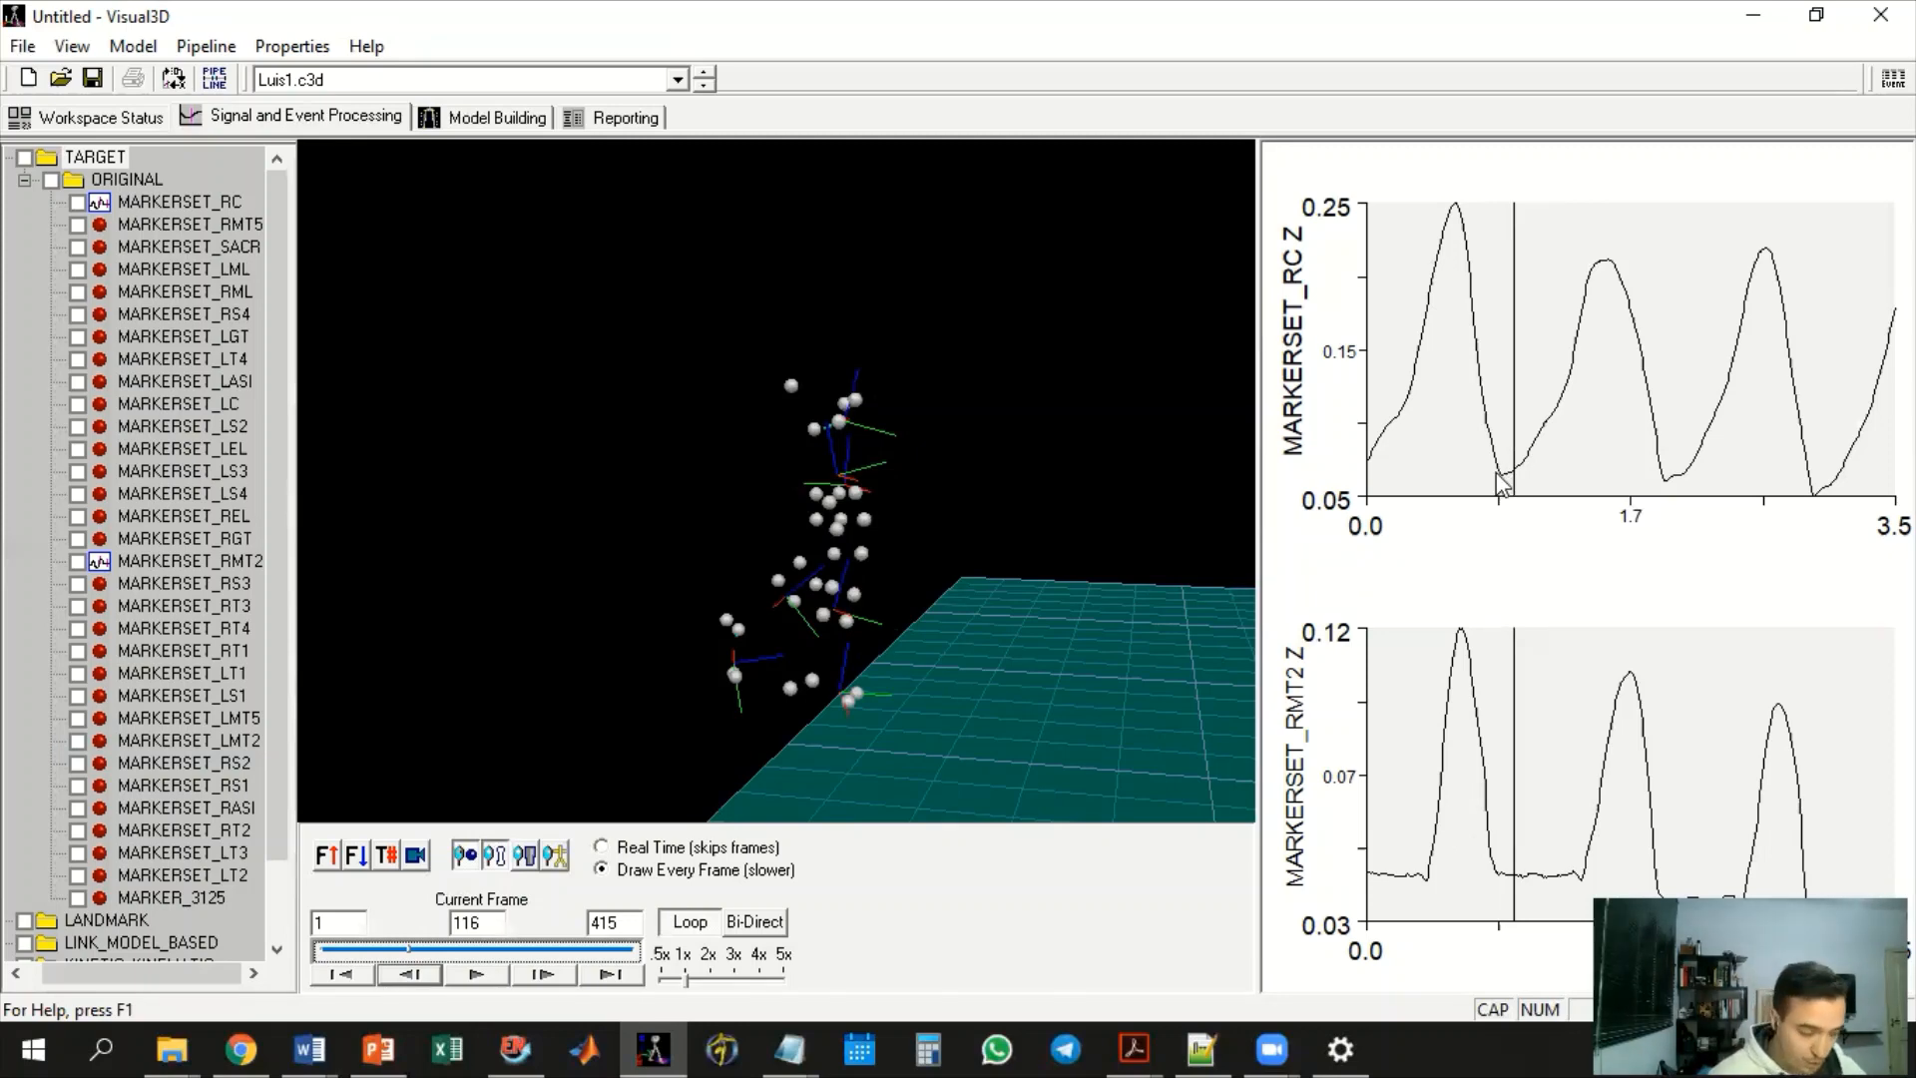
{"action": "left_click", "coordinate": [432, 975]}
{"action": "left_click", "coordinate": [432, 976]}
{"action": "left_click", "coordinate": [432, 975]}
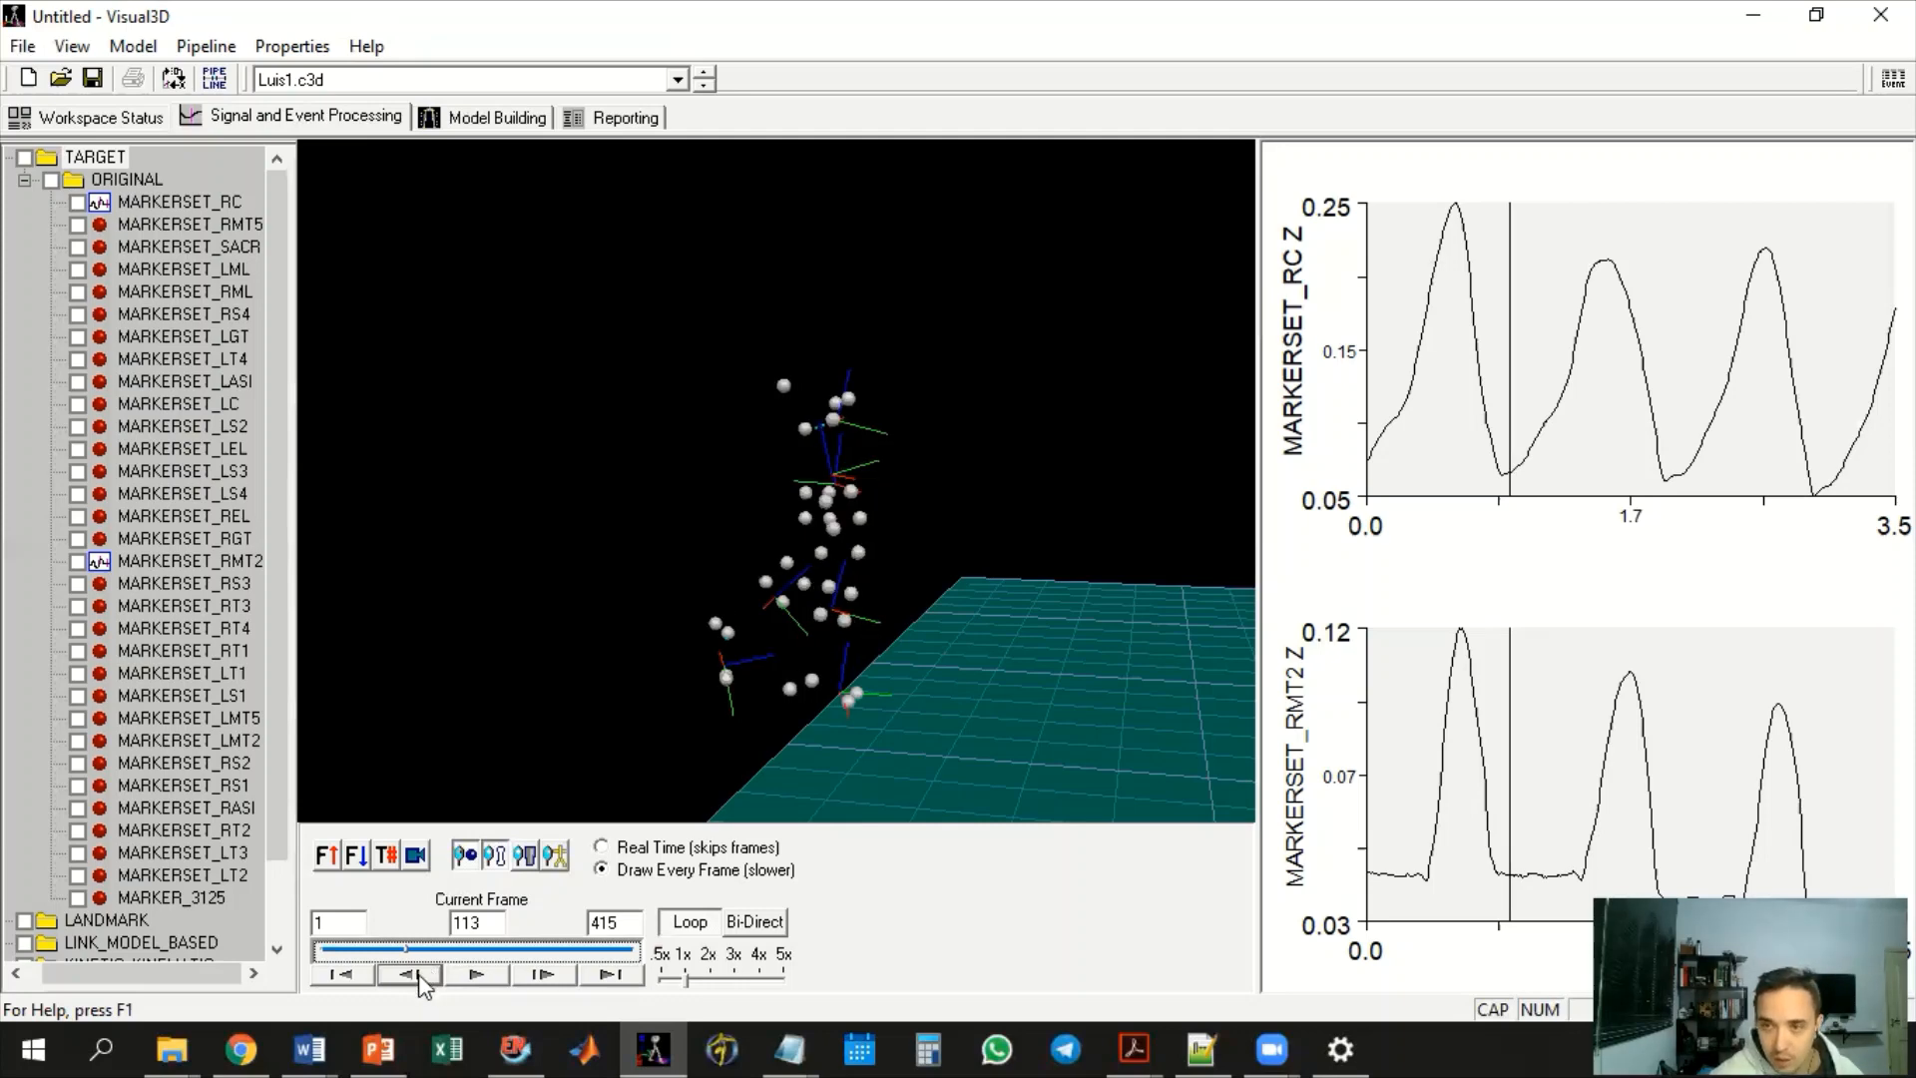
{"action": "left_click", "coordinate": [424, 976]}
{"action": "left_click", "coordinate": [424, 976]}
{"action": "left_click", "coordinate": [424, 977]}
{"action": "left_click", "coordinate": [424, 976]}
{"action": "left_click", "coordinate": [424, 976]}
{"action": "left_click", "coordinate": [424, 976]}
{"action": "left_click", "coordinate": [425, 976]}
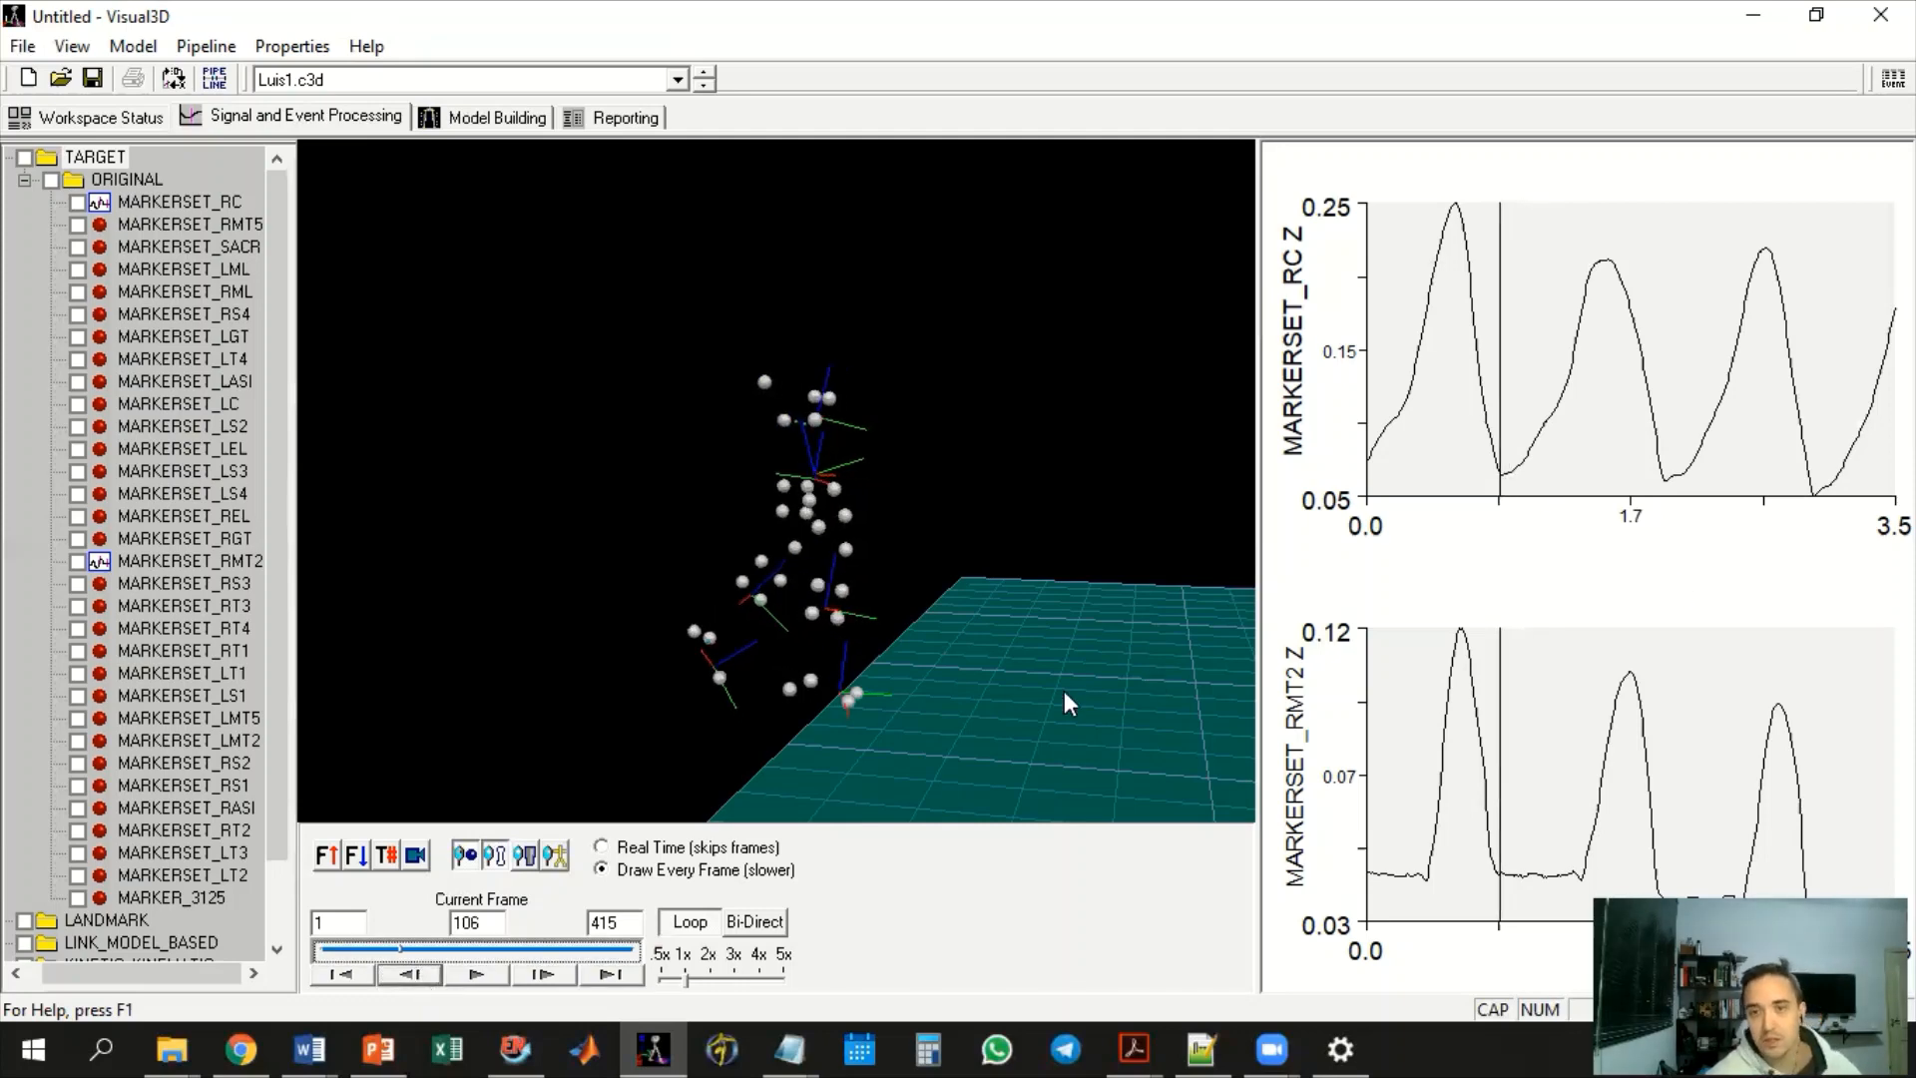
Examine the feet up close around initial foot contact, moving back to frame 82 and forward to frame 100
{"action": "mouse_move", "coordinate": [1065, 697]}
{"action": "left_mouse_down"}
{"action": "mouse_move", "coordinate": [992, 659]}
{"action": "mouse_move", "coordinate": [985, 689]}
{"action": "mouse_move", "coordinate": [892, 713]}
{"action": "mouse_move", "coordinate": [1086, 663]}
{"action": "mouse_move", "coordinate": [877, 629]}
{"action": "mouse_move", "coordinate": [1022, 616]}
{"action": "mouse_move", "coordinate": [884, 645]}
{"action": "mouse_move", "coordinate": [914, 668]}
{"action": "mouse_move", "coordinate": [1106, 656]}
{"action": "mouse_move", "coordinate": [1196, 698]}
{"action": "mouse_move", "coordinate": [1143, 653]}
{"action": "left_mouse_up"}
{"action": "left_click_drag", "start_coordinate": [1175, 569], "coordinate": [1083, 653]}
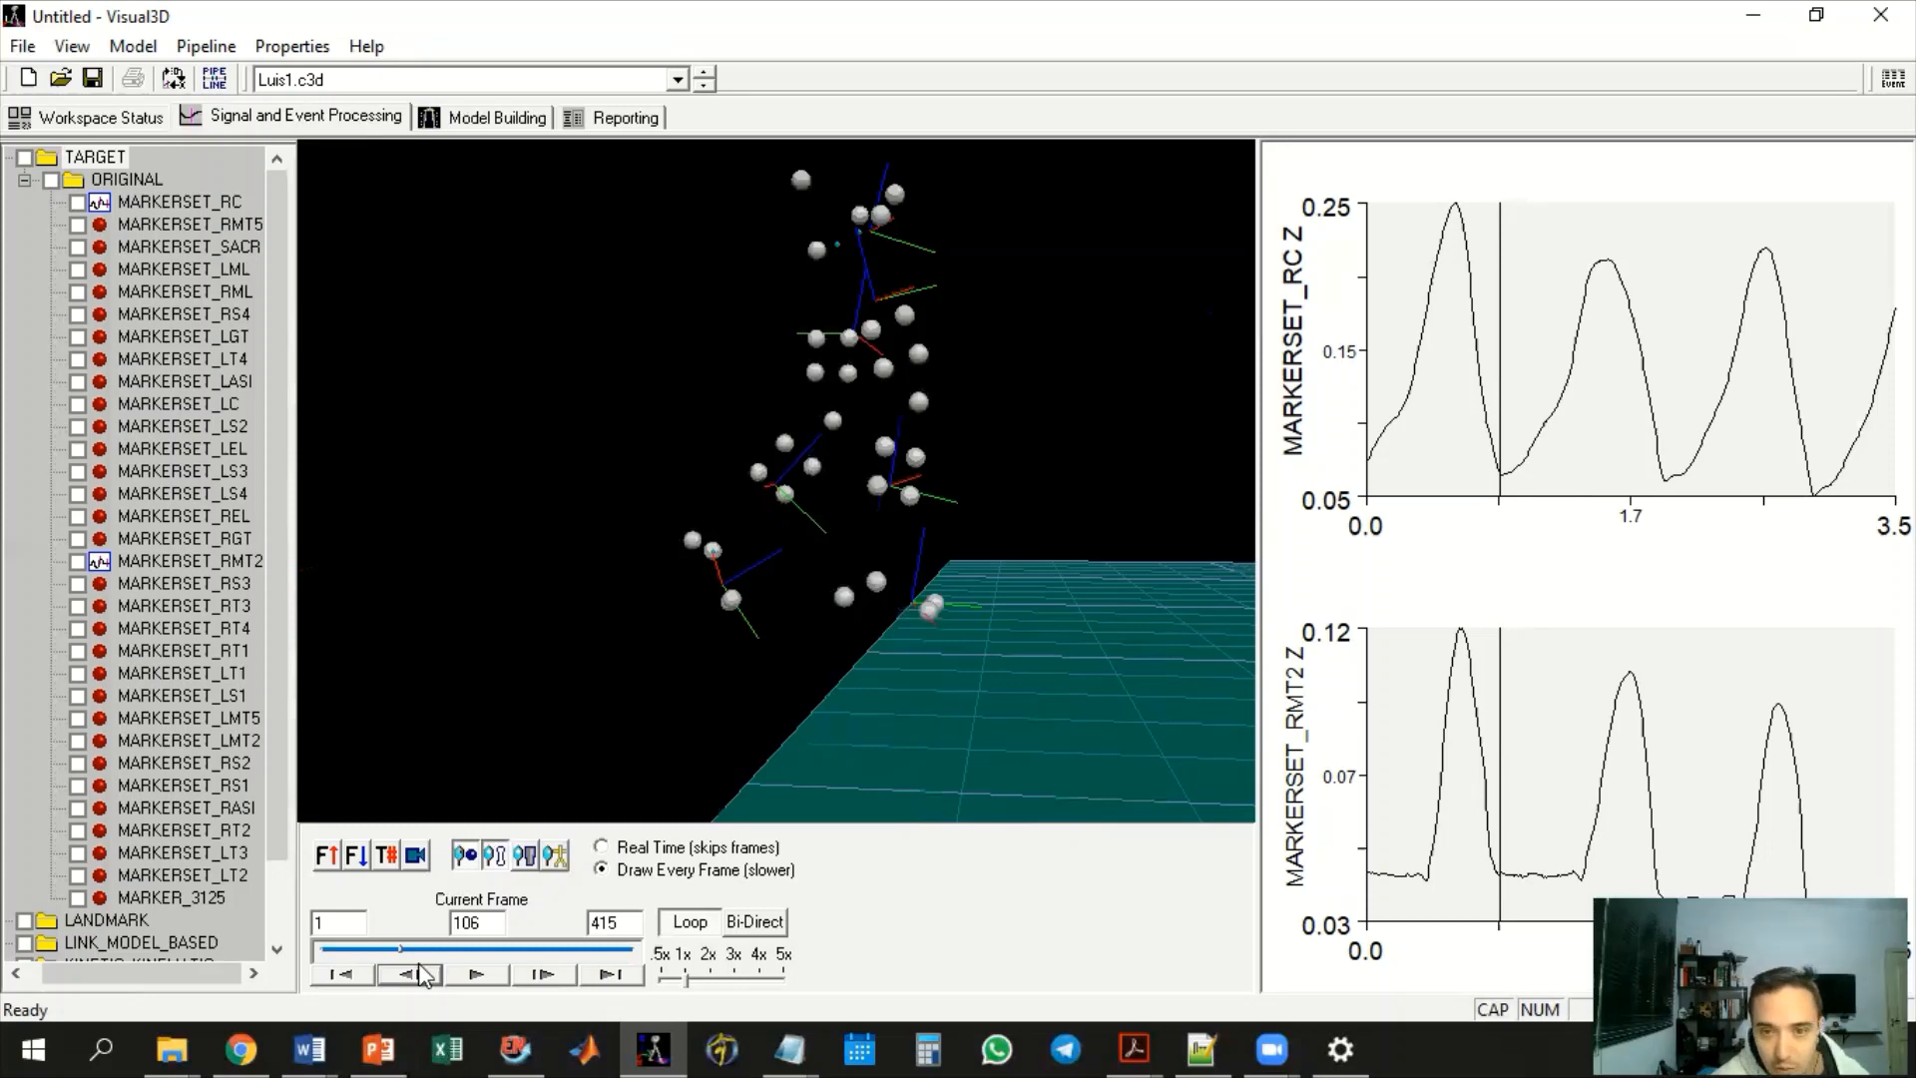
{"action": "left_click", "coordinate": [412, 975]}
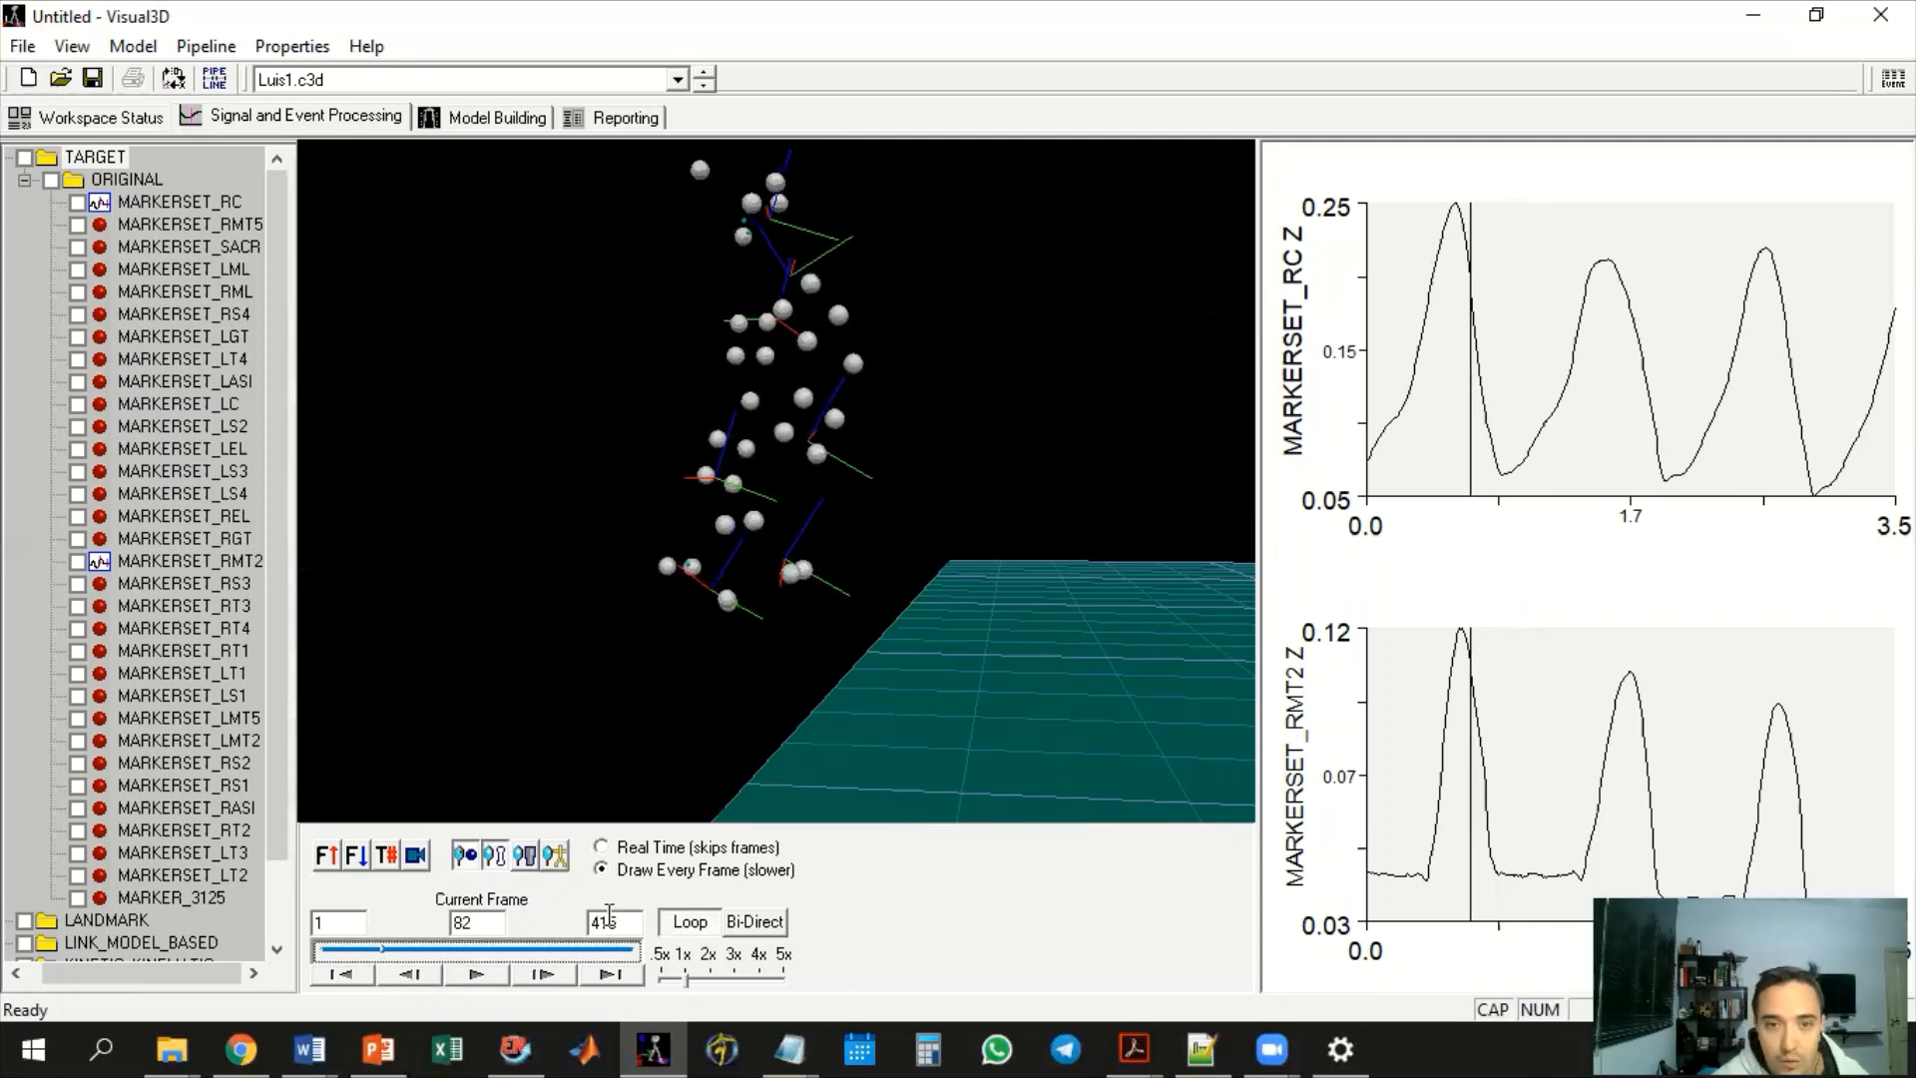
{"action": "left_click", "coordinate": [555, 976]}
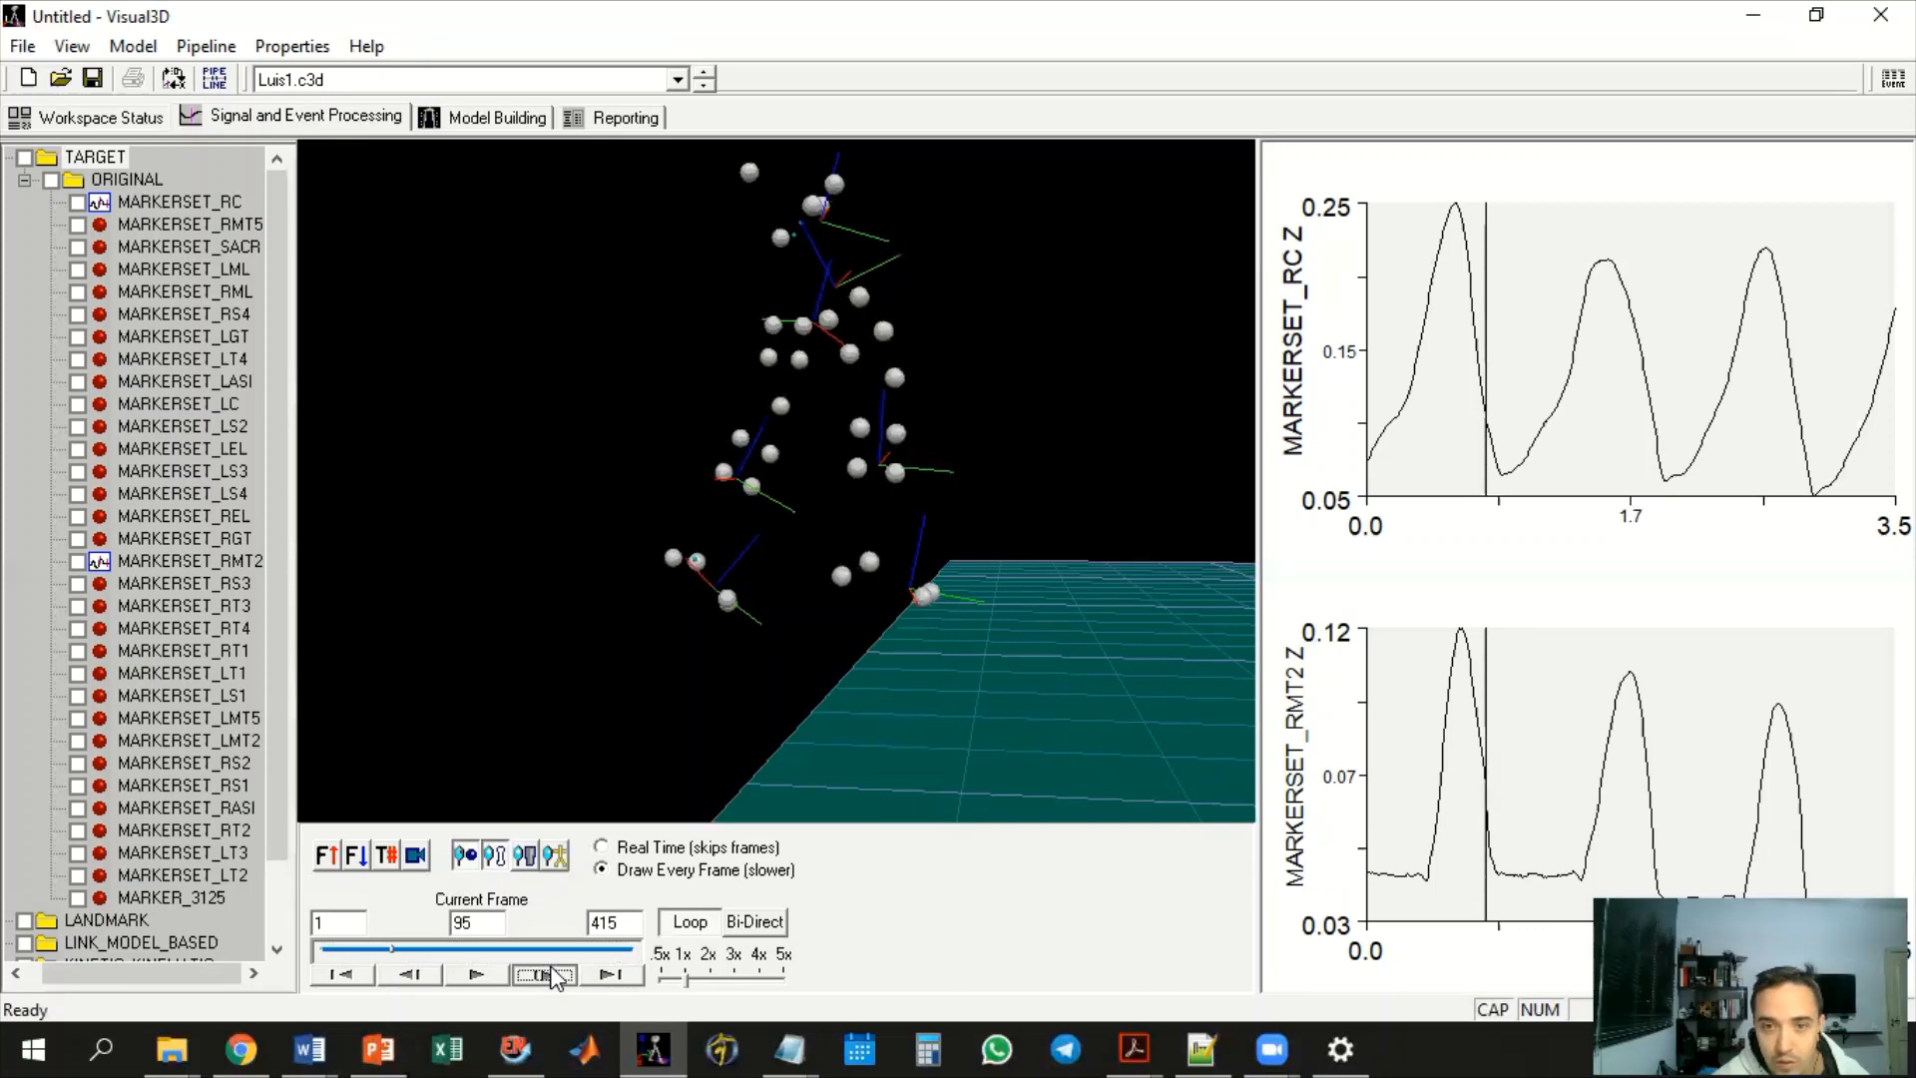
{"action": "left_click", "coordinate": [556, 977]}
{"action": "left_click", "coordinate": [556, 977]}
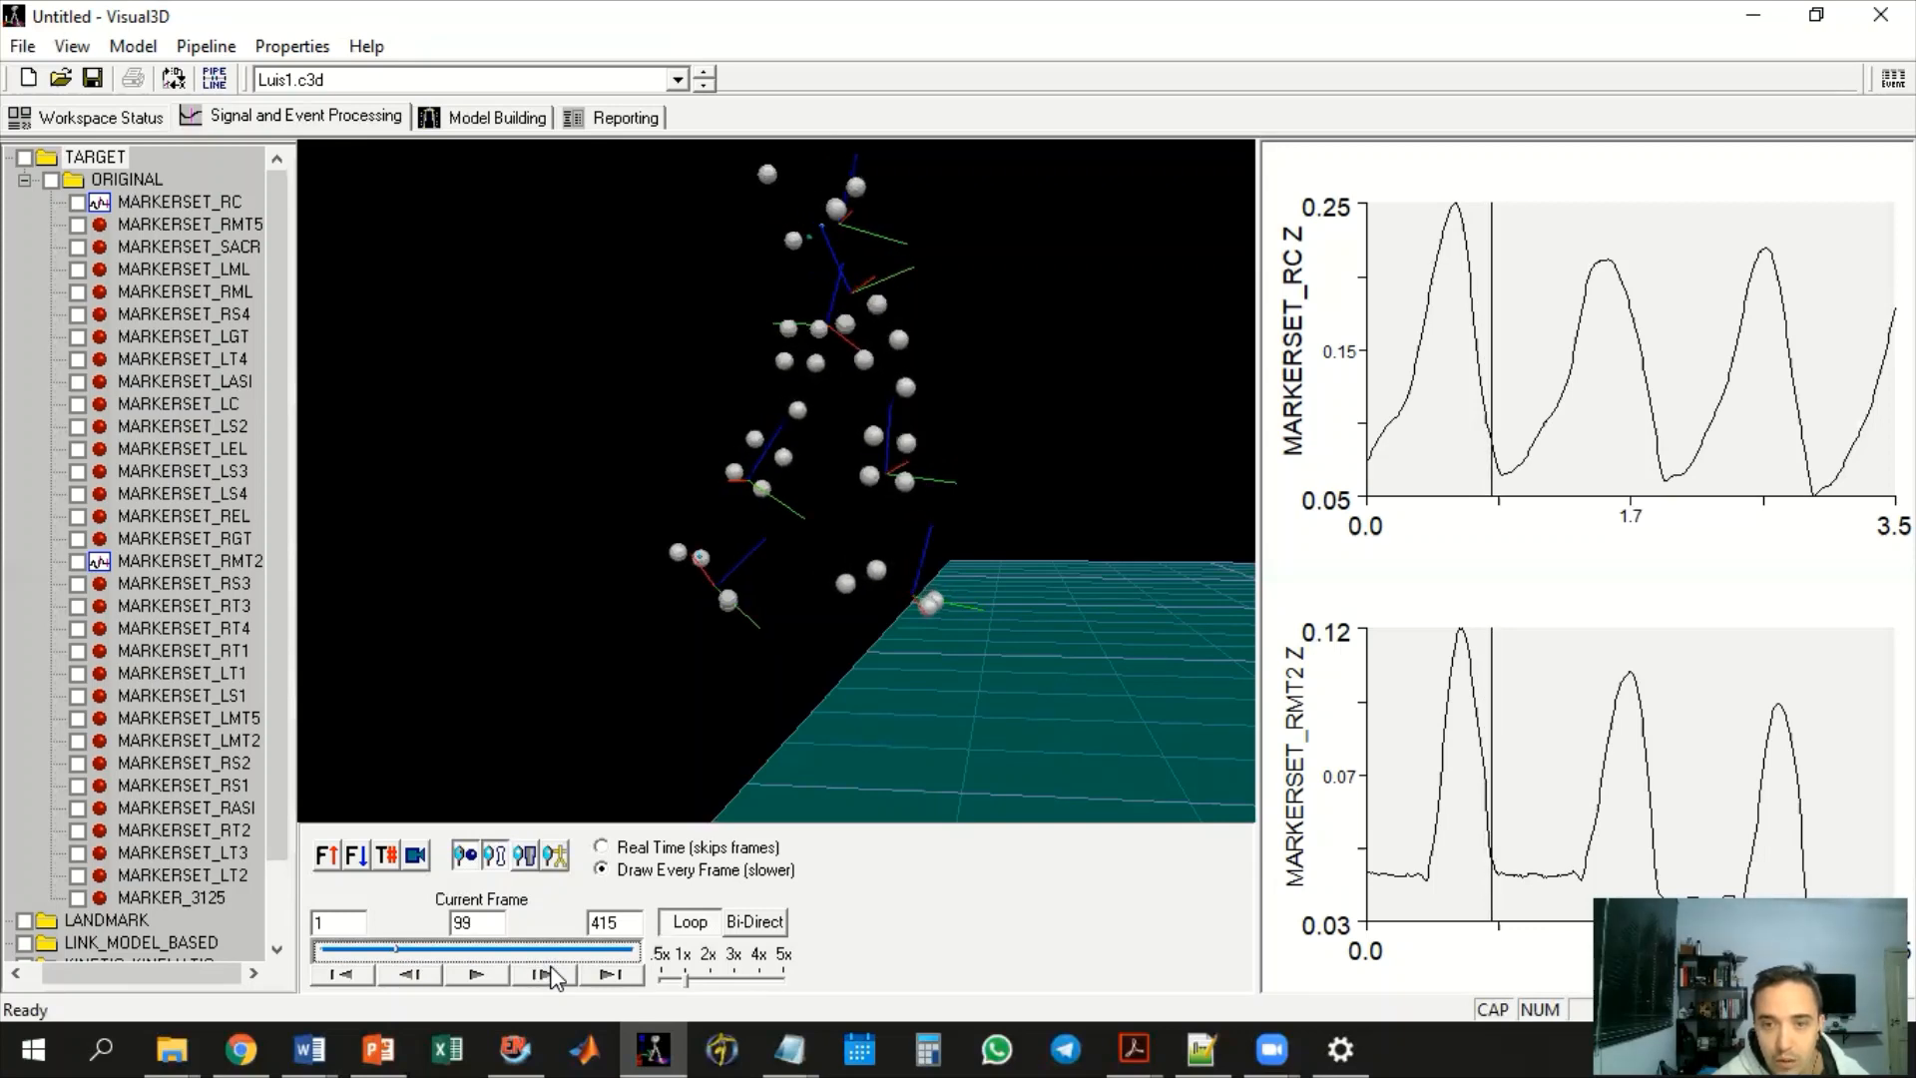
{"action": "left_click", "coordinate": [556, 977]}
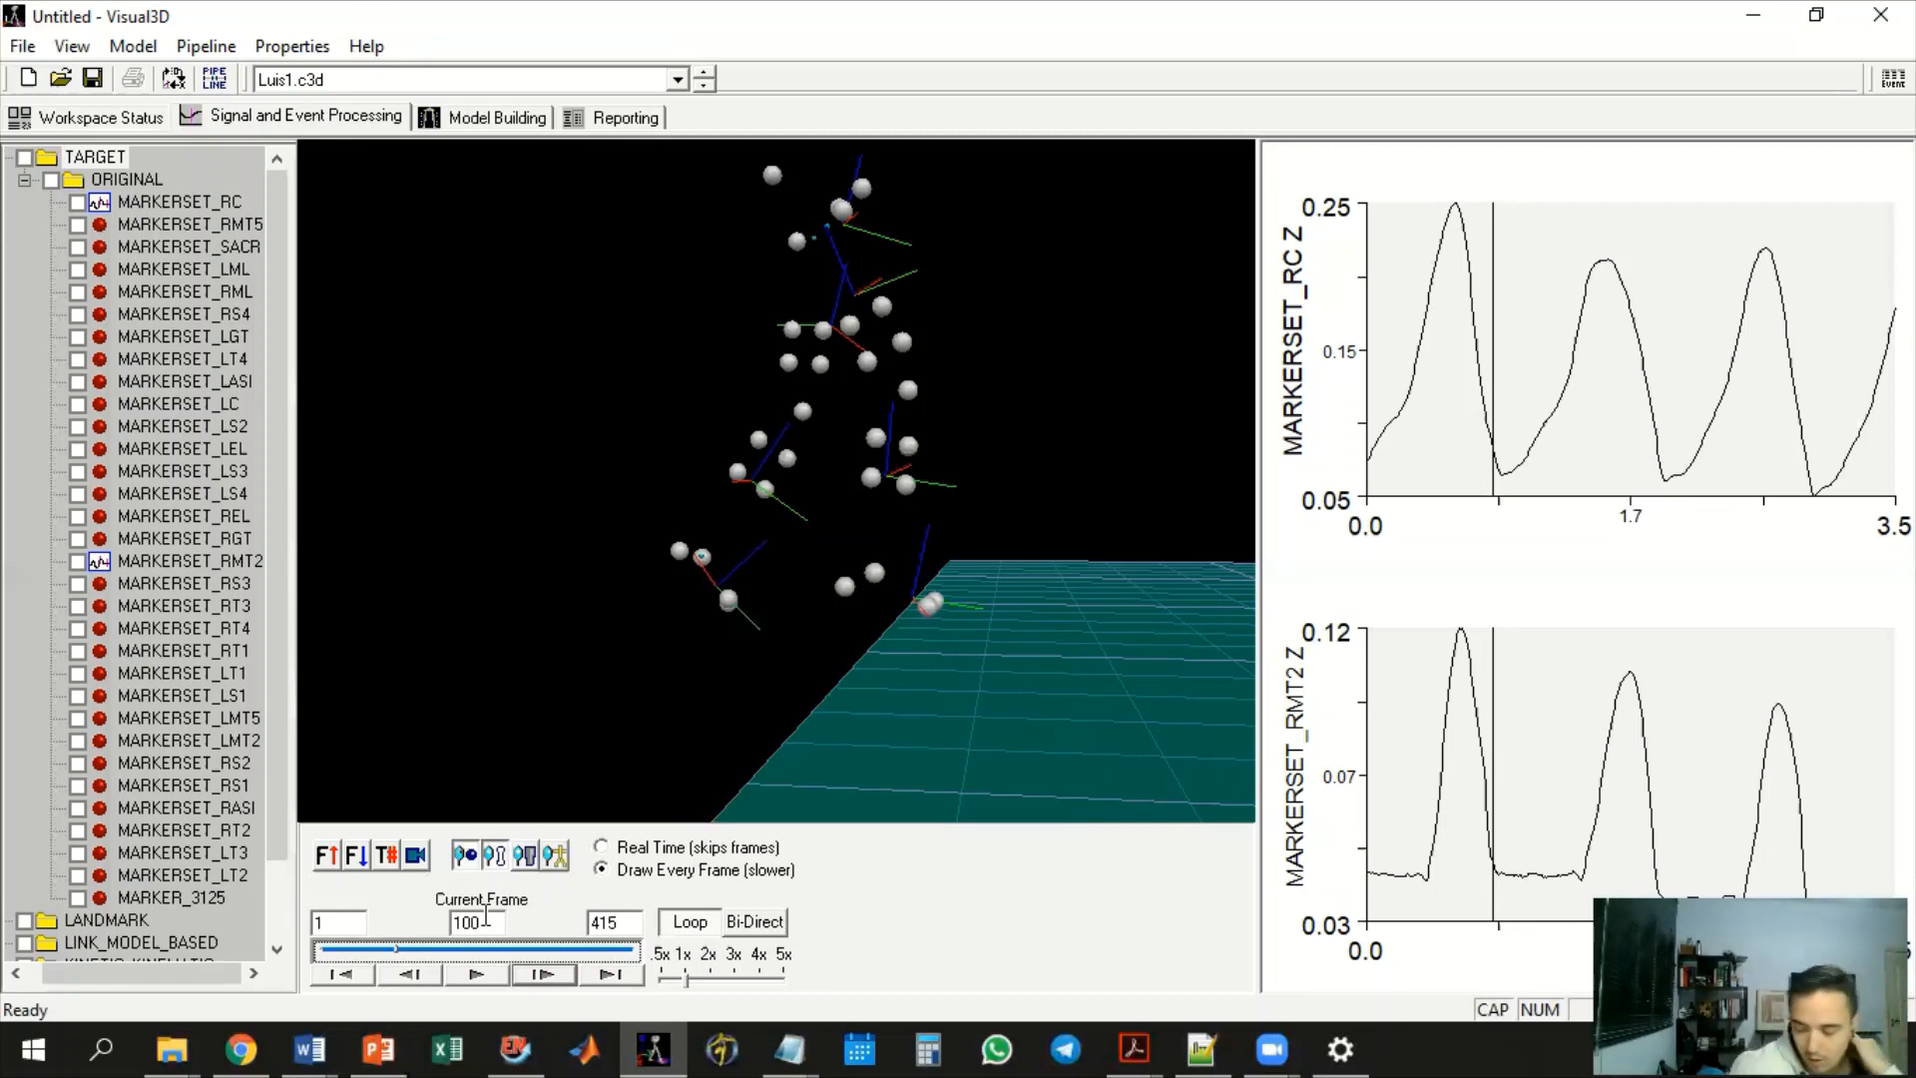
Advance the trial through the stance phase to frame 166, following the frame line on both marker Z graphs
{"action": "left_click", "coordinate": [487, 976]}
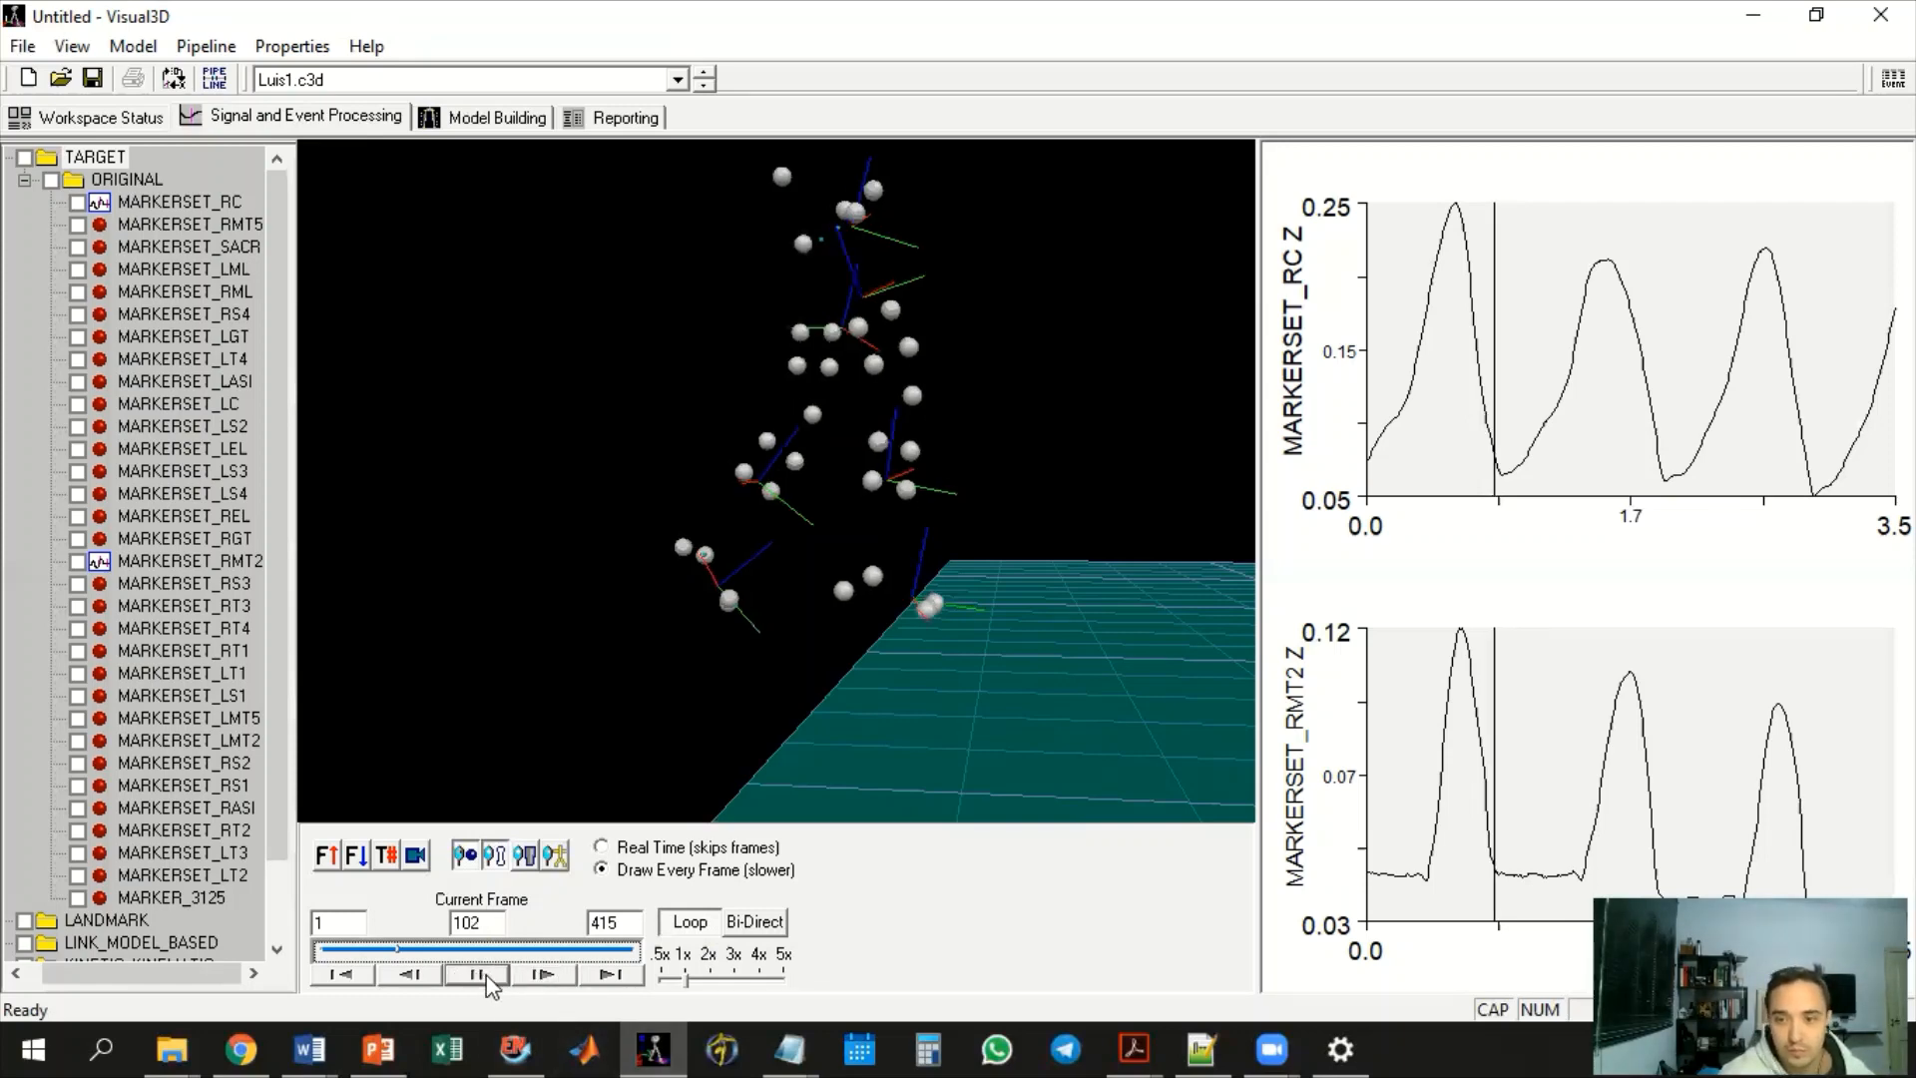
{"action": "left_click", "coordinate": [487, 976]}
{"action": "left_click", "coordinate": [532, 970]}
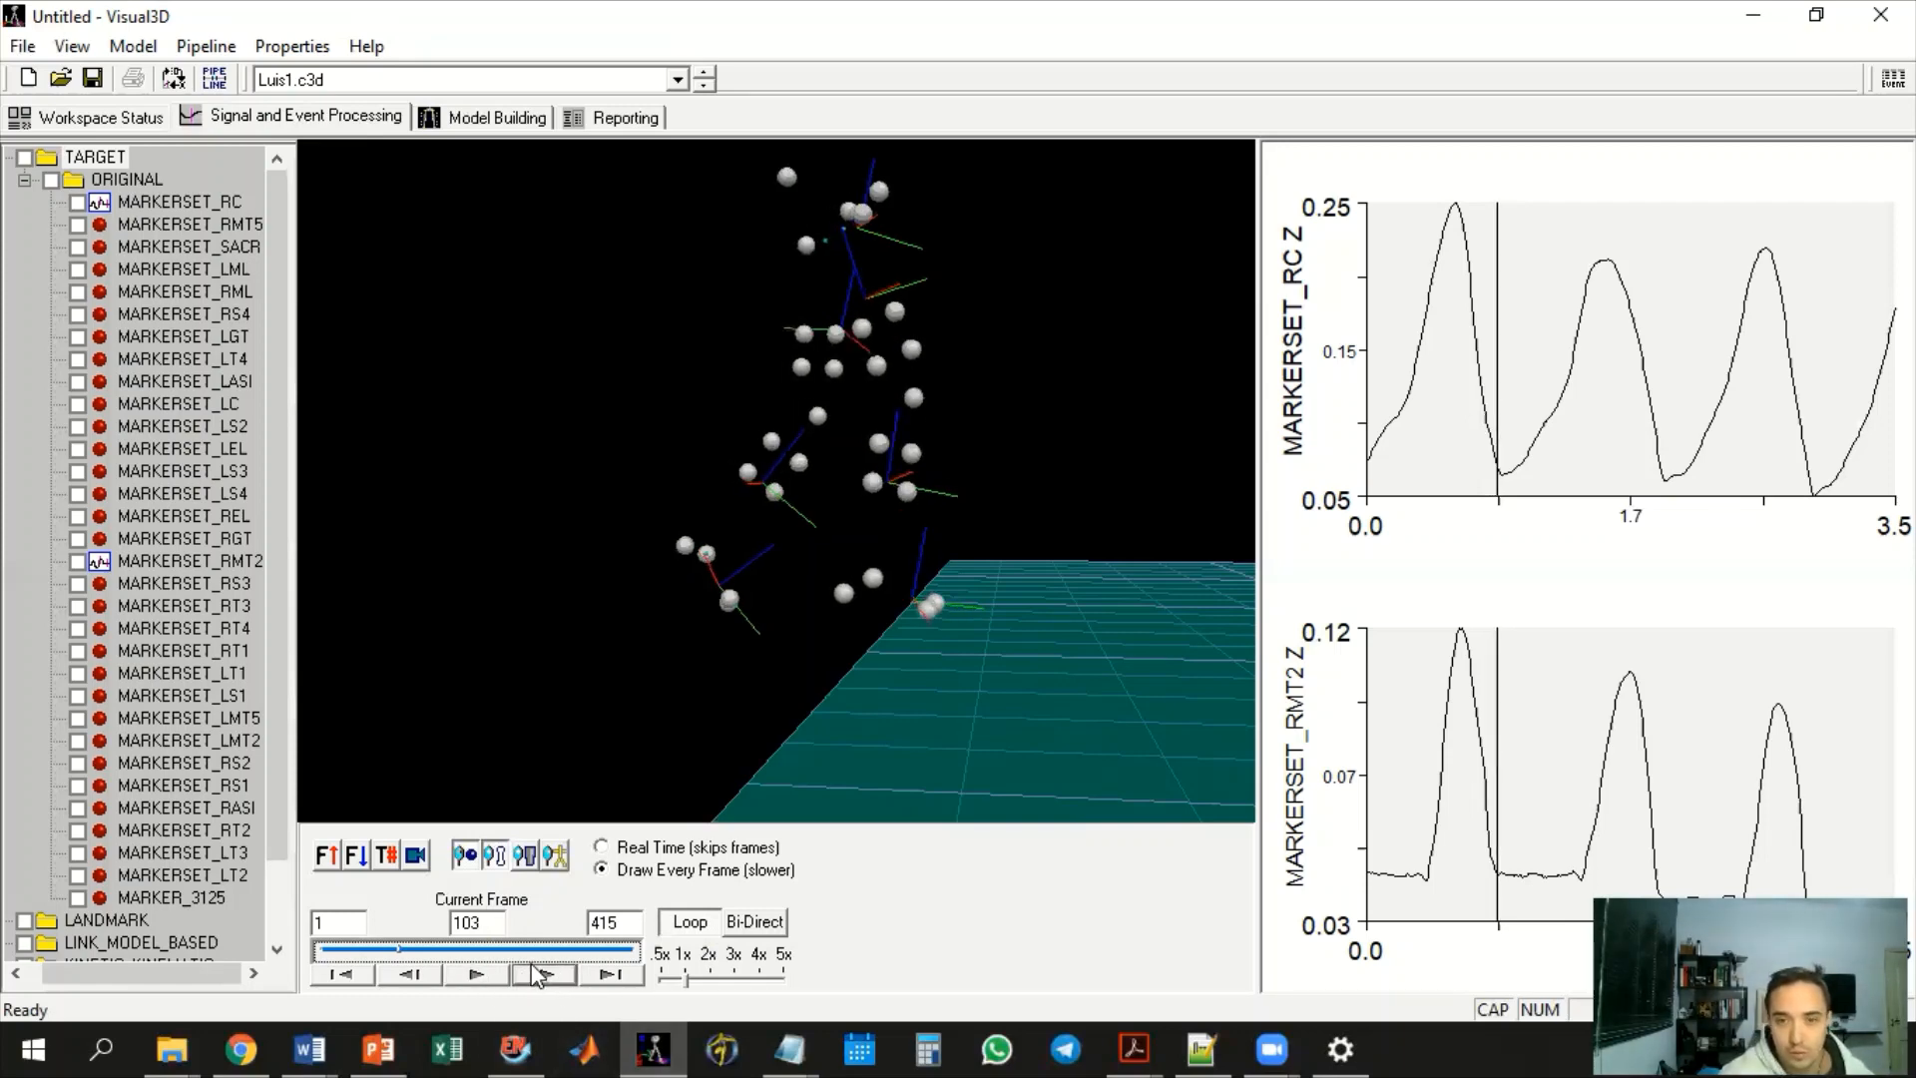
{"action": "left_click", "coordinate": [534, 977]}
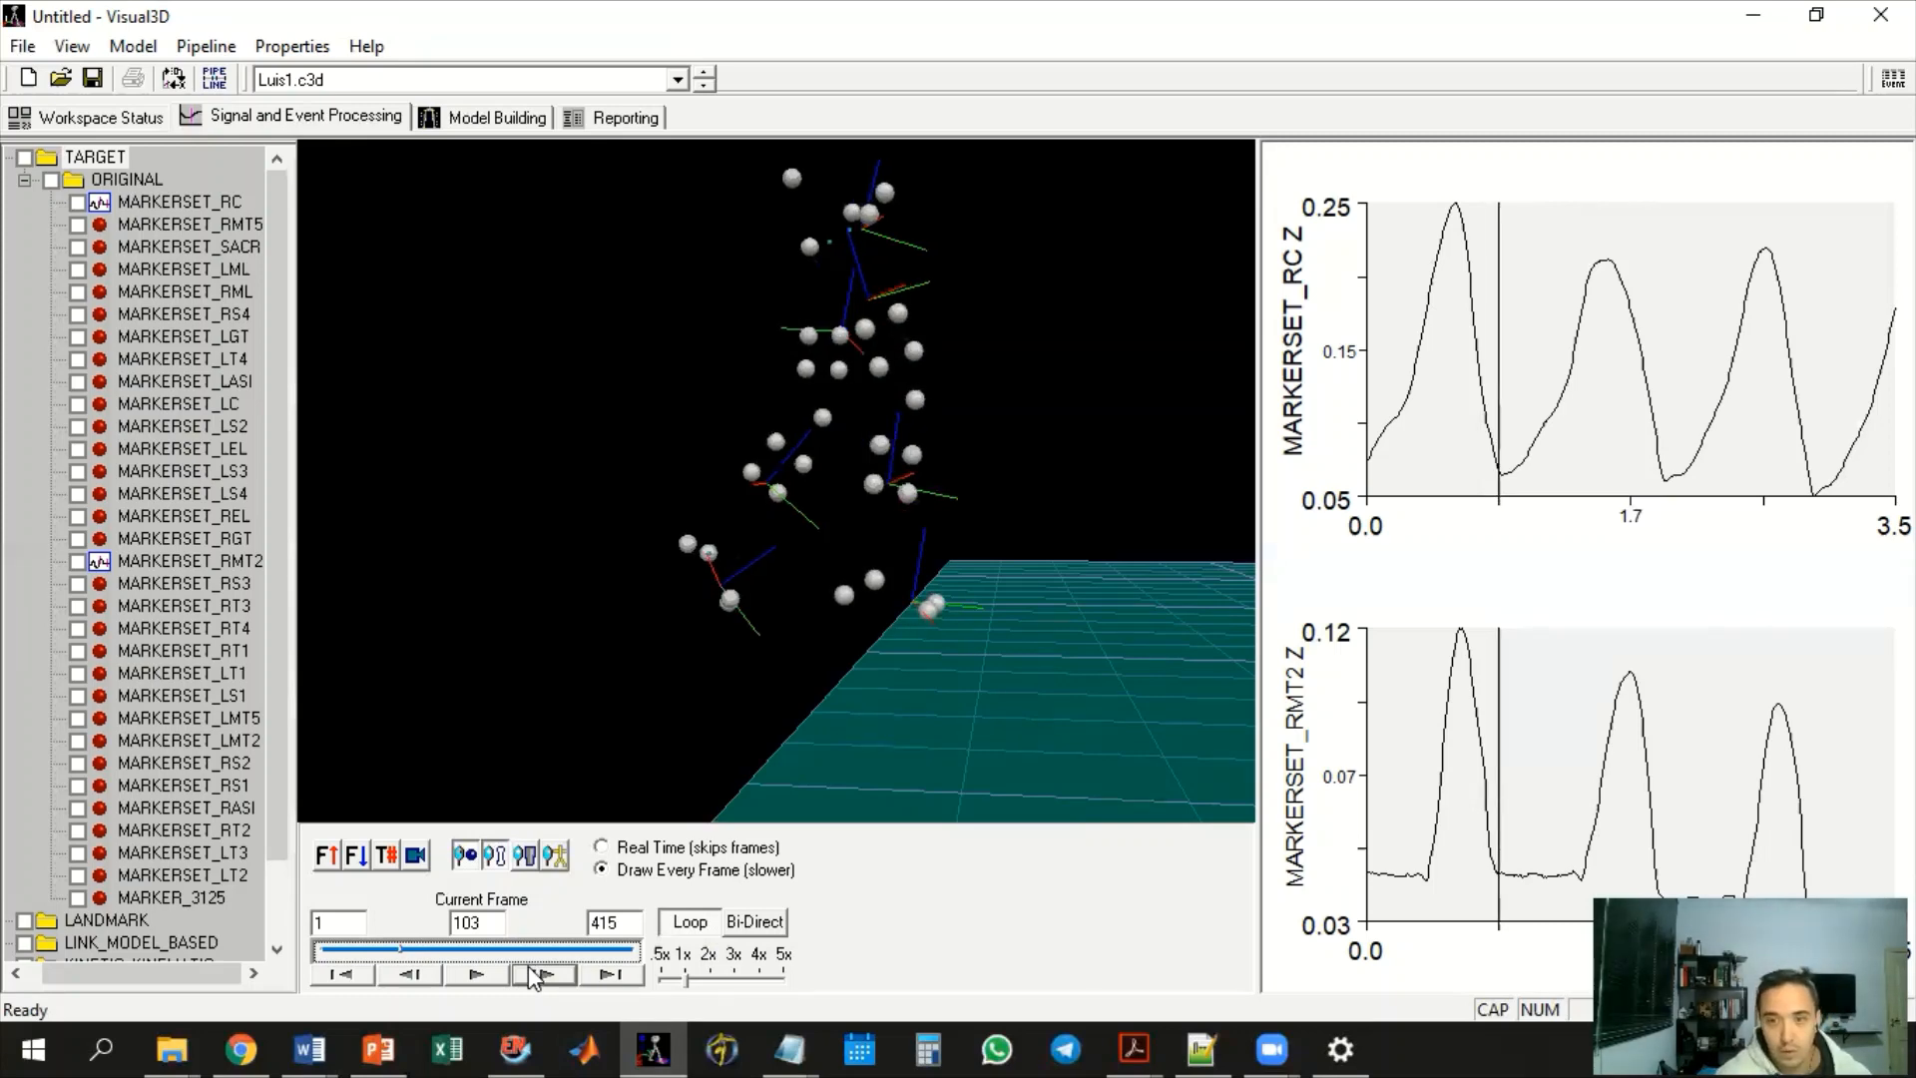
{"action": "left_click", "coordinate": [534, 977]}
{"action": "left_click", "coordinate": [534, 977]}
{"action": "left_click", "coordinate": [534, 977]}
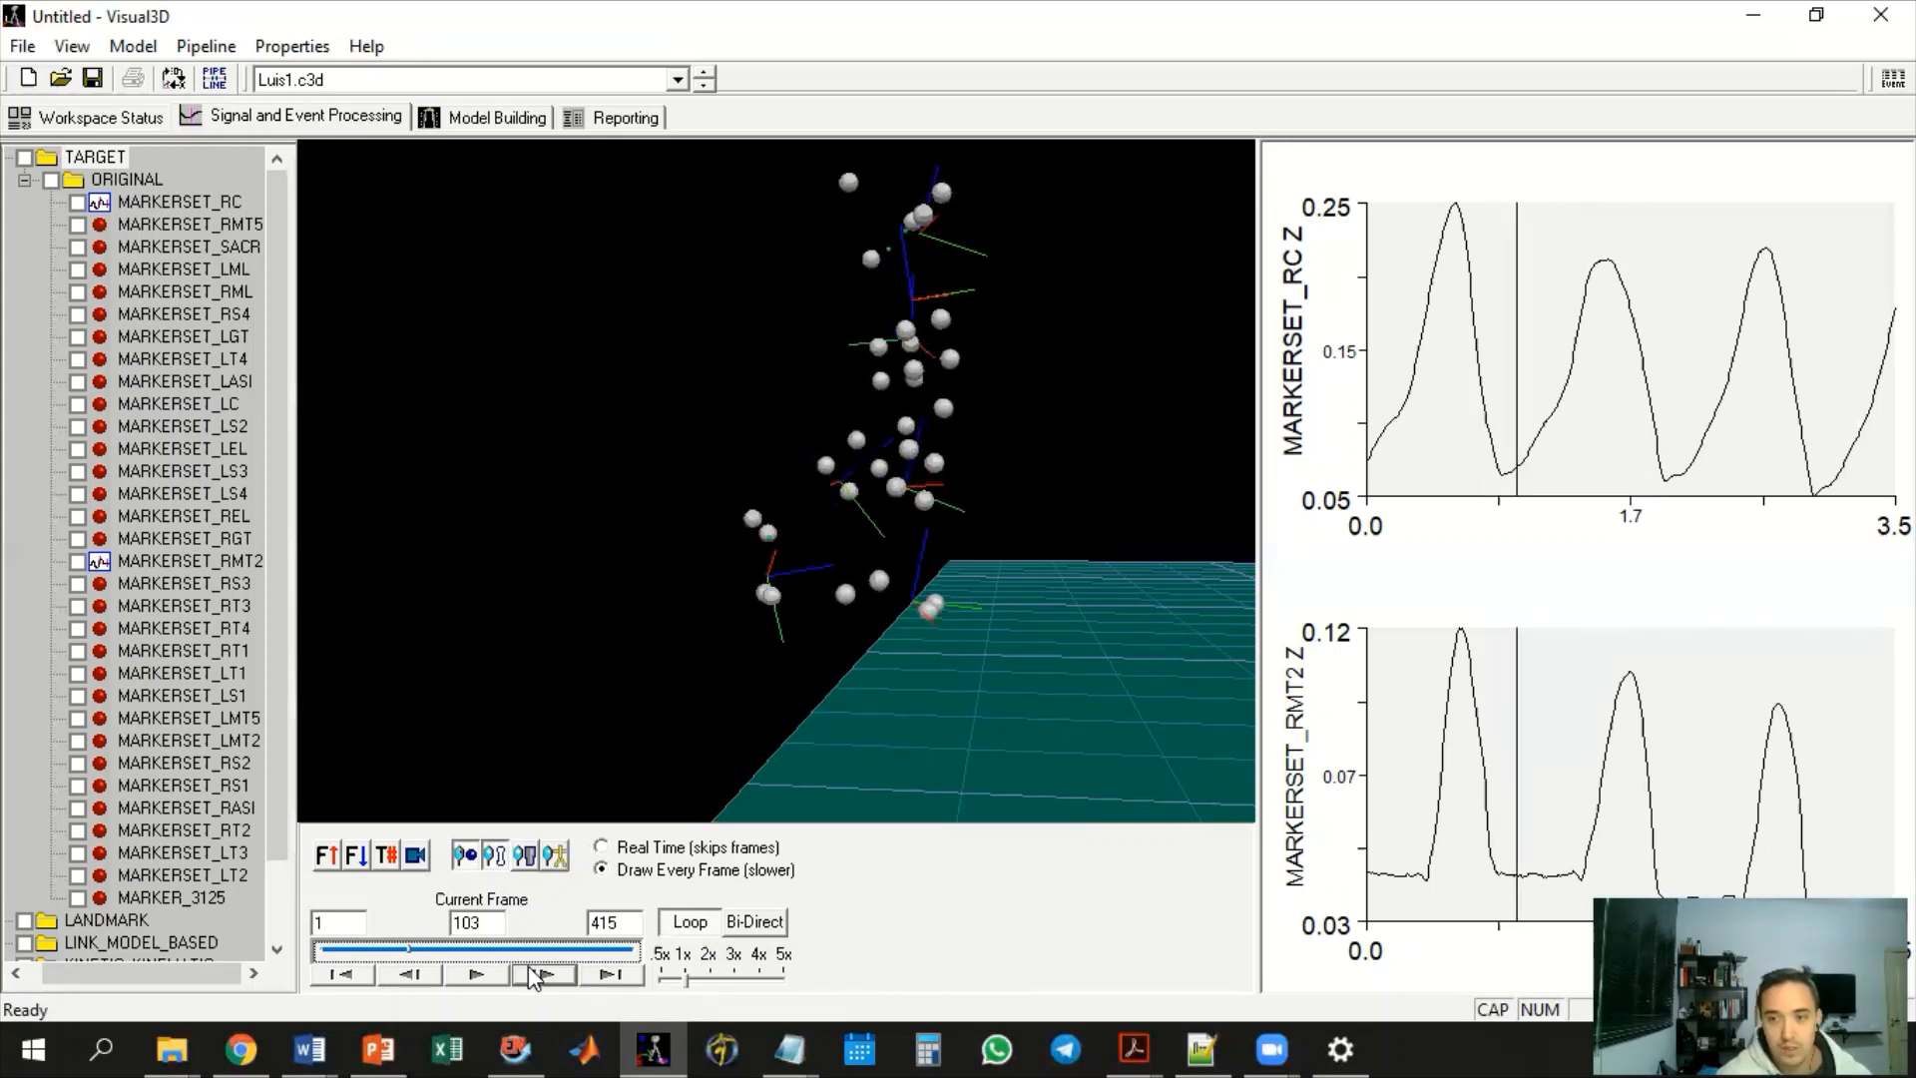
{"action": "left_click", "coordinate": [477, 973]}
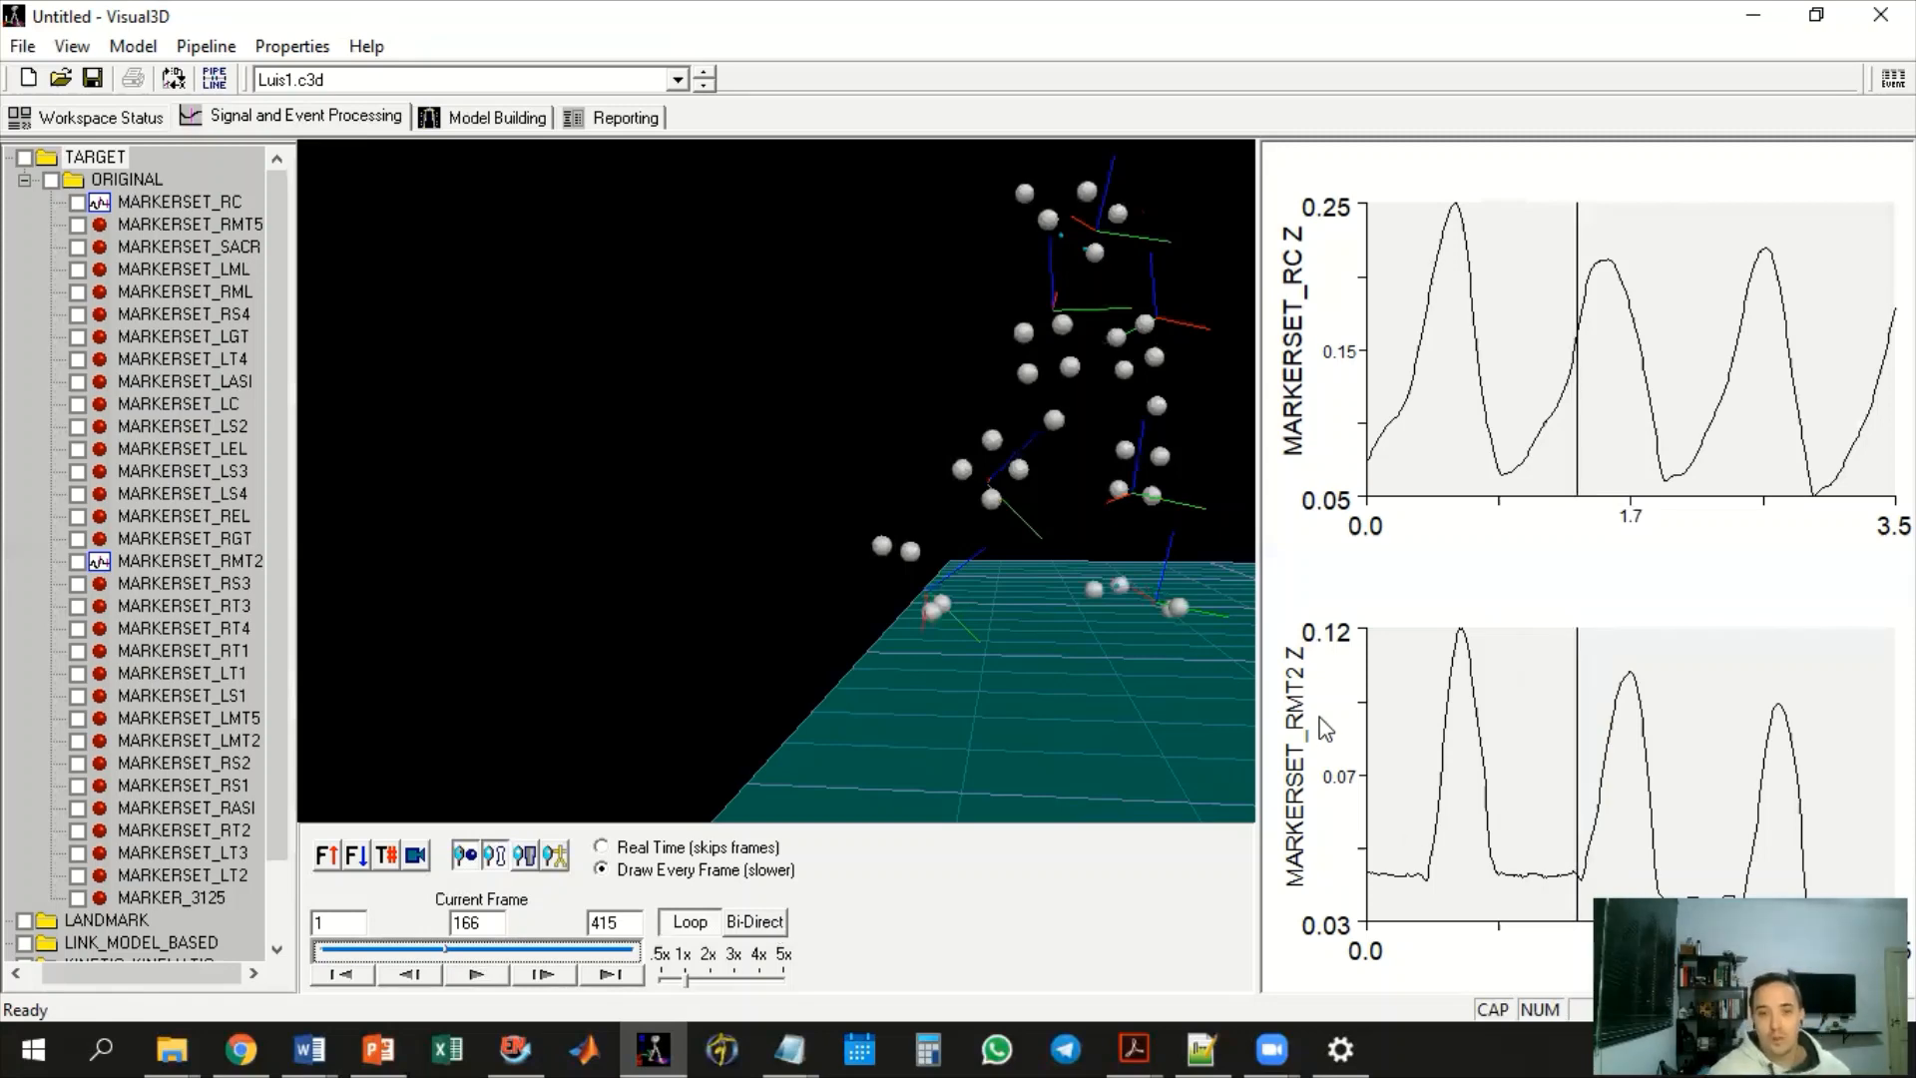
Step frame by frame around the second rise of the MARKERSET_RMT2 Z curve, settling on frame 170 to examine toe-off
{"action": "left_click", "coordinate": [559, 973]}
{"action": "left_click", "coordinate": [559, 972]}
{"action": "left_click", "coordinate": [559, 970]}
{"action": "left_click", "coordinate": [559, 969]}
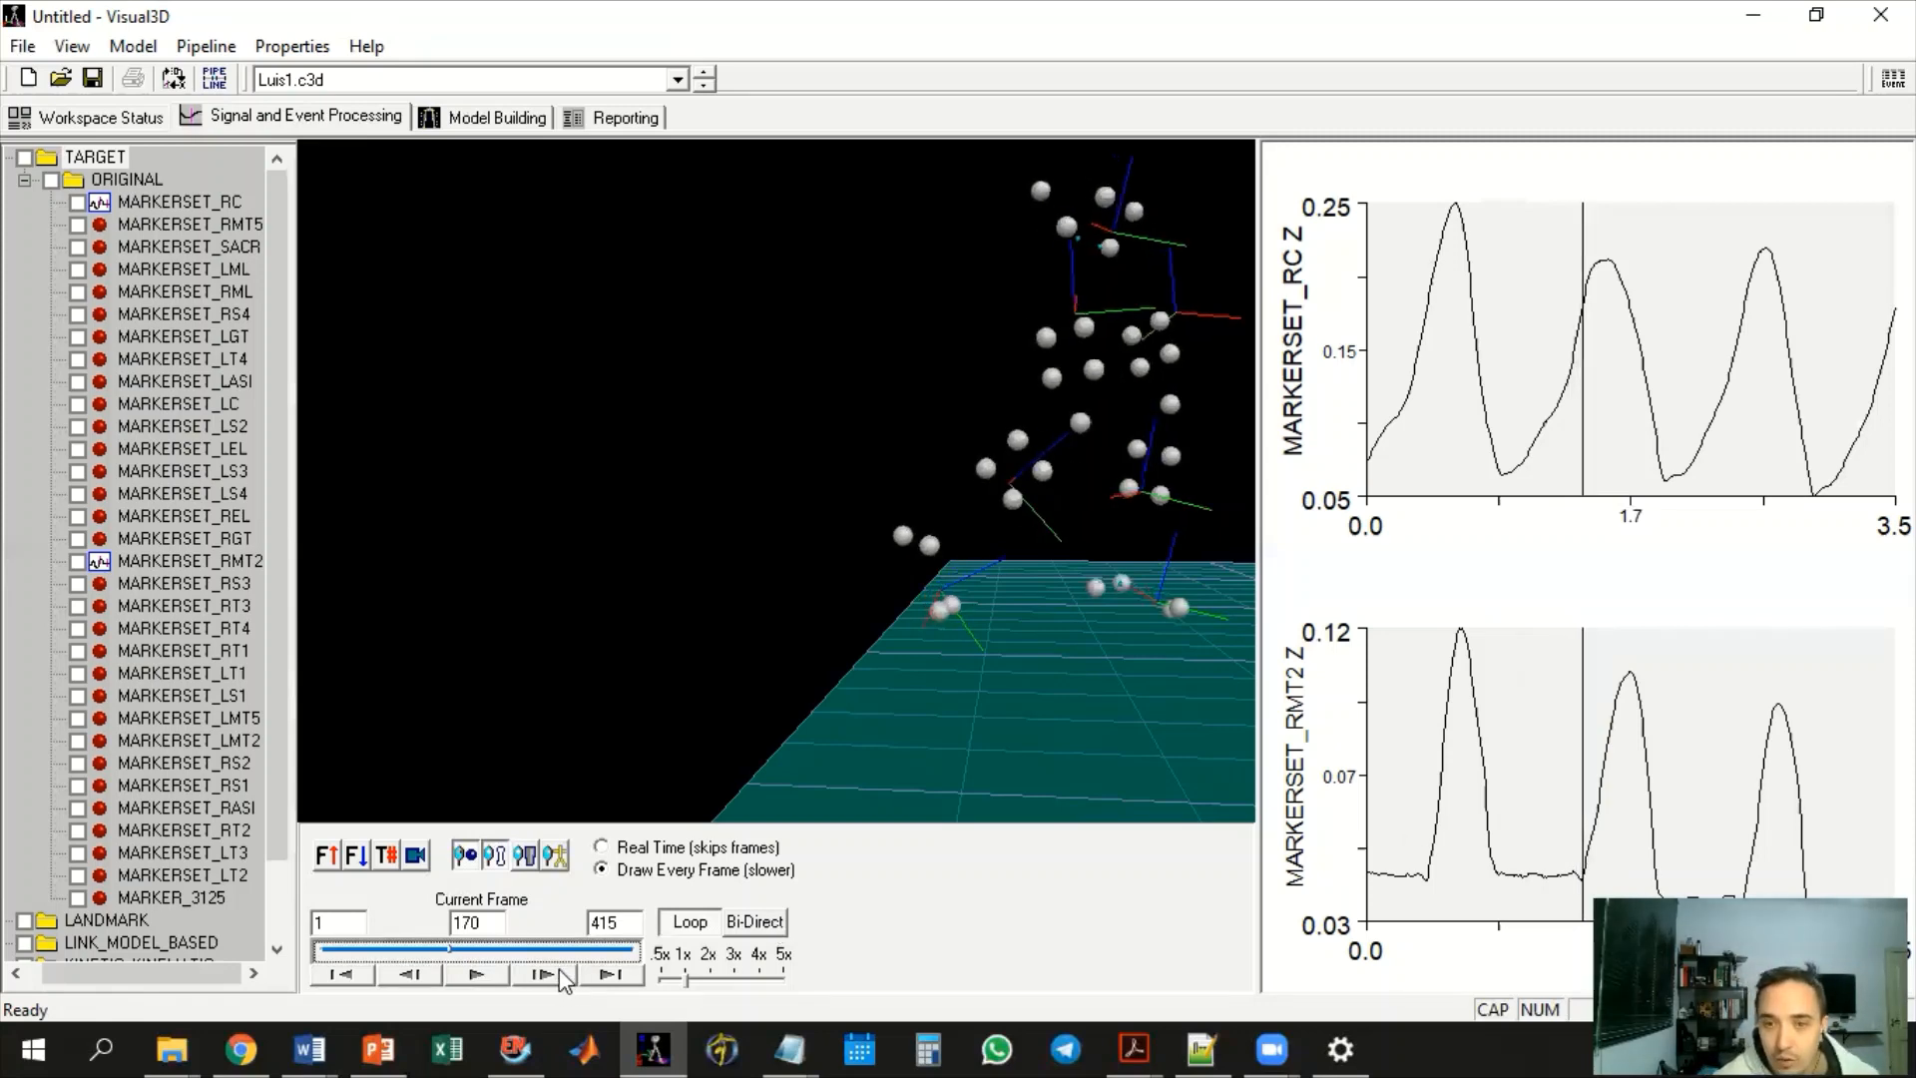
{"action": "left_click", "coordinate": [559, 969]}
{"action": "left_click", "coordinate": [559, 969]}
{"action": "left_click", "coordinate": [559, 969]}
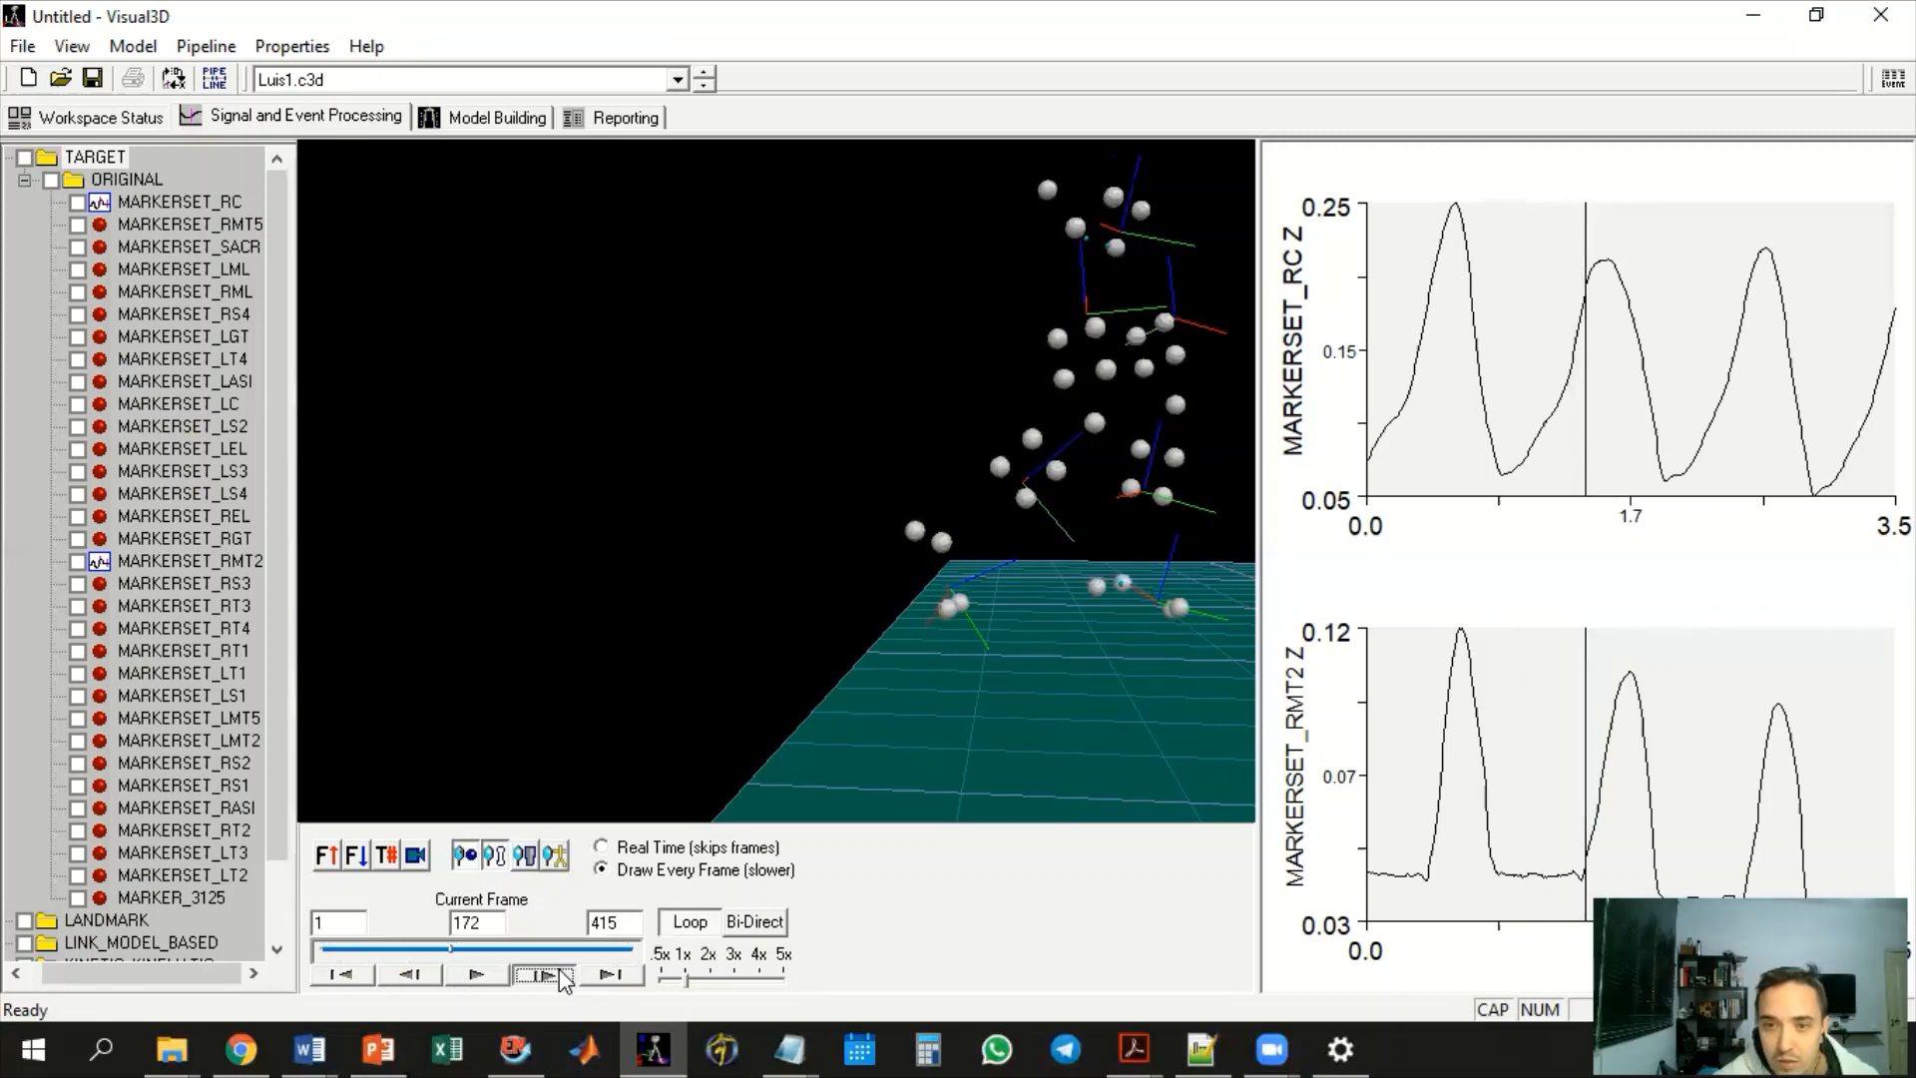
{"action": "left_click", "coordinate": [559, 969]}
{"action": "left_click", "coordinate": [408, 974]}
{"action": "left_click", "coordinate": [408, 975]}
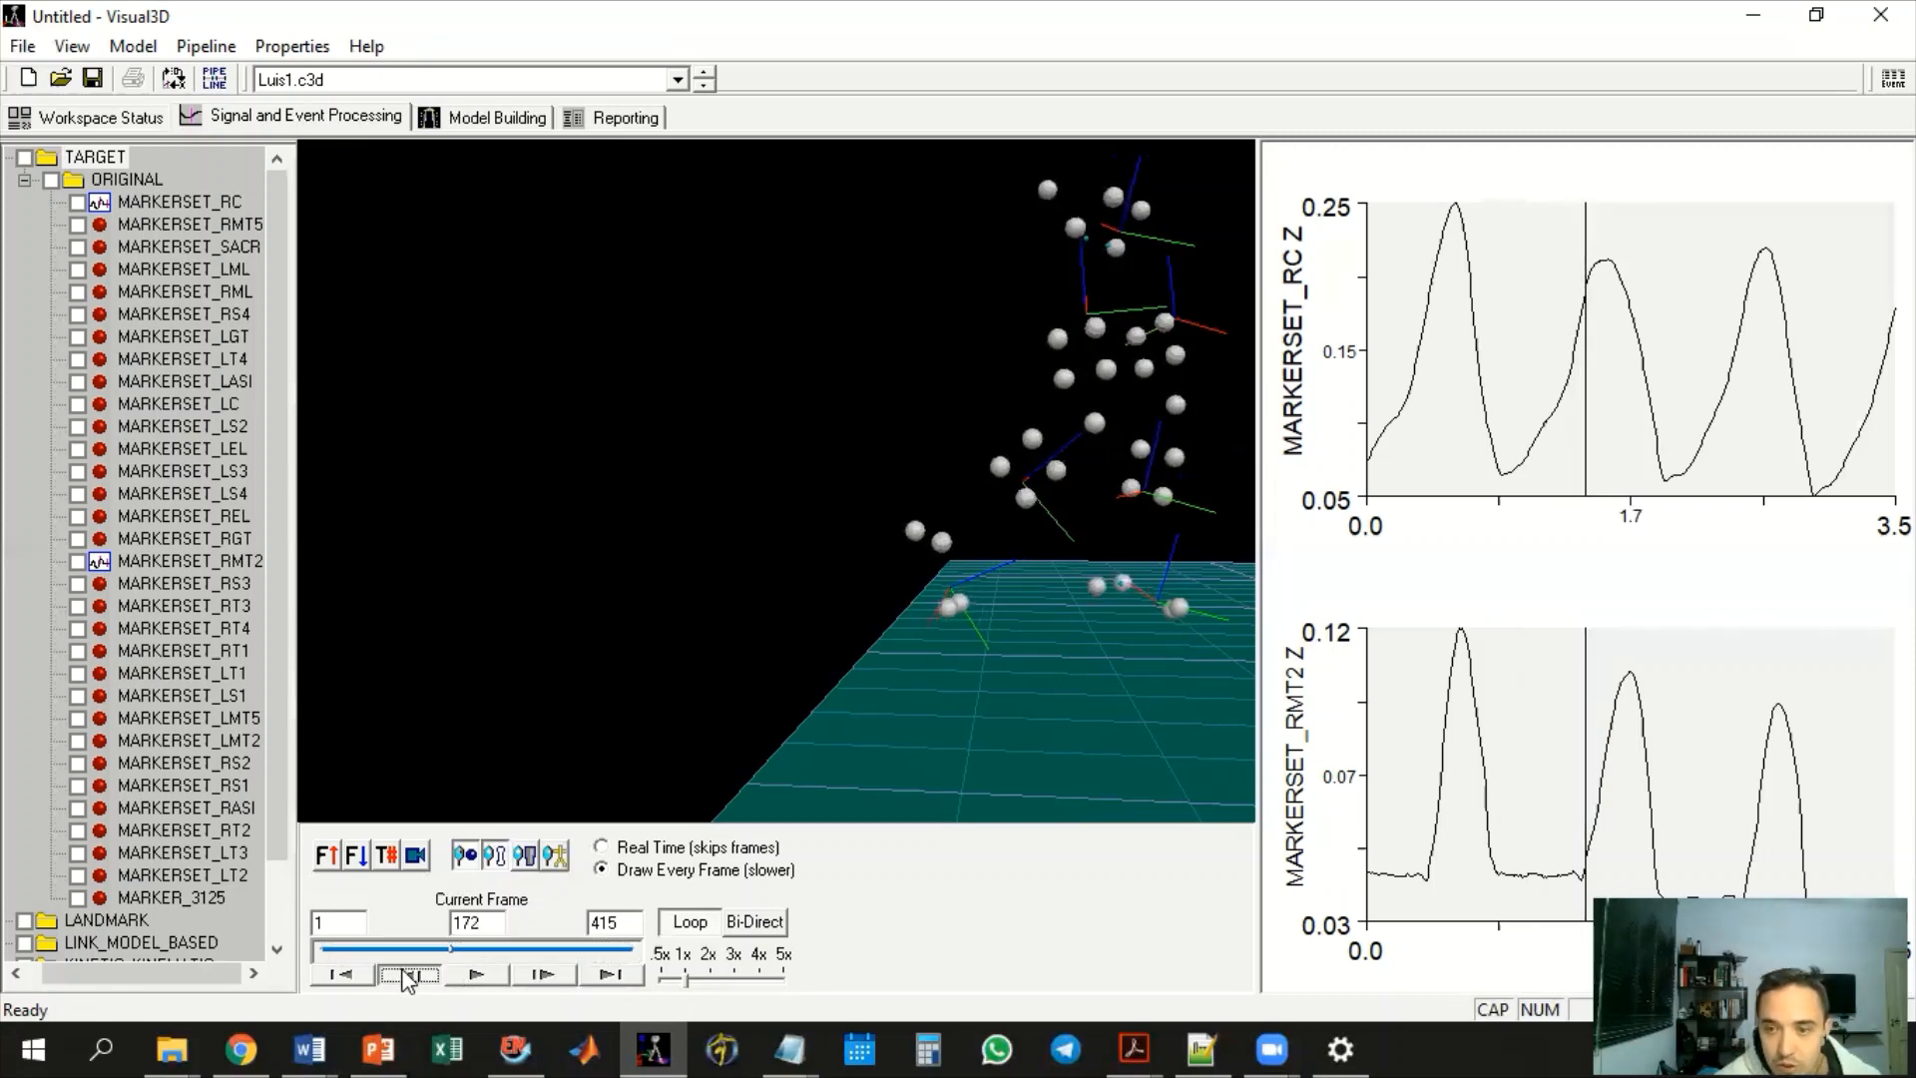
{"action": "left_click", "coordinate": [408, 975]}
{"action": "left_click", "coordinate": [409, 975]}
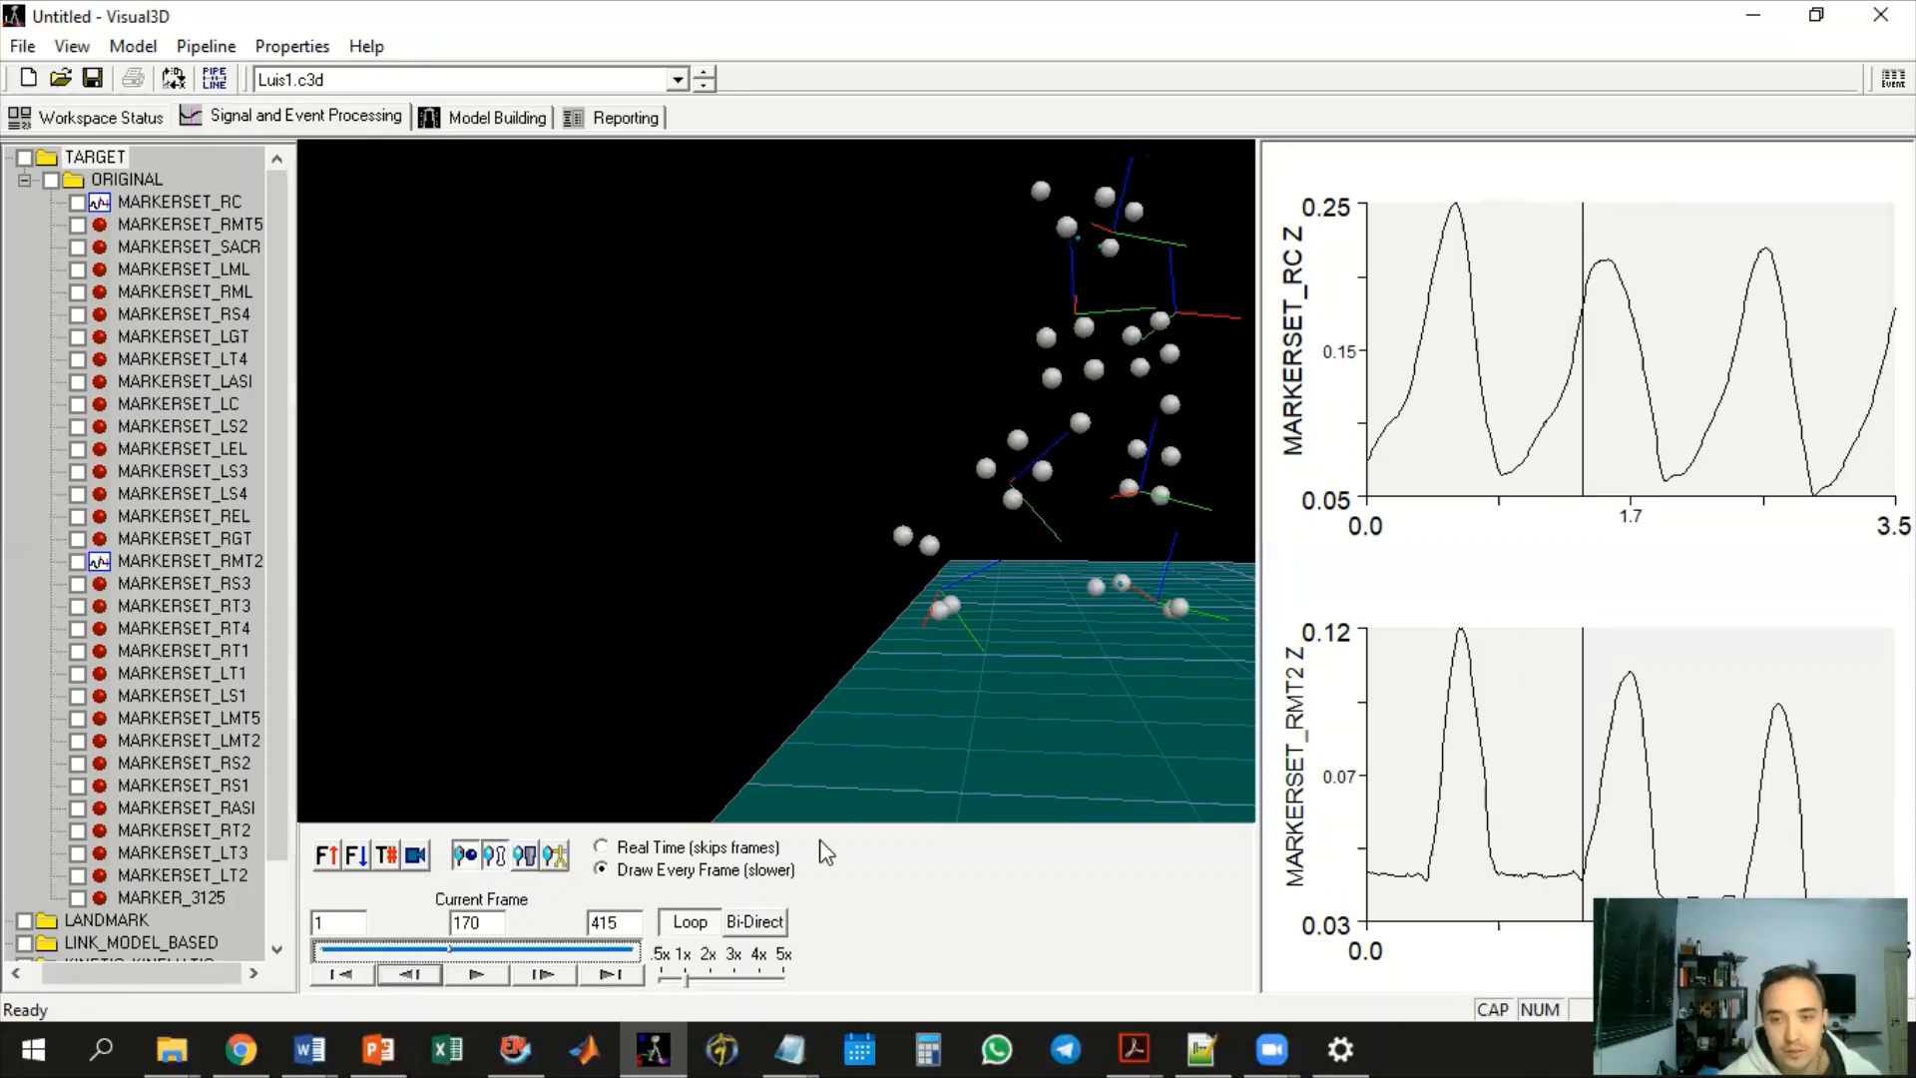
Play the trial from frame 170 through the swing phase and step back to frame 224, just before the foot lands
{"action": "left_click_drag", "start_coordinate": [994, 680], "coordinate": [962, 686]}
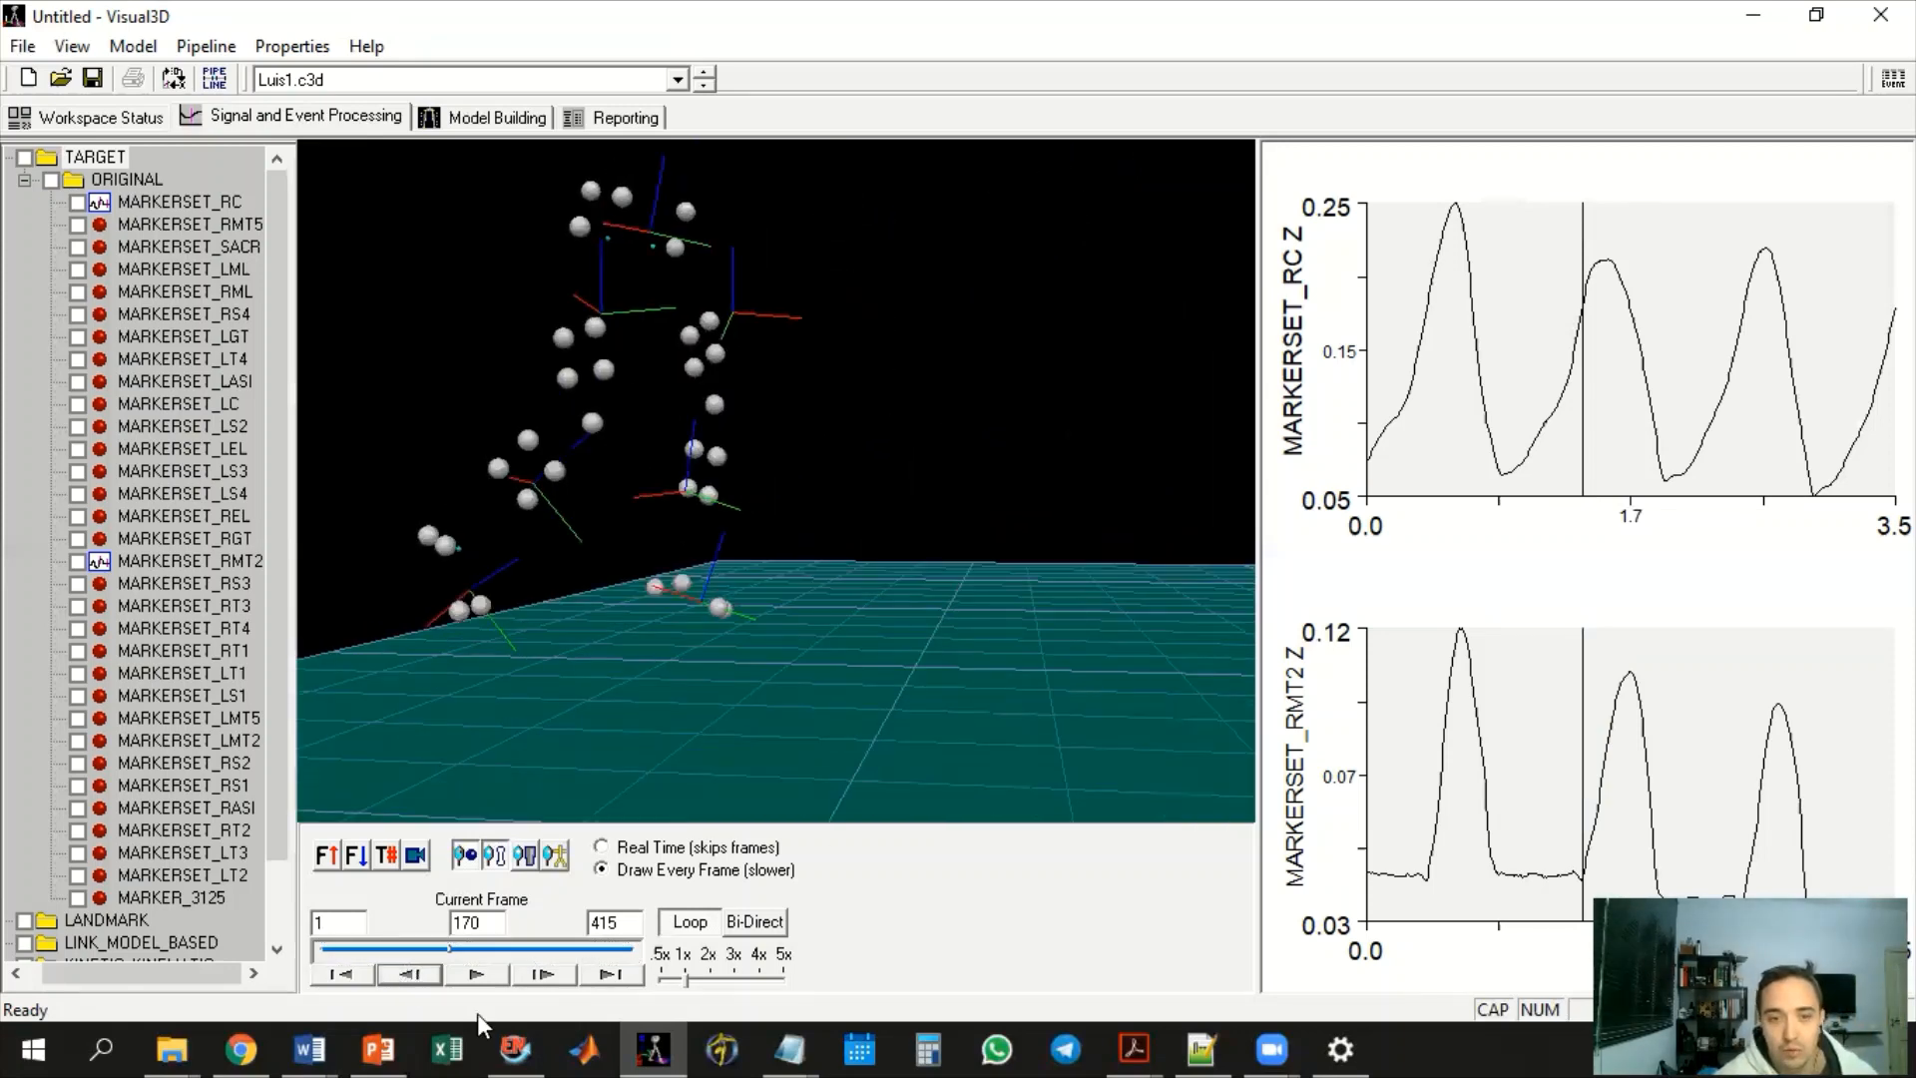
{"action": "left_click", "coordinate": [481, 970]}
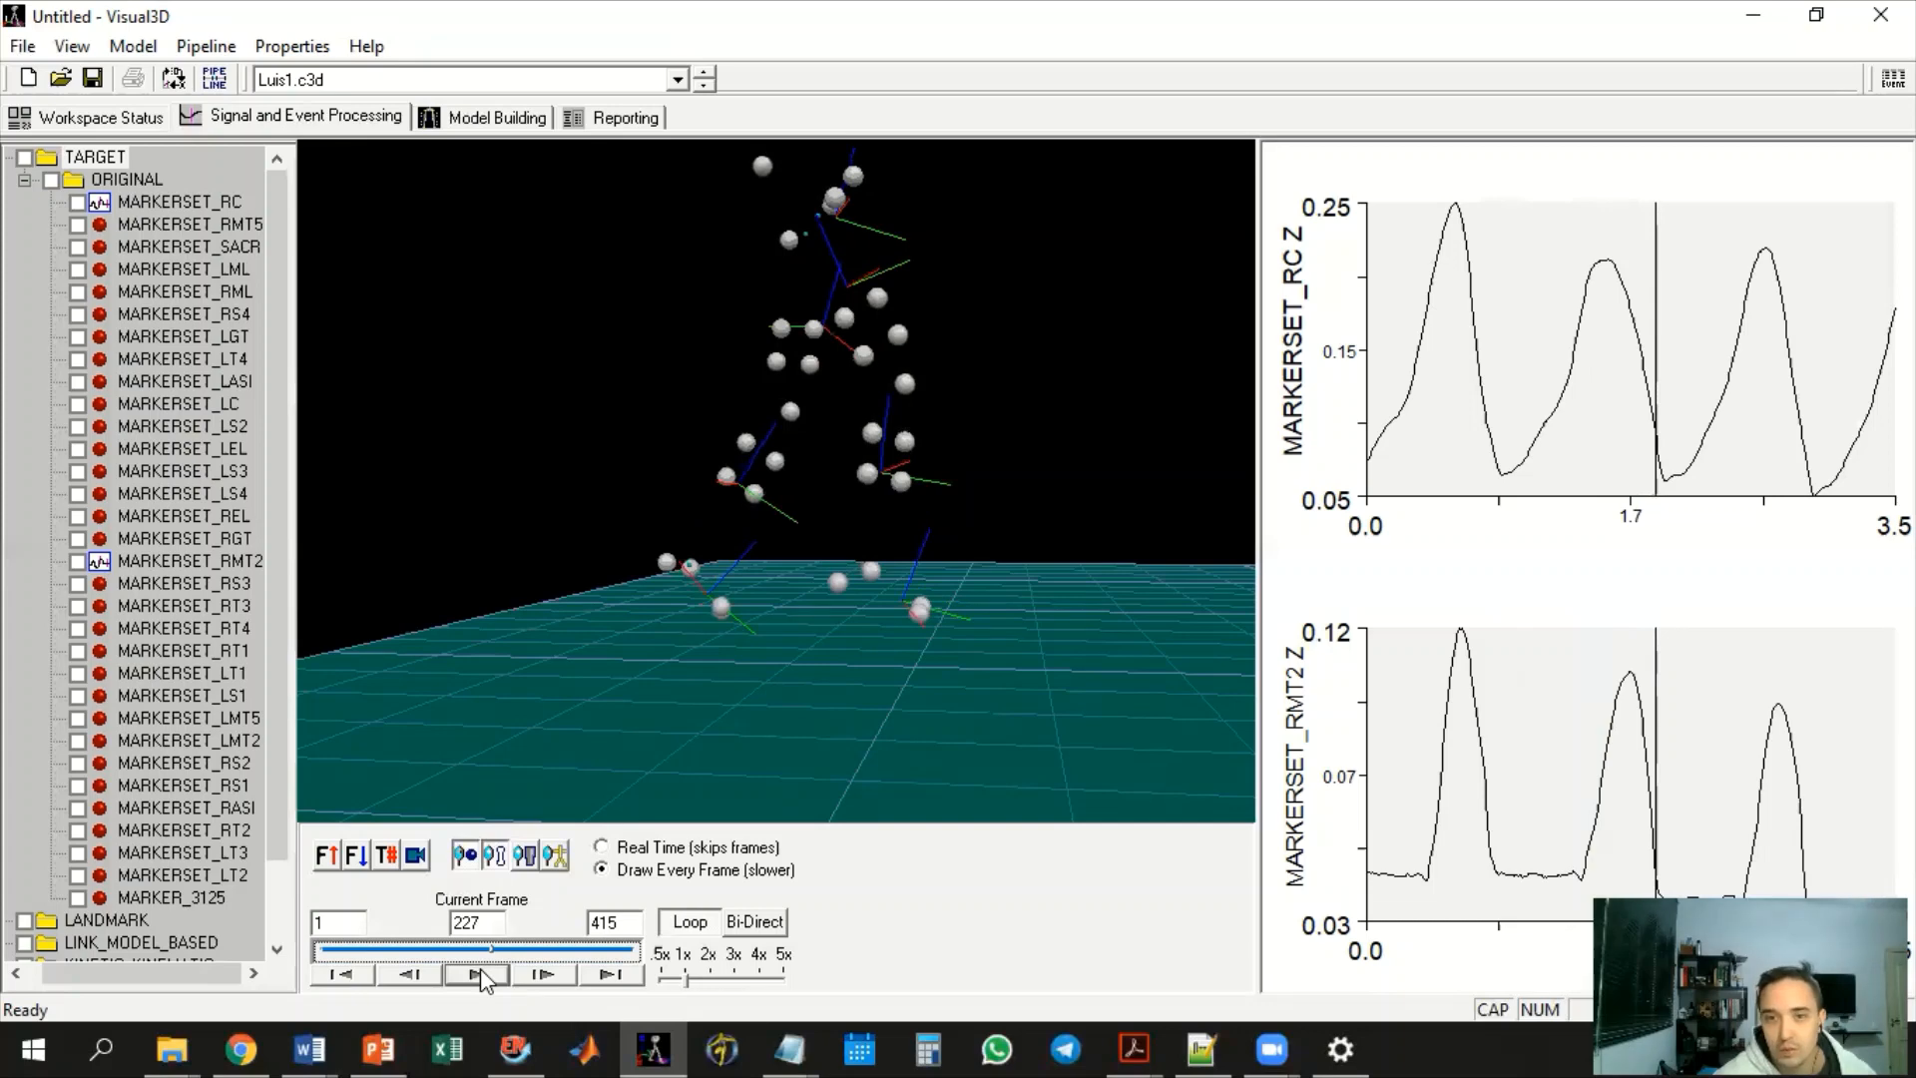
{"action": "left_click", "coordinate": [481, 973]}
{"action": "left_click", "coordinate": [412, 975]}
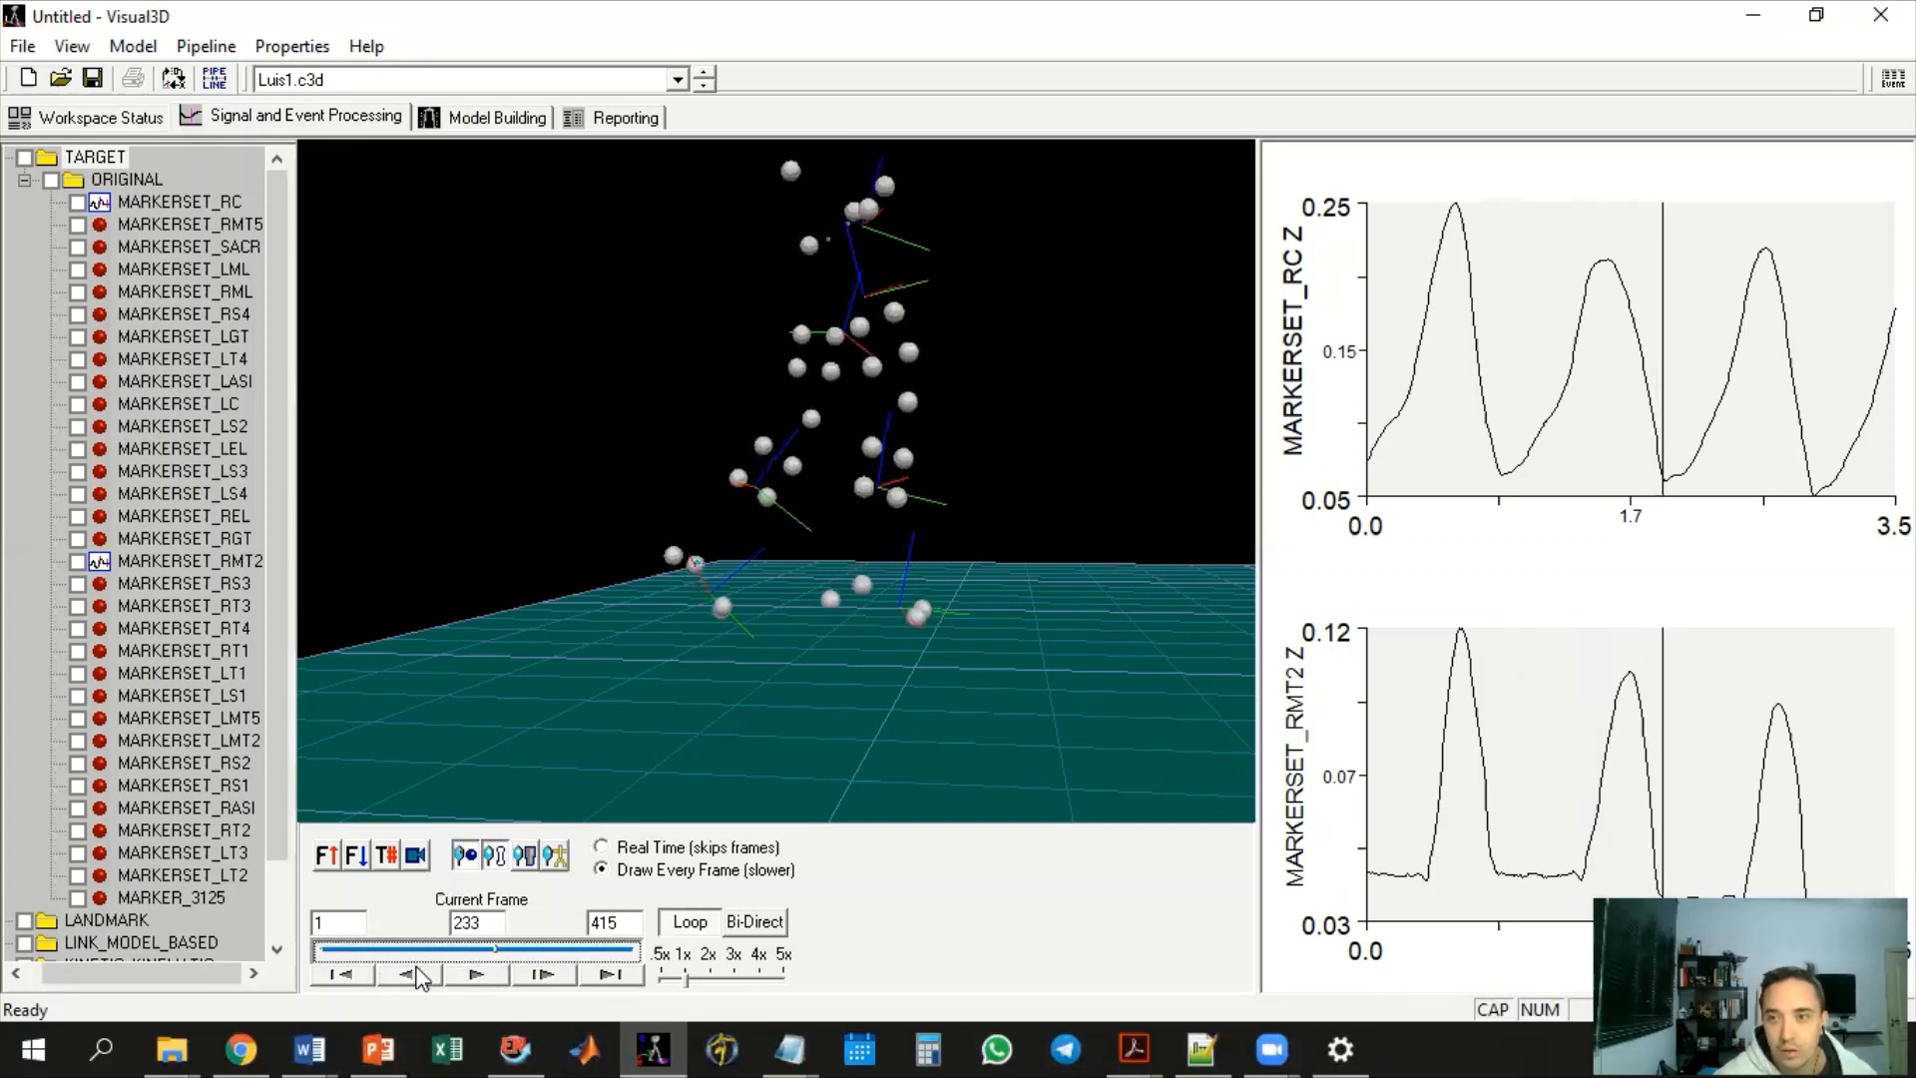
{"action": "left_click", "coordinate": [414, 977]}
{"action": "left_click", "coordinate": [414, 978]}
{"action": "left_click", "coordinate": [414, 977]}
{"action": "left_click", "coordinate": [414, 977]}
{"action": "left_click", "coordinate": [414, 977]}
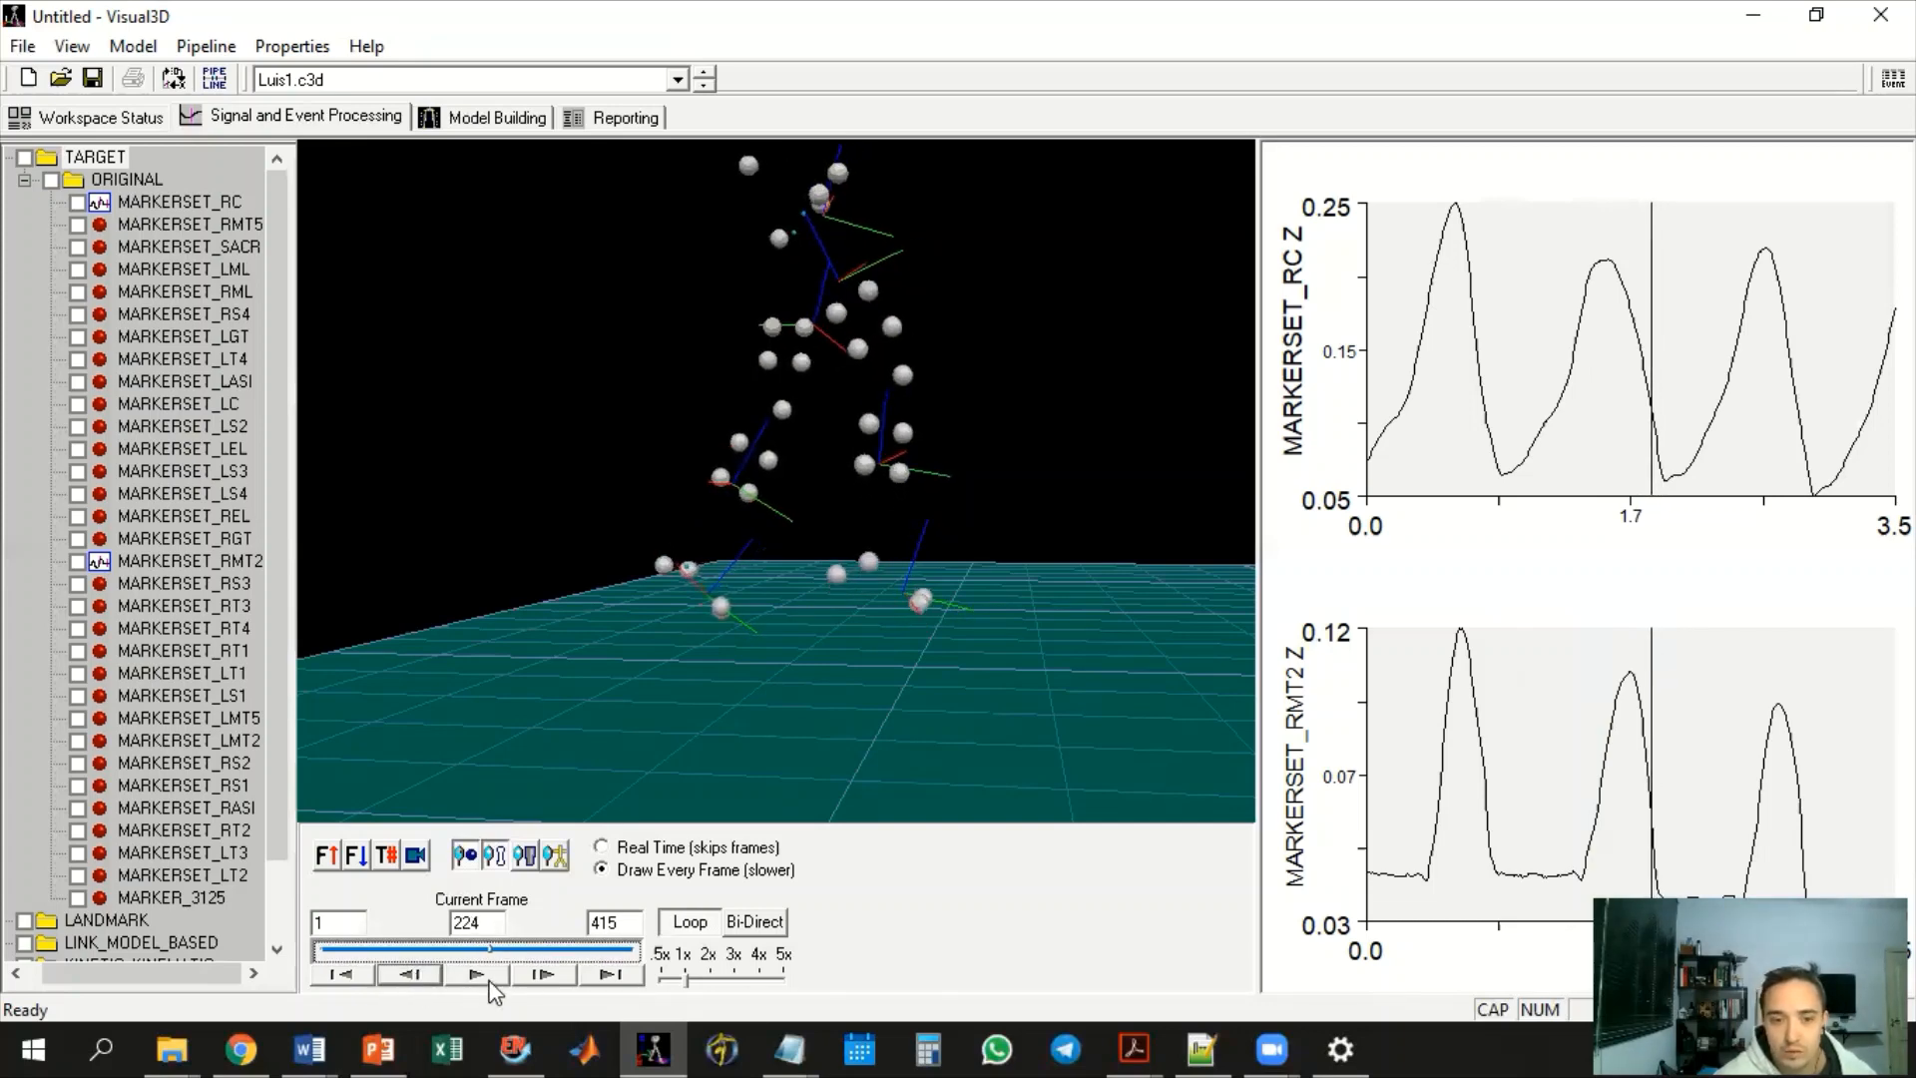
Step the trial forward frame by frame to frame 228 to locate the second right foot contact
{"action": "left_click", "coordinate": [544, 975]}
{"action": "left_click", "coordinate": [544, 975]}
{"action": "left_click", "coordinate": [544, 975]}
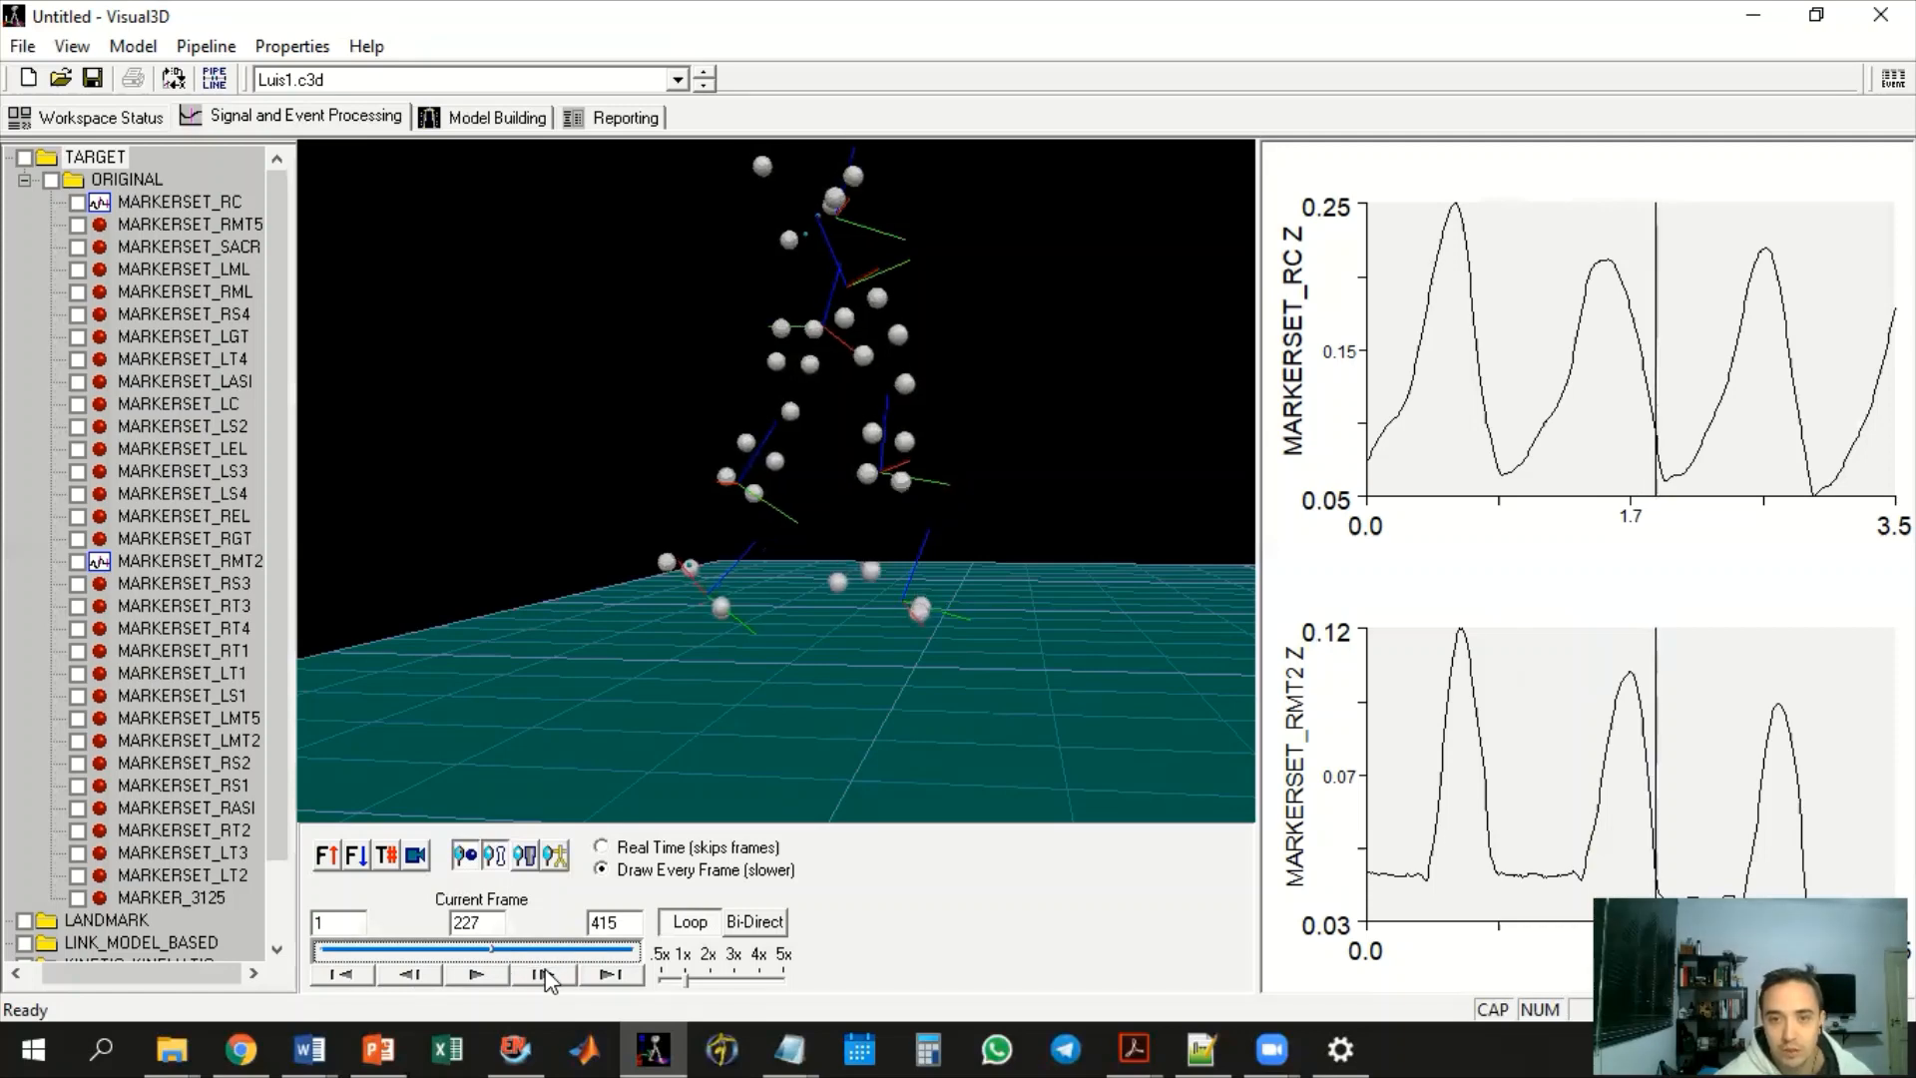
{"action": "left_click", "coordinate": [544, 975]}
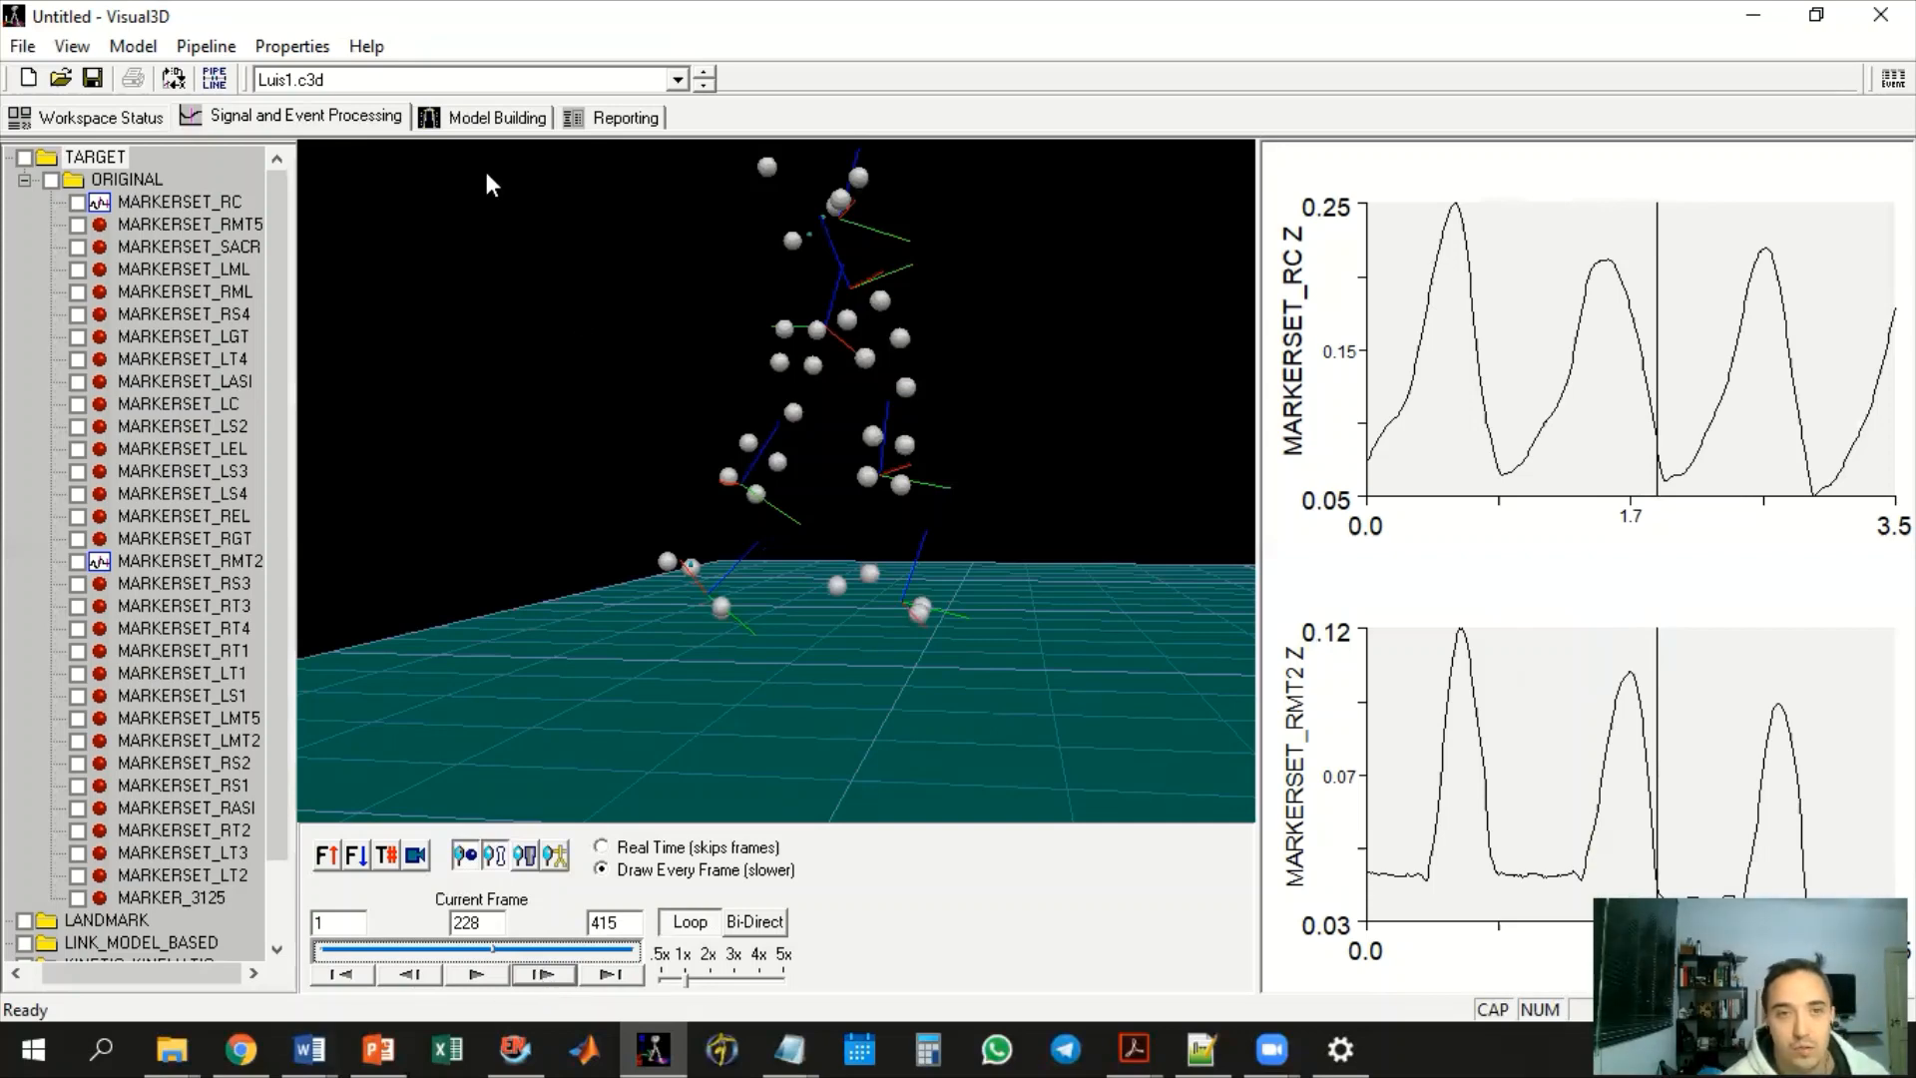
Open the processing pipeline and remove all of its existing commands
{"action": "left_click", "coordinate": [217, 90]}
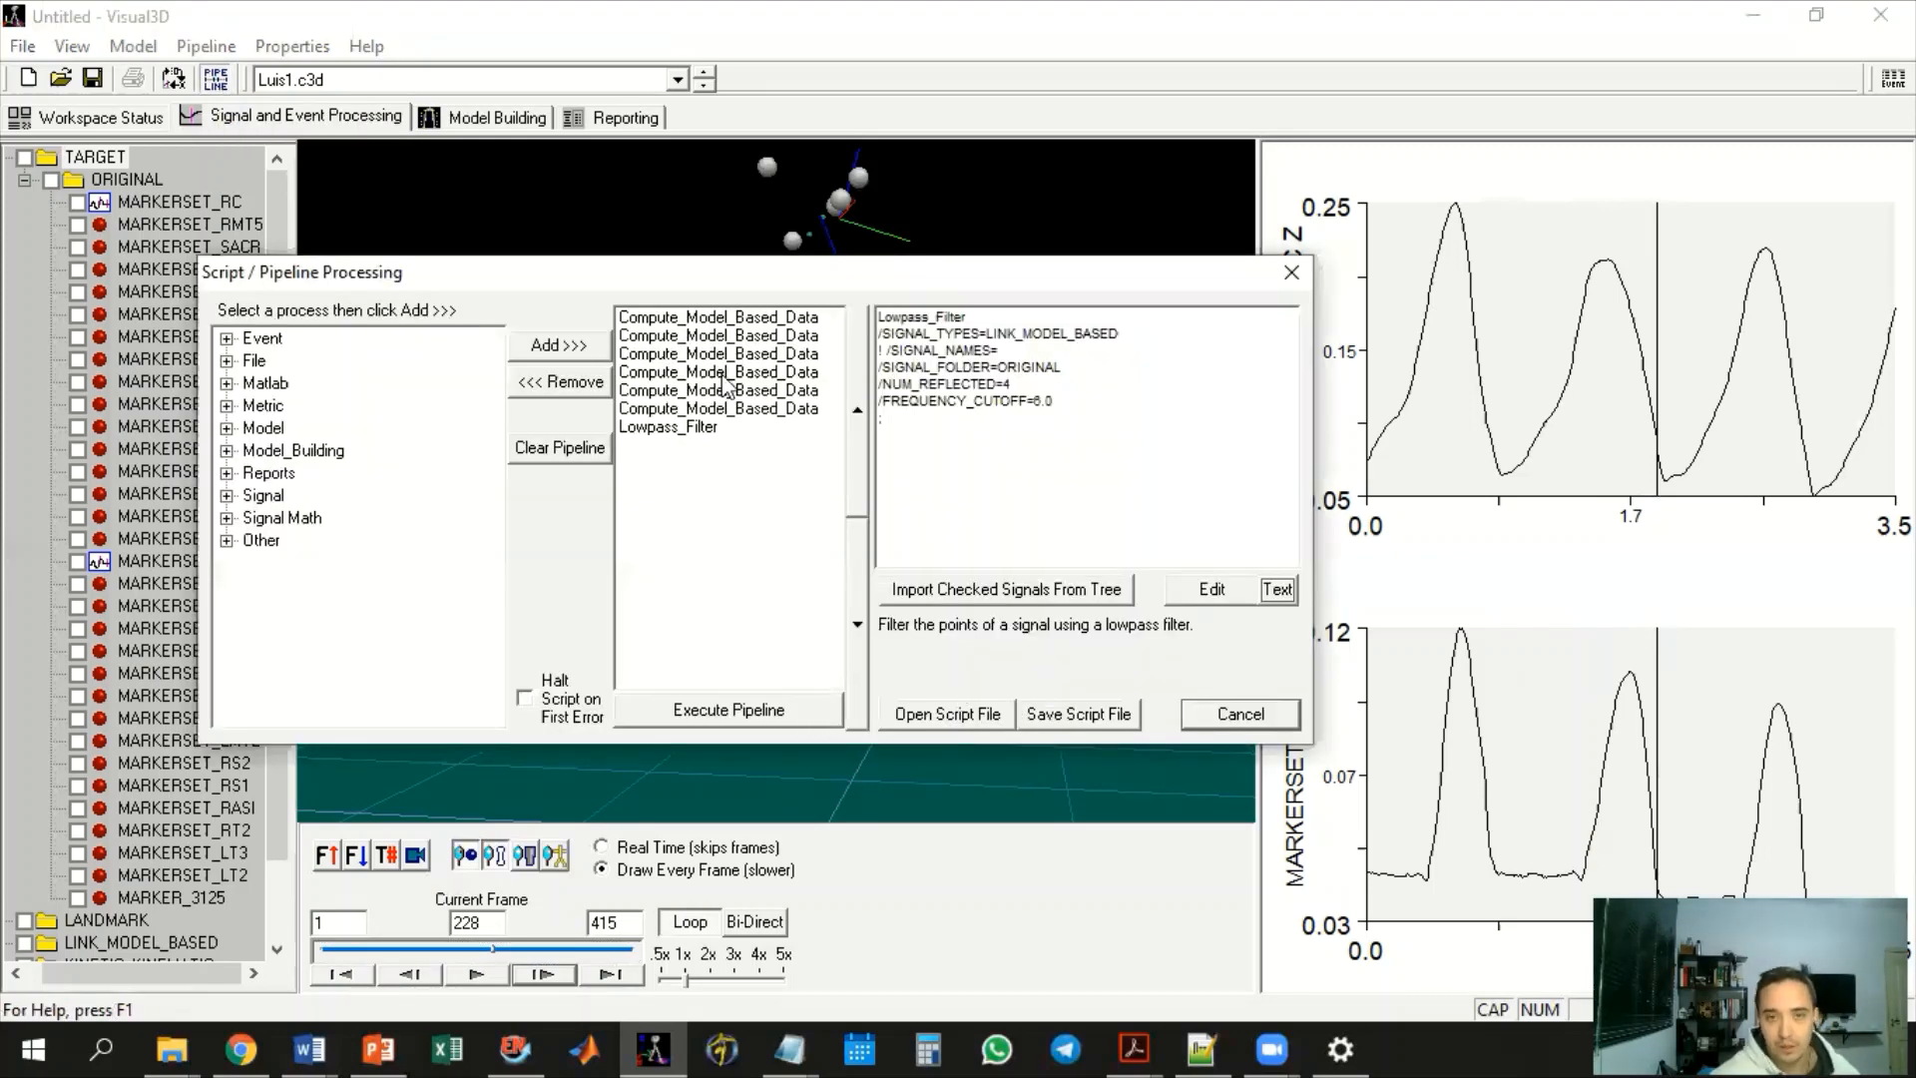
{"action": "left_click", "coordinate": [559, 448]}
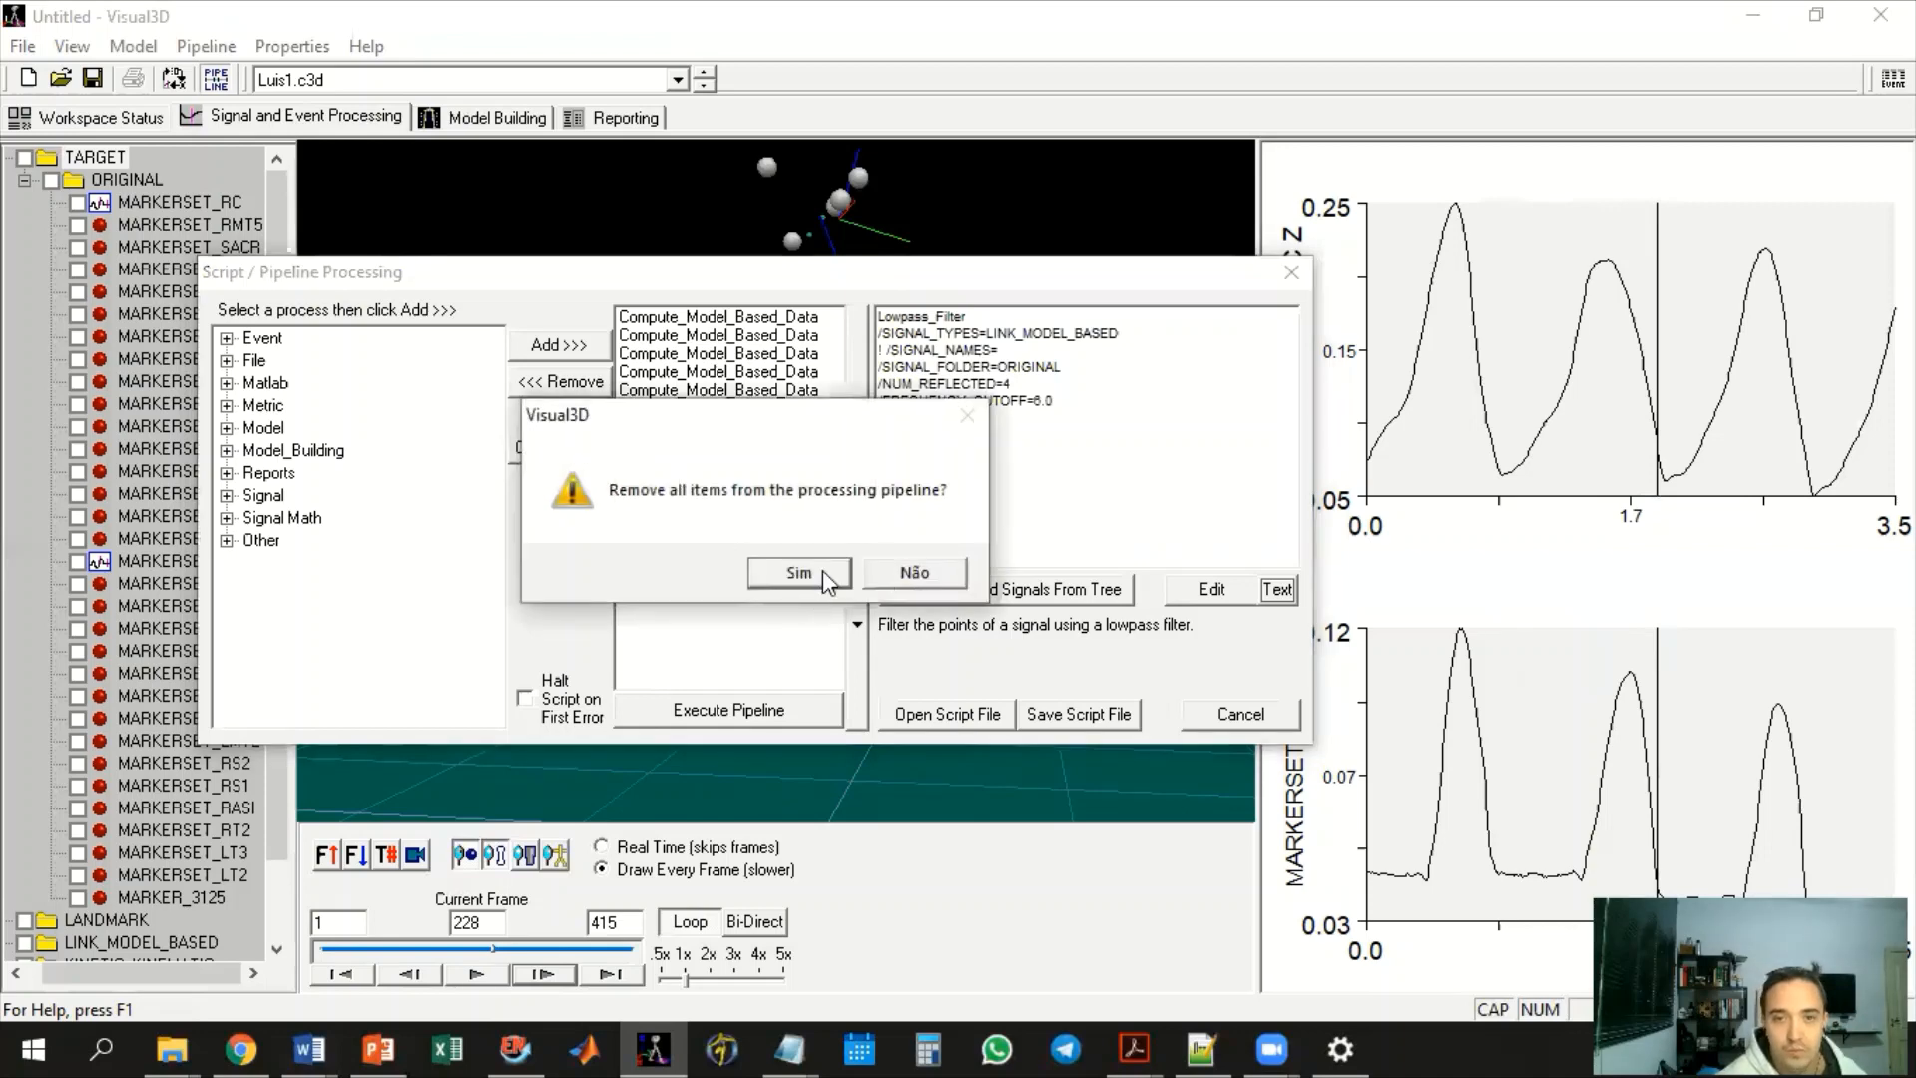
{"action": "left_click", "coordinate": [827, 581]}
Add three Explicit event commands to the empty processing pipeline
{"action": "left_click", "coordinate": [227, 338]}
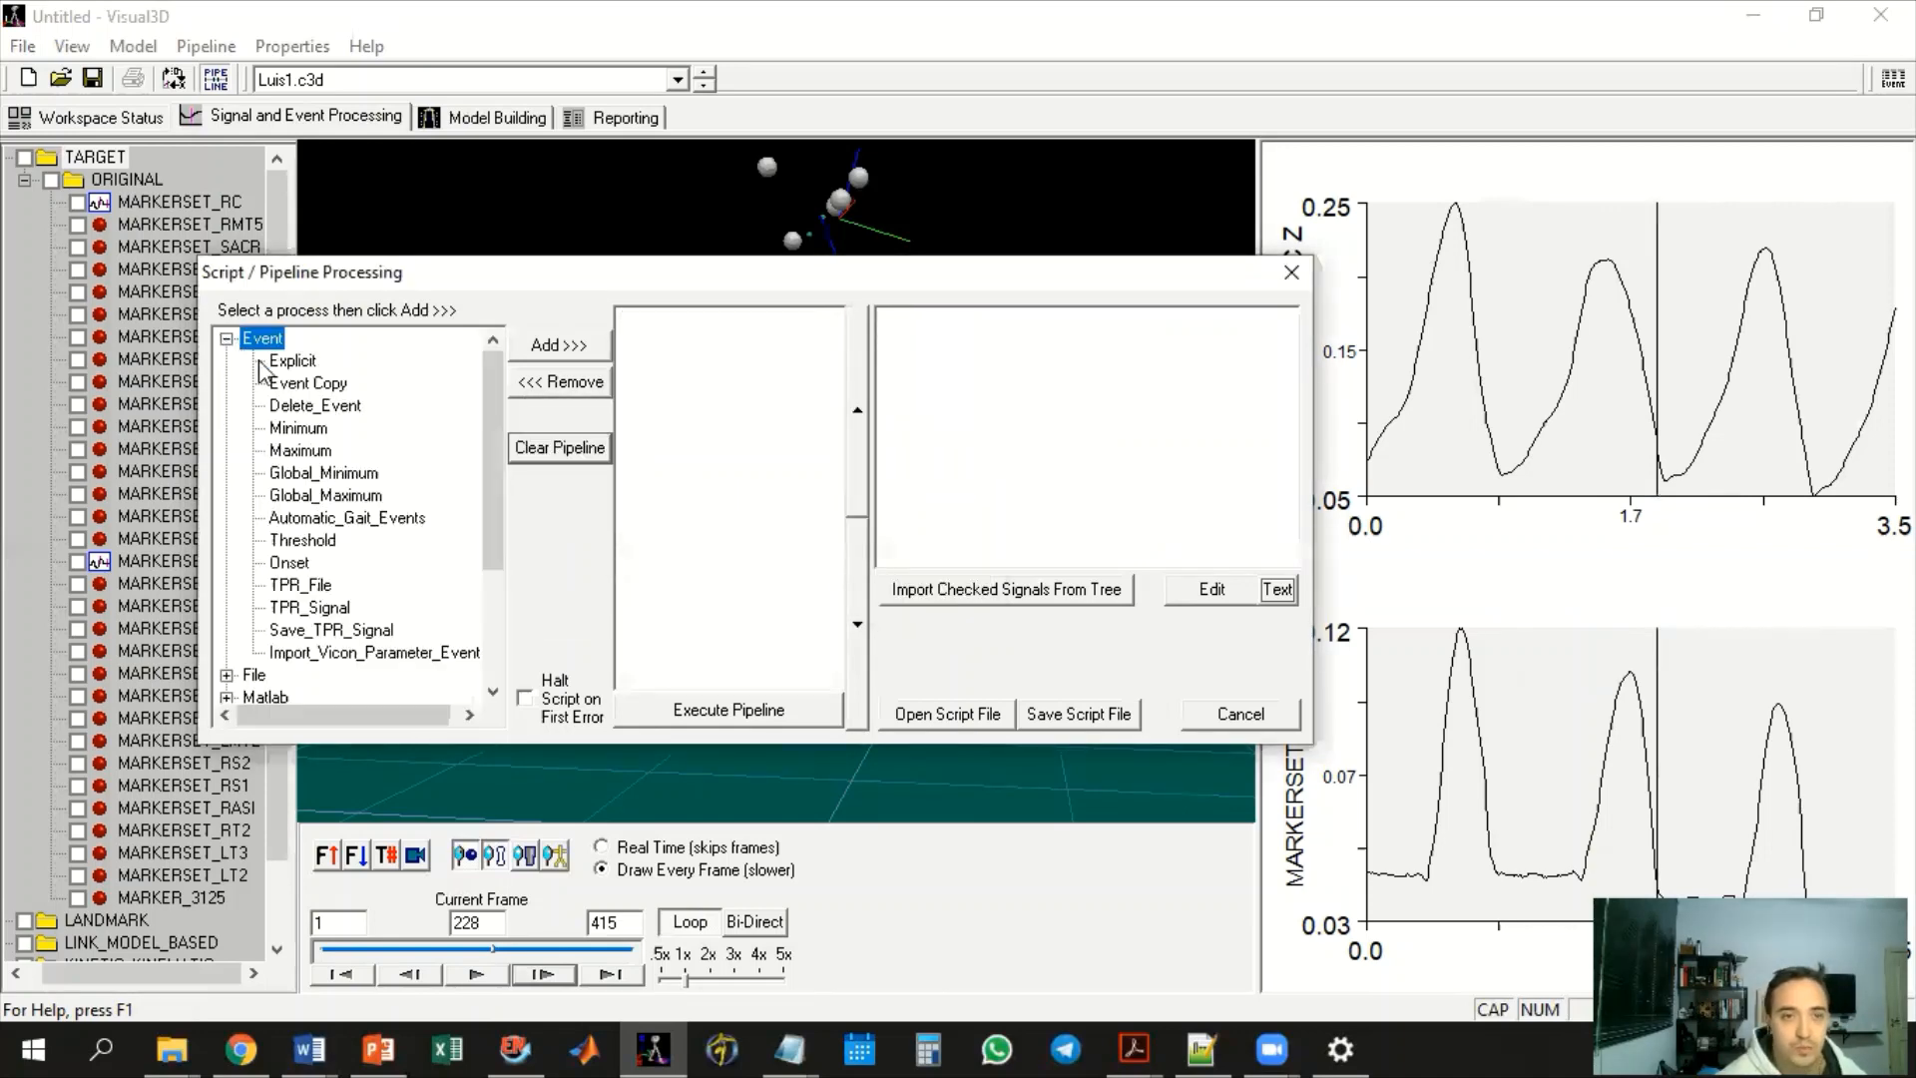
{"action": "left_click", "coordinate": [291, 361]}
{"action": "left_click", "coordinate": [599, 341]}
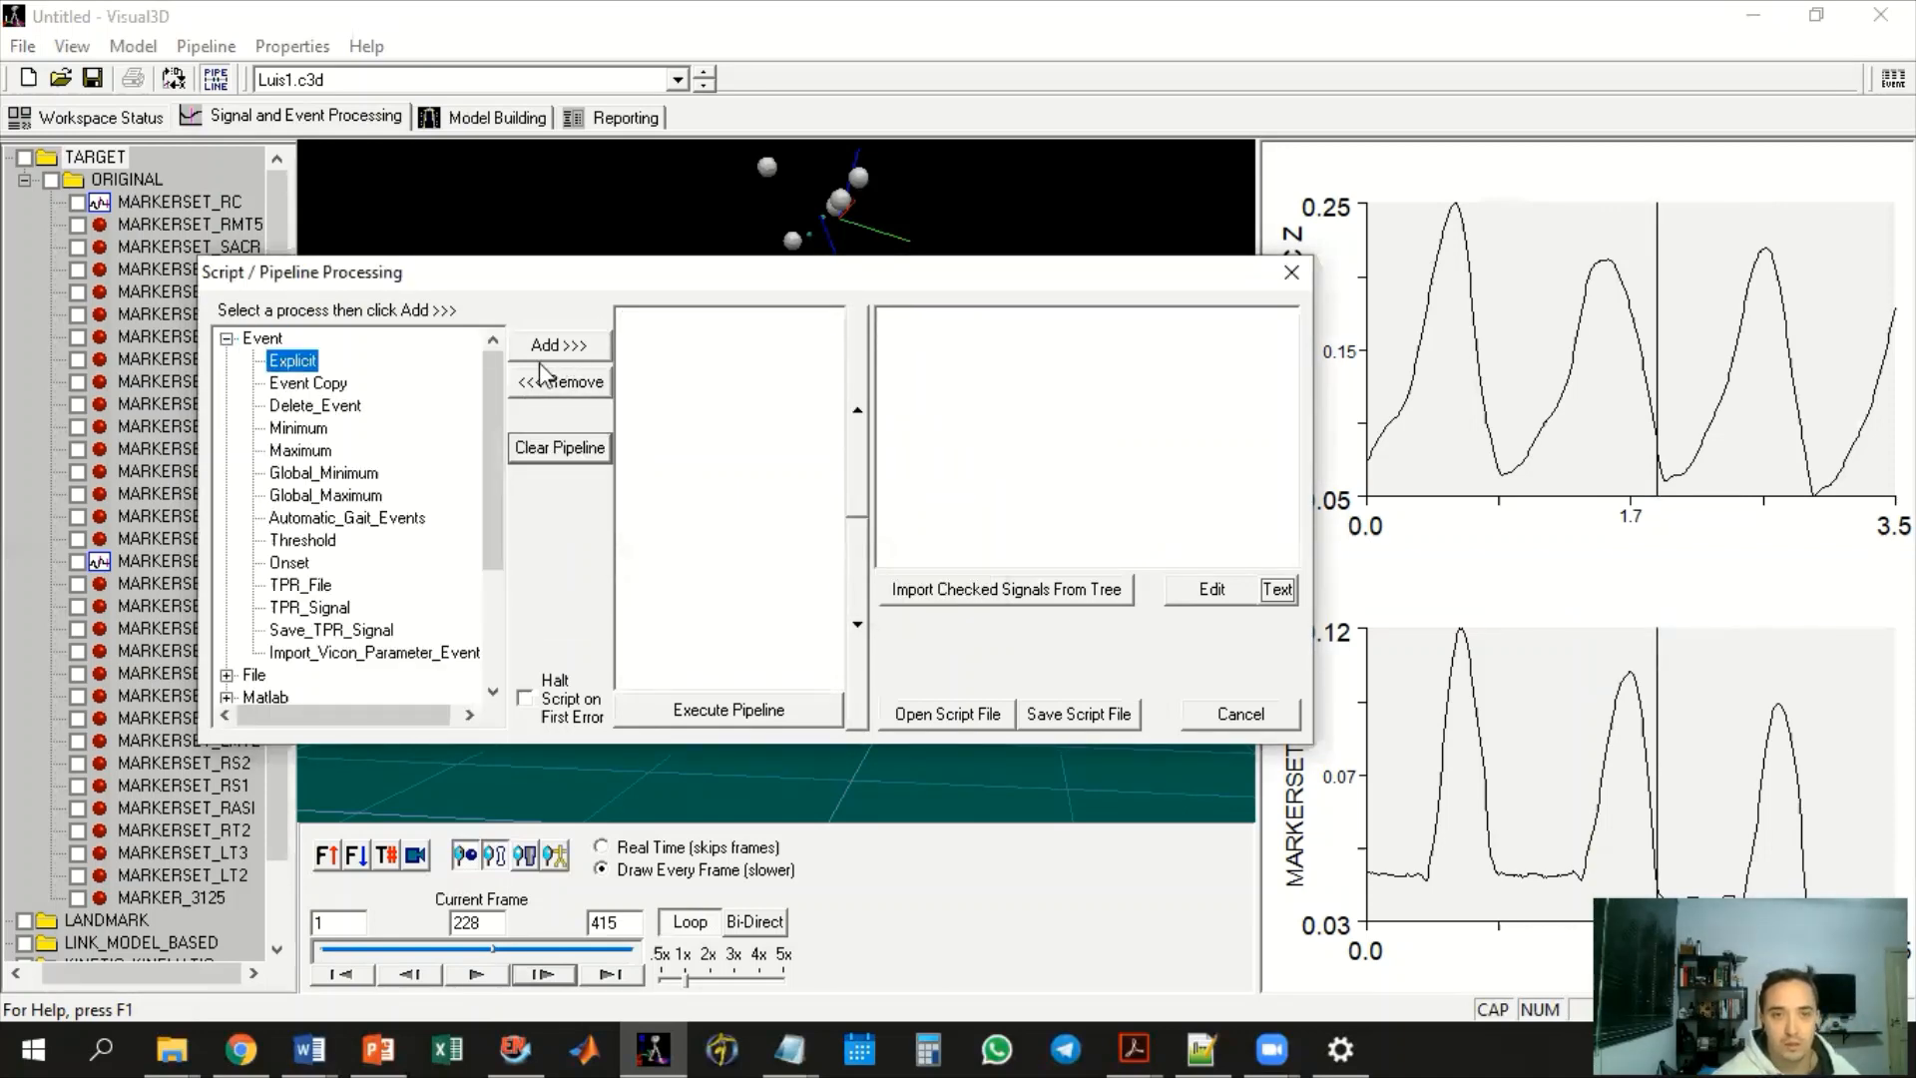
{"action": "left_click", "coordinate": [576, 352]}
{"action": "left_click", "coordinate": [576, 352]}
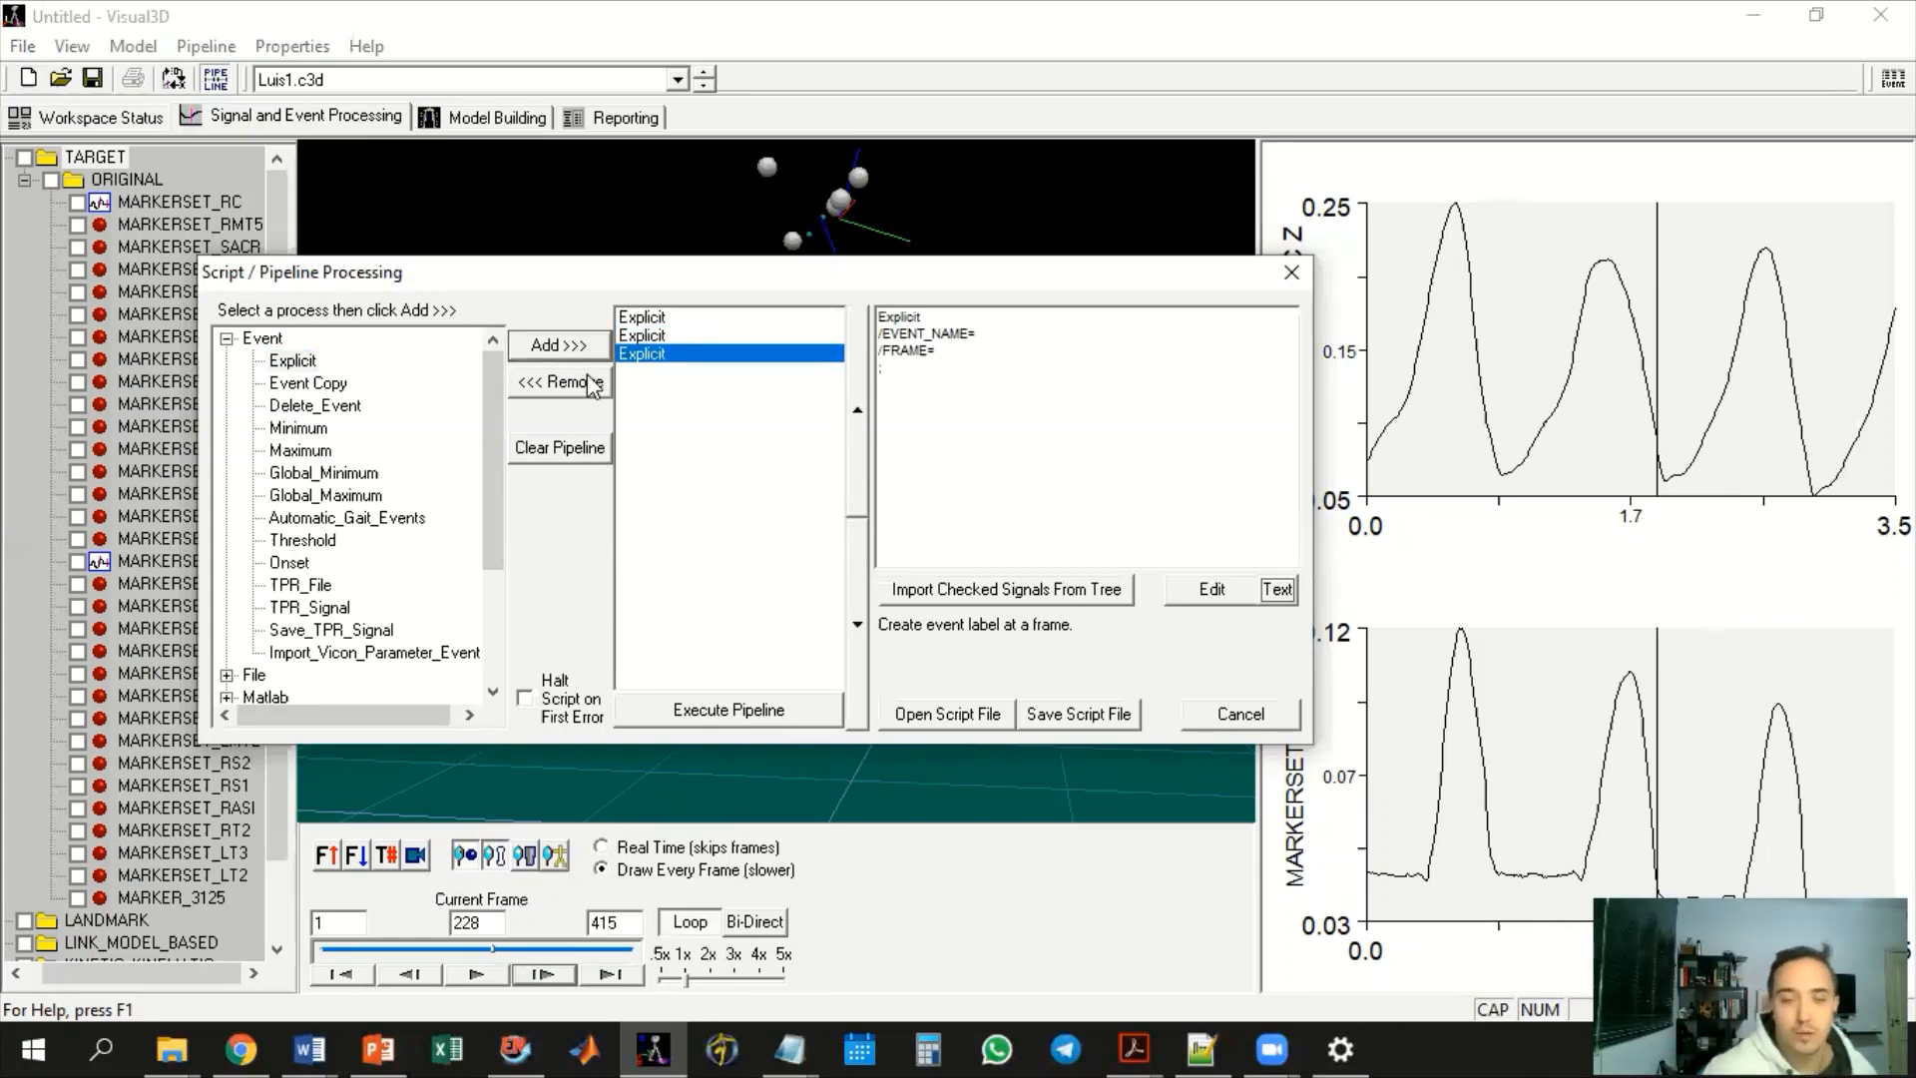
Define the first Explicit command as event RHS at frame 100
{"action": "left_click", "coordinate": [663, 321]}
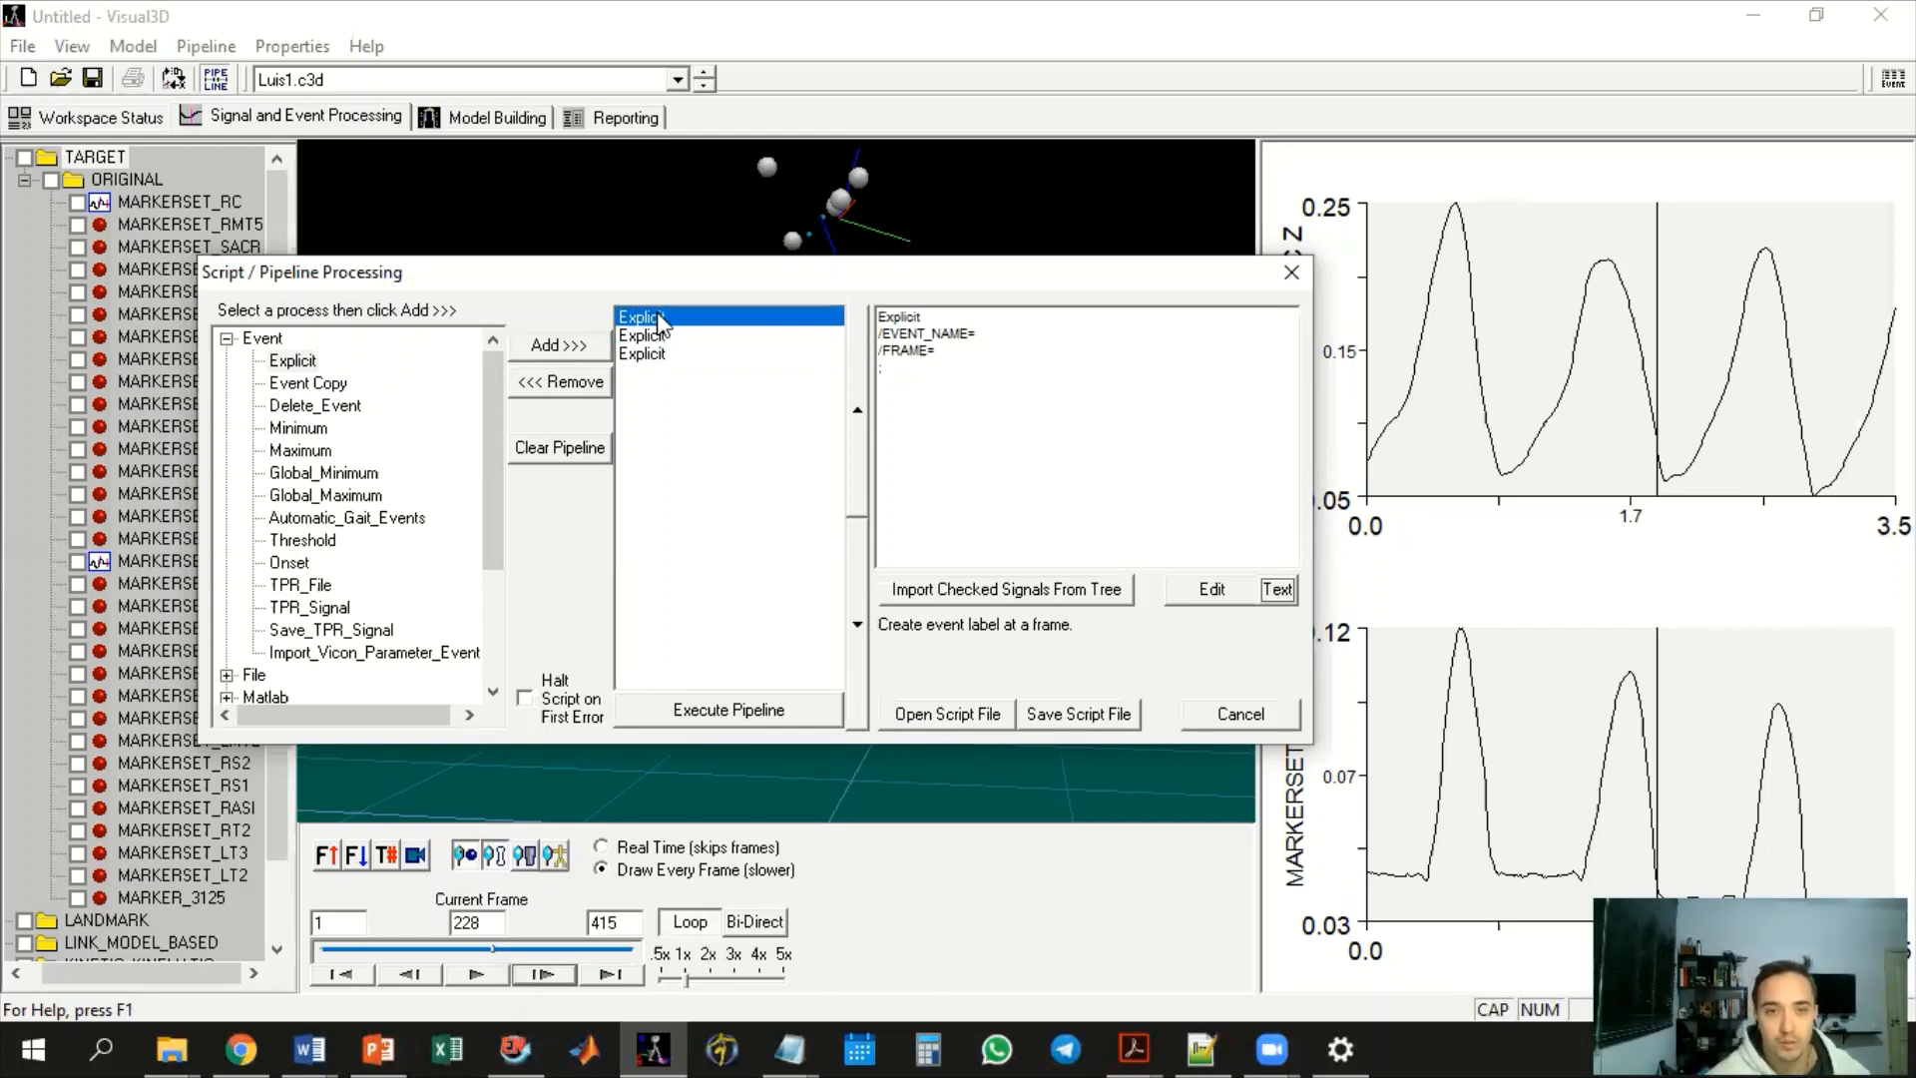
{"action": "double_click", "coordinate": [661, 320]}
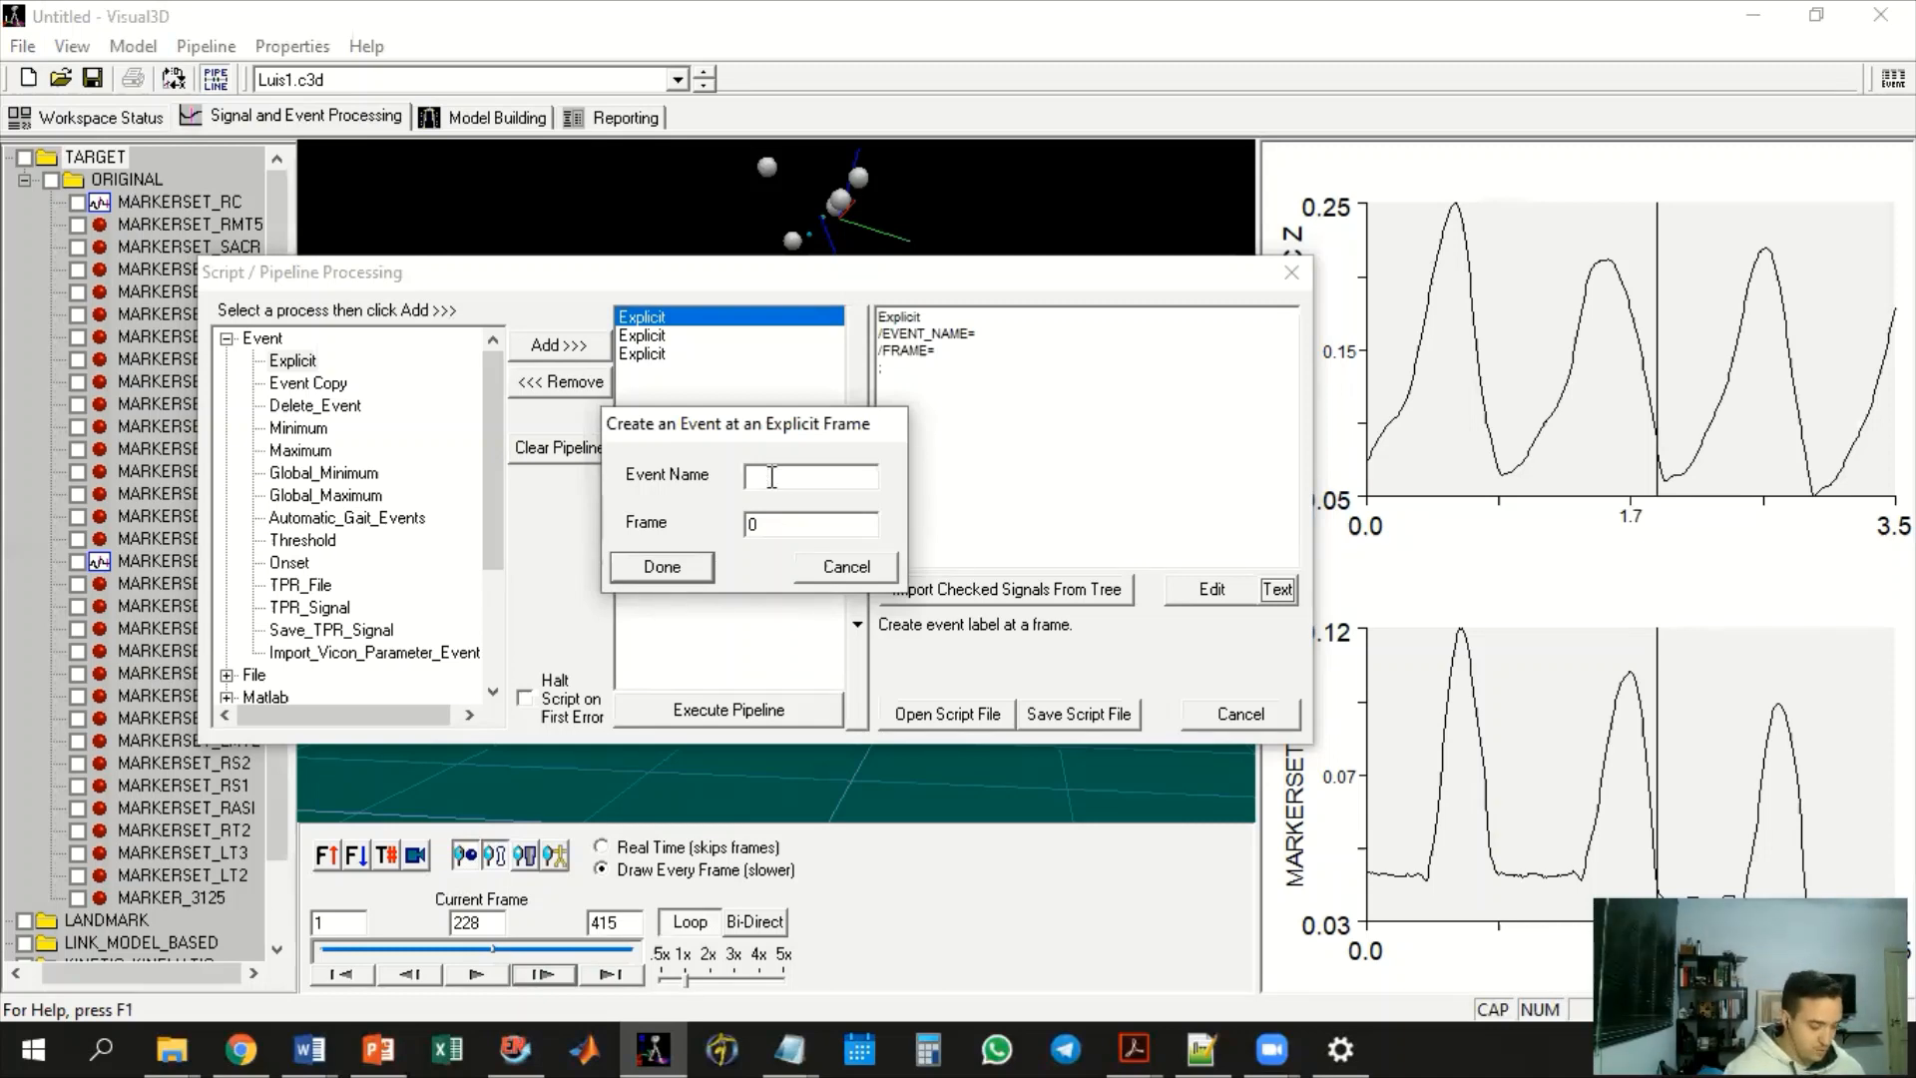
{"action": "type", "text": "RHS"}
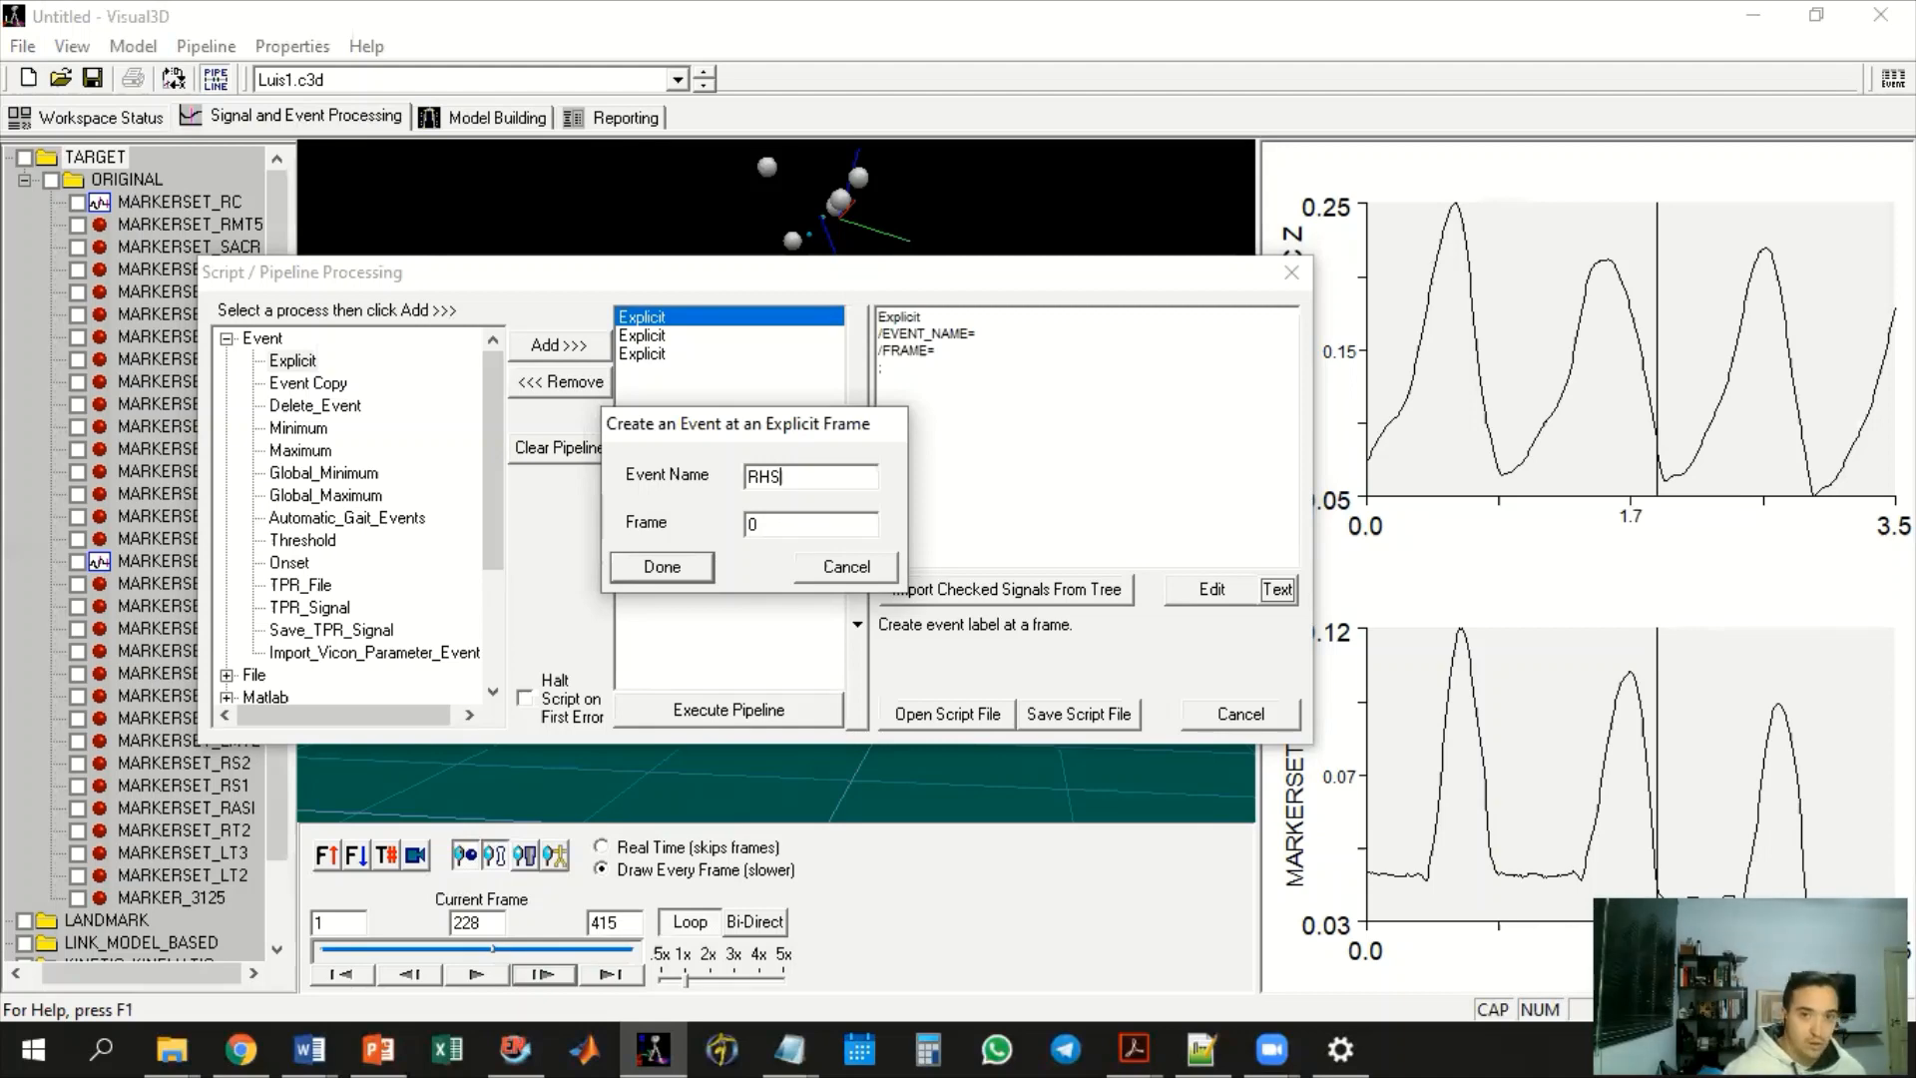
{"action": "key", "text": "Tab"}
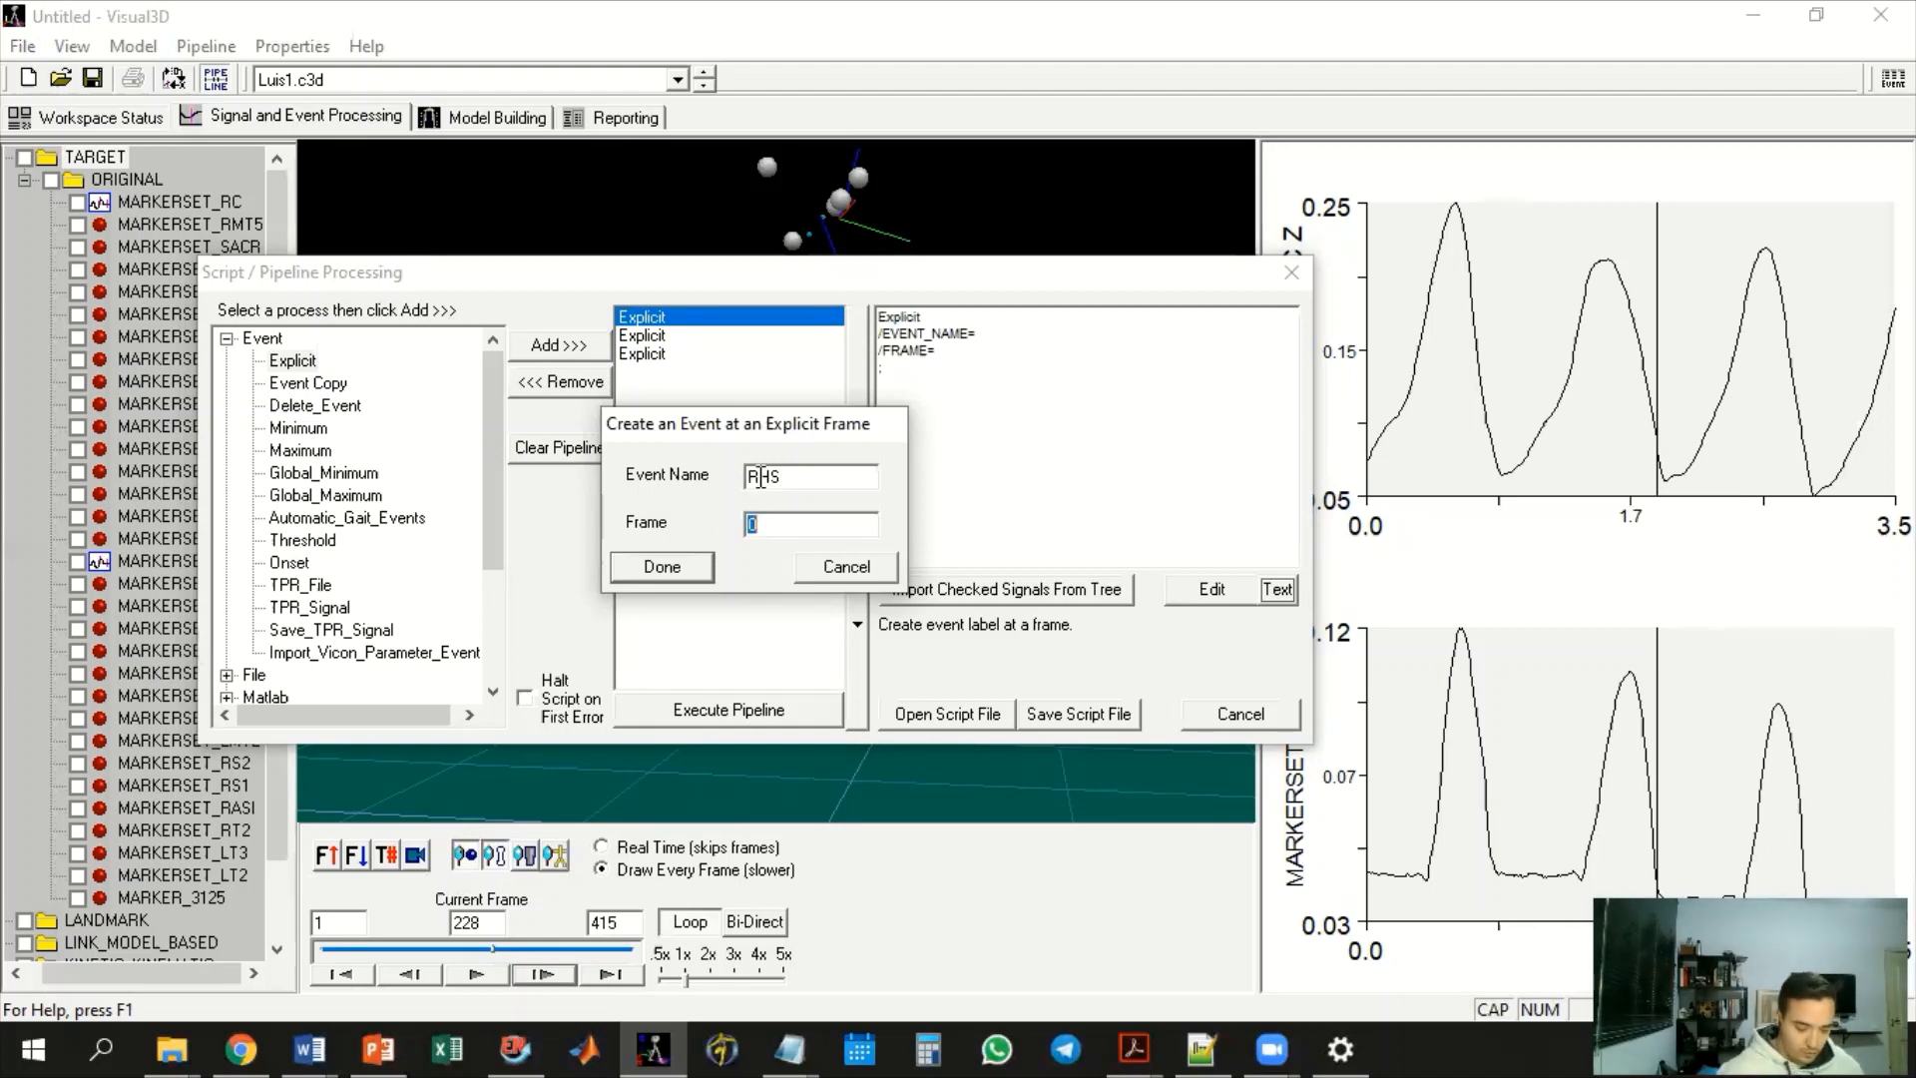
{"action": "left_click", "coordinate": [663, 566]}
Define the second Explicit command as event RTO at frame 170
{"action": "double_click", "coordinate": [659, 338]}
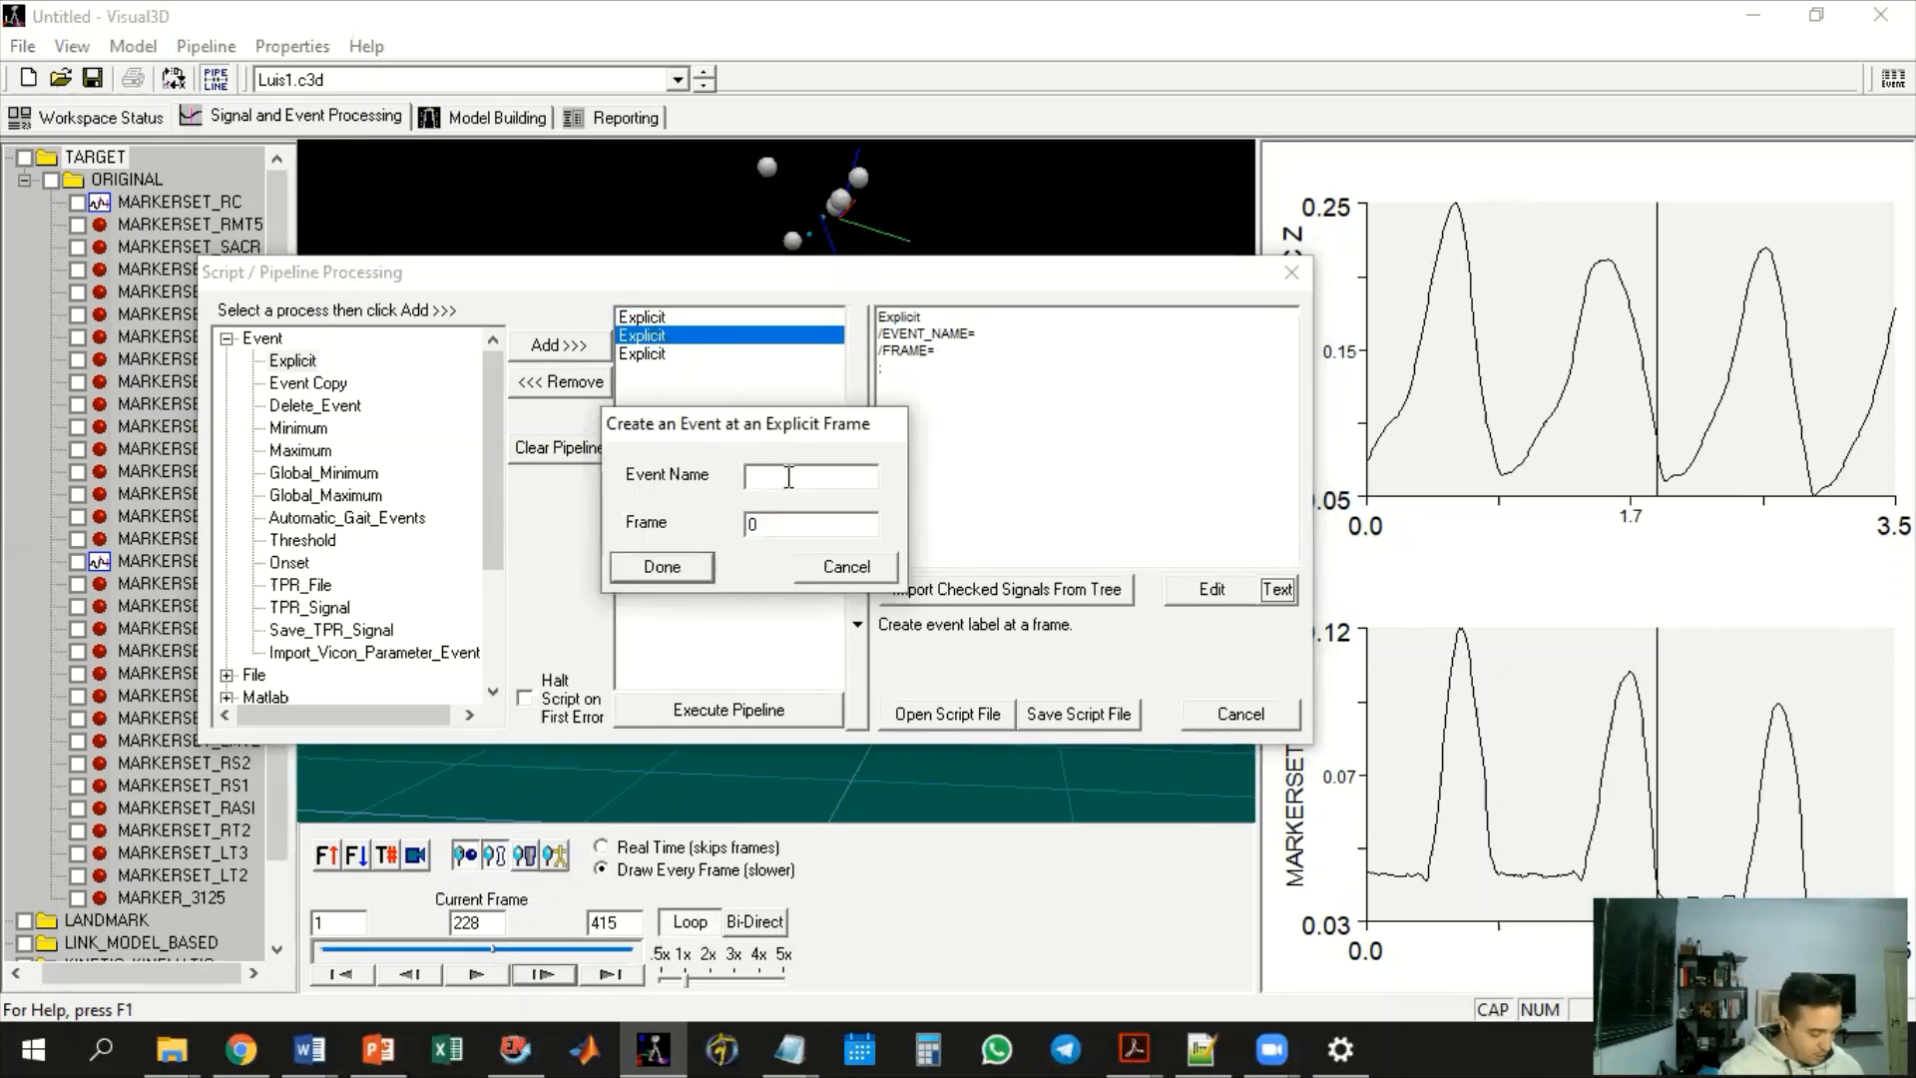
{"action": "key", "text": "Tab"}
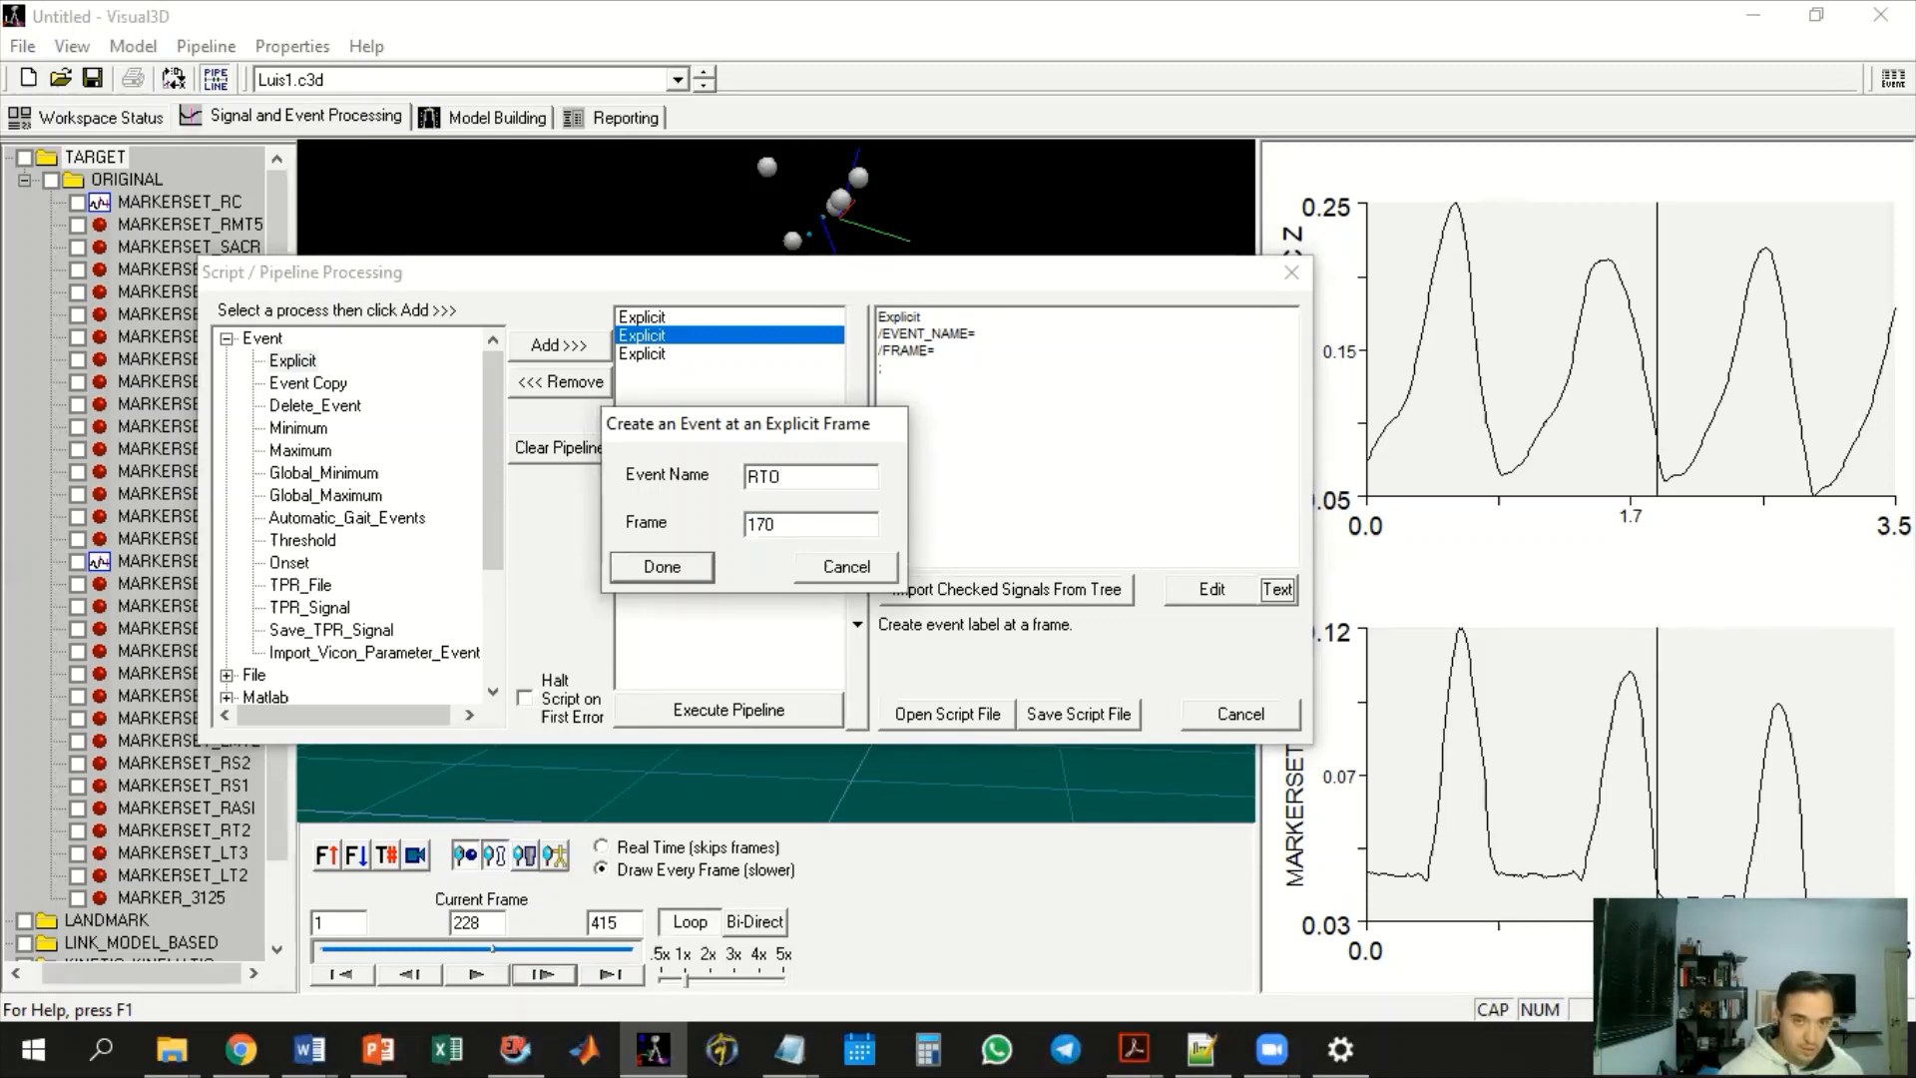
{"action": "type", "text": "170"}
{"action": "left_click", "coordinate": [689, 566]}
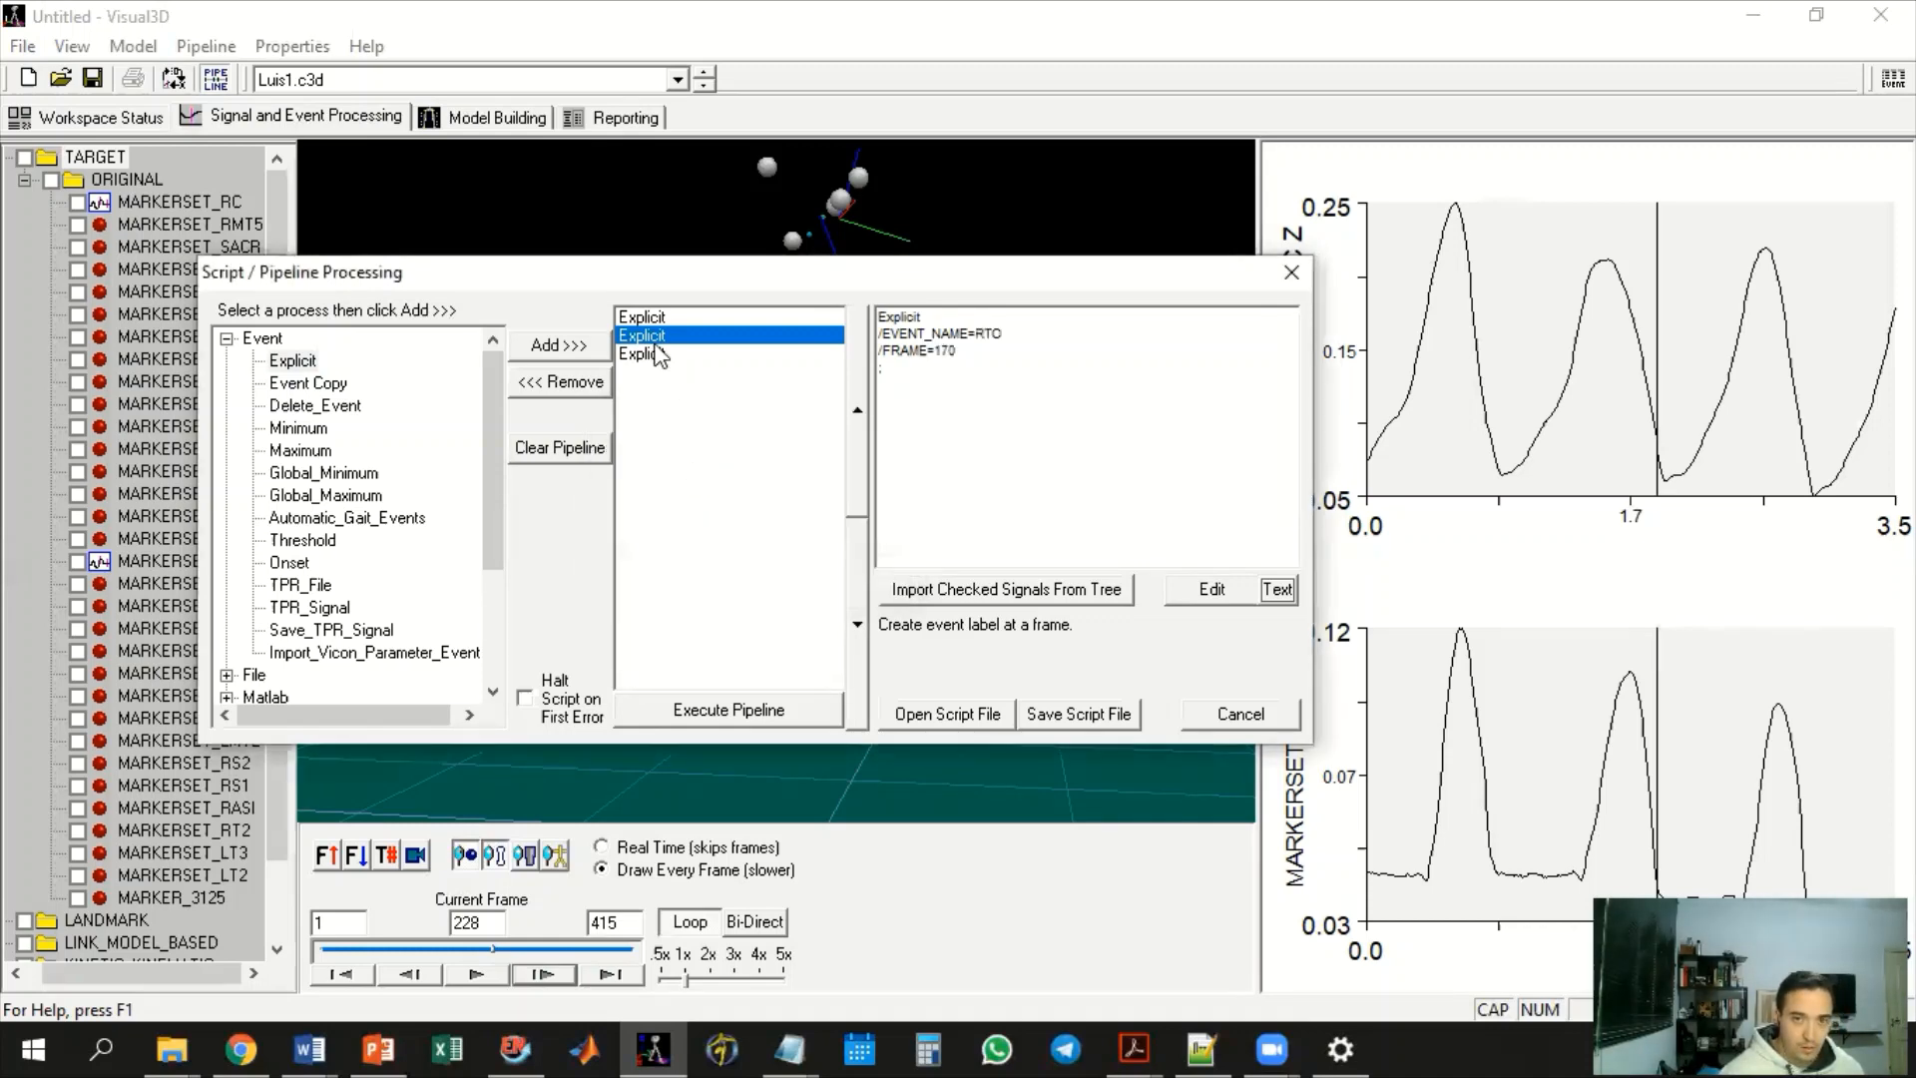
{"action": "double_click", "coordinate": [654, 344]}
{"action": "left_click", "coordinate": [666, 572]}
Define the third Explicit command as event RHS at frame 228
{"action": "double_click", "coordinate": [659, 355]}
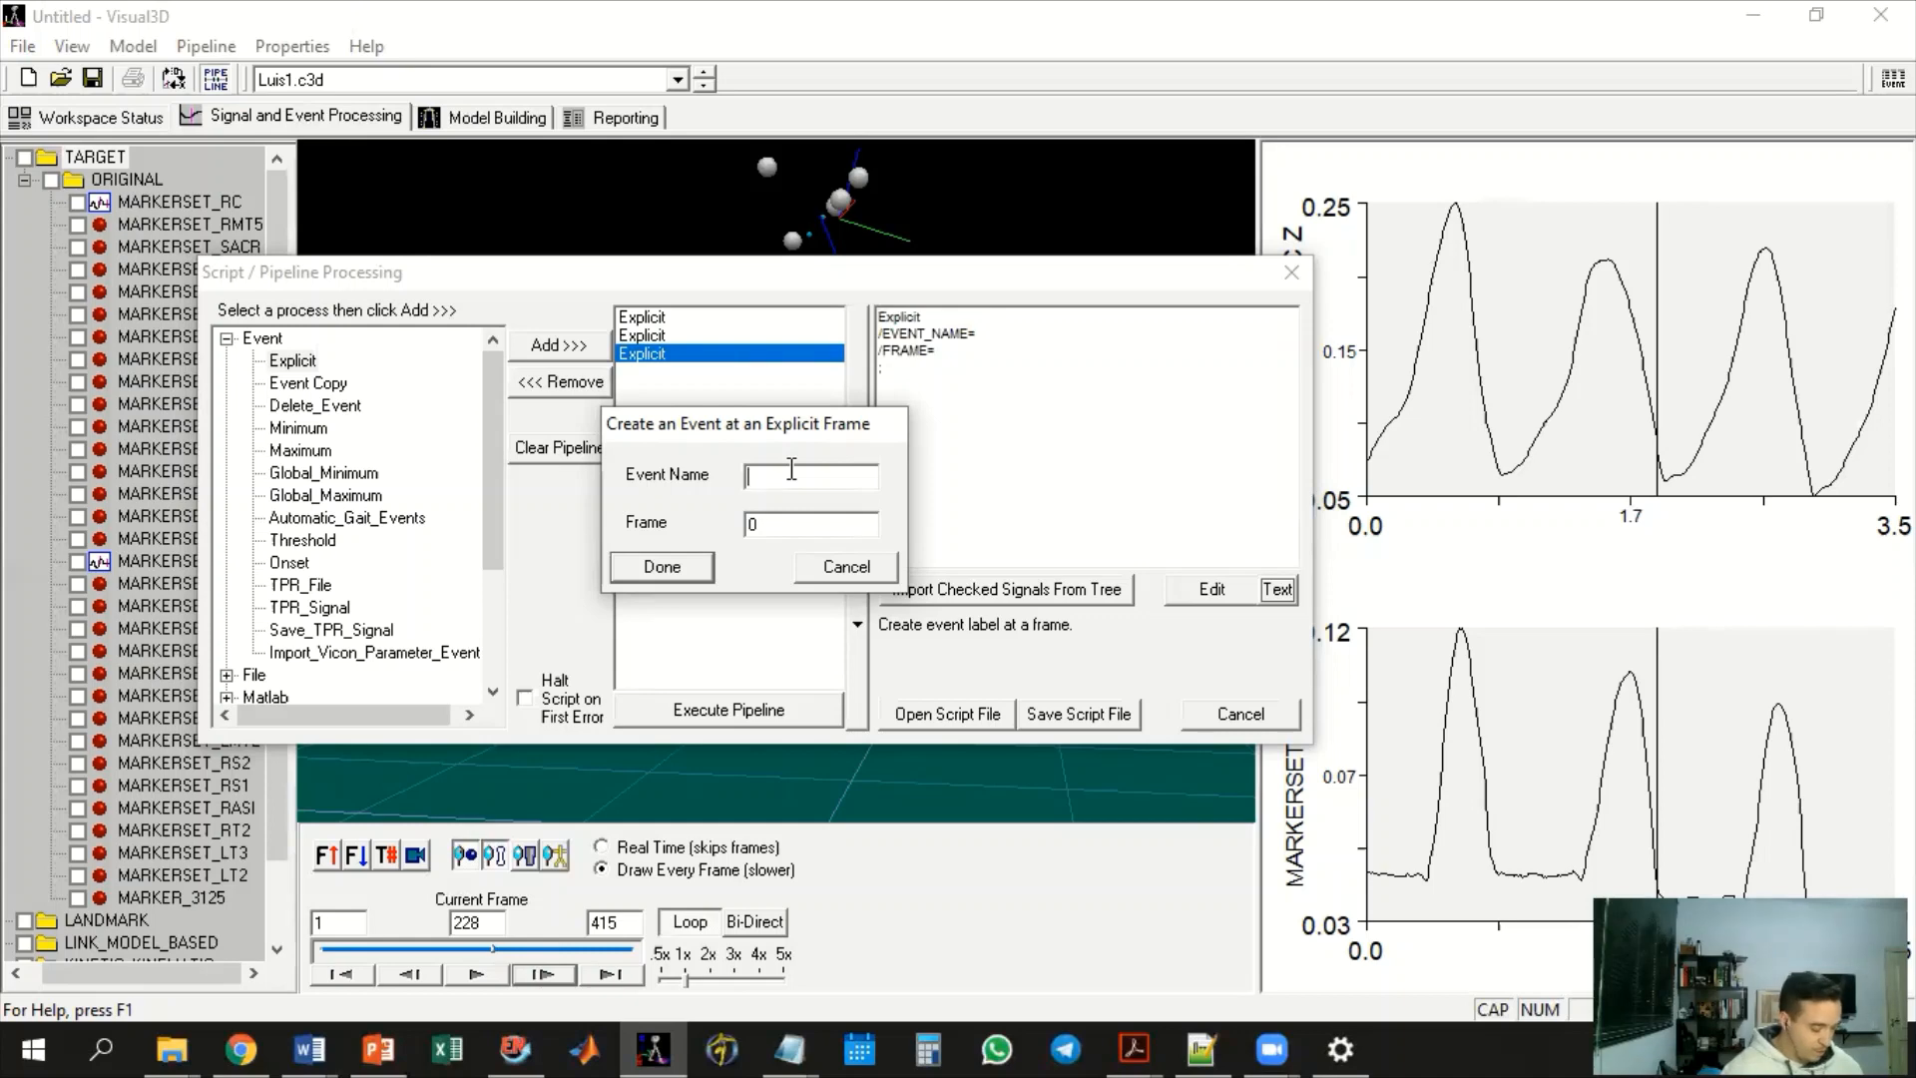
{"action": "type", "text": "R"}
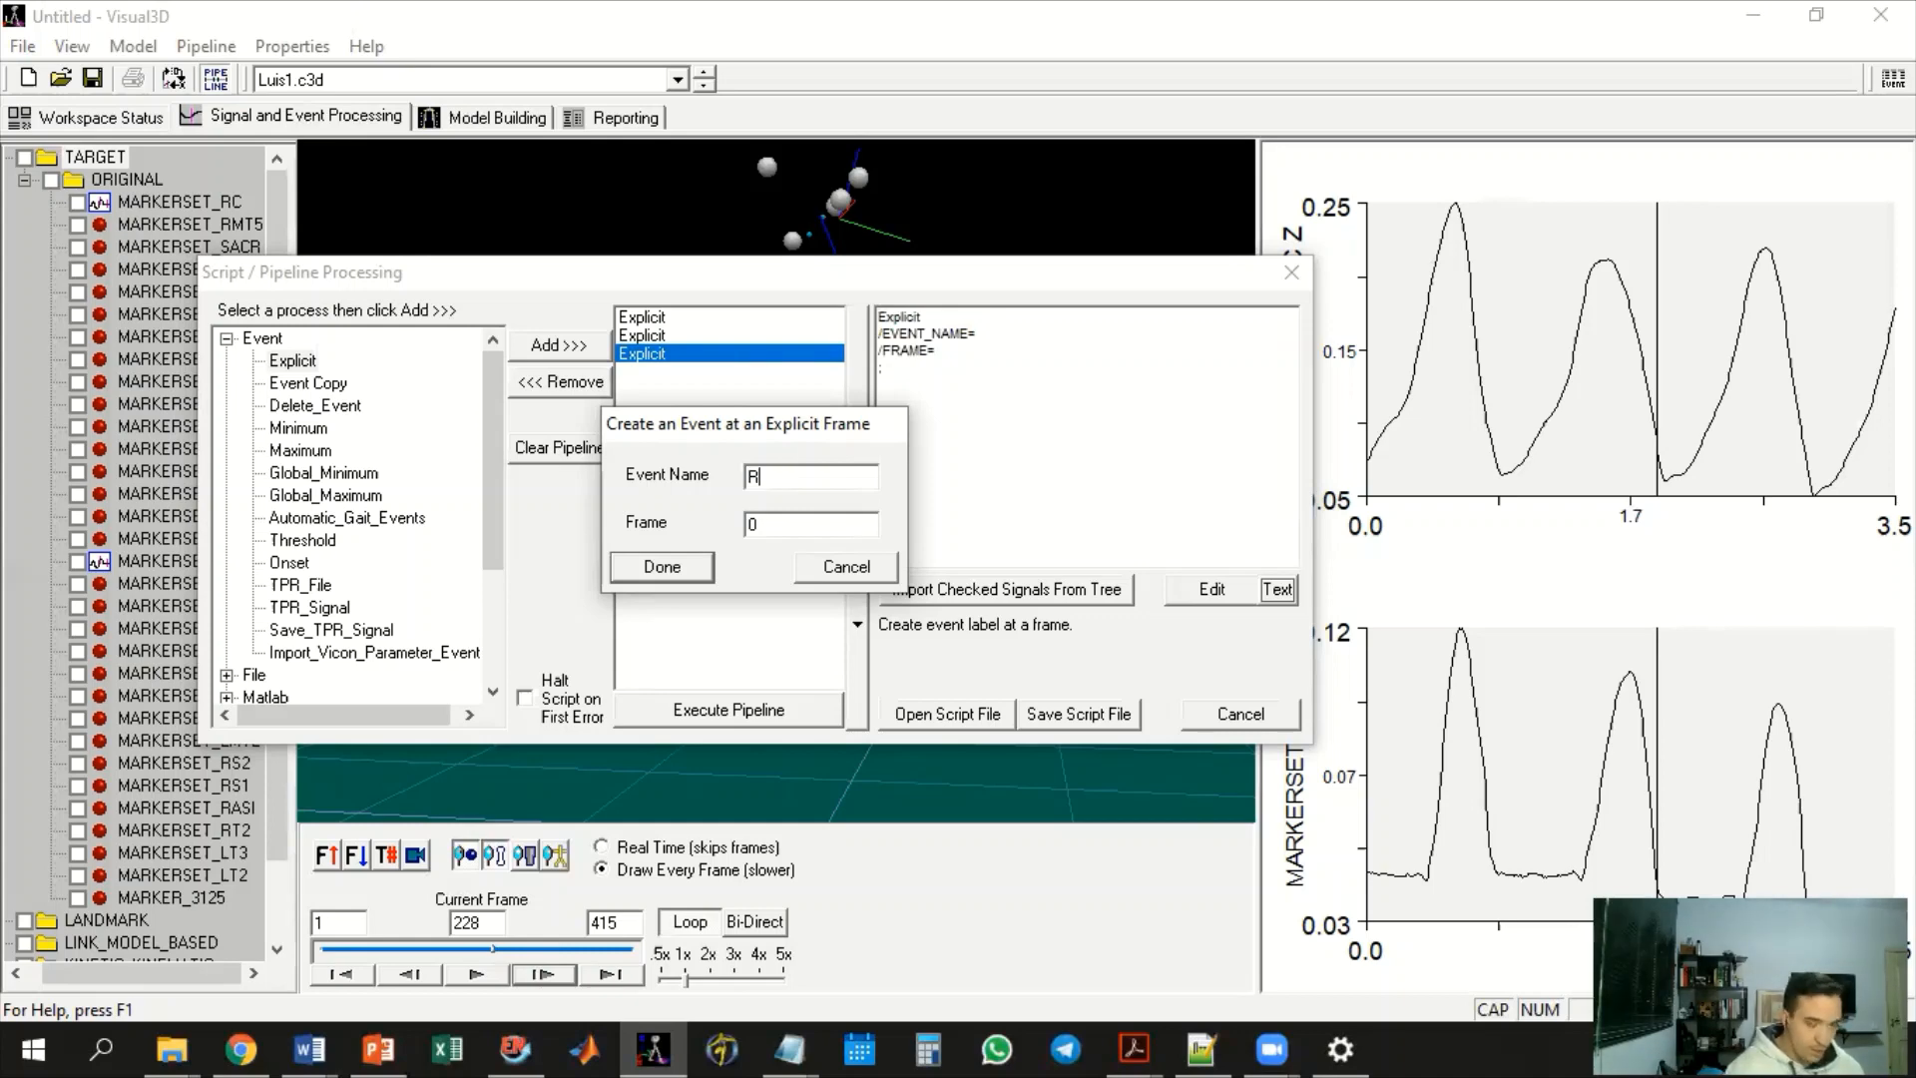
{"action": "type", "text": "HS"}
{"action": "key", "text": "Tab"}
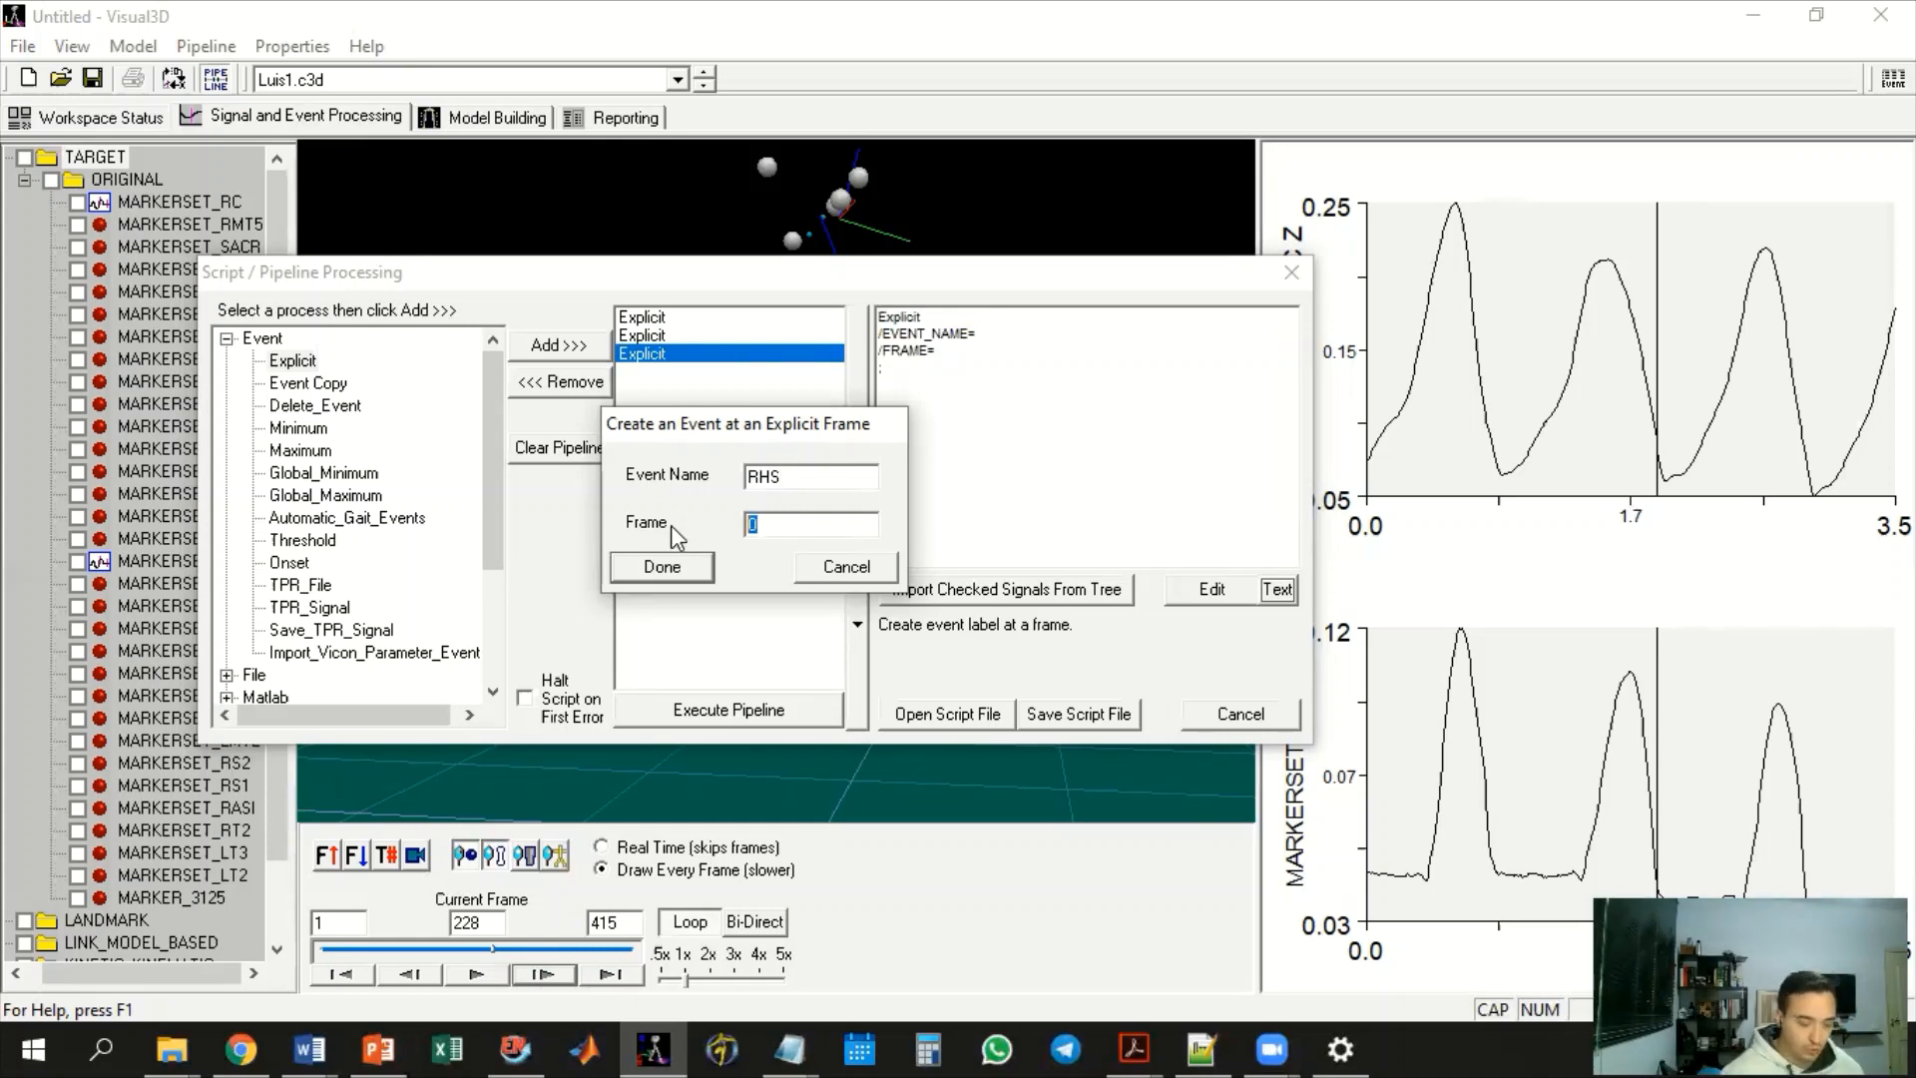
{"action": "type", "text": "228"}
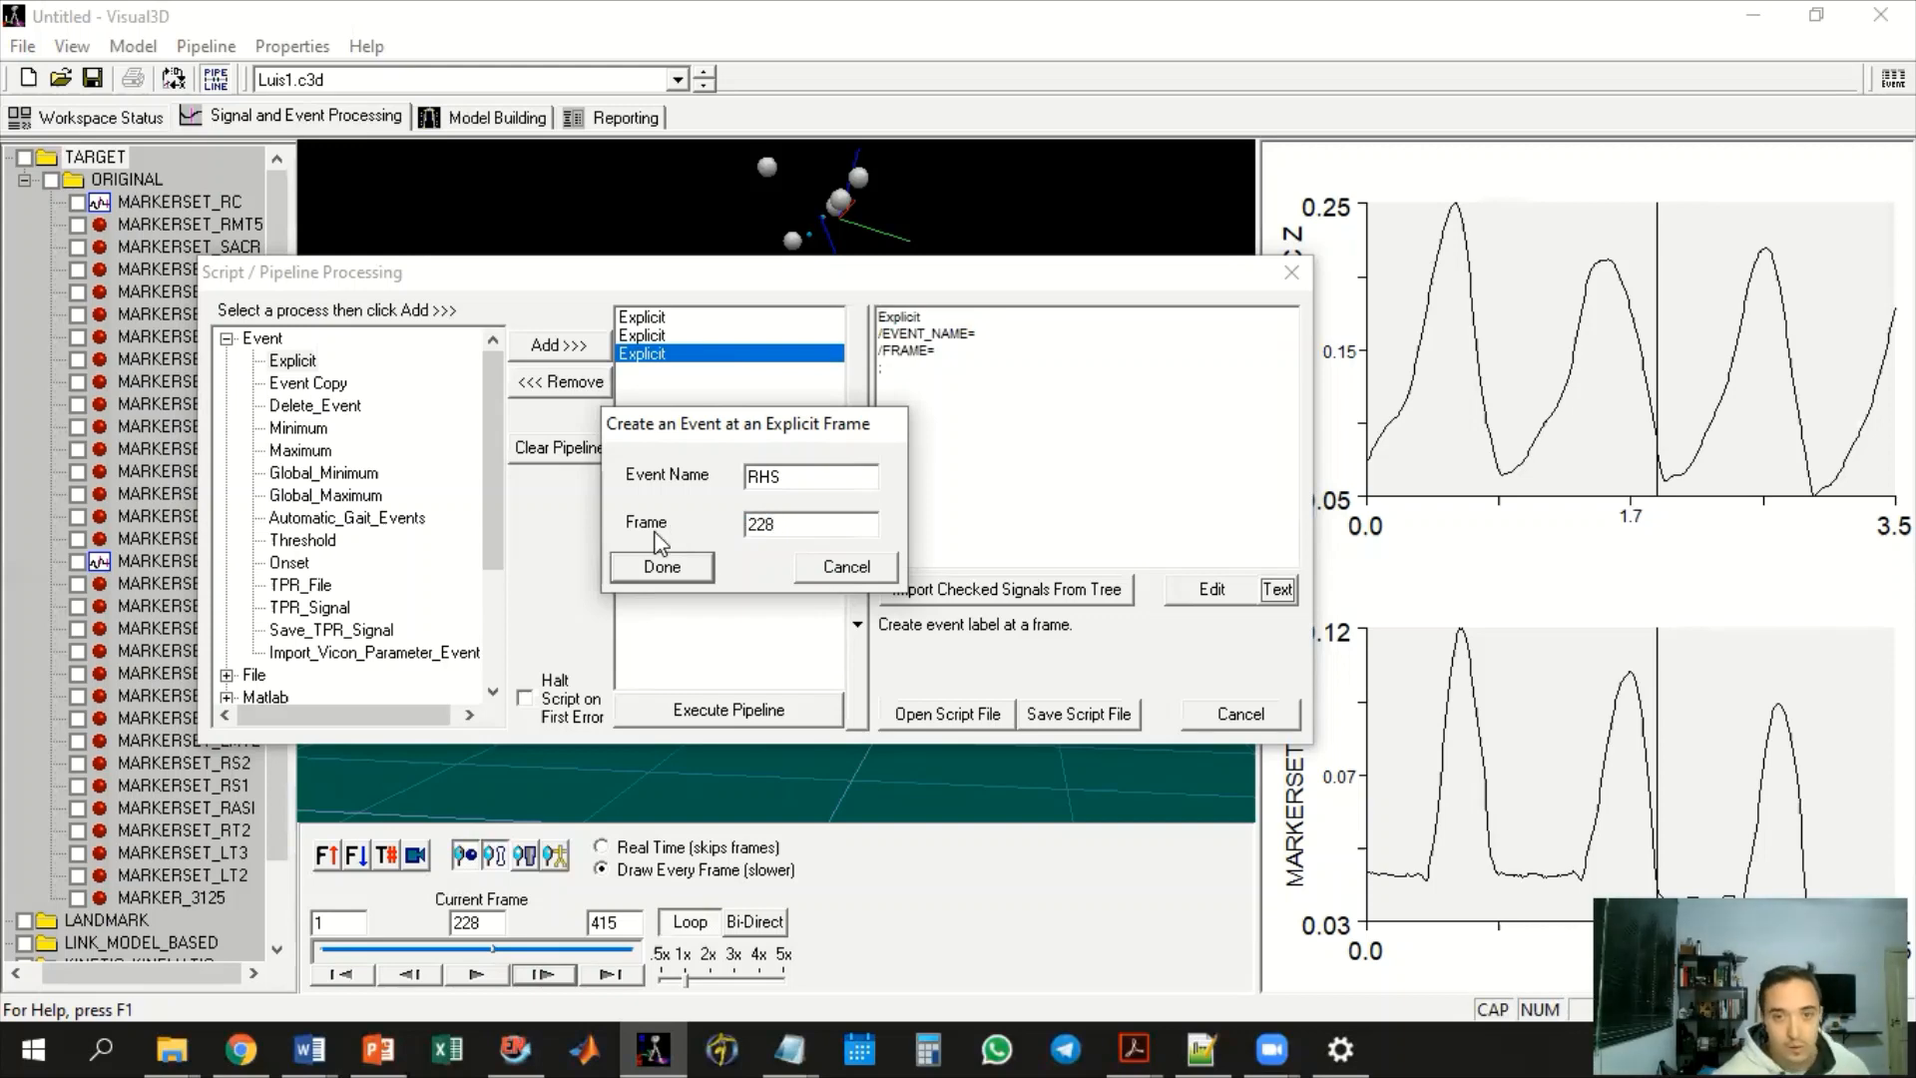
{"action": "left_click", "coordinate": [666, 571]}
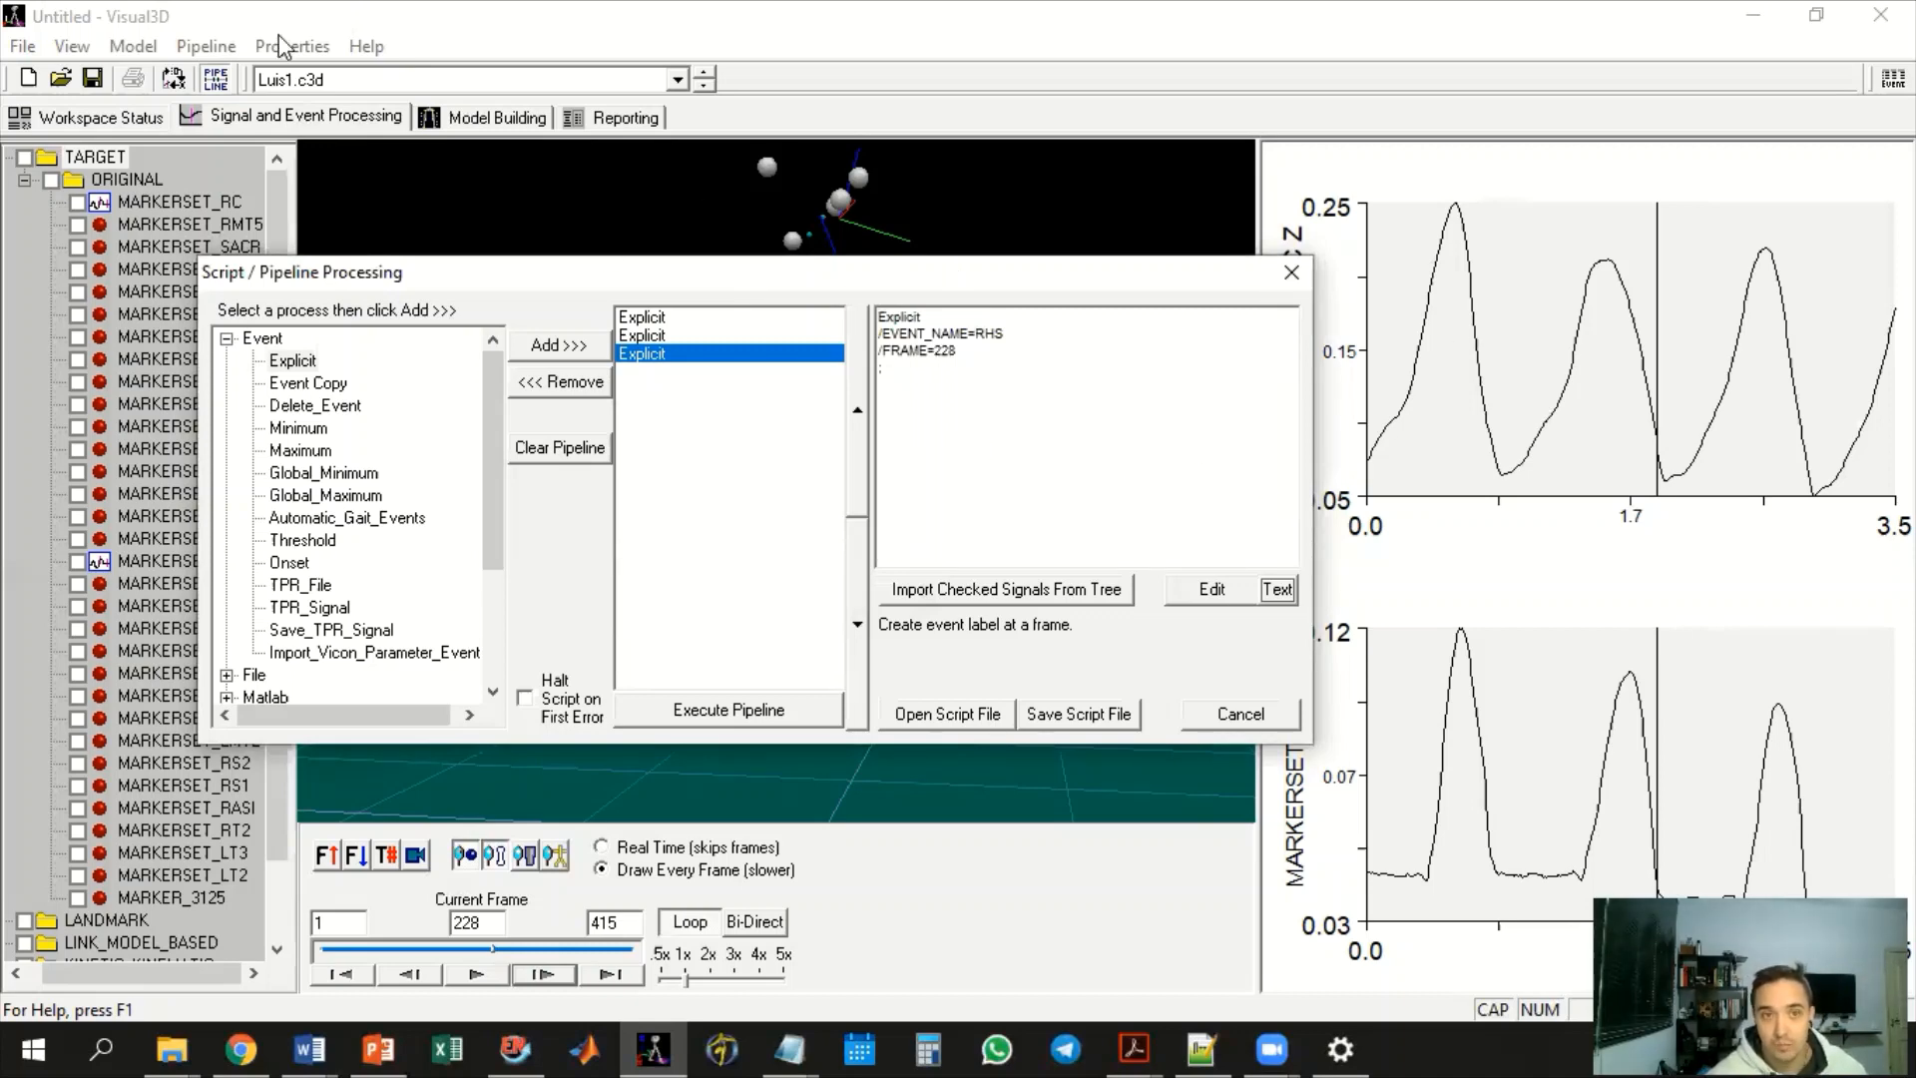
Save the event pipeline as script LUIS1_CICLOS in the aula_v3d folder and execute it on the Luis1.c3d trial
{"action": "left_click", "coordinate": [1092, 717]}
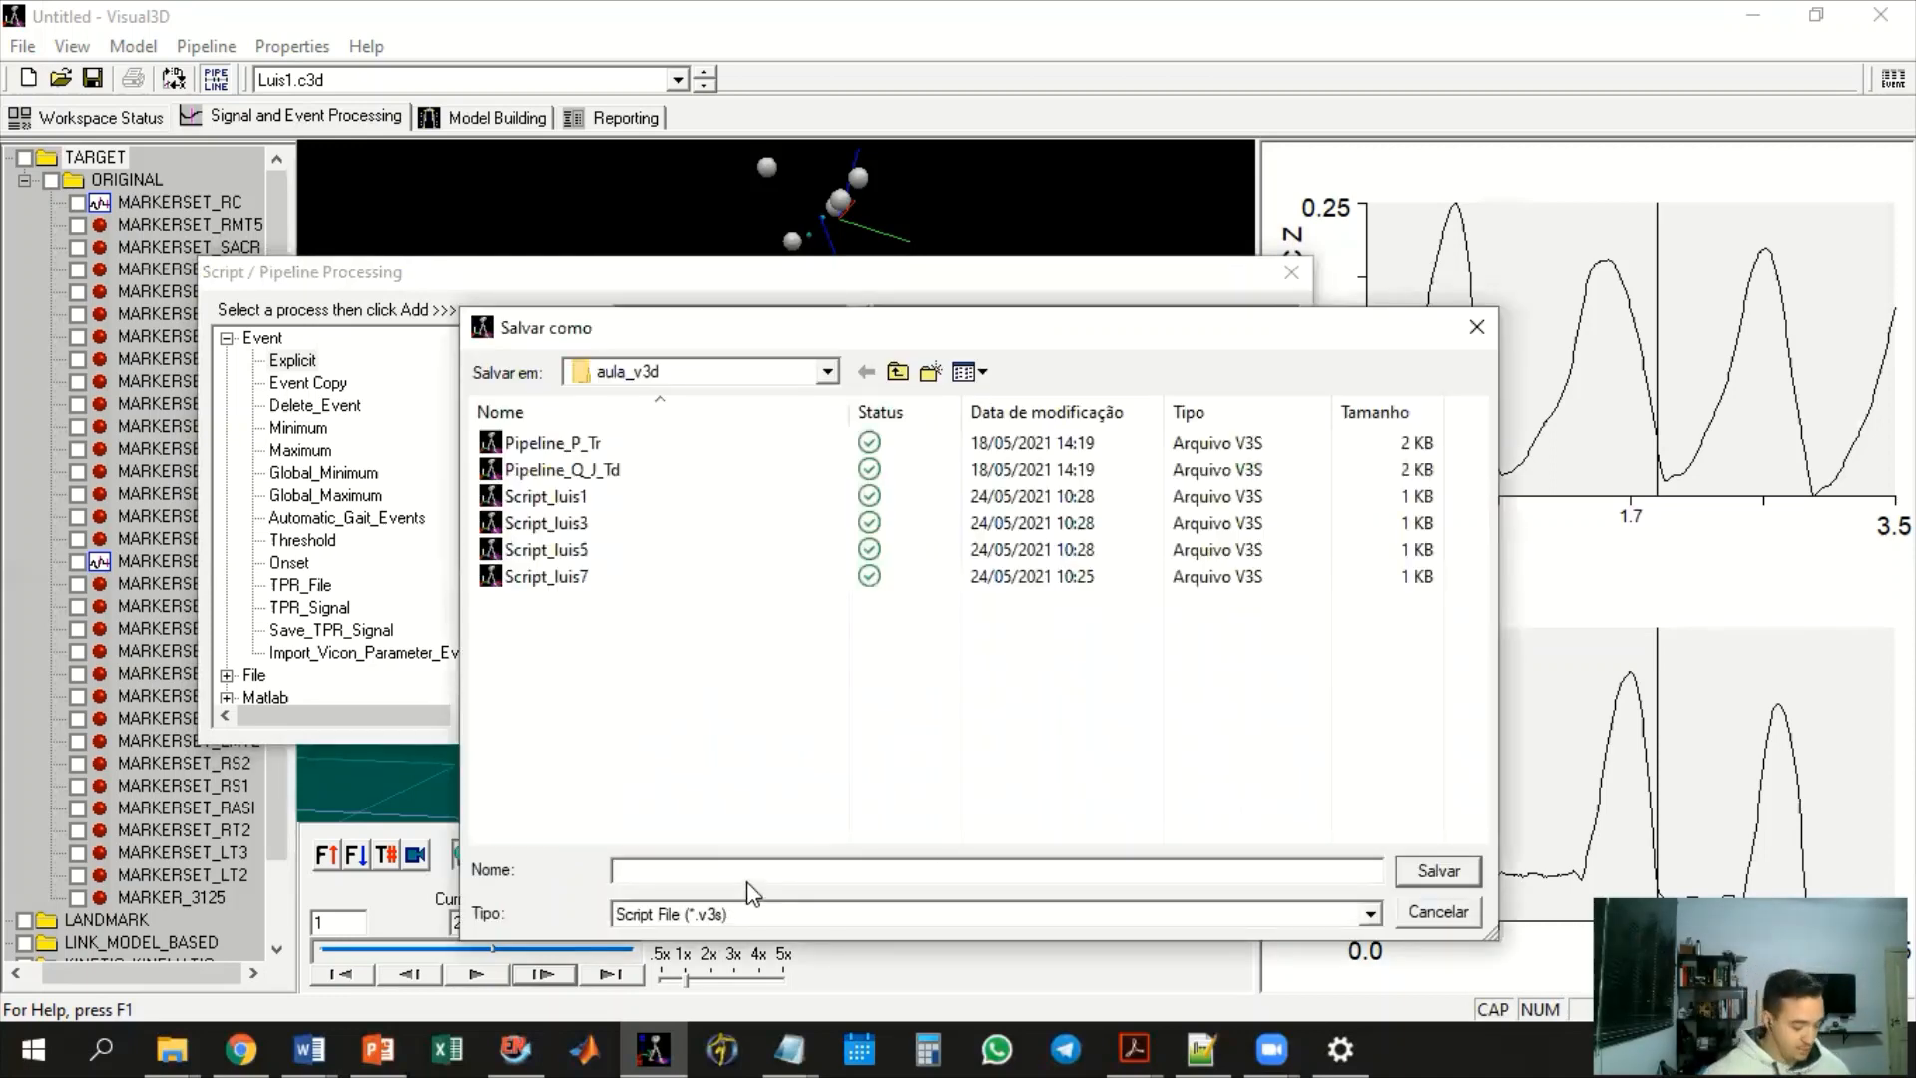
{"action": "type", "text": "F"}
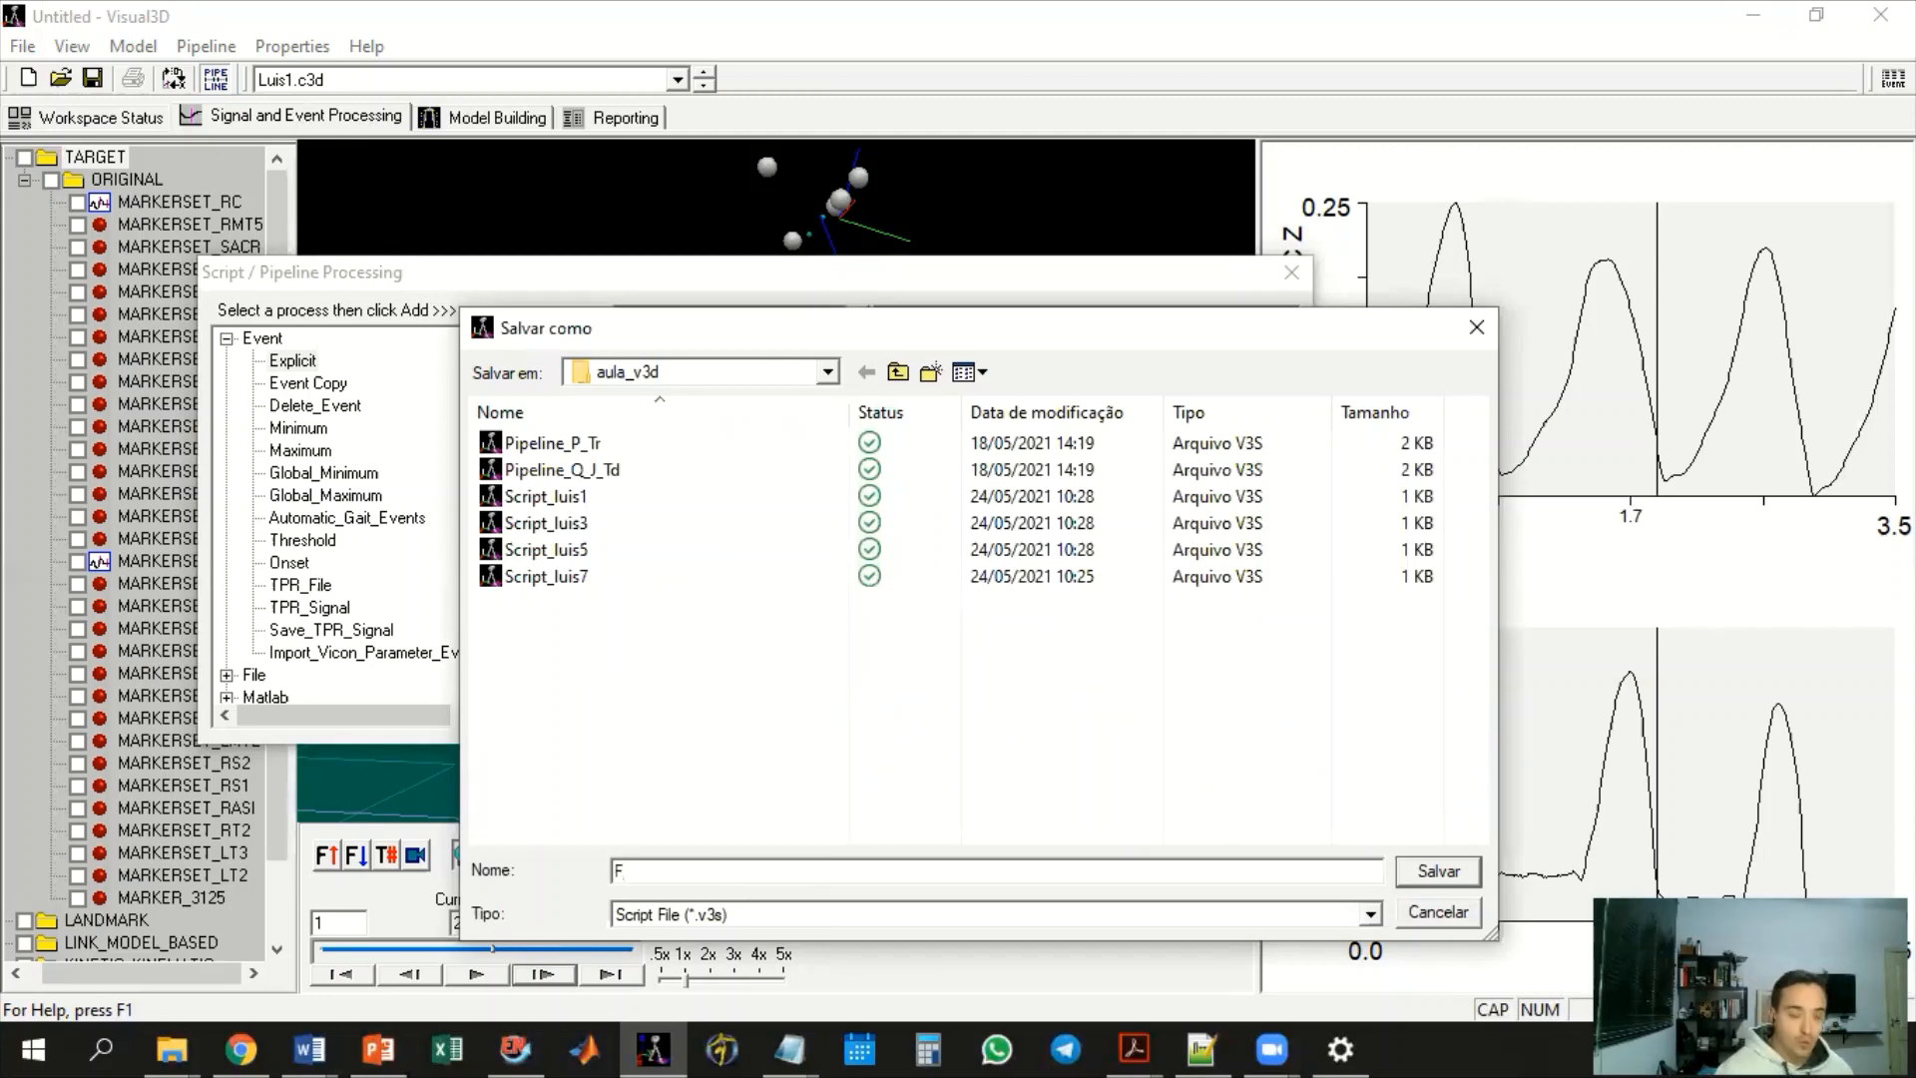
{"action": "type", "text": "LUIS1"}
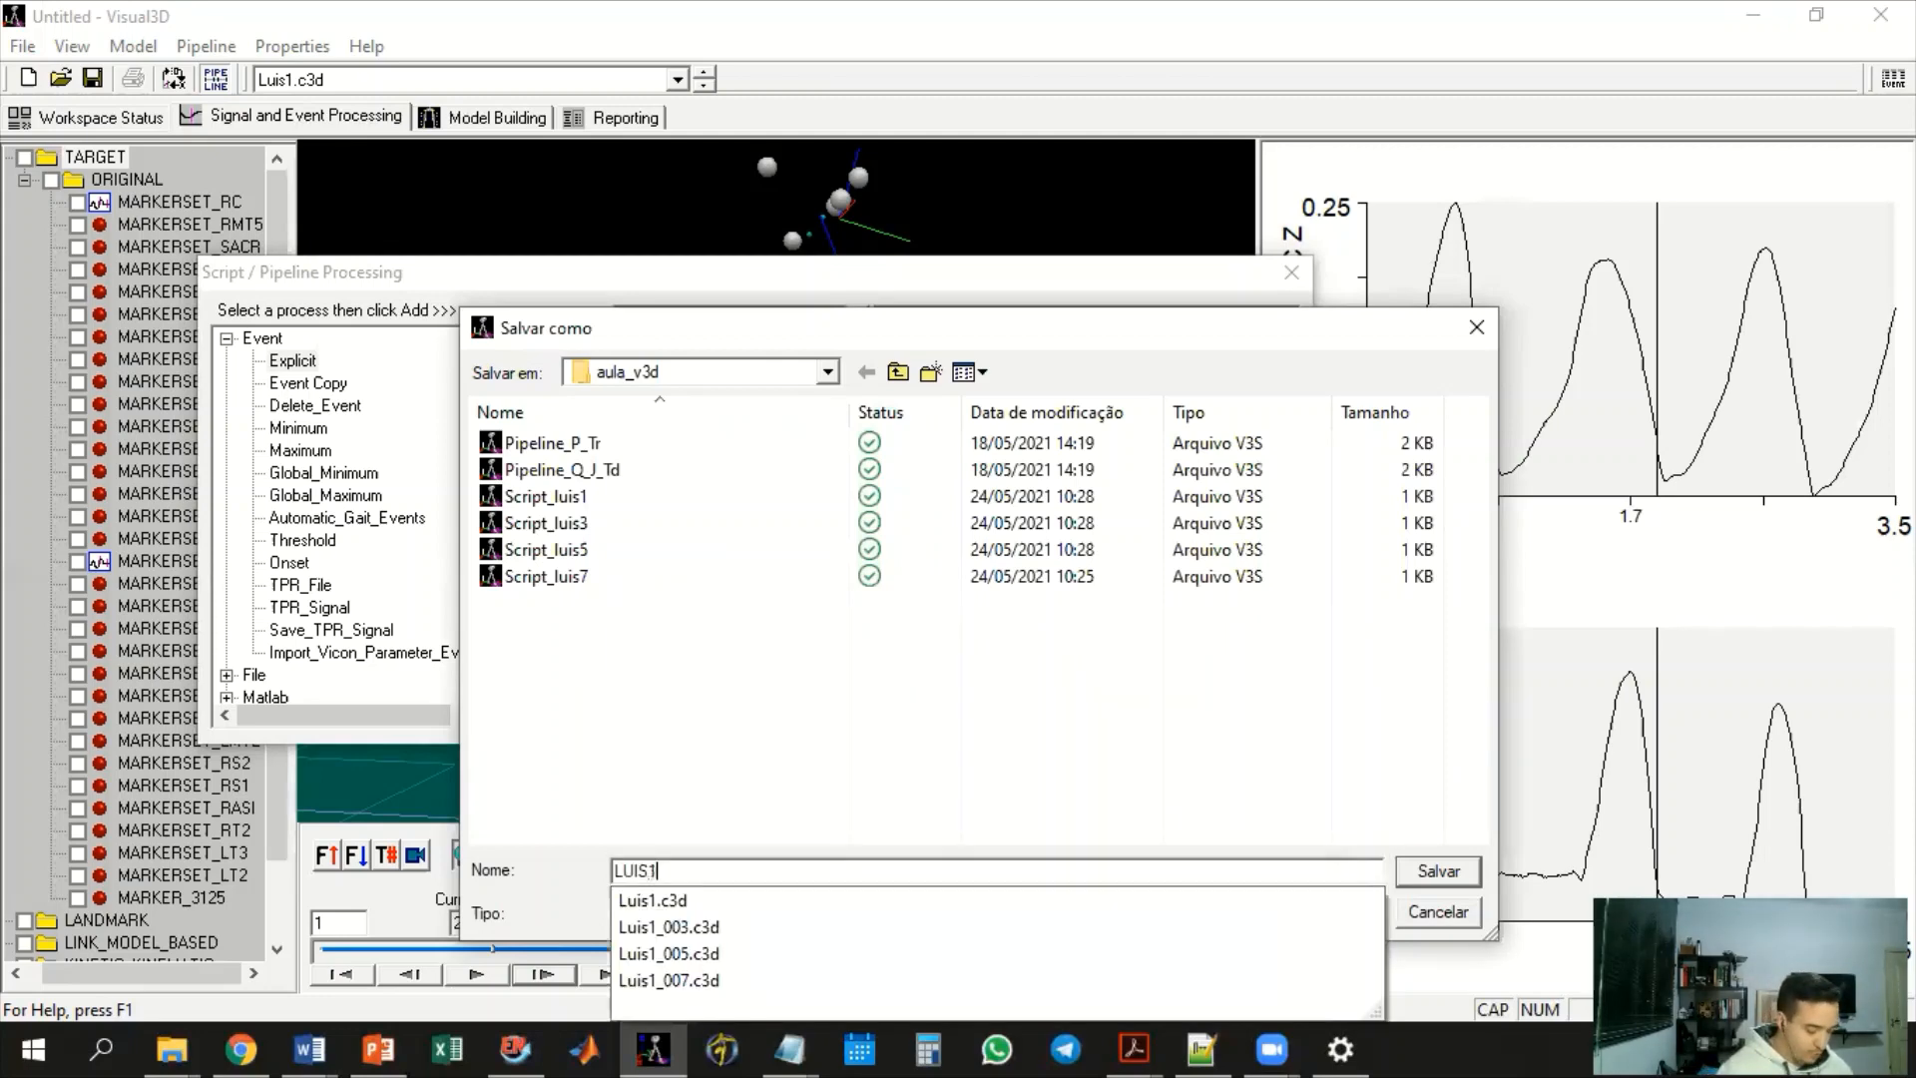
{"action": "type", "text": "_CICLOS"}
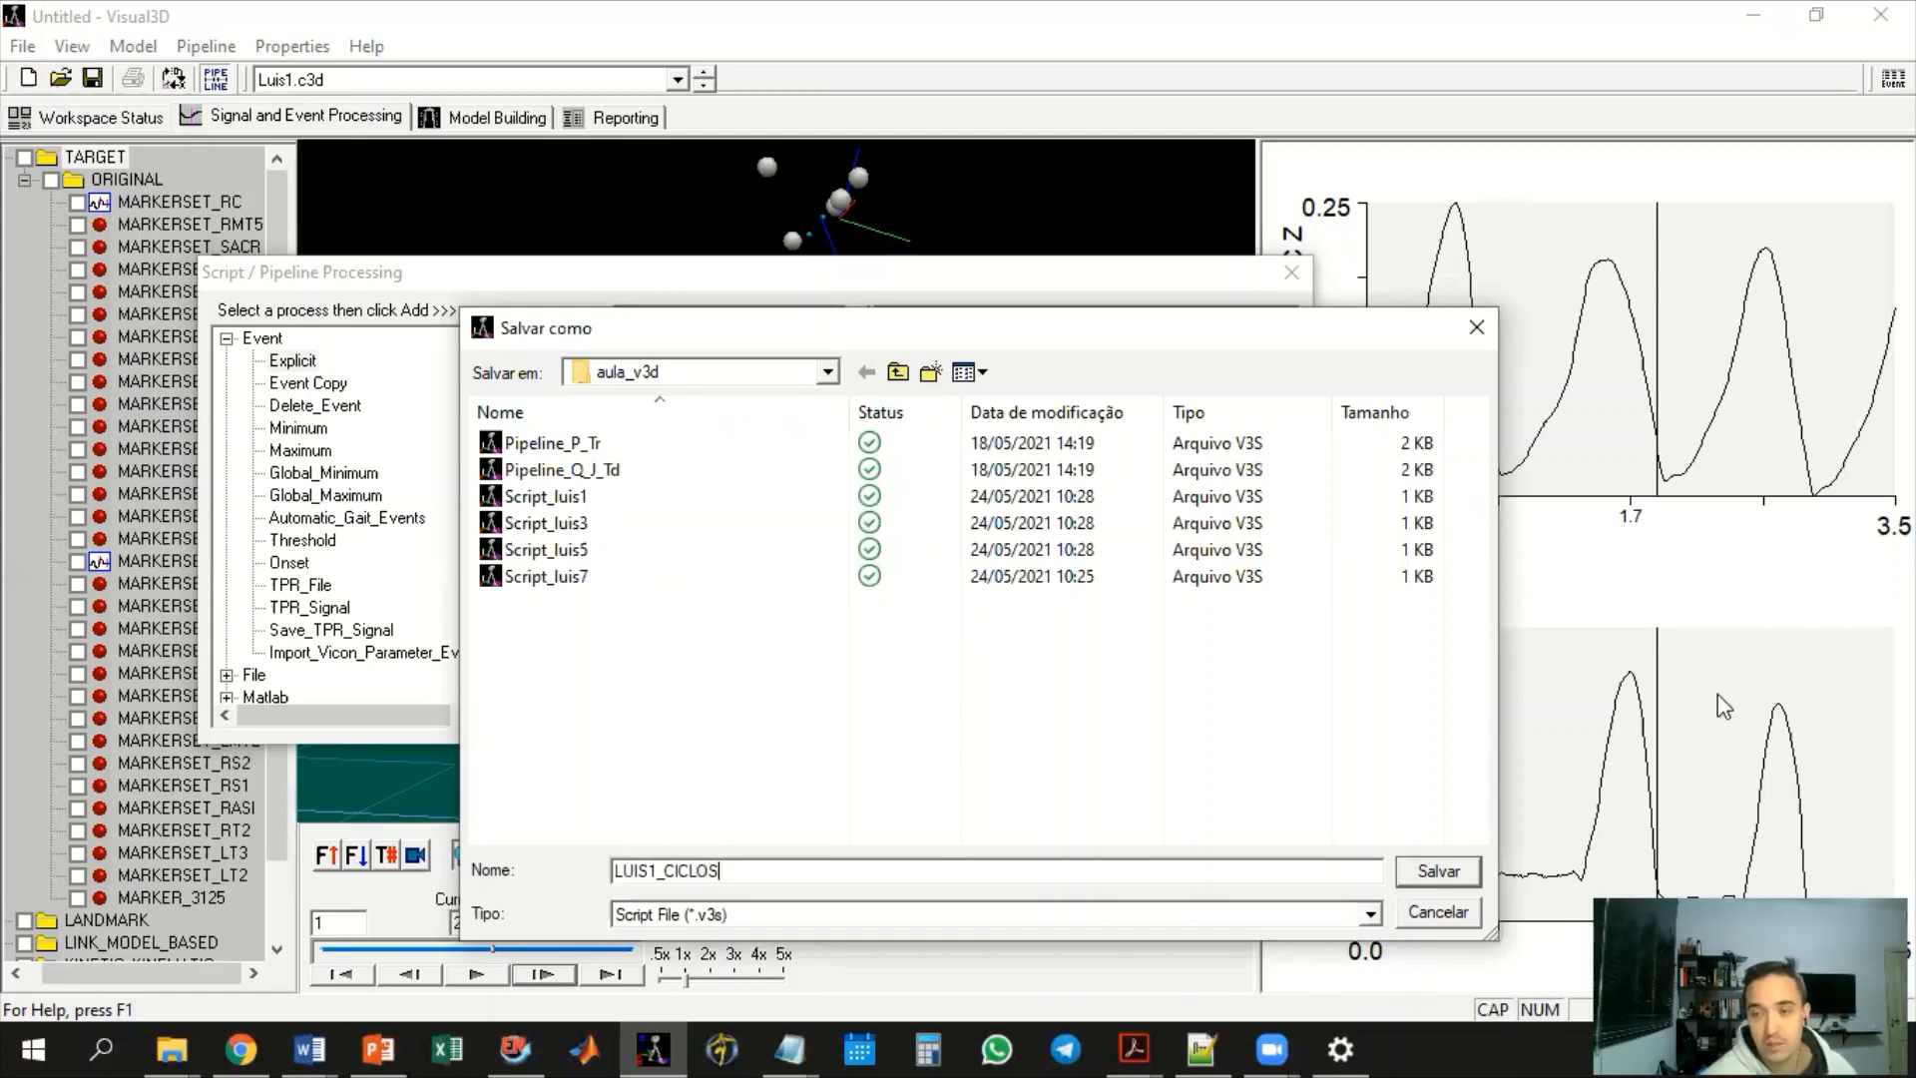
{"action": "left_click", "coordinate": [1439, 871]}
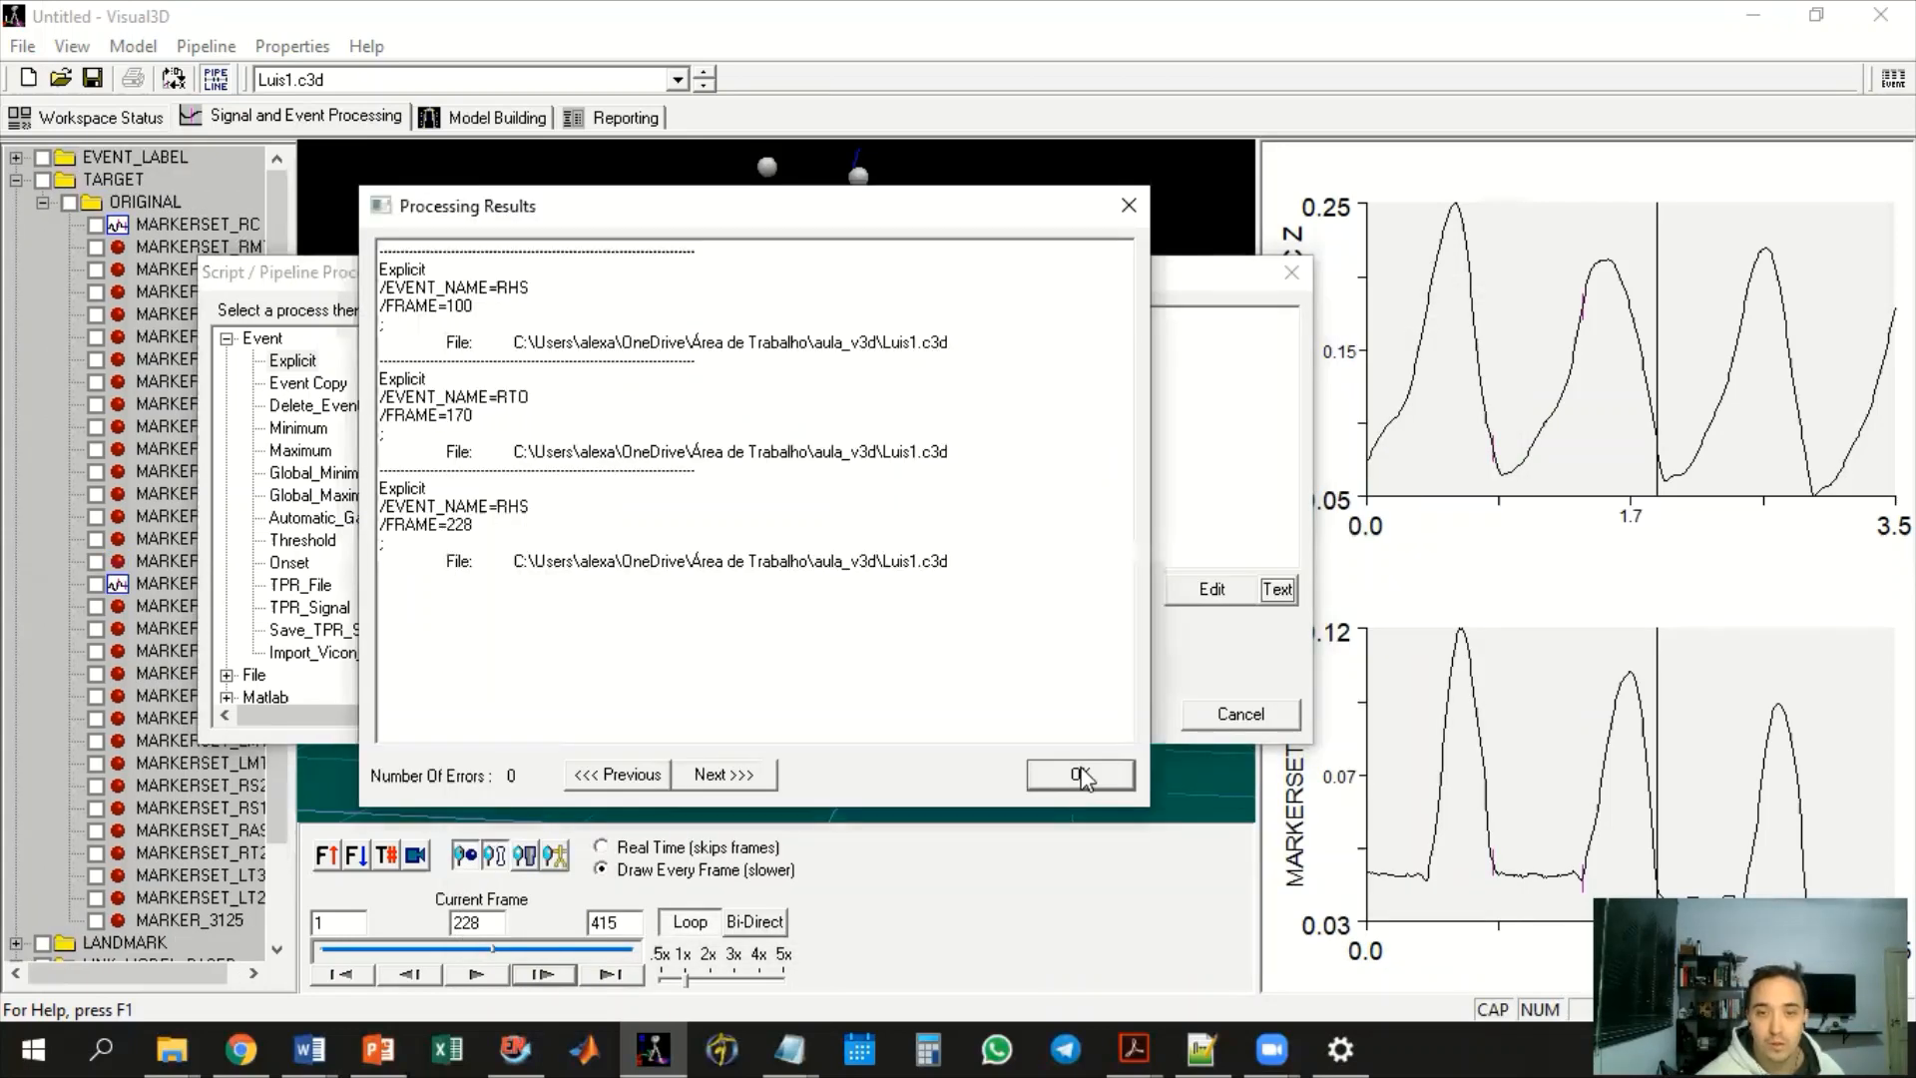
{"action": "left_click", "coordinate": [1082, 771]}
{"action": "left_click", "coordinate": [1238, 714]}
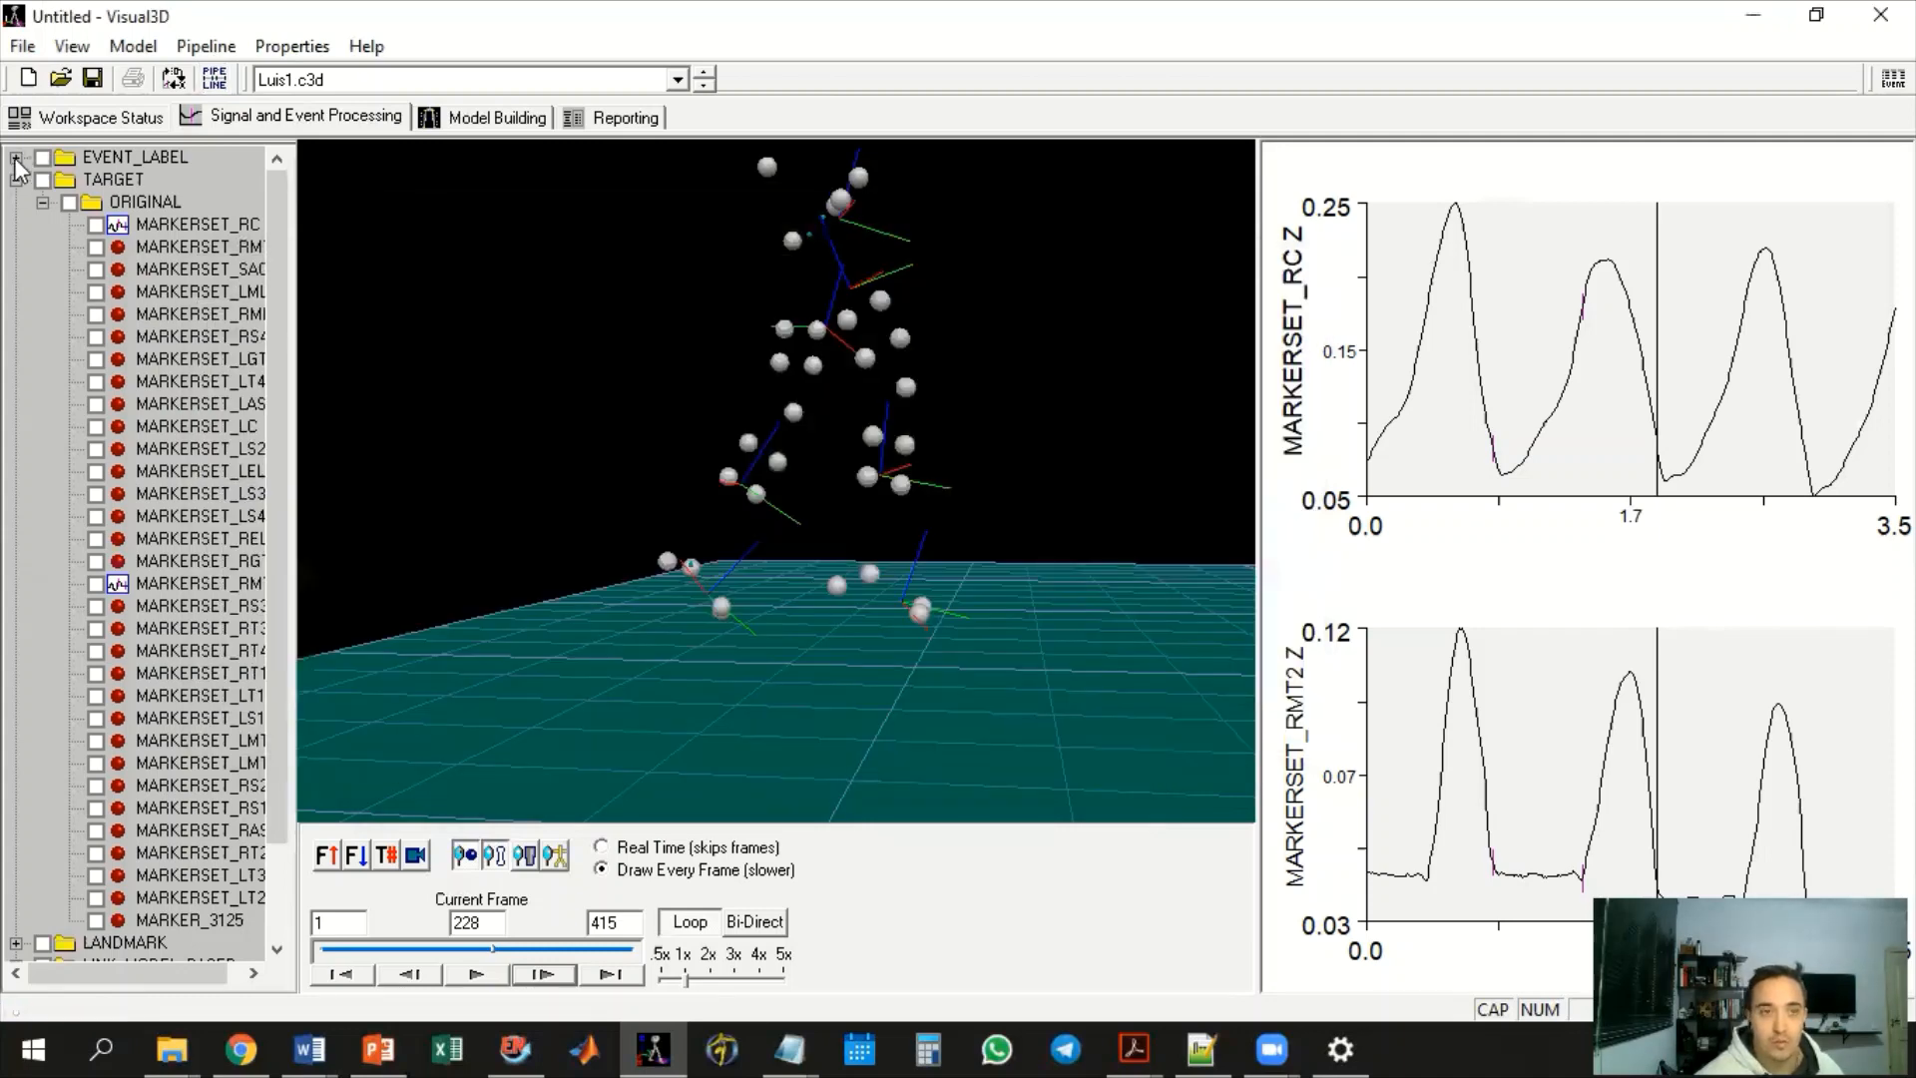
Highlight the RHS and RTO event labels on both marker Z graphs and collapse the TARGET signals in the data tree
{"action": "left_click", "coordinate": [16, 157]}
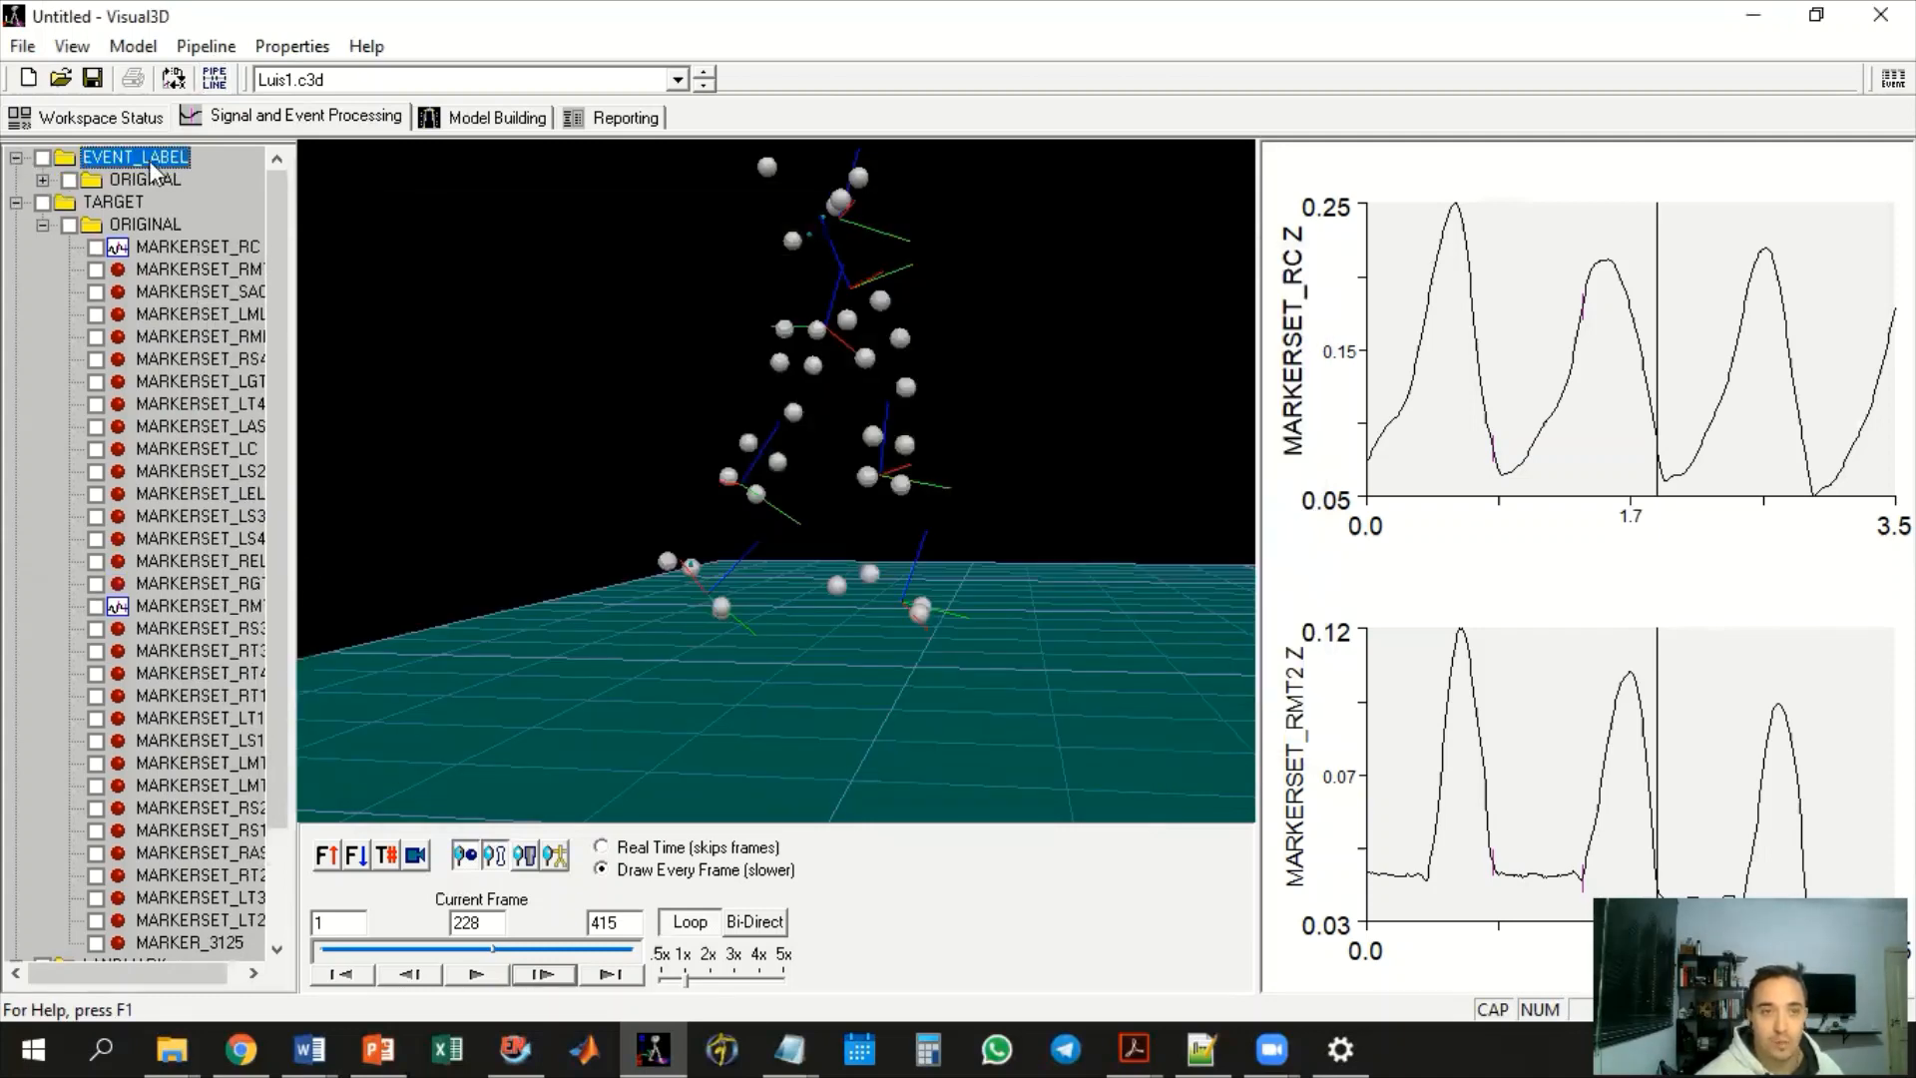
{"action": "left_click", "coordinate": [42, 180]}
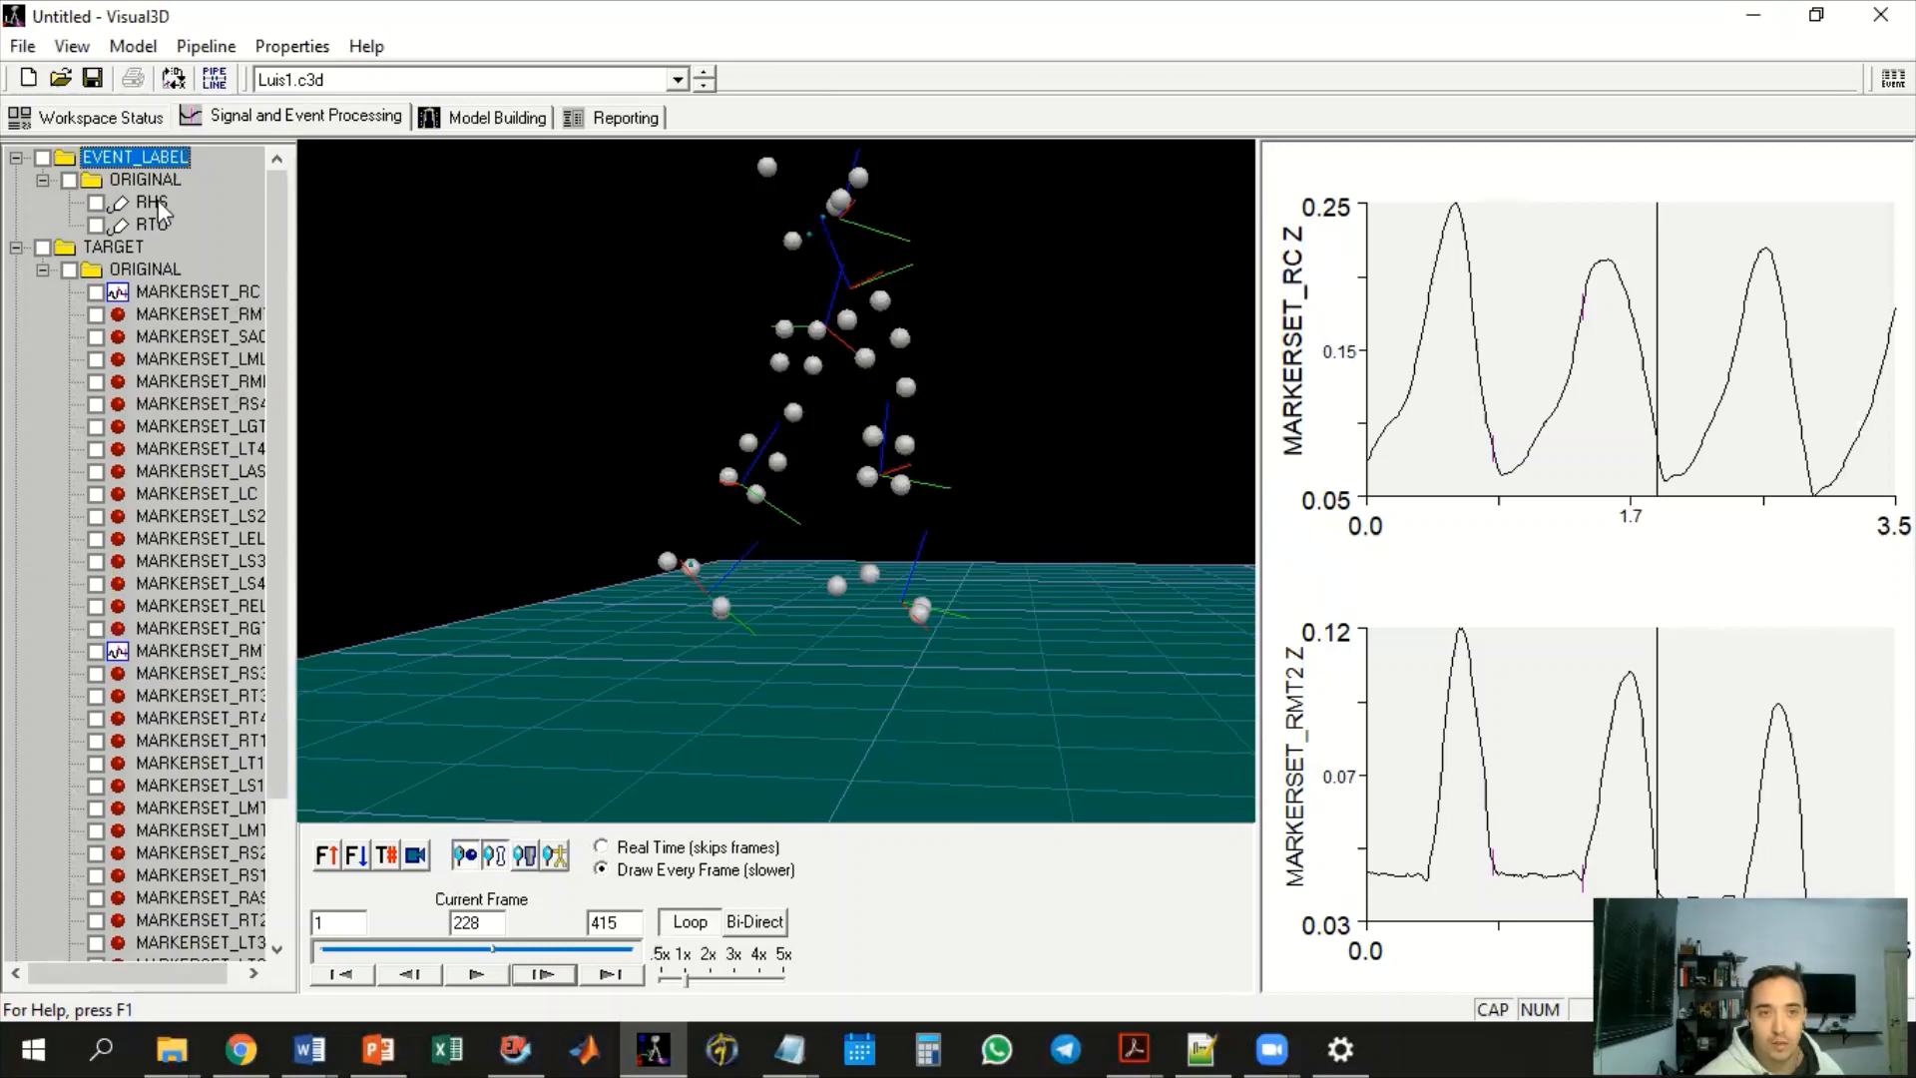
{"action": "right_click", "coordinate": [152, 221]}
{"action": "left_click", "coordinate": [155, 212]}
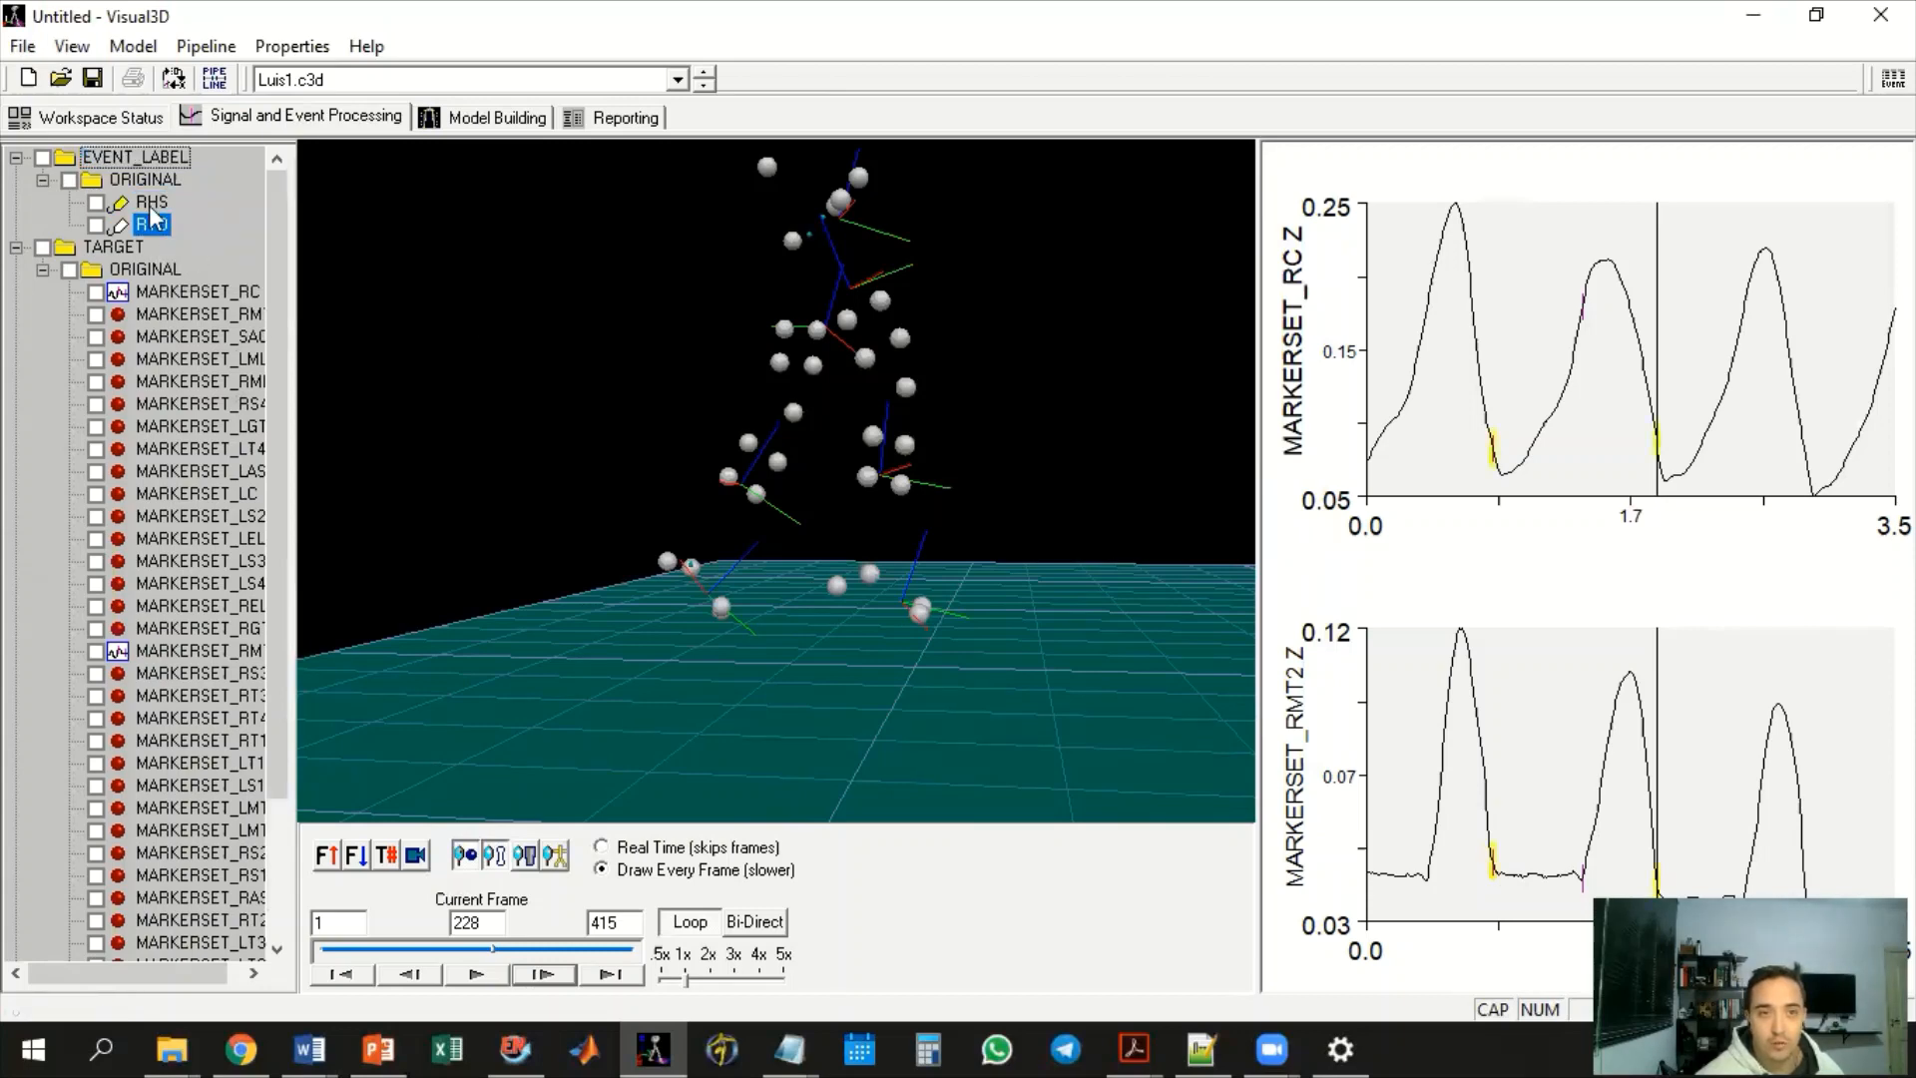
{"action": "right_click", "coordinate": [153, 205]}
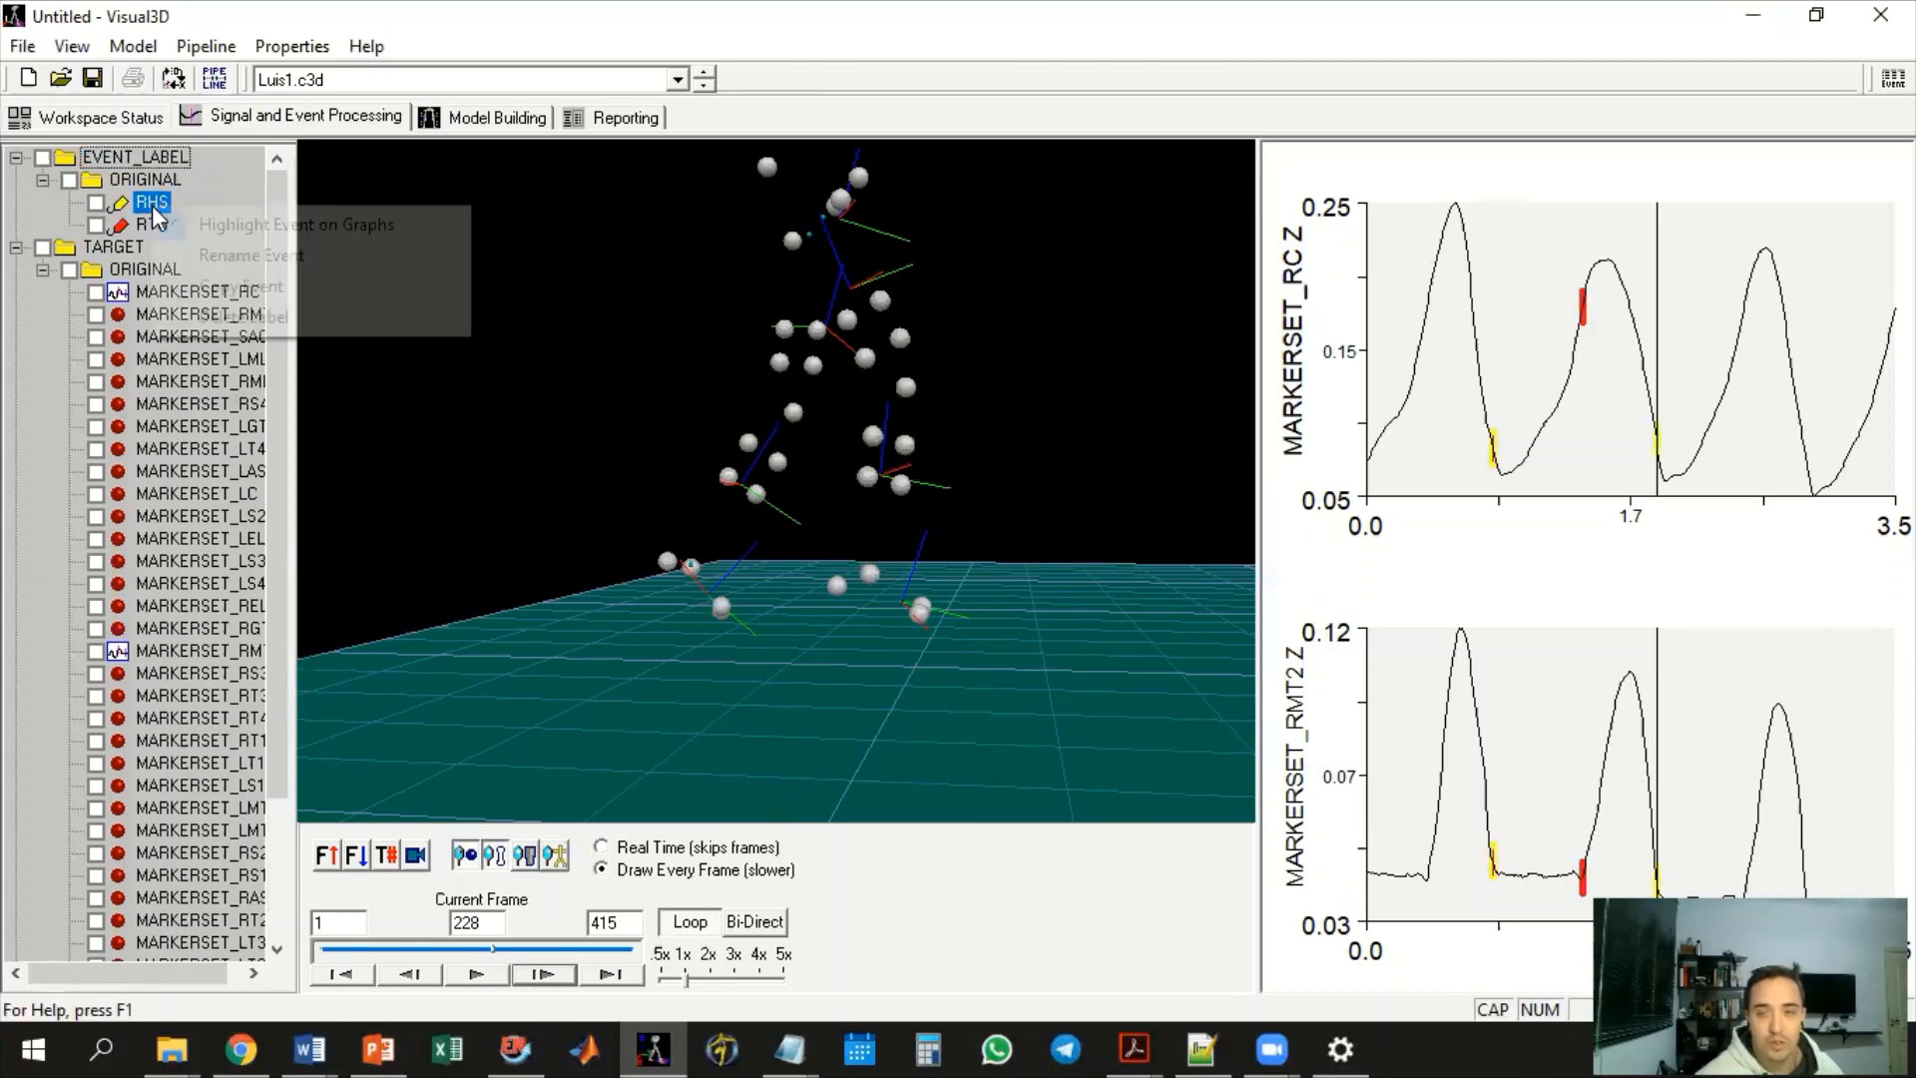
{"action": "left_click", "coordinate": [1542, 413]}
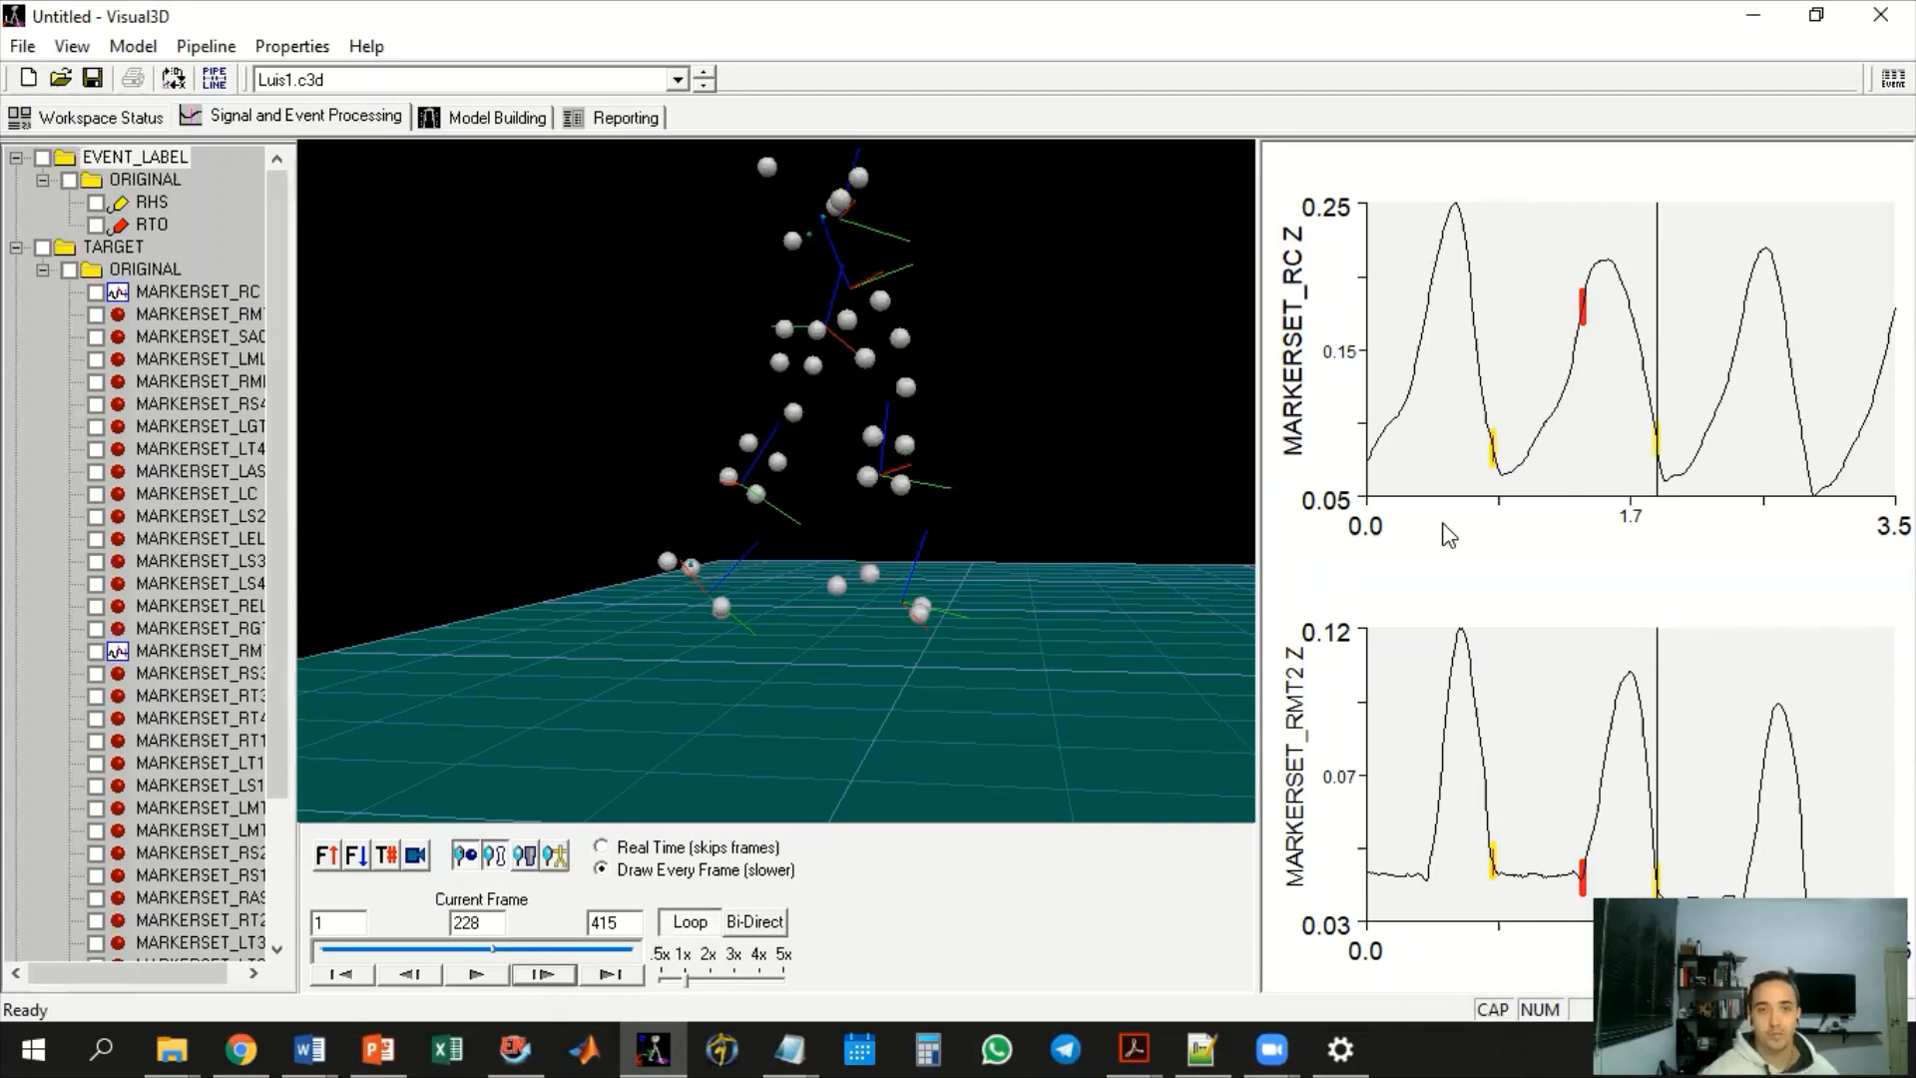
{"action": "left_click", "coordinate": [16, 247]}
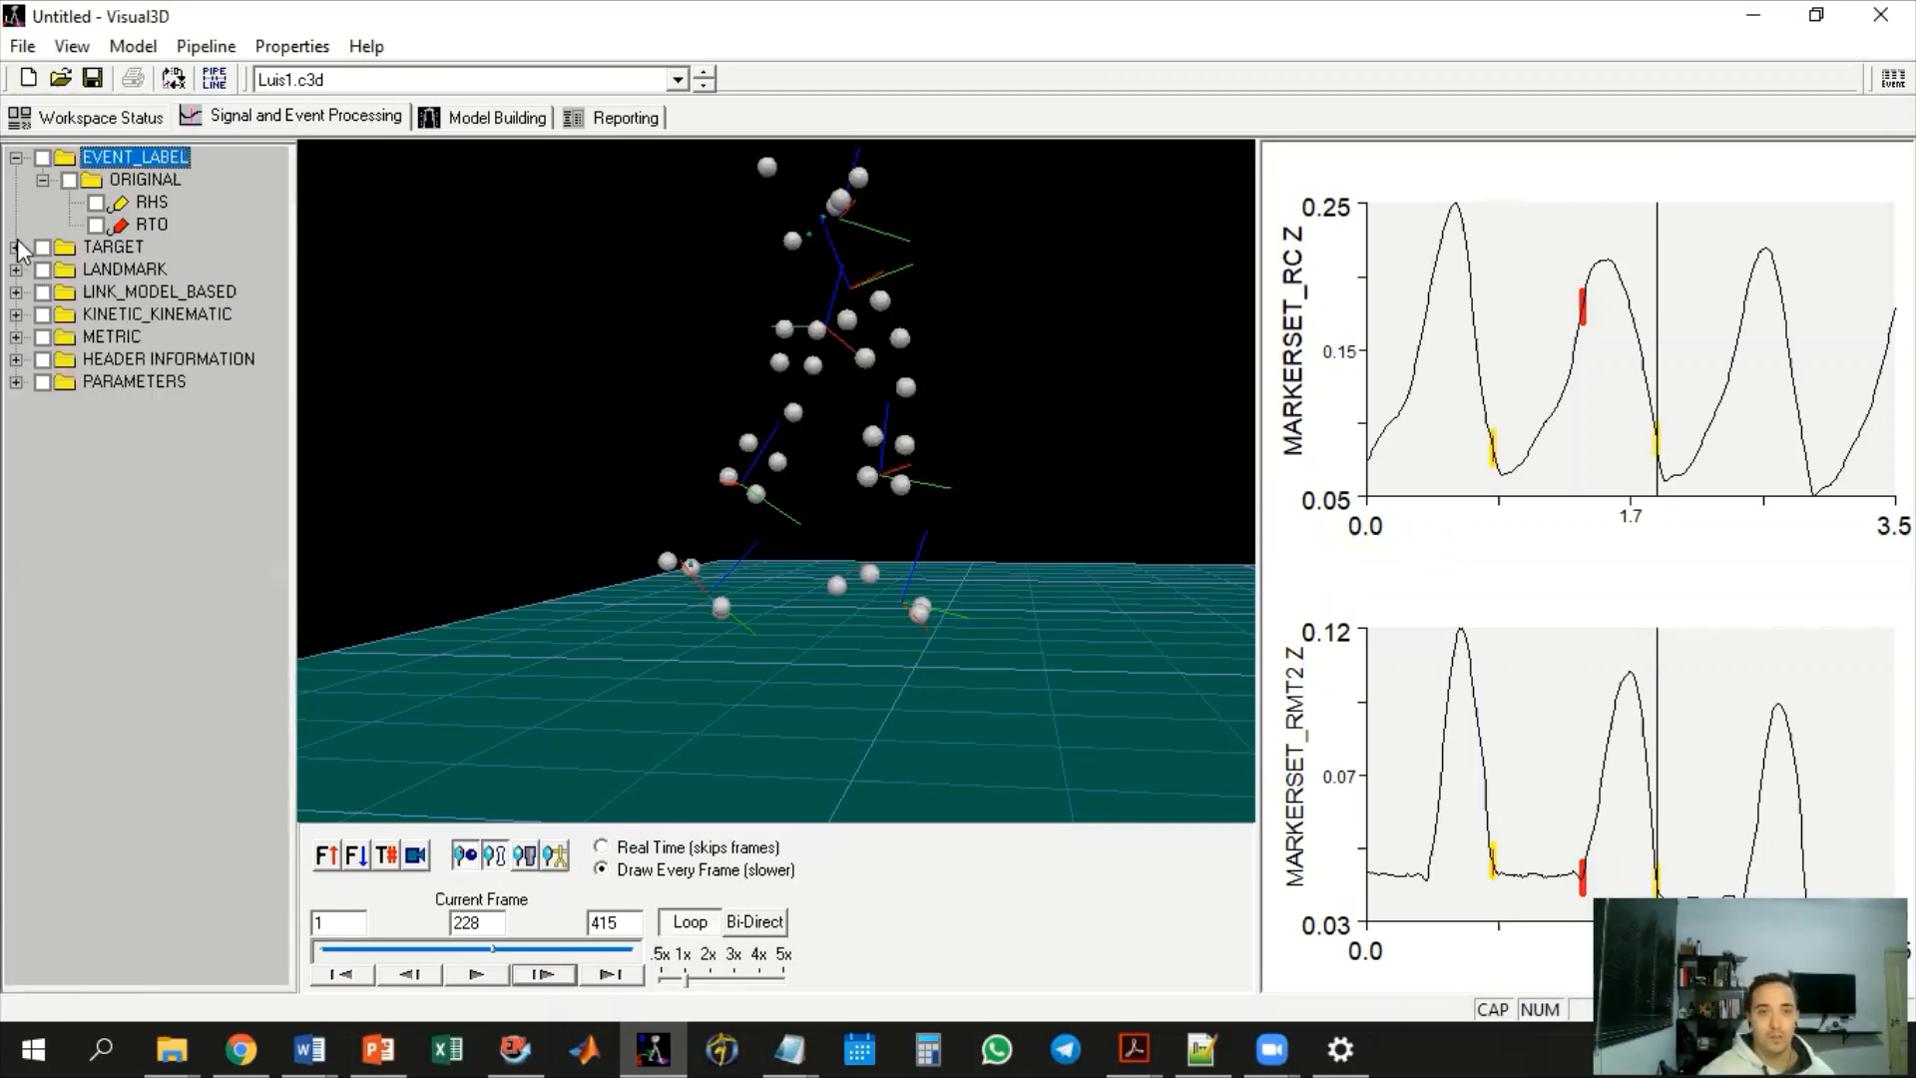
Remove the marker graphs and plot the X component of the processed link-model-based signal JOELHO_D
{"action": "right_click", "coordinate": [1602, 484]}
{"action": "left_click", "coordinate": [1574, 428]}
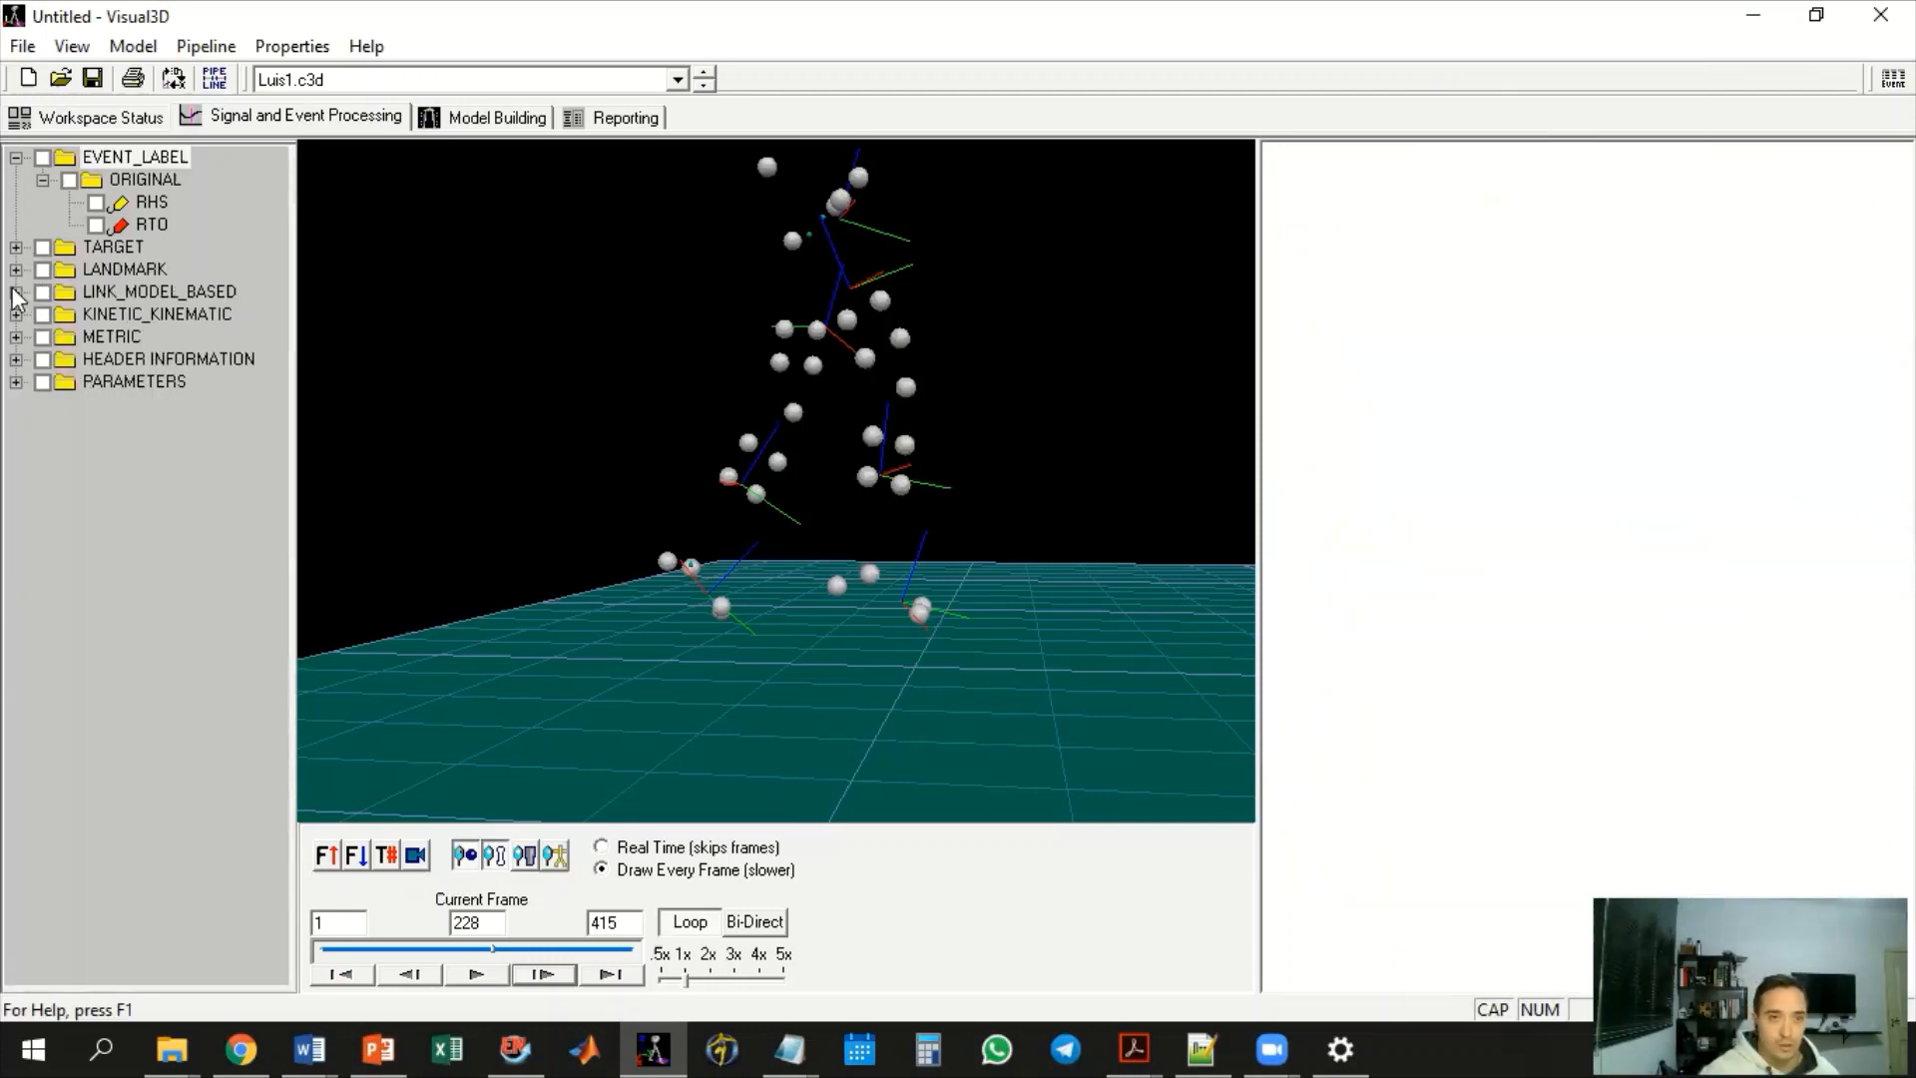
{"action": "left_click", "coordinate": [16, 291]}
{"action": "left_click", "coordinate": [43, 336]}
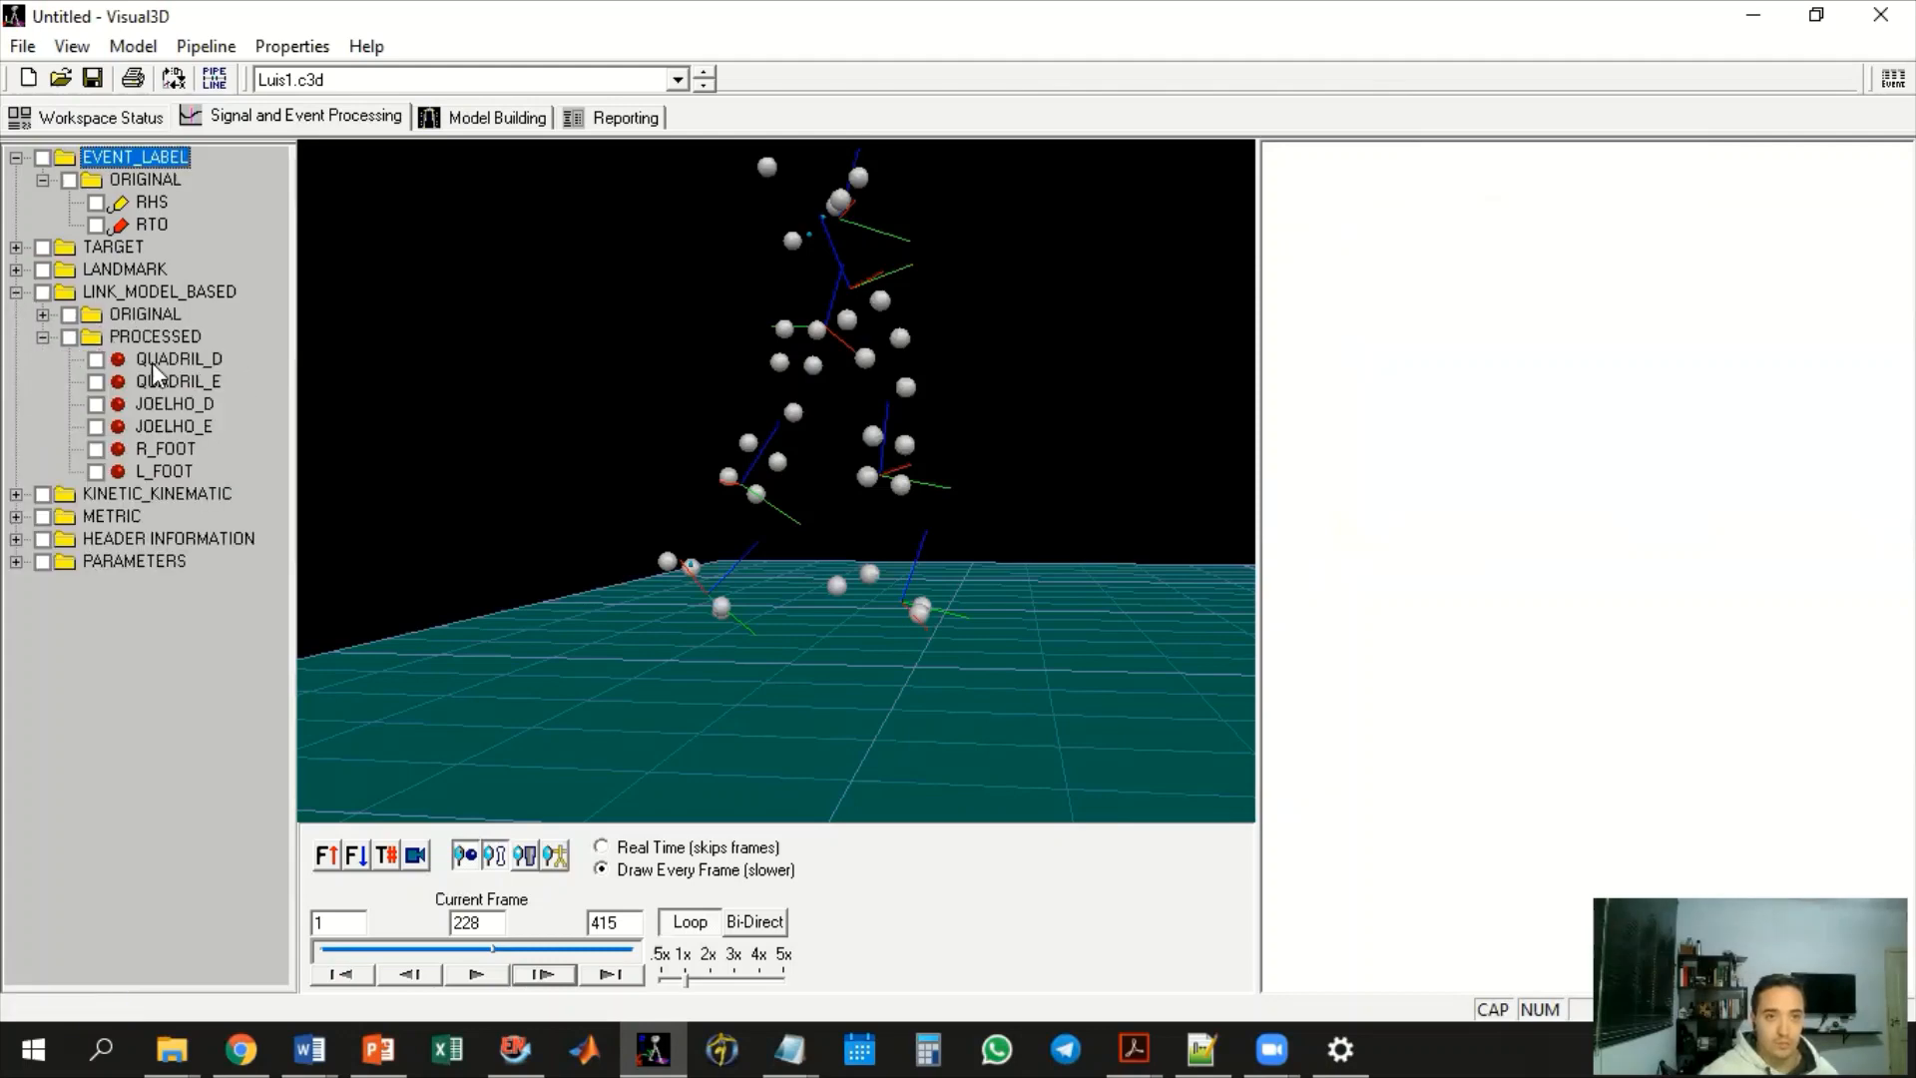
{"action": "right_click", "coordinate": [188, 405]}
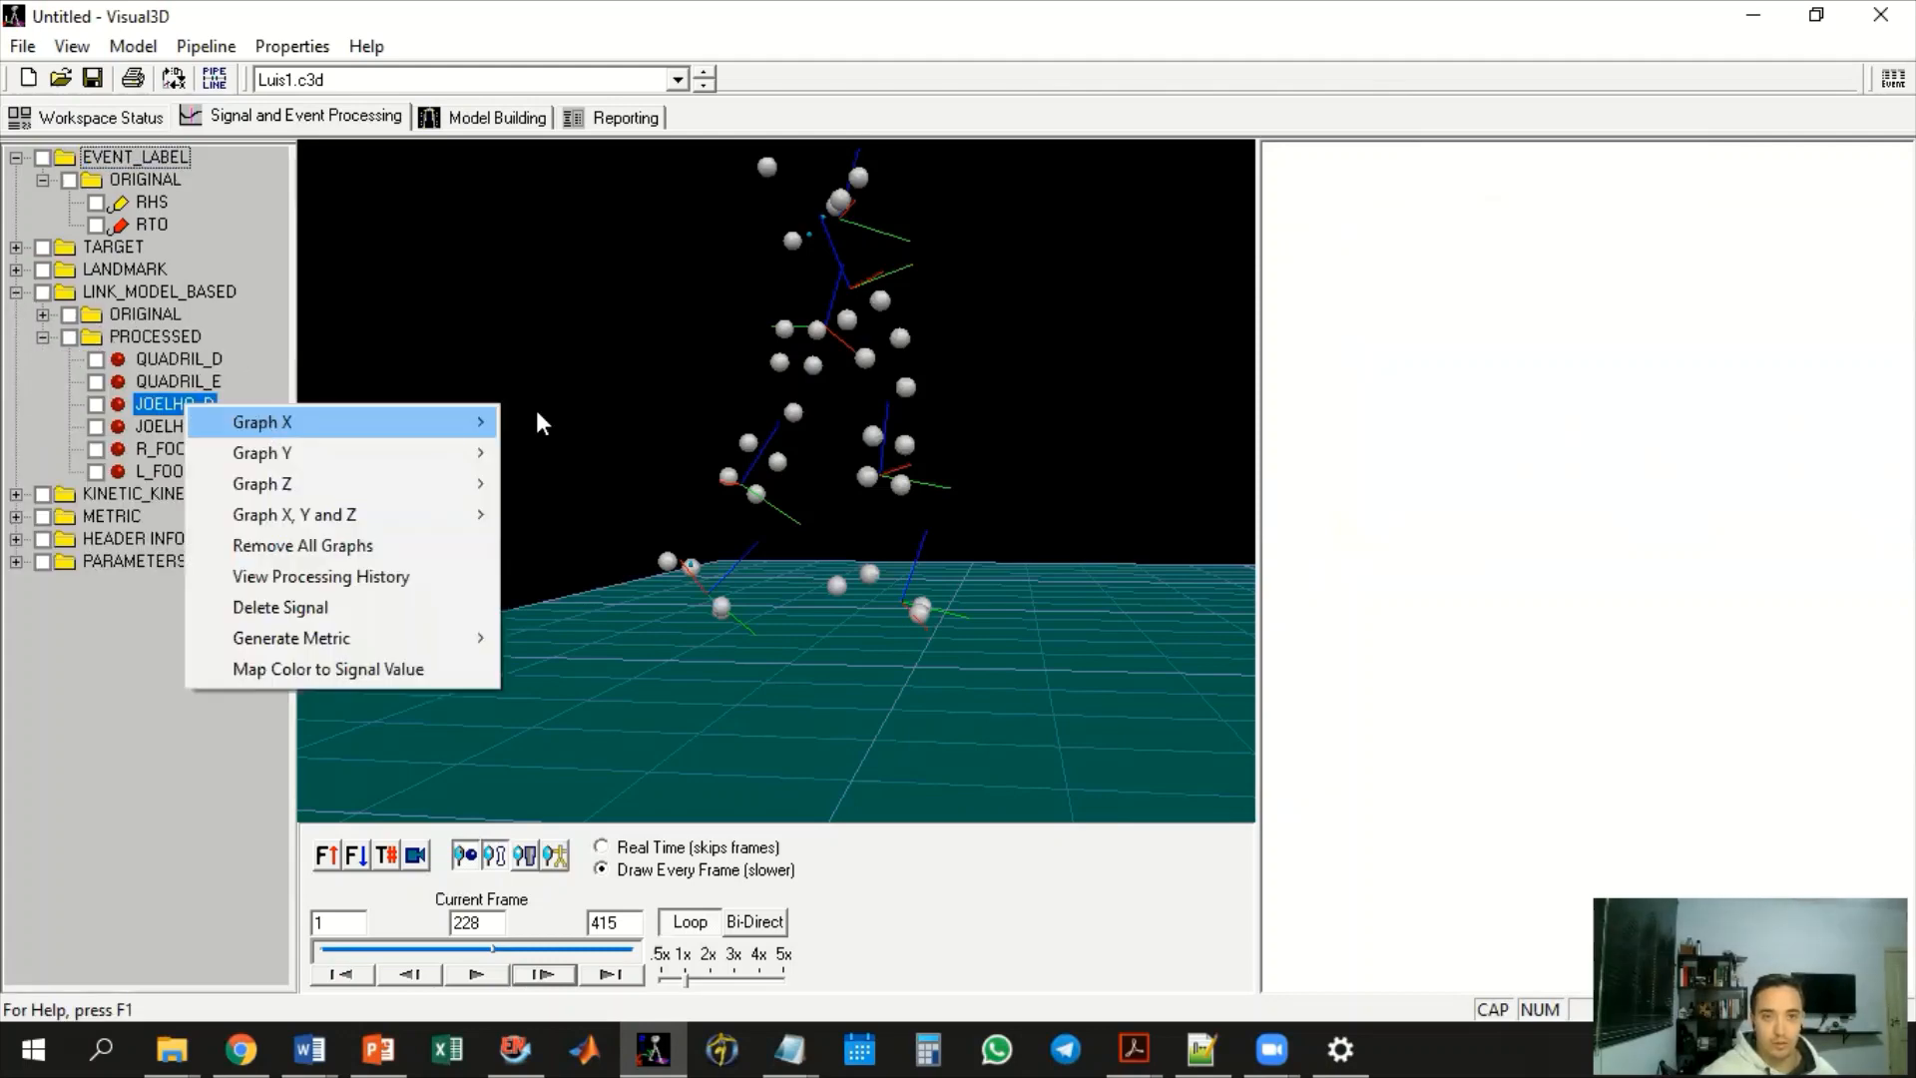
{"action": "mouse_move", "coordinate": [543, 415]}
{"action": "left_click", "coordinate": [619, 423]}
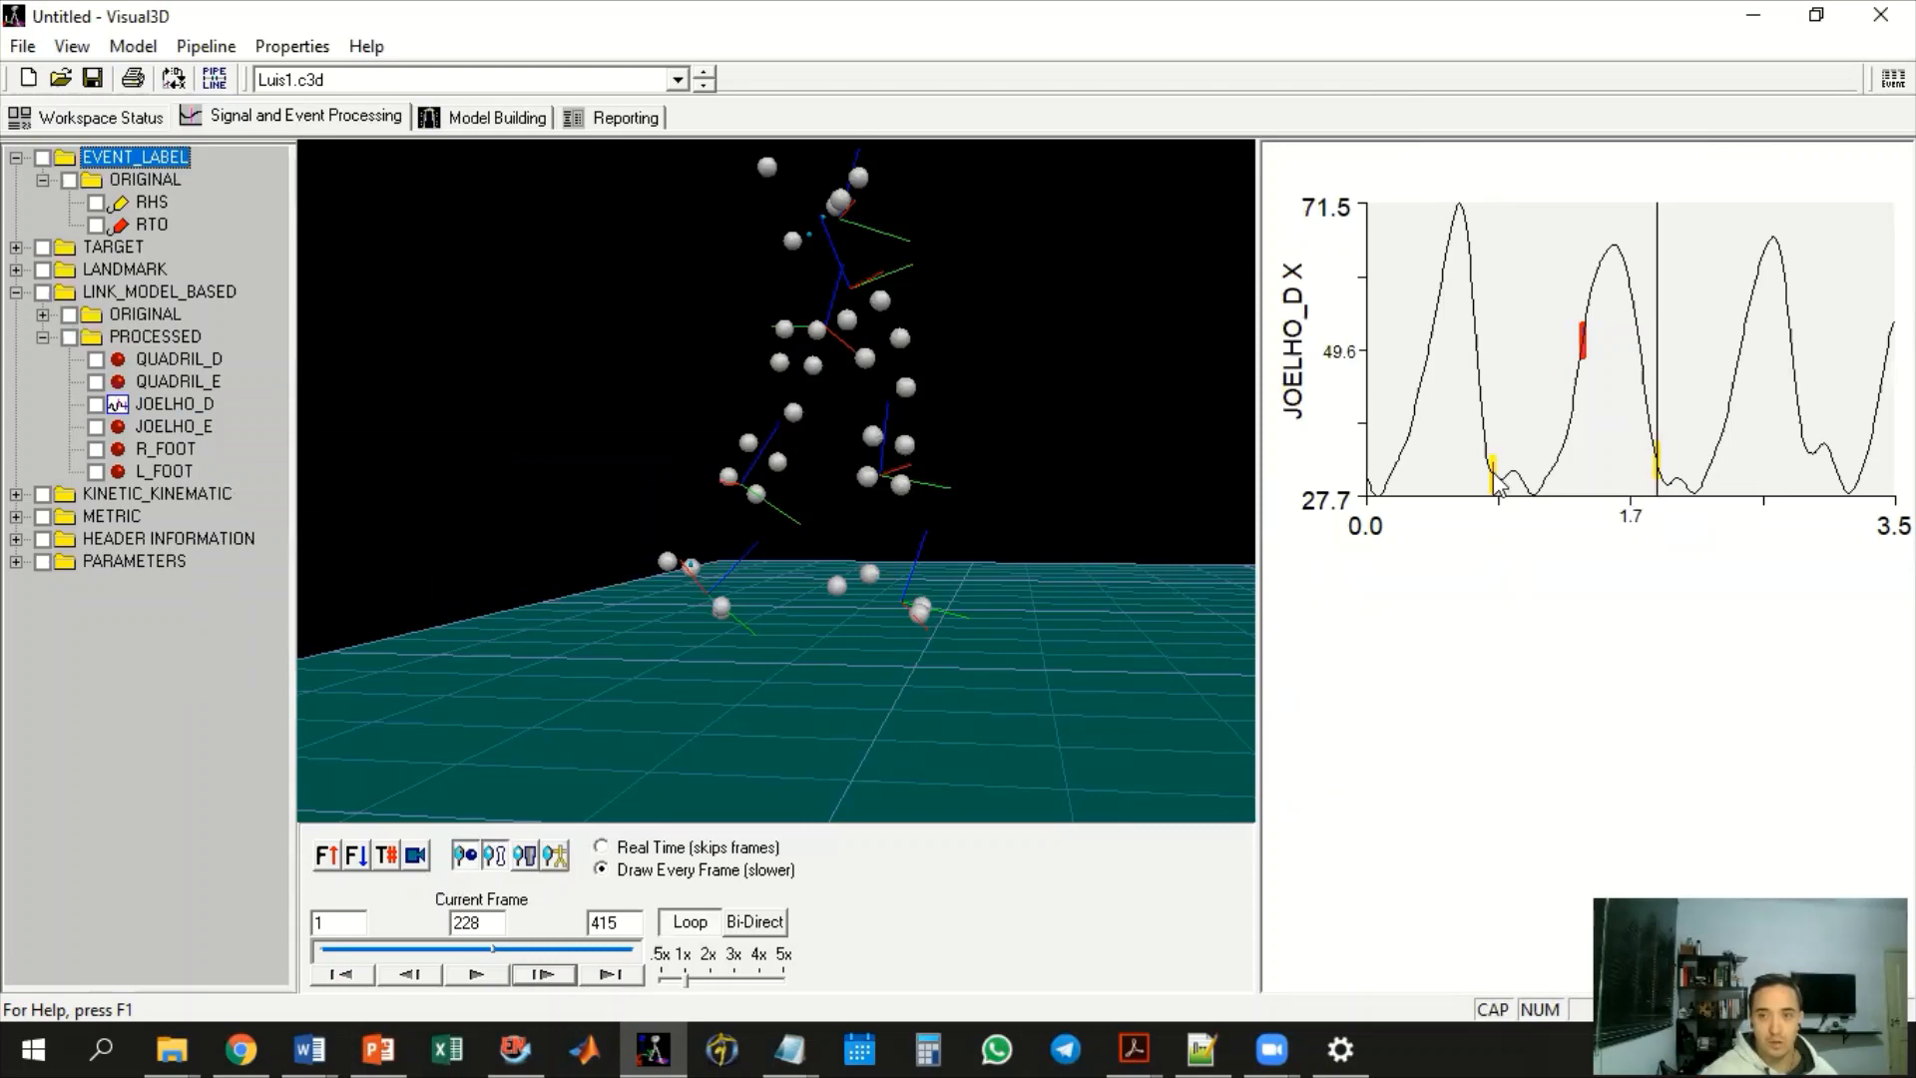
Play Luis1.c3d backward to the first RHS event and forward to the second one to review the right gait cycle
{"action": "left_click", "coordinate": [408, 978]}
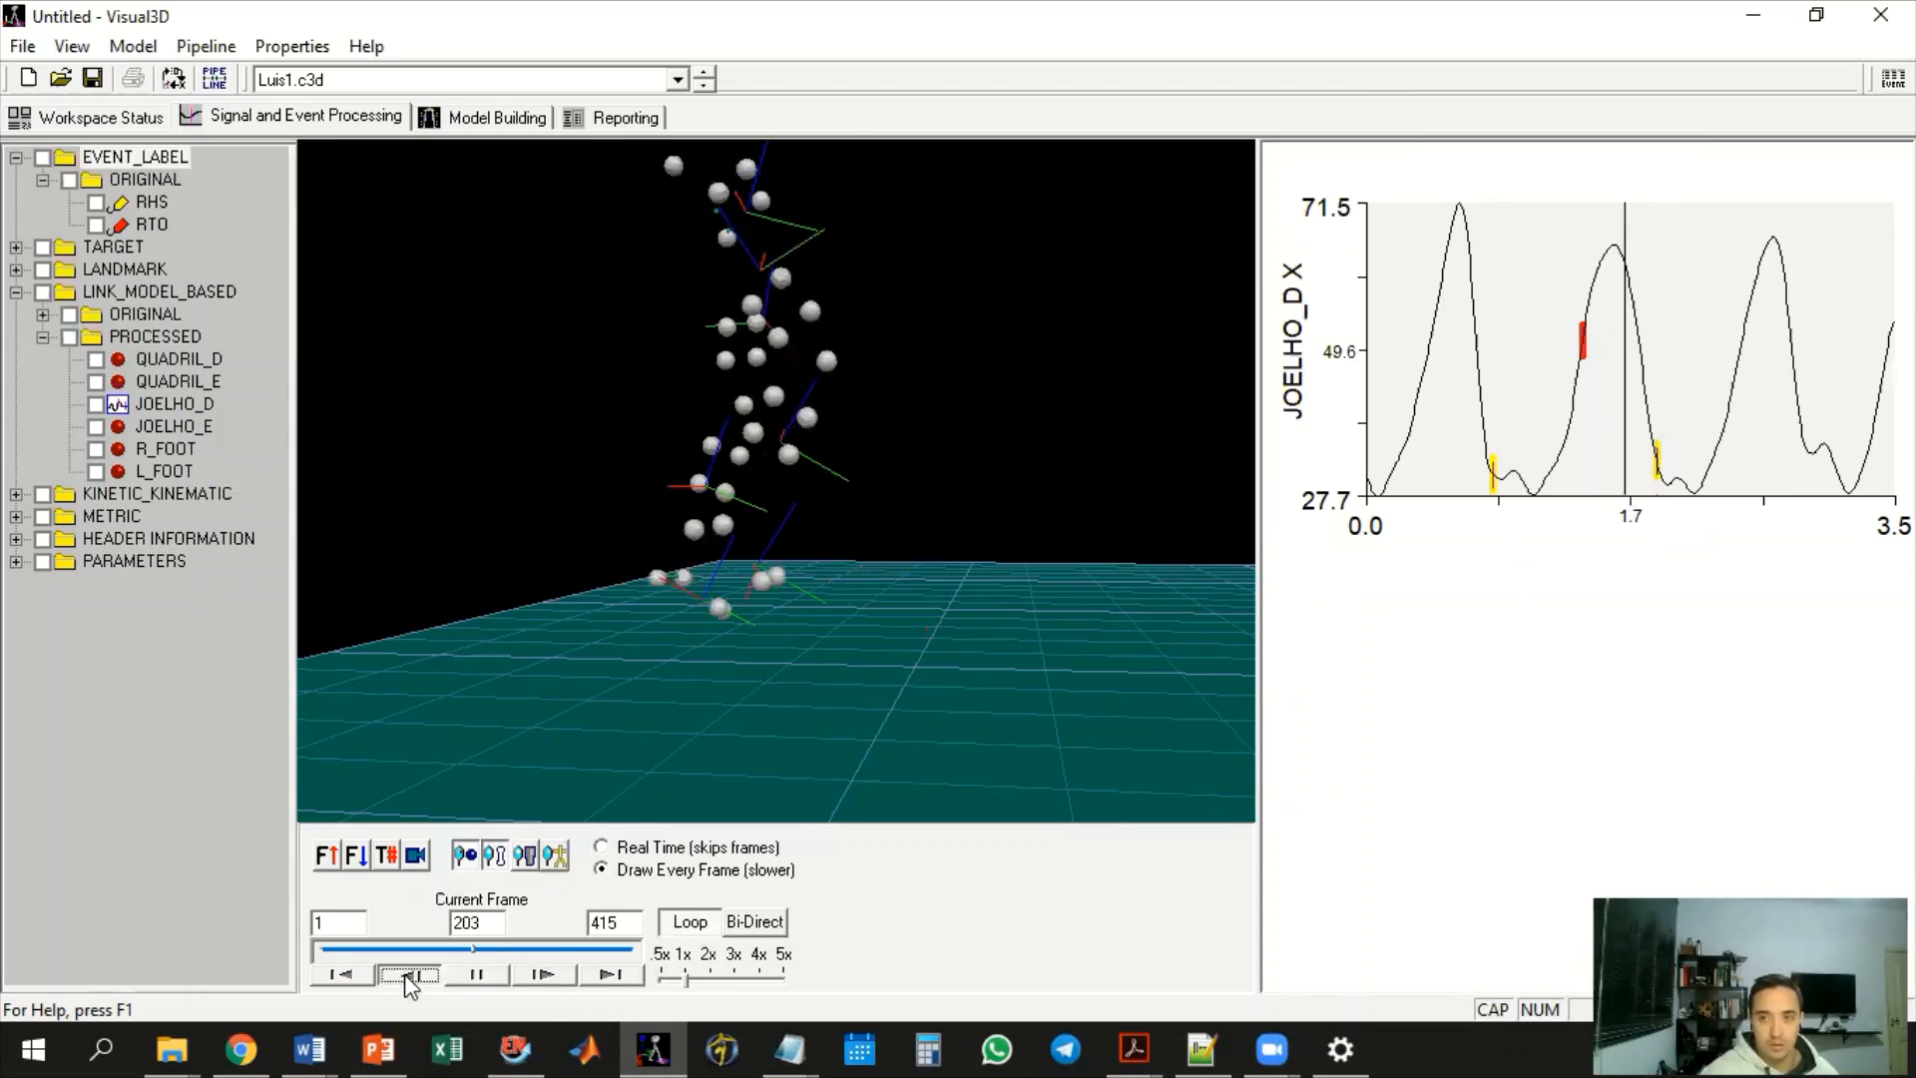
{"action": "left_click", "coordinate": [408, 978]}
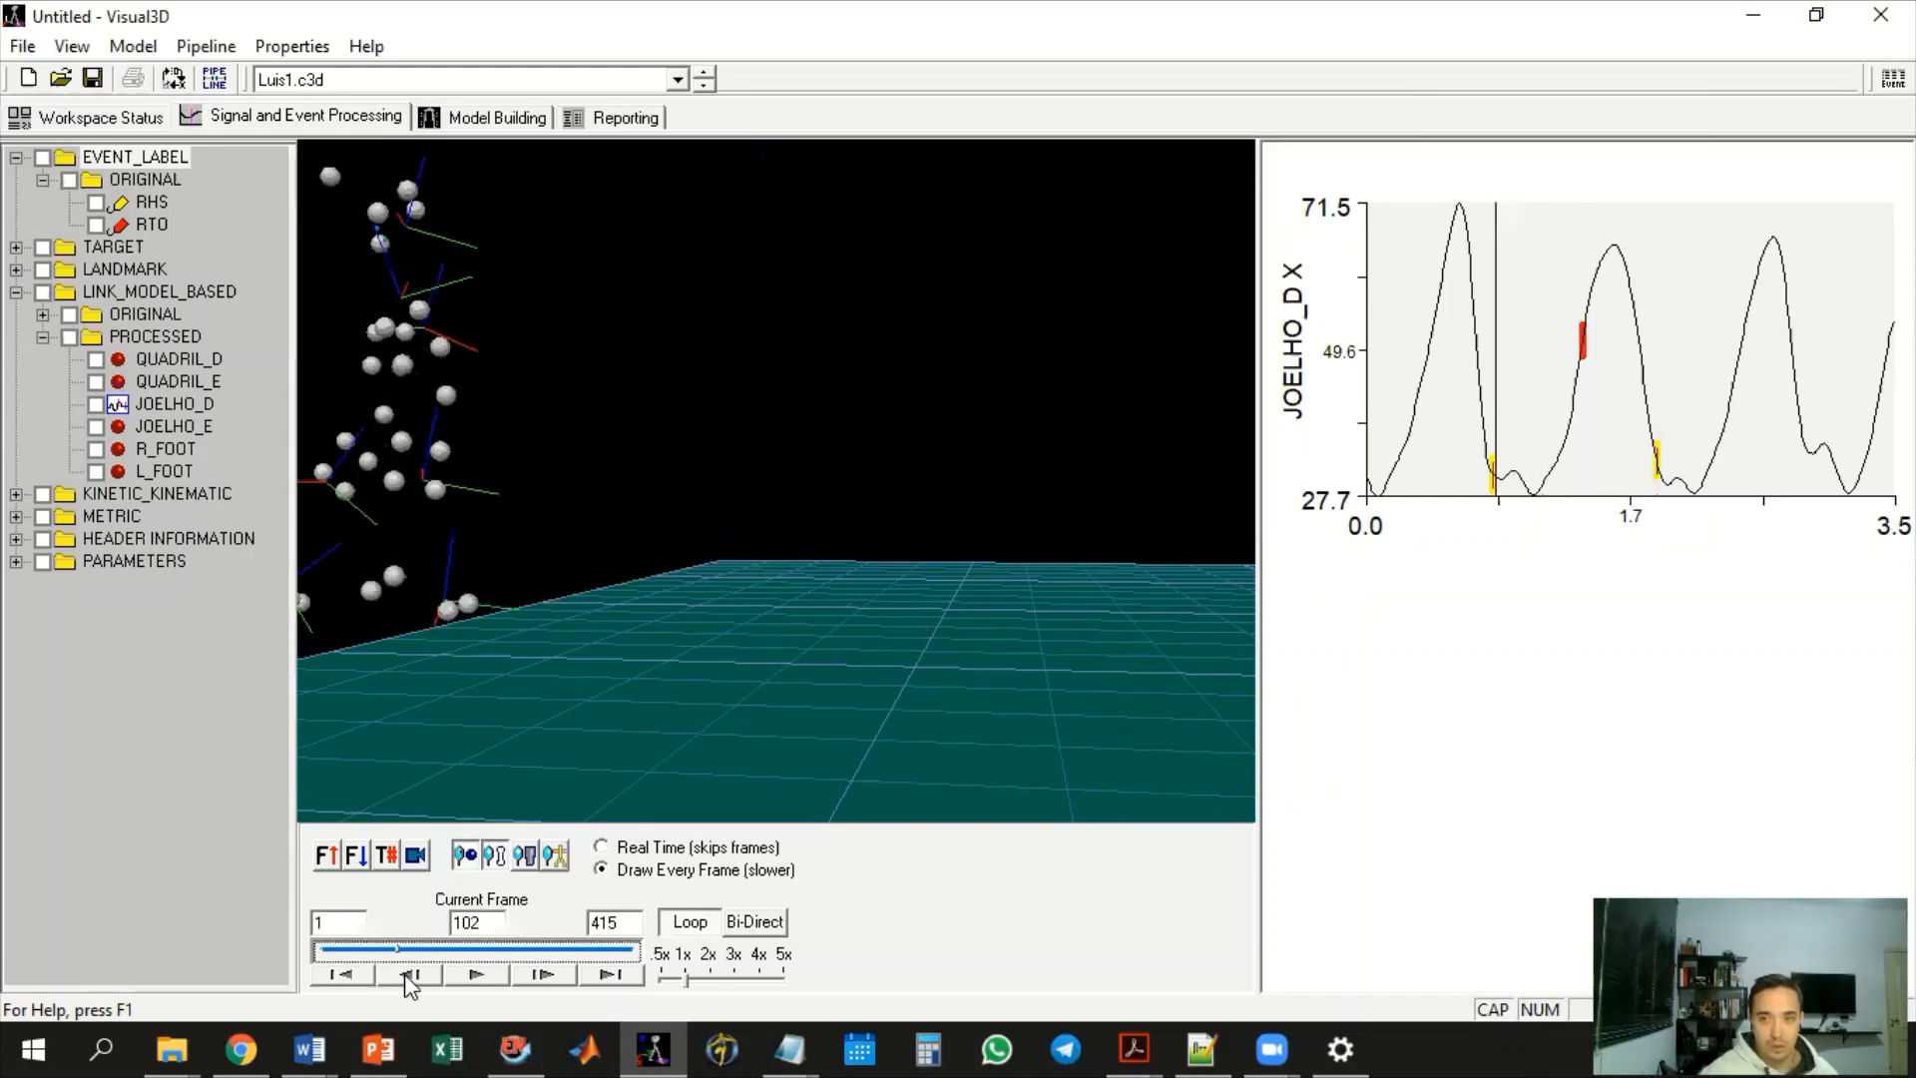
{"action": "left_click", "coordinate": [489, 974]}
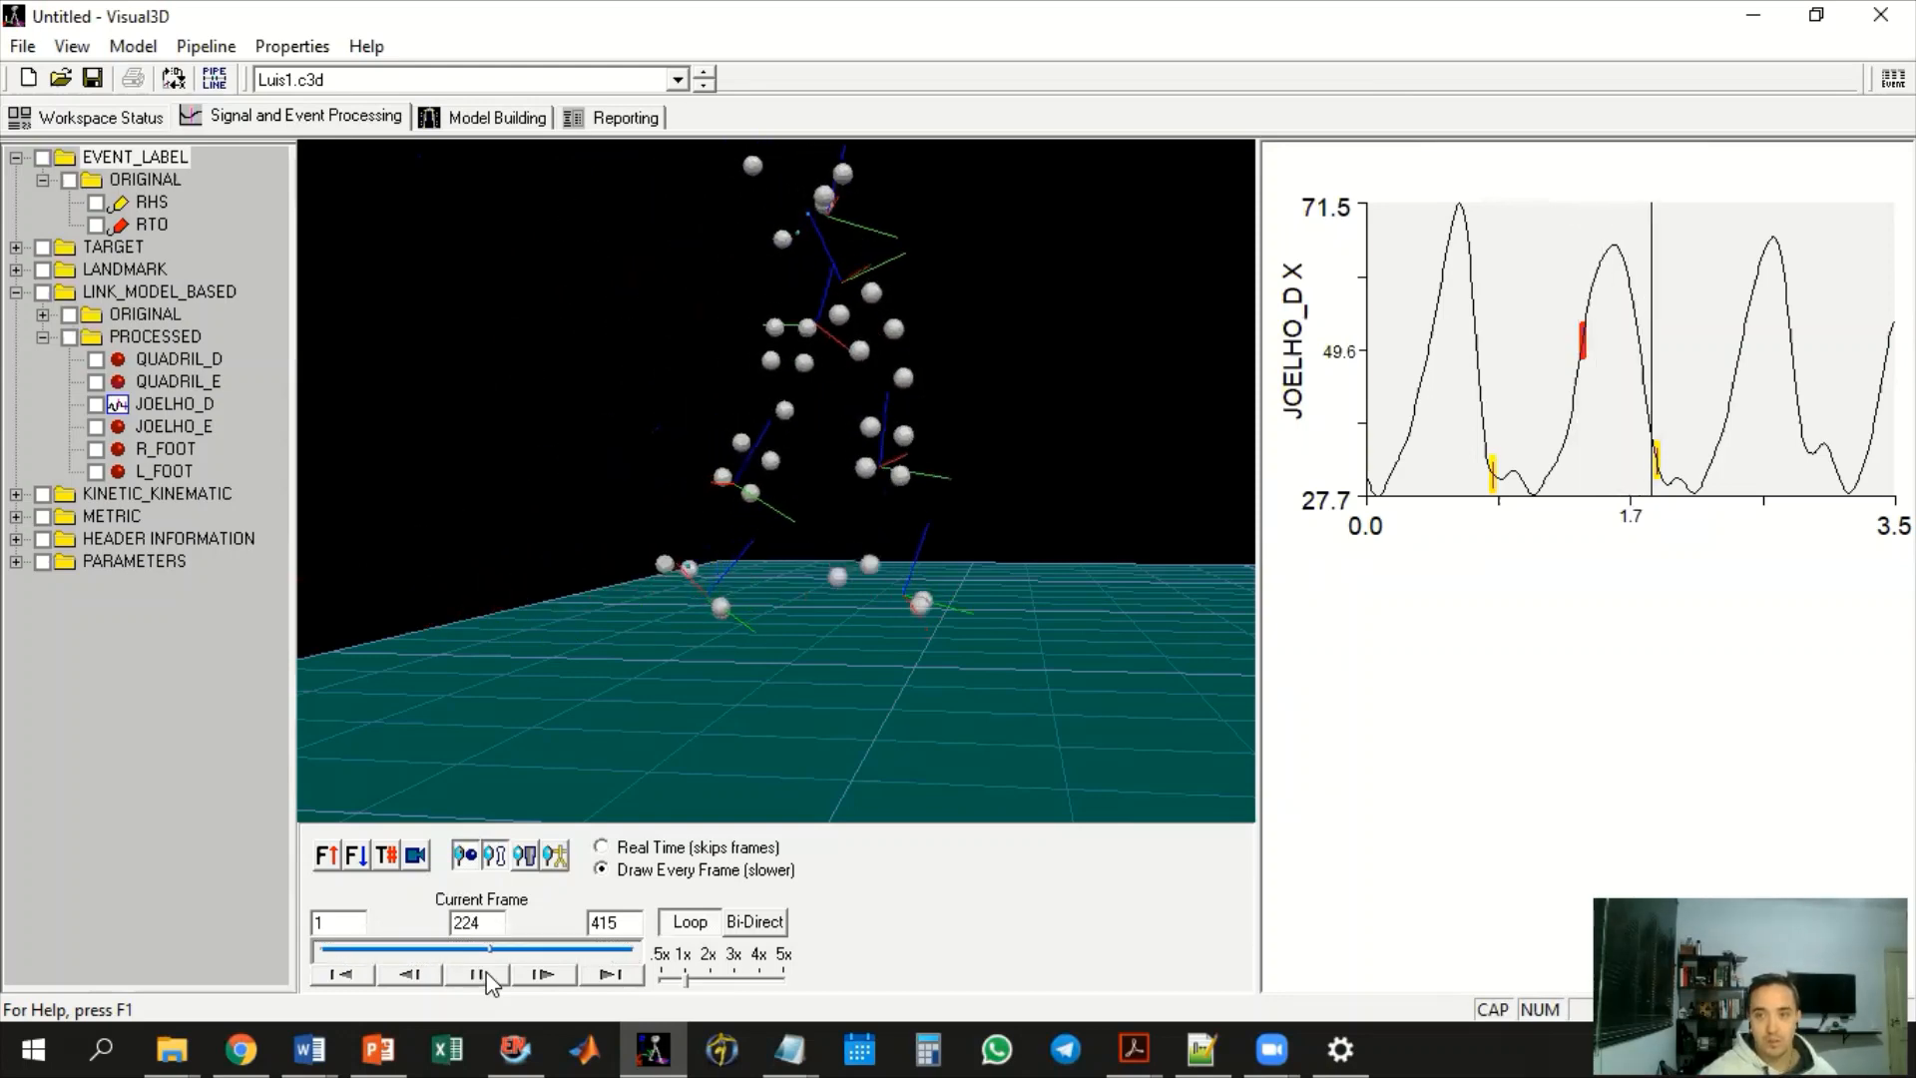
{"action": "left_click", "coordinate": [487, 976]}
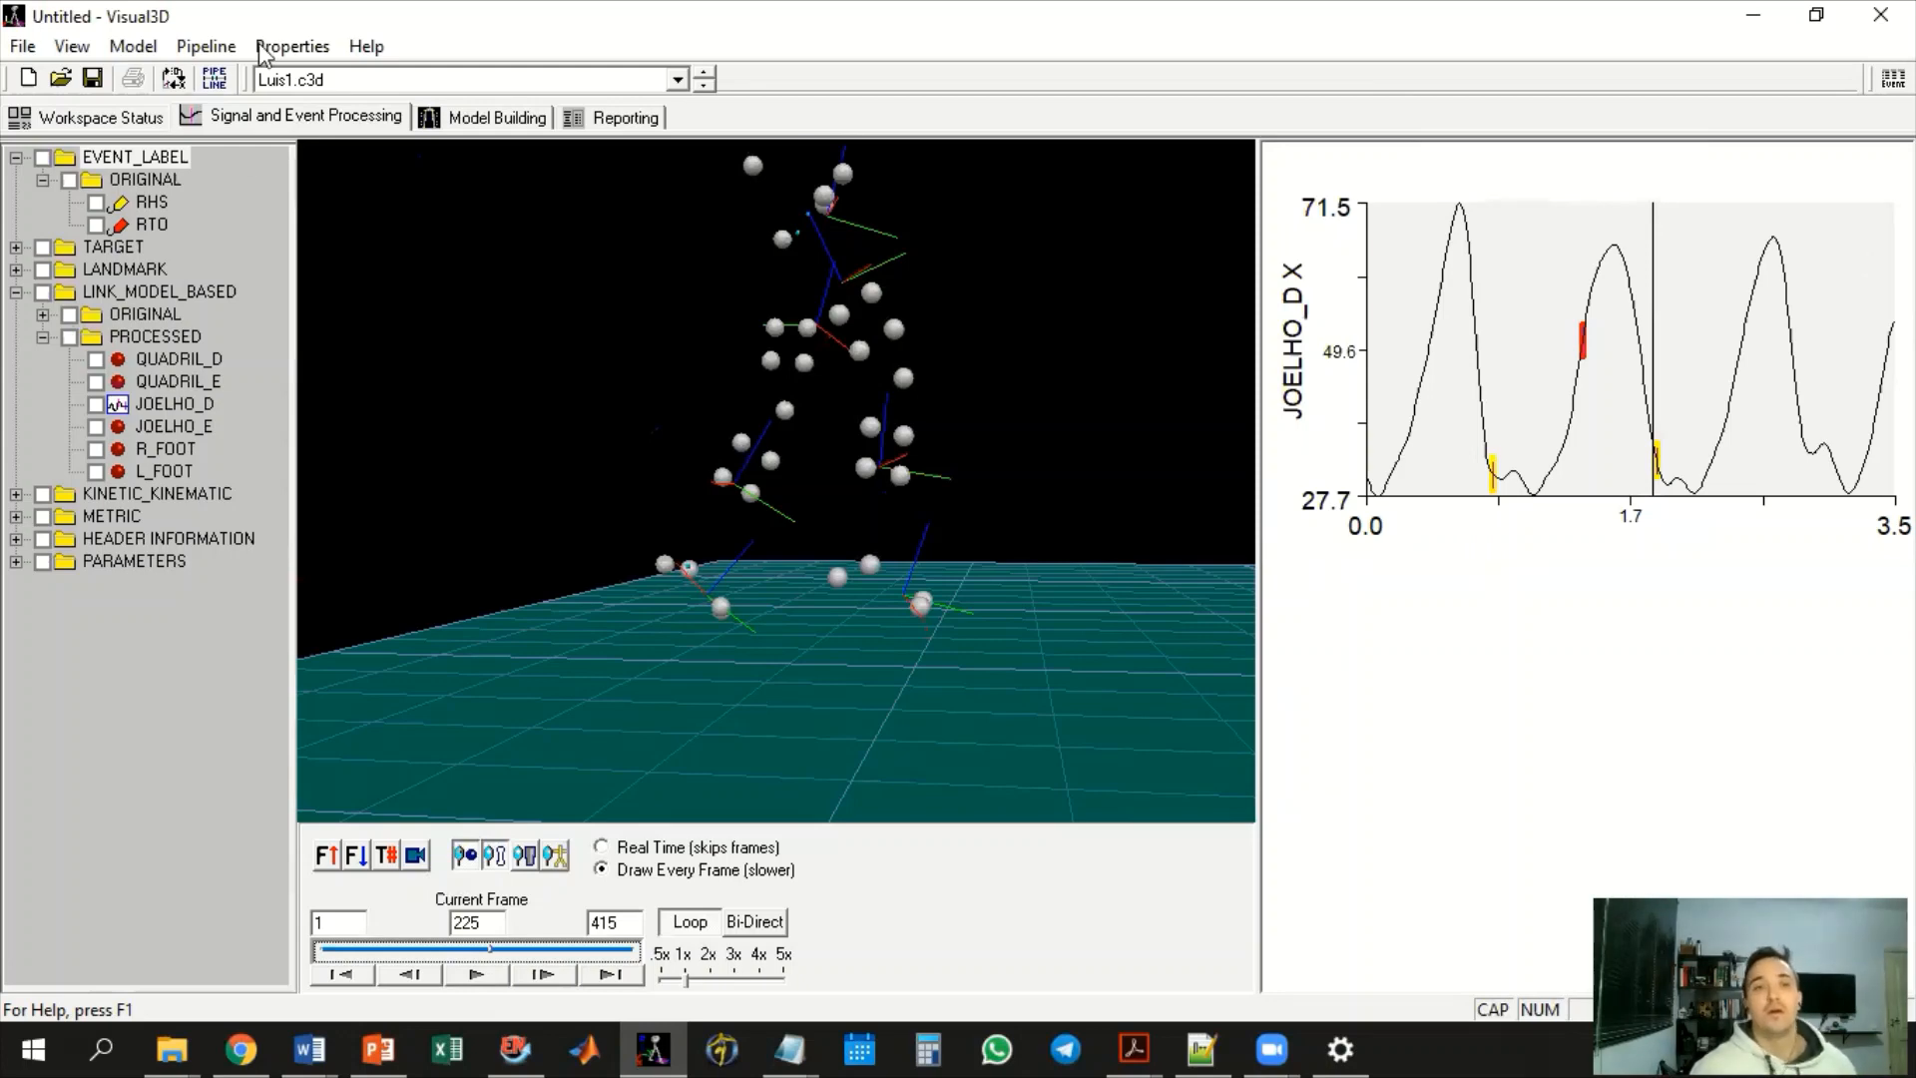
Make Luis1_003.c3d the active trial and show its JOELHO_D X curve in signal and event processing
{"action": "left_click", "coordinate": [677, 79]}
{"action": "left_click", "coordinate": [599, 141]}
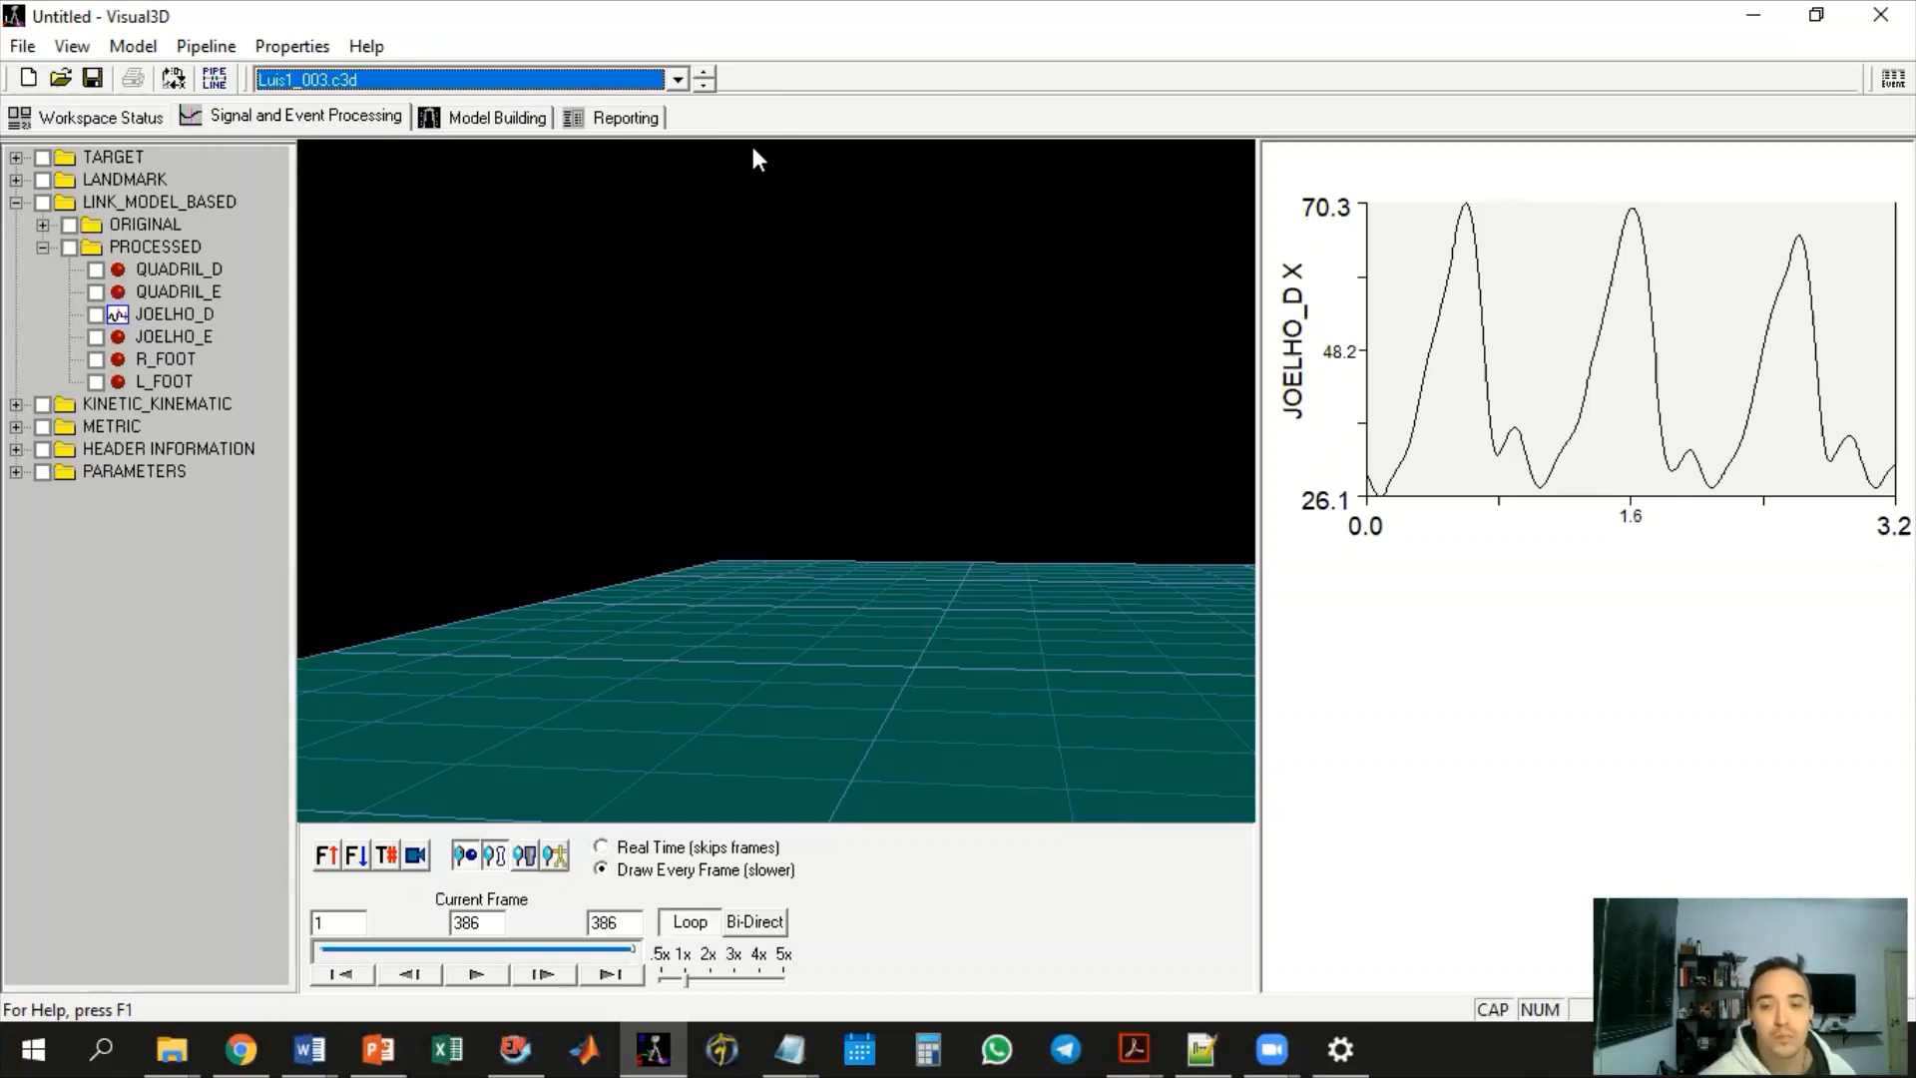
{"action": "left_click", "coordinate": [639, 124]}
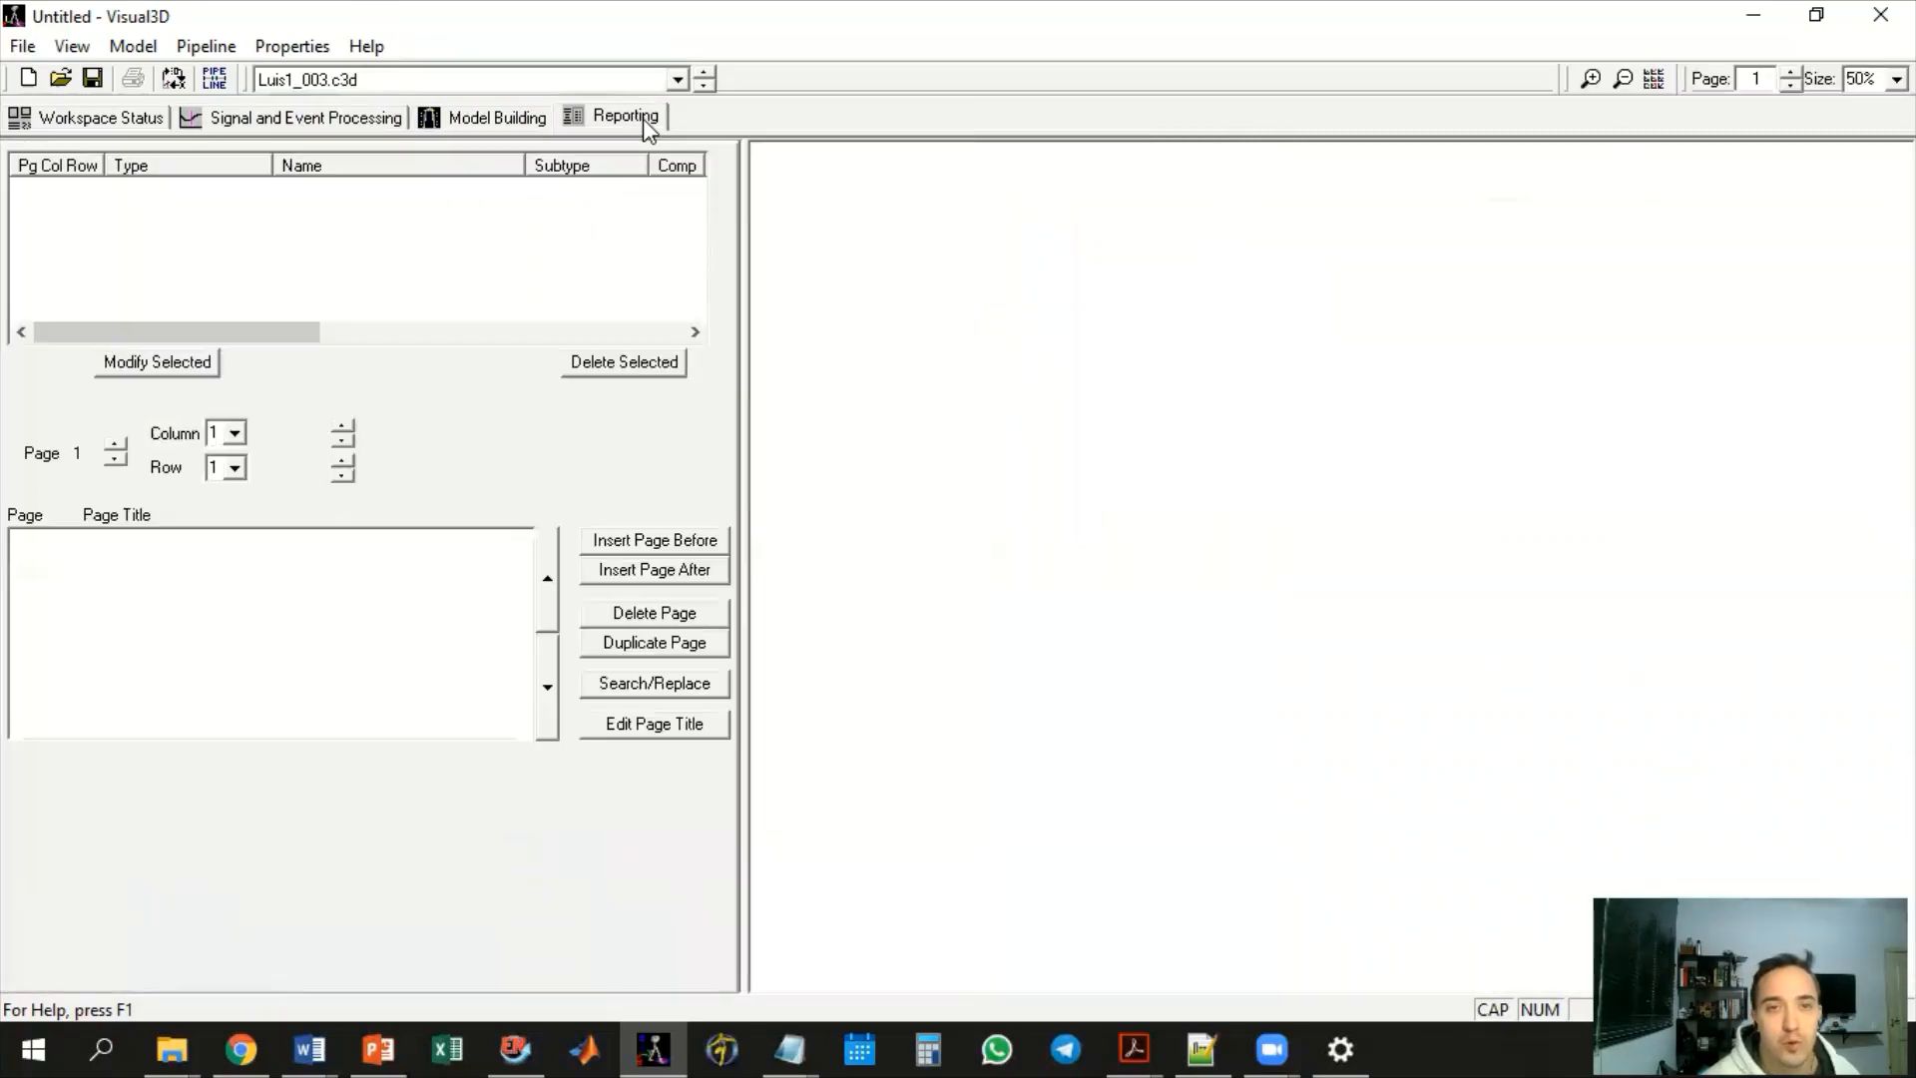
{"action": "left_click", "coordinate": [339, 120]}
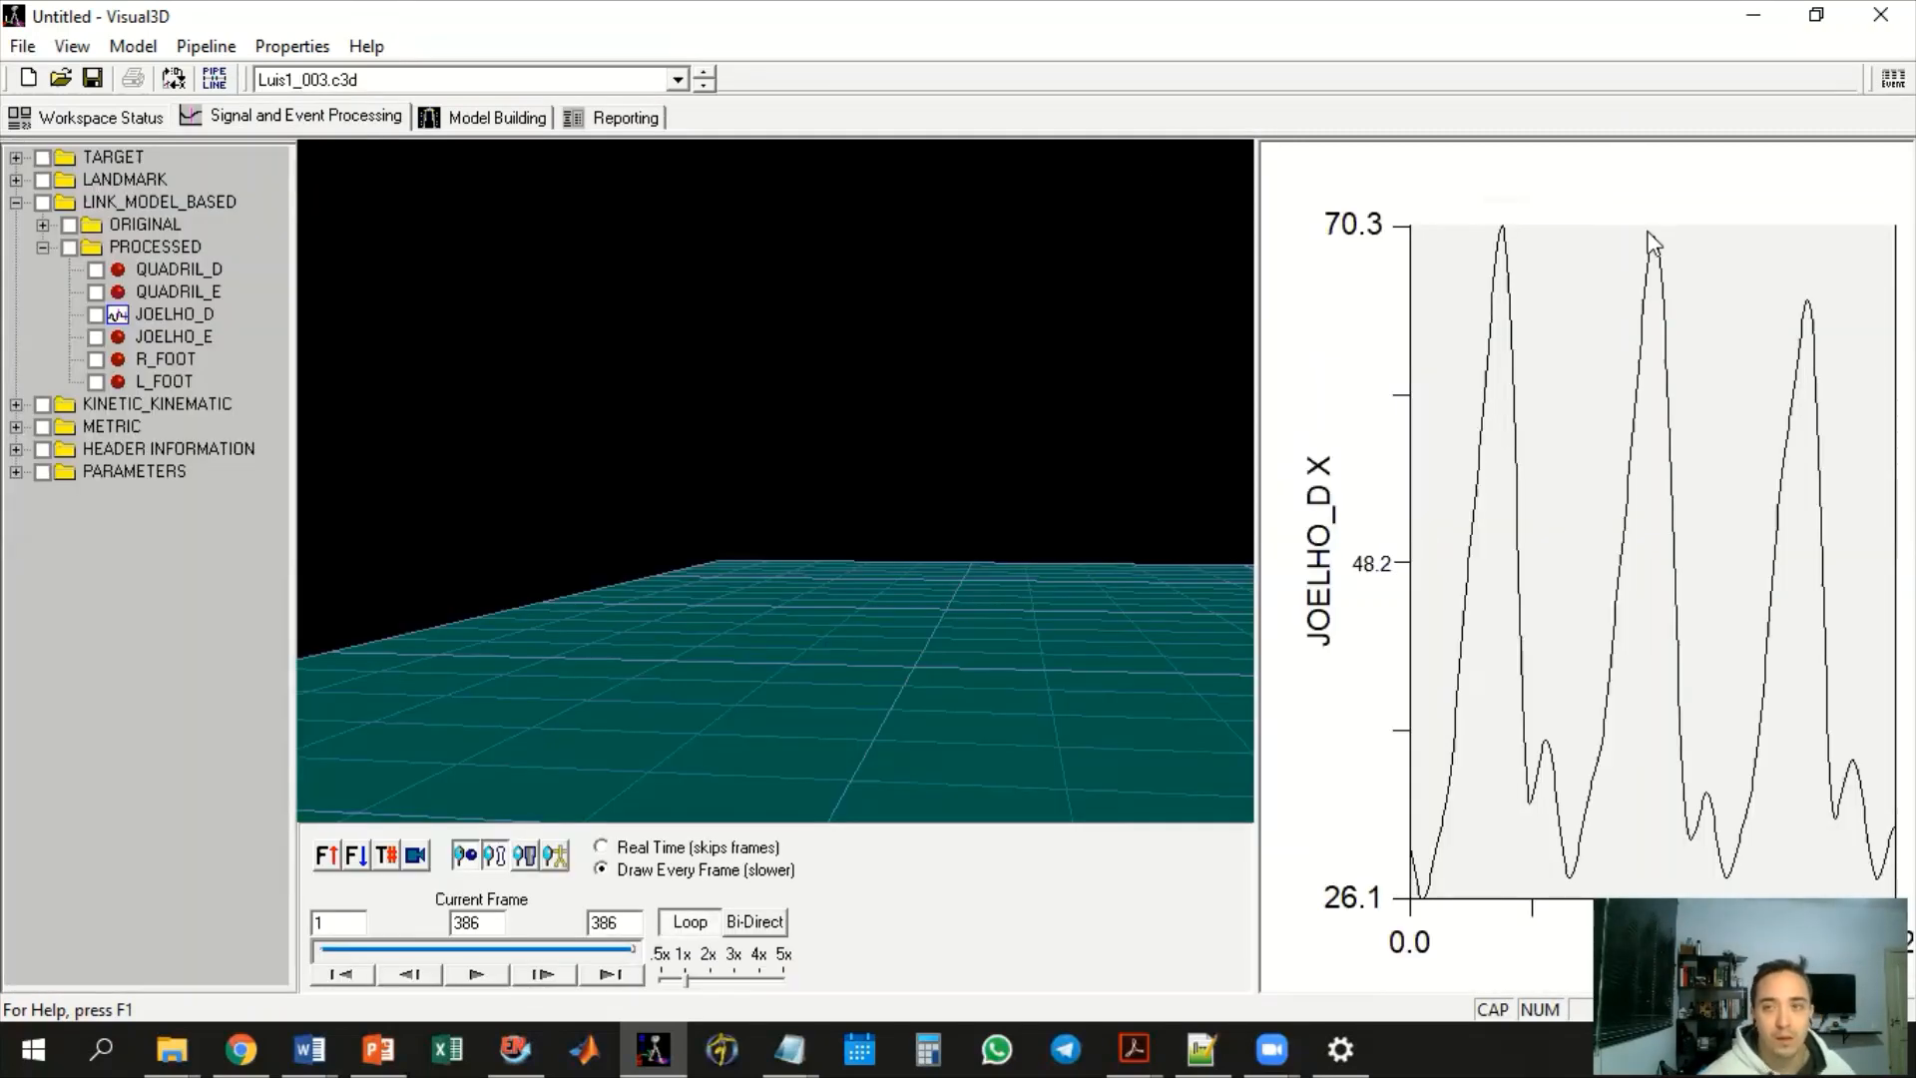
Clear the existing pipeline commands and load the Script_luis1 script from the aula_v3d folder
{"action": "left_click", "coordinate": [215, 78]}
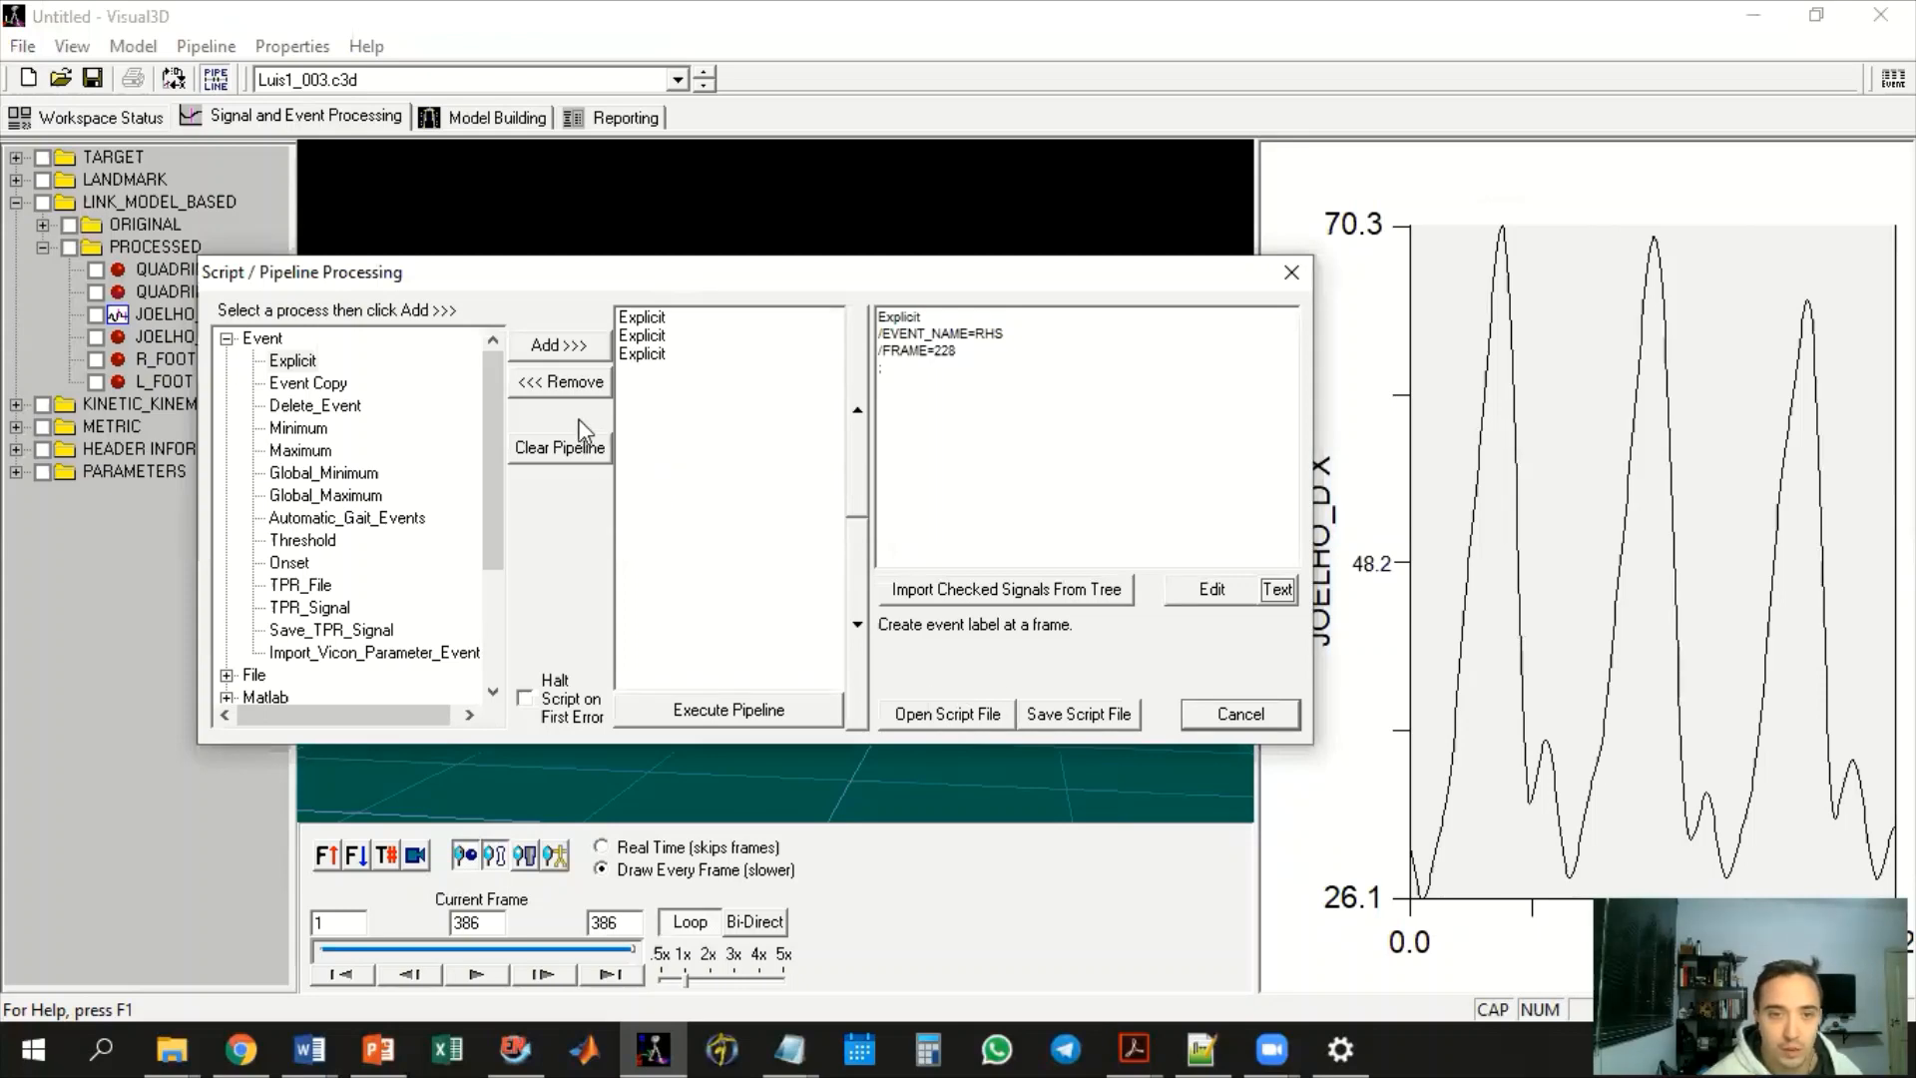
{"action": "left_click", "coordinate": [559, 447]}
{"action": "left_click", "coordinate": [788, 572]}
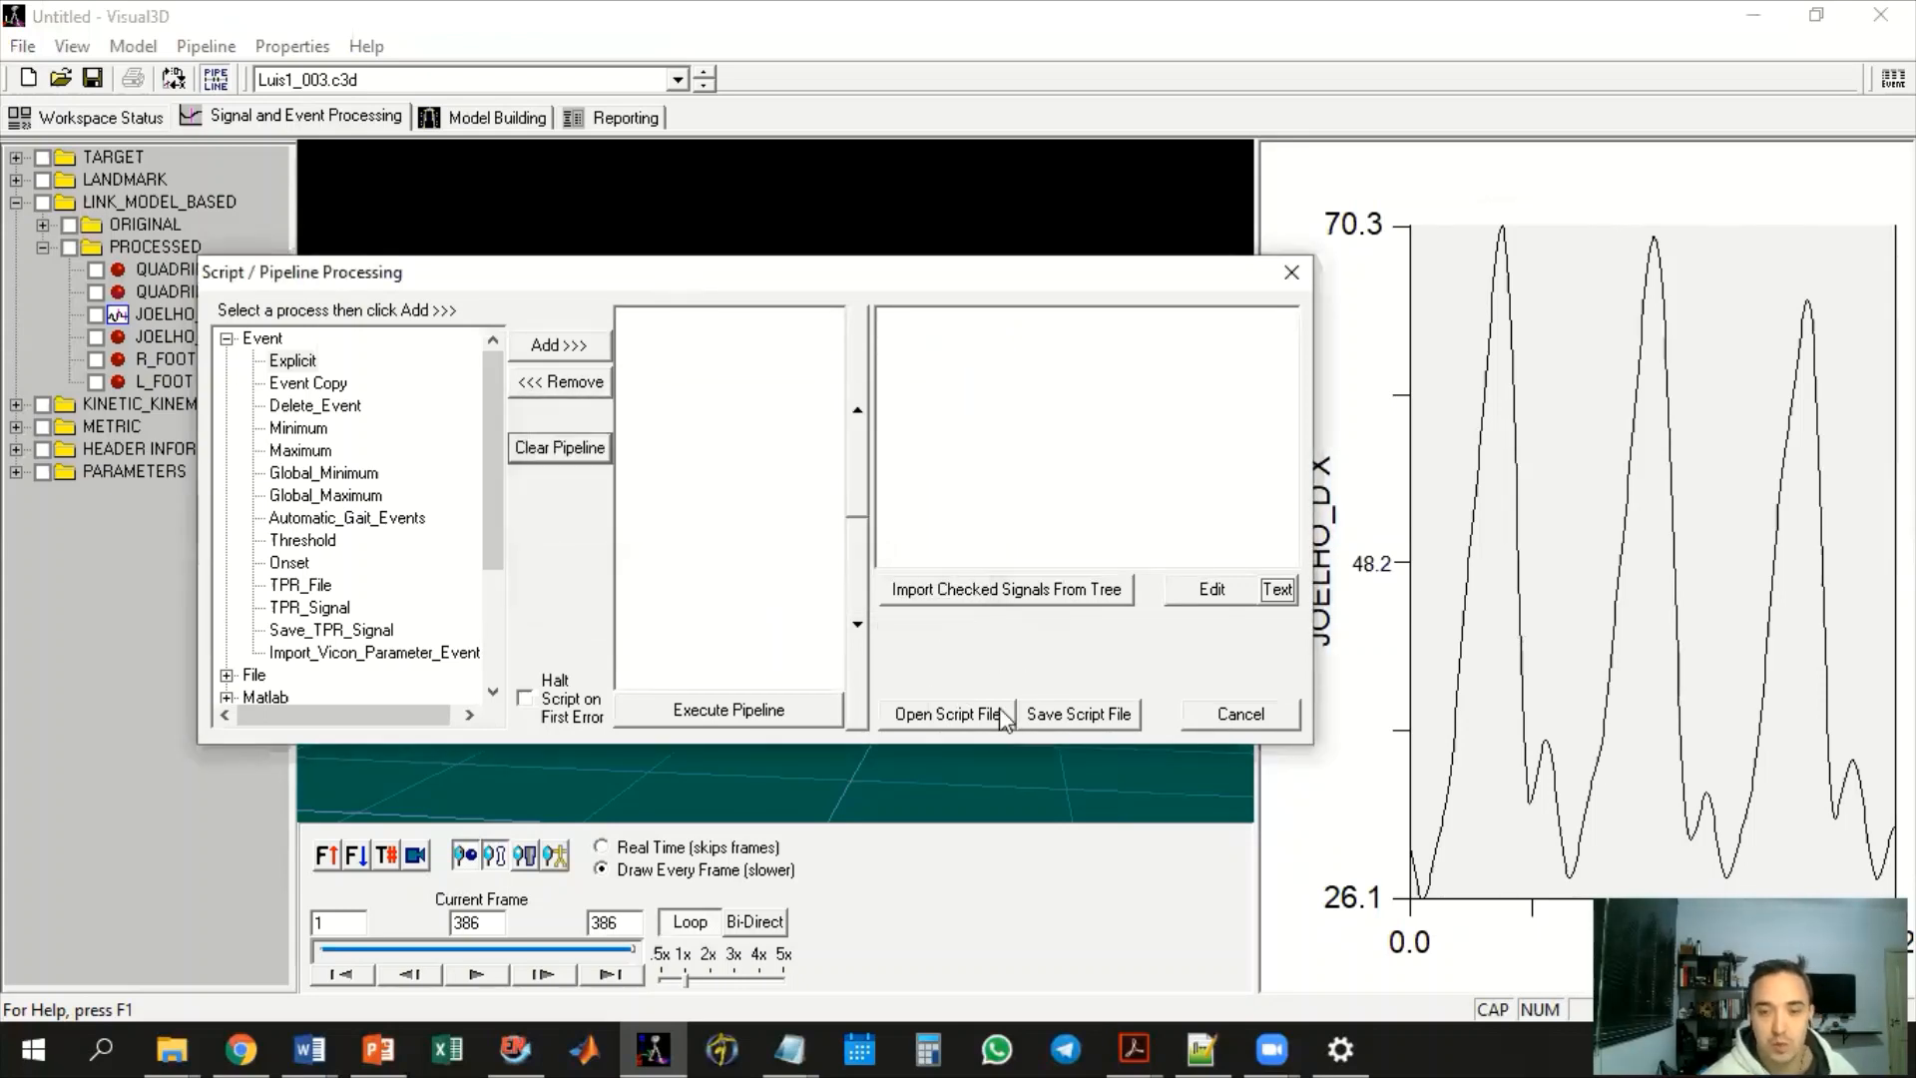
{"action": "left_click", "coordinate": [948, 718]}
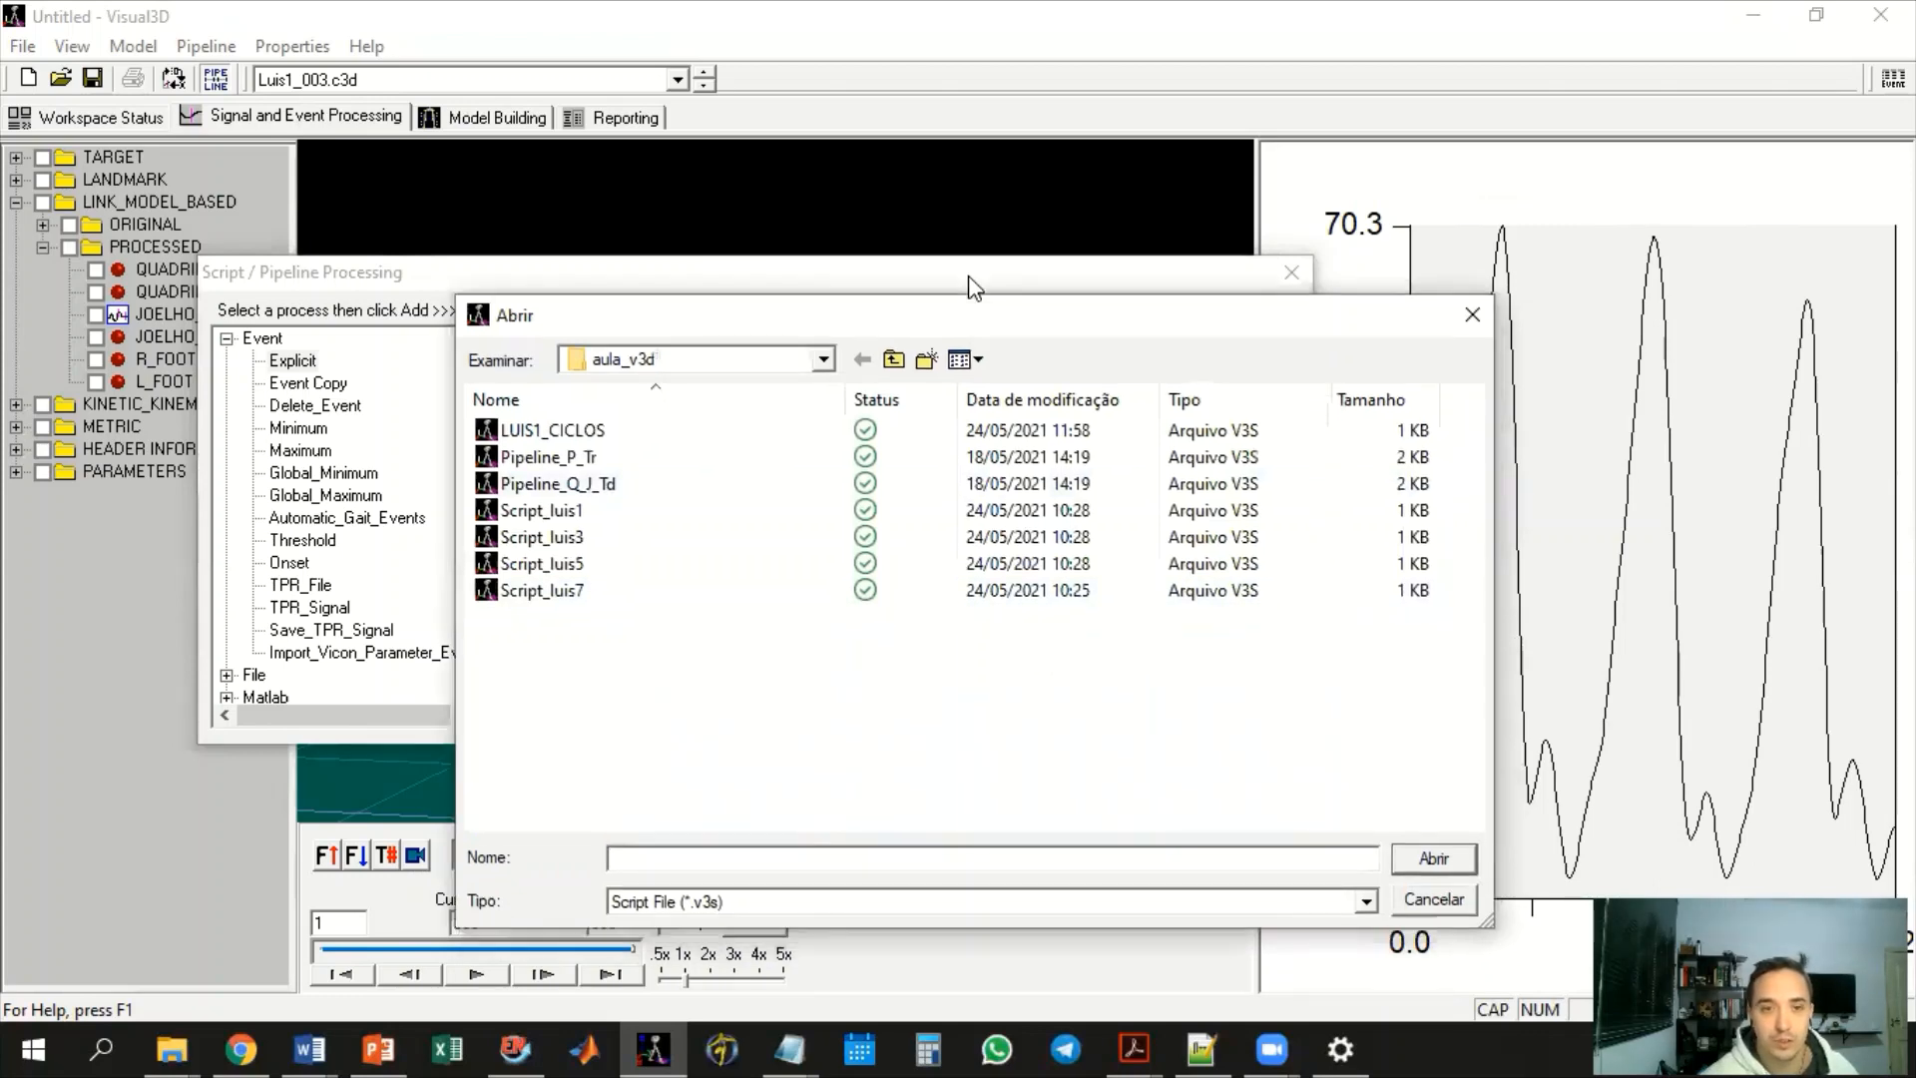
{"action": "left_click_drag", "start_coordinate": [970, 309], "coordinate": [893, 146]}
{"action": "double_click", "coordinate": [622, 347]}
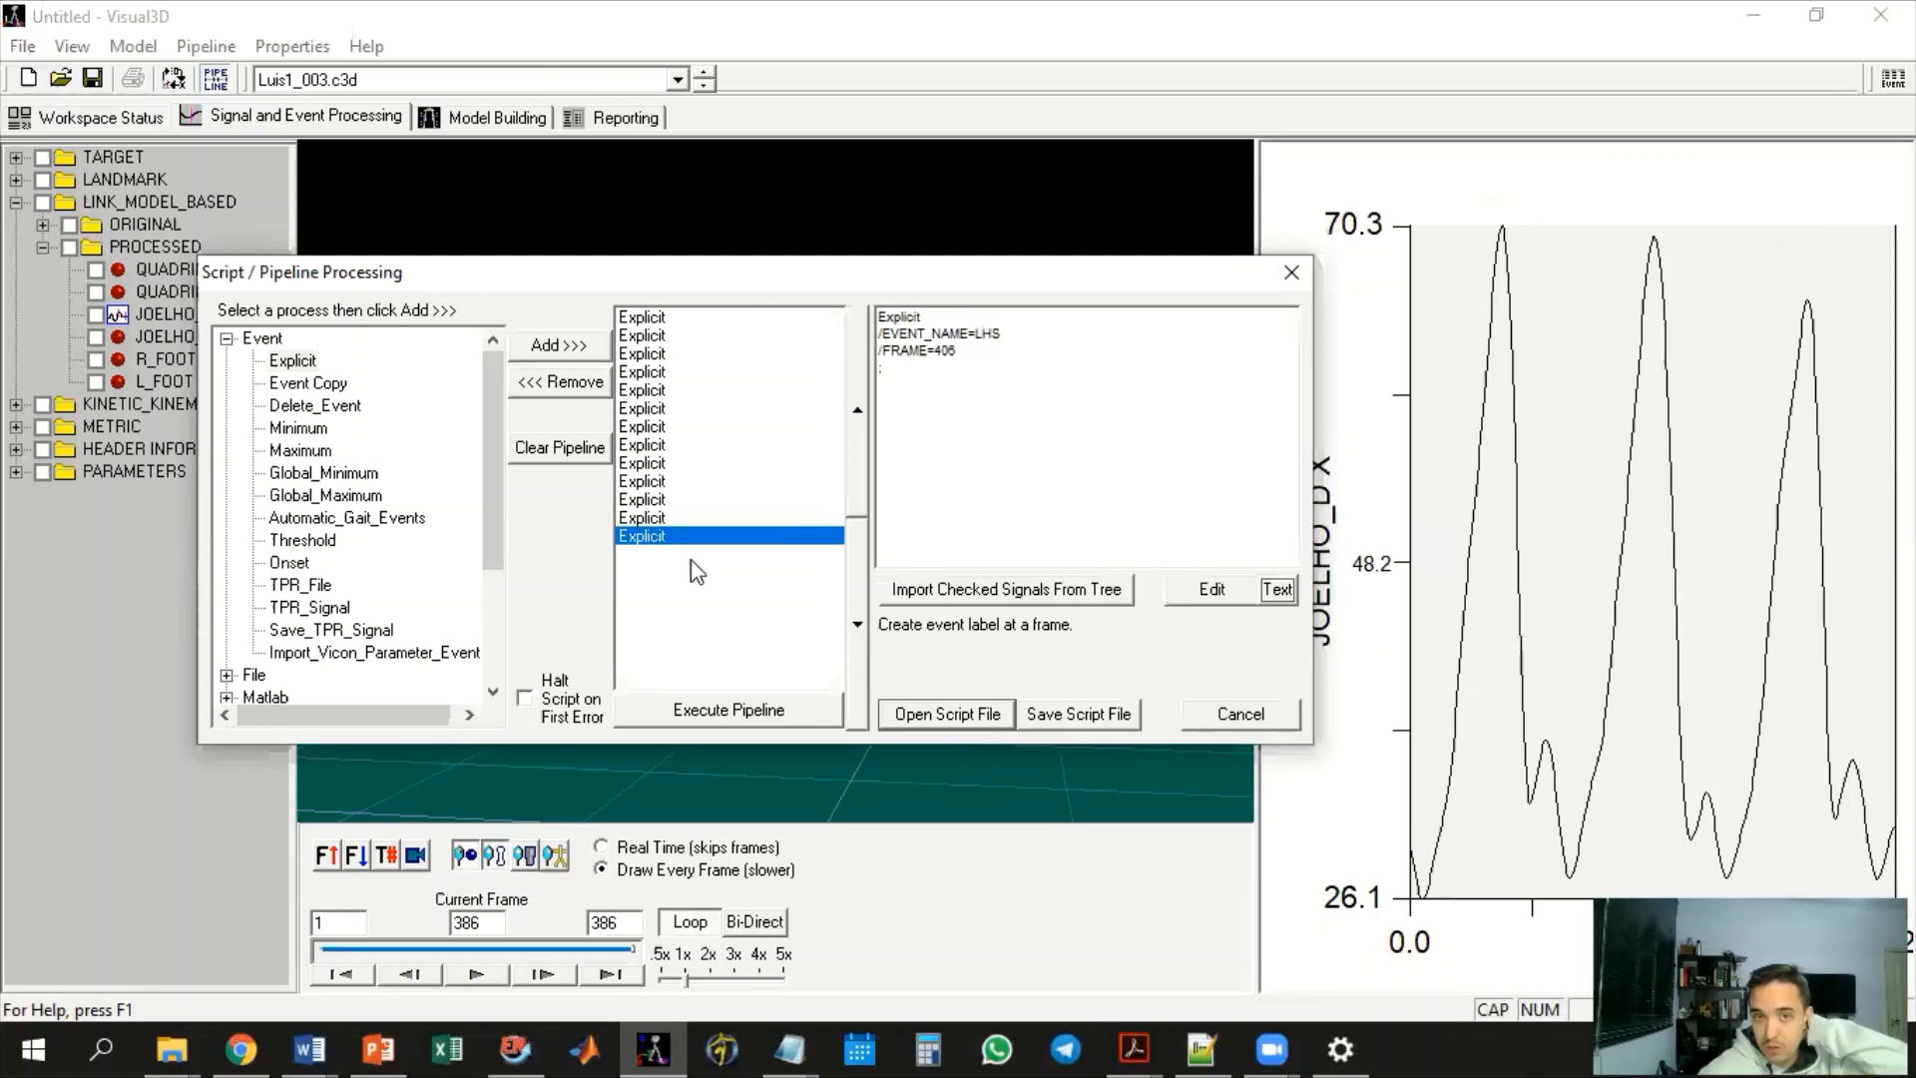
Execute the loaded event pipeline on Luis1_003.c3d and close the processing results and pipeline dialog
{"action": "left_click", "coordinate": [766, 713]}
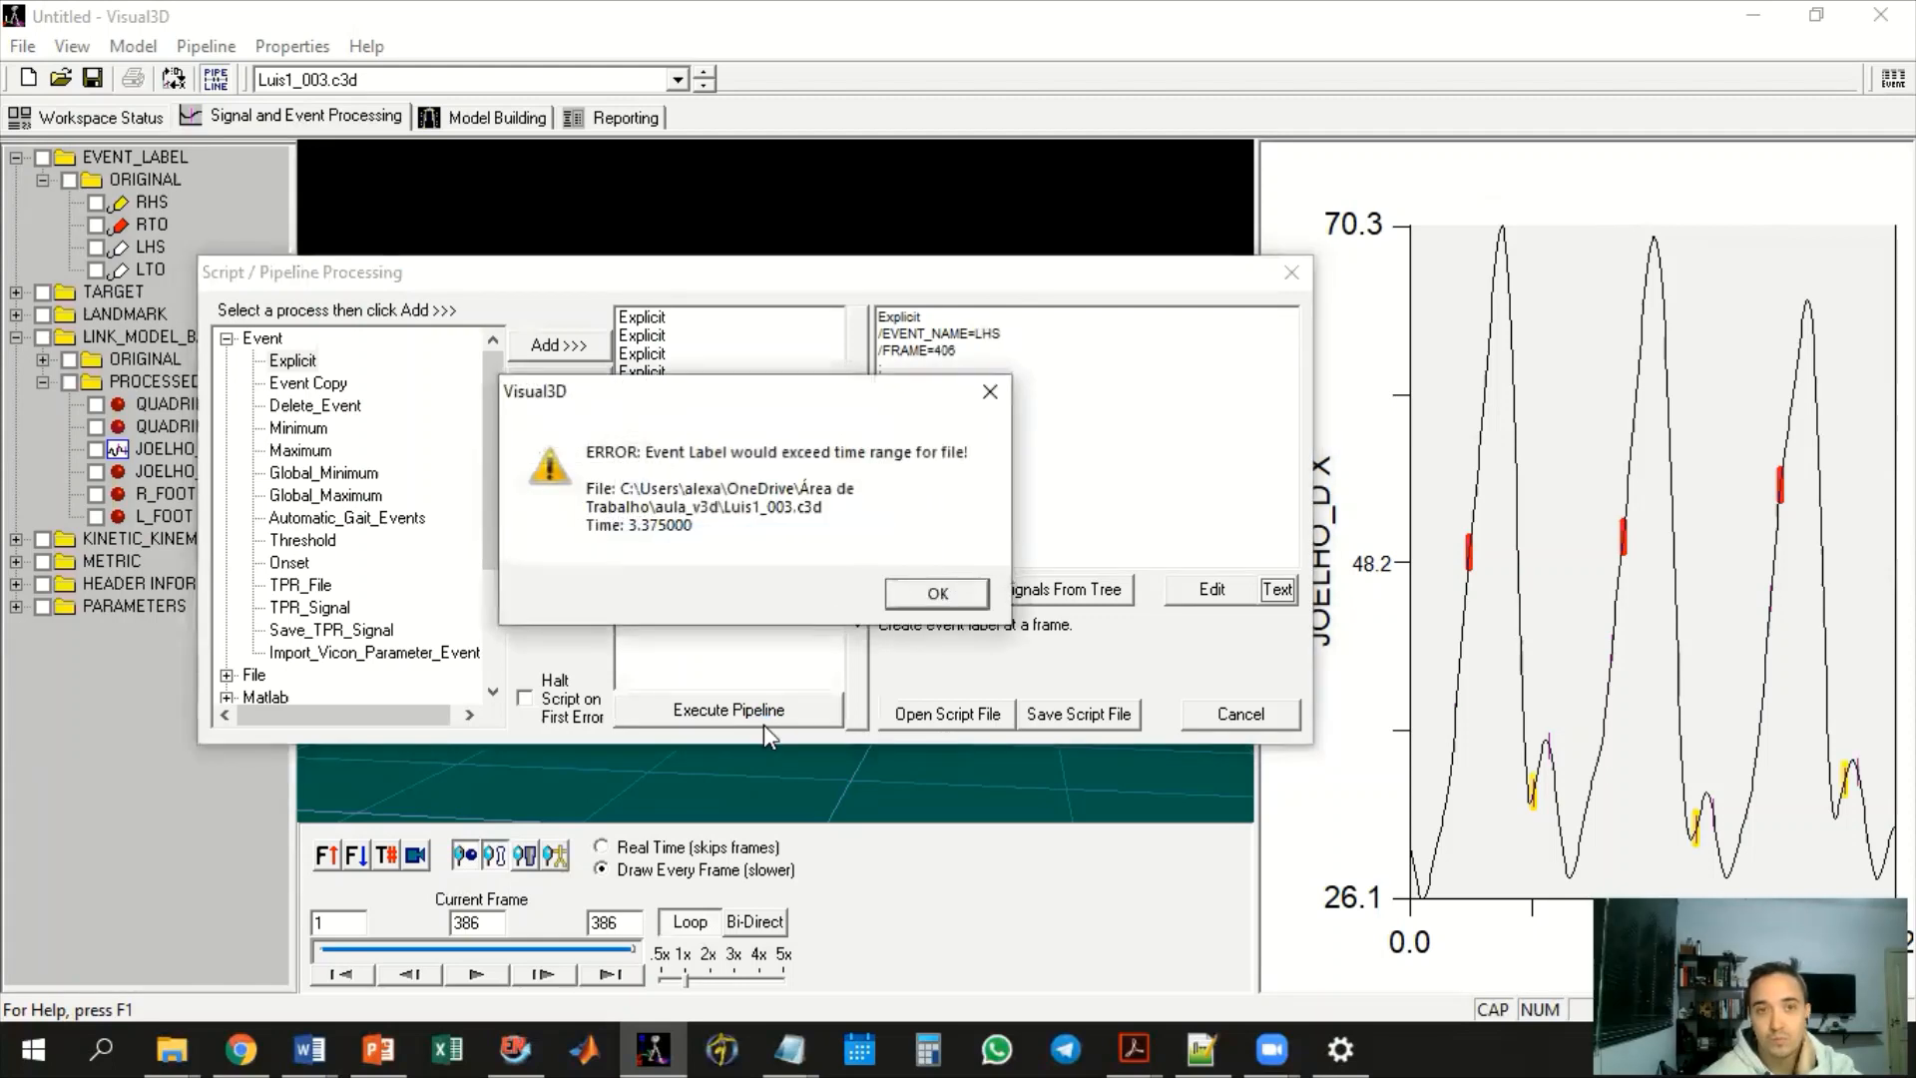
{"action": "left_click", "coordinate": [942, 589]}
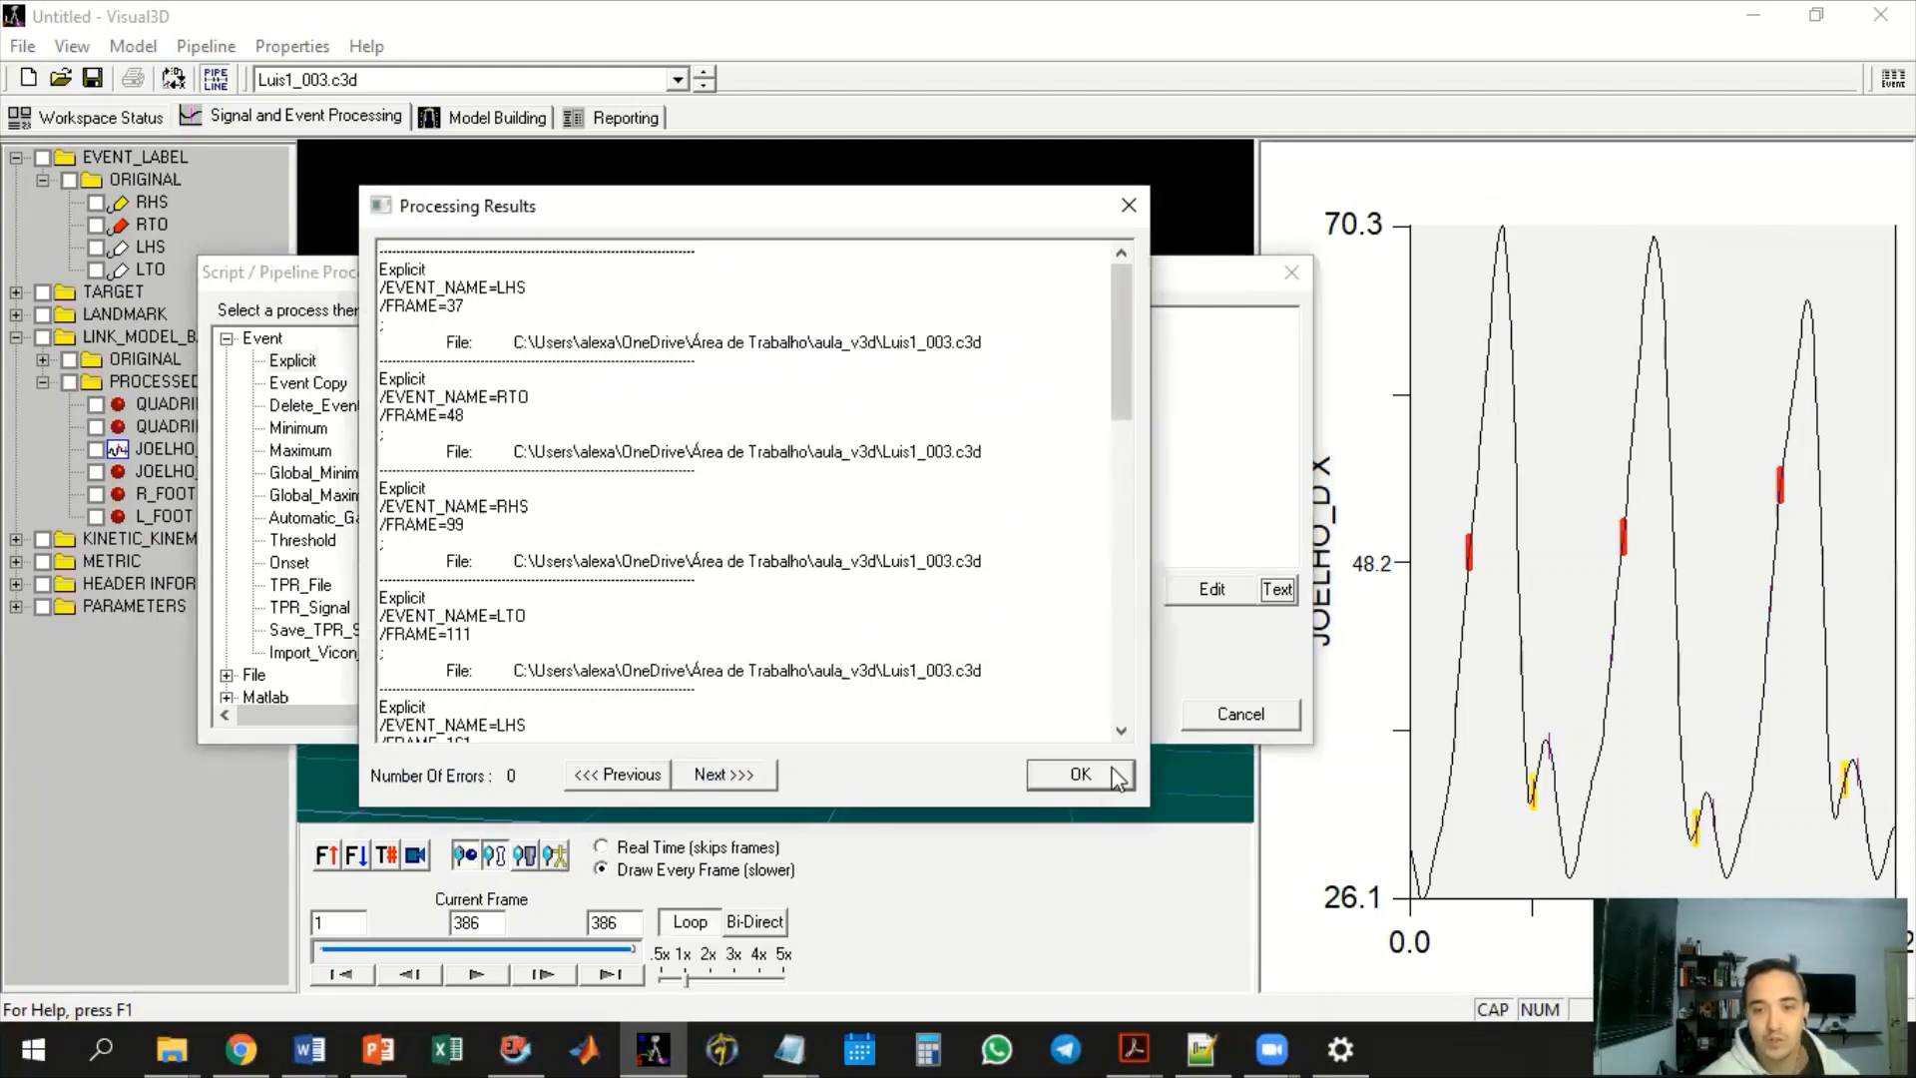
{"action": "left_click", "coordinate": [1080, 774]}
{"action": "left_click", "coordinate": [1240, 713]}
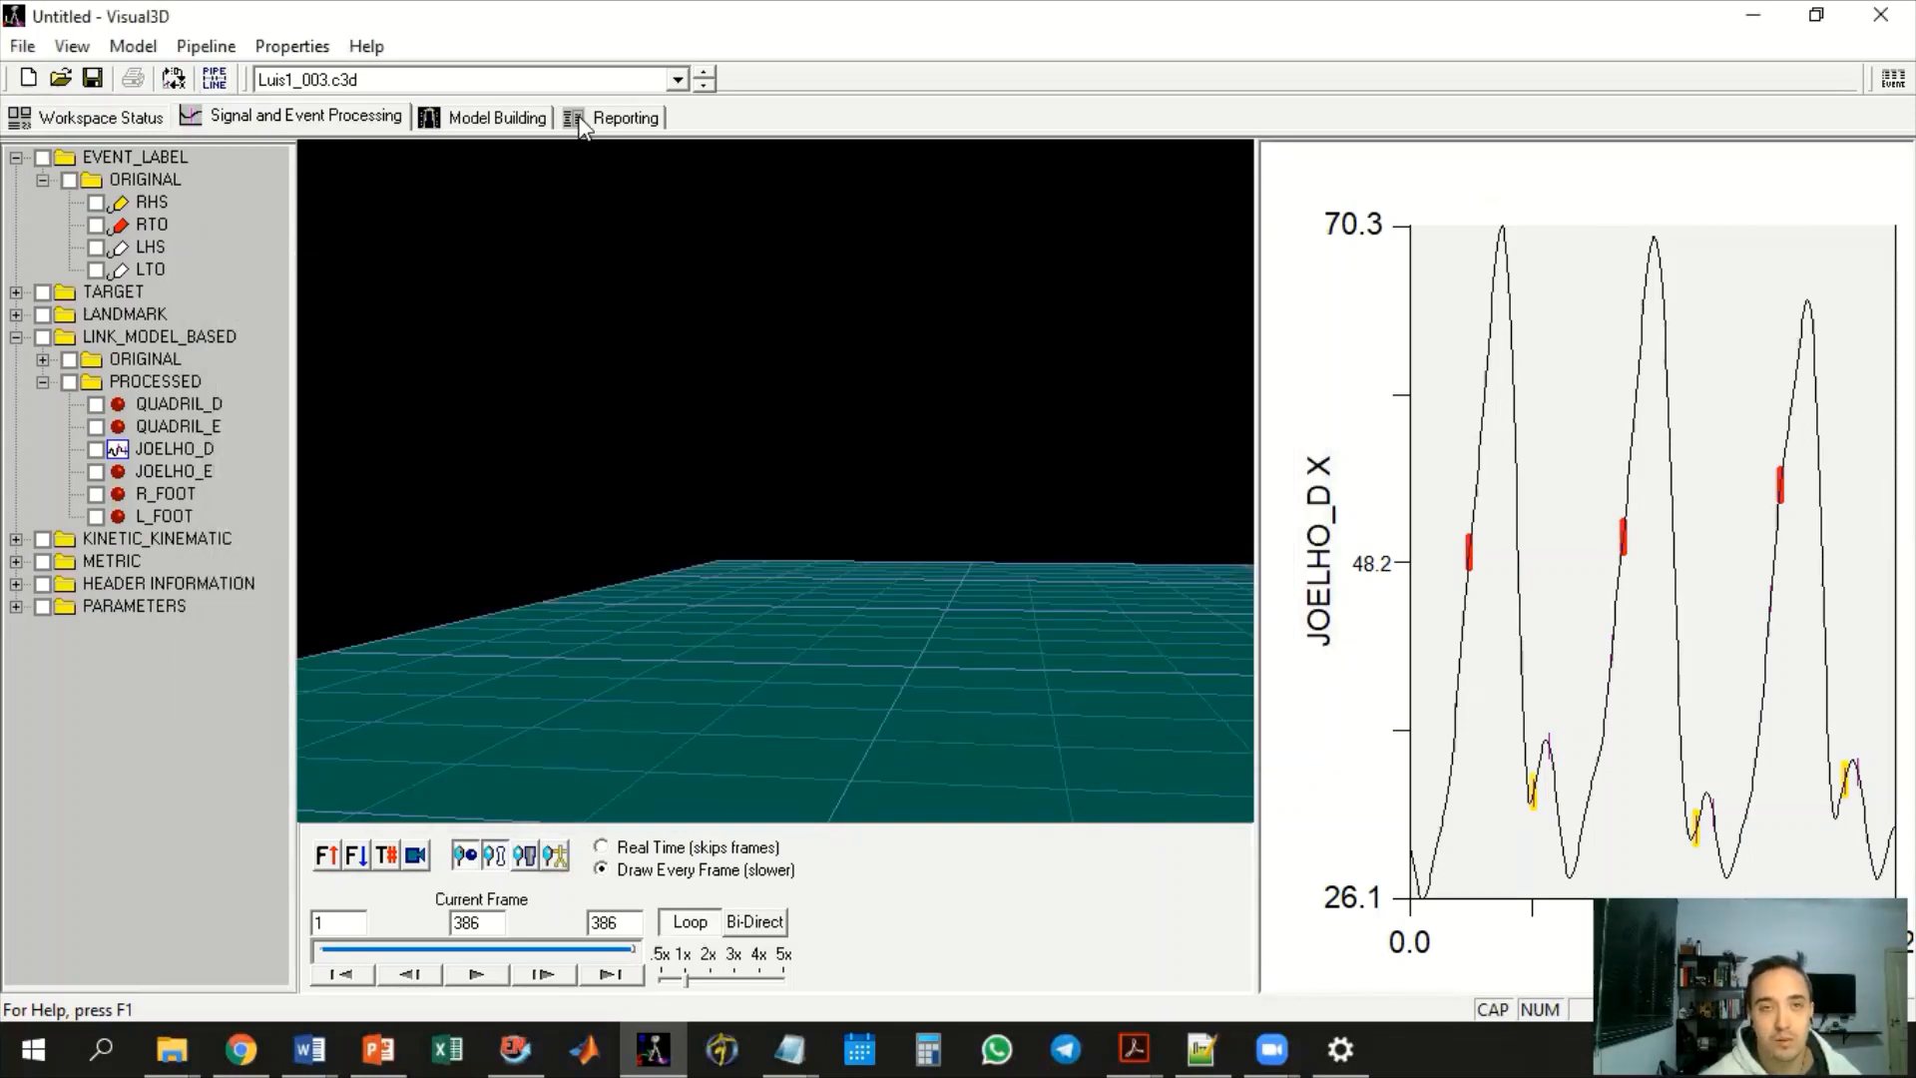
Make Luis1.c3d the active trial and execute the loaded Script_luis1 event pipeline on it
{"action": "left_click", "coordinate": [644, 82]}
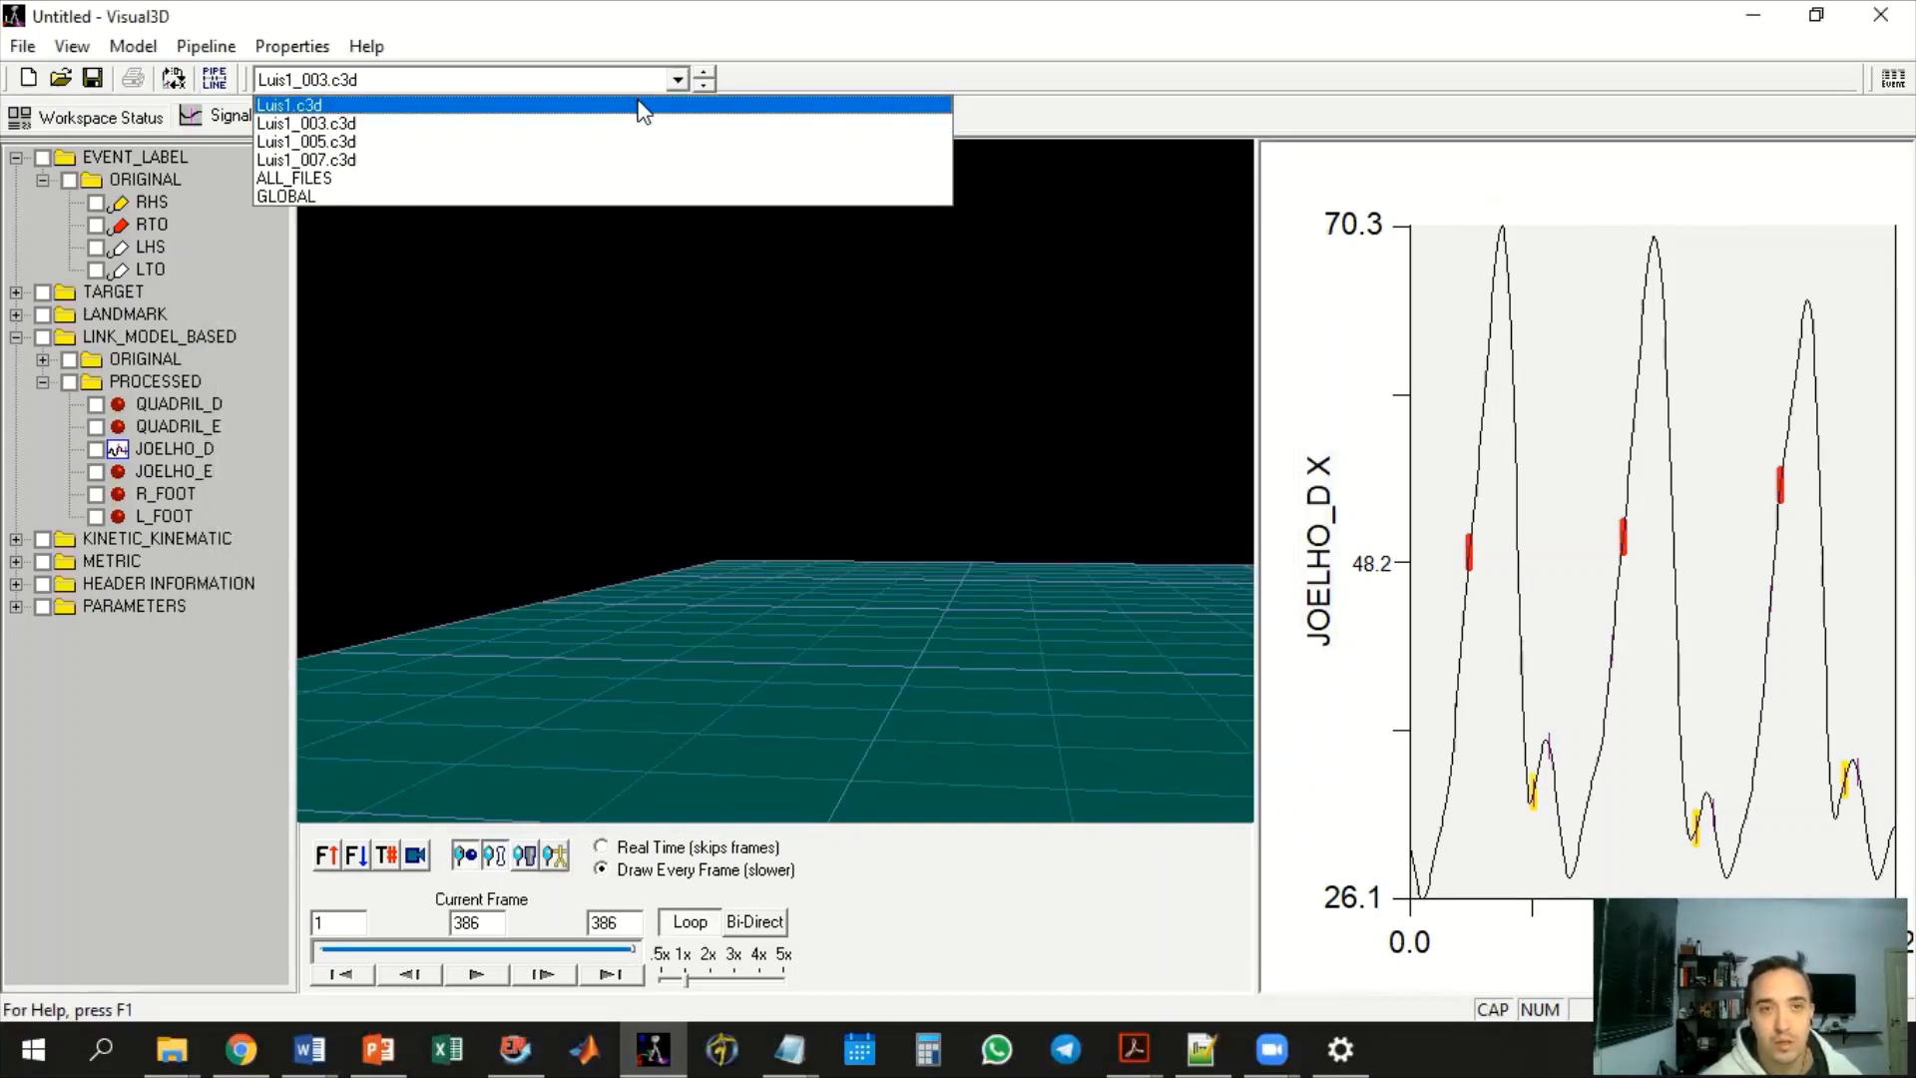
{"action": "left_click", "coordinate": [638, 105]}
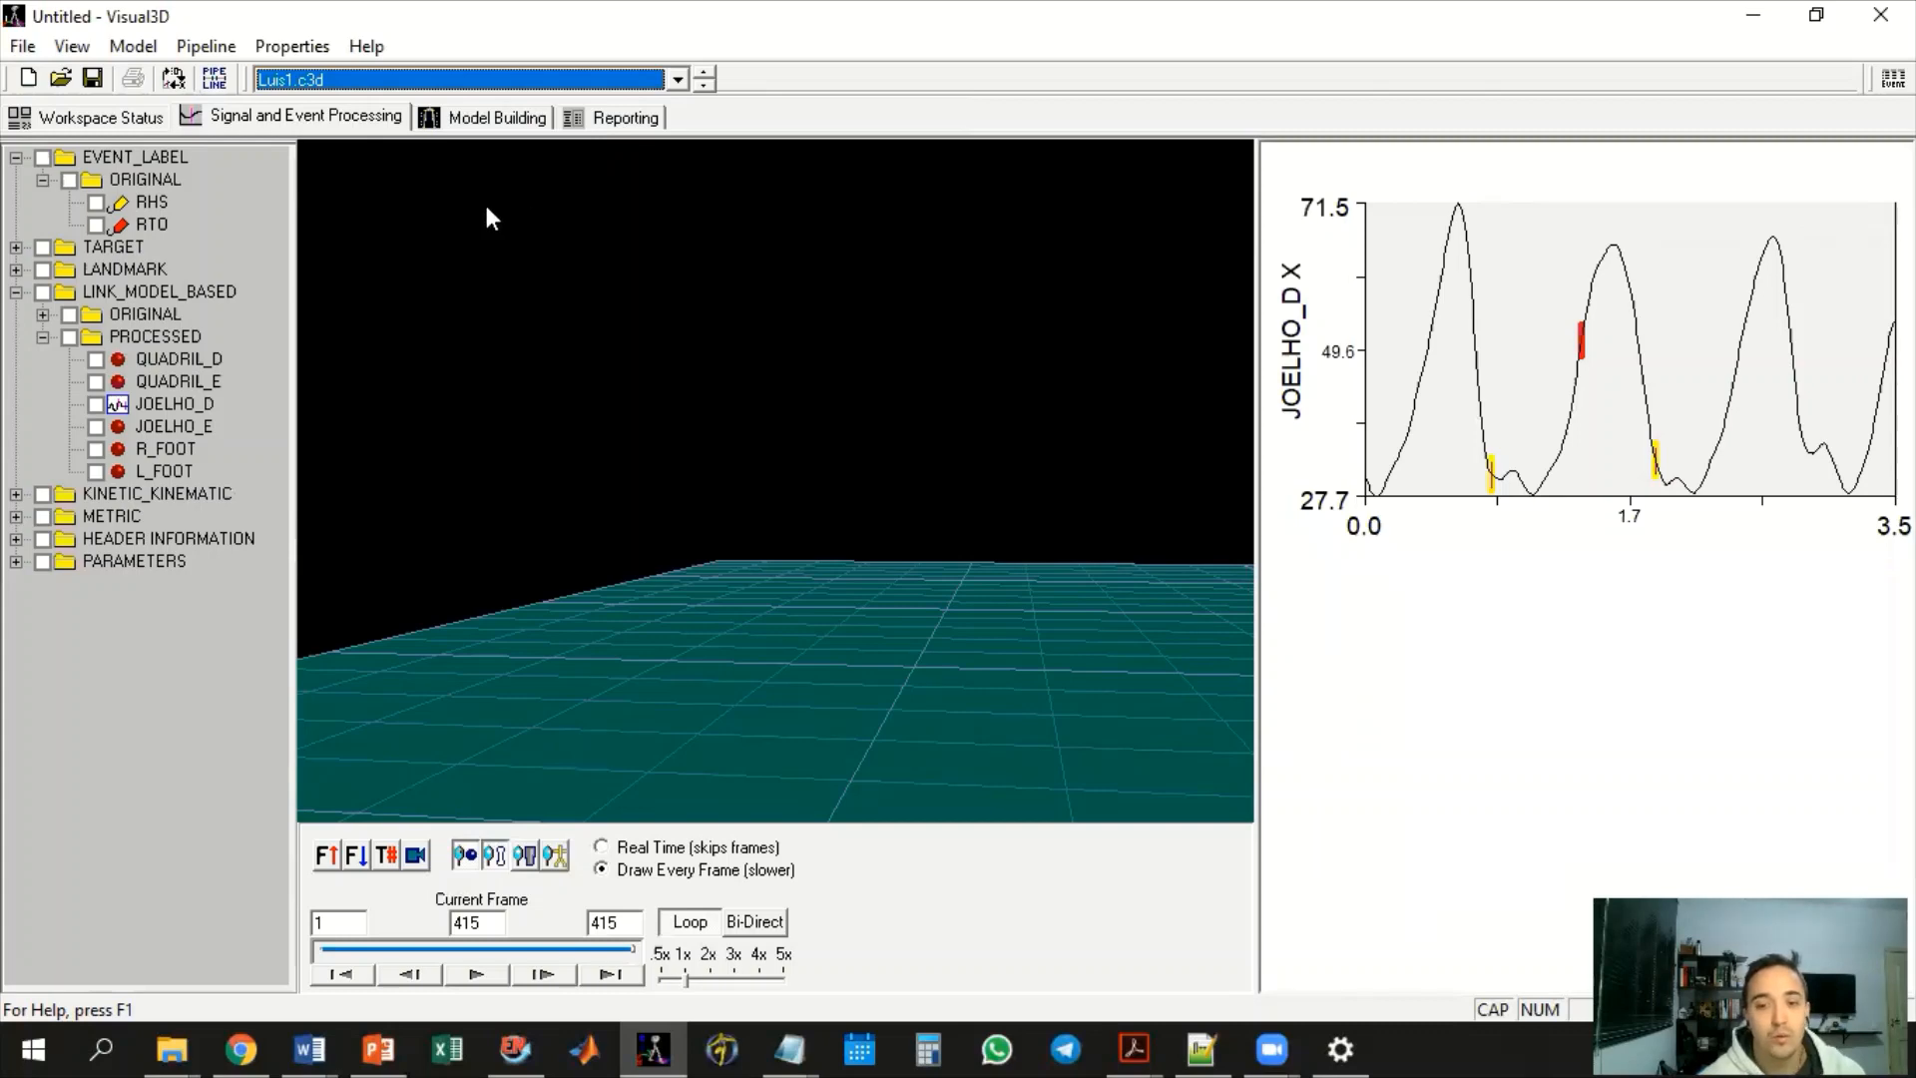
{"action": "left_click", "coordinate": [215, 78]}
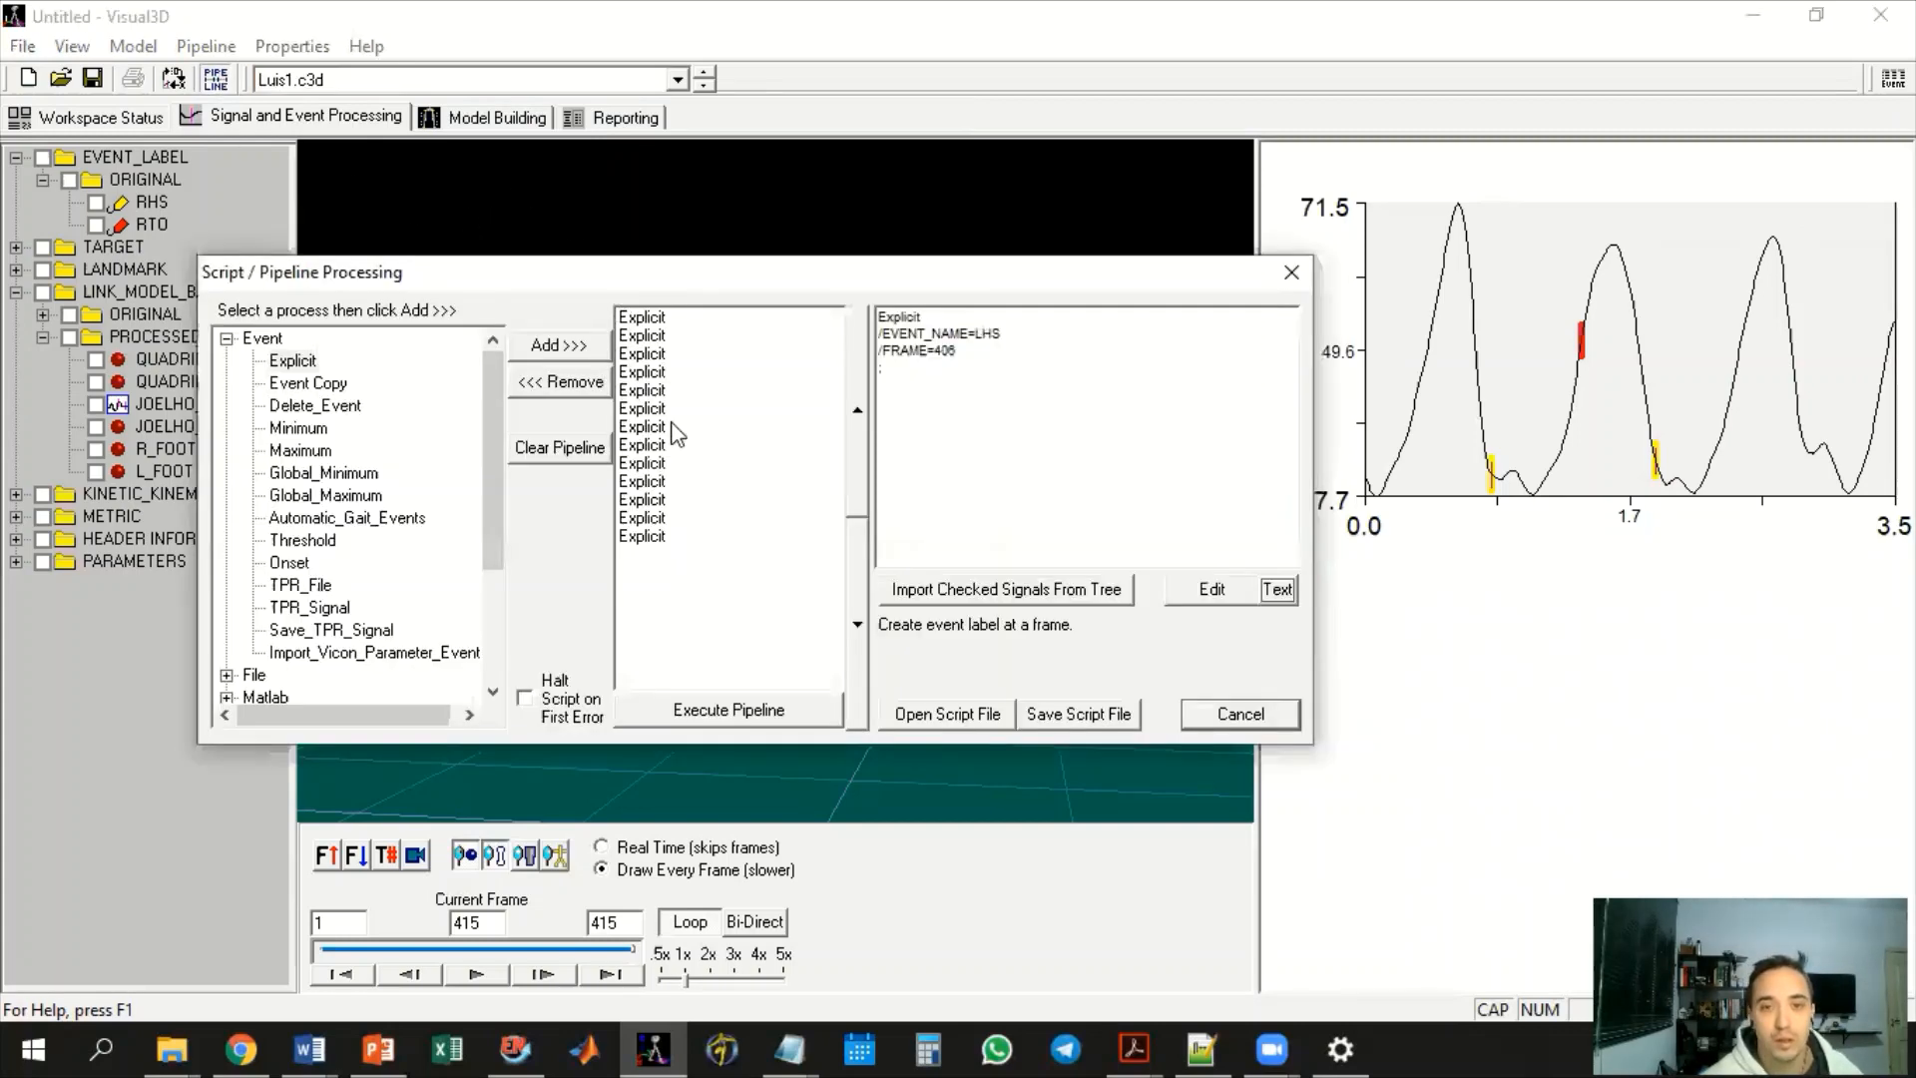
{"action": "left_click", "coordinate": [804, 715]}
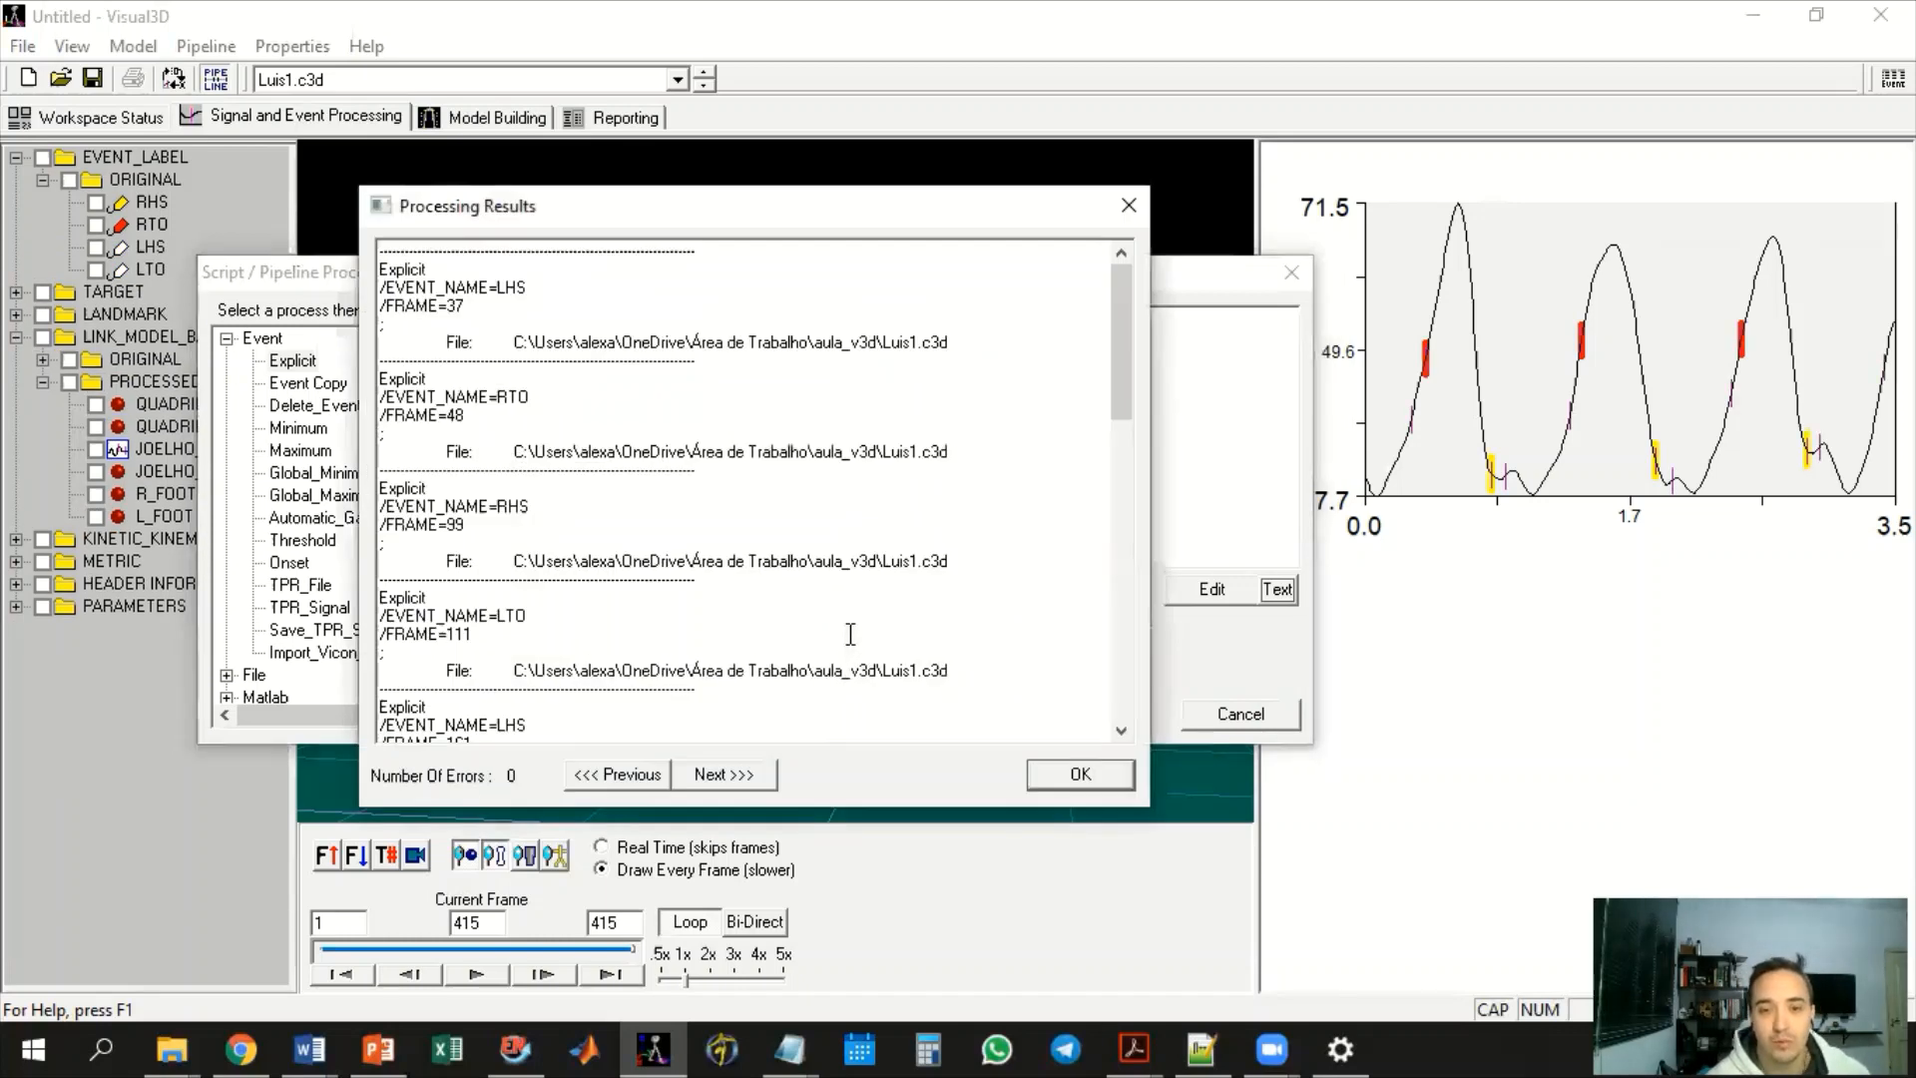
{"action": "left_click", "coordinate": [1078, 775]}
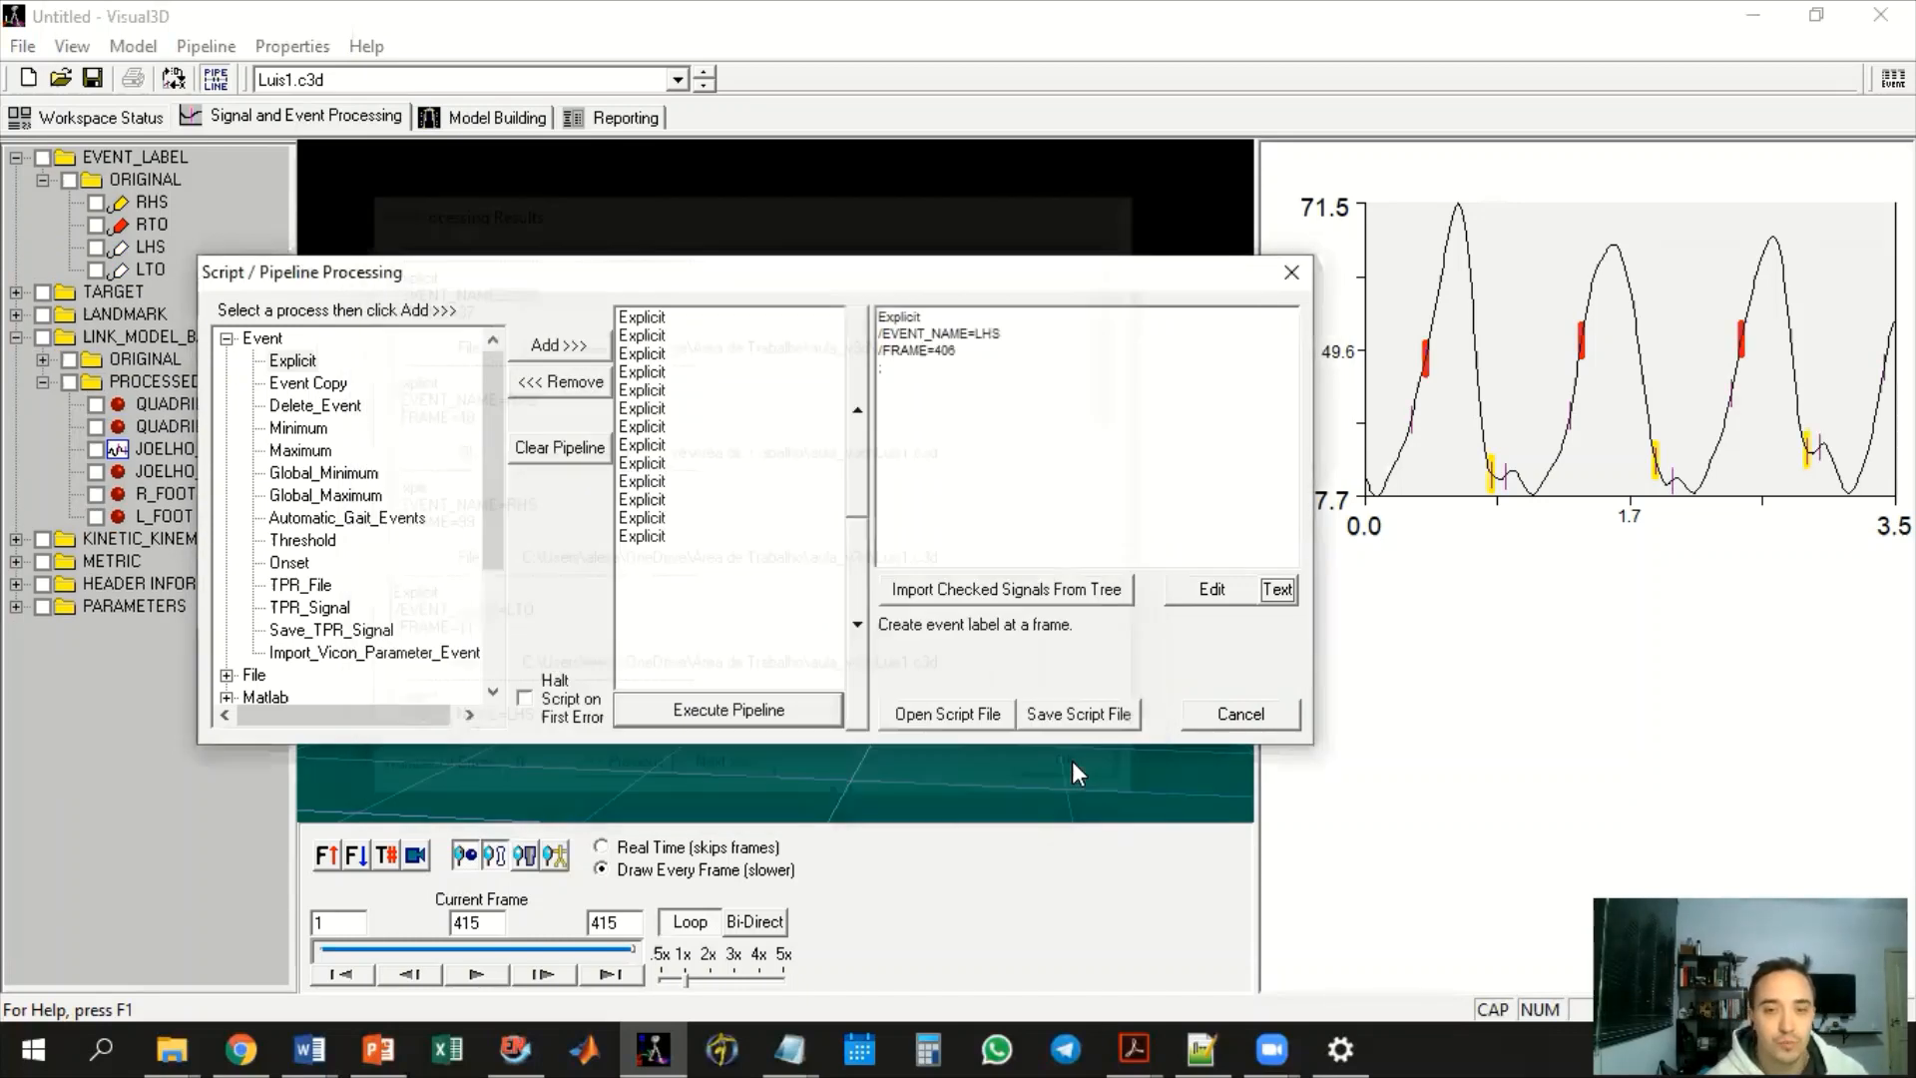
{"action": "left_click", "coordinate": [1239, 714]}
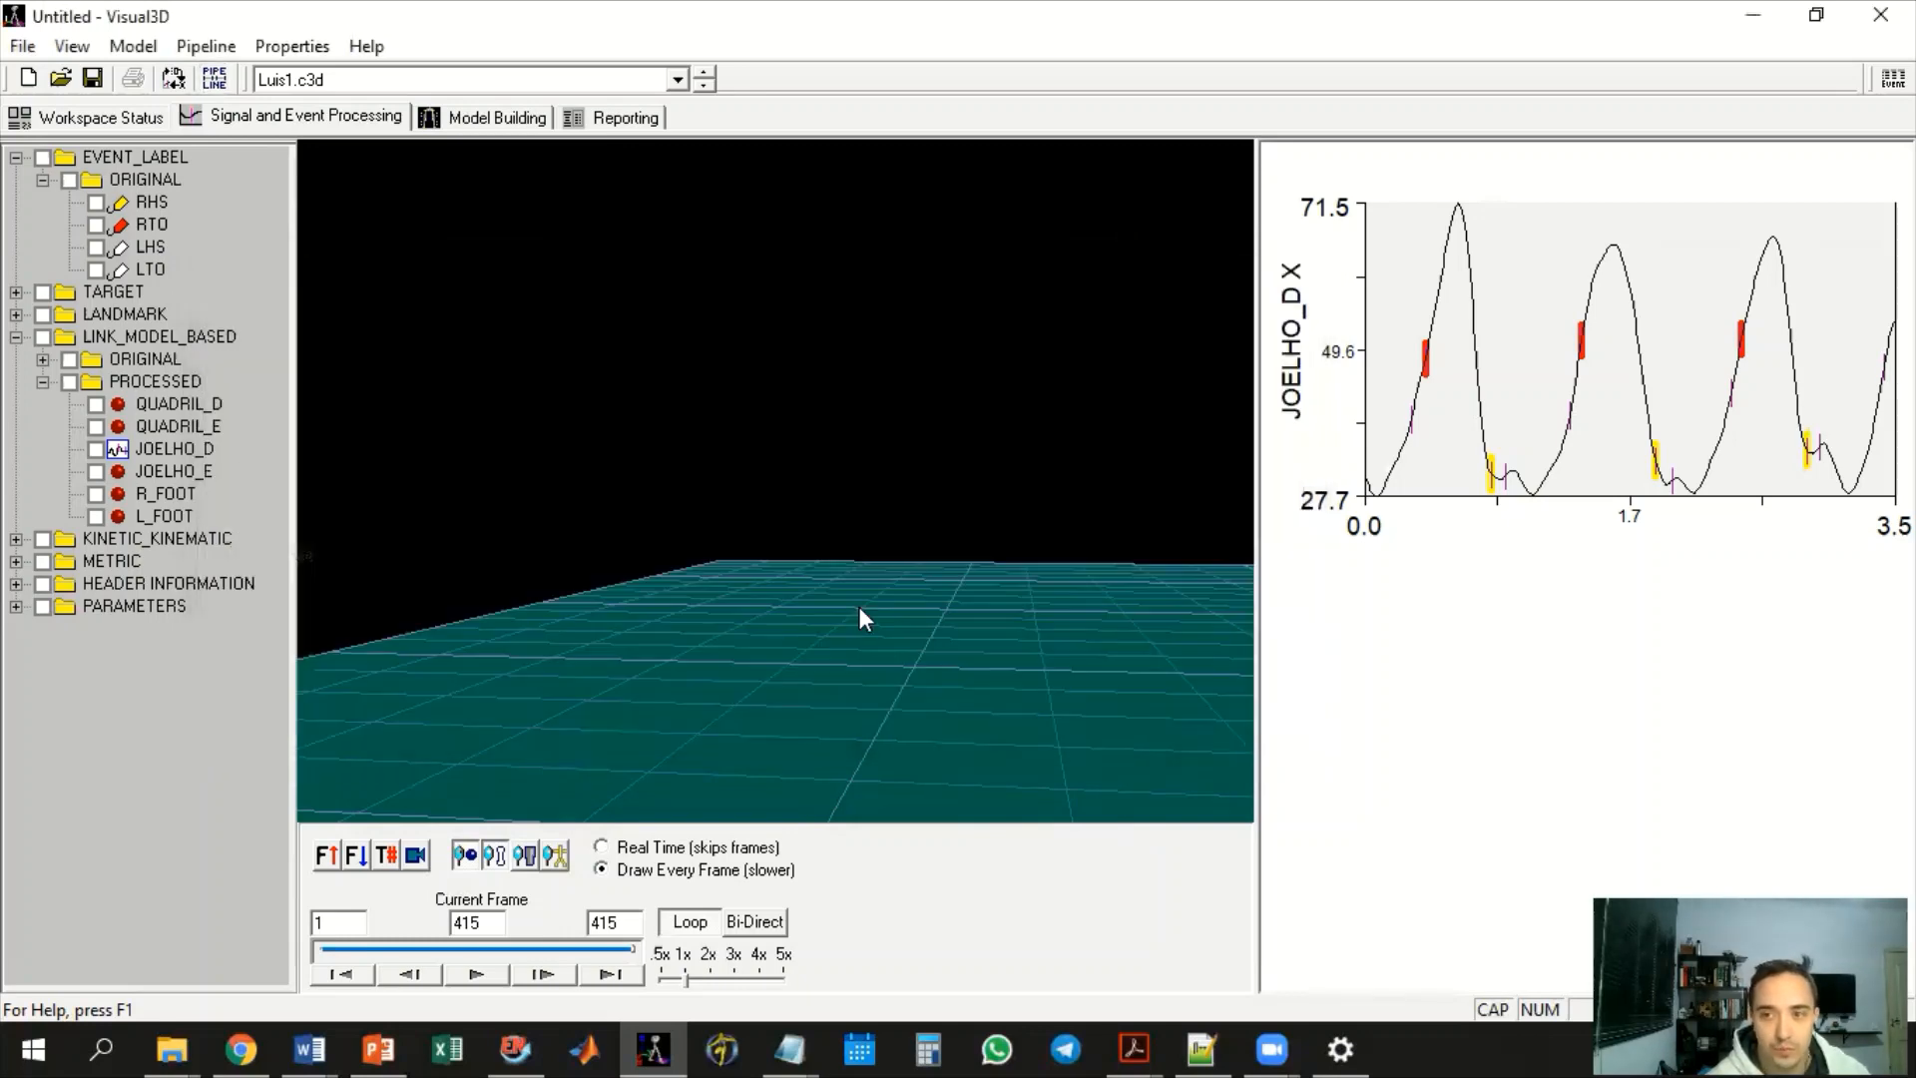
Highlight the LHS and LTO event labels on the JOELHO_D X graph
{"action": "right_click", "coordinate": [160, 247]}
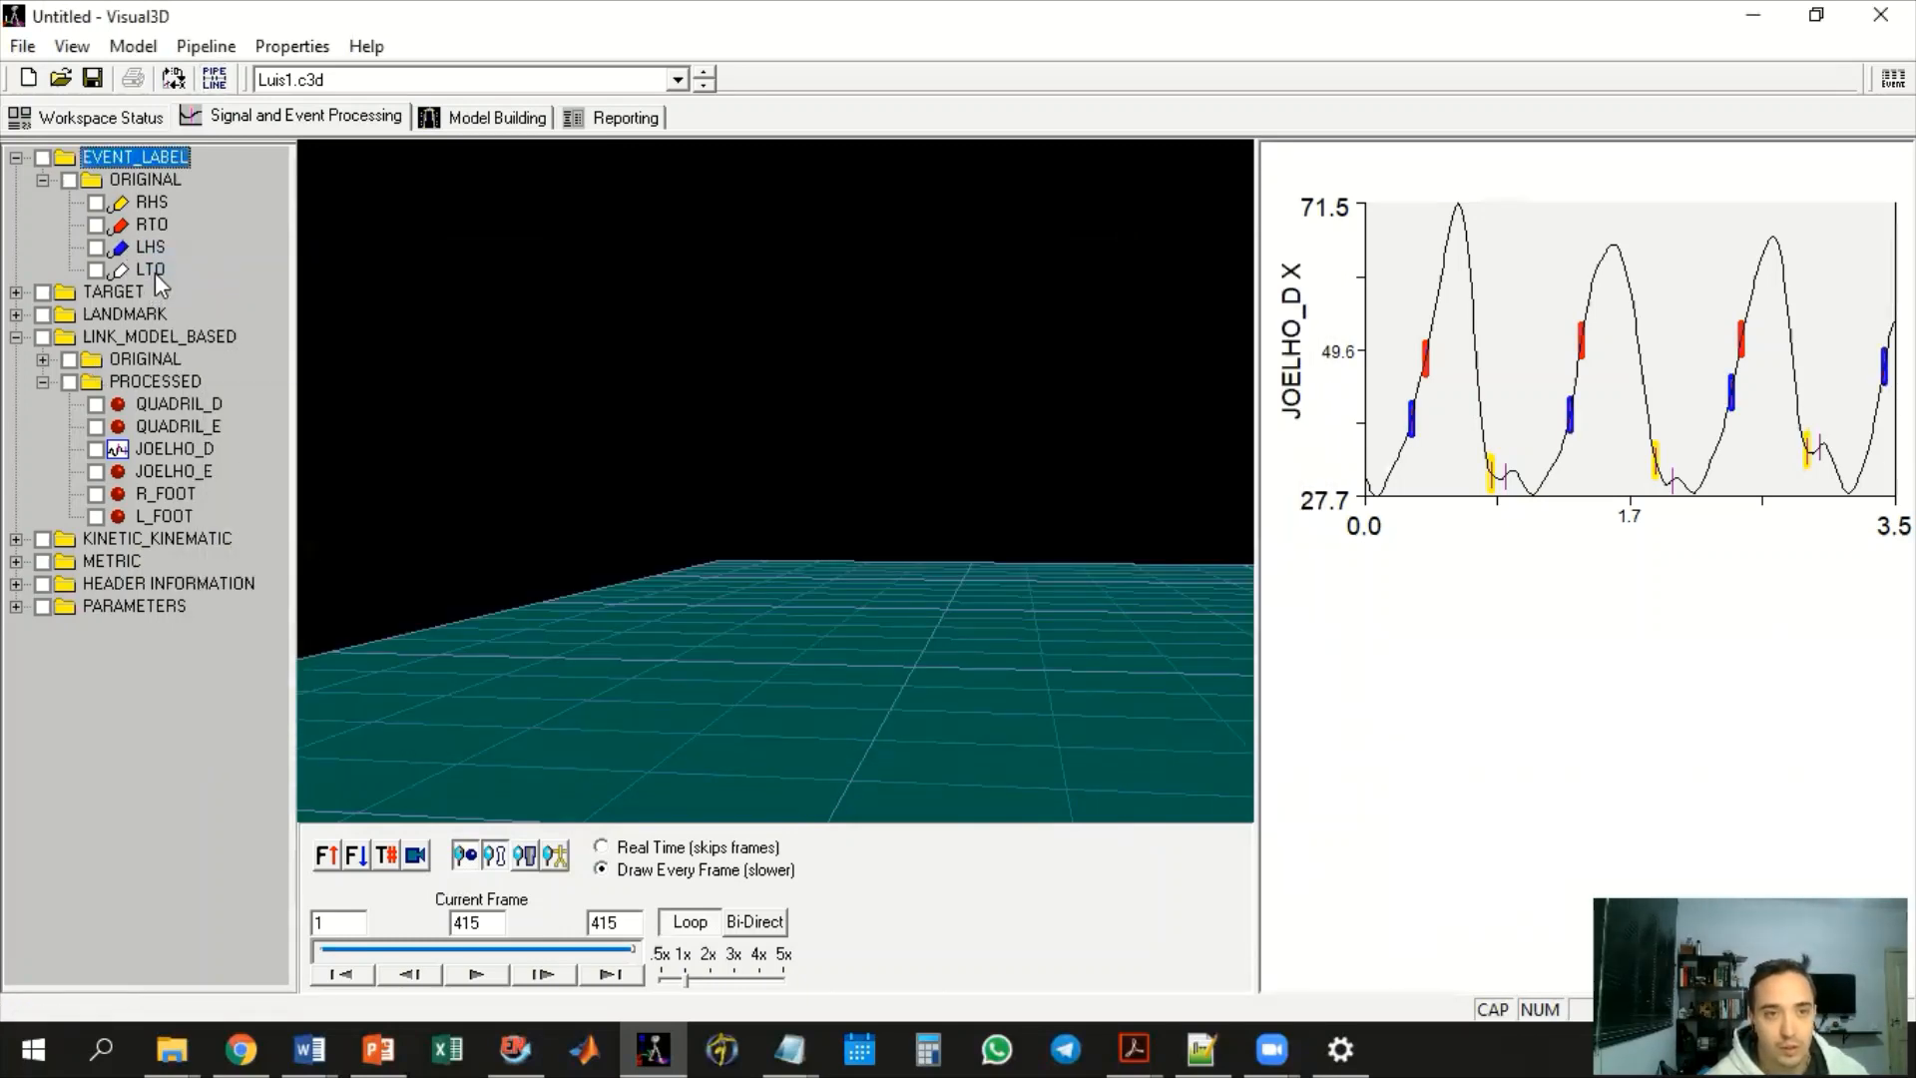
{"action": "right_click", "coordinate": [154, 270]}
{"action": "left_click", "coordinate": [250, 290]}
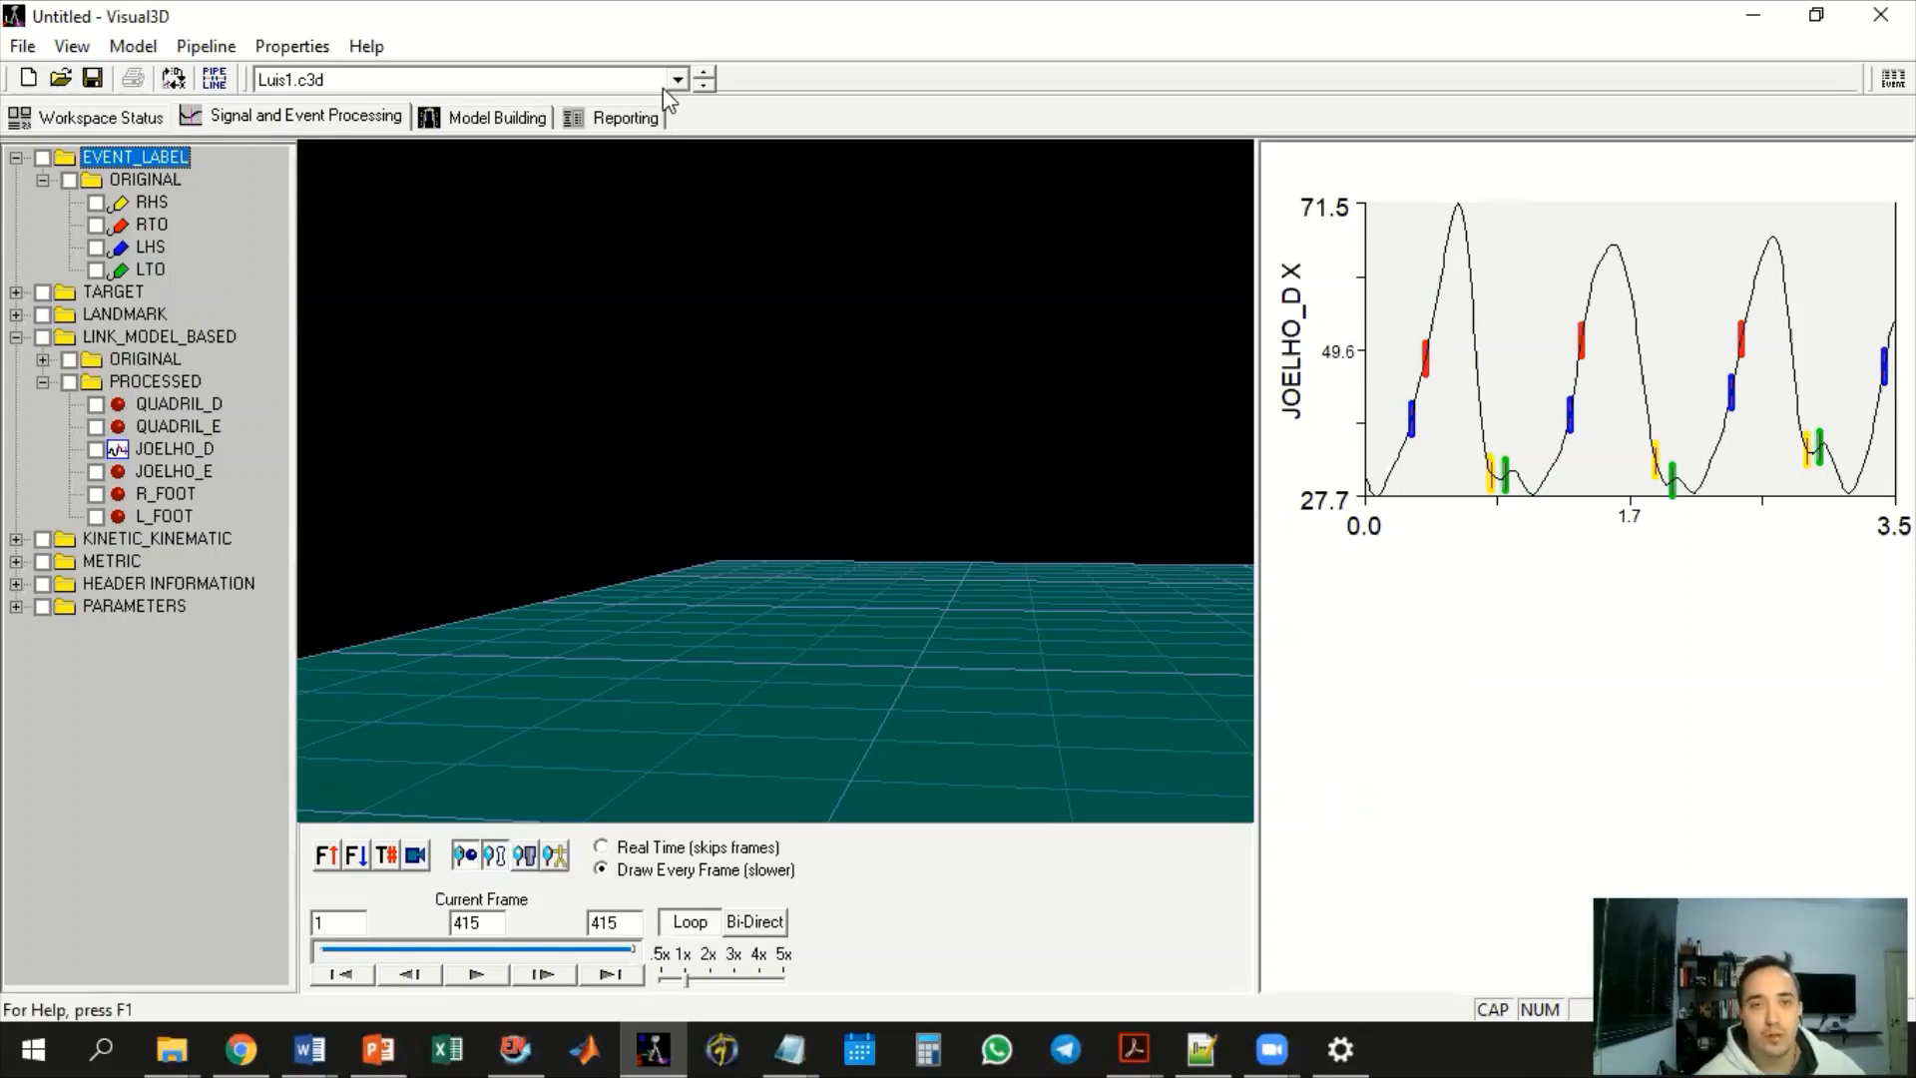
Open the report template Report_Q_J_Td.rgt from the LBA_Avaliação_Marcha folder
{"action": "left_click", "coordinate": [629, 118]}
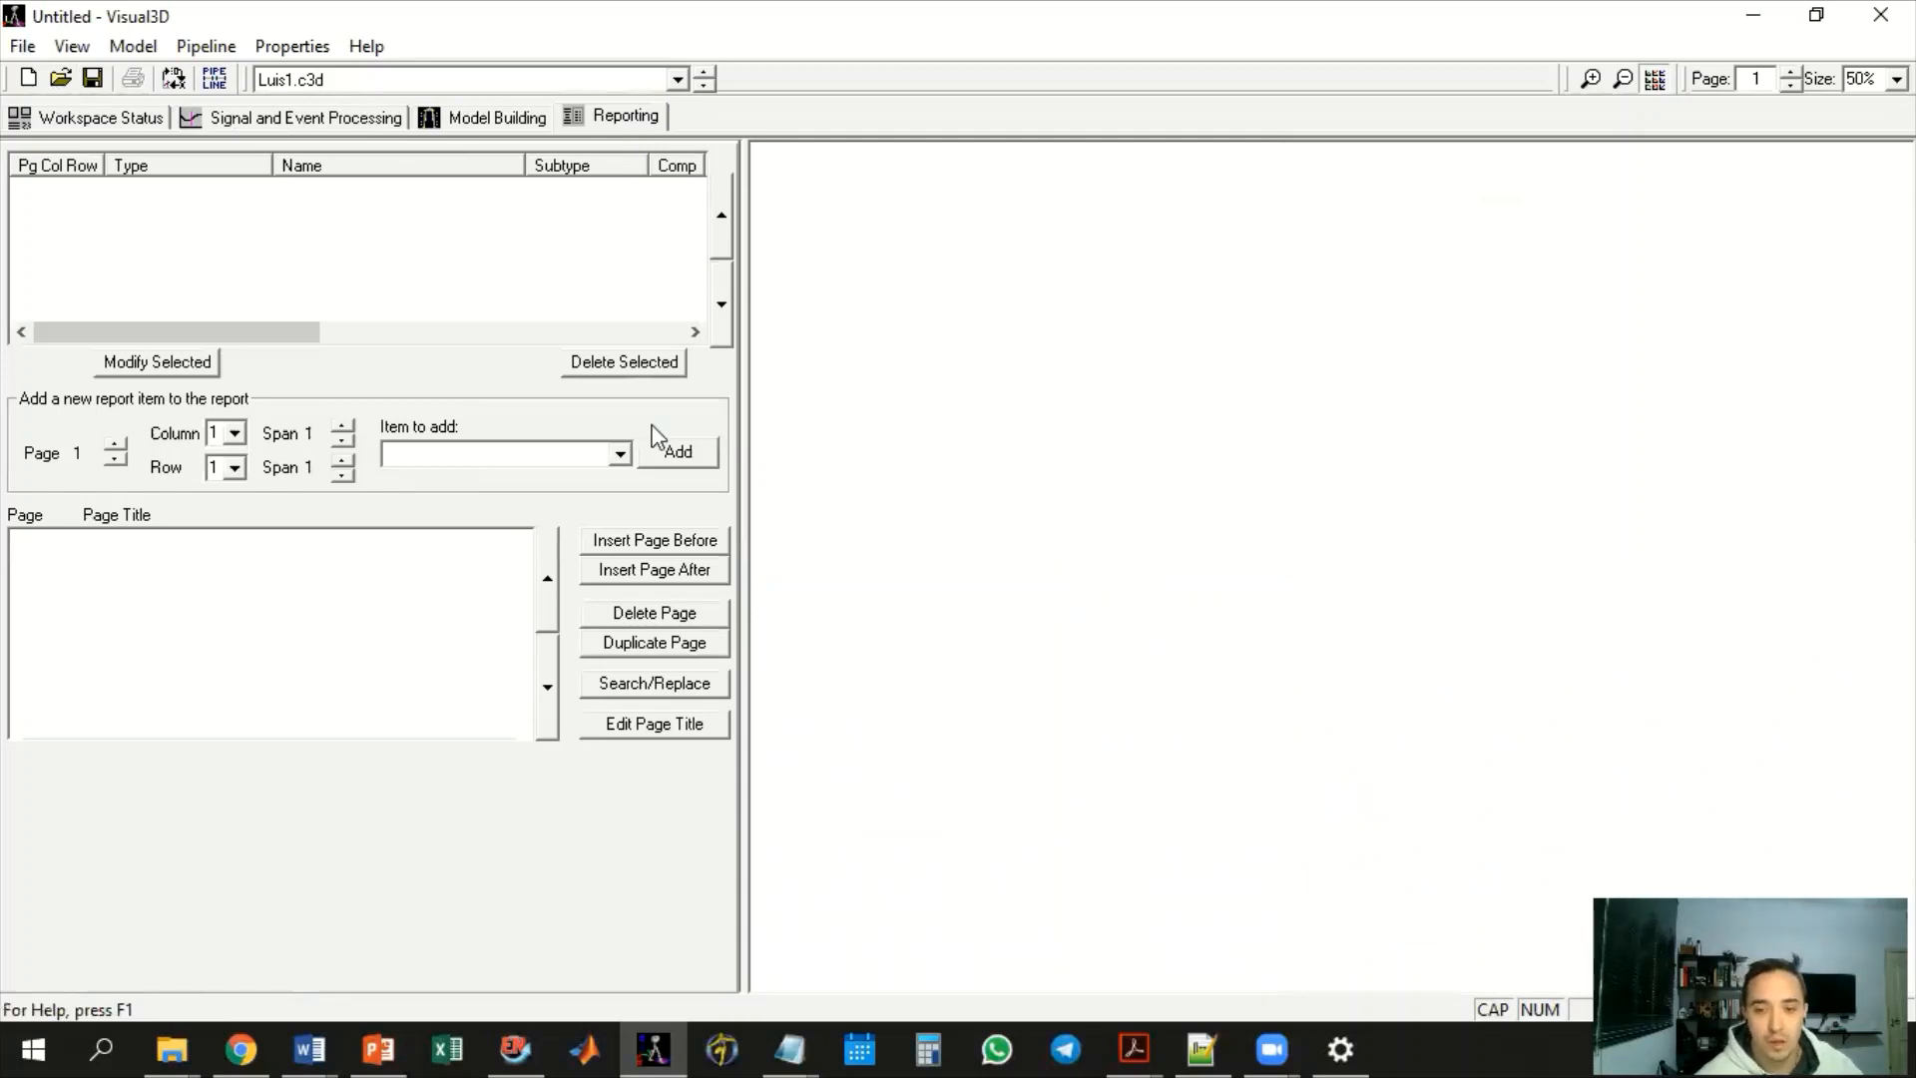
{"action": "left_click", "coordinate": [29, 47]}
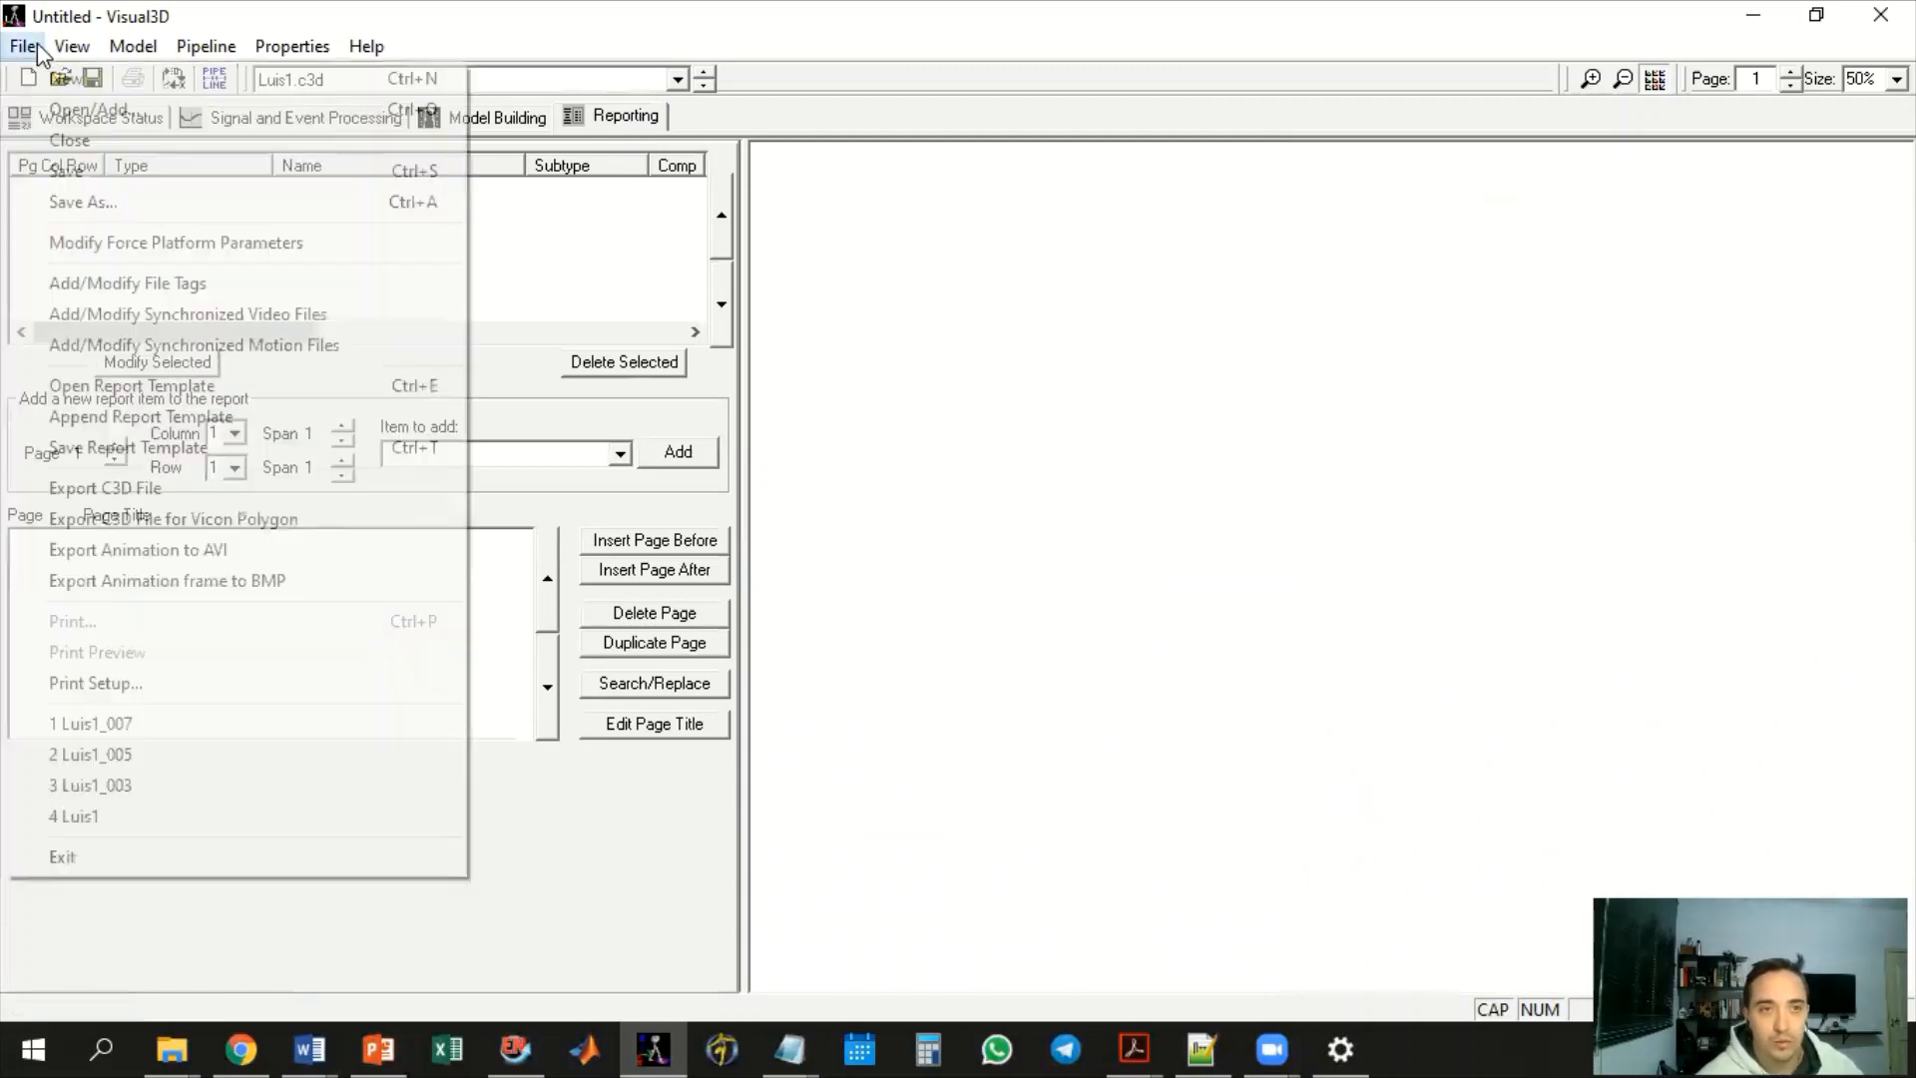
{"action": "left_click", "coordinate": [152, 387]}
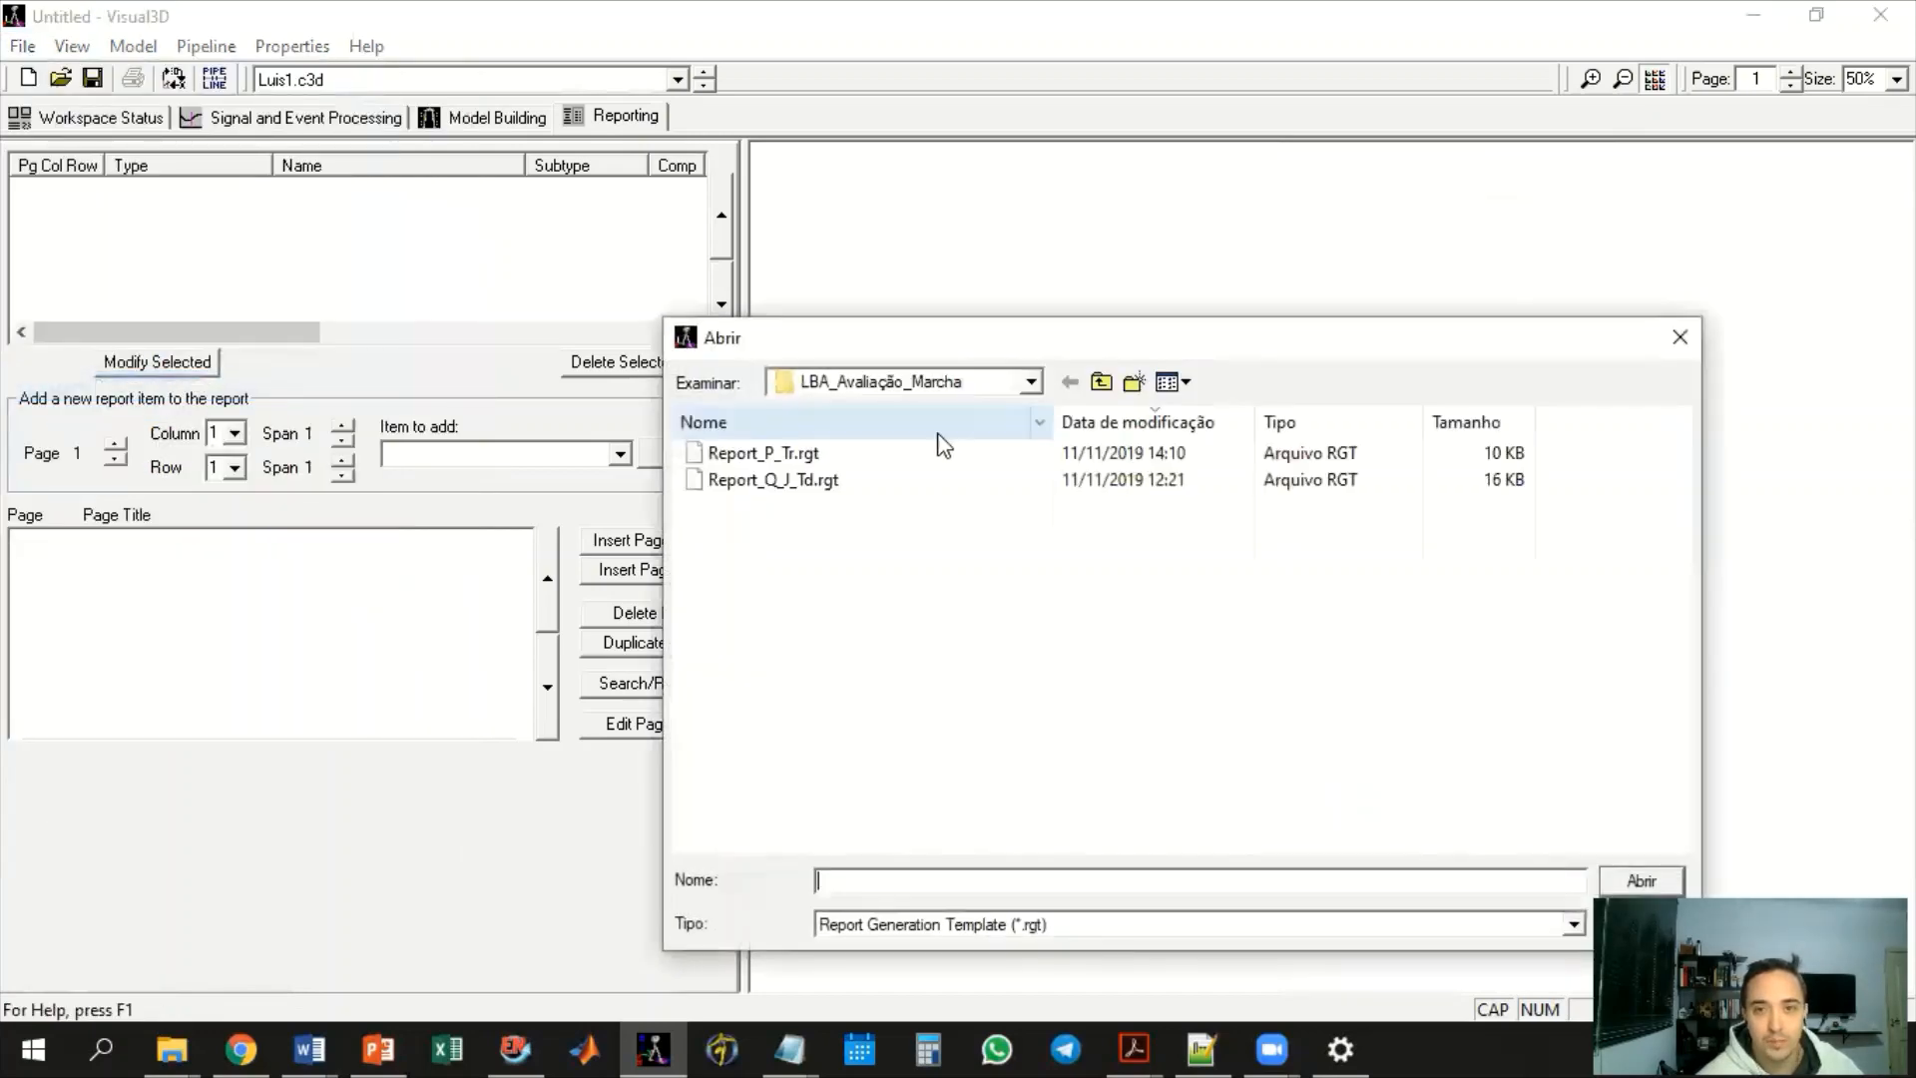
{"action": "left_click_drag", "start_coordinate": [1034, 331], "coordinate": [1055, 80]}
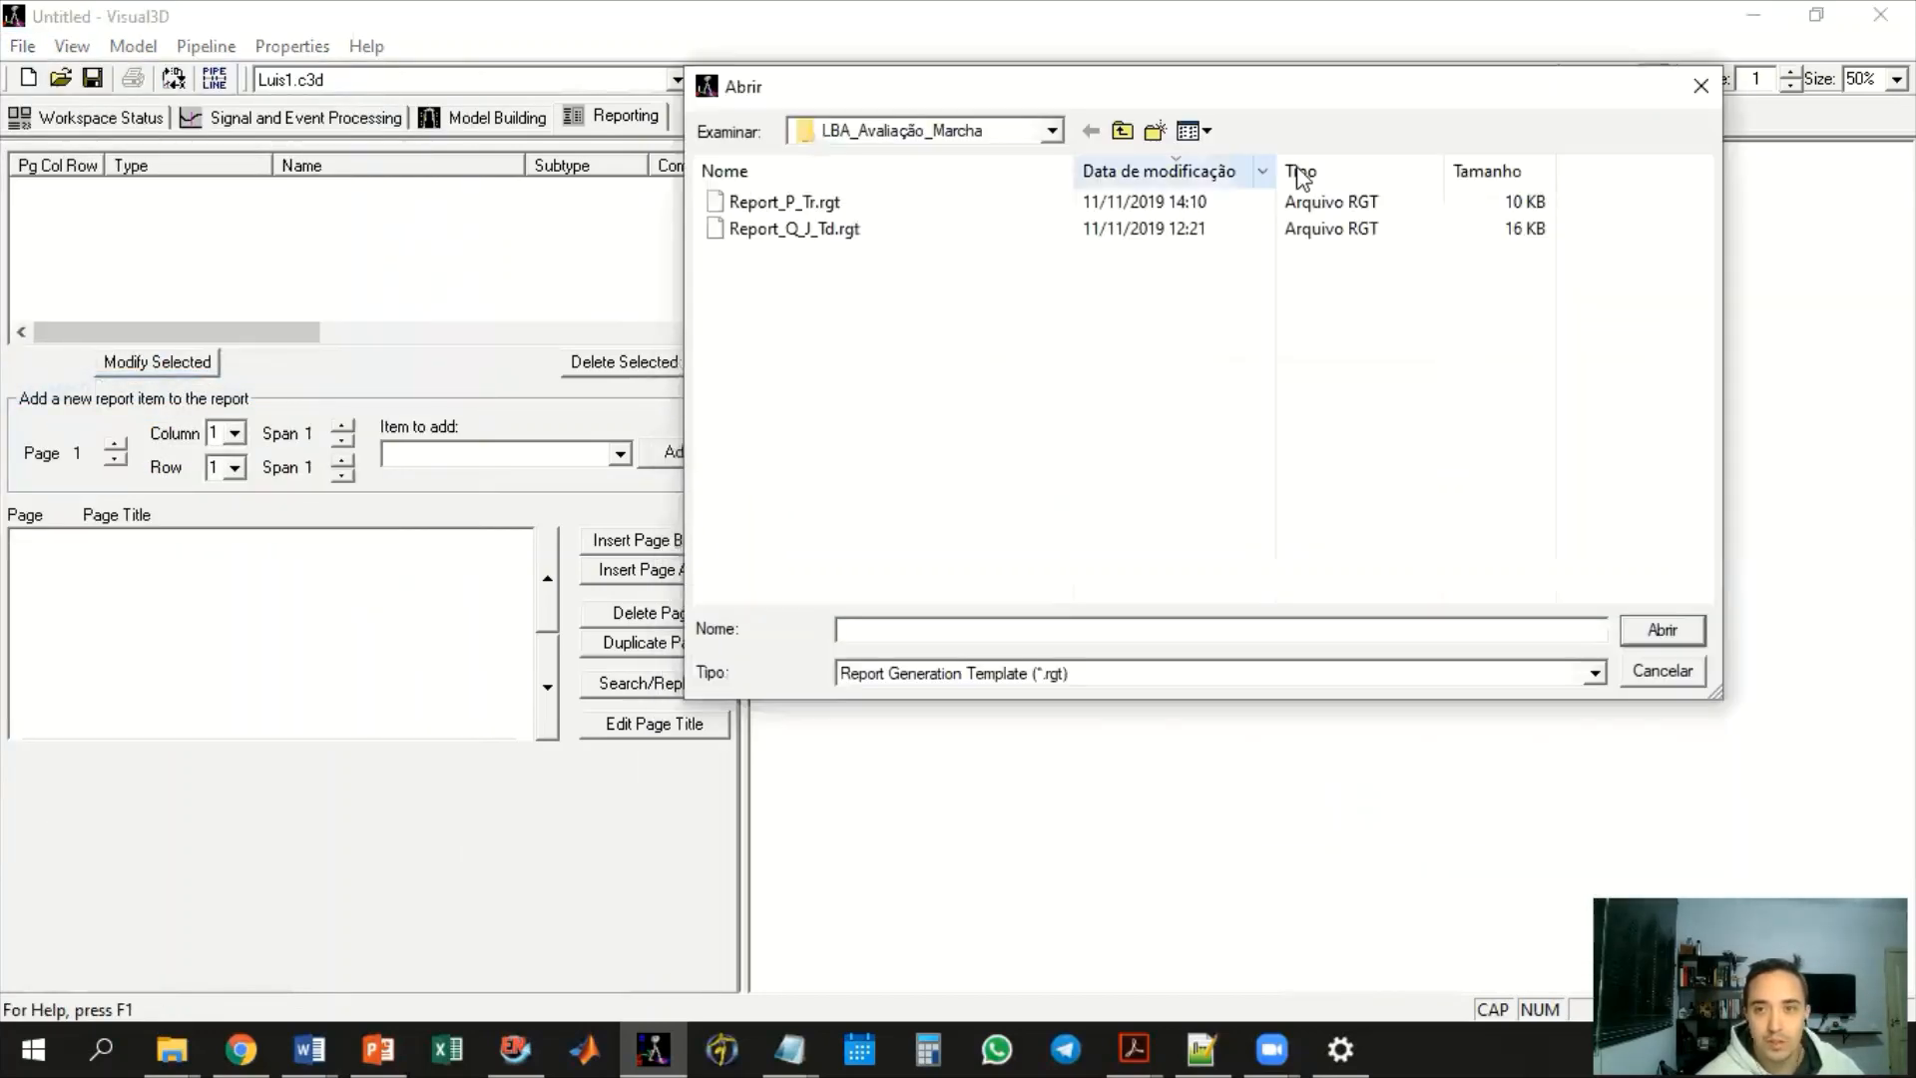
{"action": "left_click", "coordinate": [1341, 236]}
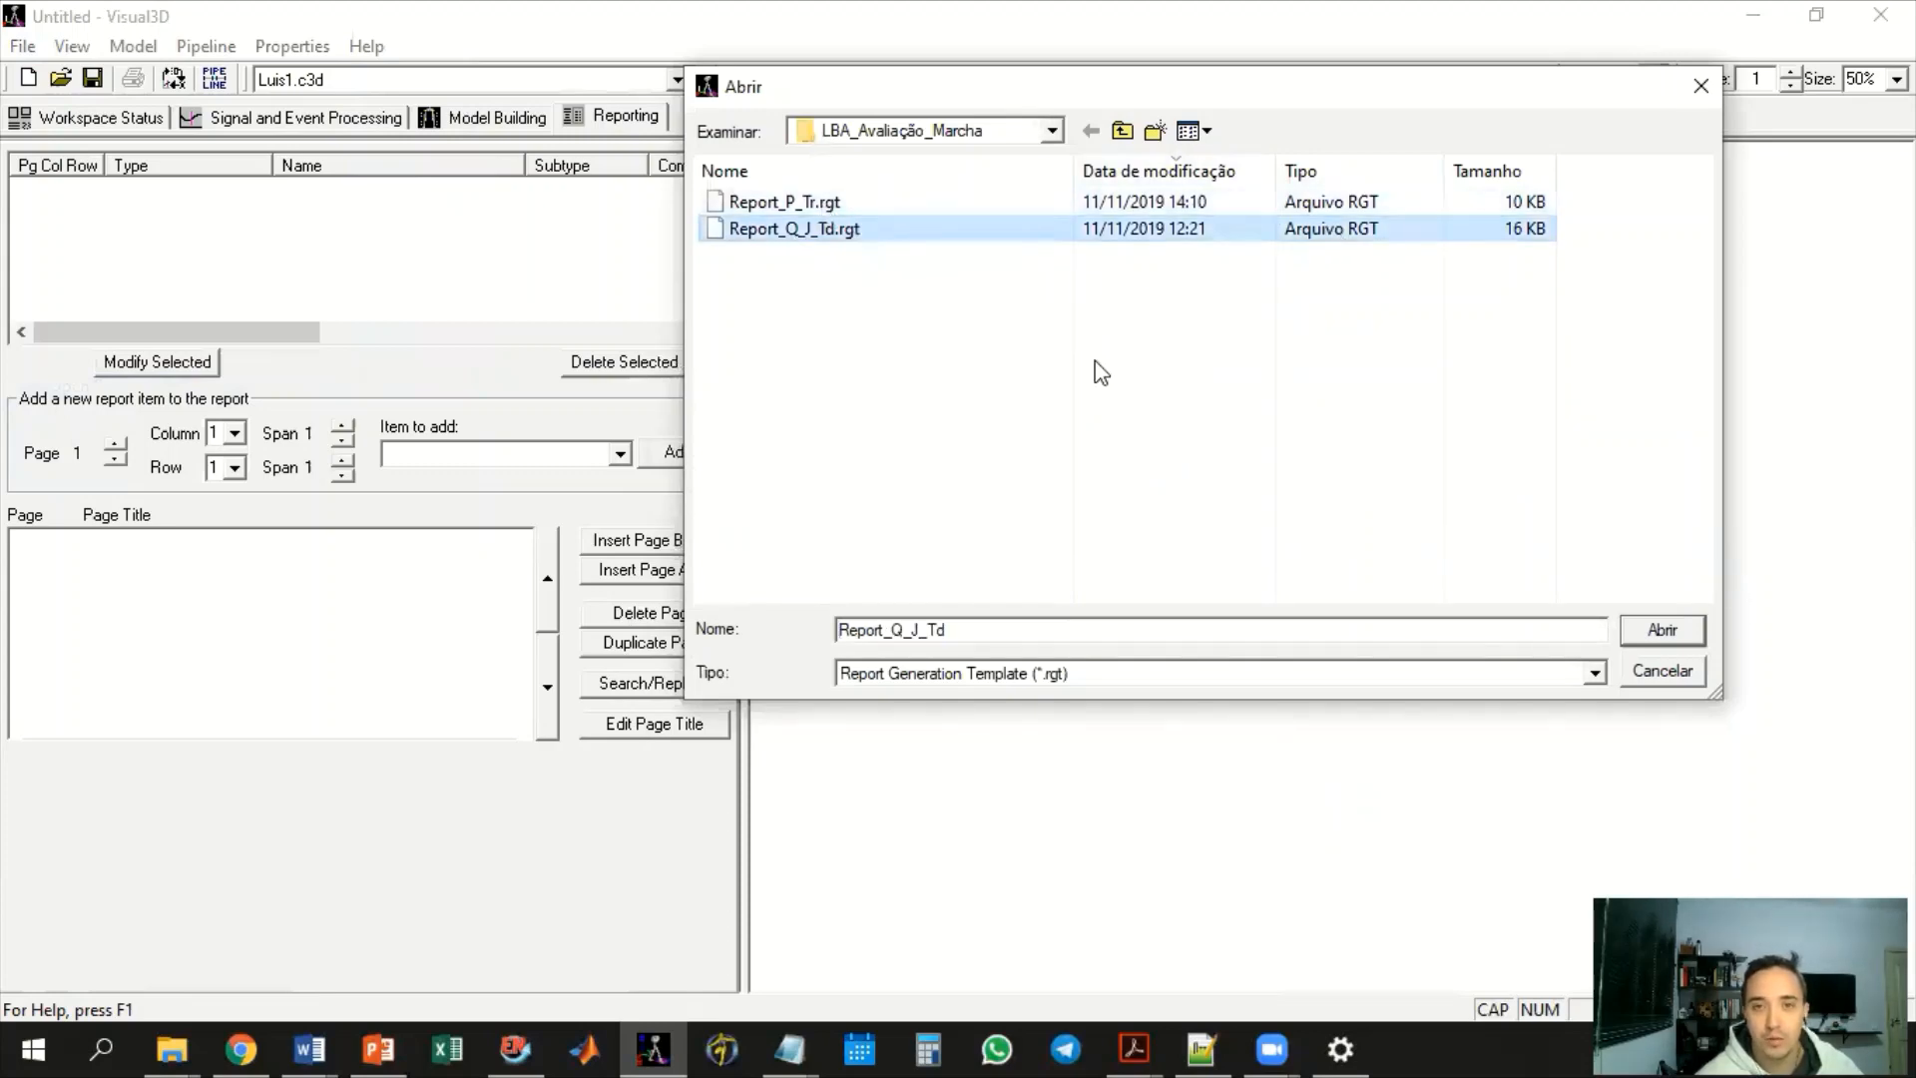
{"action": "left_click", "coordinate": [1697, 627]}
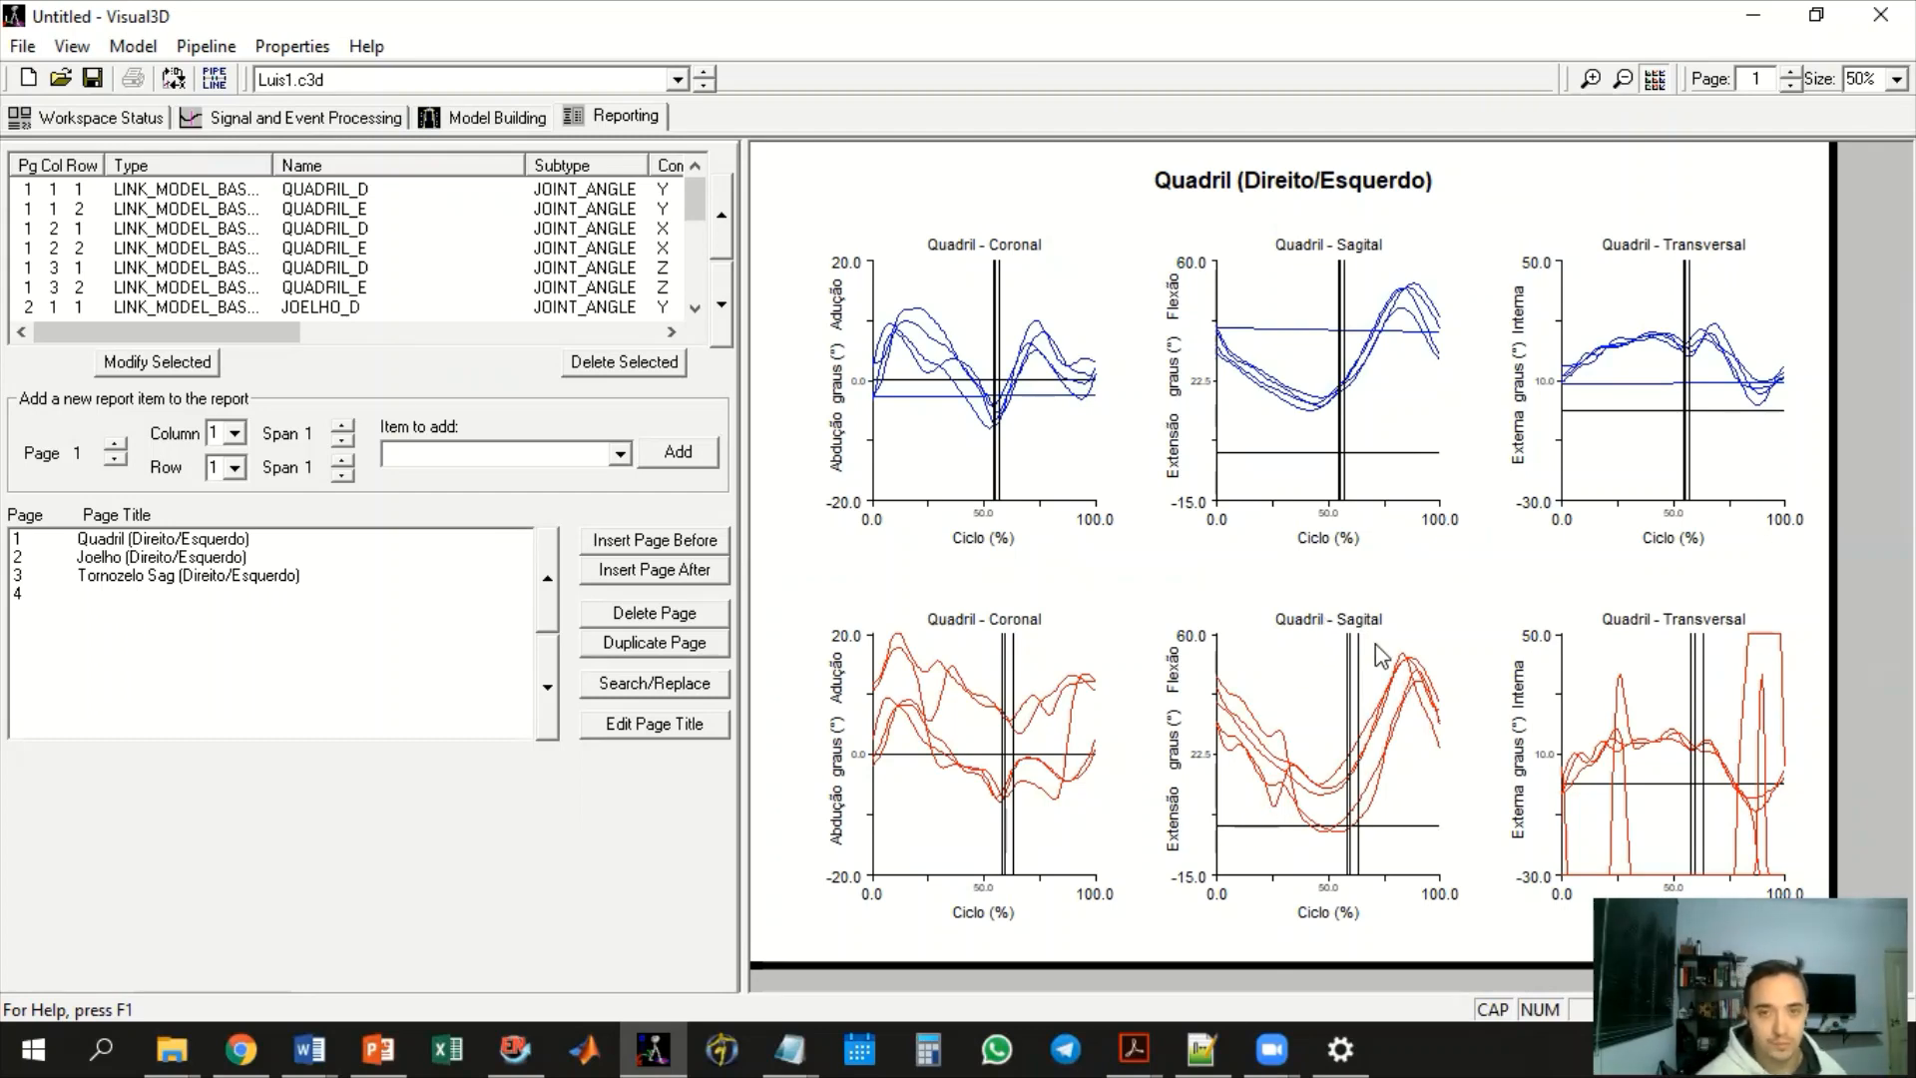
Enlarge the red Quadril - Transversal graph to examine its curves, and return to signal and event processing
{"action": "double_click", "coordinate": [1784, 677]}
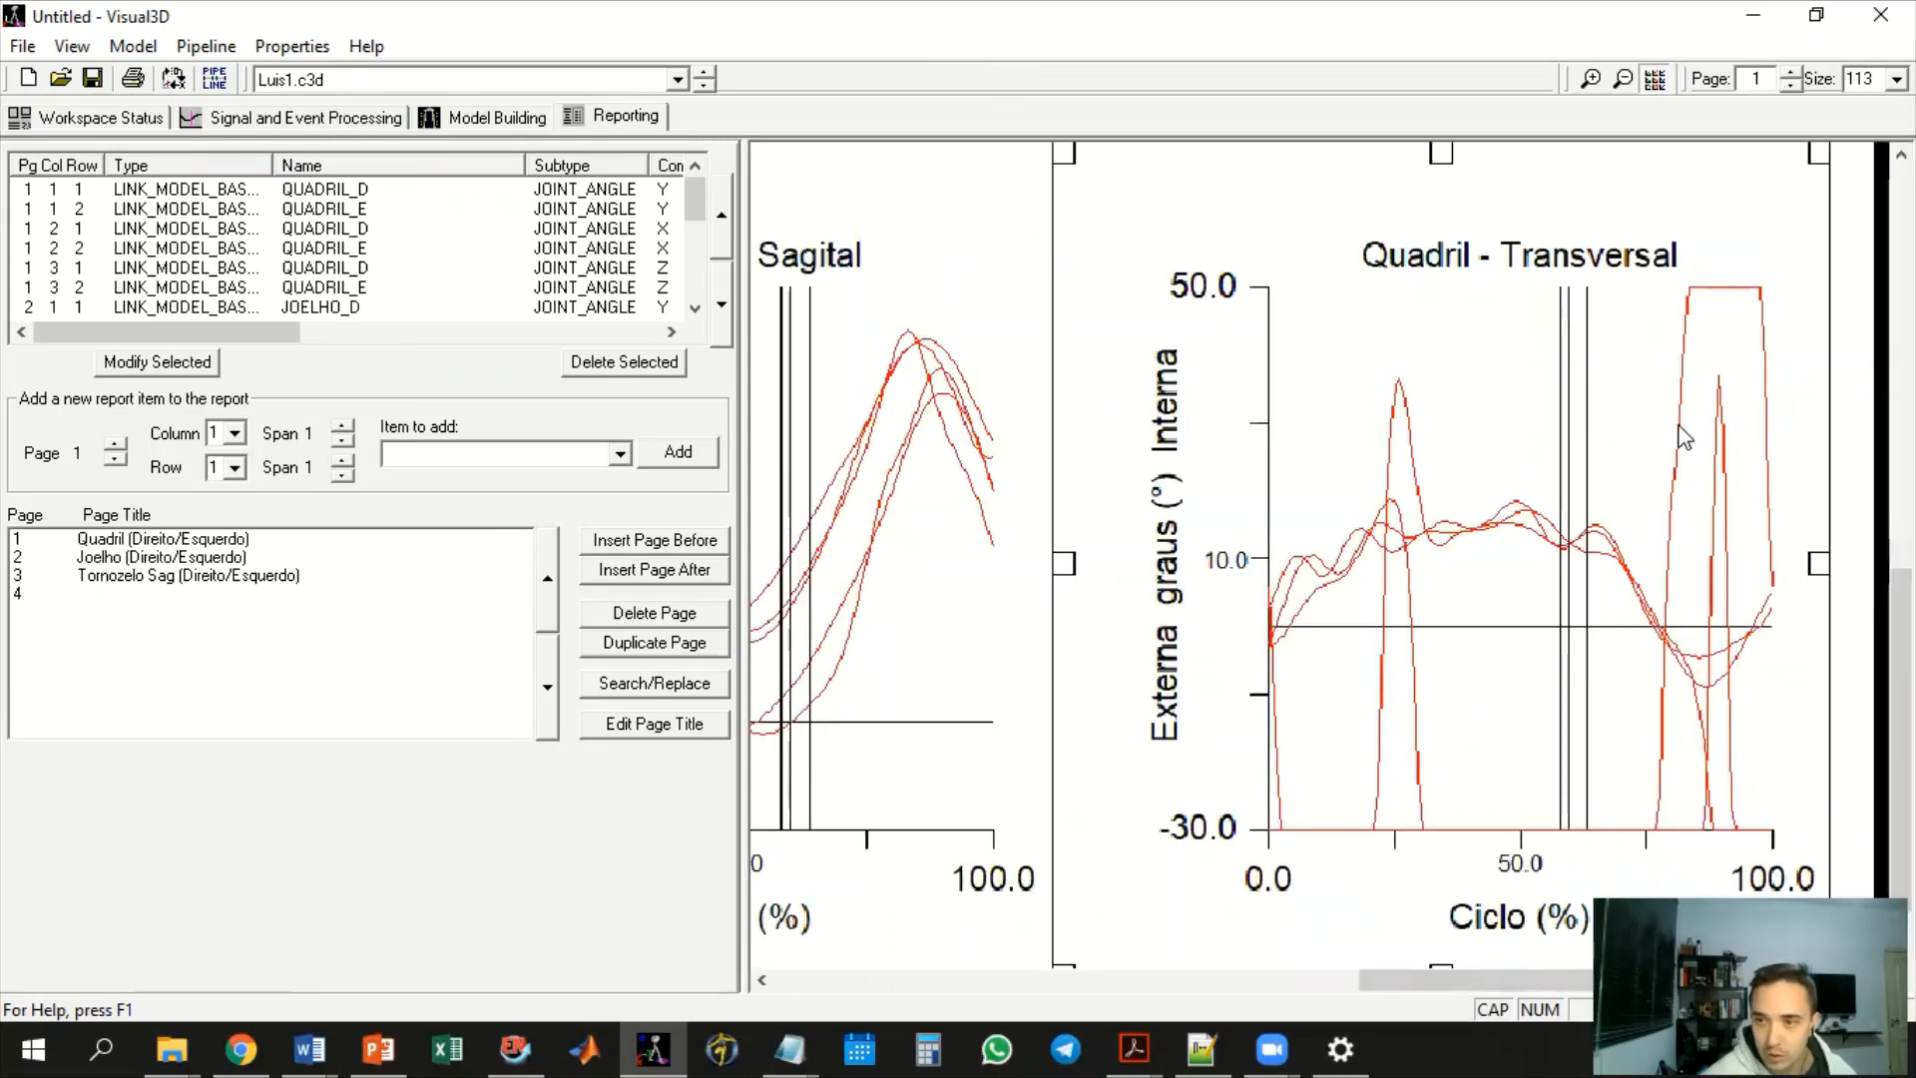
{"action": "mouse_move", "coordinate": [1679, 426]}
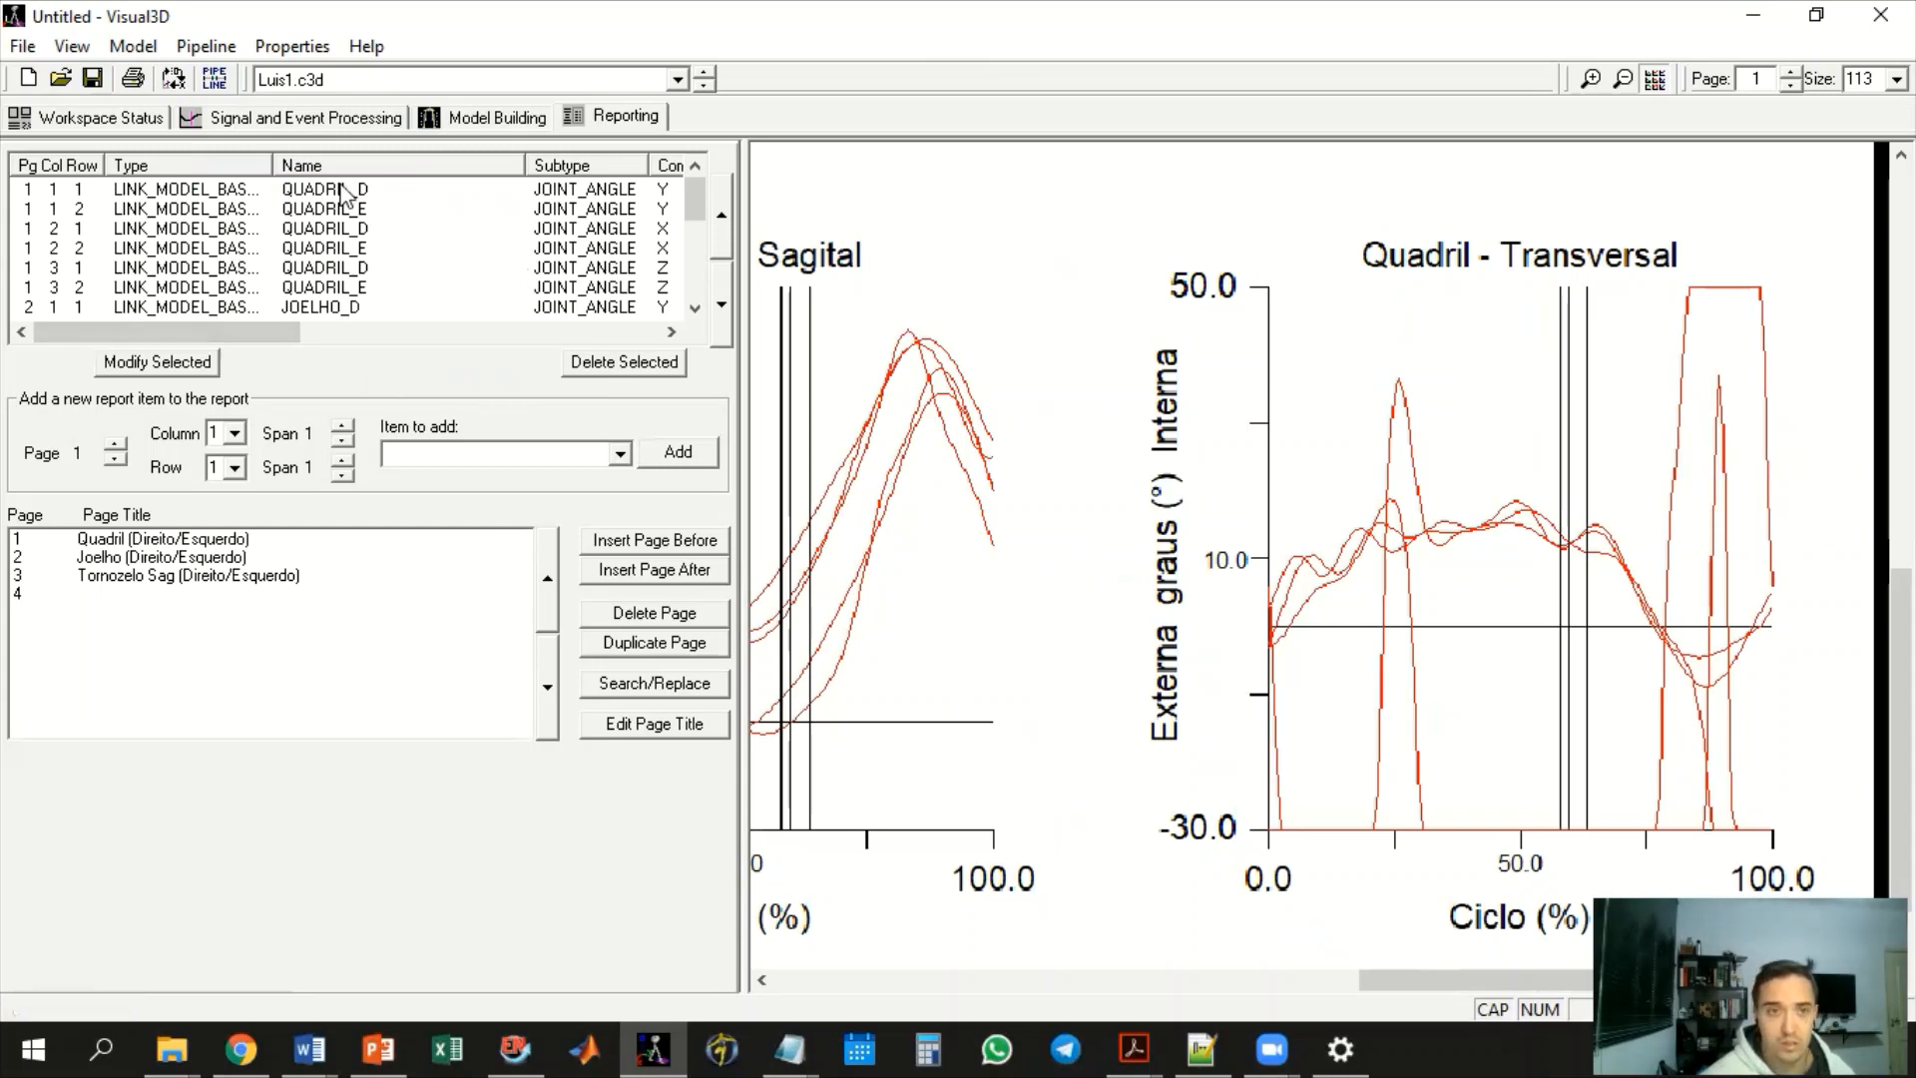
{"action": "left_click", "coordinate": [345, 118]}
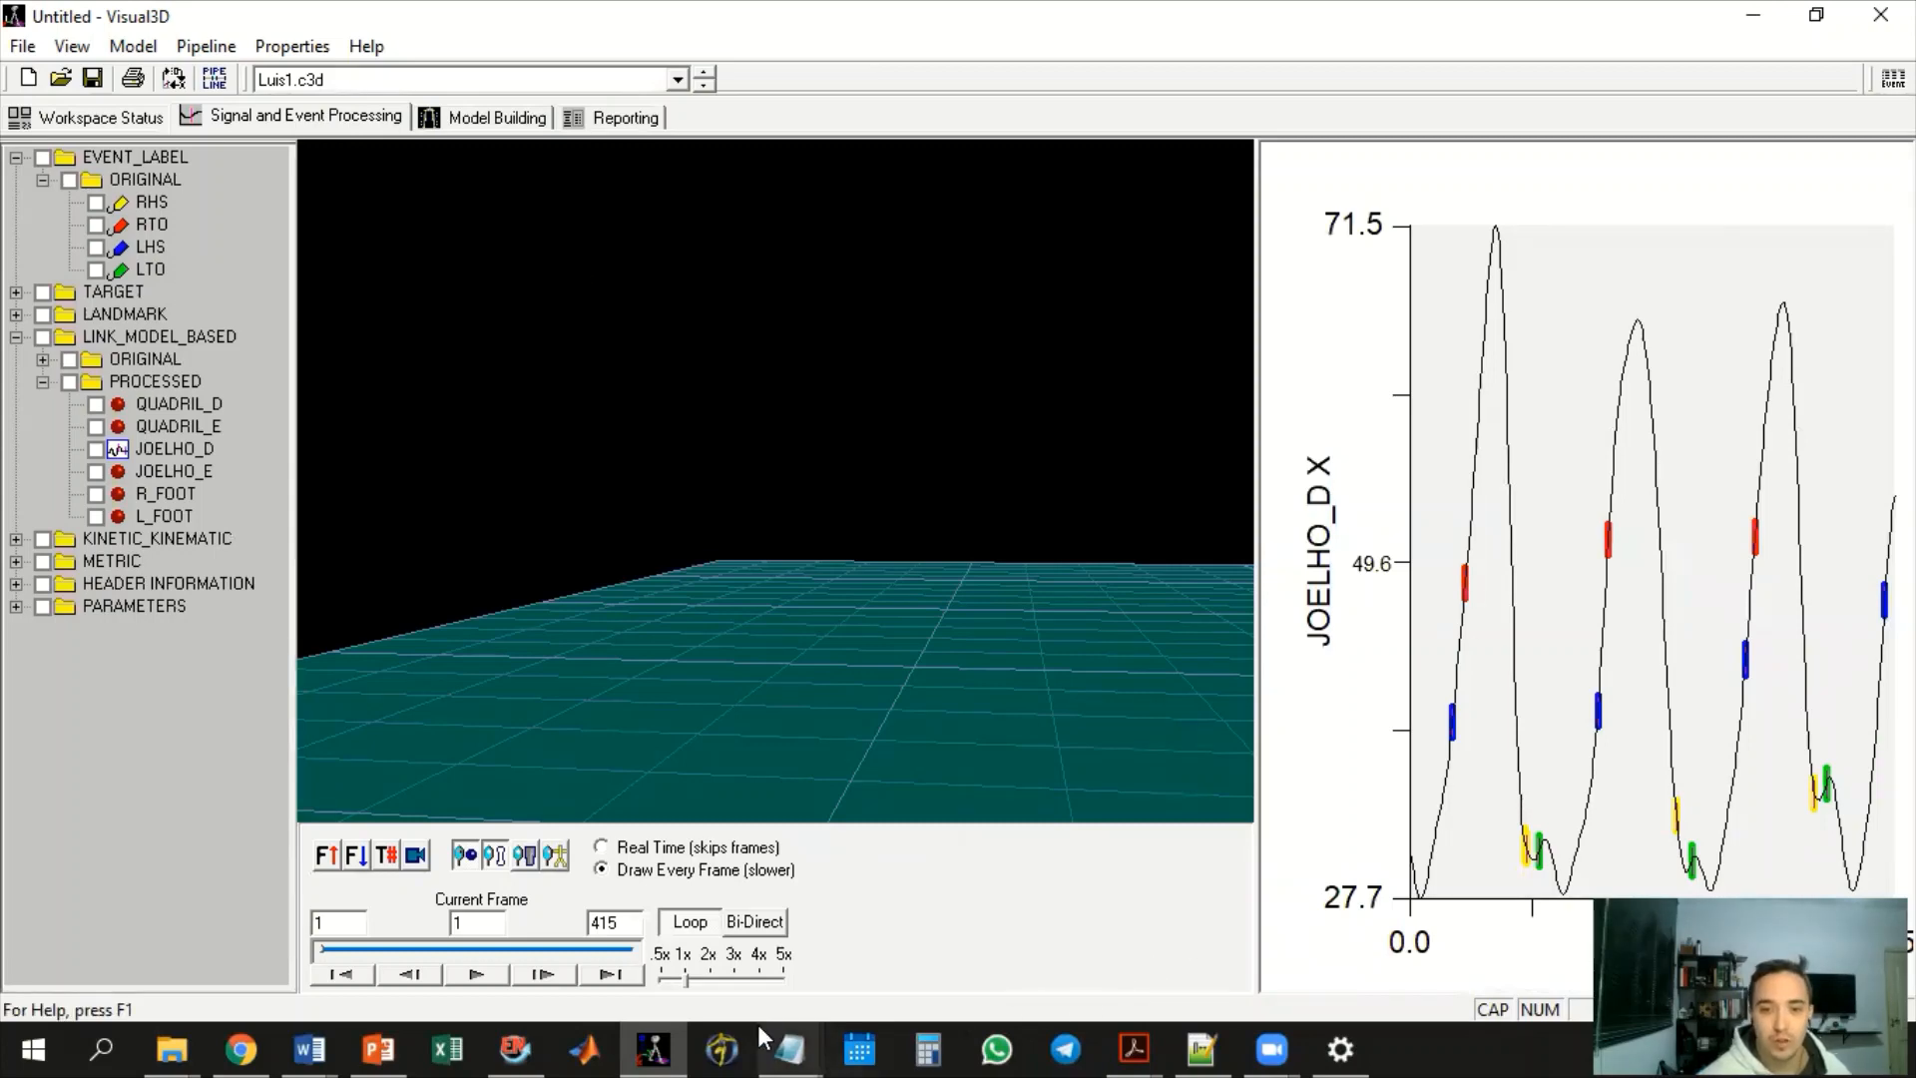
Limit the playback range to end frame 263 and move the animation to that frame
{"action": "double_click", "coordinate": [597, 923]}
{"action": "type", "text": "263"}
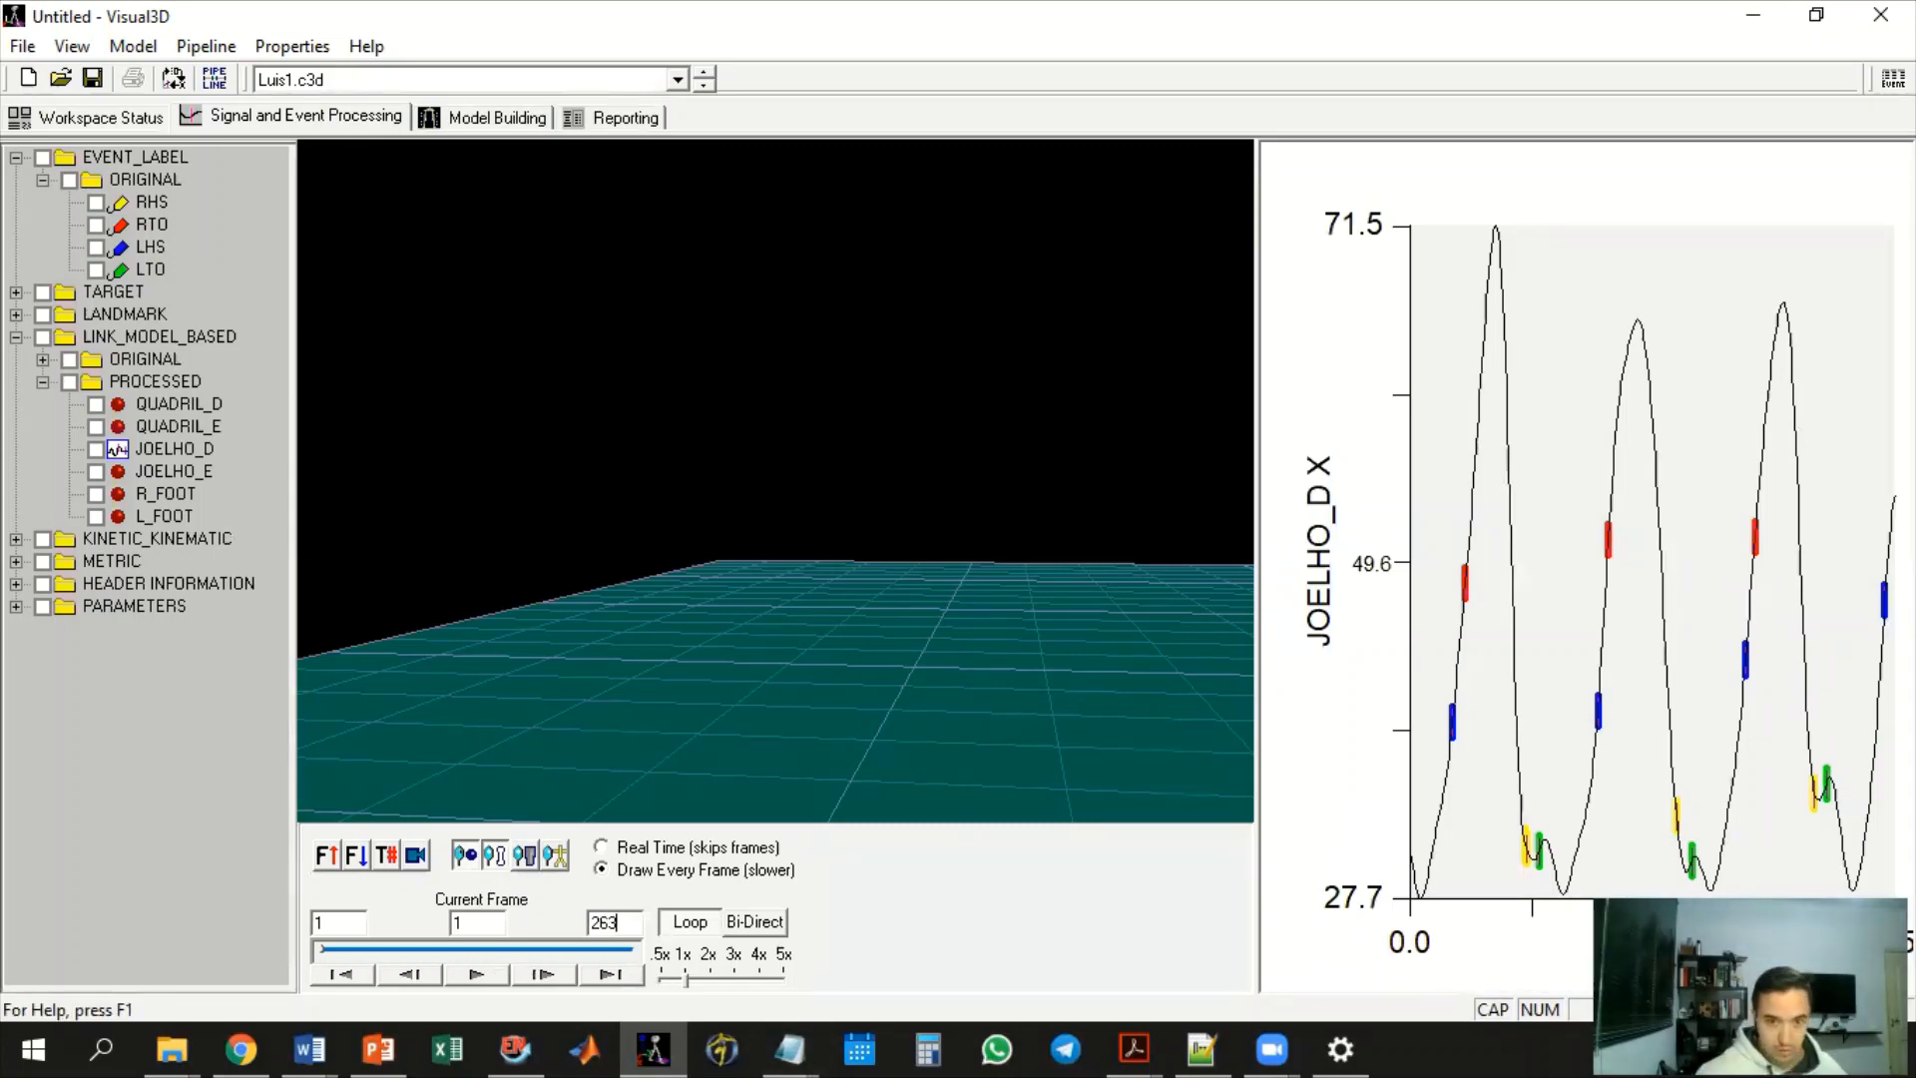
{"action": "key", "text": "Tab"}
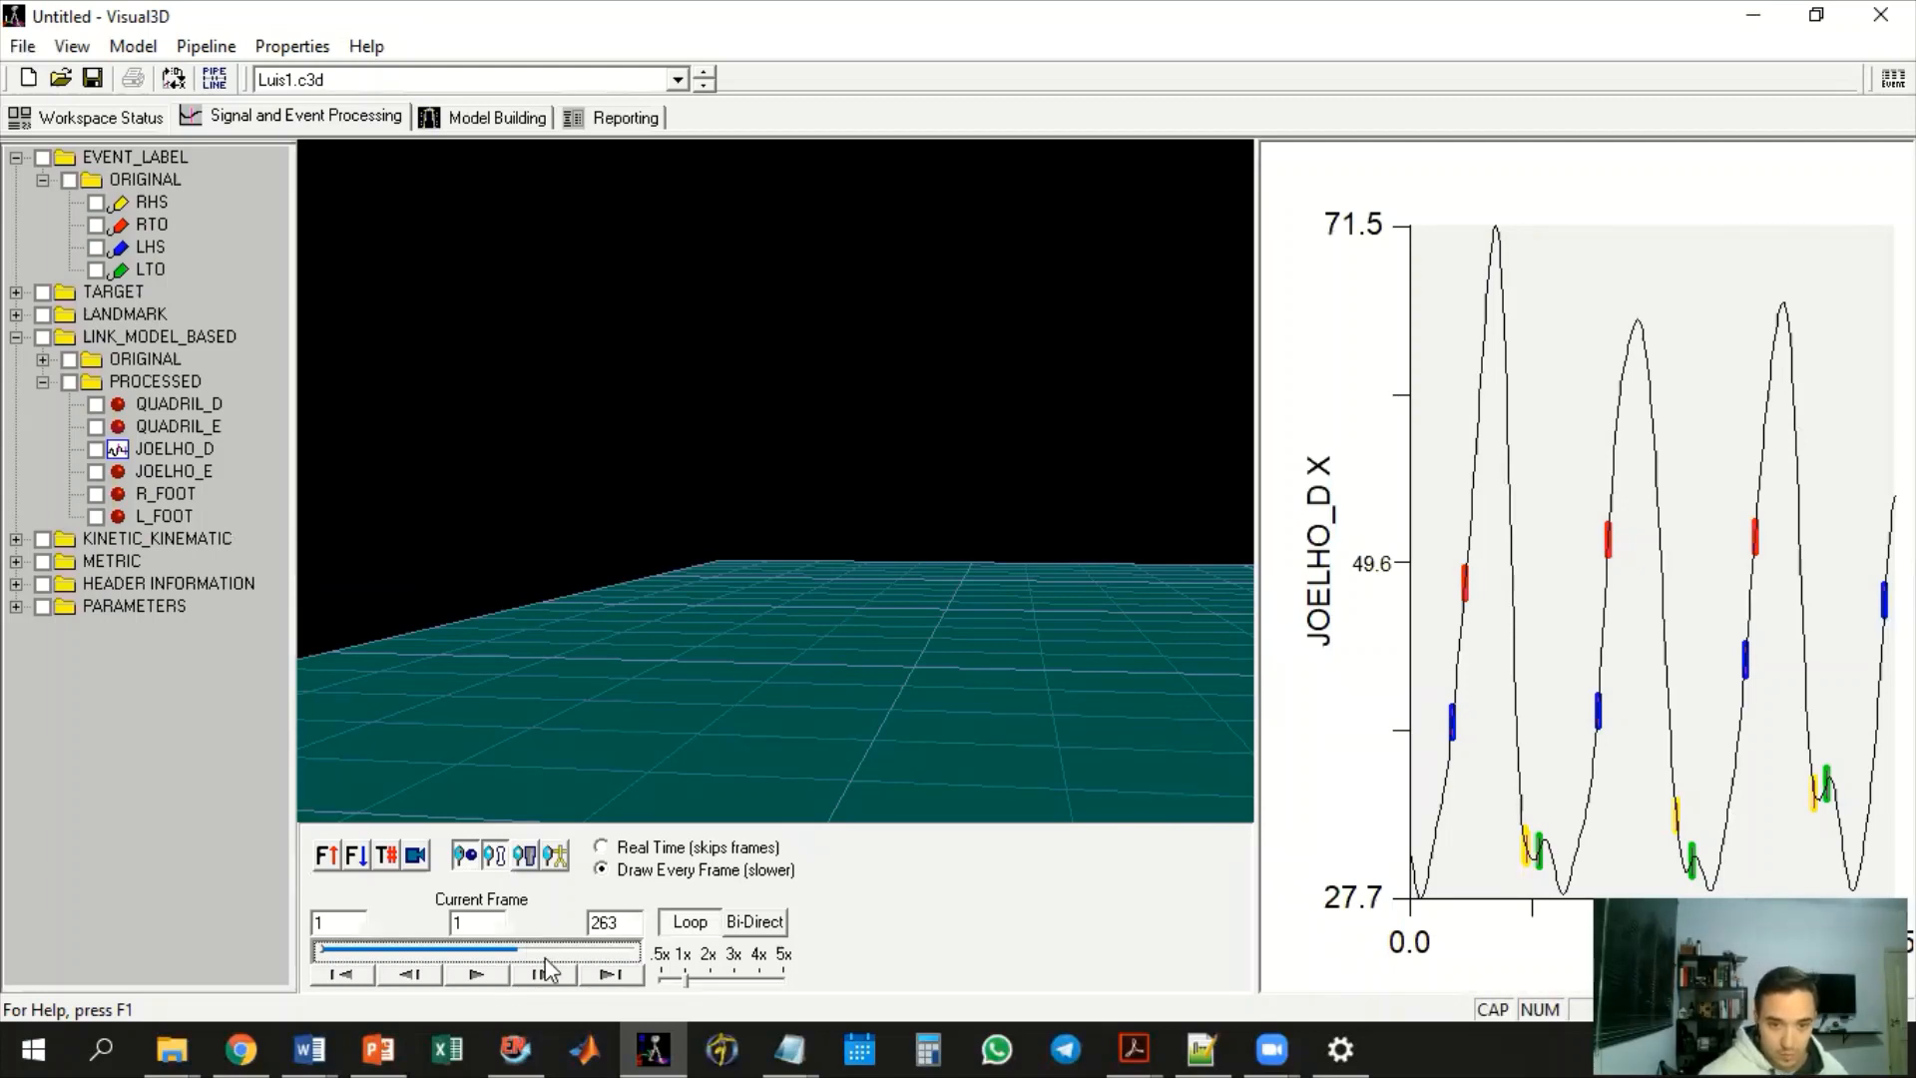
{"action": "left_click", "coordinate": [605, 924]}
{"action": "left_click_drag", "start_coordinate": [515, 955], "coordinate": [621, 944]}
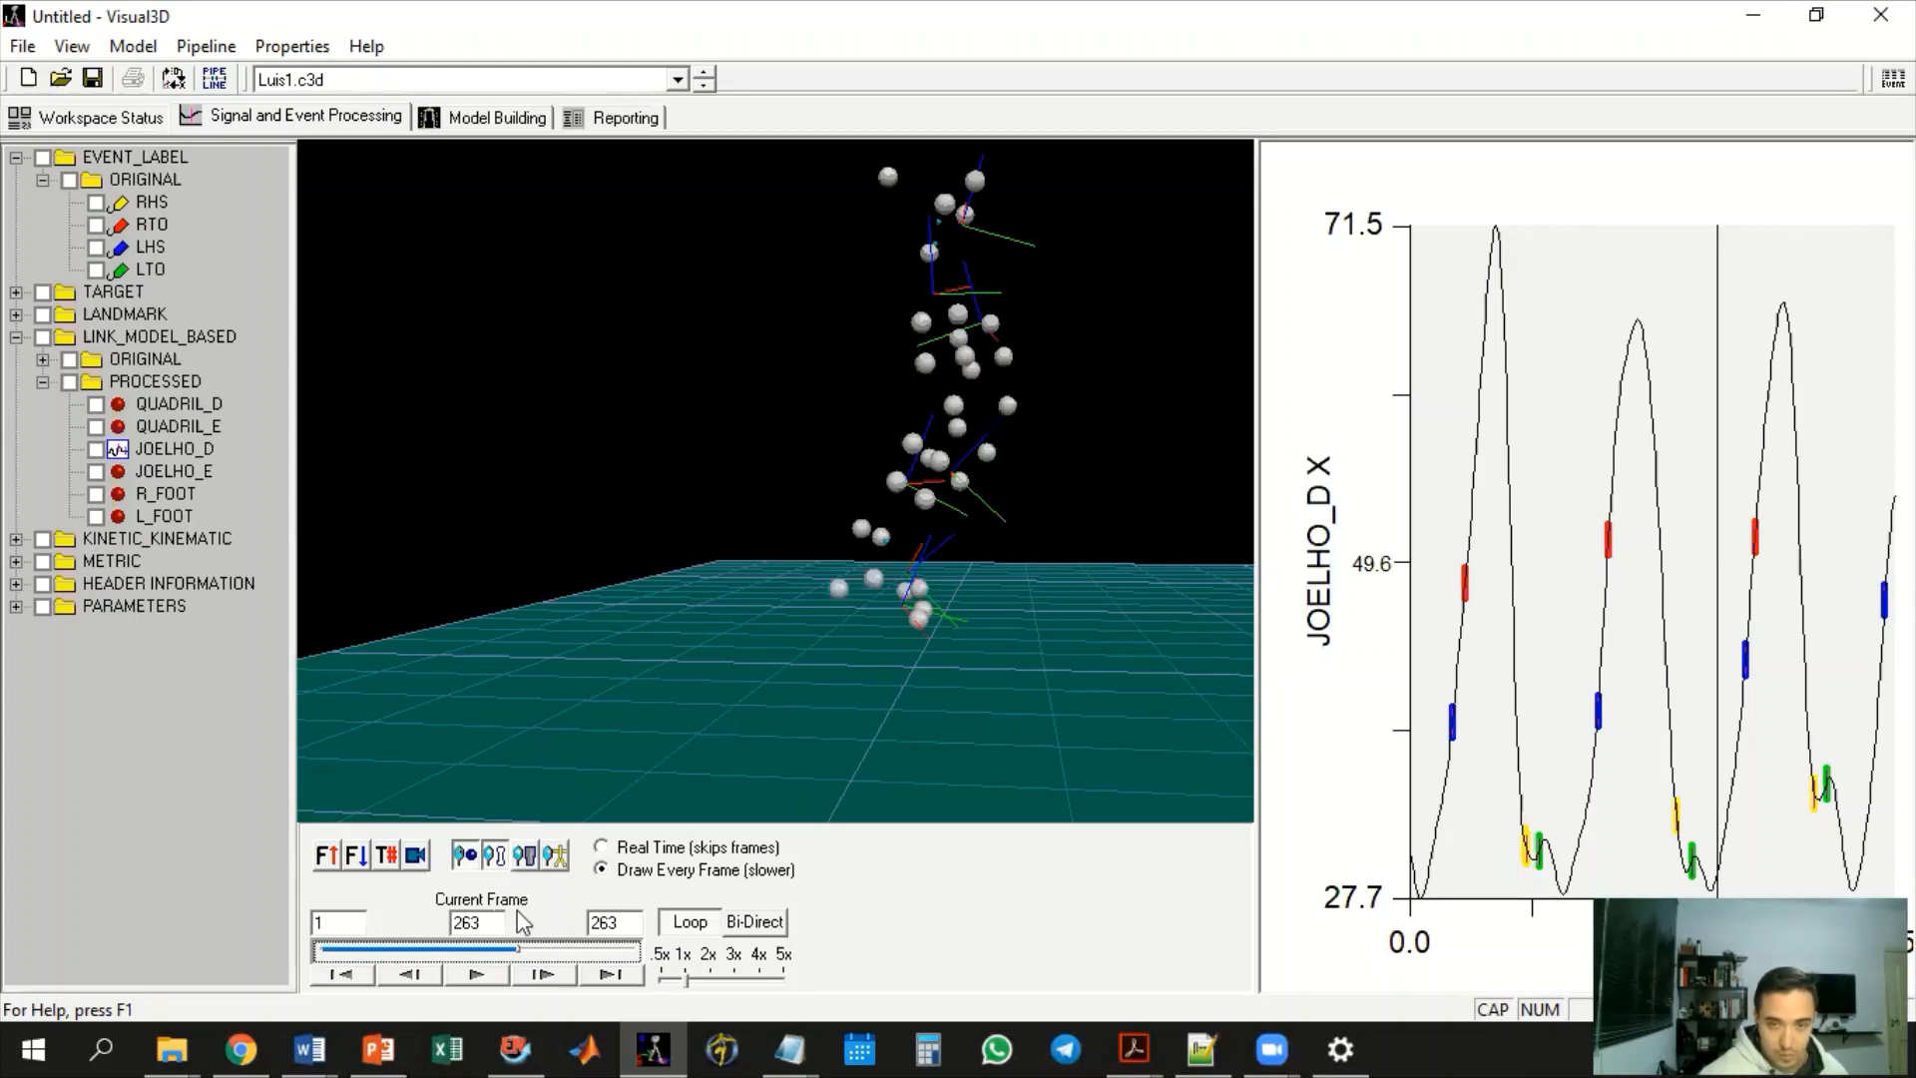
Set the current frame to 263 and enter 500 as the playback end frame
{"action": "mouse_move", "coordinate": [1044, 602]}
{"action": "left_mouse_down"}
{"action": "mouse_move", "coordinate": [1006, 644]}
{"action": "mouse_move", "coordinate": [1062, 600]}
{"action": "left_mouse_up"}
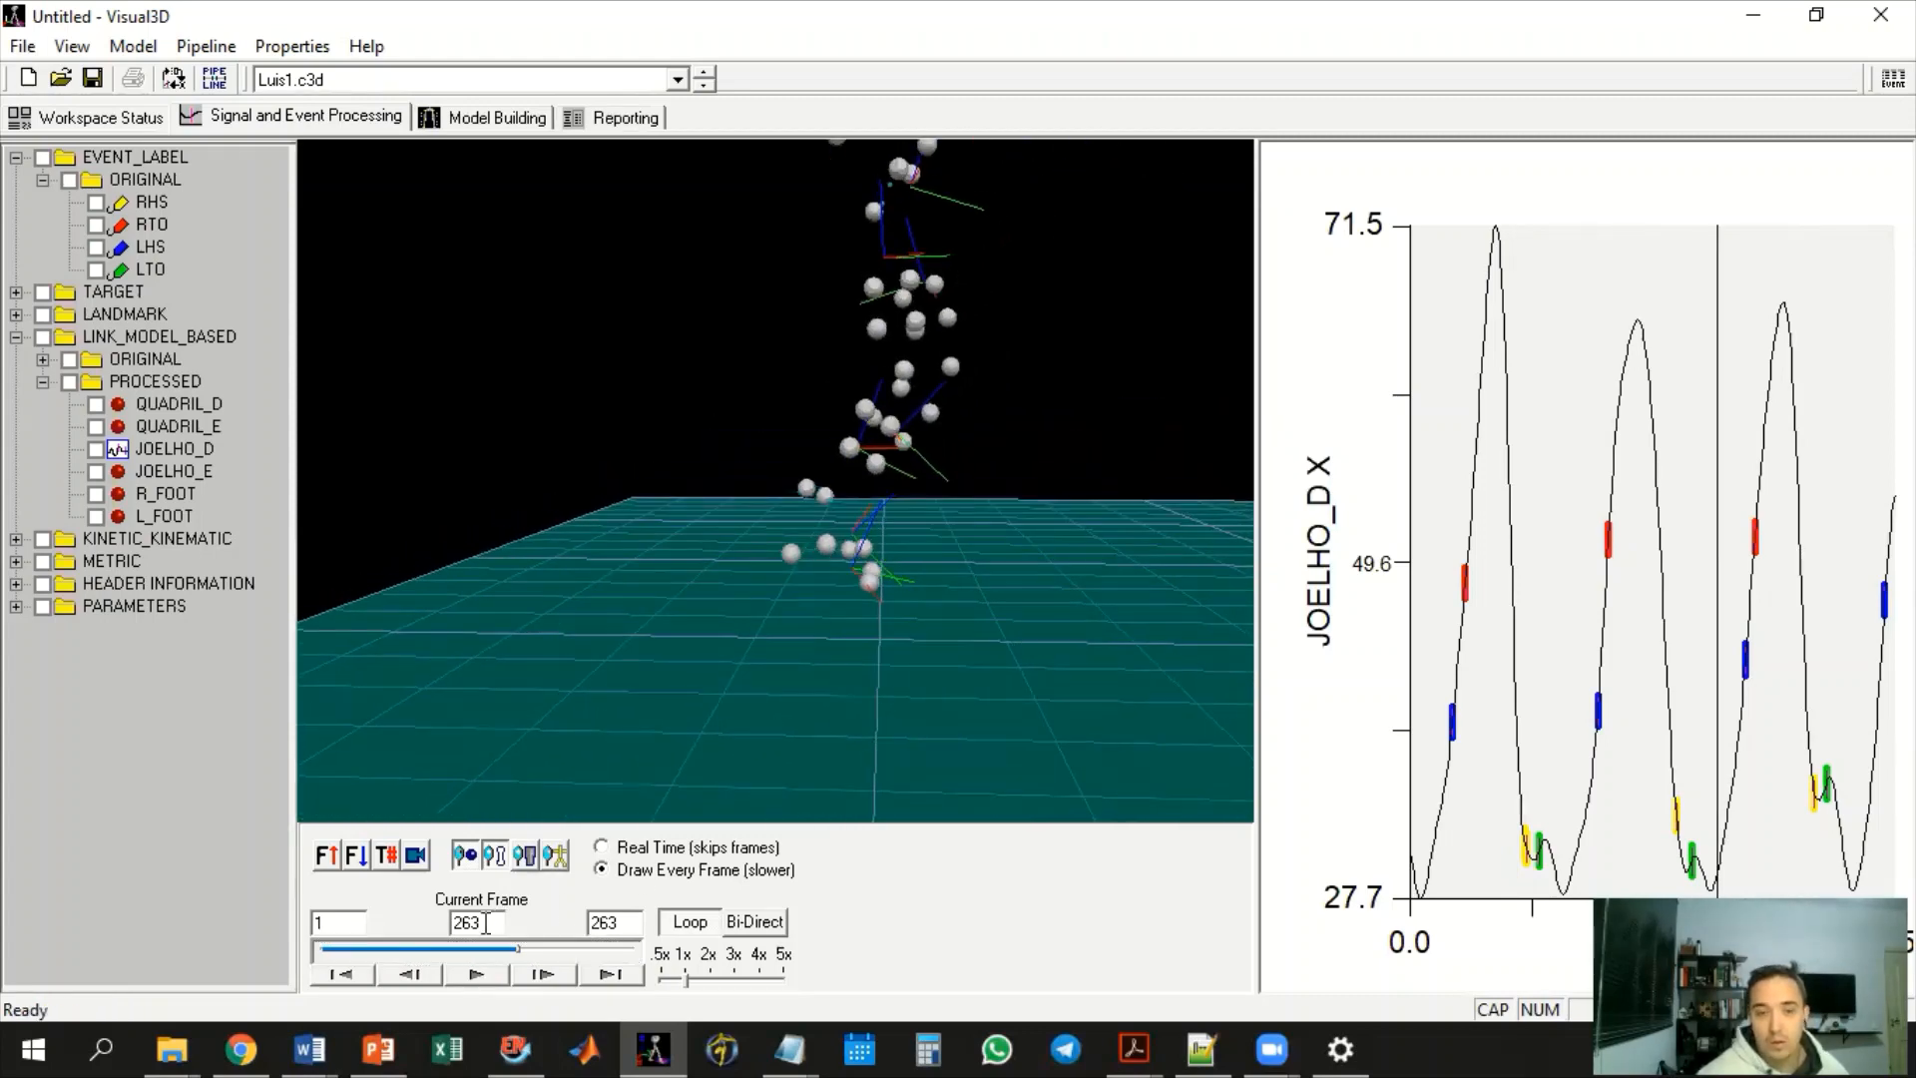
{"action": "type", "text": "2"}
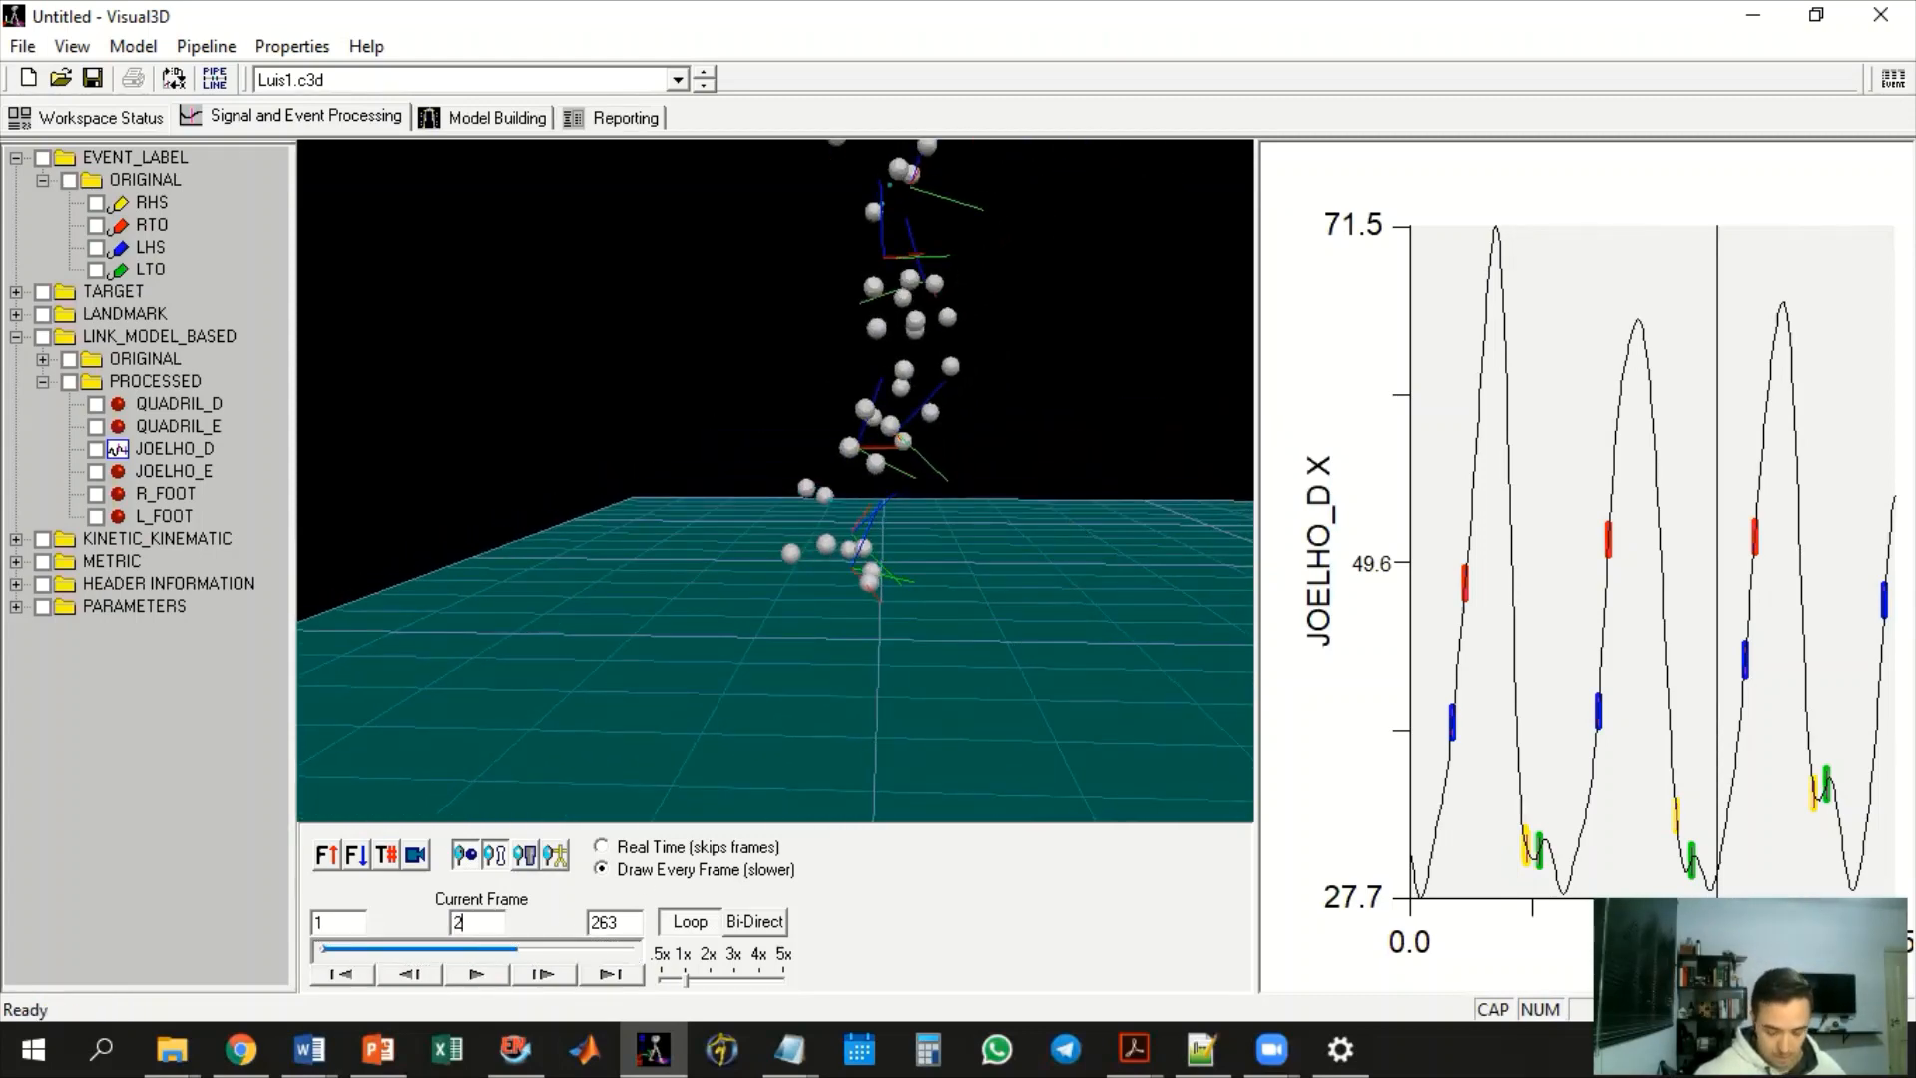
{"action": "type", "text": "63"}
{"action": "key", "text": "Return"}
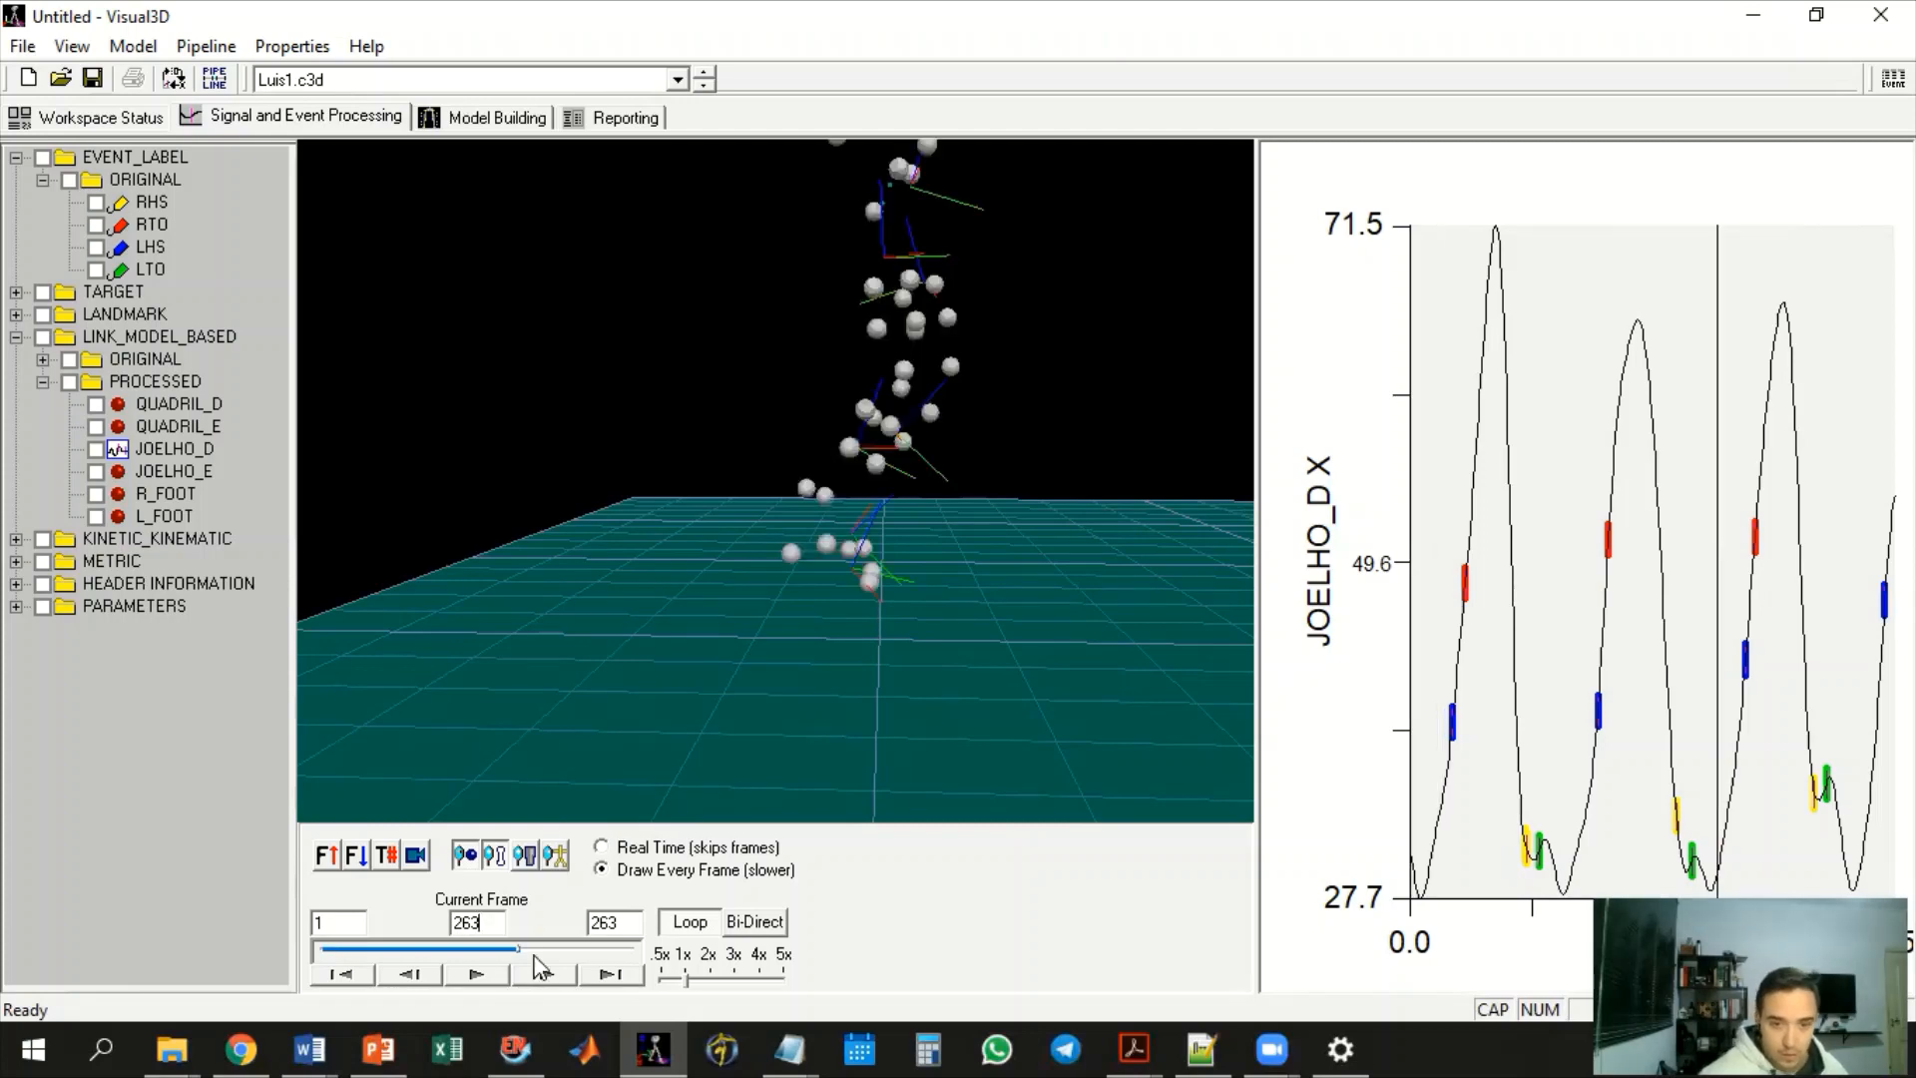
{"action": "double_click", "coordinate": [615, 922]}
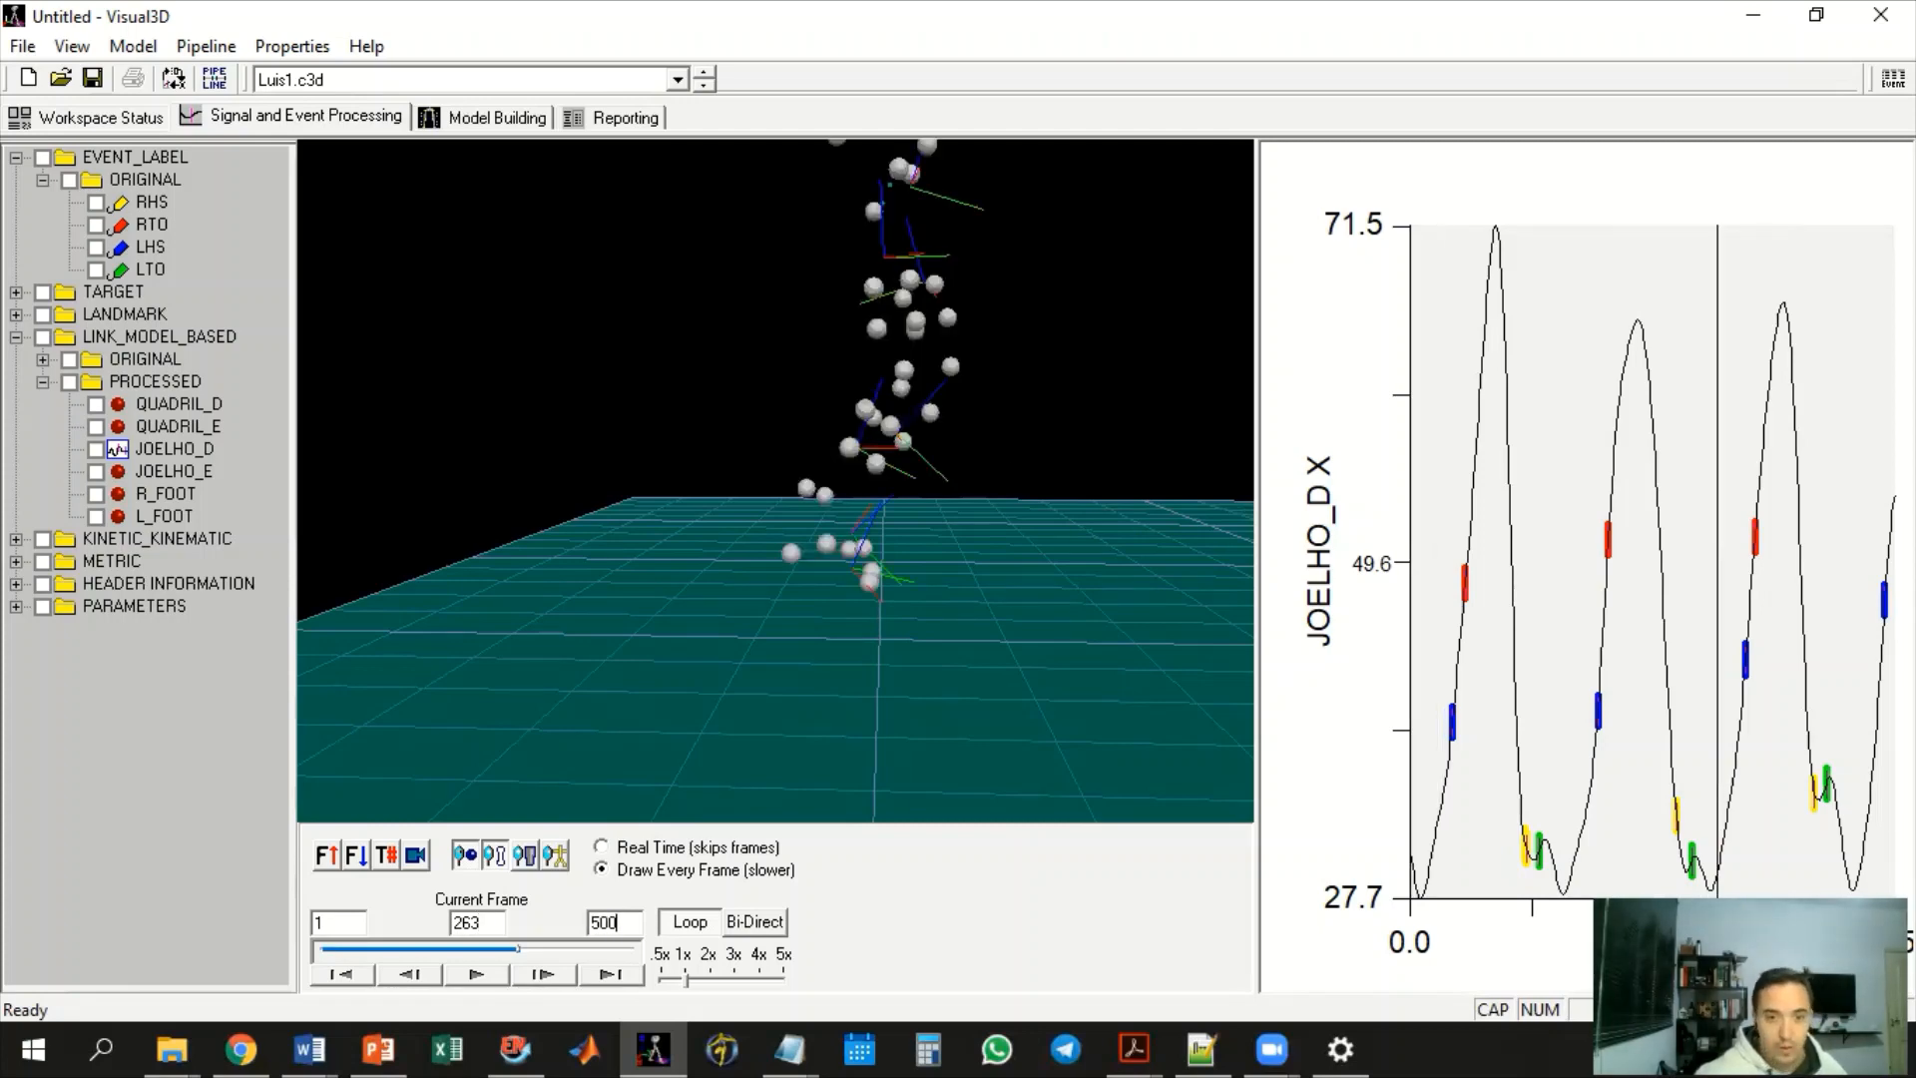
{"action": "key", "text": "Tab"}
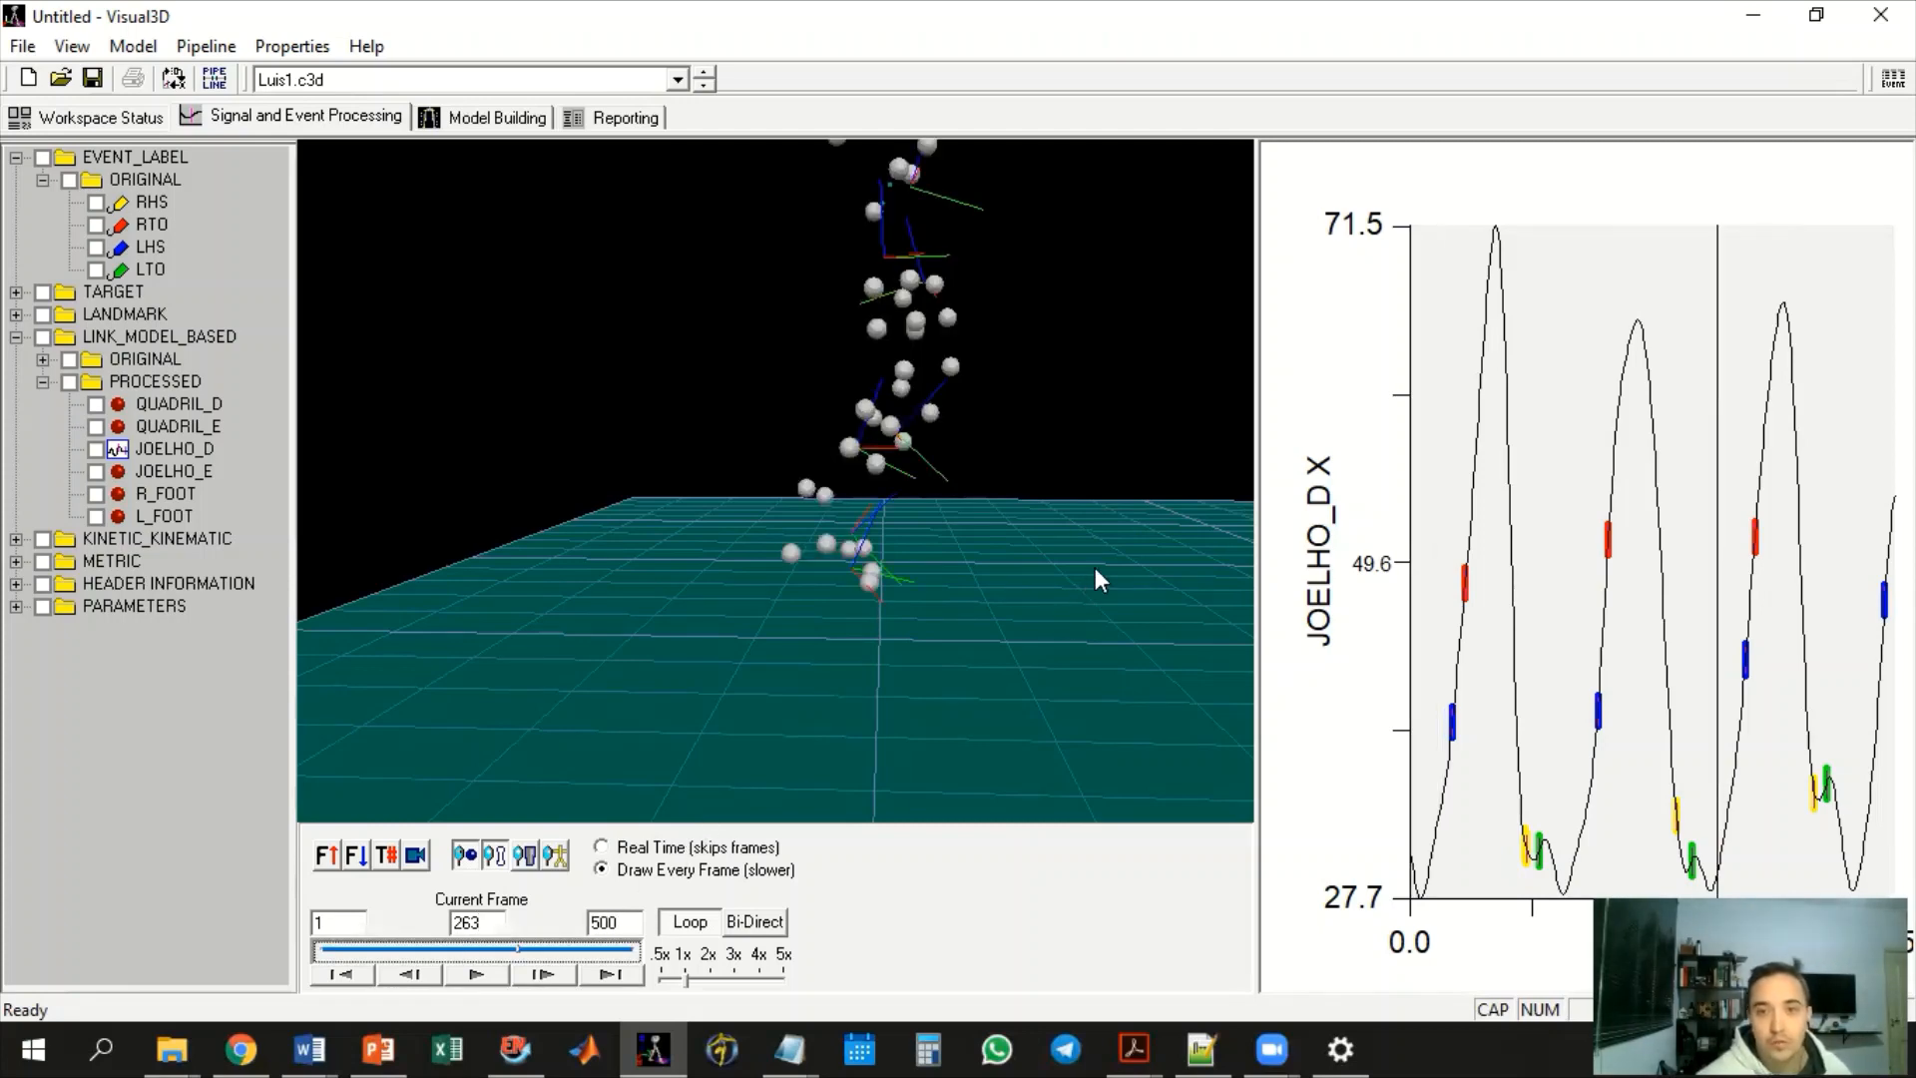
Orbit the 3D view to face the markers from above and play the Luis1 walking trial
{"action": "left_click_drag", "start_coordinate": [1098, 579], "coordinate": [799, 307]}
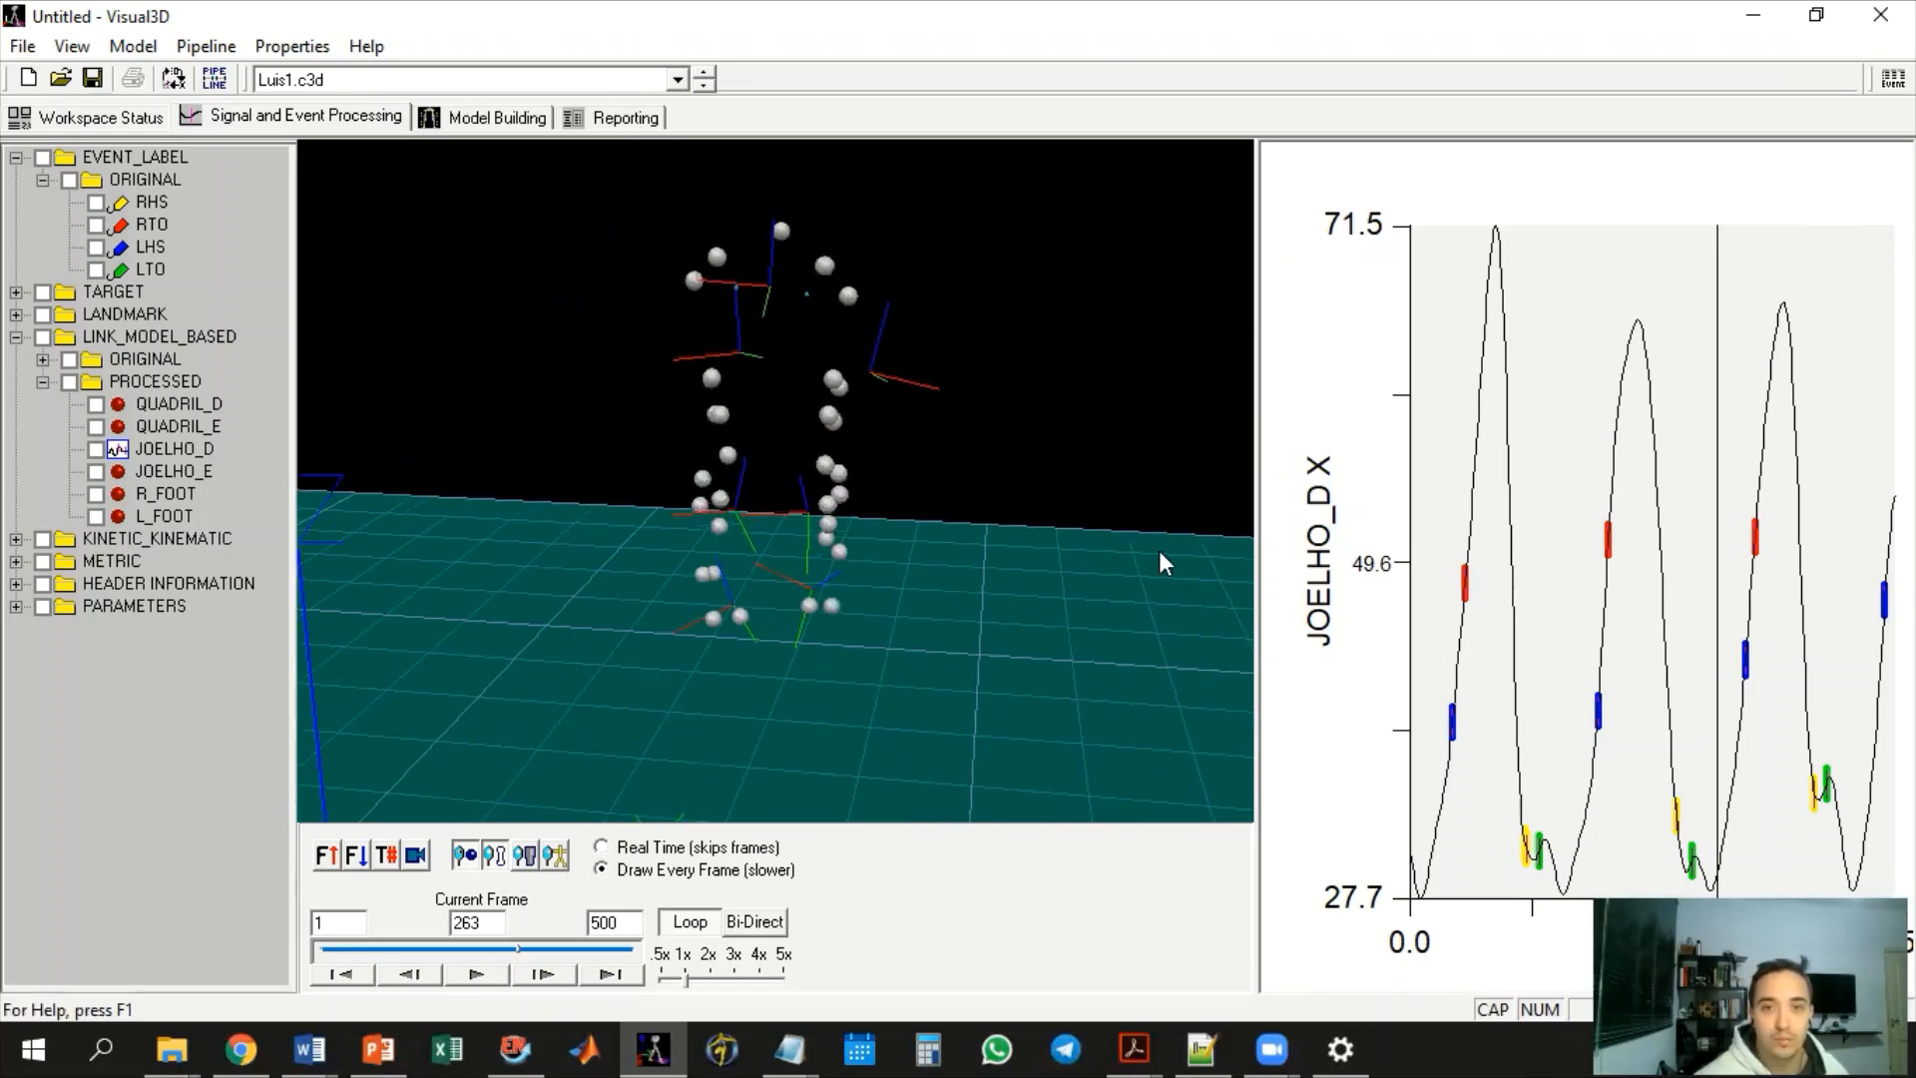
{"action": "left_click_drag", "start_coordinate": [1159, 560], "coordinate": [1048, 618]}
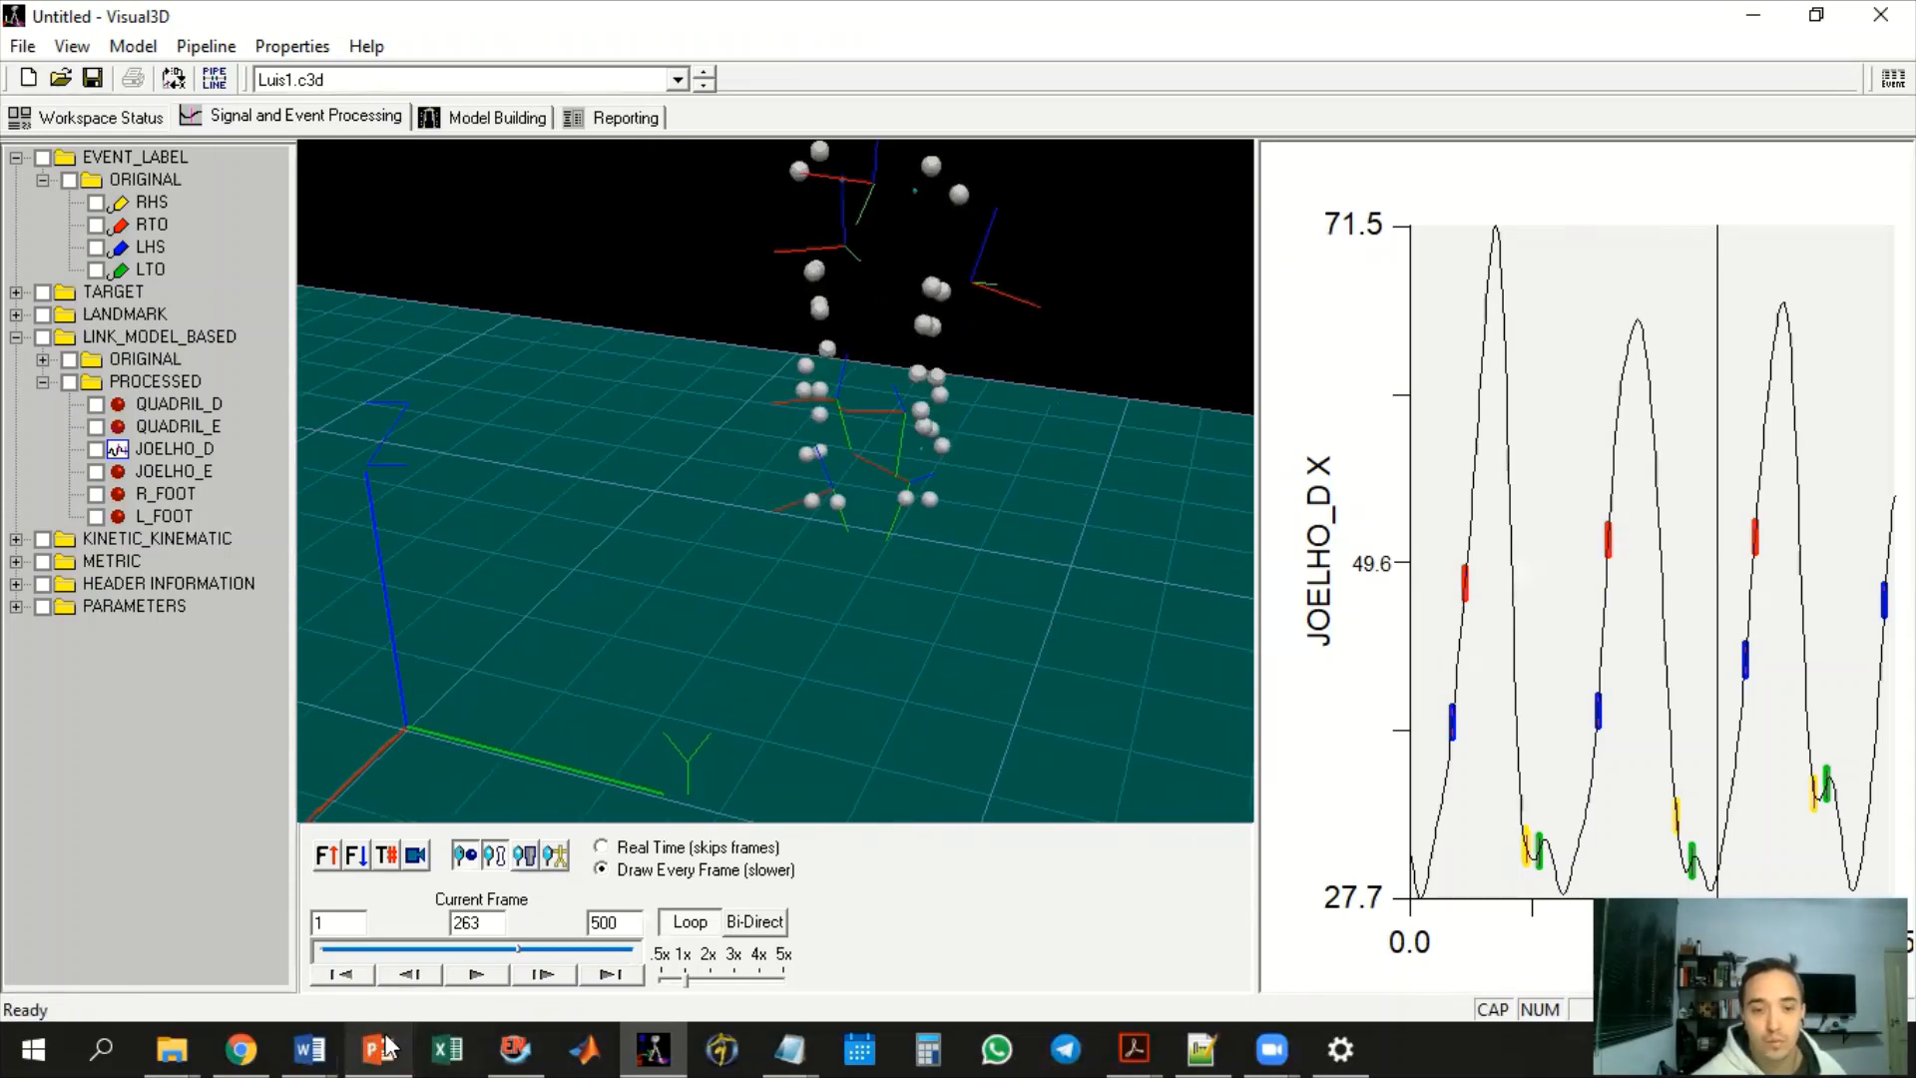
{"action": "left_click", "coordinate": [487, 973]}
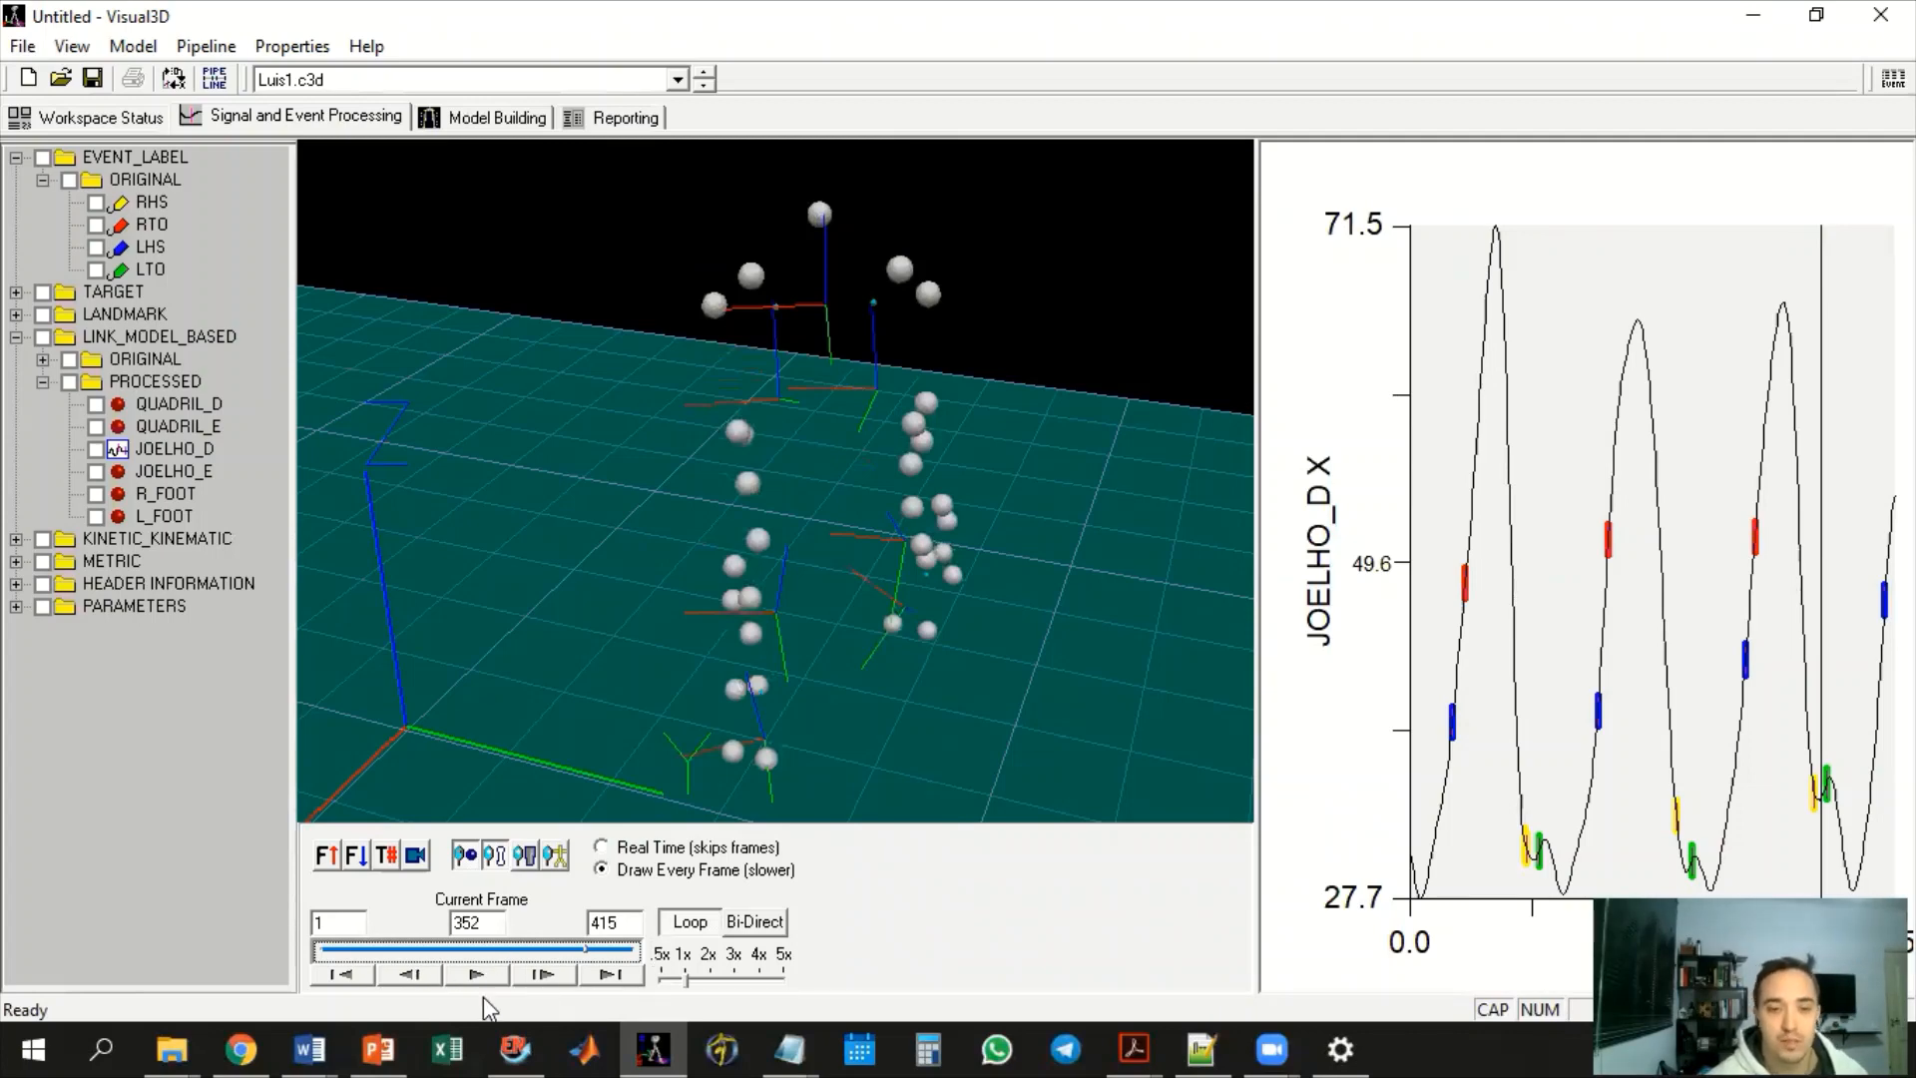
Step the trial backward frame by frame to frame 300, examining the segment axes against the JOELHO_D X curve
{"action": "left_click", "coordinate": [433, 979]}
{"action": "left_click", "coordinate": [433, 979]}
{"action": "left_click", "coordinate": [435, 978]}
{"action": "left_click", "coordinate": [434, 978]}
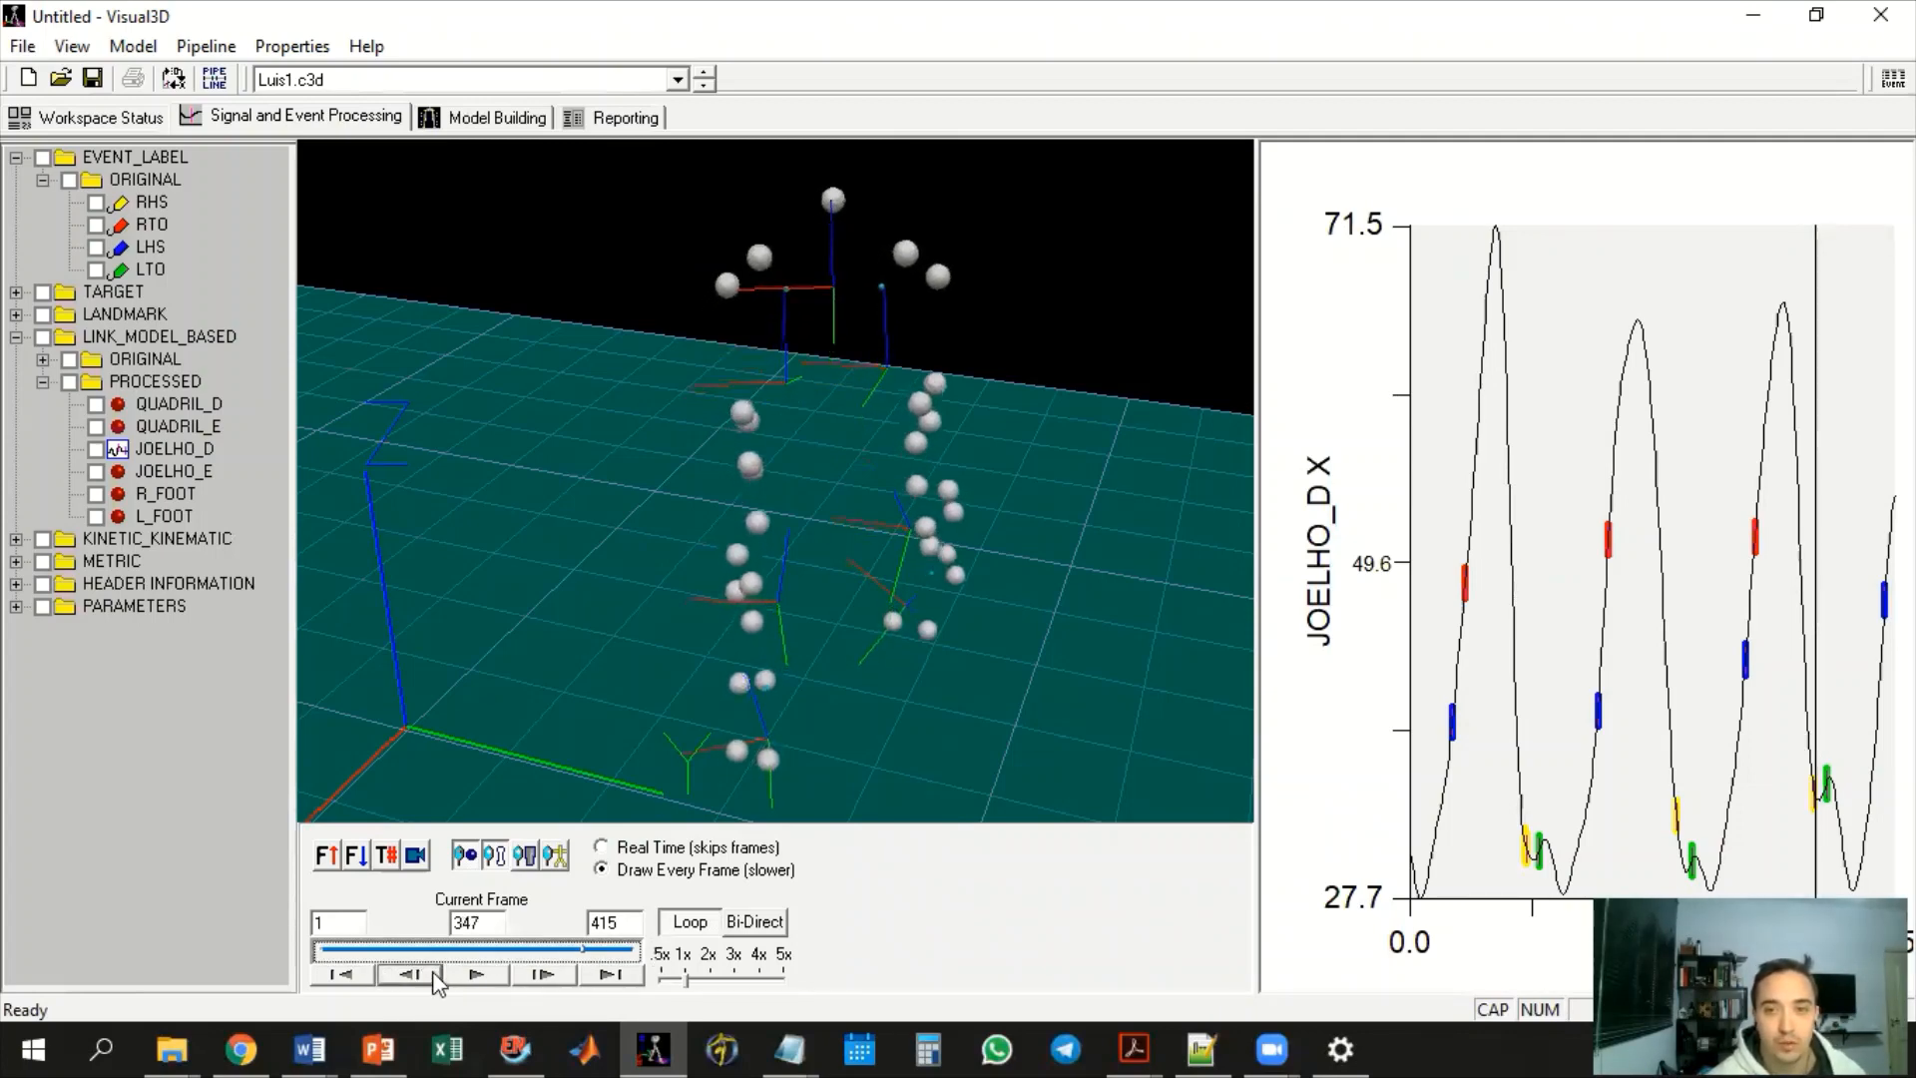
{"action": "left_click", "coordinate": [435, 978]}
{"action": "left_click", "coordinate": [434, 978]}
{"action": "left_click", "coordinate": [434, 977]}
{"action": "left_click", "coordinate": [434, 977]}
{"action": "left_click", "coordinate": [434, 979]}
{"action": "left_click", "coordinate": [434, 978]}
{"action": "left_click", "coordinate": [434, 978]}
{"action": "left_click", "coordinate": [434, 978]}
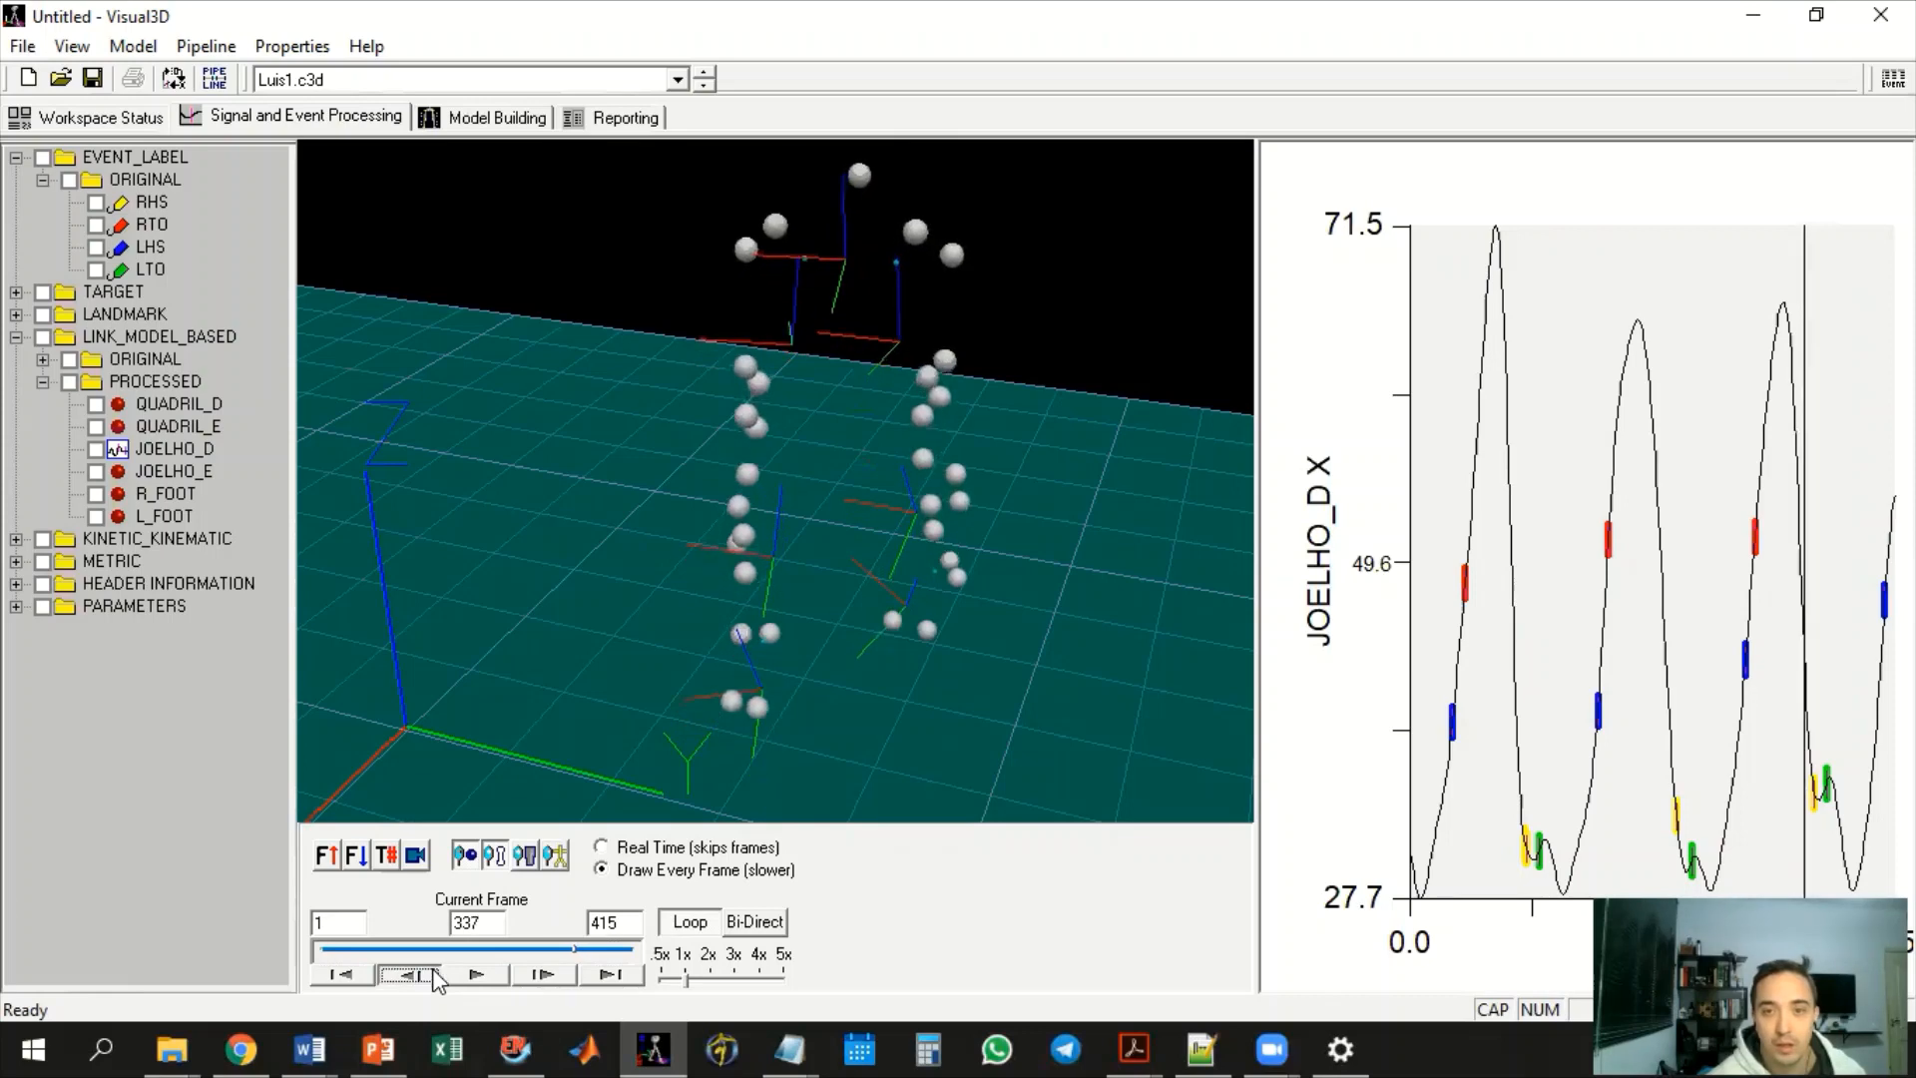
{"action": "left_click", "coordinate": [434, 979]}
{"action": "left_click", "coordinate": [434, 978]}
{"action": "left_click", "coordinate": [435, 979]}
{"action": "left_click", "coordinate": [434, 978]}
{"action": "left_click", "coordinate": [434, 978]}
{"action": "left_click", "coordinate": [434, 978]}
{"action": "left_click", "coordinate": [434, 978]}
{"action": "left_click", "coordinate": [434, 978]}
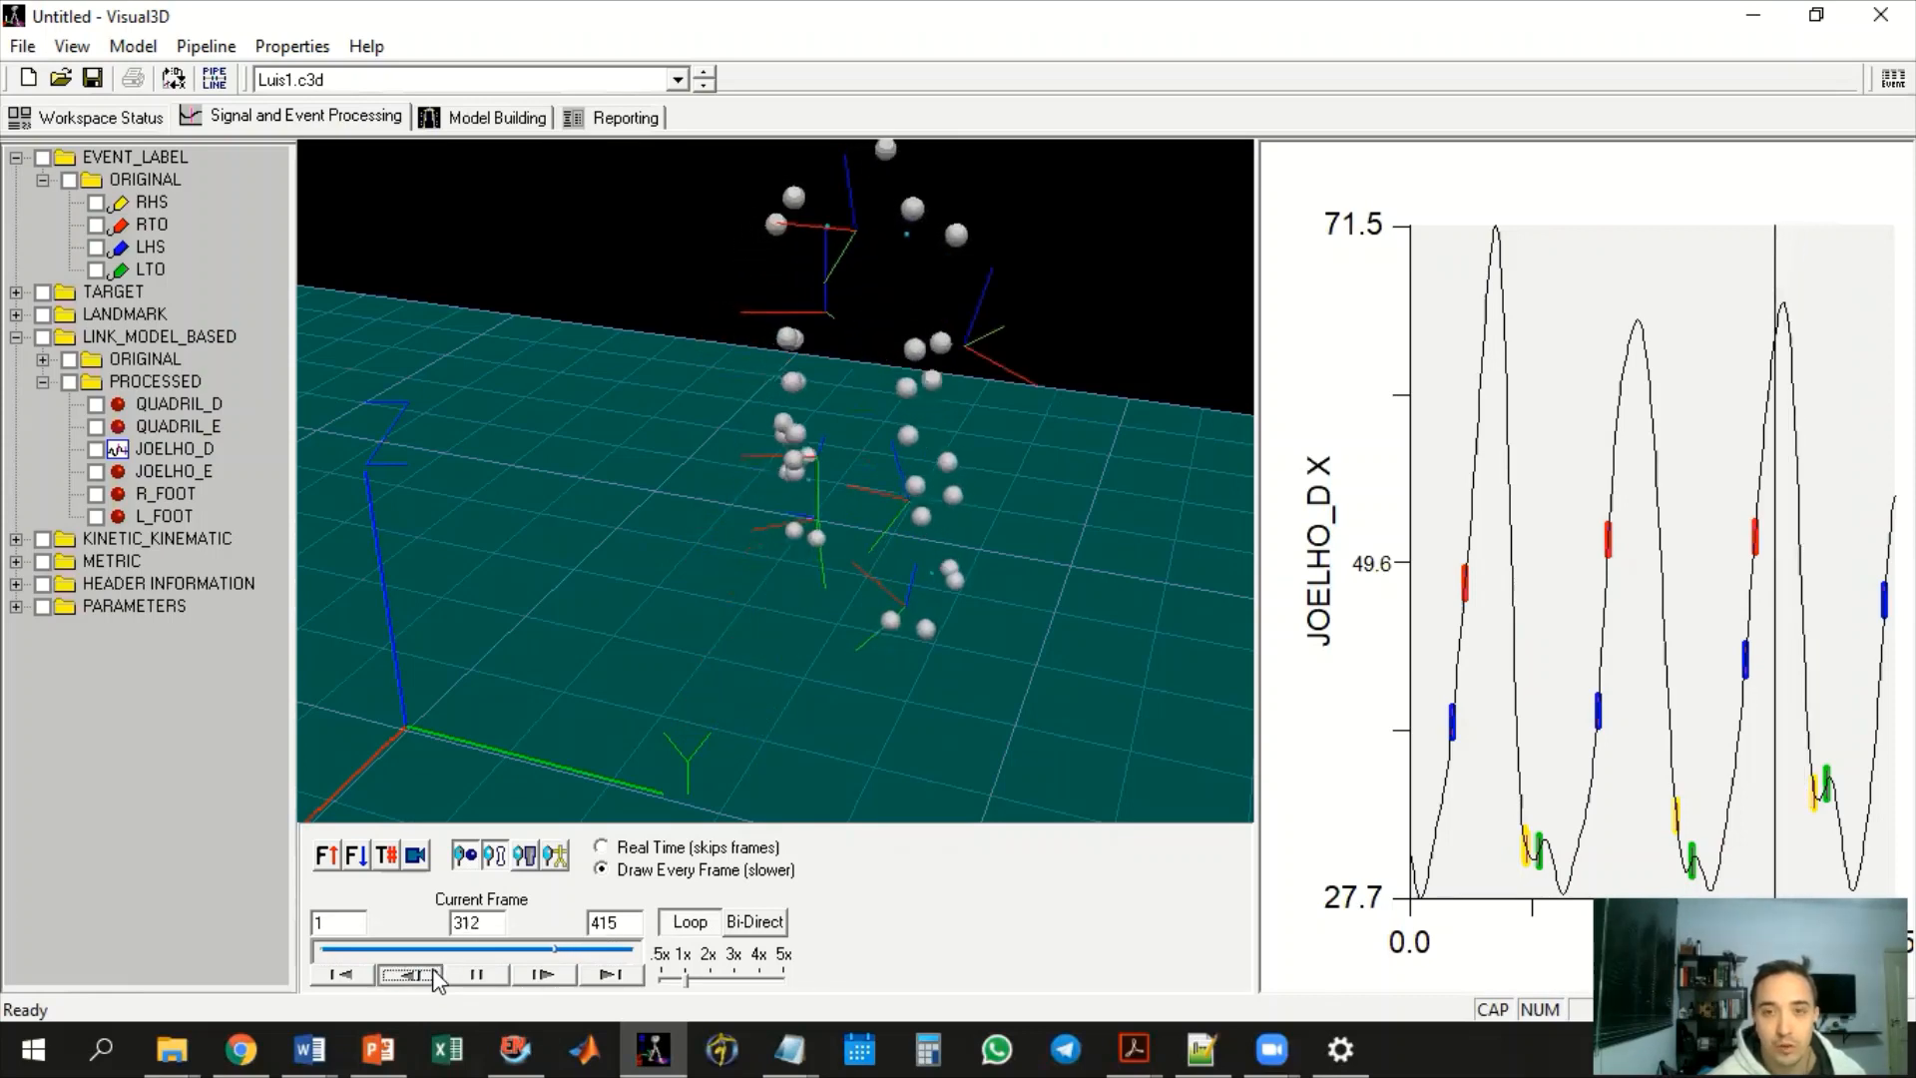
{"action": "left_click", "coordinate": [434, 978]}
{"action": "left_click", "coordinate": [434, 978]}
{"action": "left_click", "coordinate": [435, 979]}
{"action": "left_click", "coordinate": [435, 979]}
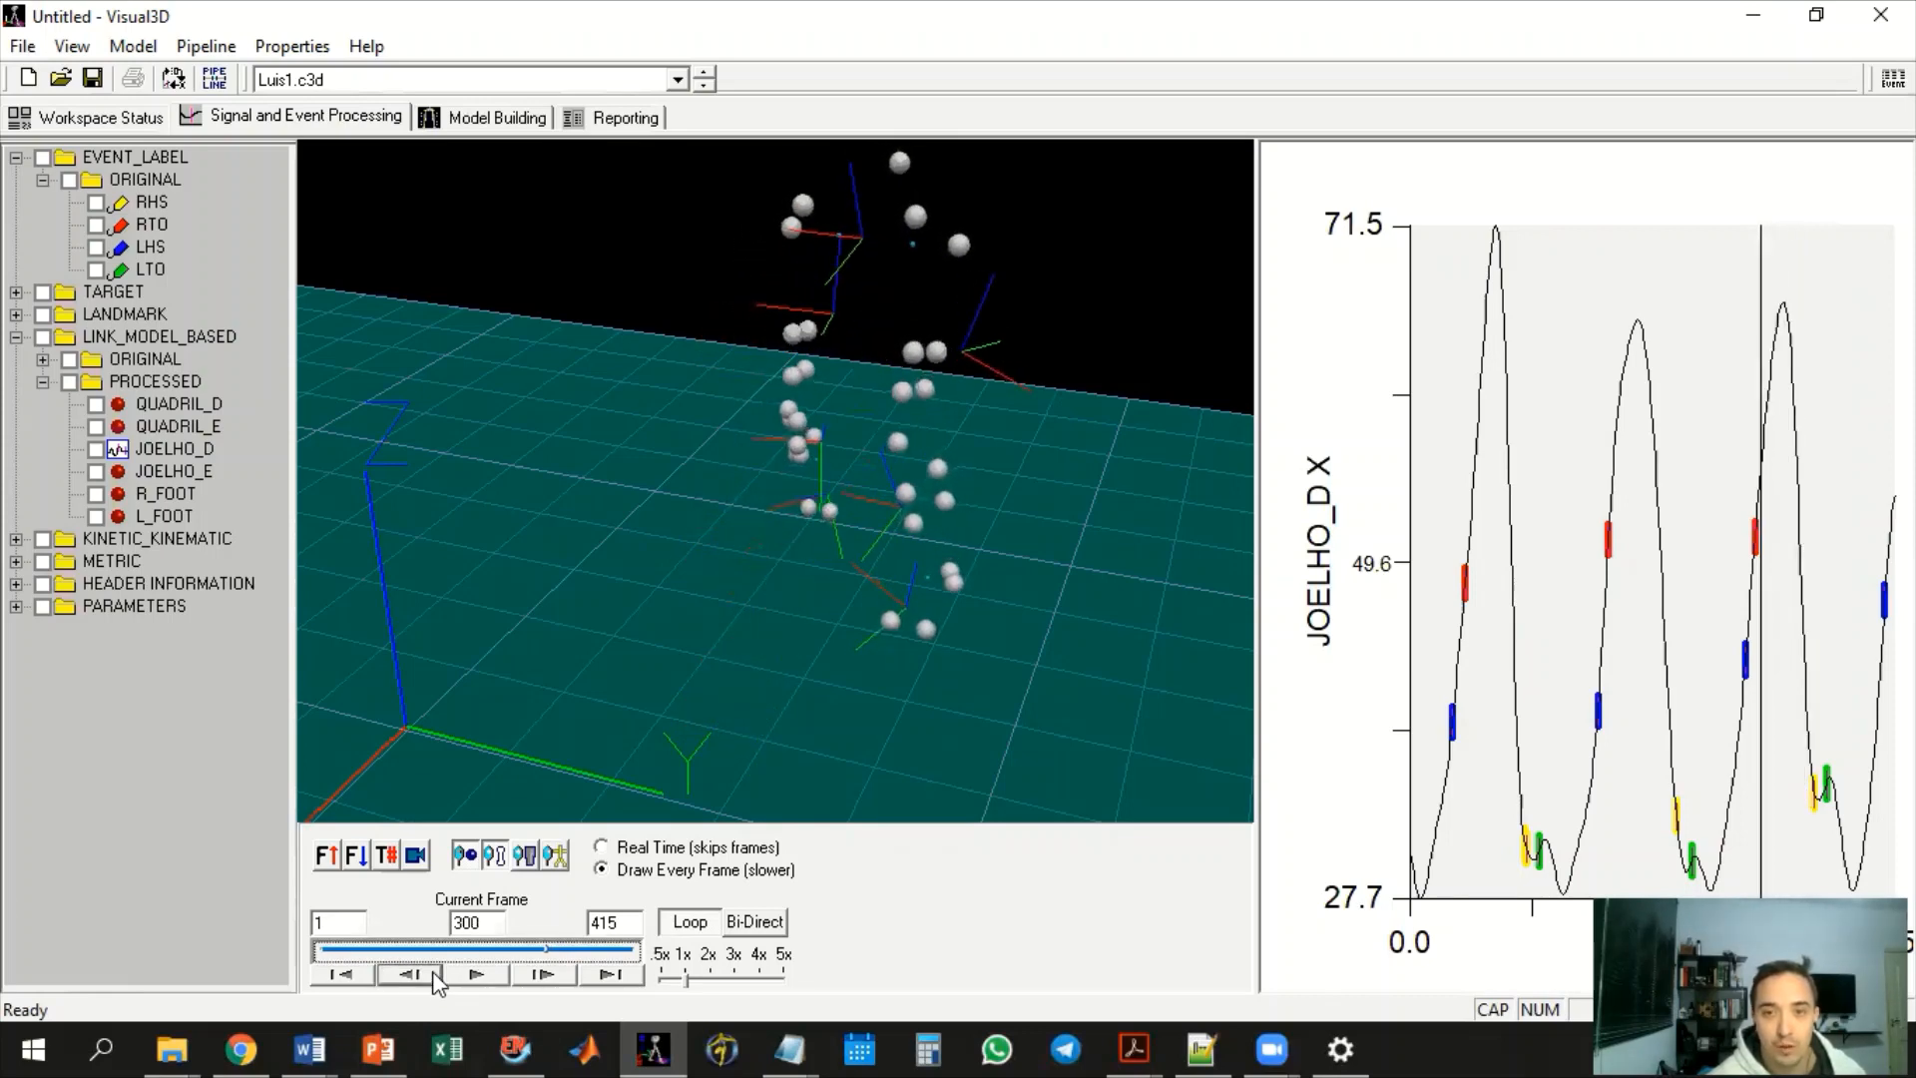
Step the trial forward frame by frame to frame 325, examining how the thigh segment axes move
{"action": "left_click", "coordinate": [542, 975]}
{"action": "left_click", "coordinate": [542, 975]}
{"action": "left_click", "coordinate": [542, 975]}
{"action": "left_click", "coordinate": [542, 975]}
{"action": "left_click", "coordinate": [541, 976]}
{"action": "left_click", "coordinate": [541, 976]}
{"action": "left_click", "coordinate": [541, 977]}
{"action": "left_click", "coordinate": [539, 975]}
{"action": "left_click", "coordinate": [539, 975]}
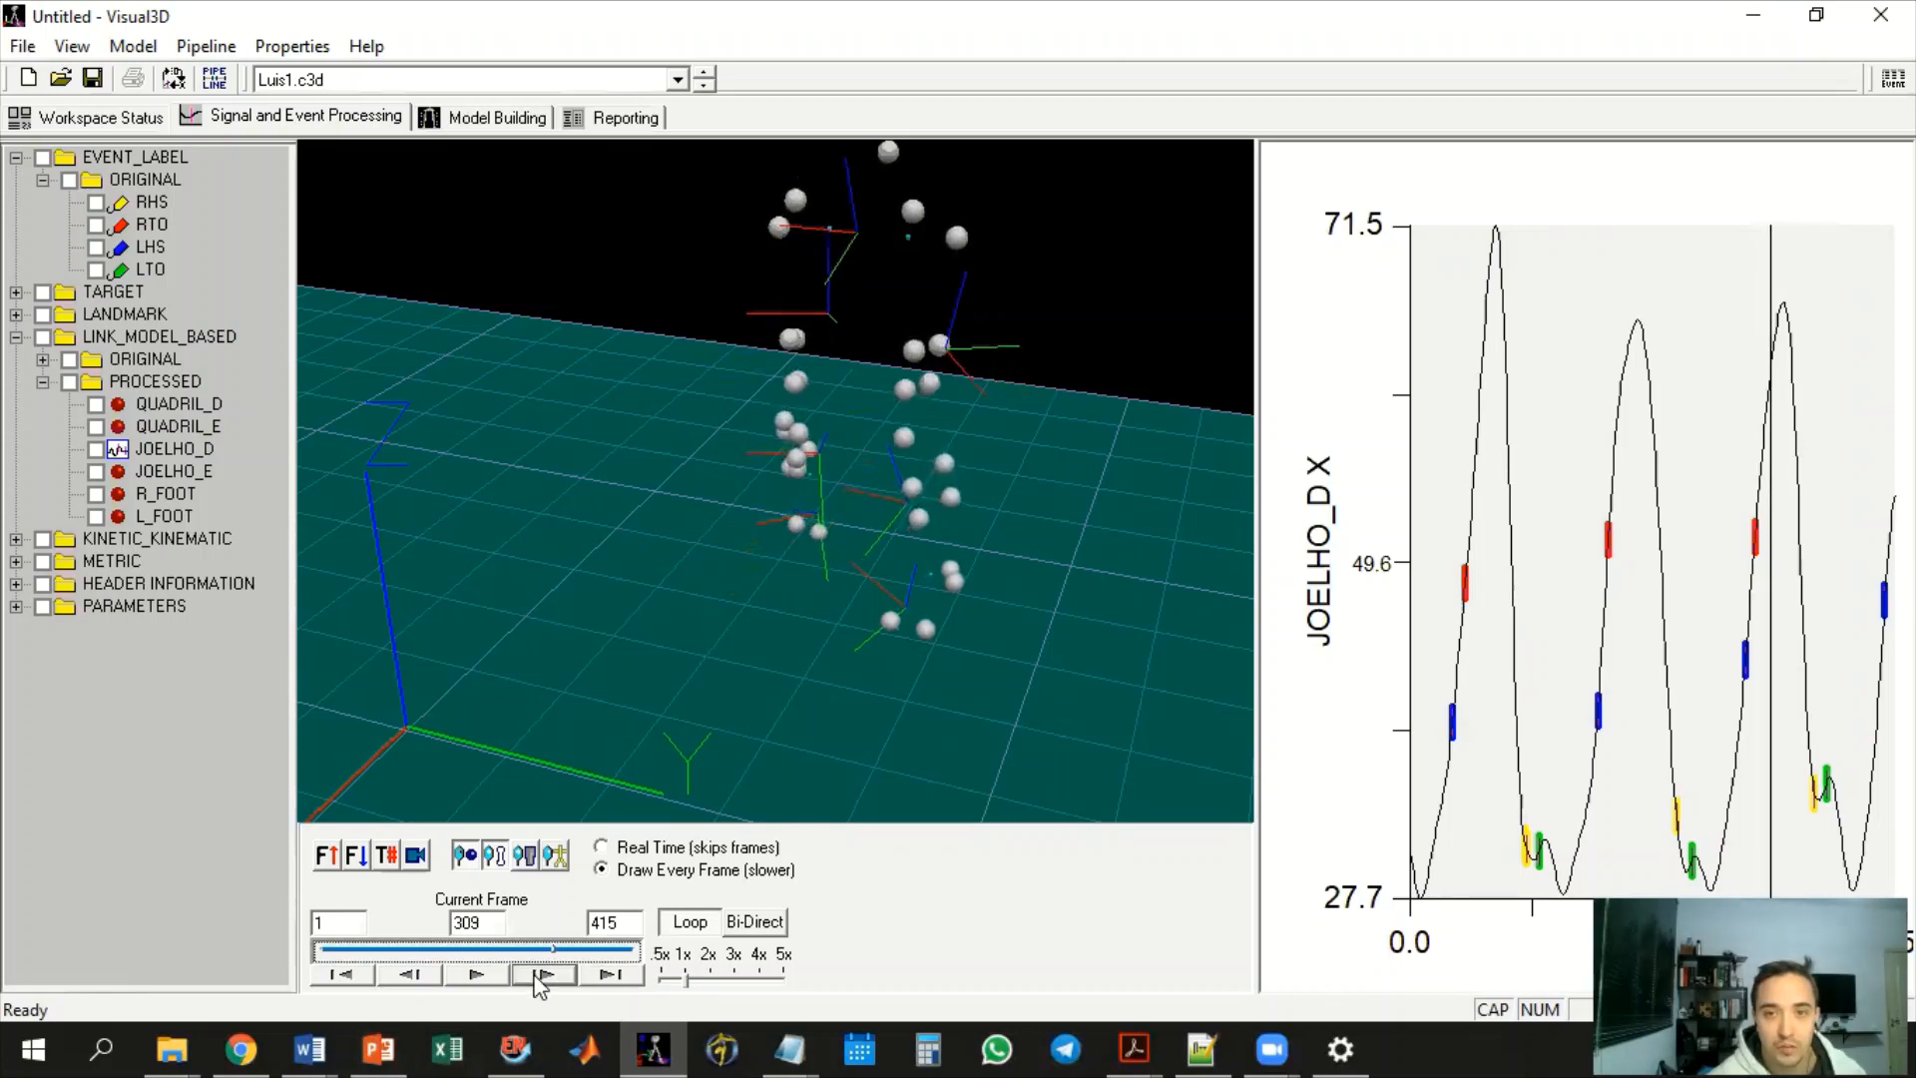
{"action": "left_click", "coordinate": [539, 975]}
{"action": "left_click", "coordinate": [539, 975]}
{"action": "left_click", "coordinate": [537, 976]}
{"action": "left_click", "coordinate": [537, 976]}
{"action": "left_click", "coordinate": [530, 978]}
{"action": "left_click", "coordinate": [530, 978]}
{"action": "left_click", "coordinate": [529, 978]}
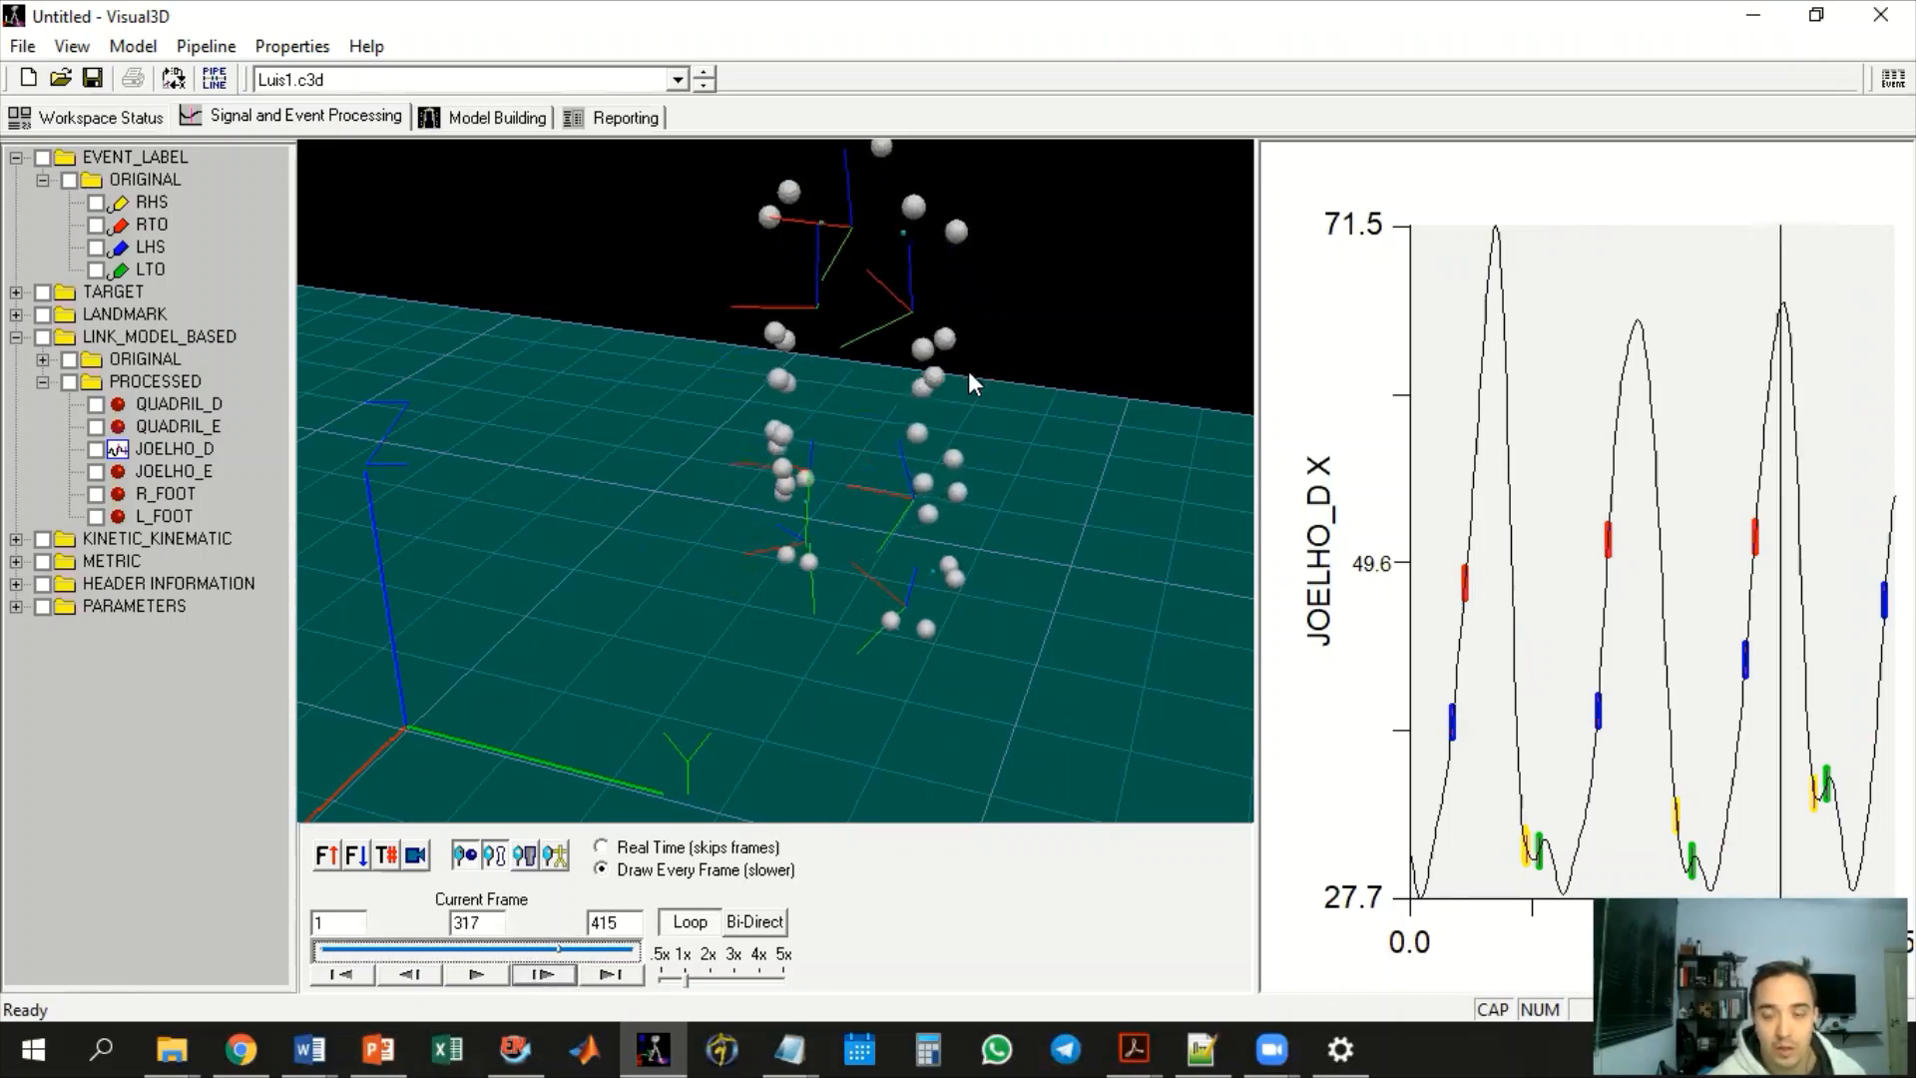
{"action": "left_click", "coordinate": [544, 974]}
{"action": "left_click", "coordinate": [544, 974]}
{"action": "left_click", "coordinate": [544, 974]}
{"action": "left_click", "coordinate": [541, 970]}
{"action": "left_click", "coordinate": [542, 970]}
{"action": "left_click", "coordinate": [542, 970]}
{"action": "left_click", "coordinate": [542, 970]}
{"action": "left_click", "coordinate": [542, 970]}
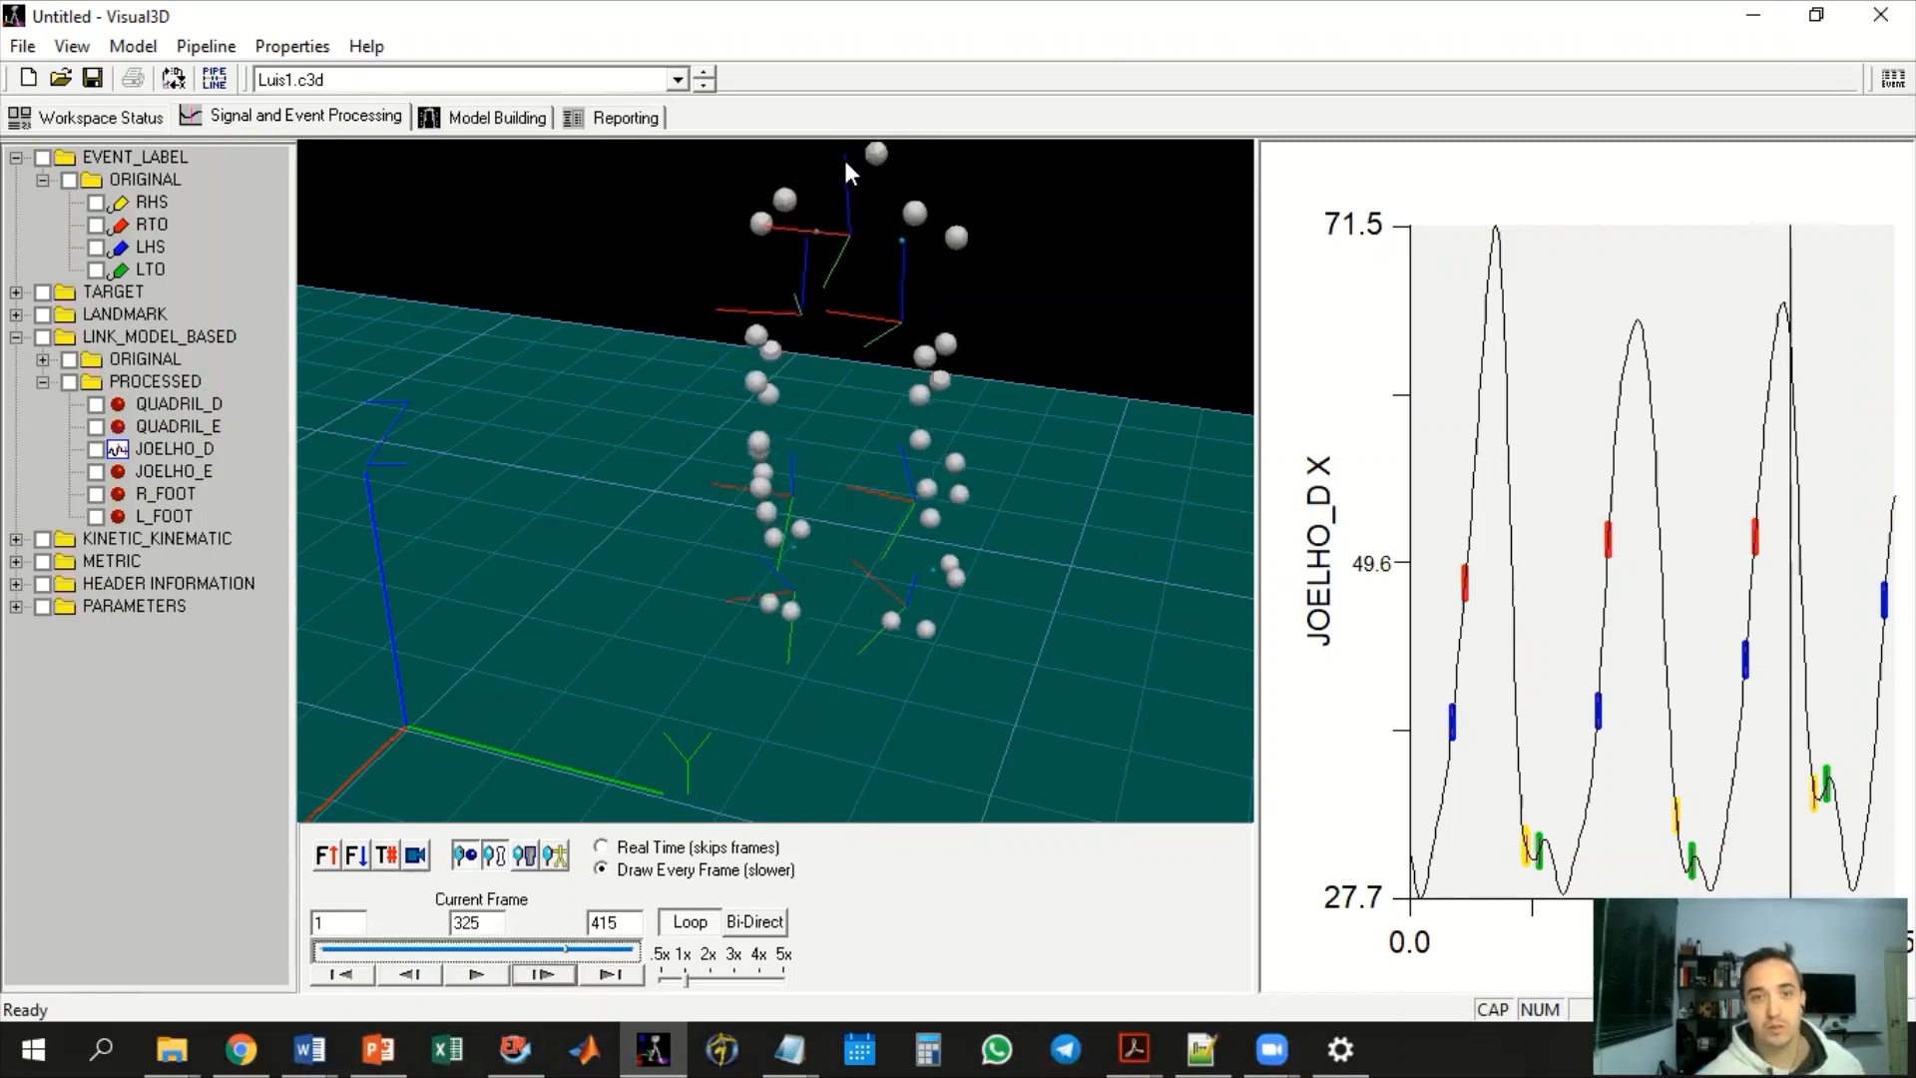
Review the Quadril, Joelho and Tornozelo Sag report pages and return to page 1
{"action": "left_click", "coordinate": [629, 120]}
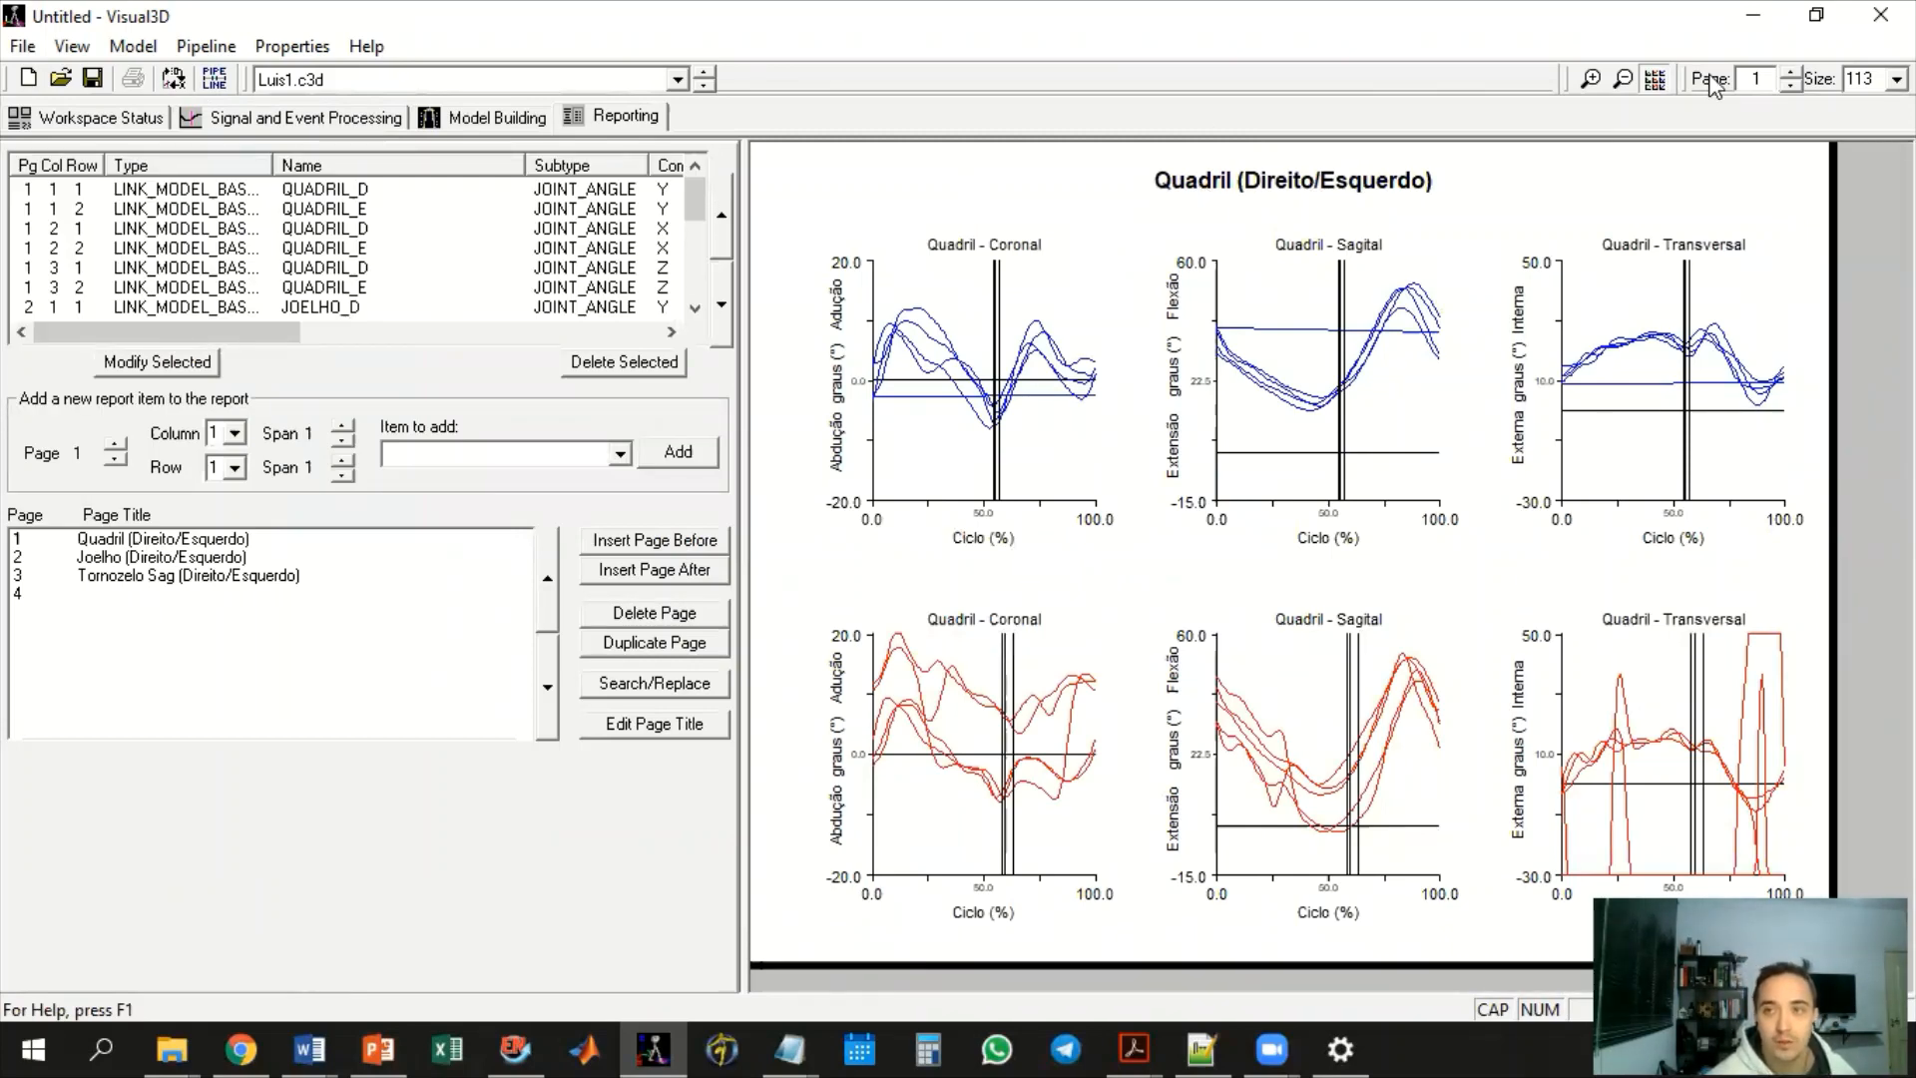
{"action": "left_click", "coordinate": [1791, 73]}
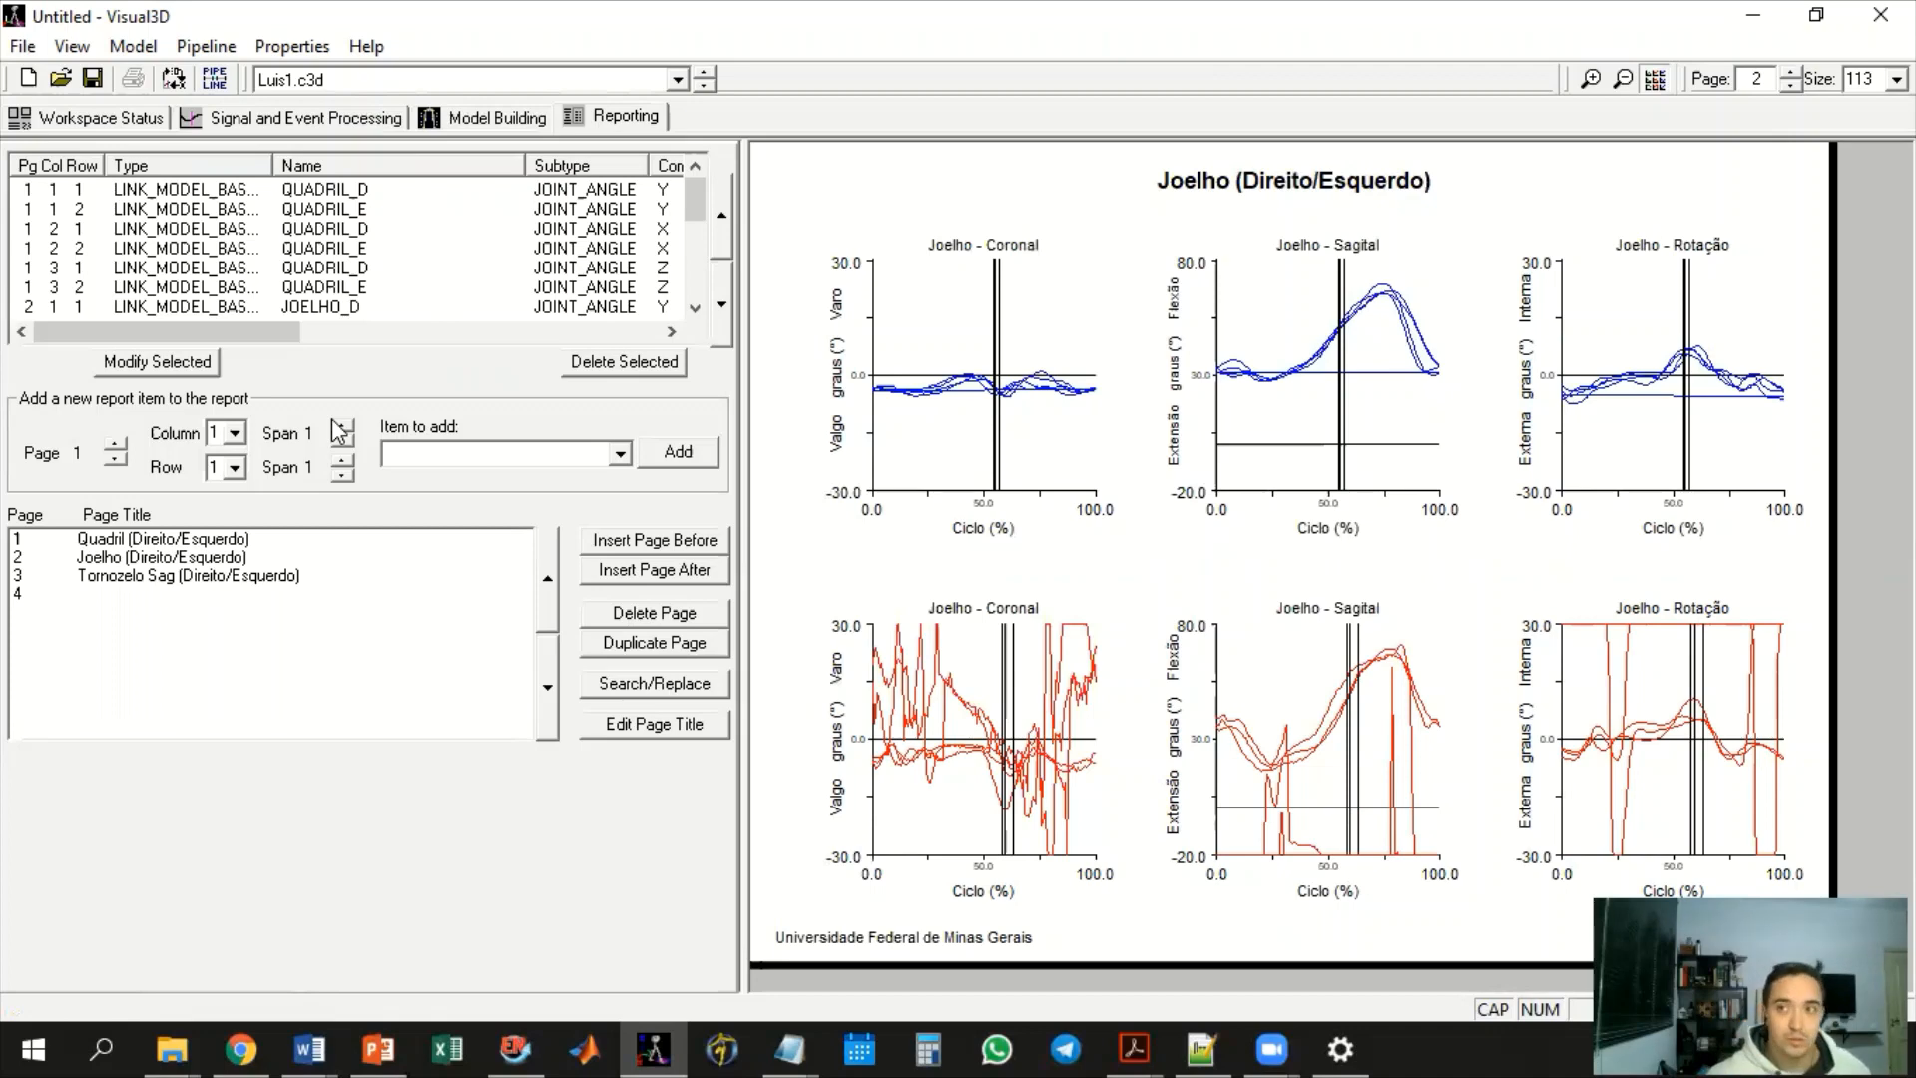
{"action": "left_click", "coordinate": [1797, 73]}
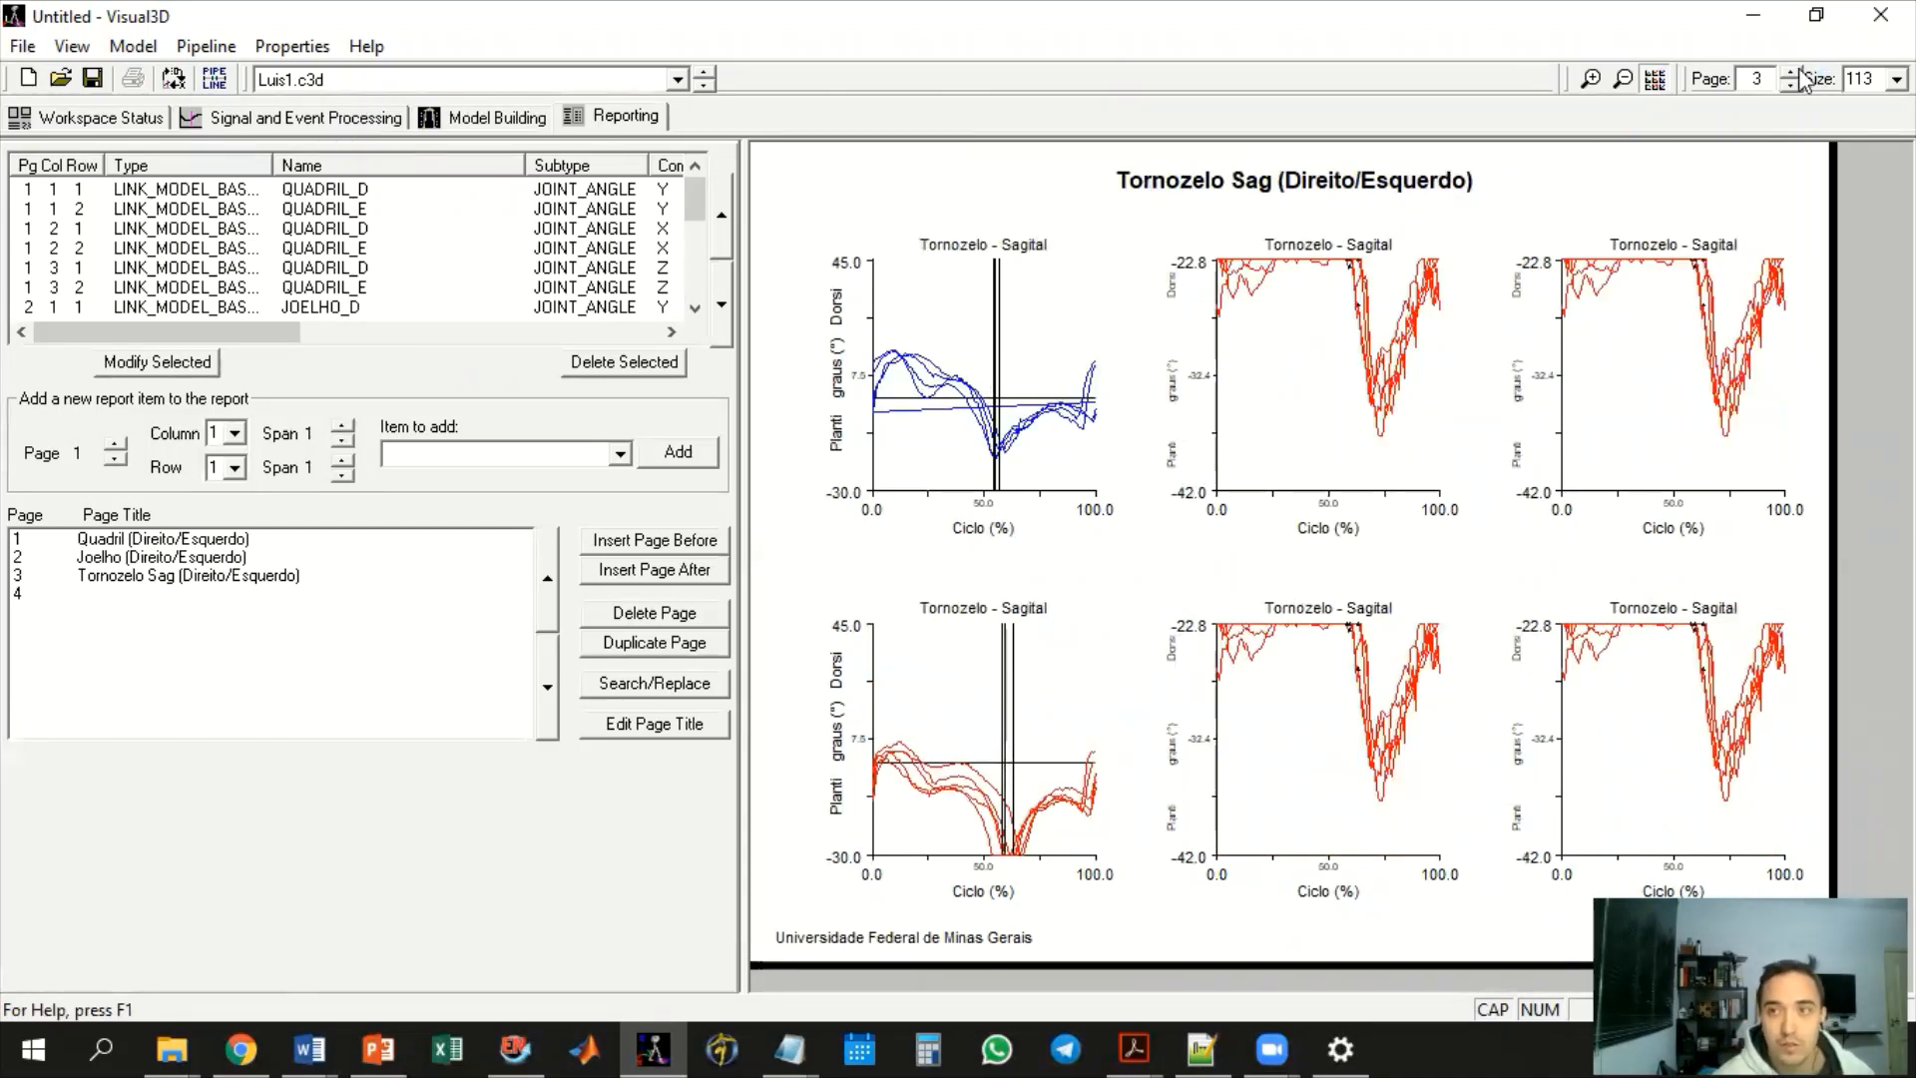
{"action": "left_click", "coordinate": [1792, 86]}
{"action": "left_click", "coordinate": [1791, 86]}
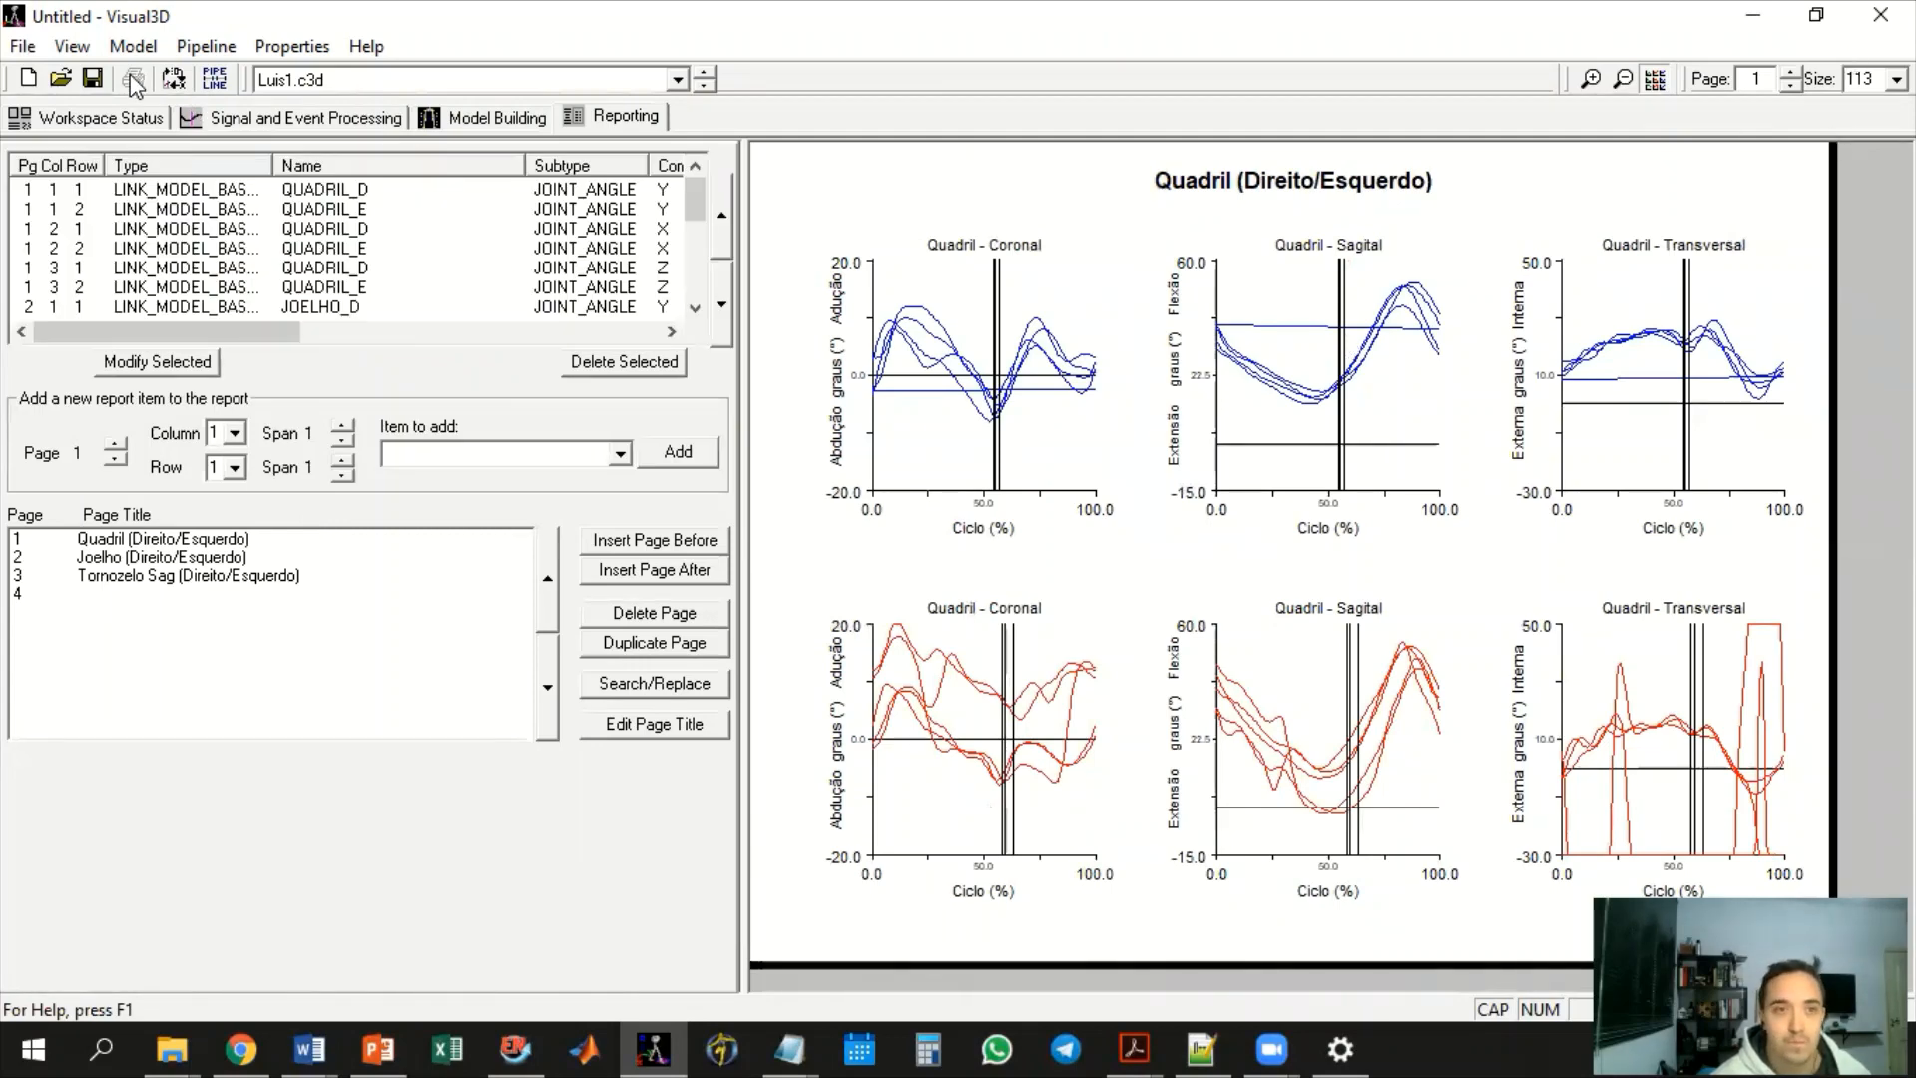
Inspect the report options and the Adobe PDF print settings, leaving both without making changes
{"action": "left_click", "coordinate": [22, 46]}
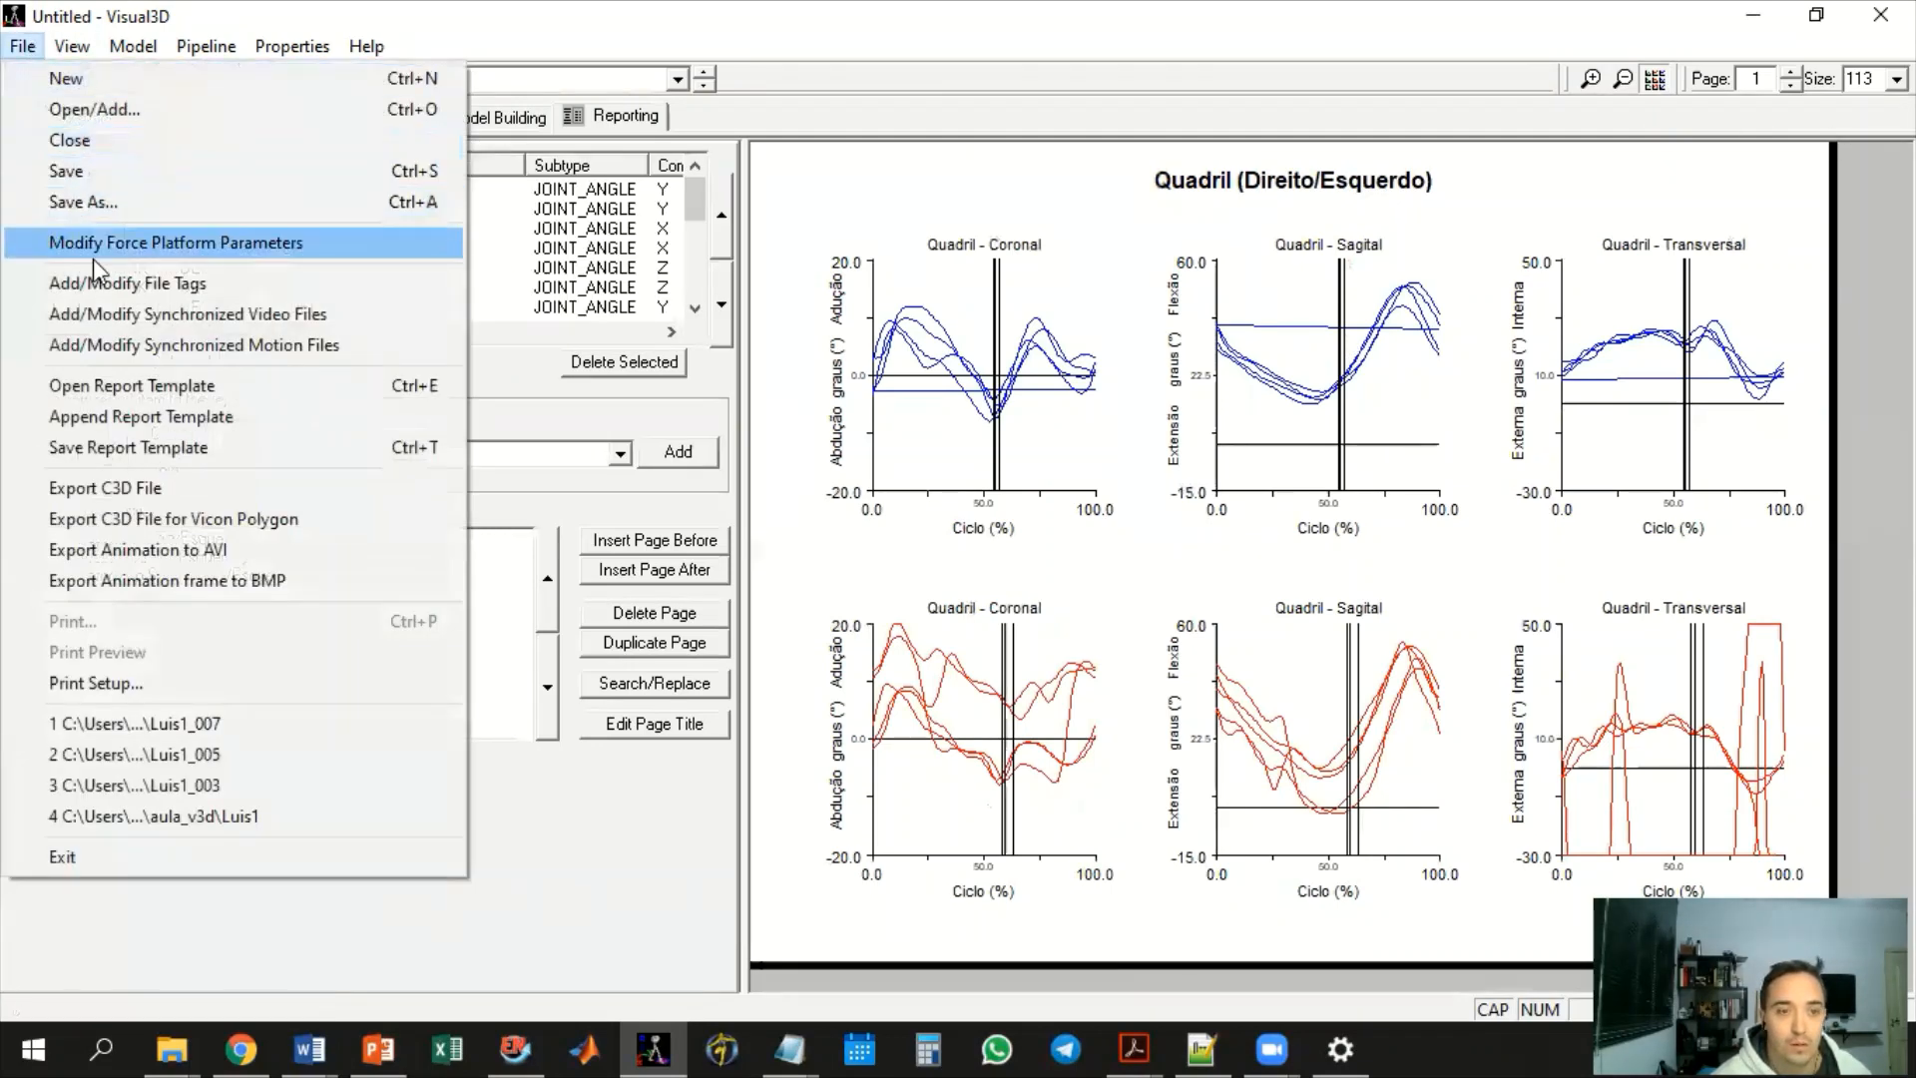
{"action": "left_click", "coordinate": [680, 6]}
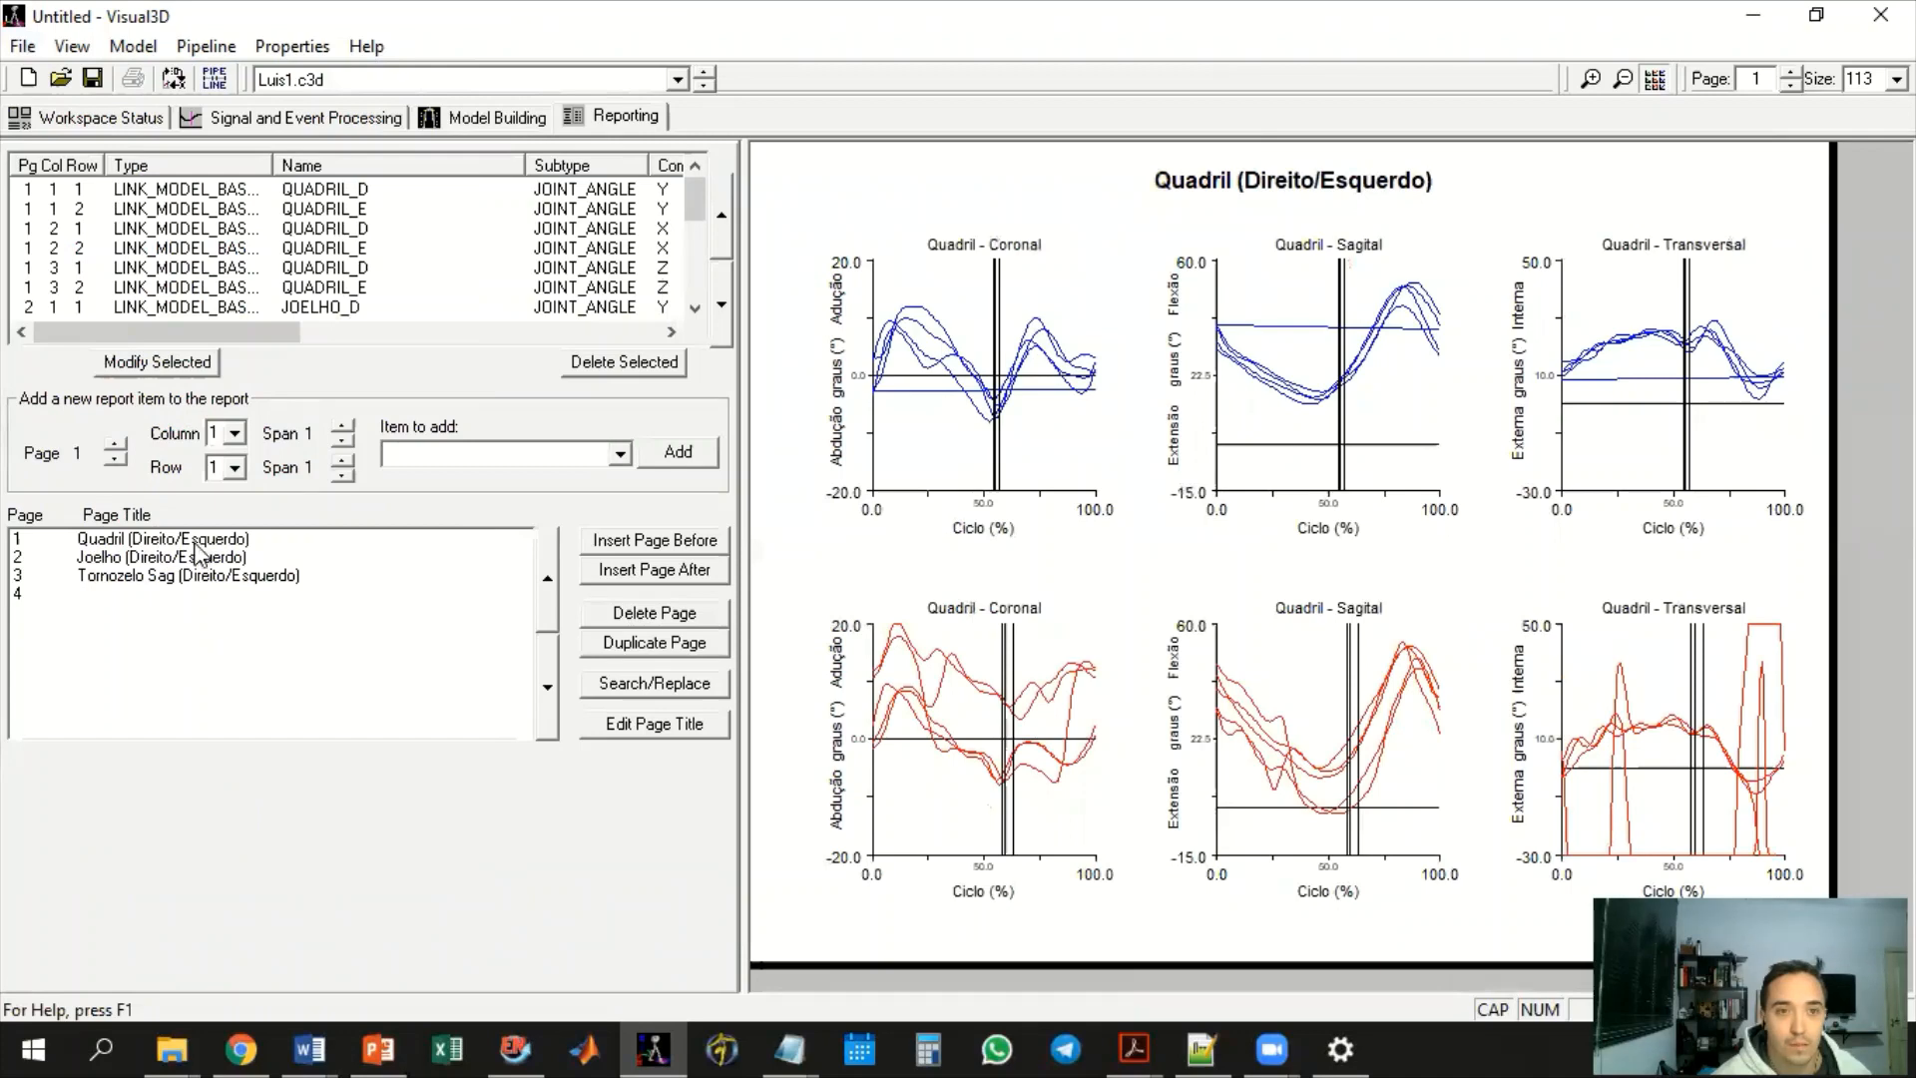
{"action": "right_click", "coordinate": [775, 549]}
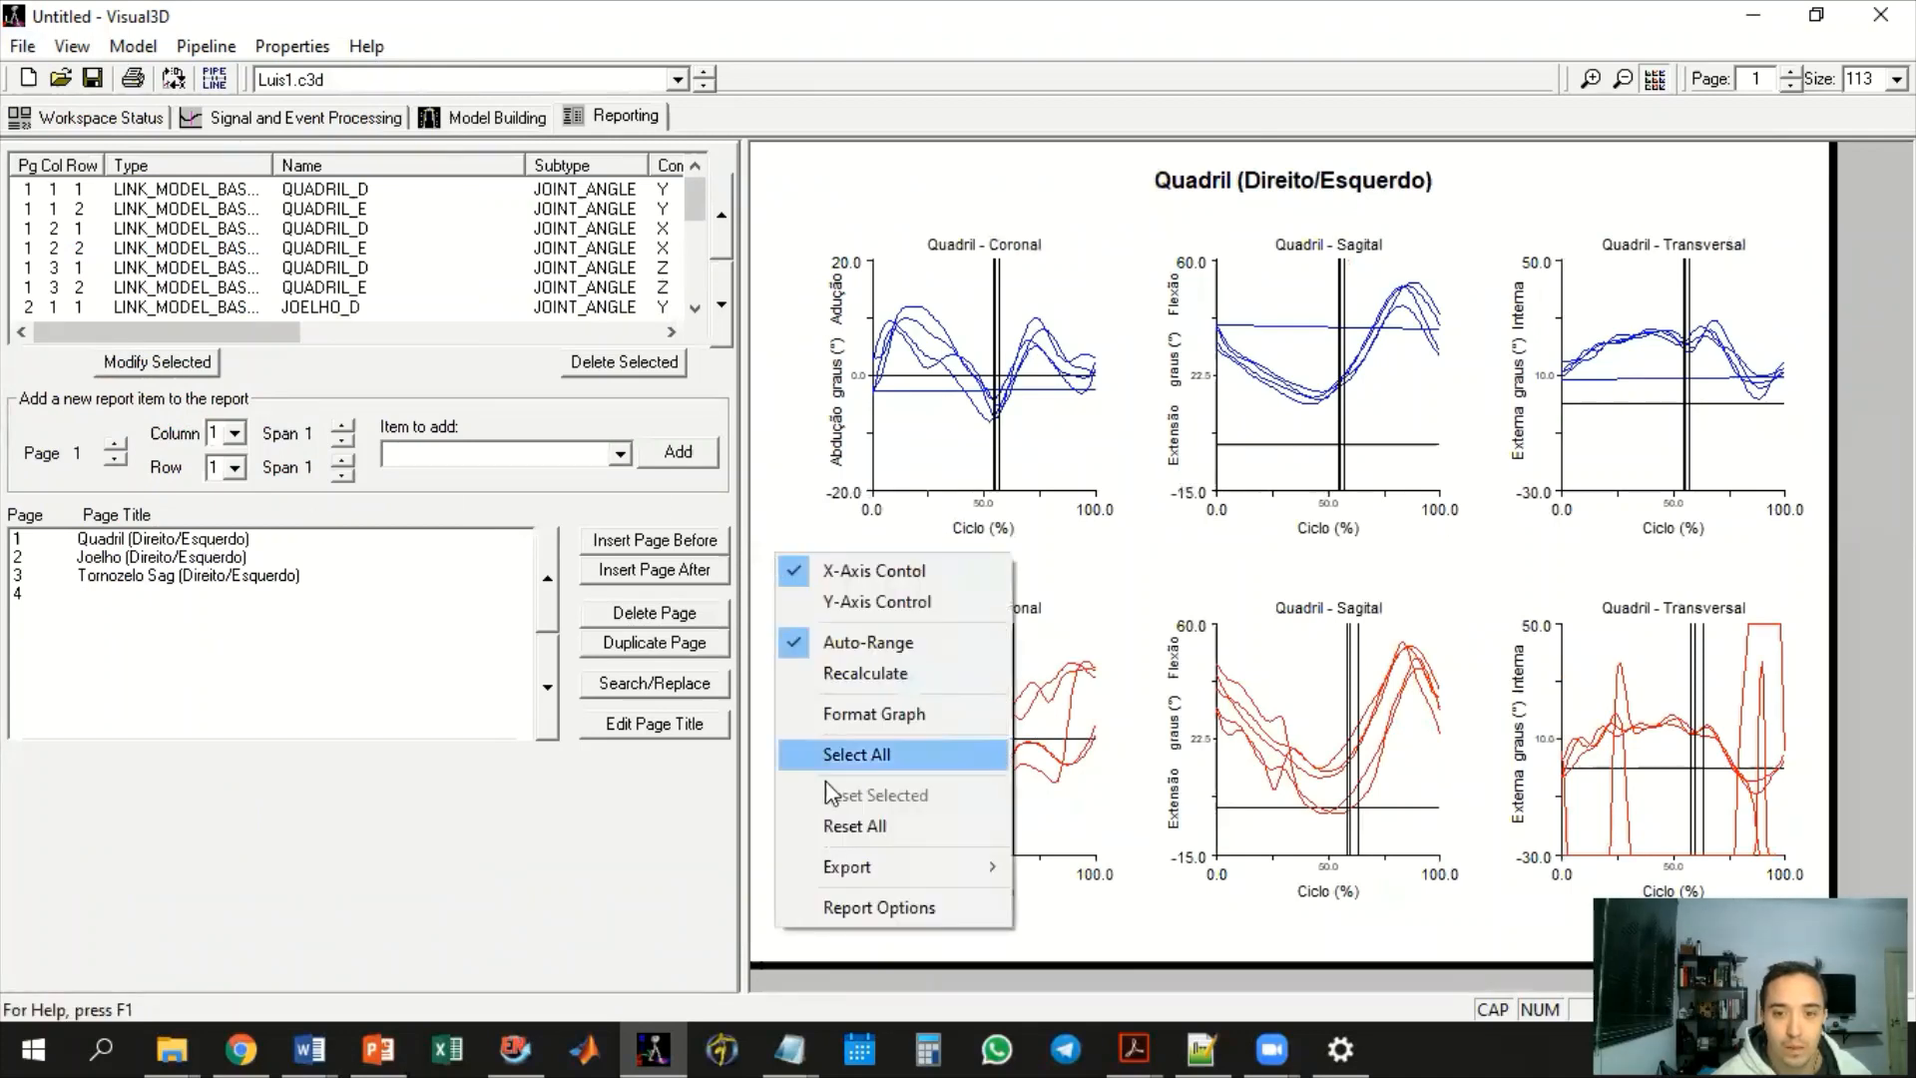
{"action": "left_click", "coordinate": [898, 908]}
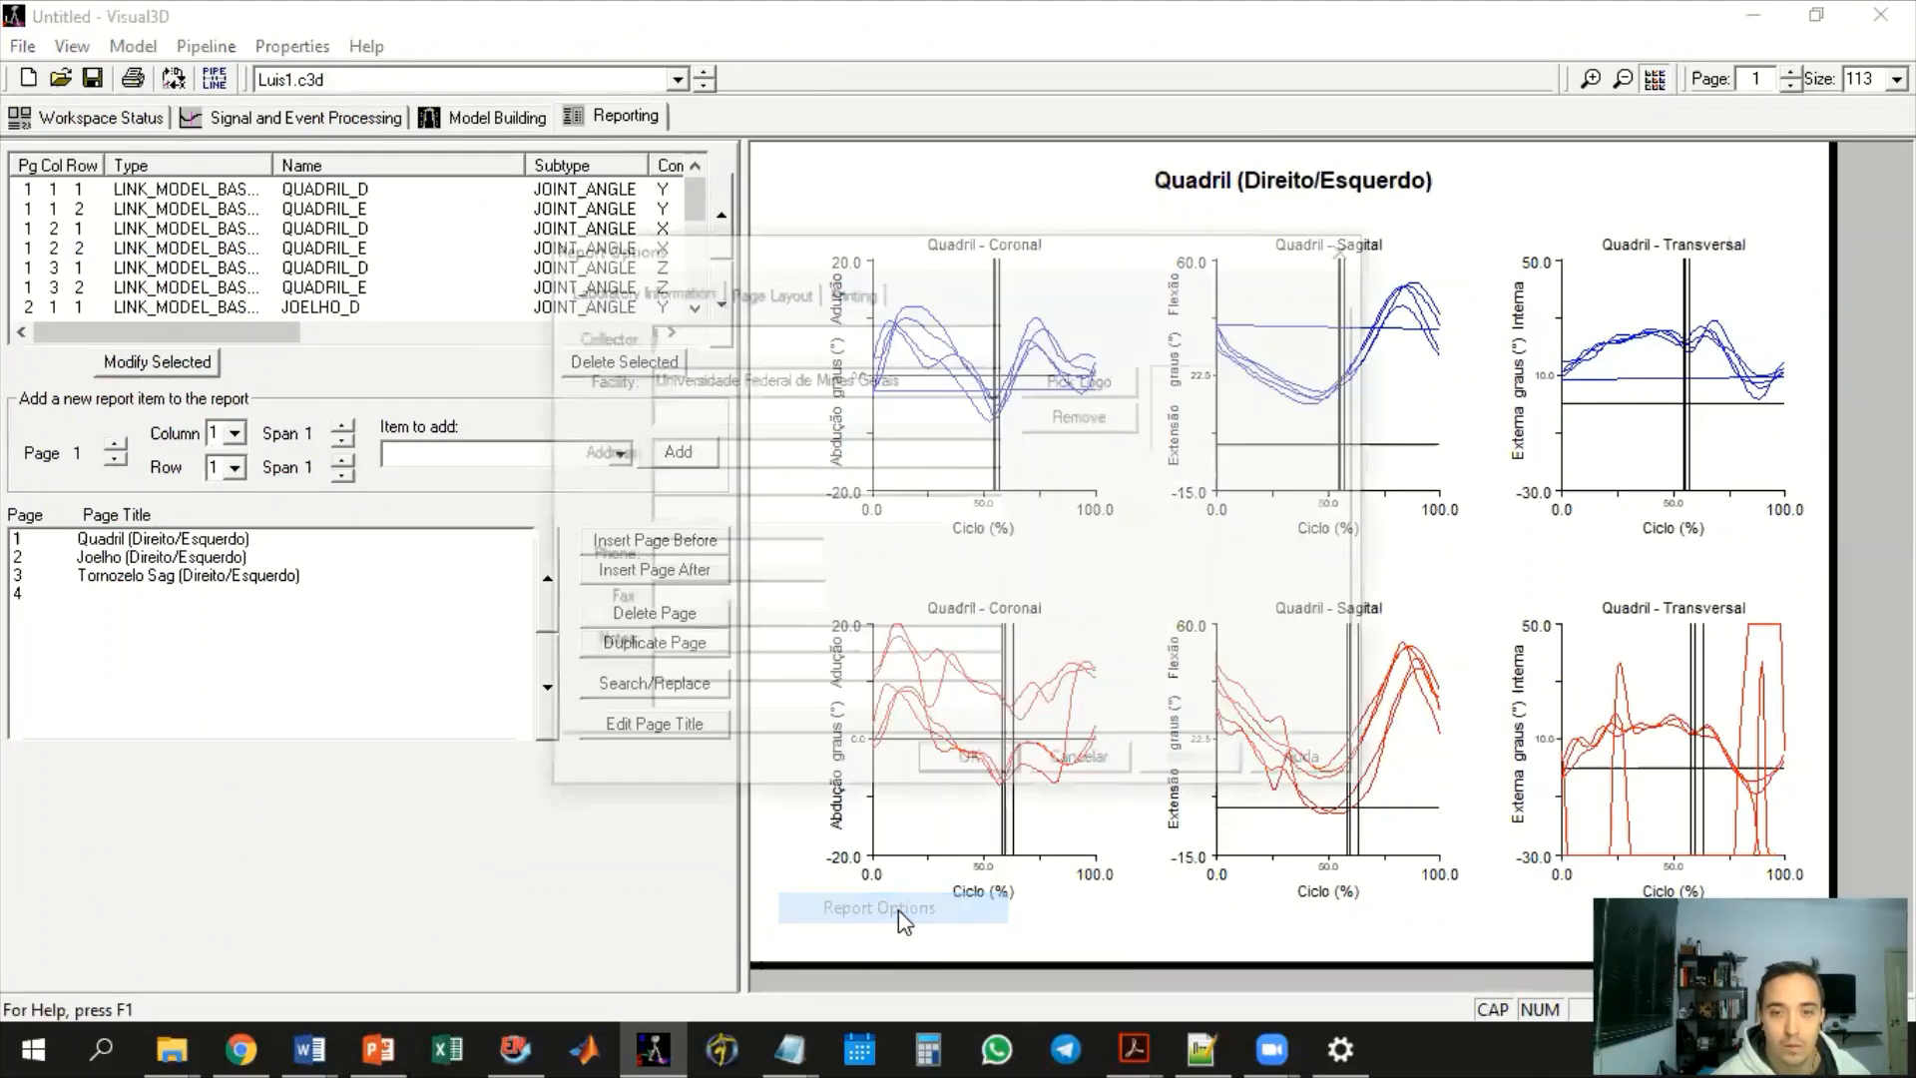
{"action": "left_click", "coordinate": [1351, 244]}
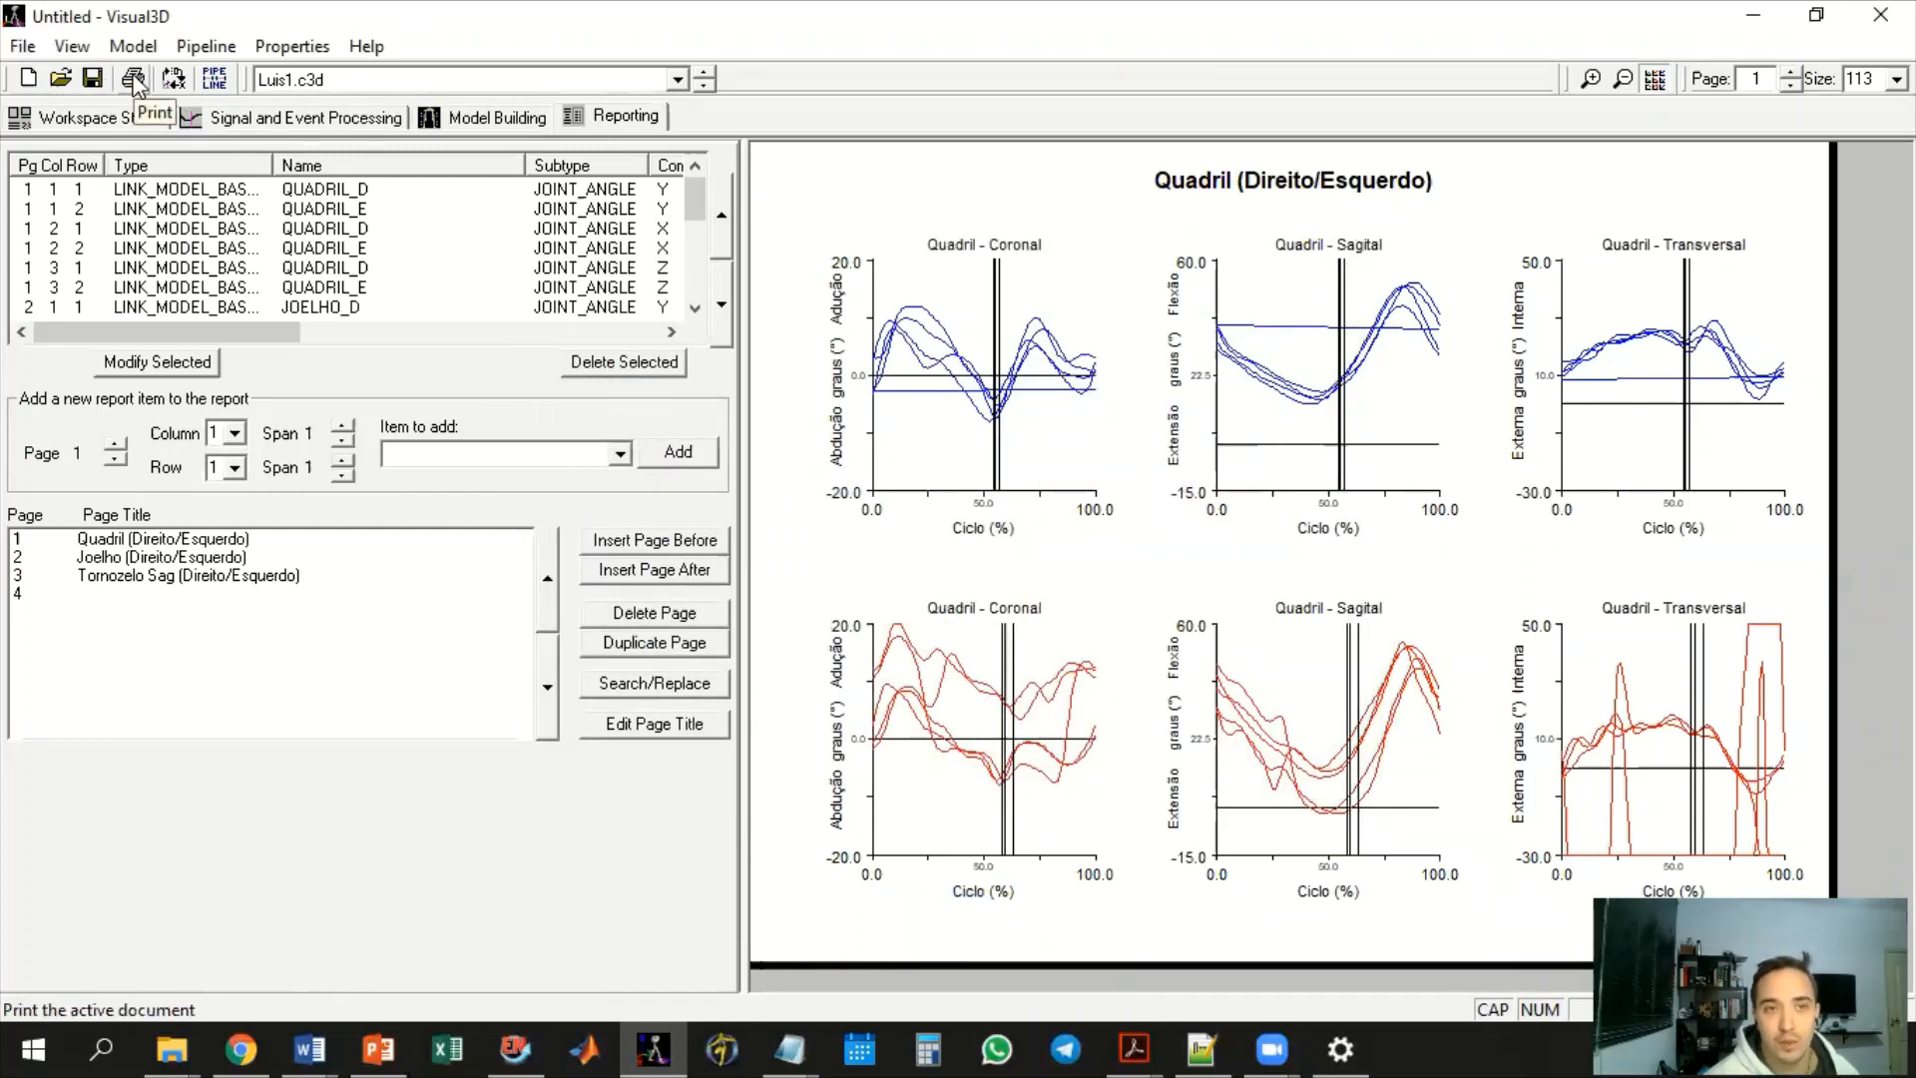
{"action": "left_click", "coordinate": [133, 80]}
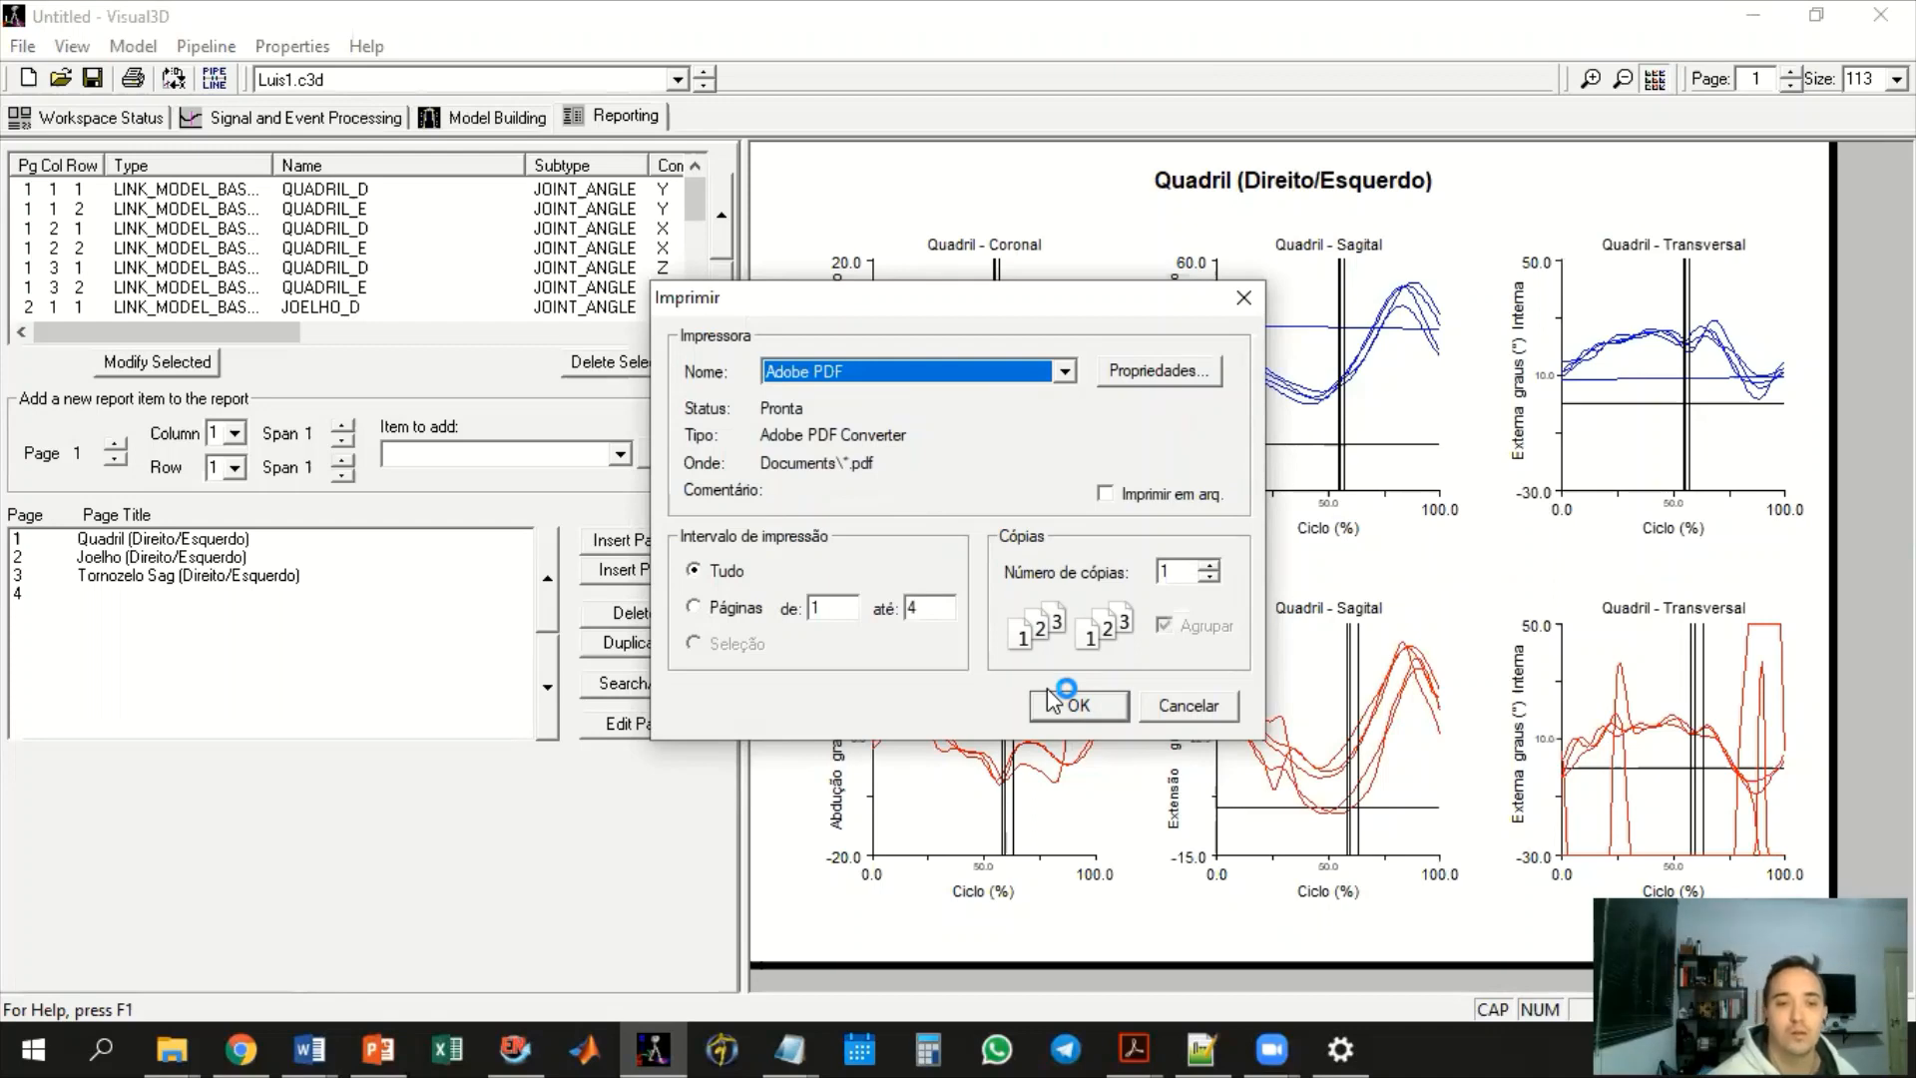
{"action": "left_click", "coordinate": [1188, 706]}
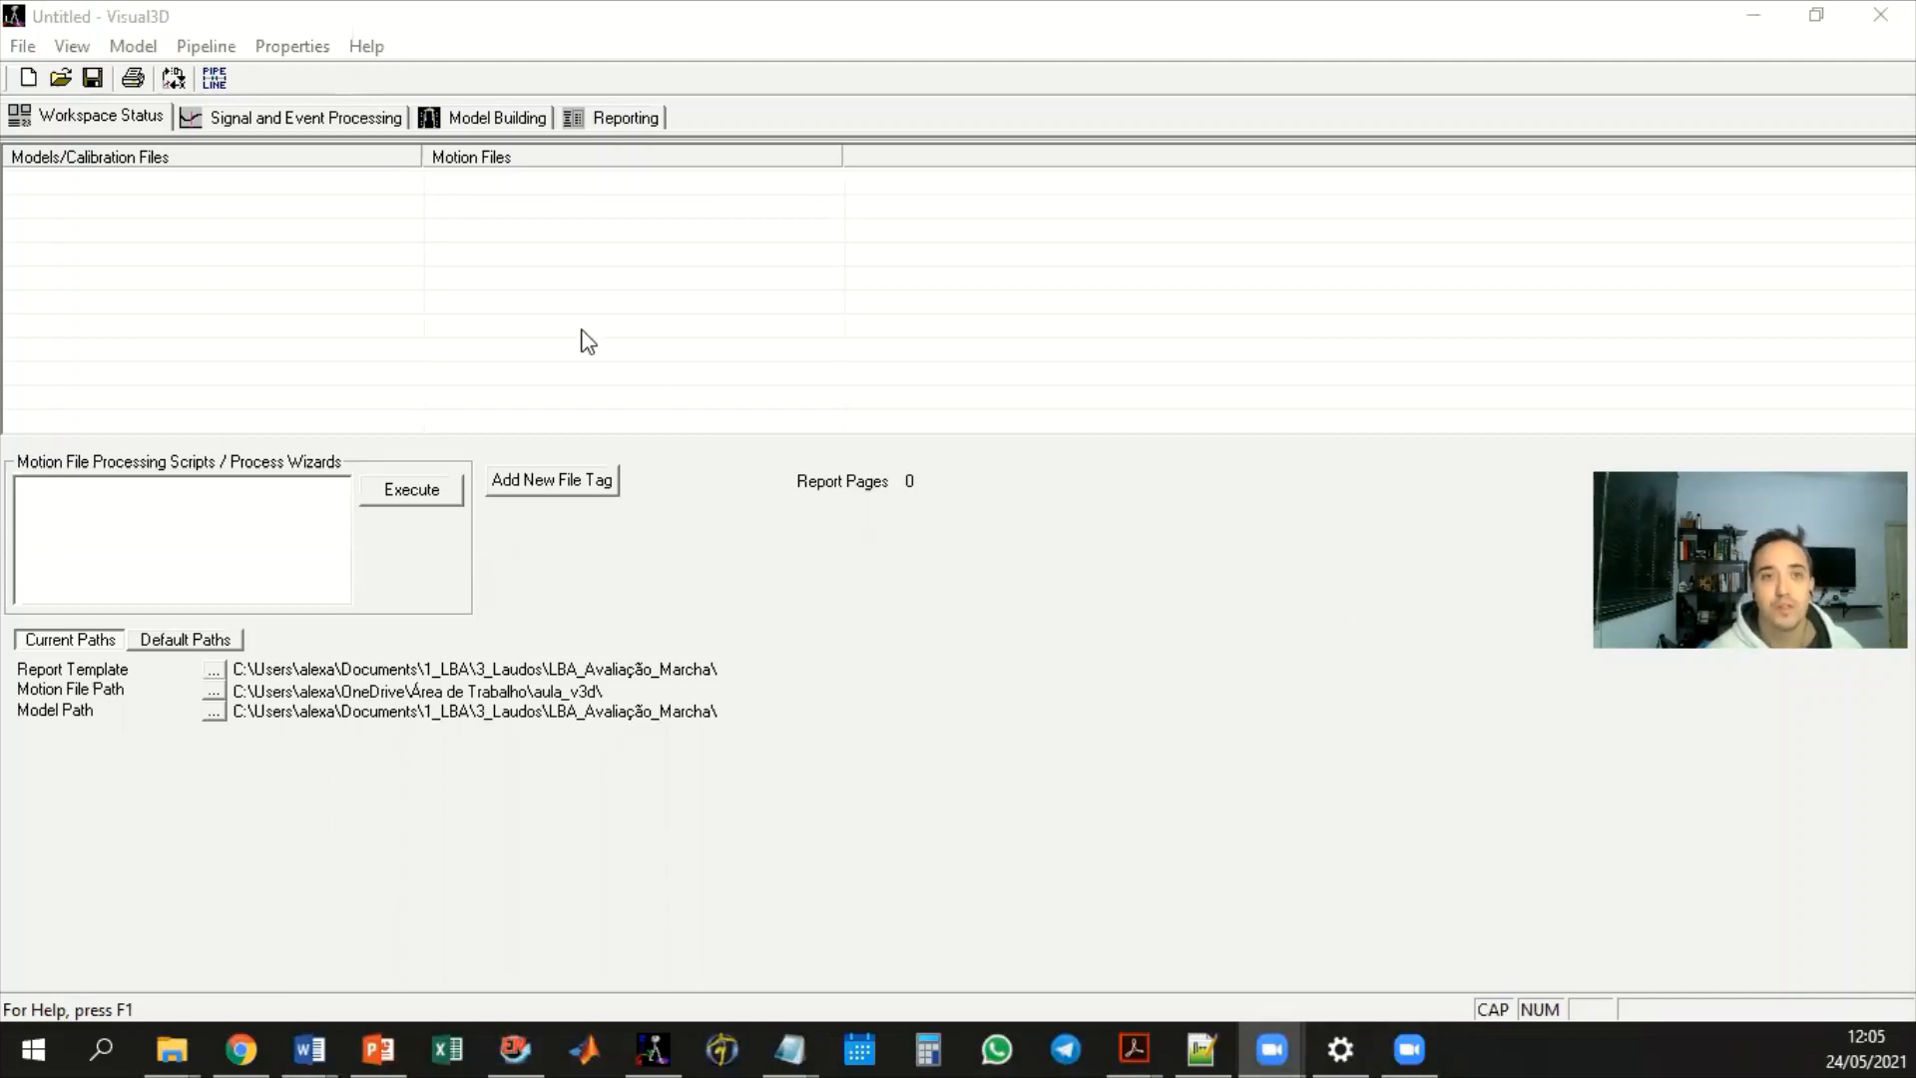
Create a new model from the static calibration file Estatica_Felipe2 in the aula_v3d folder
{"action": "left_click", "coordinate": [137, 46]}
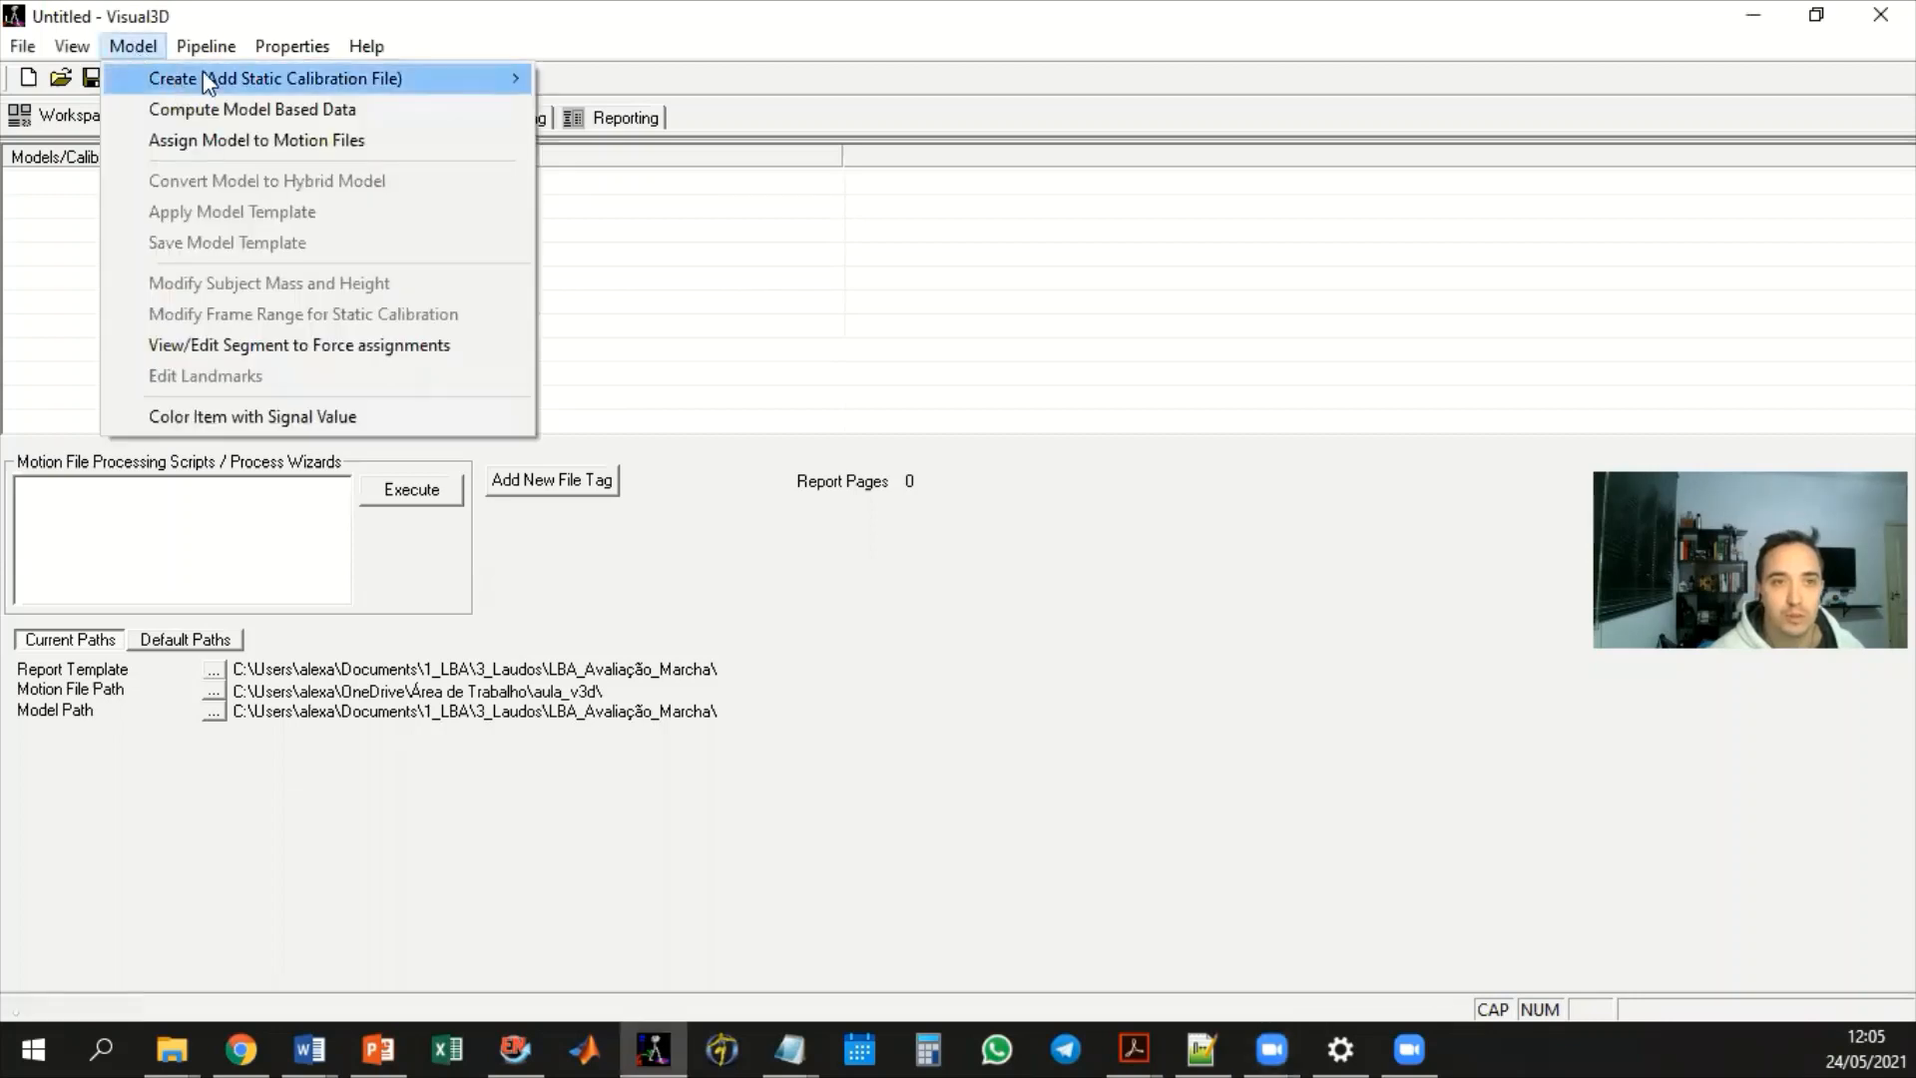
{"action": "mouse_move", "coordinate": [206, 78]}
{"action": "left_click", "coordinate": [587, 77]}
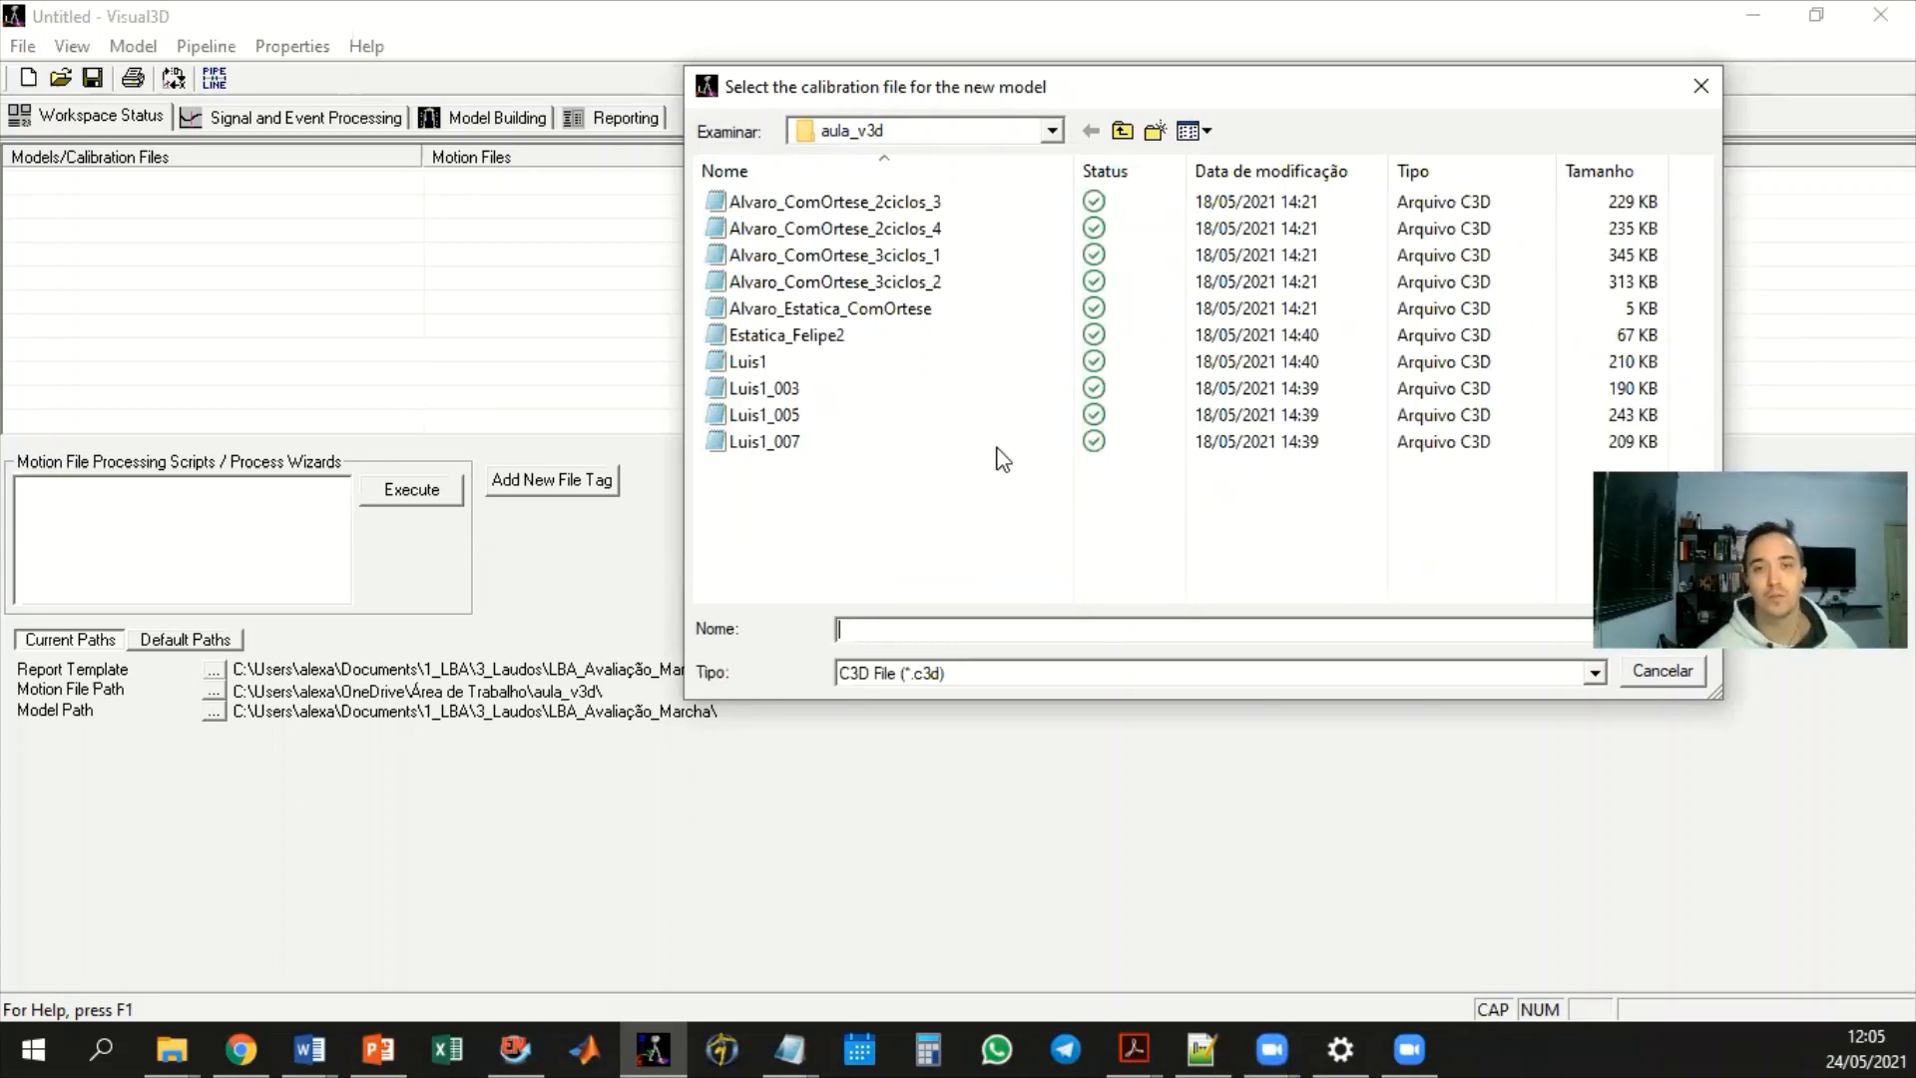
{"action": "left_click", "coordinate": [851, 336]}
{"action": "double_click", "coordinate": [838, 336]}
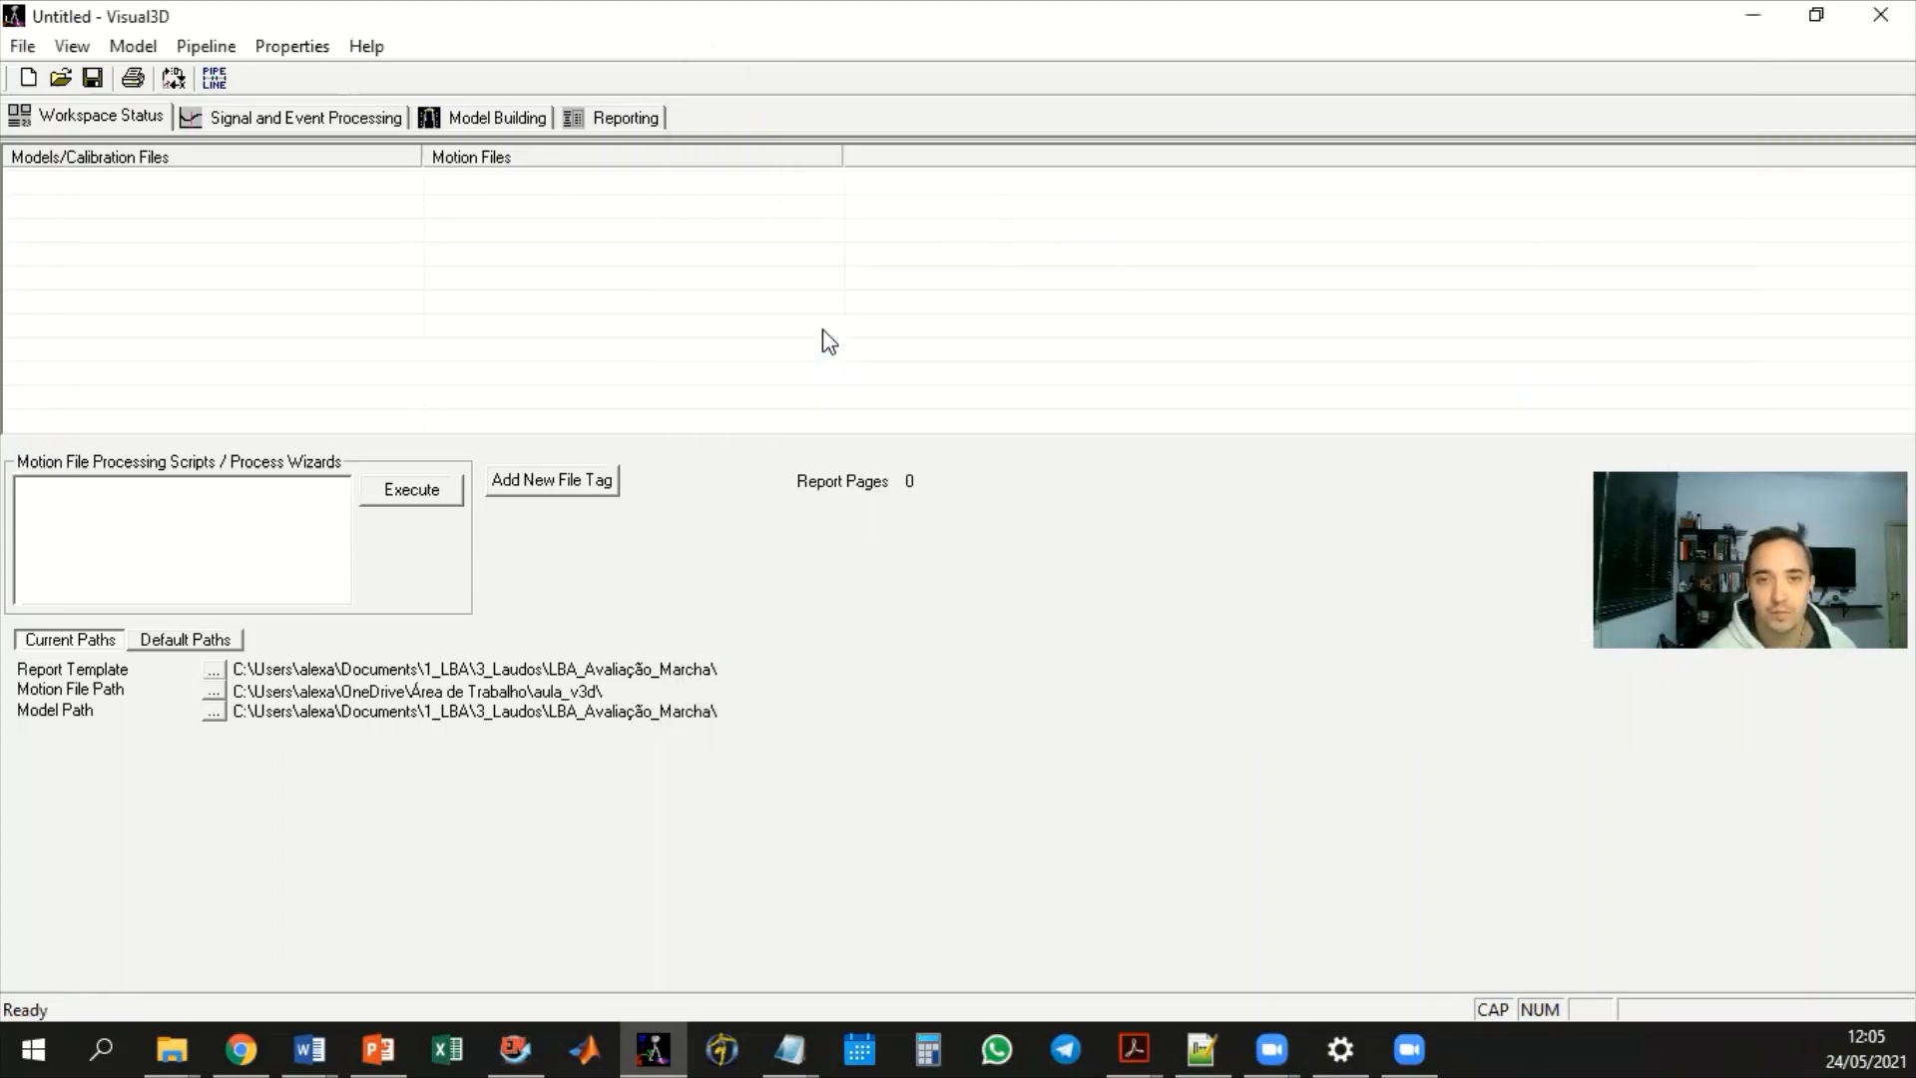
Apply the model template Modelo_P_Tr.mdh from the LBA_Avaliação_Marcha folder to the static calibration model
{"action": "left_click", "coordinate": [152, 50]}
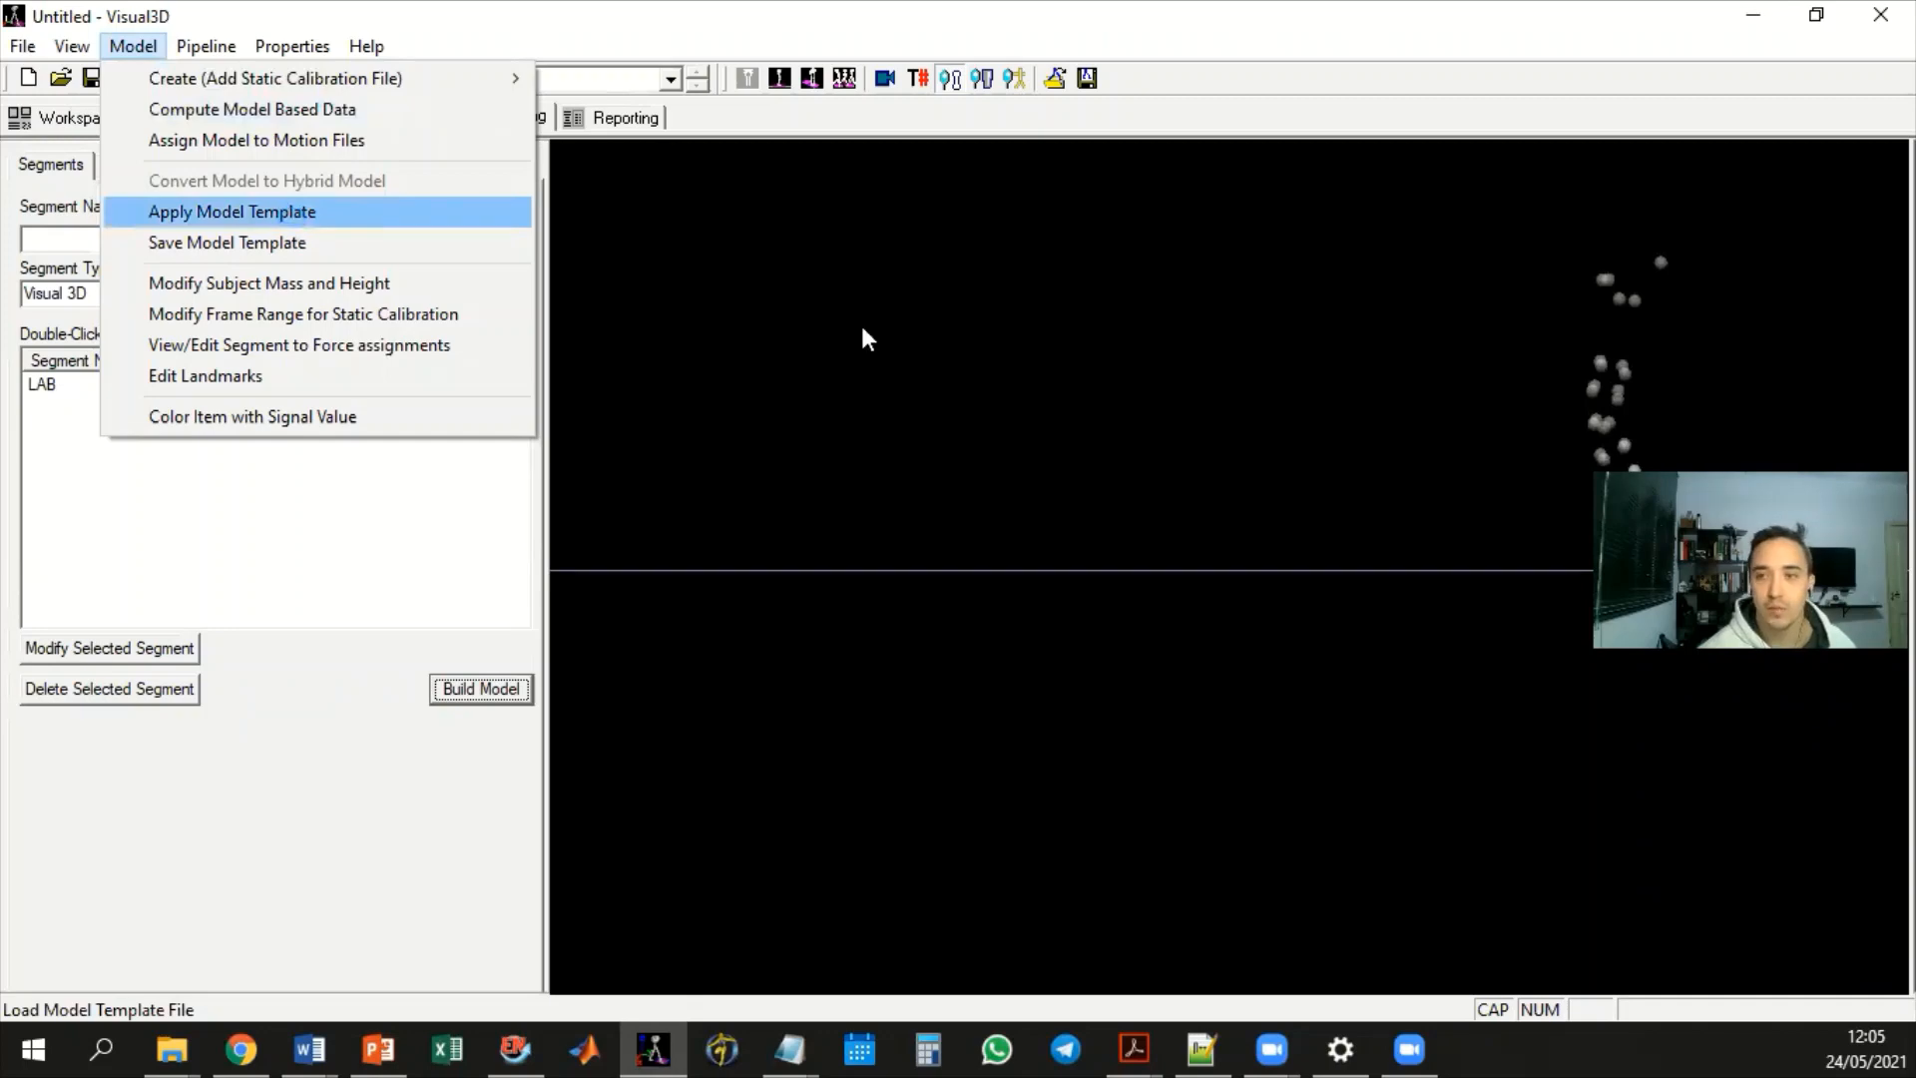
{"action": "key", "text": "Return"}
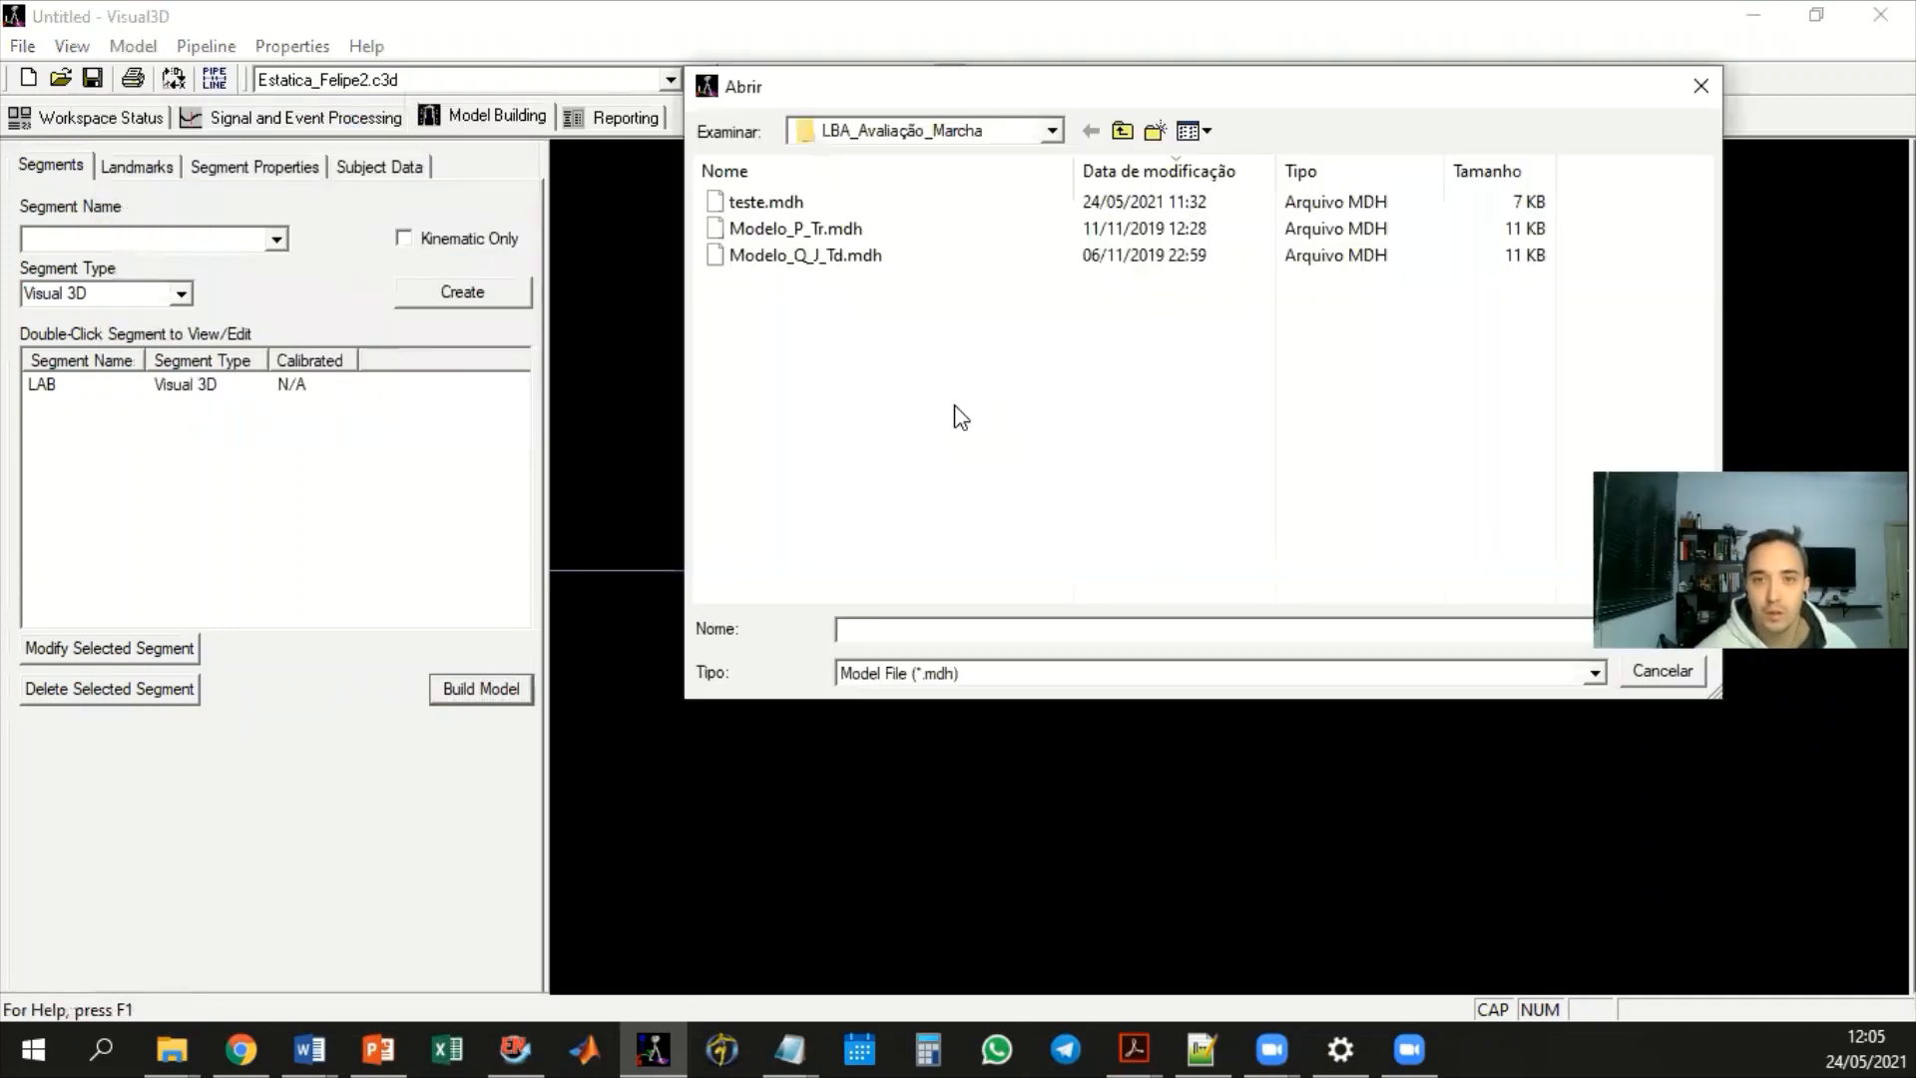
{"action": "left_click", "coordinate": [816, 232]}
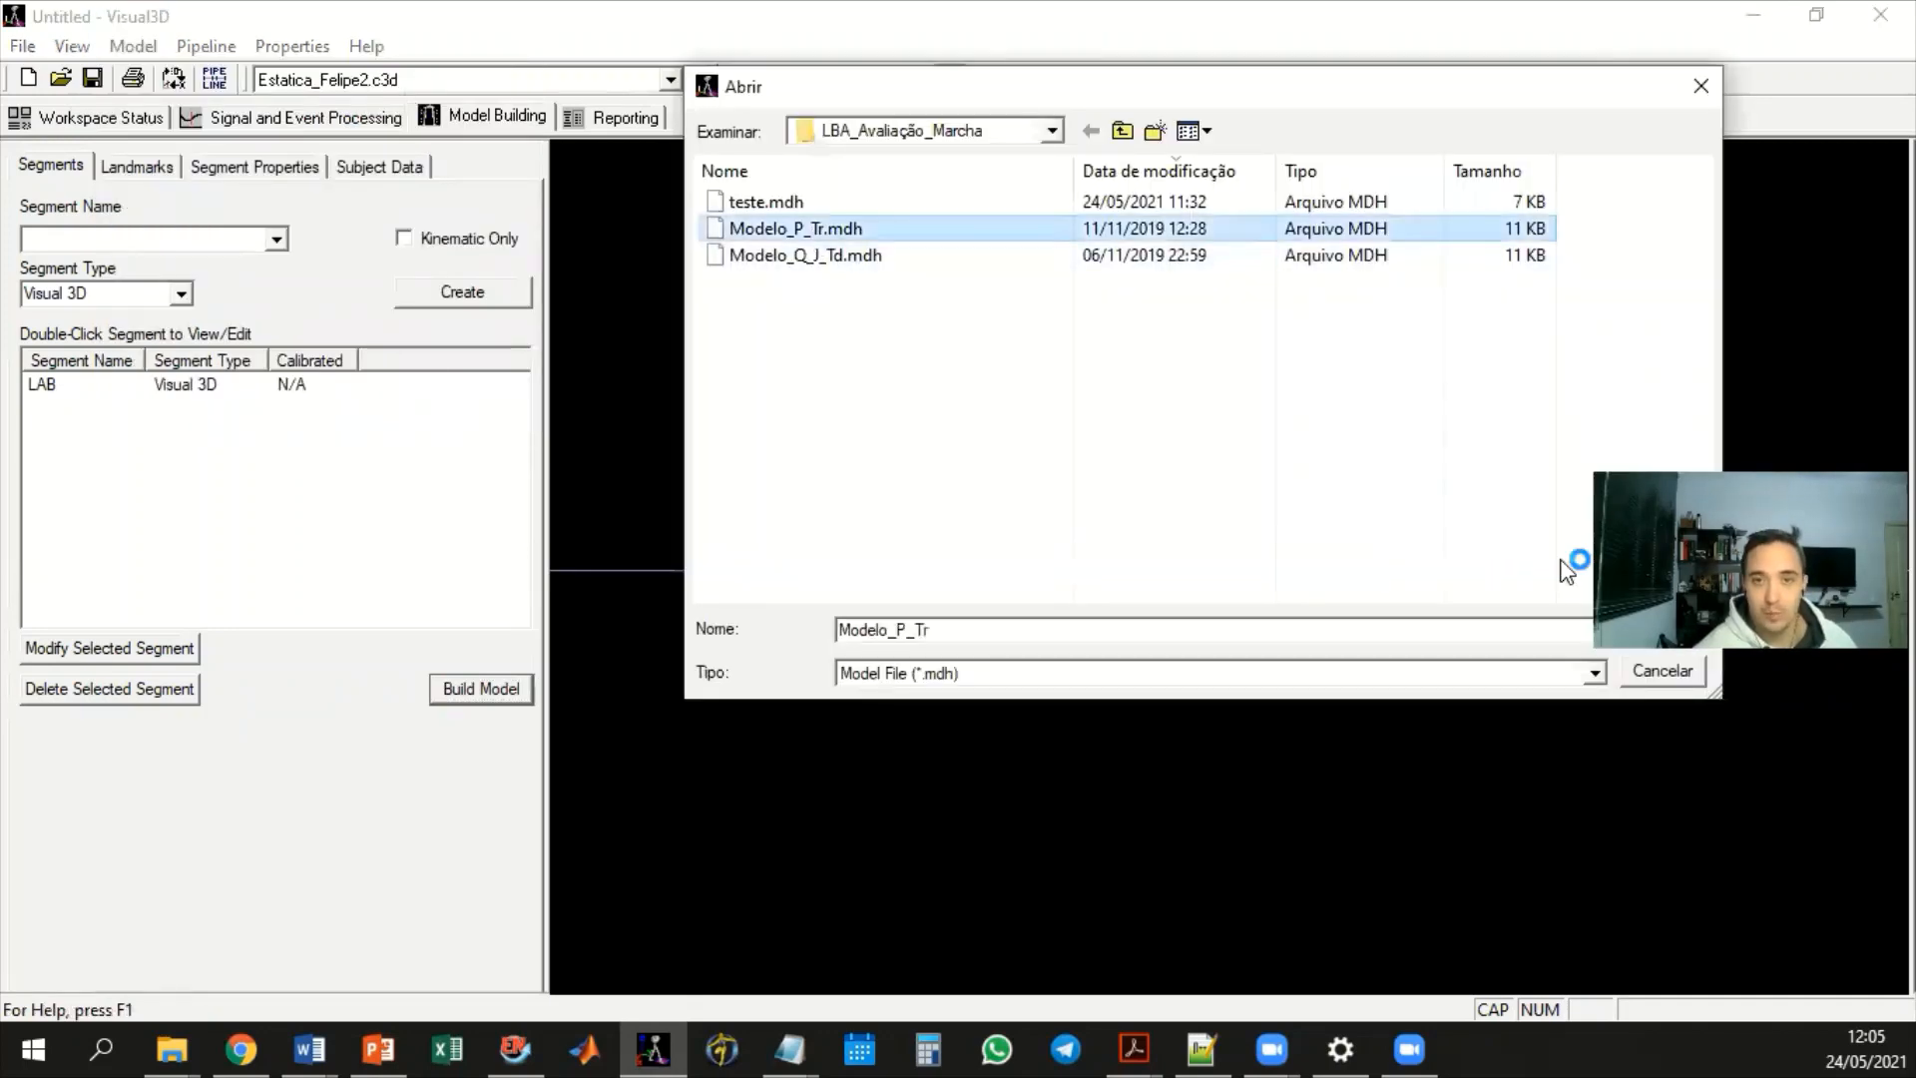
Load the chosen template Modelo_P_Tr.mdh and inspect the resulting segment axes on the static calibration model
{"action": "left_click", "coordinate": [1659, 644]}
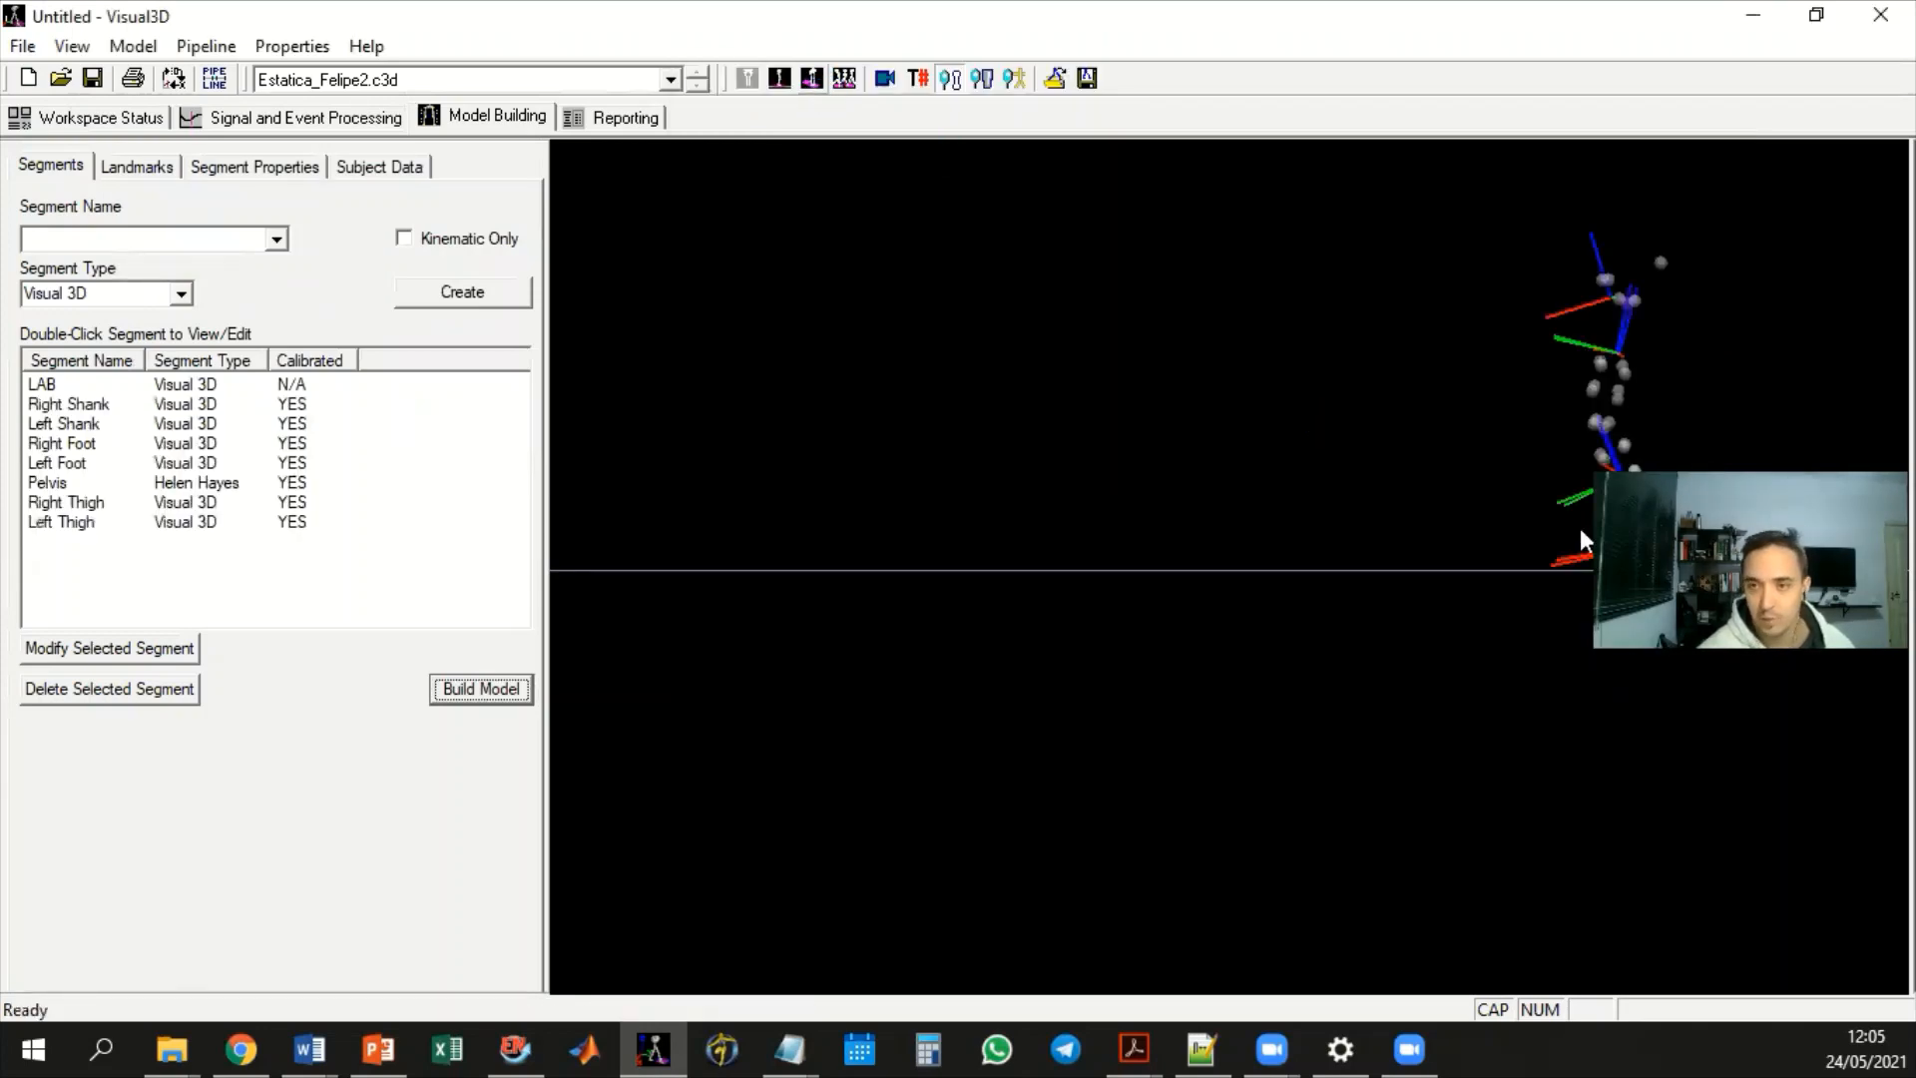
{"action": "left_click", "coordinate": [1463, 509]}
{"action": "scroll", "coordinate": [1408, 532], "scroll_direction": "up", "scroll_amount": 3}
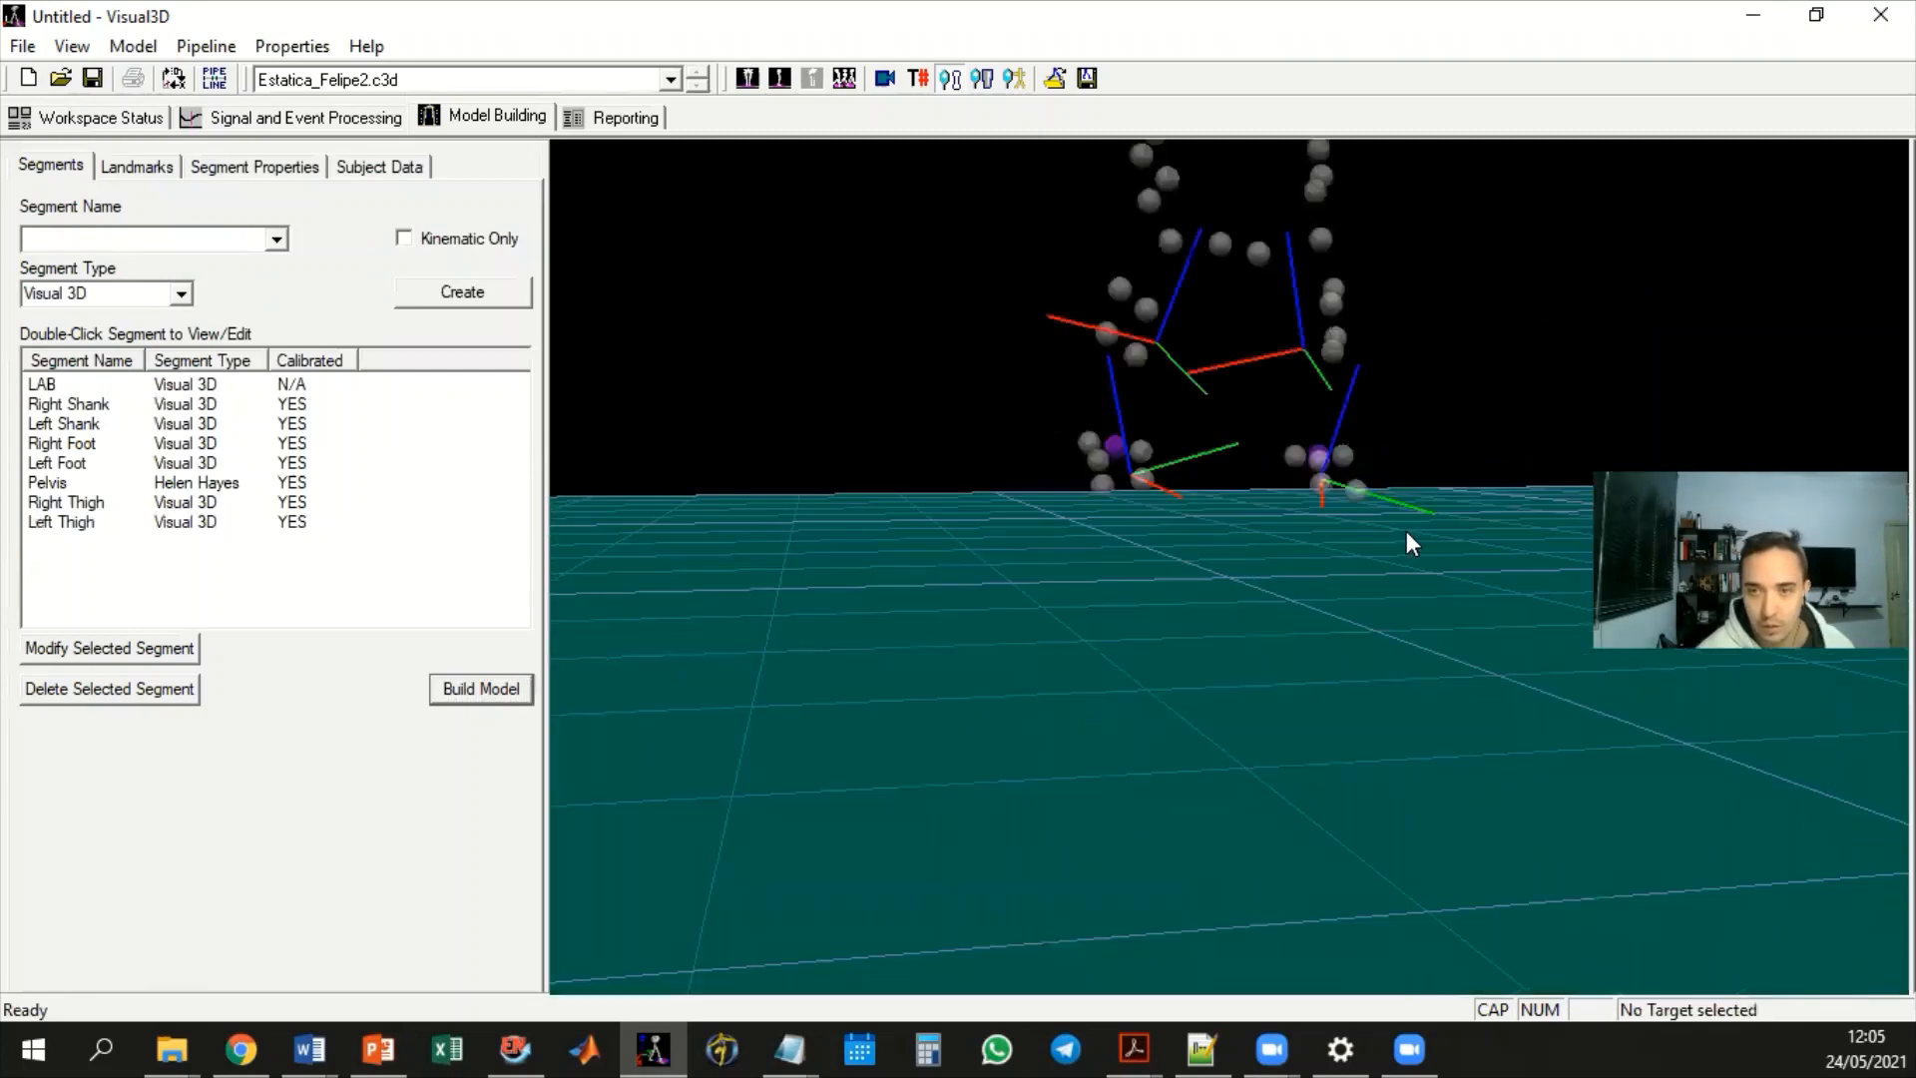
{"action": "scroll", "coordinate": [1419, 532], "scroll_direction": "down", "scroll_amount": 3}
{"action": "left_click_drag", "start_coordinate": [1233, 621], "coordinate": [1238, 622]}
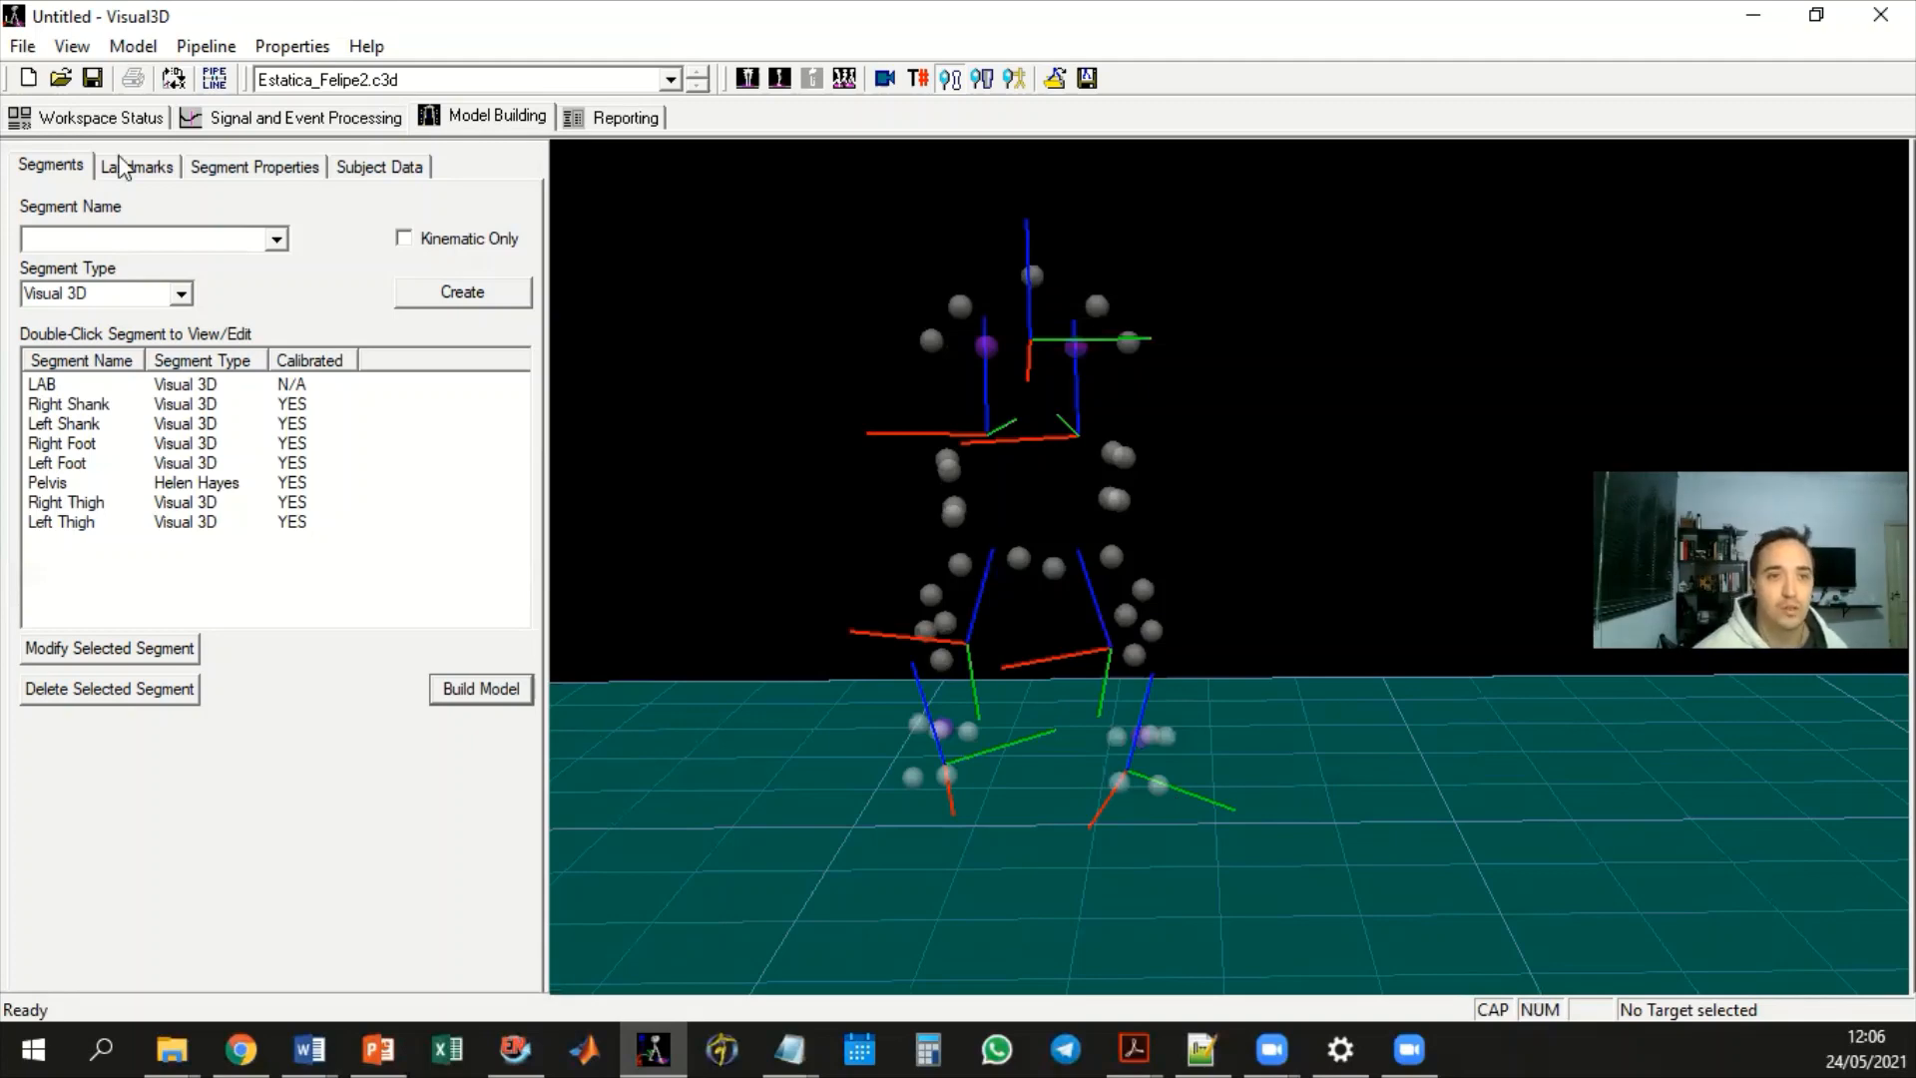
Add the motion files Luis1, Luis1_003, Luis1_005 and Luis1_007 from aula_v3d to the currently open files
{"action": "left_click", "coordinate": [141, 115]}
{"action": "left_click", "coordinate": [62, 79]}
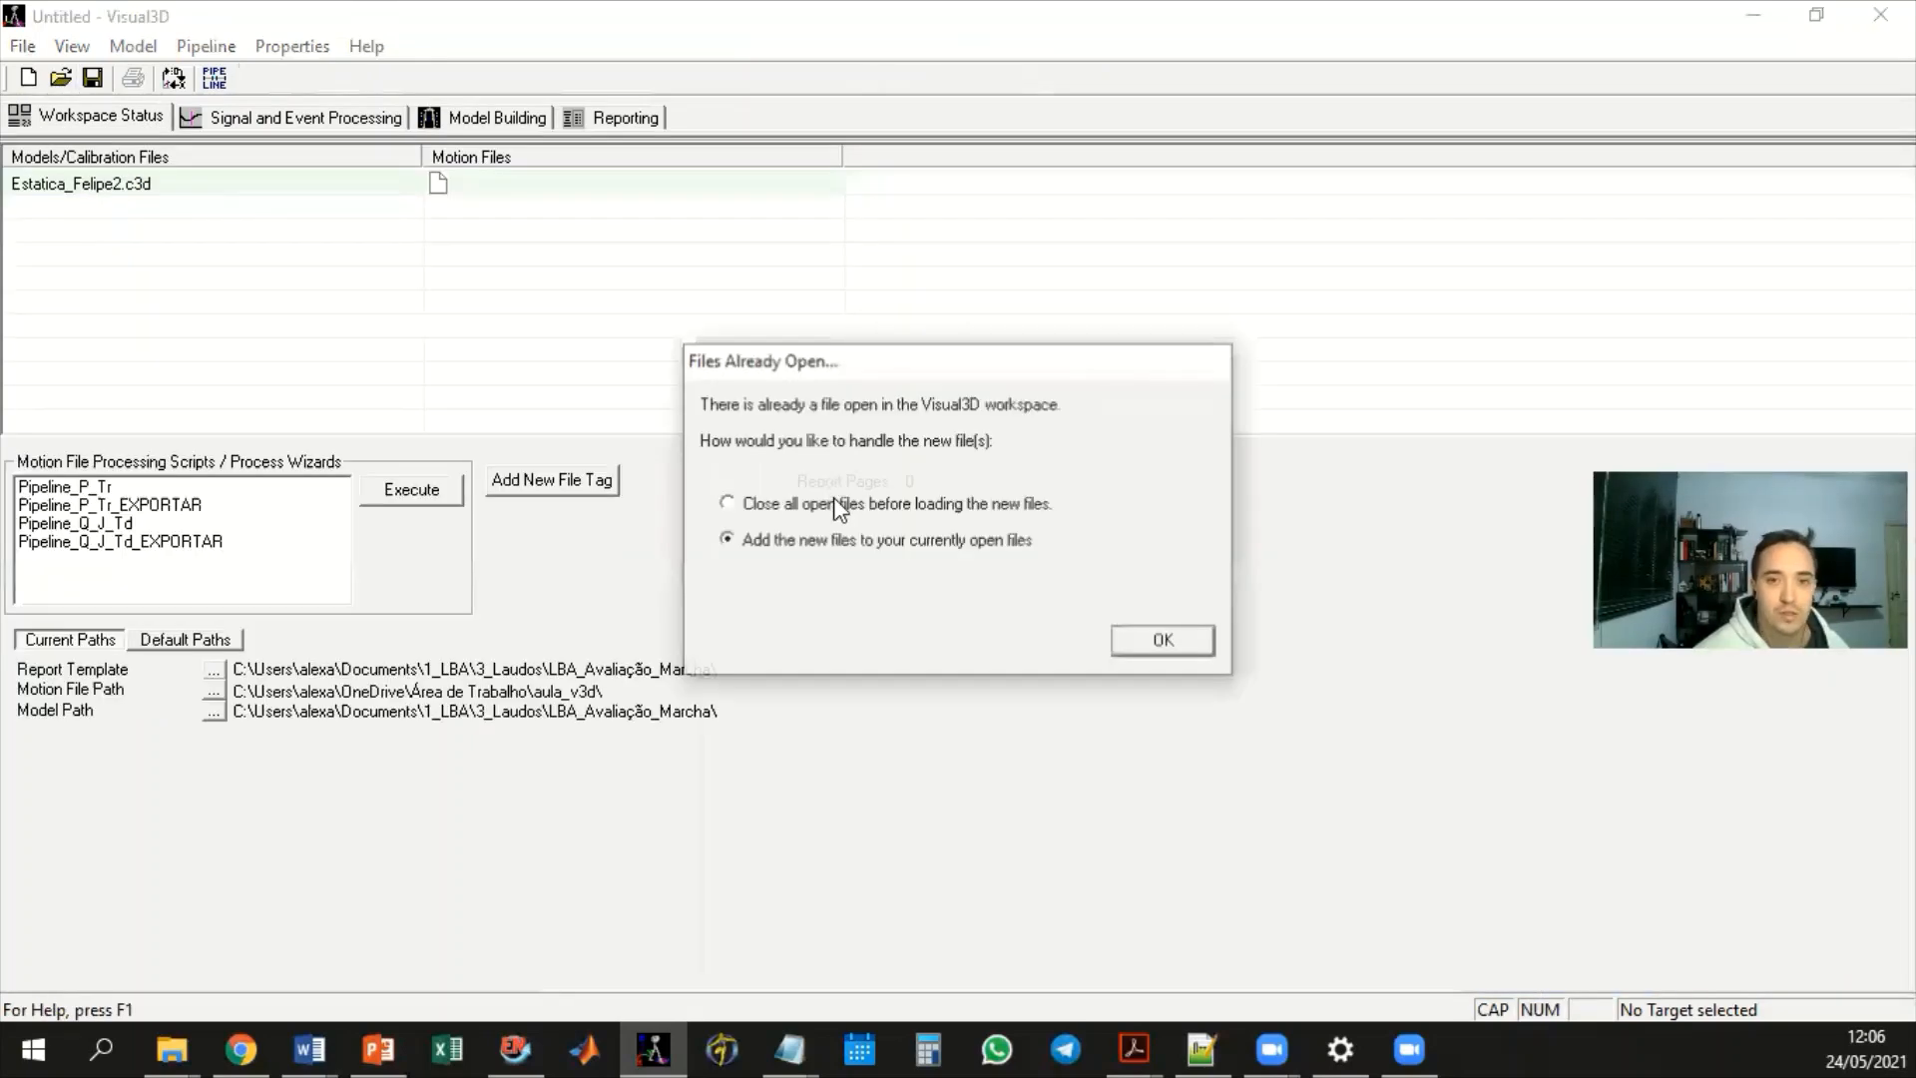
{"action": "left_click", "coordinate": [1148, 641]}
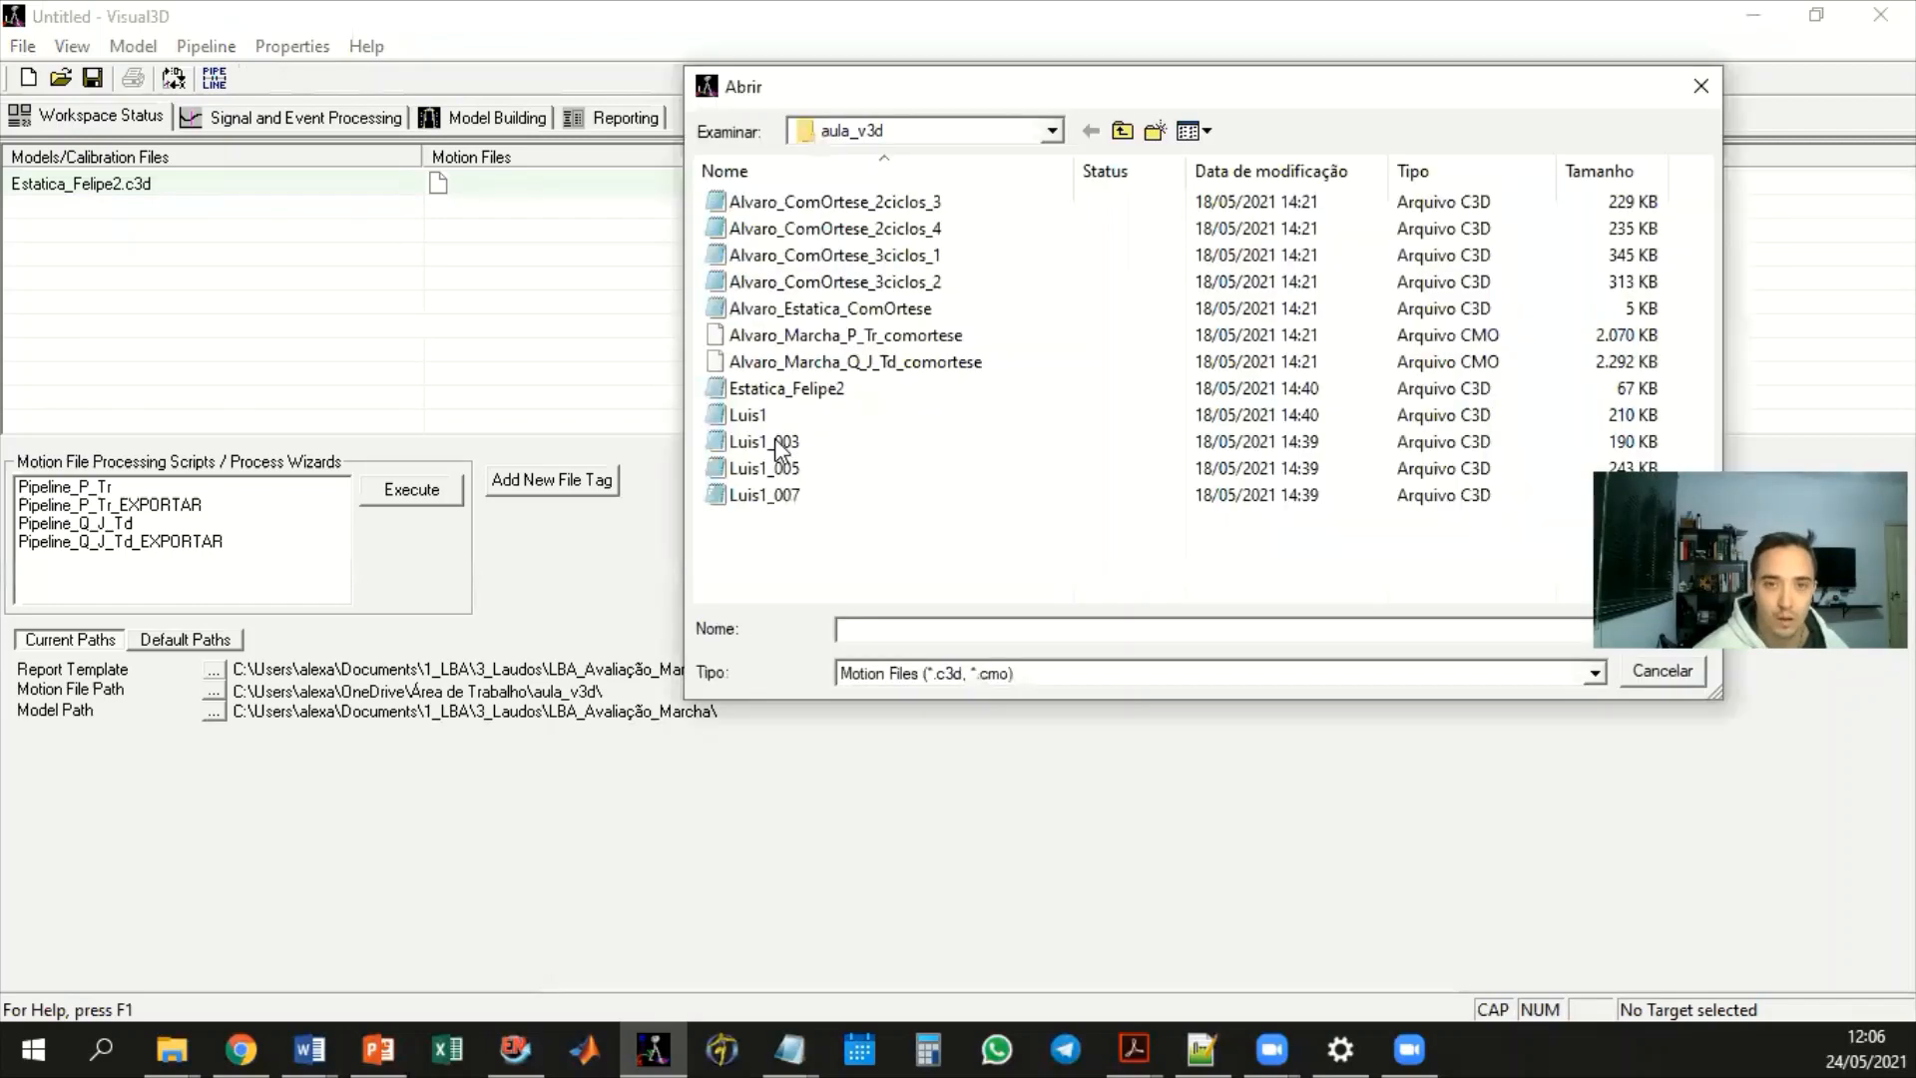
{"action": "left_click", "coordinate": [794, 415]}
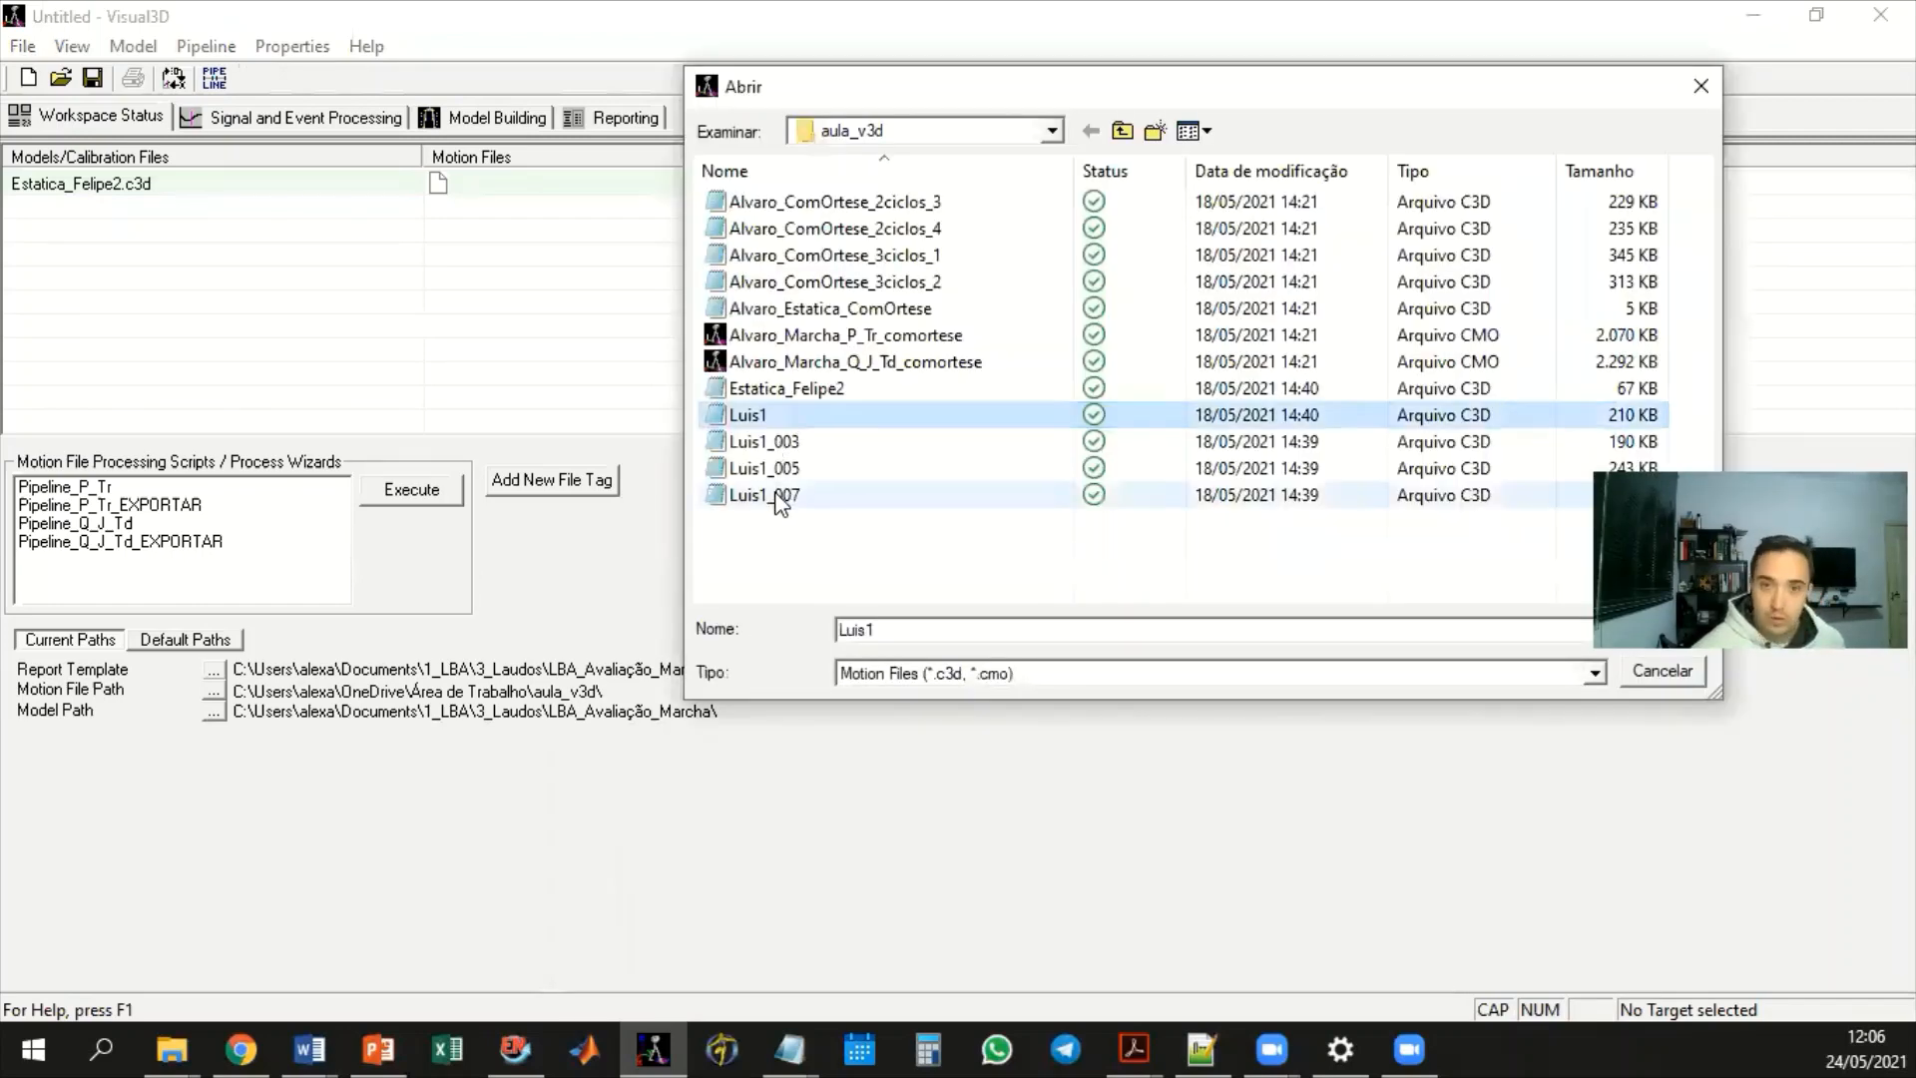
{"action": "left_click", "coordinate": [779, 497], "text": "shift"}
{"action": "left_click", "coordinate": [1663, 630]}
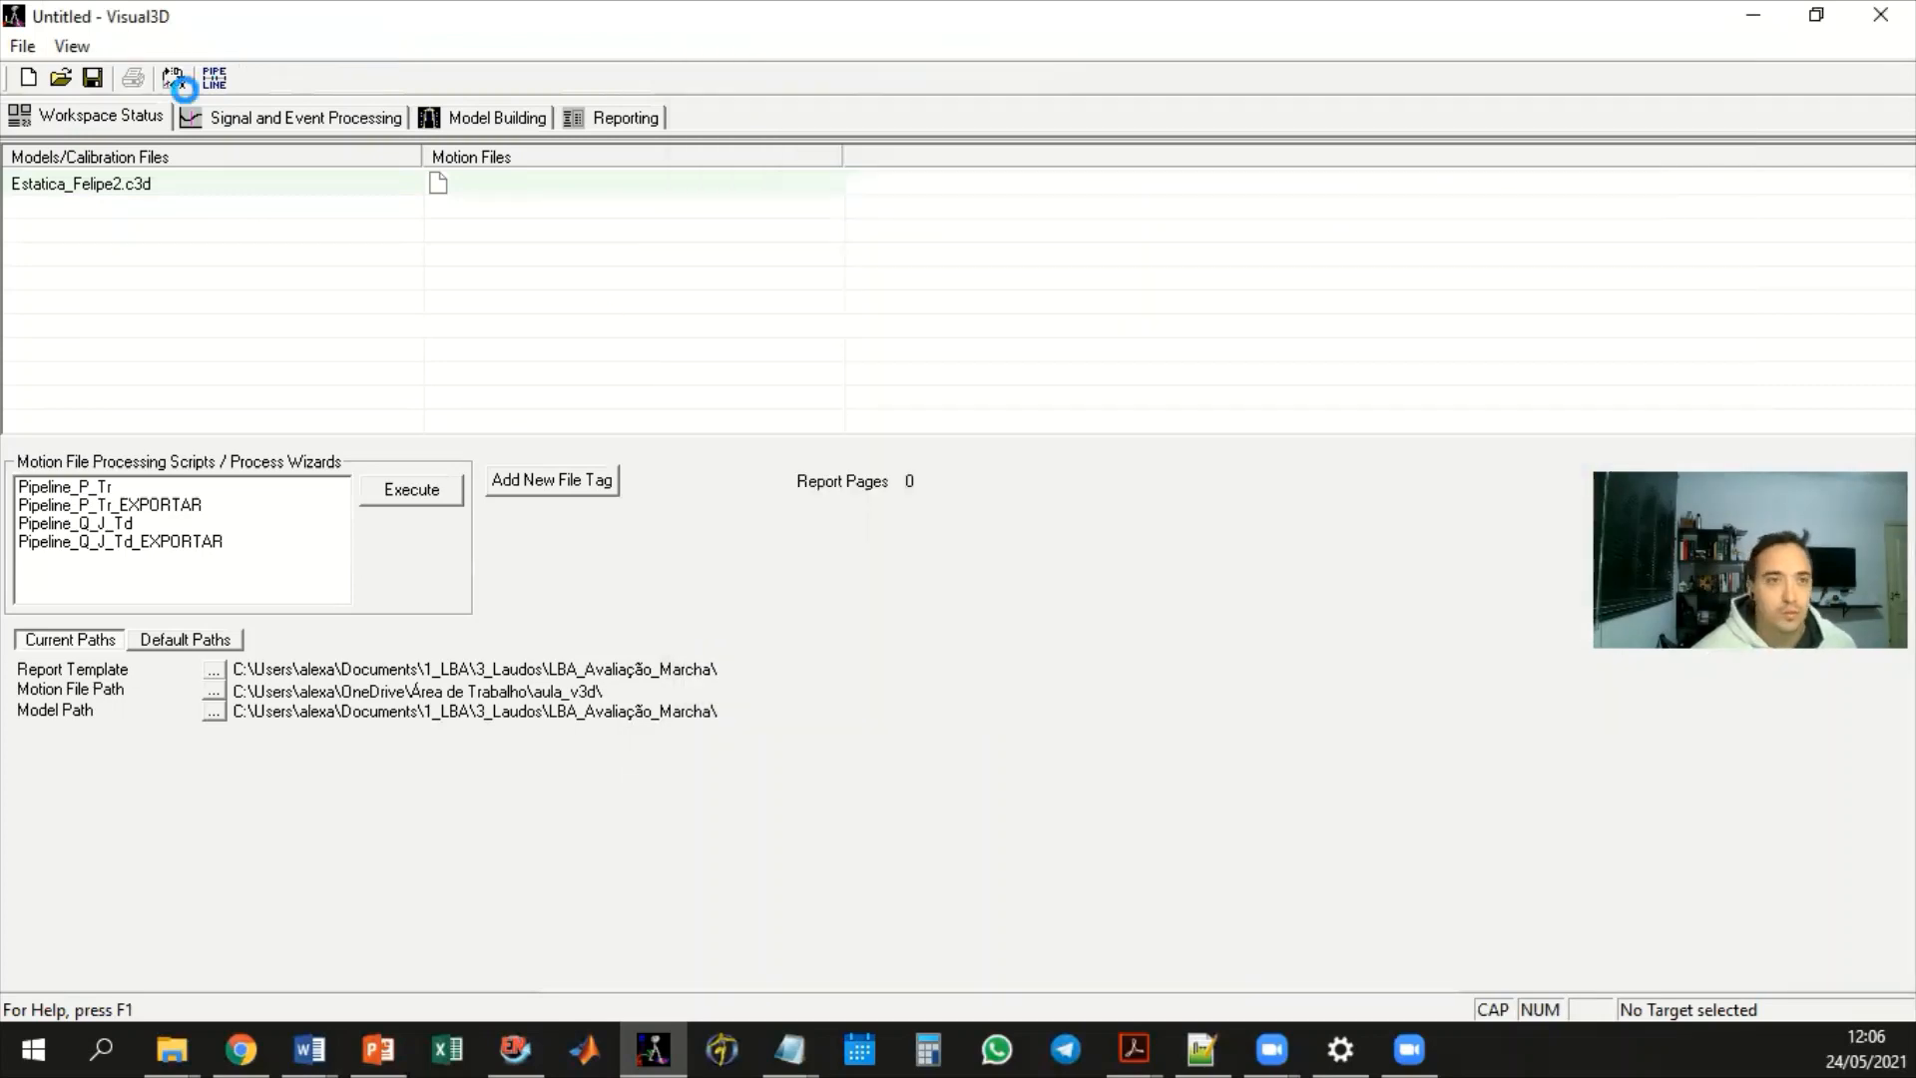
Assign the Estatica_Felipe2.c3d model to all four Luis1 motion files
{"action": "left_click", "coordinate": [140, 50]}
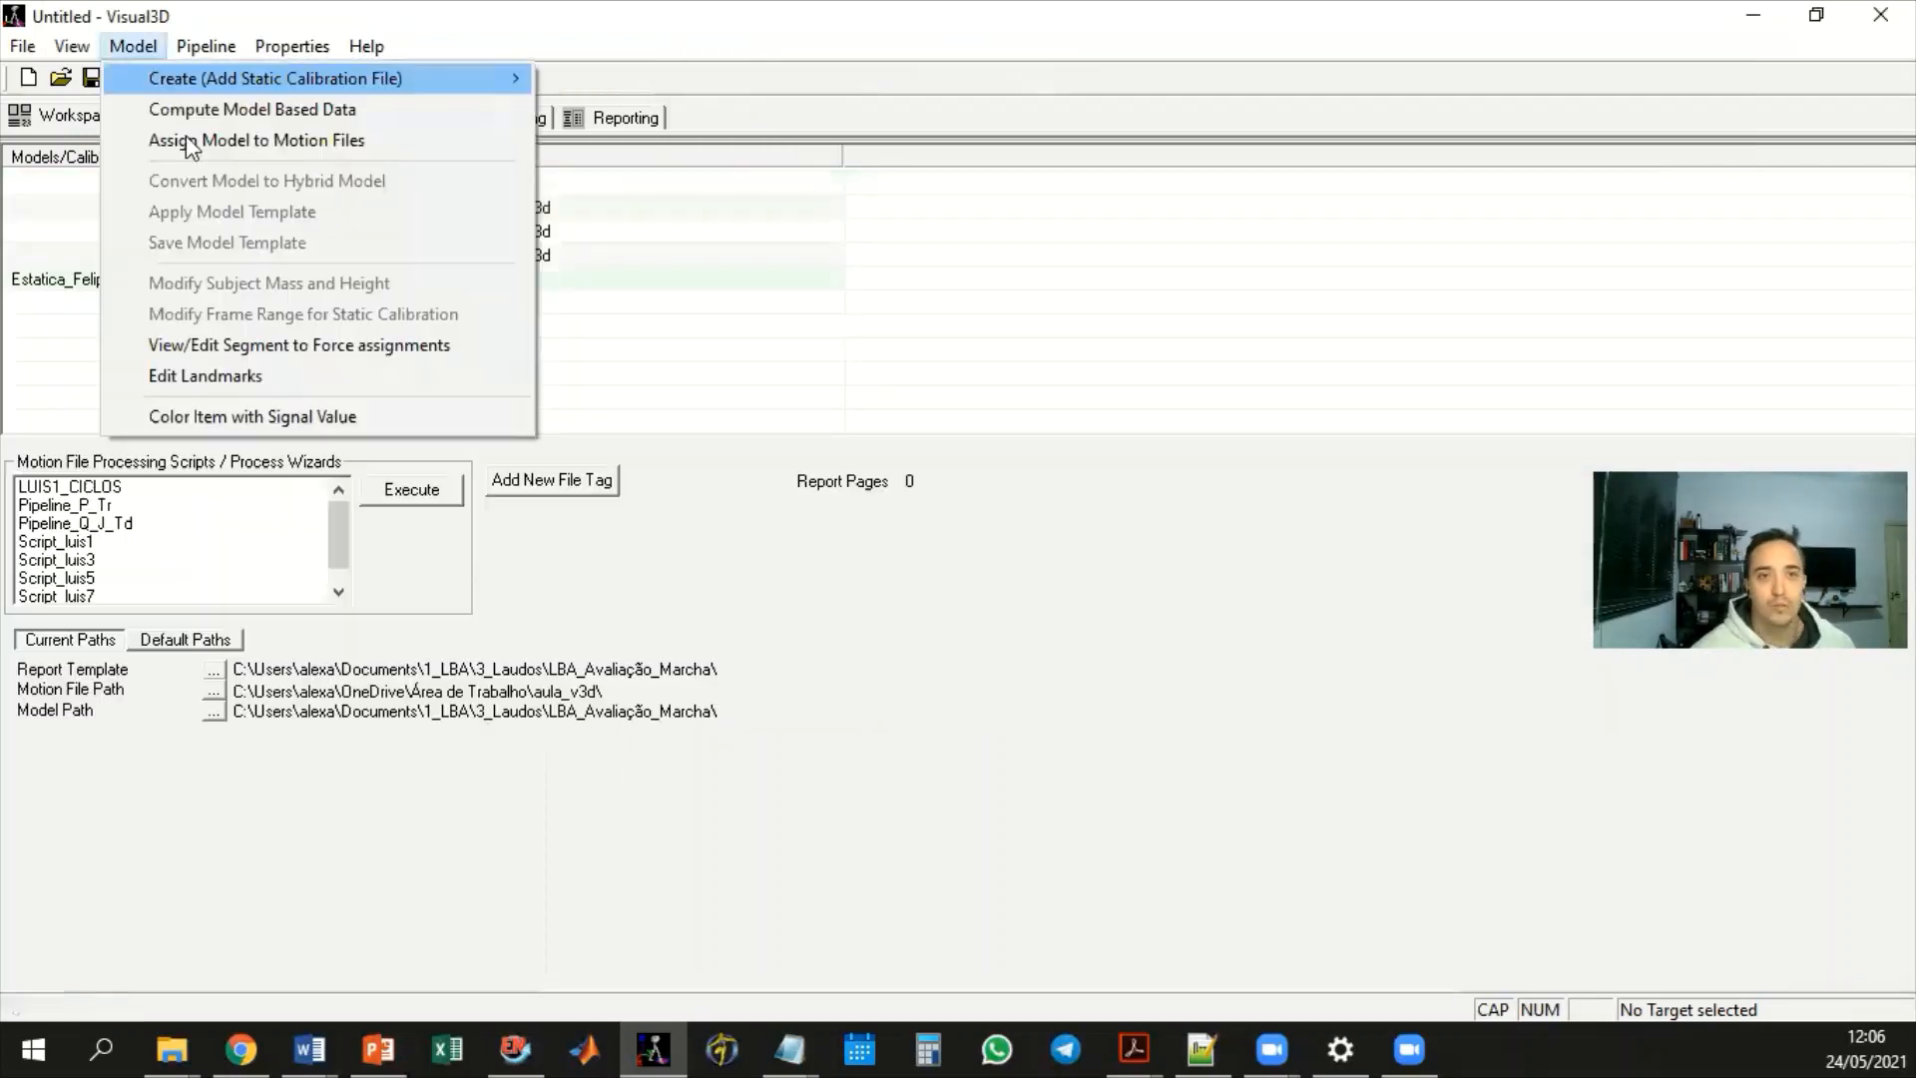
{"action": "left_click", "coordinate": [186, 138]}
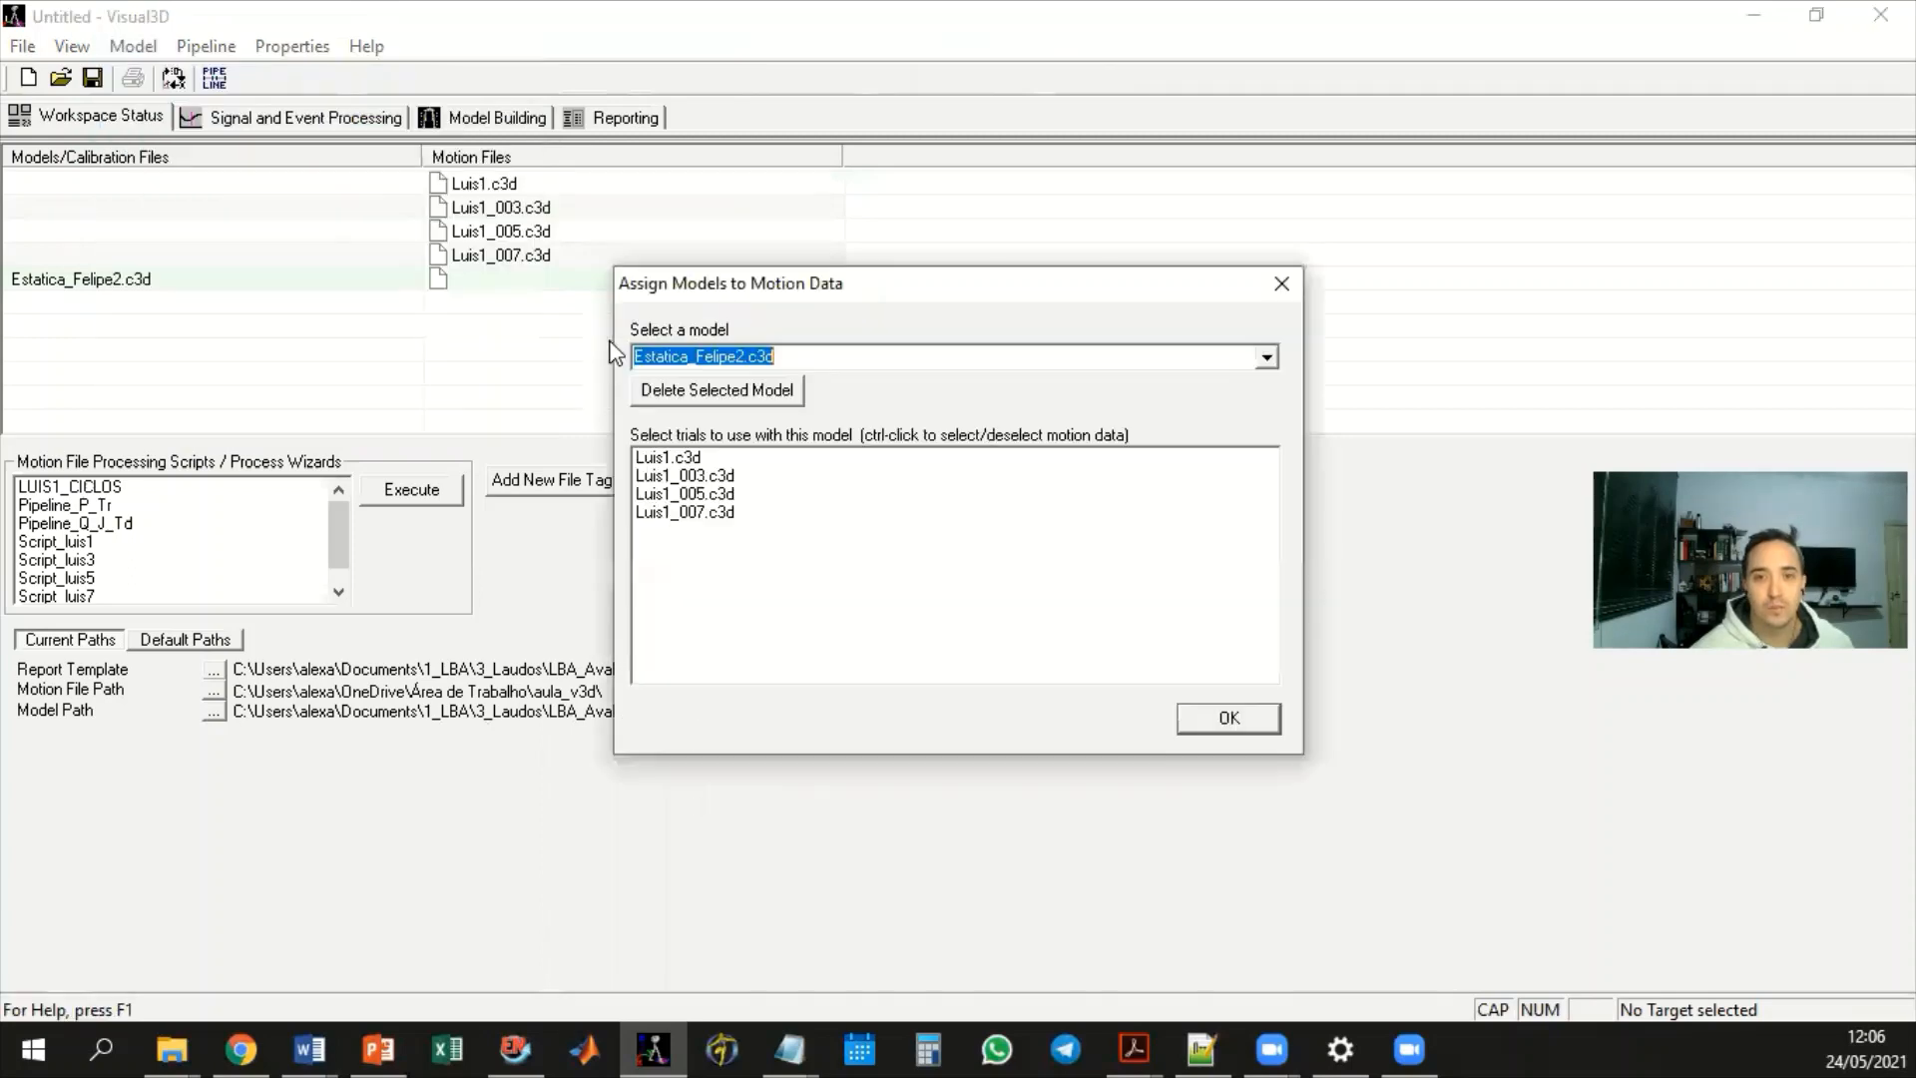
{"action": "left_click", "coordinate": [698, 511], "text": "shift"}
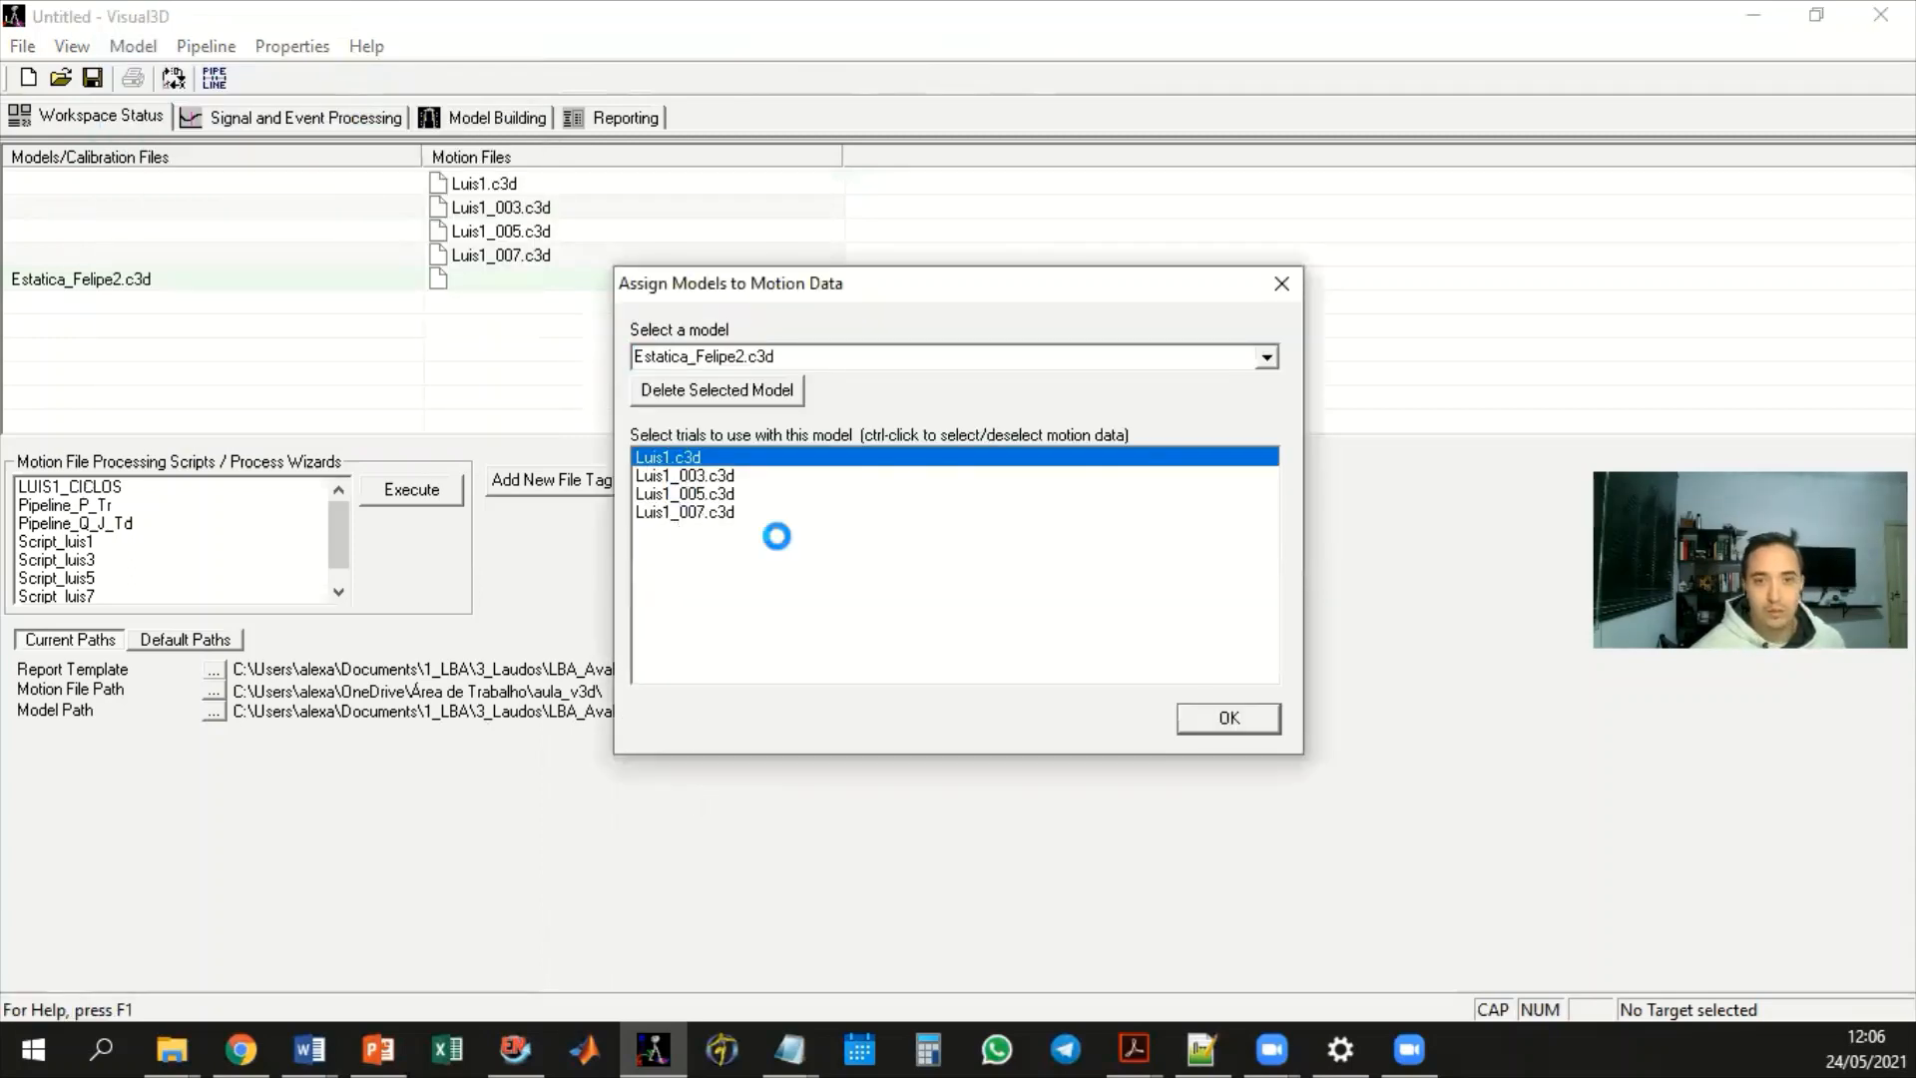
{"action": "left_click", "coordinate": [1262, 720]}
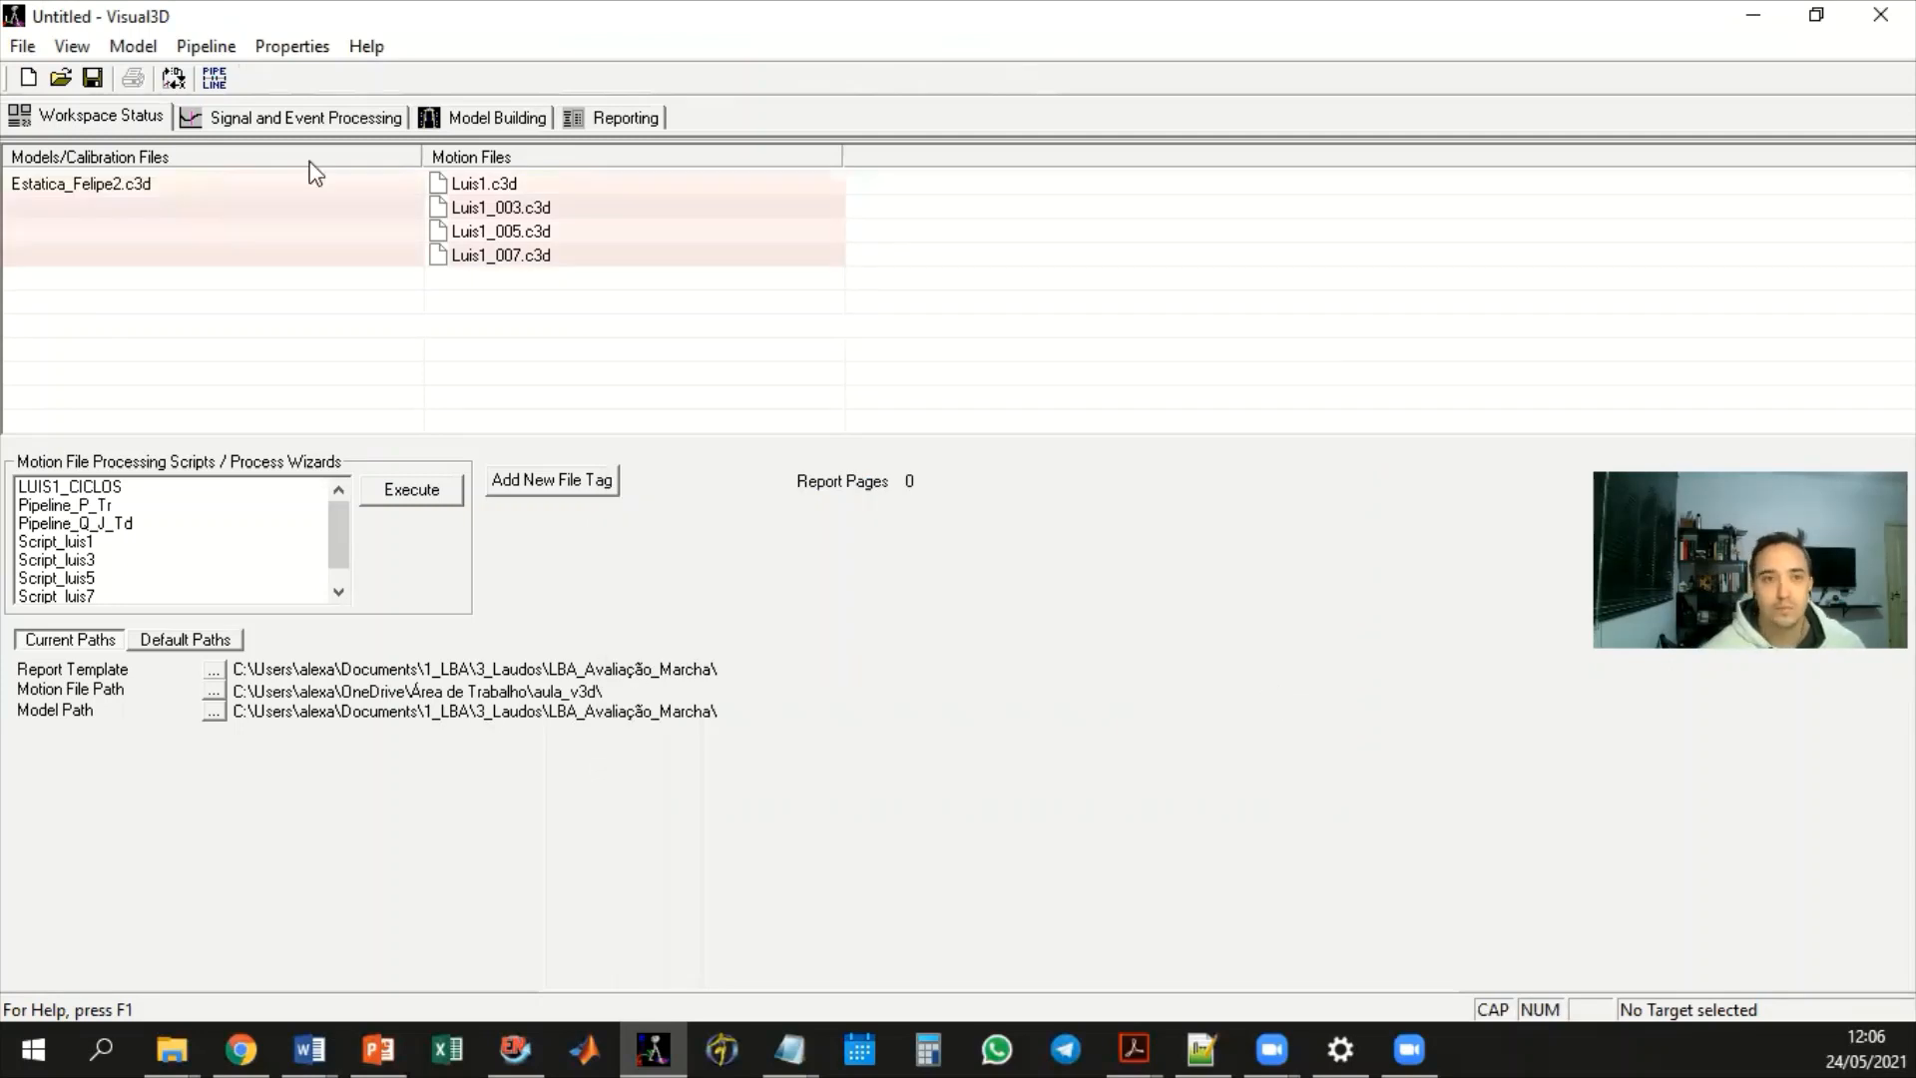
Load the script Pipeline_P_Tr from the aula_v3d folder into the processing pipeline with ALL_FILES active
{"action": "left_click", "coordinate": [304, 122]}
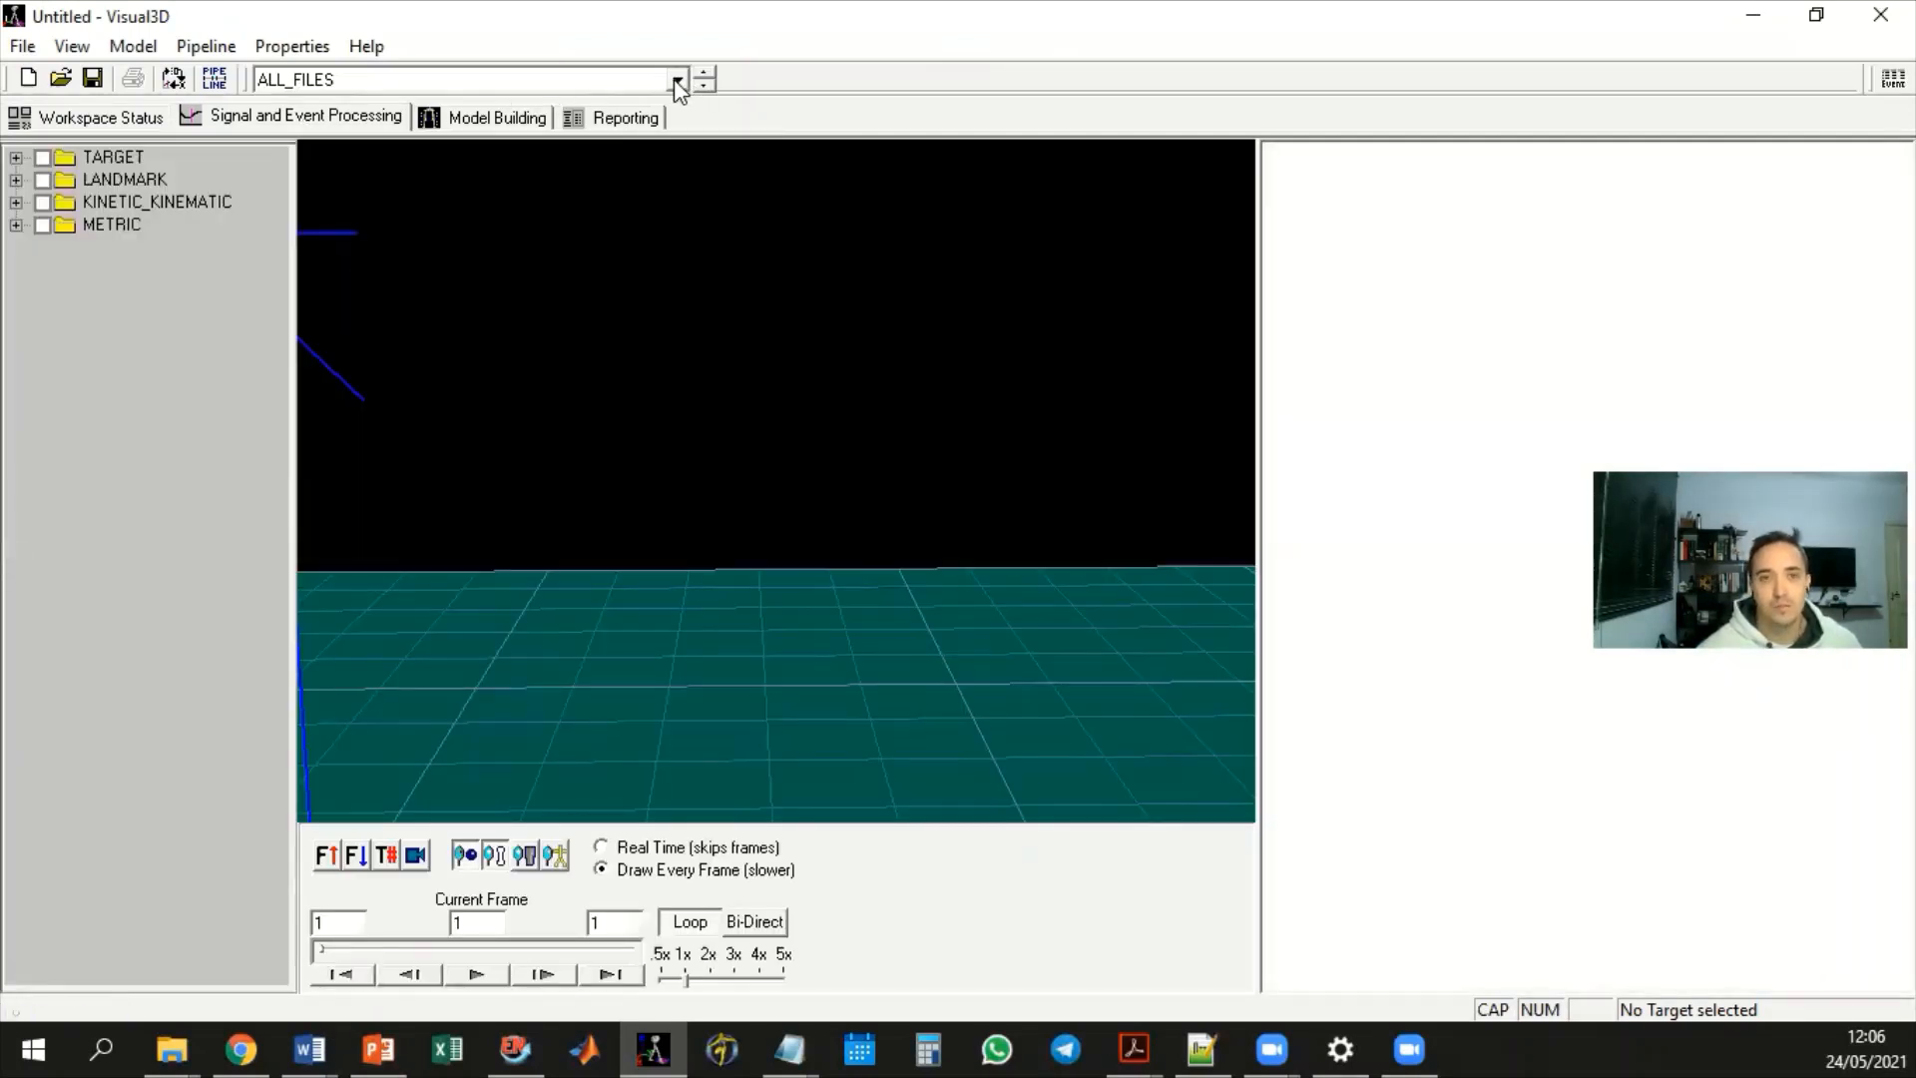
{"action": "left_click", "coordinate": [676, 80]}
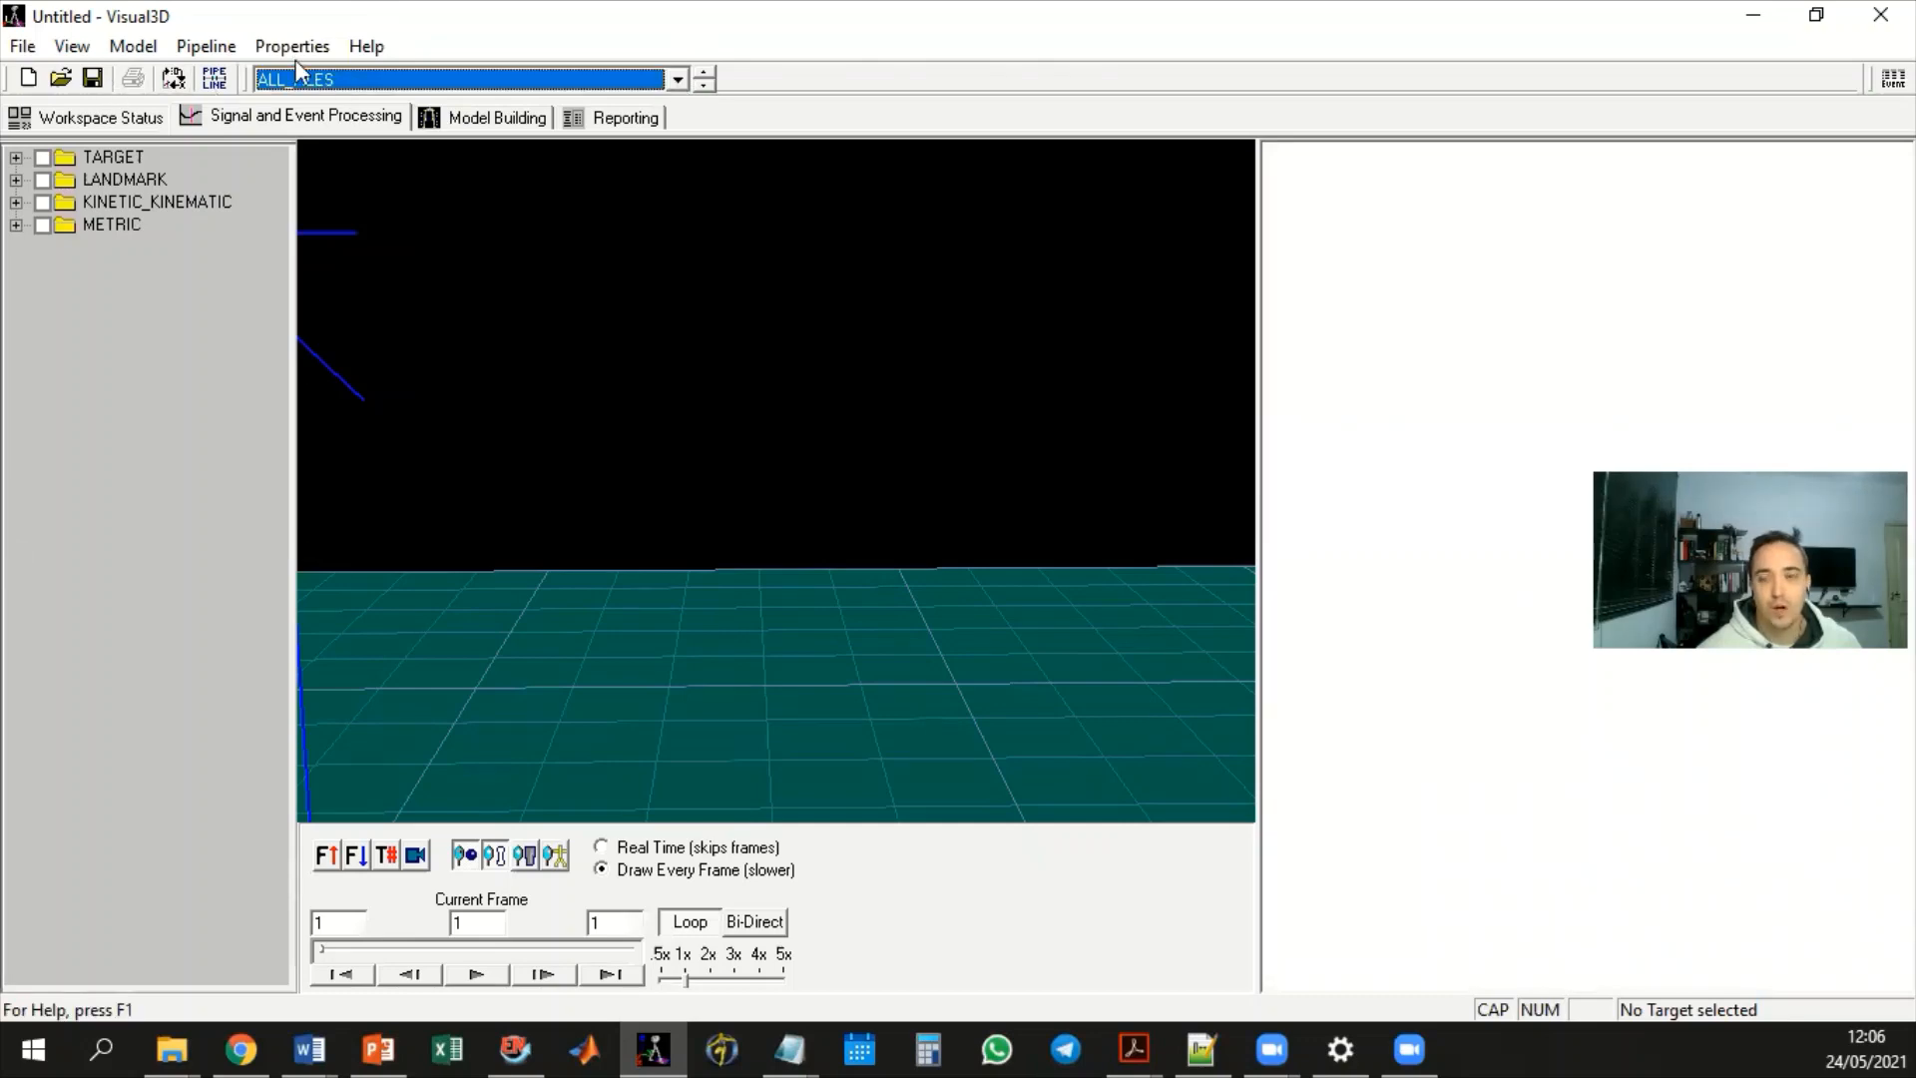
{"action": "left_click", "coordinate": [217, 80]}
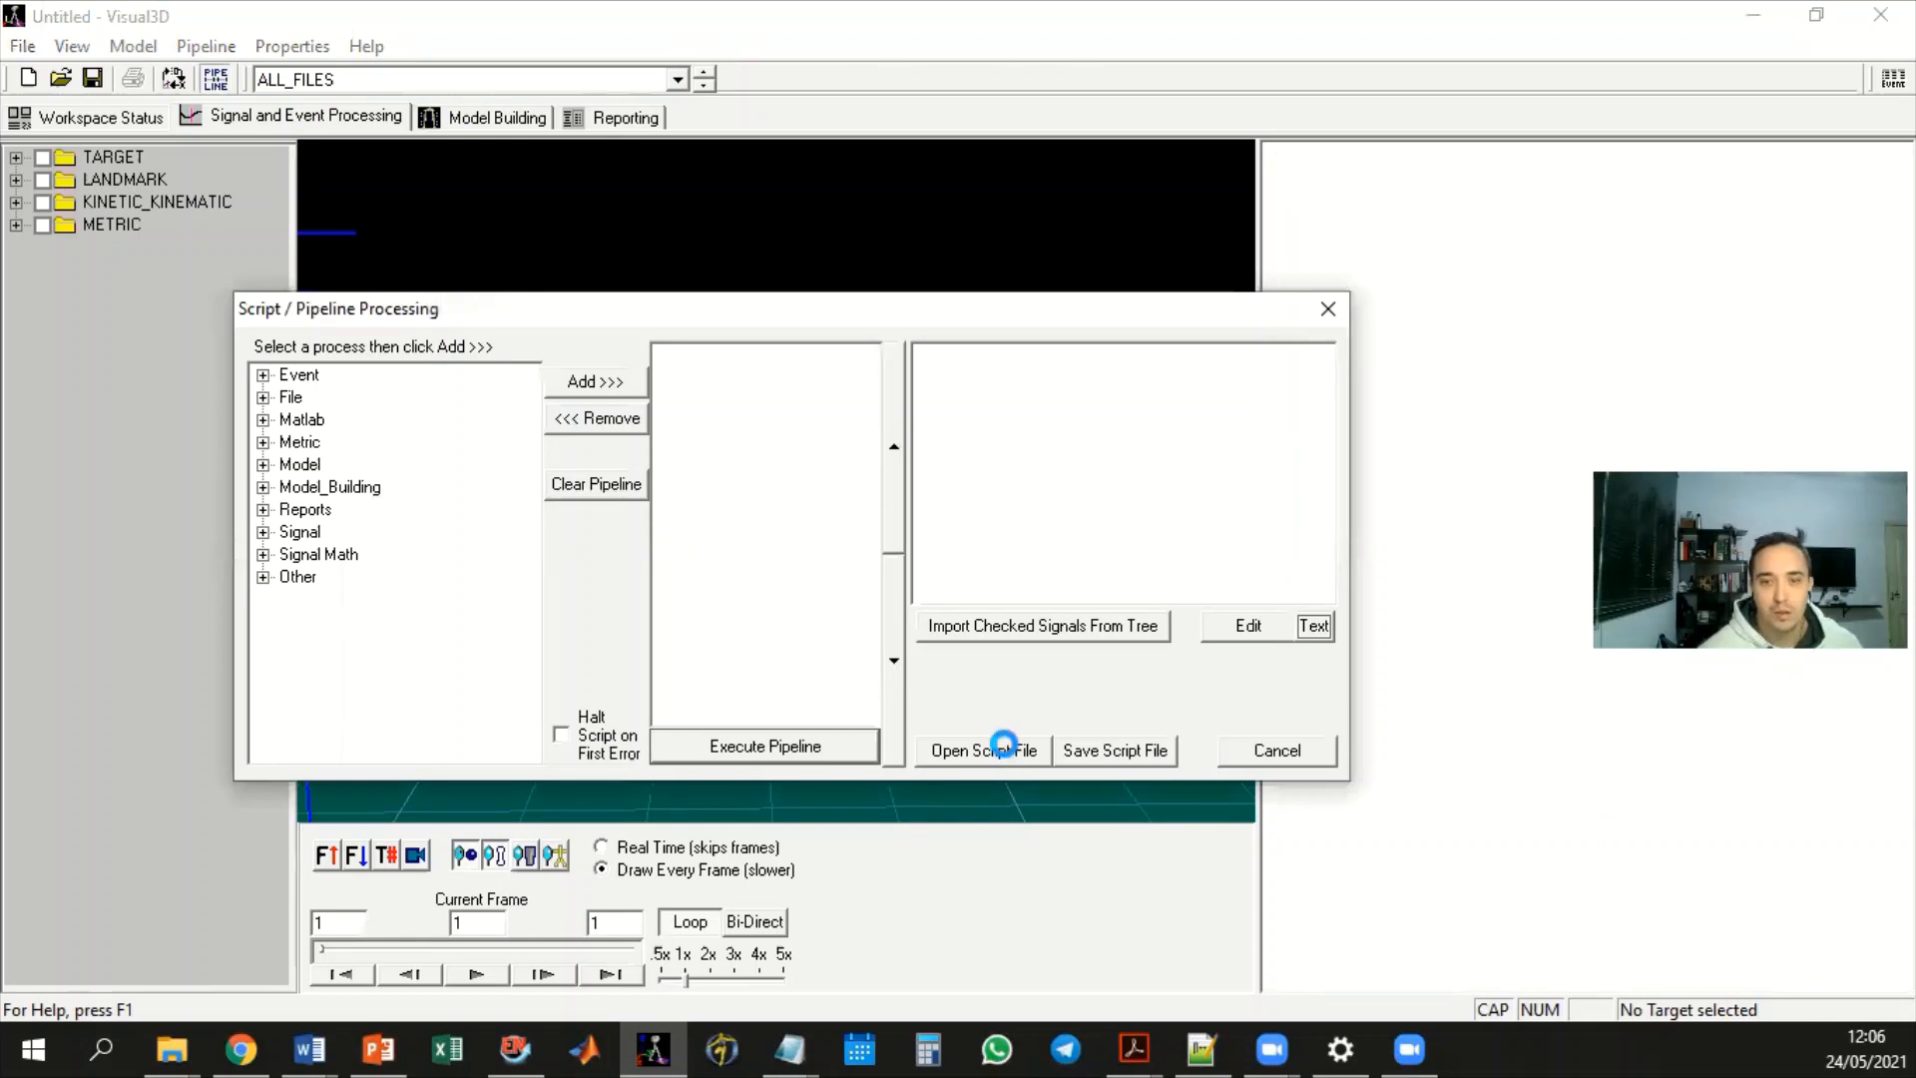
{"action": "left_click", "coordinate": [993, 747]}
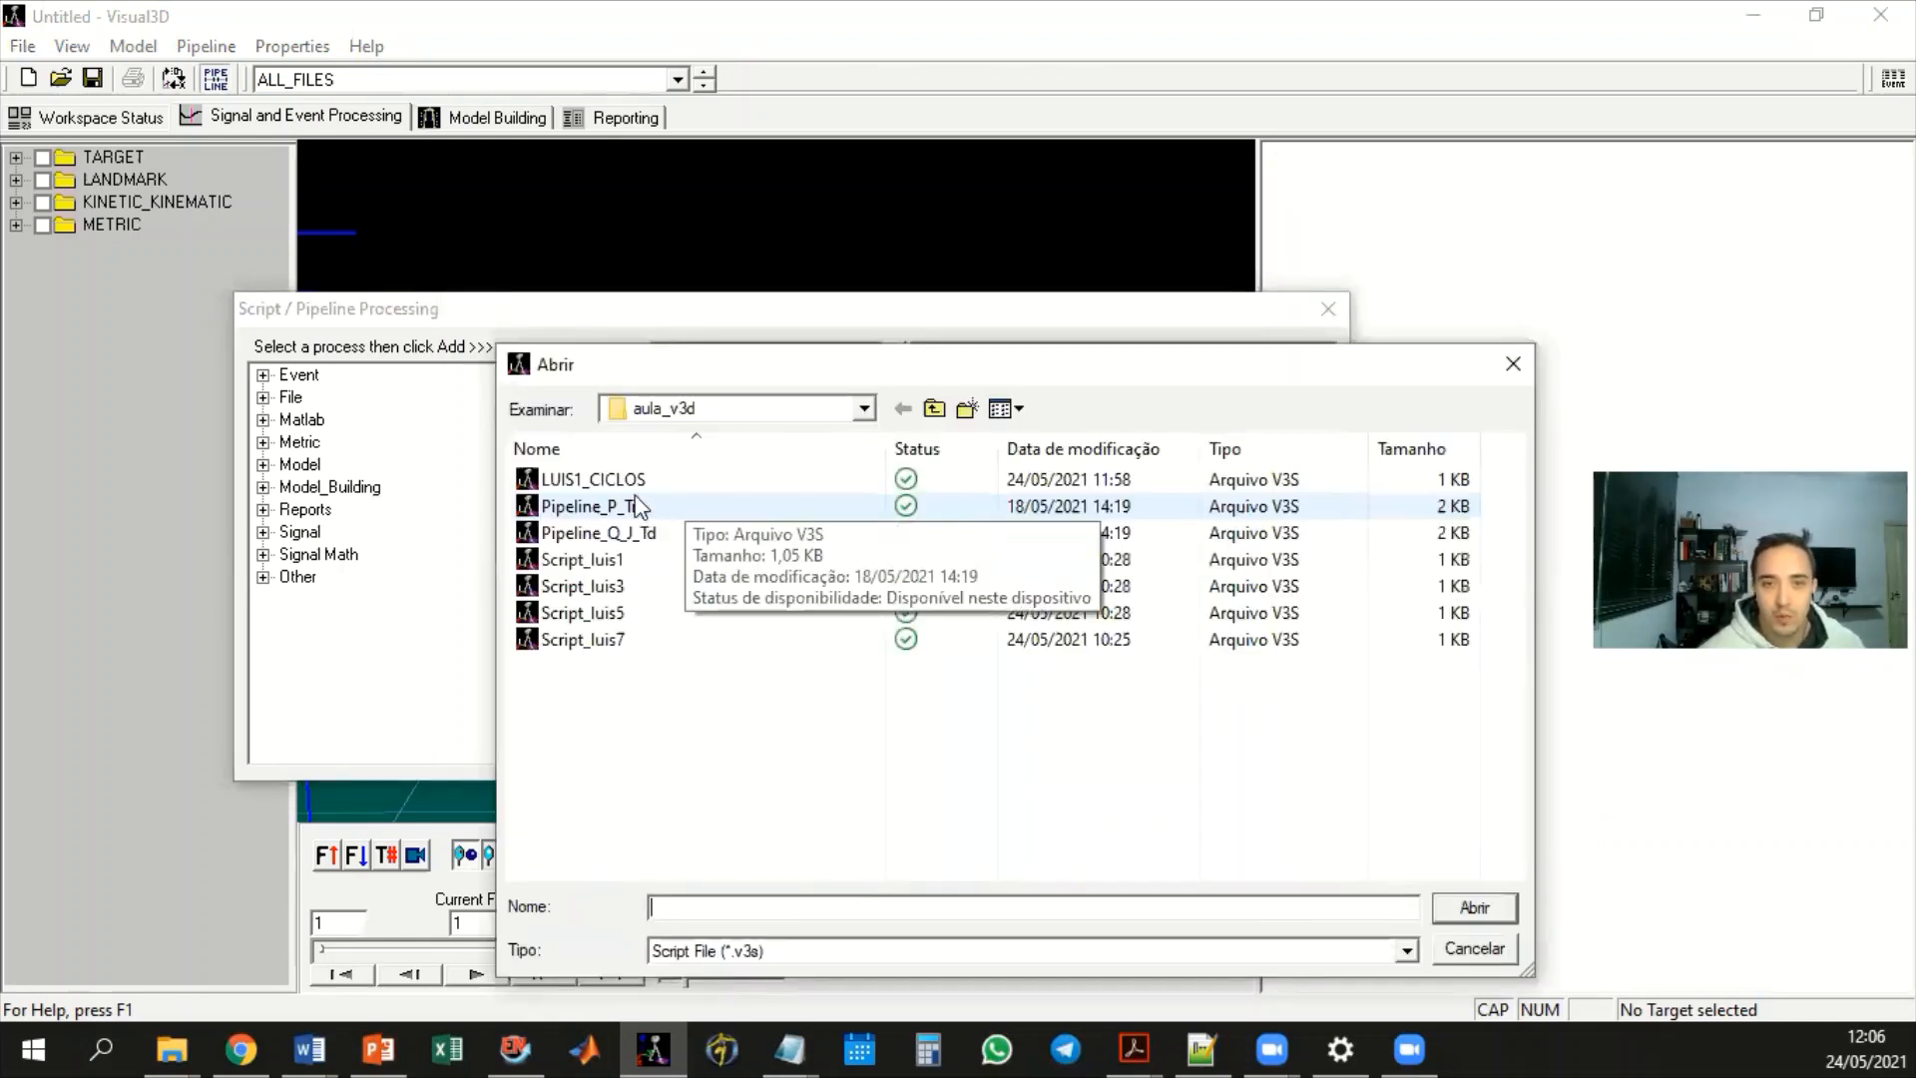
{"action": "left_click", "coordinate": [711, 511]}
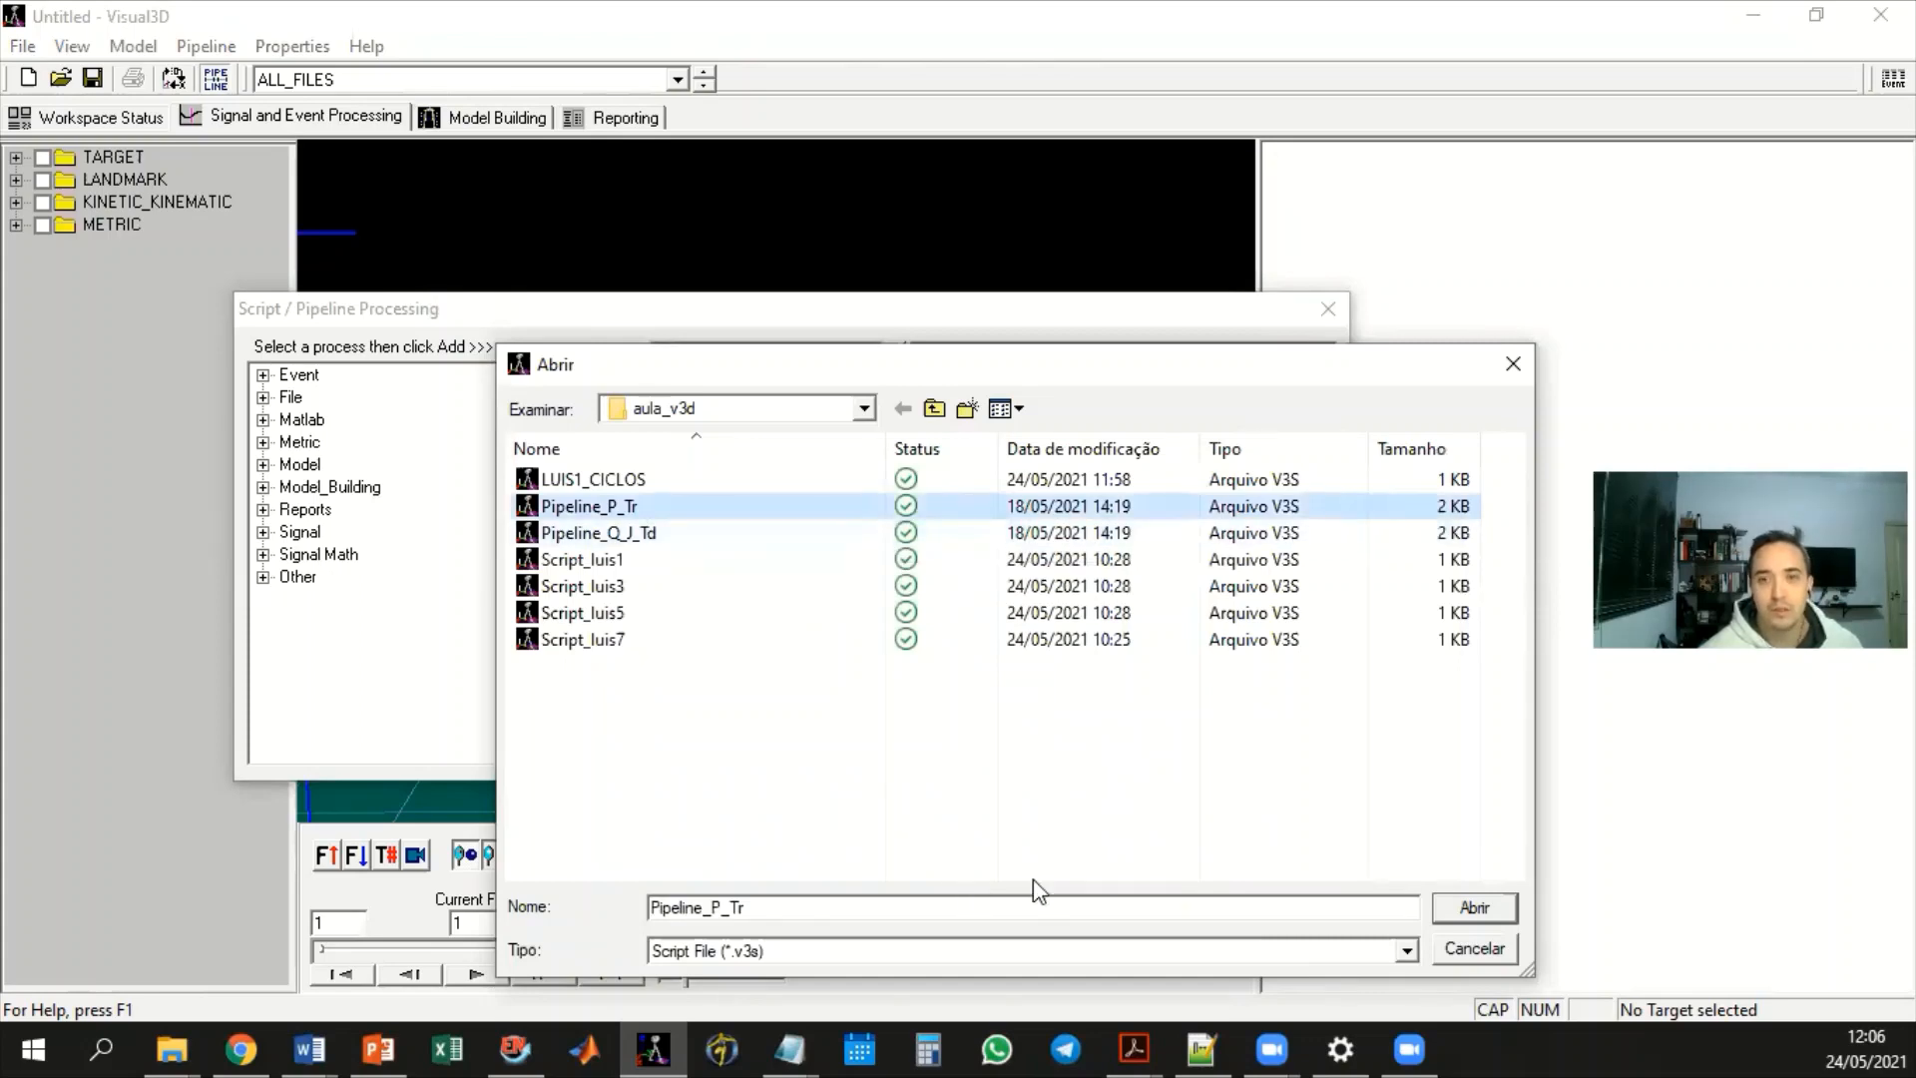
{"action": "left_click", "coordinate": [1475, 908]}
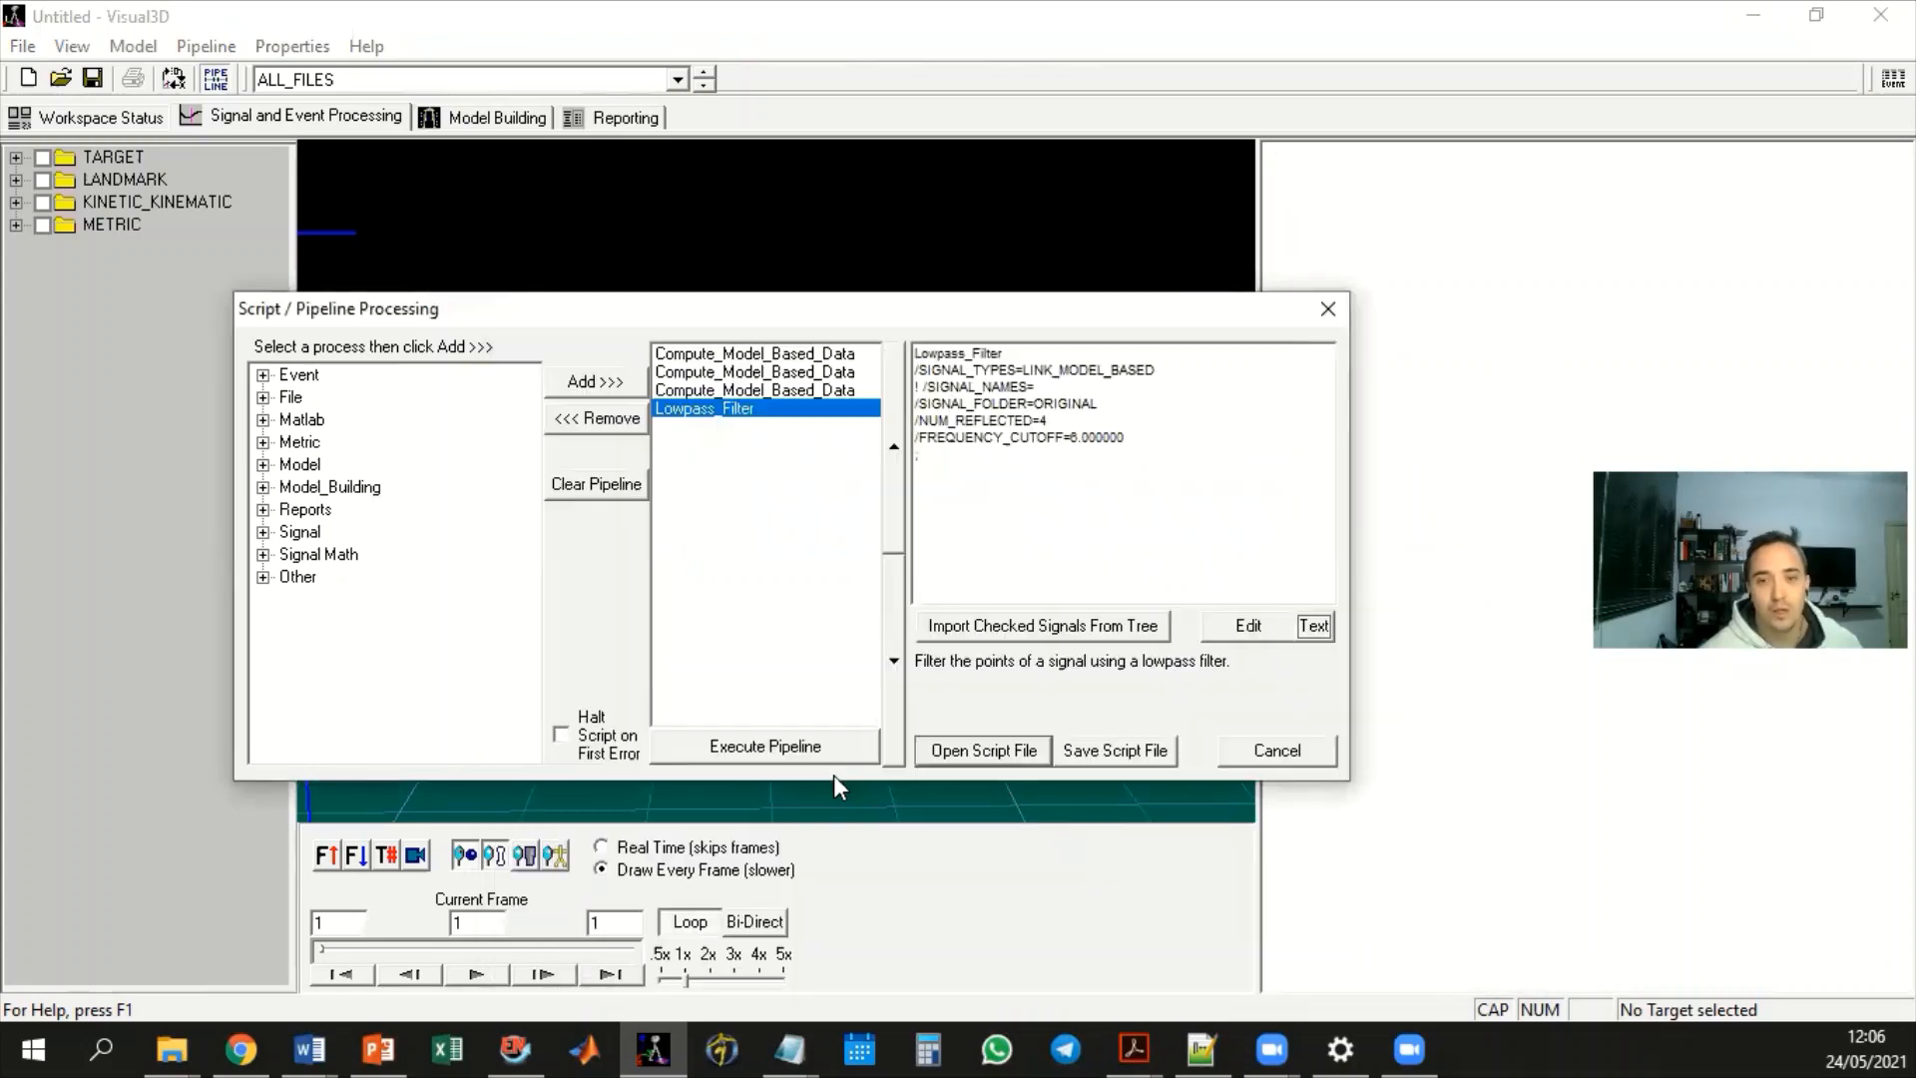
Execute the loaded pipeline on all files and expand the processed LINK_MODEL_BASED signals
{"action": "left_click", "coordinate": [800, 741]}
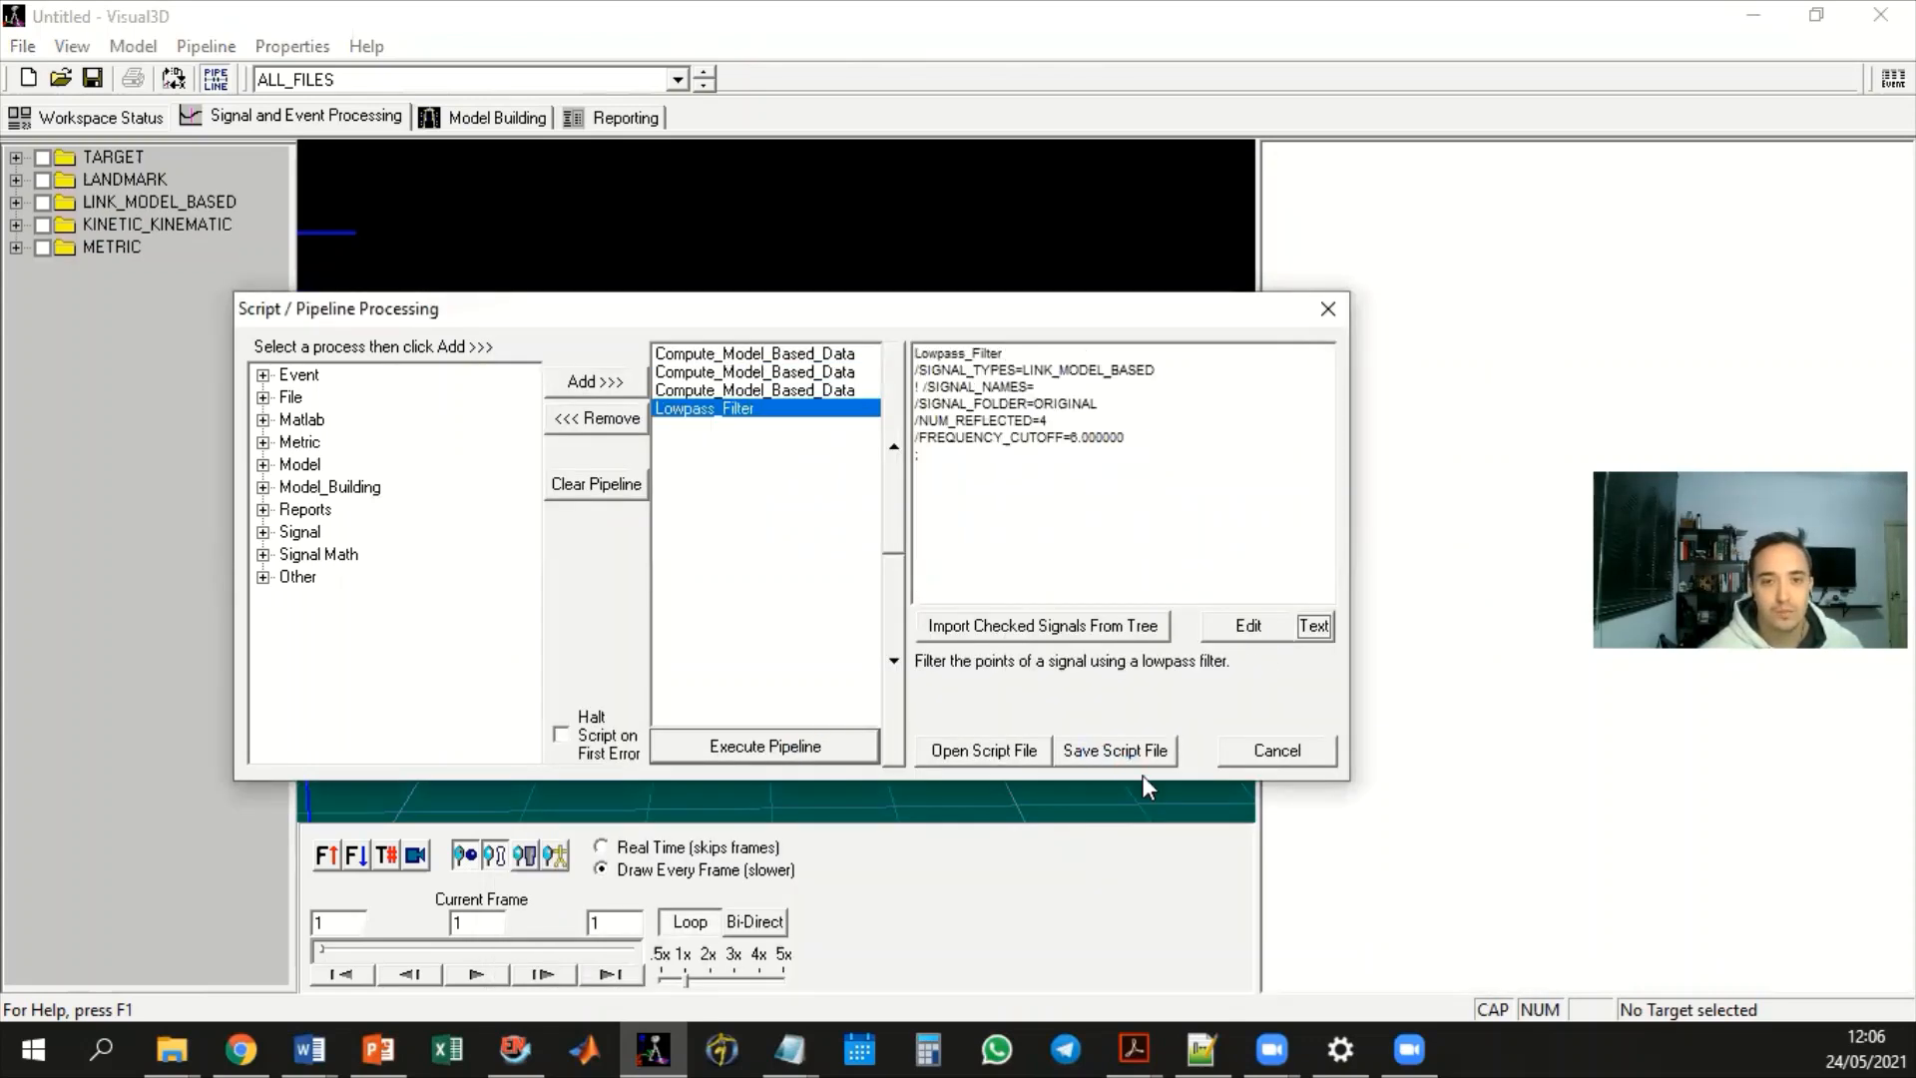
{"action": "left_click", "coordinate": [1118, 811]}
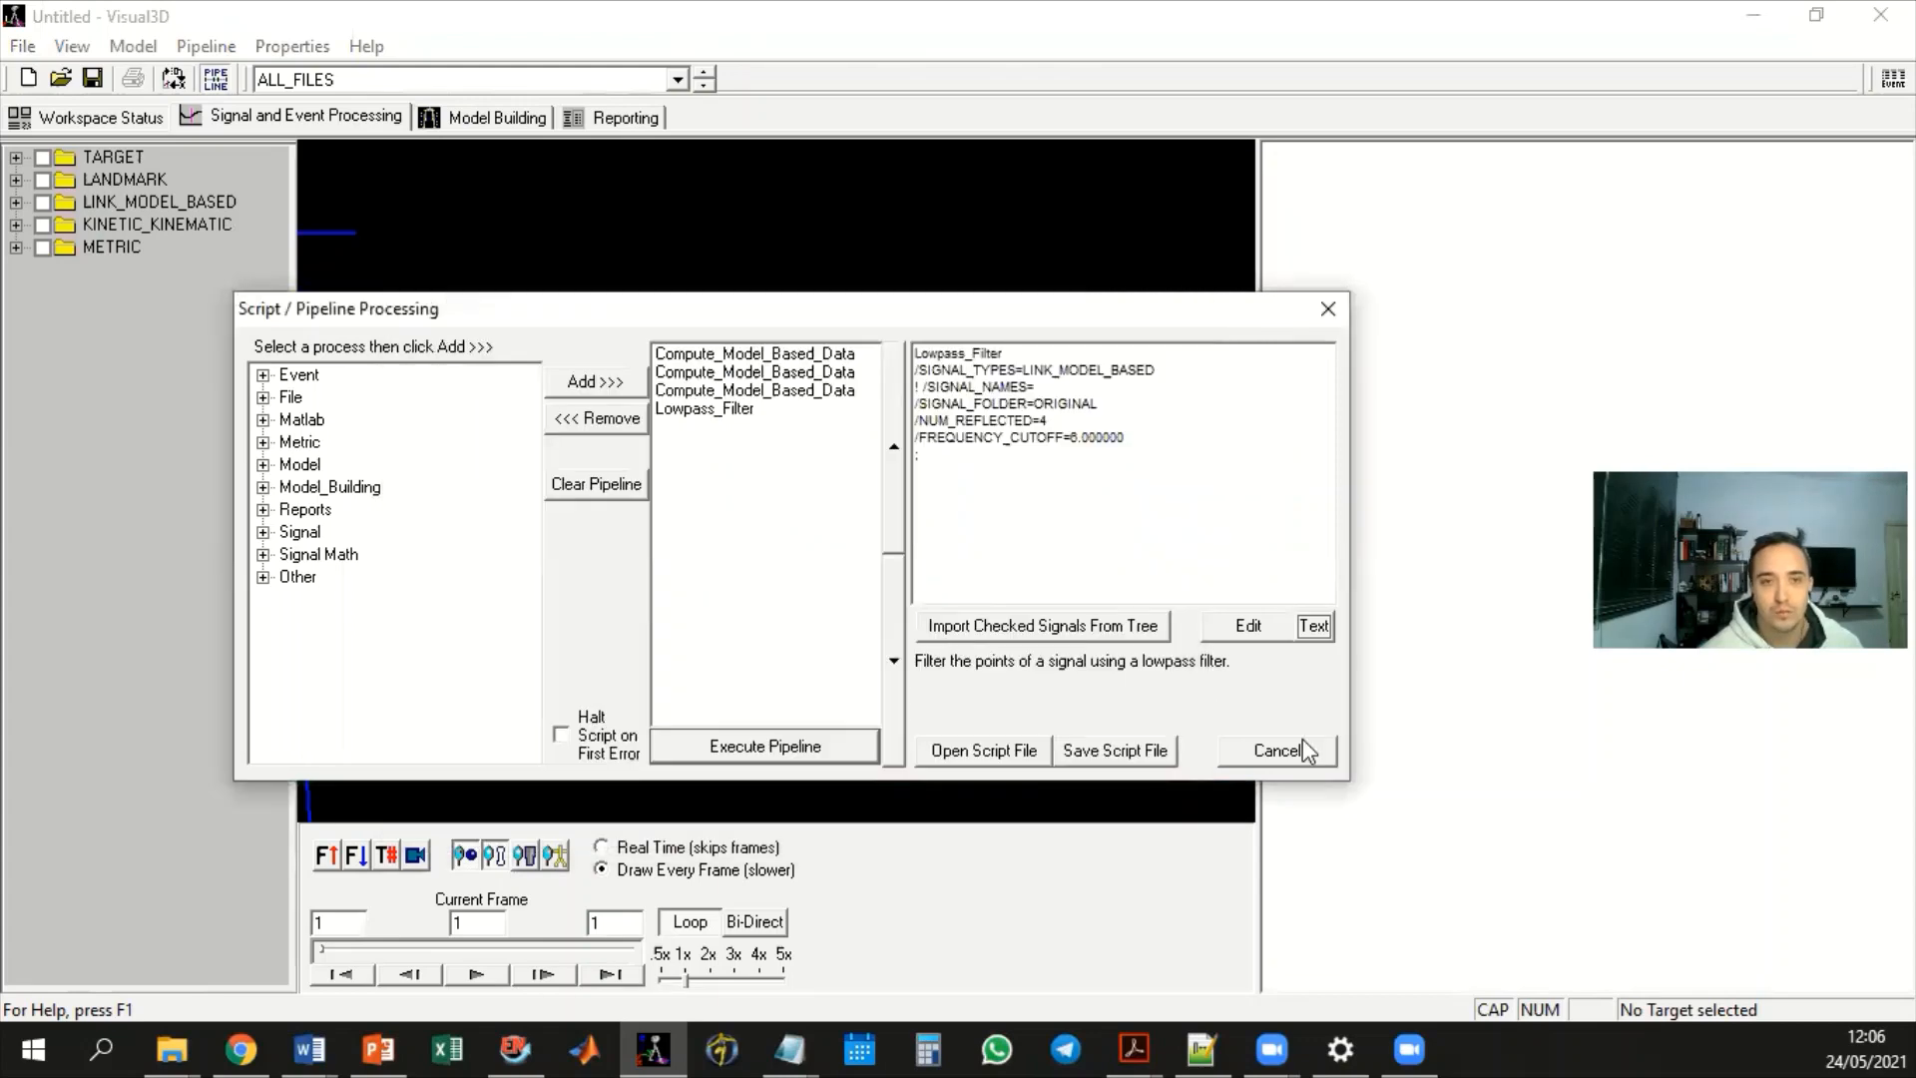
{"action": "left_click", "coordinate": [1292, 756]}
{"action": "left_click", "coordinate": [16, 202]}
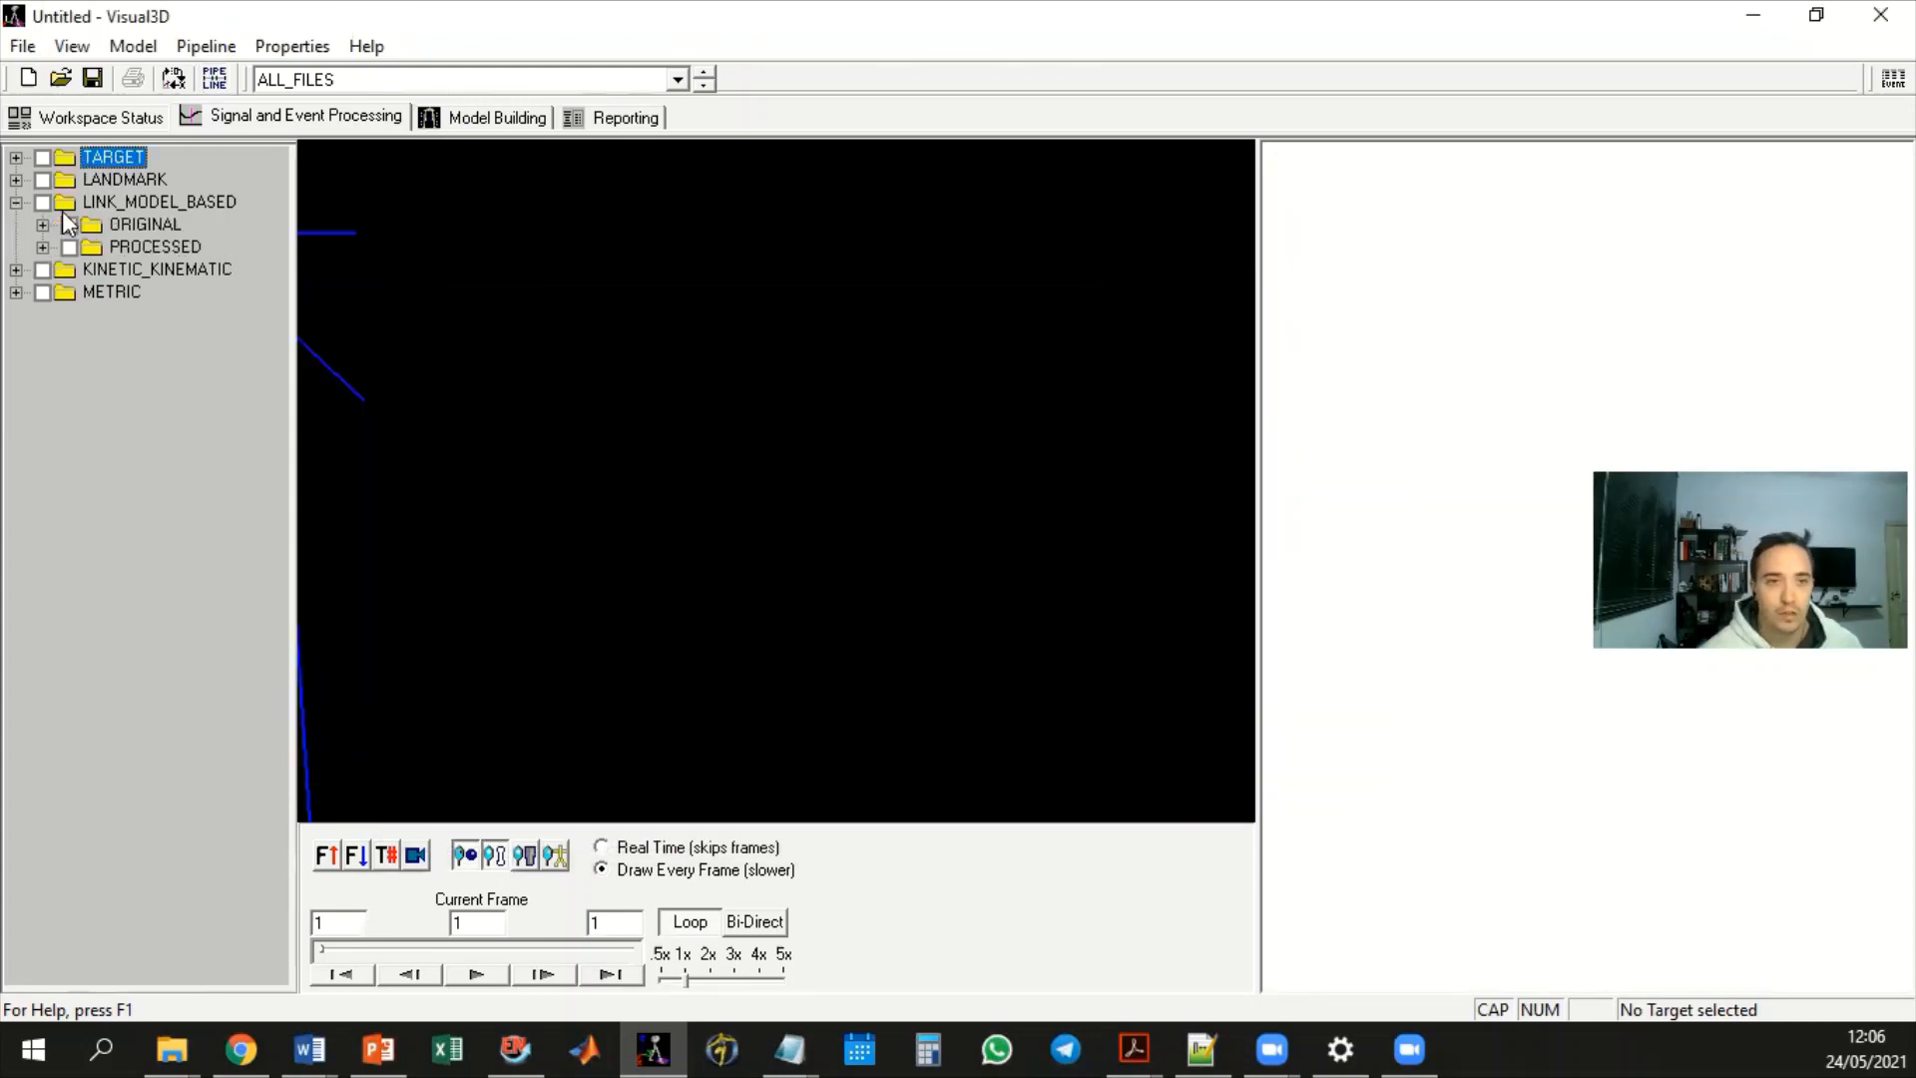
{"action": "left_click", "coordinate": [42, 247]}
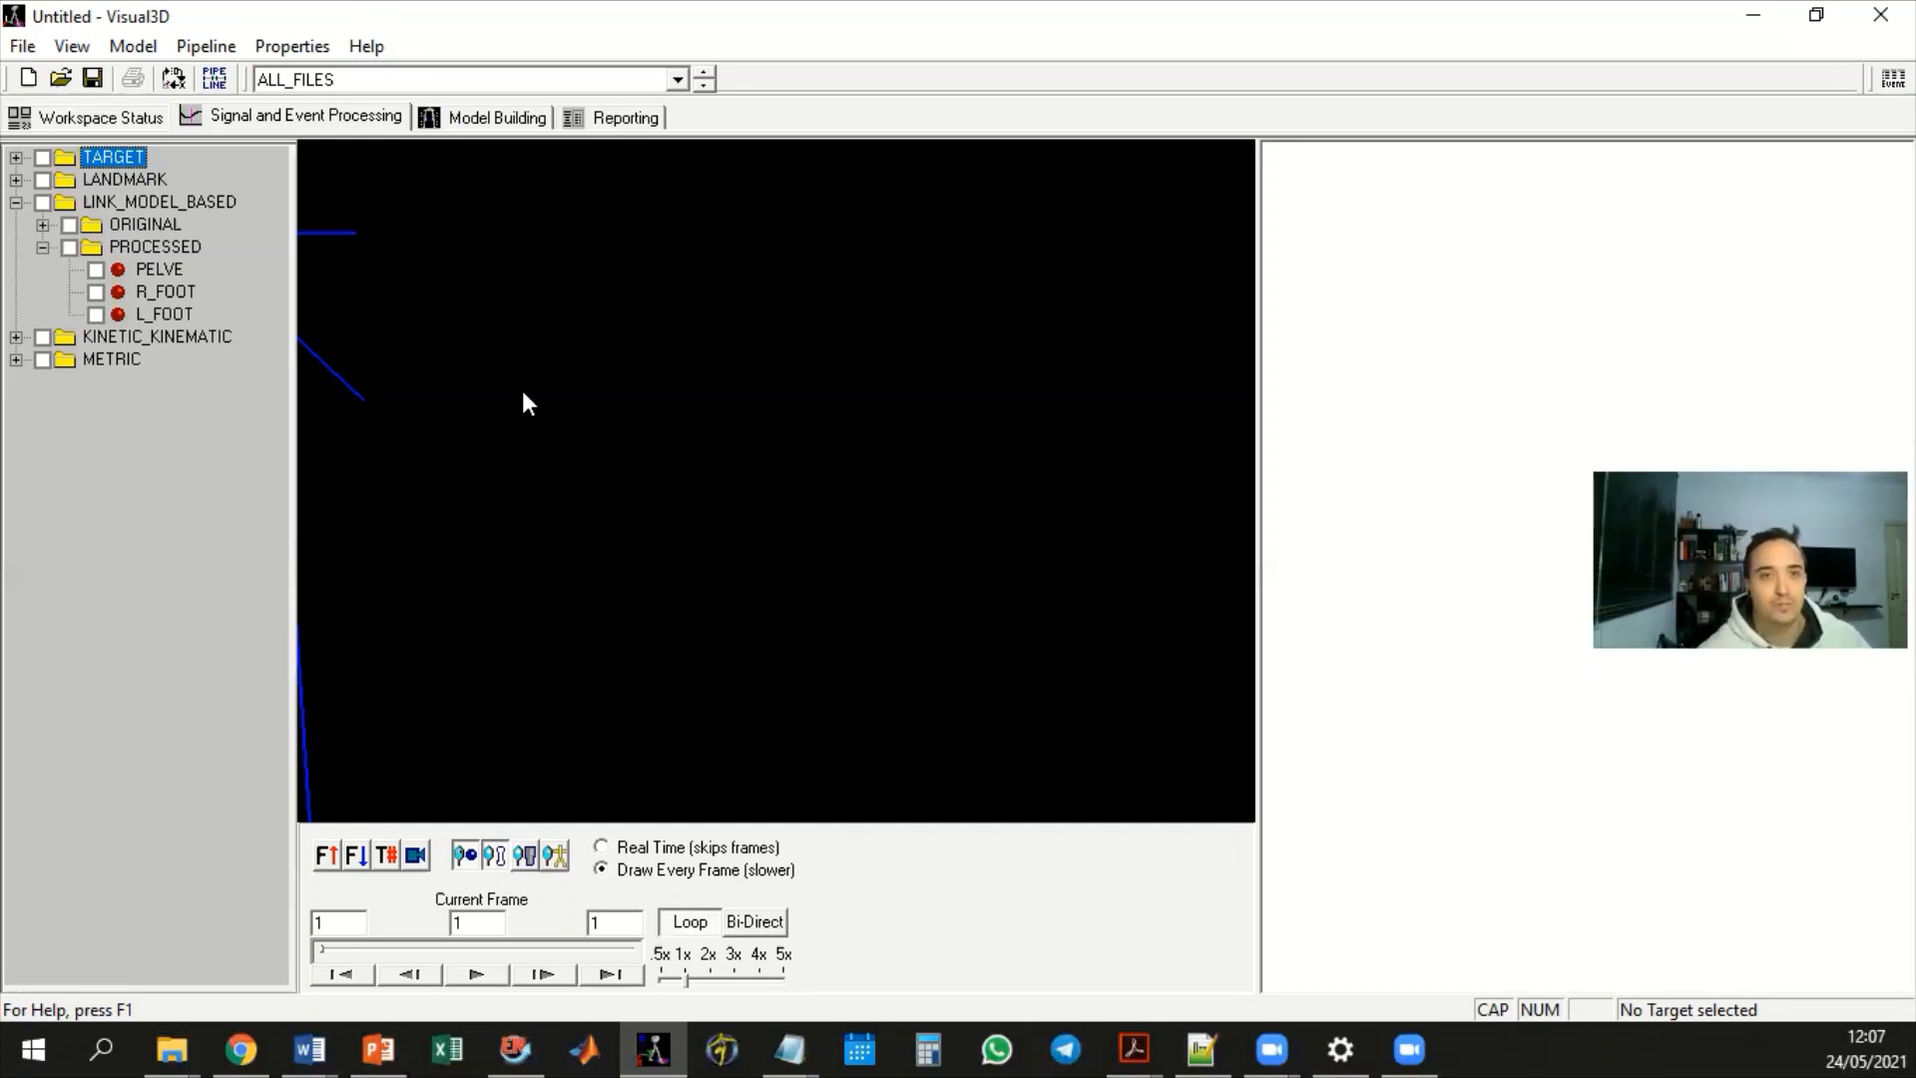
Make Luis1.c3d the active file, clear the pipeline and load the event script Script_luis1 into it
{"action": "left_click", "coordinate": [325, 85]}
{"action": "left_click", "coordinate": [271, 117]}
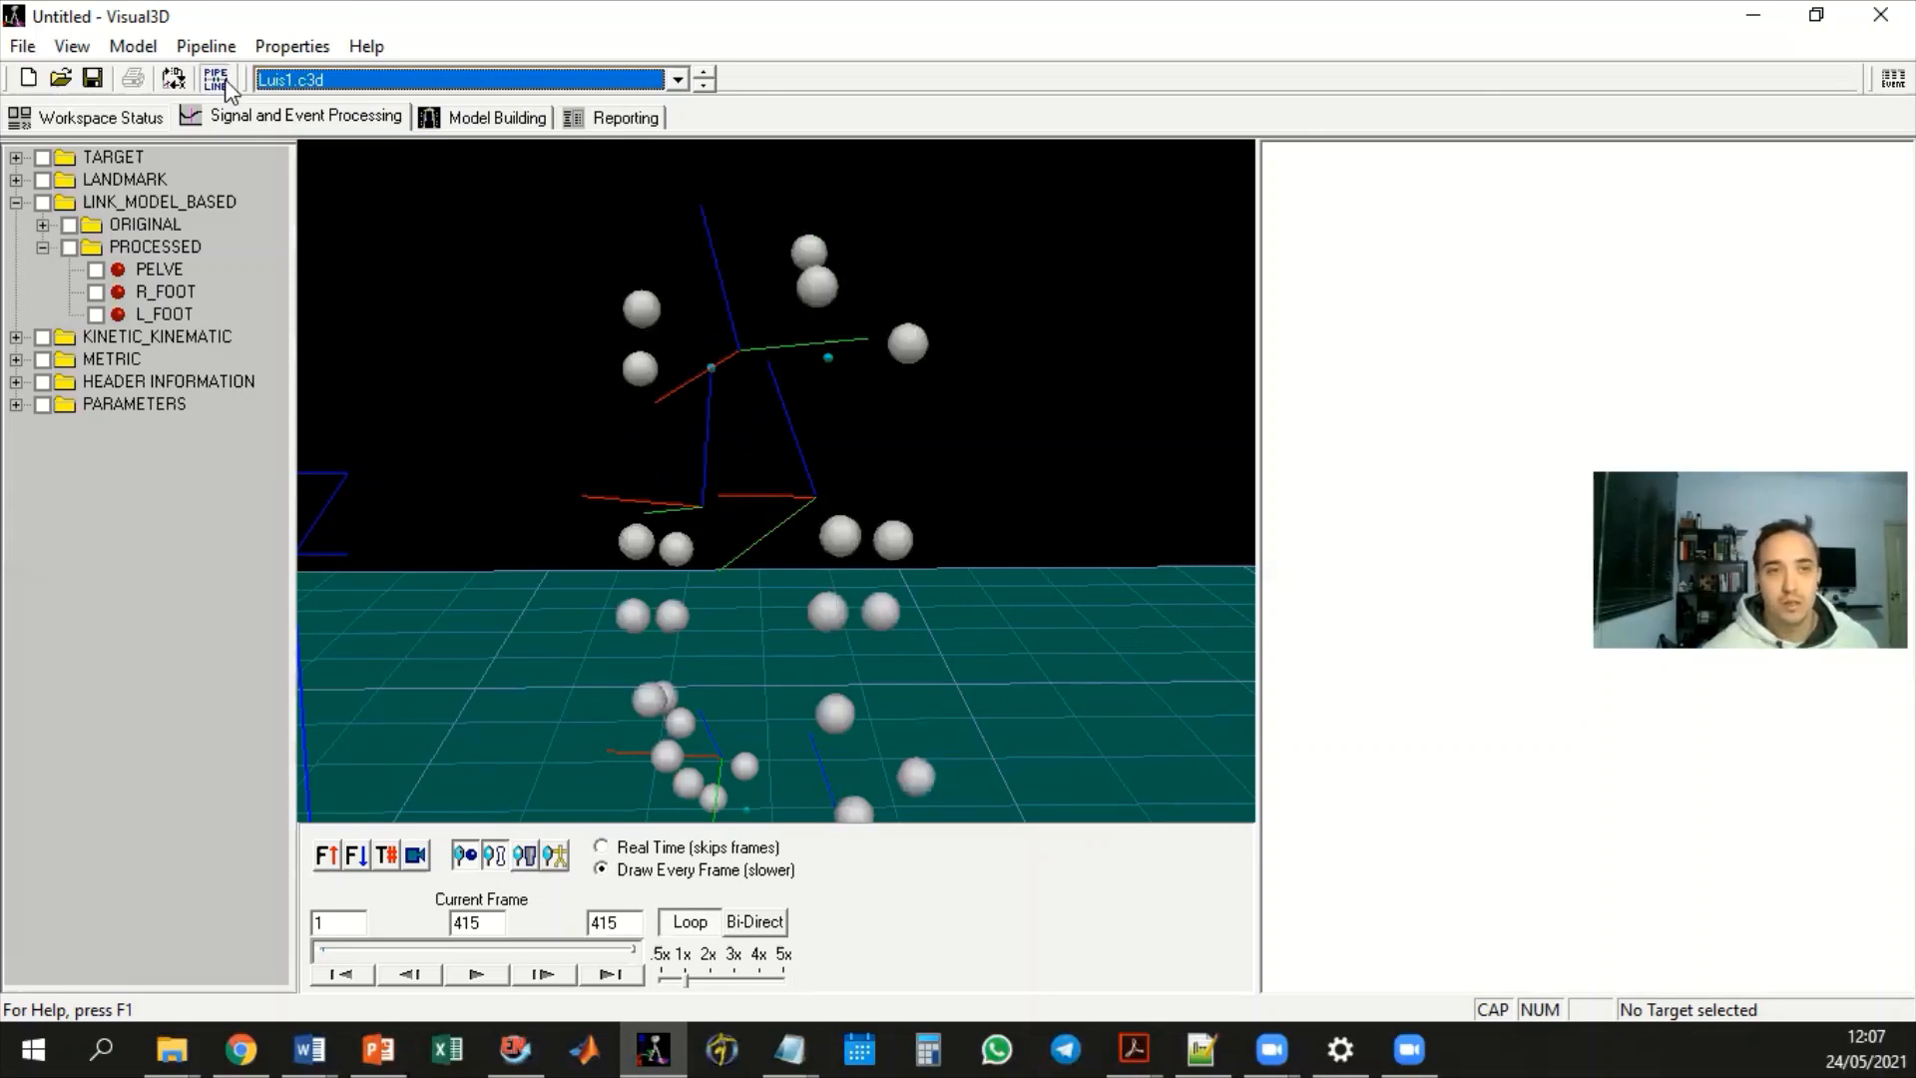
{"action": "left_click", "coordinate": [216, 78]}
{"action": "left_click", "coordinate": [599, 485]}
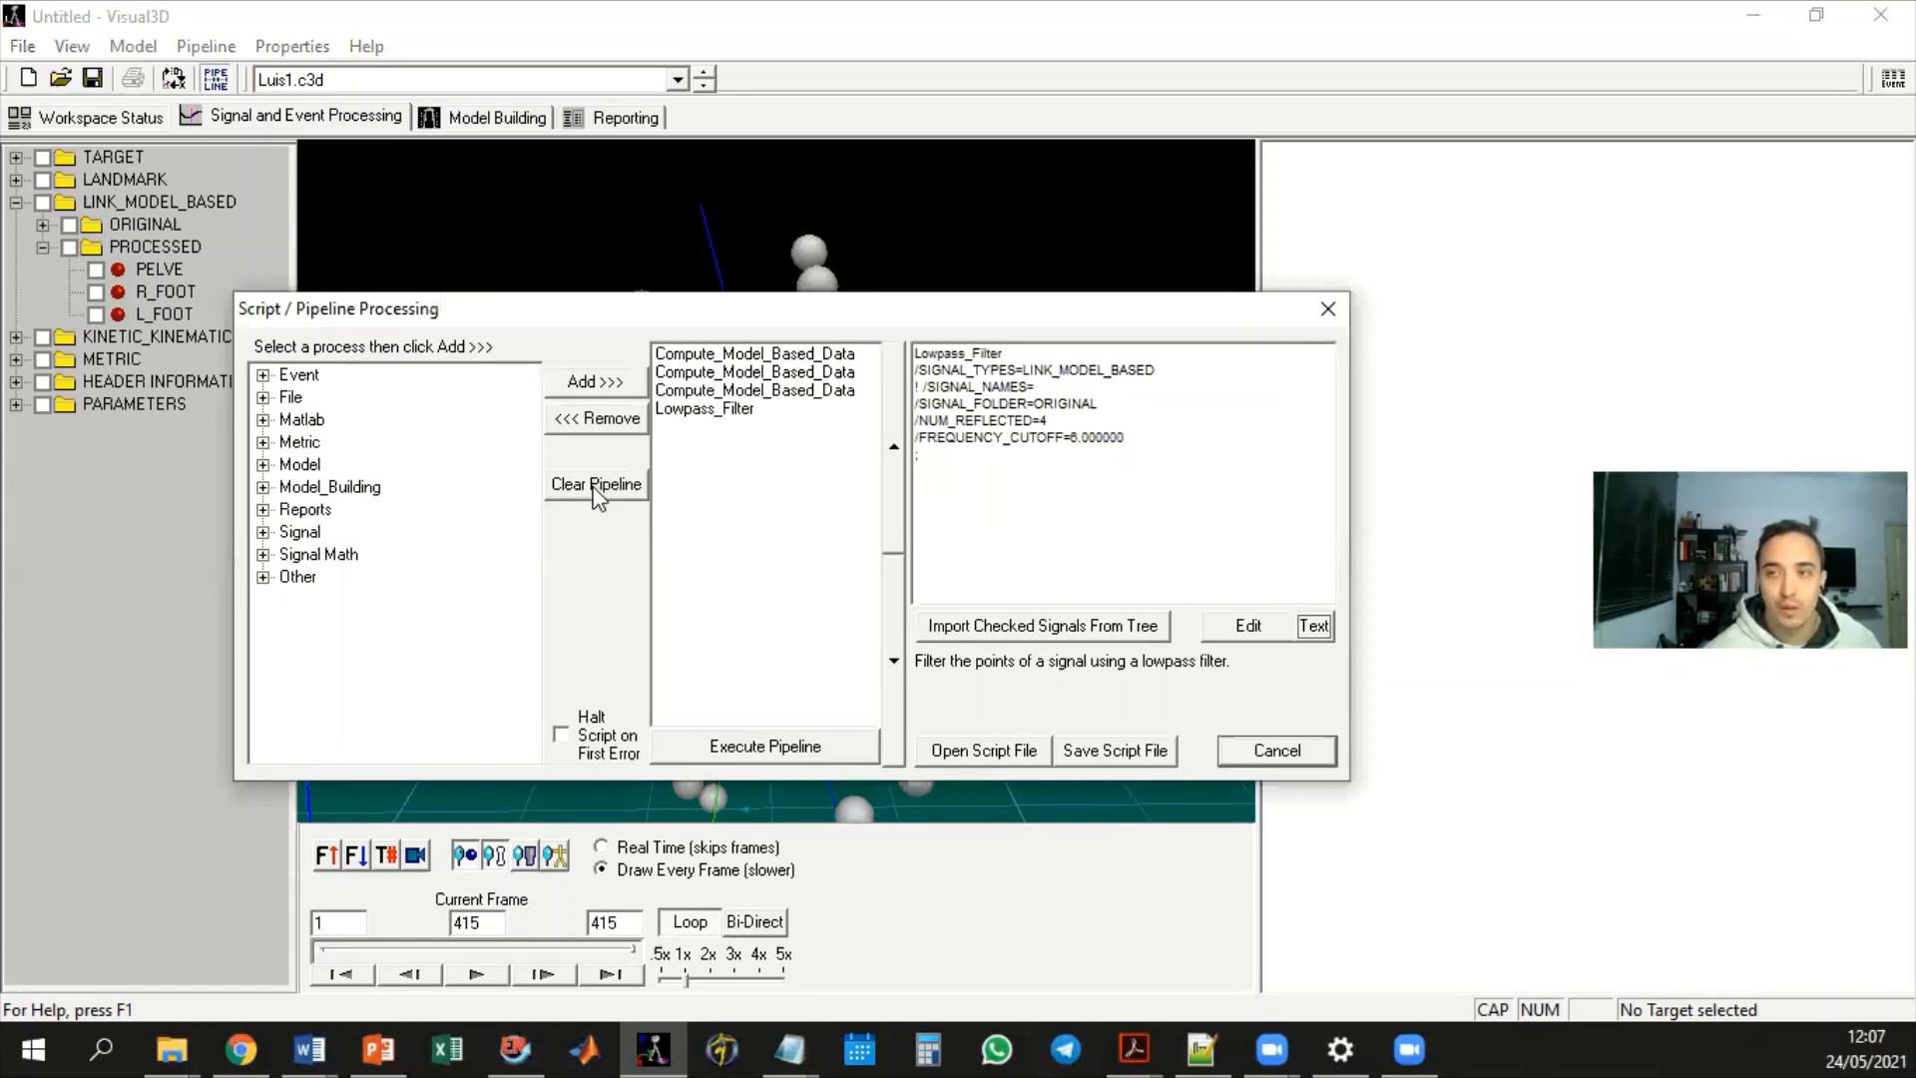
{"action": "left_click", "coordinate": [860, 611]}
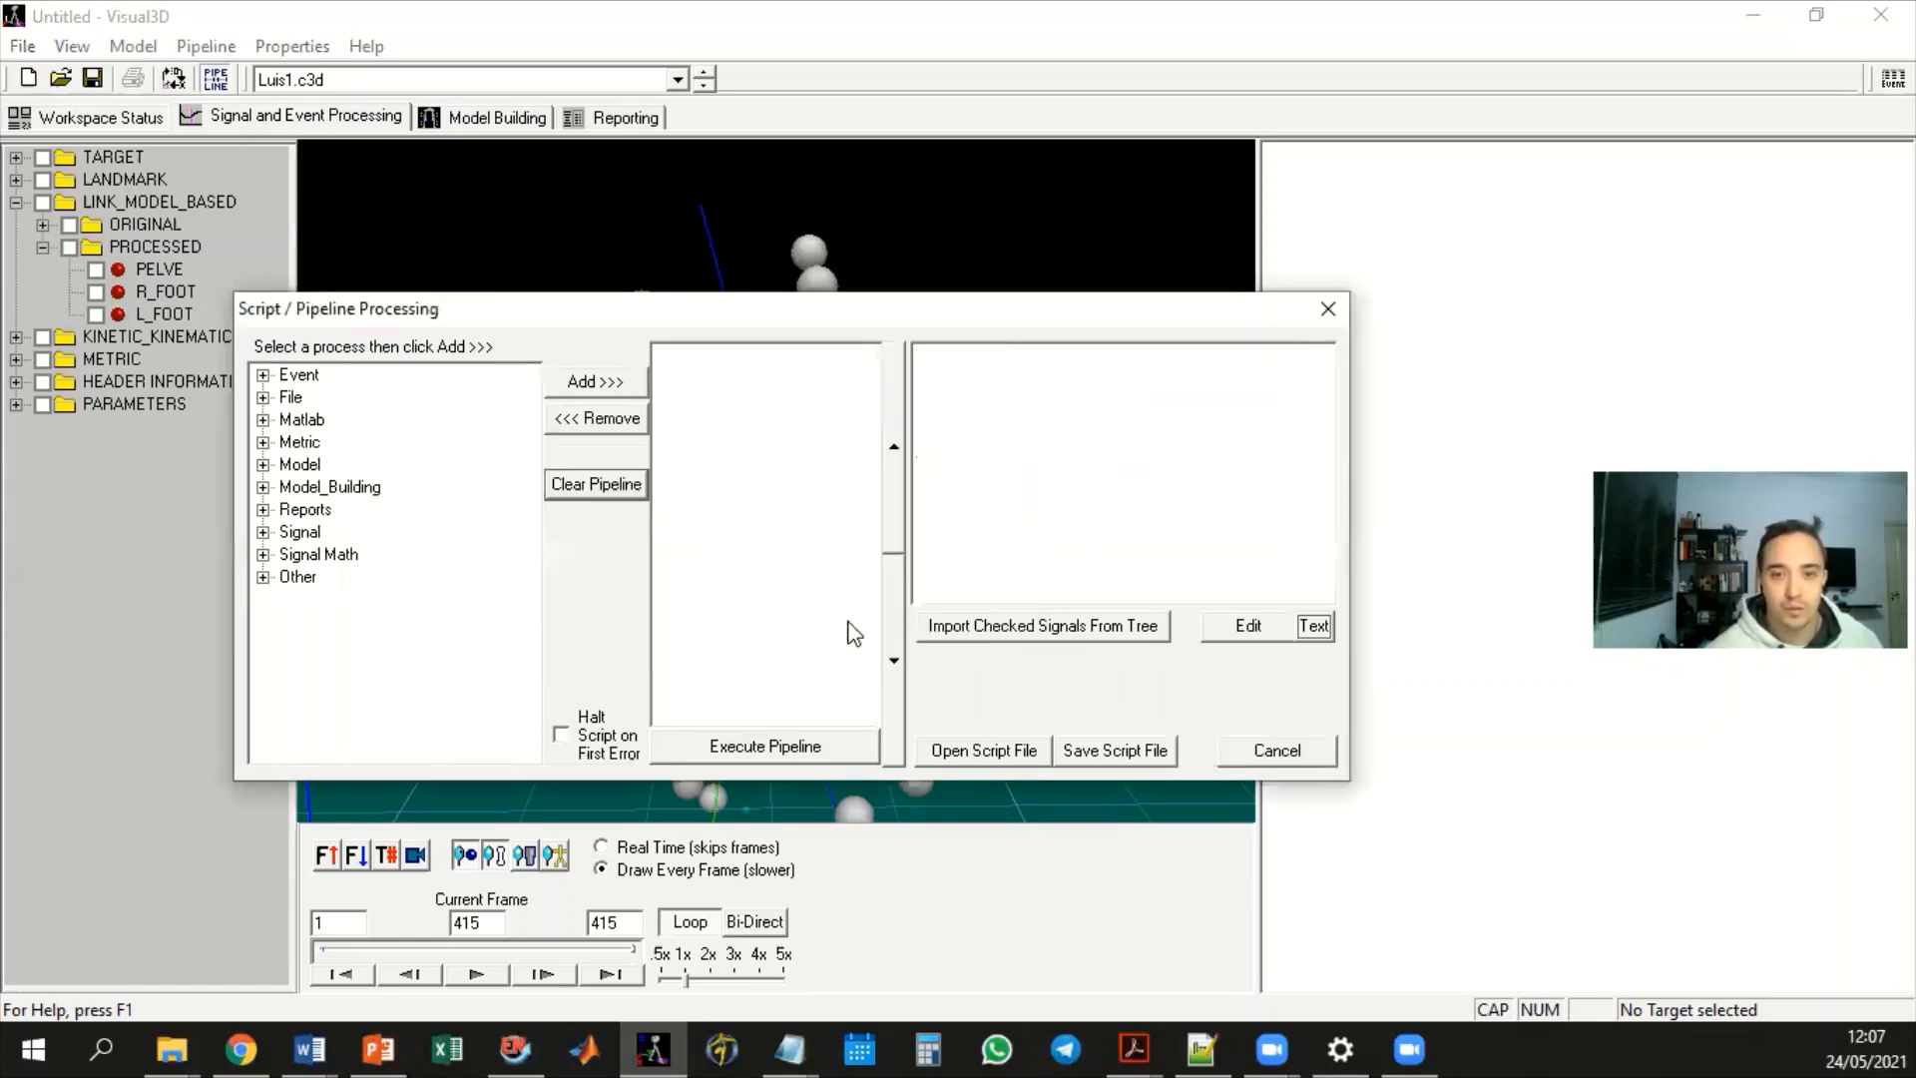
{"action": "left_click", "coordinate": [984, 751]}
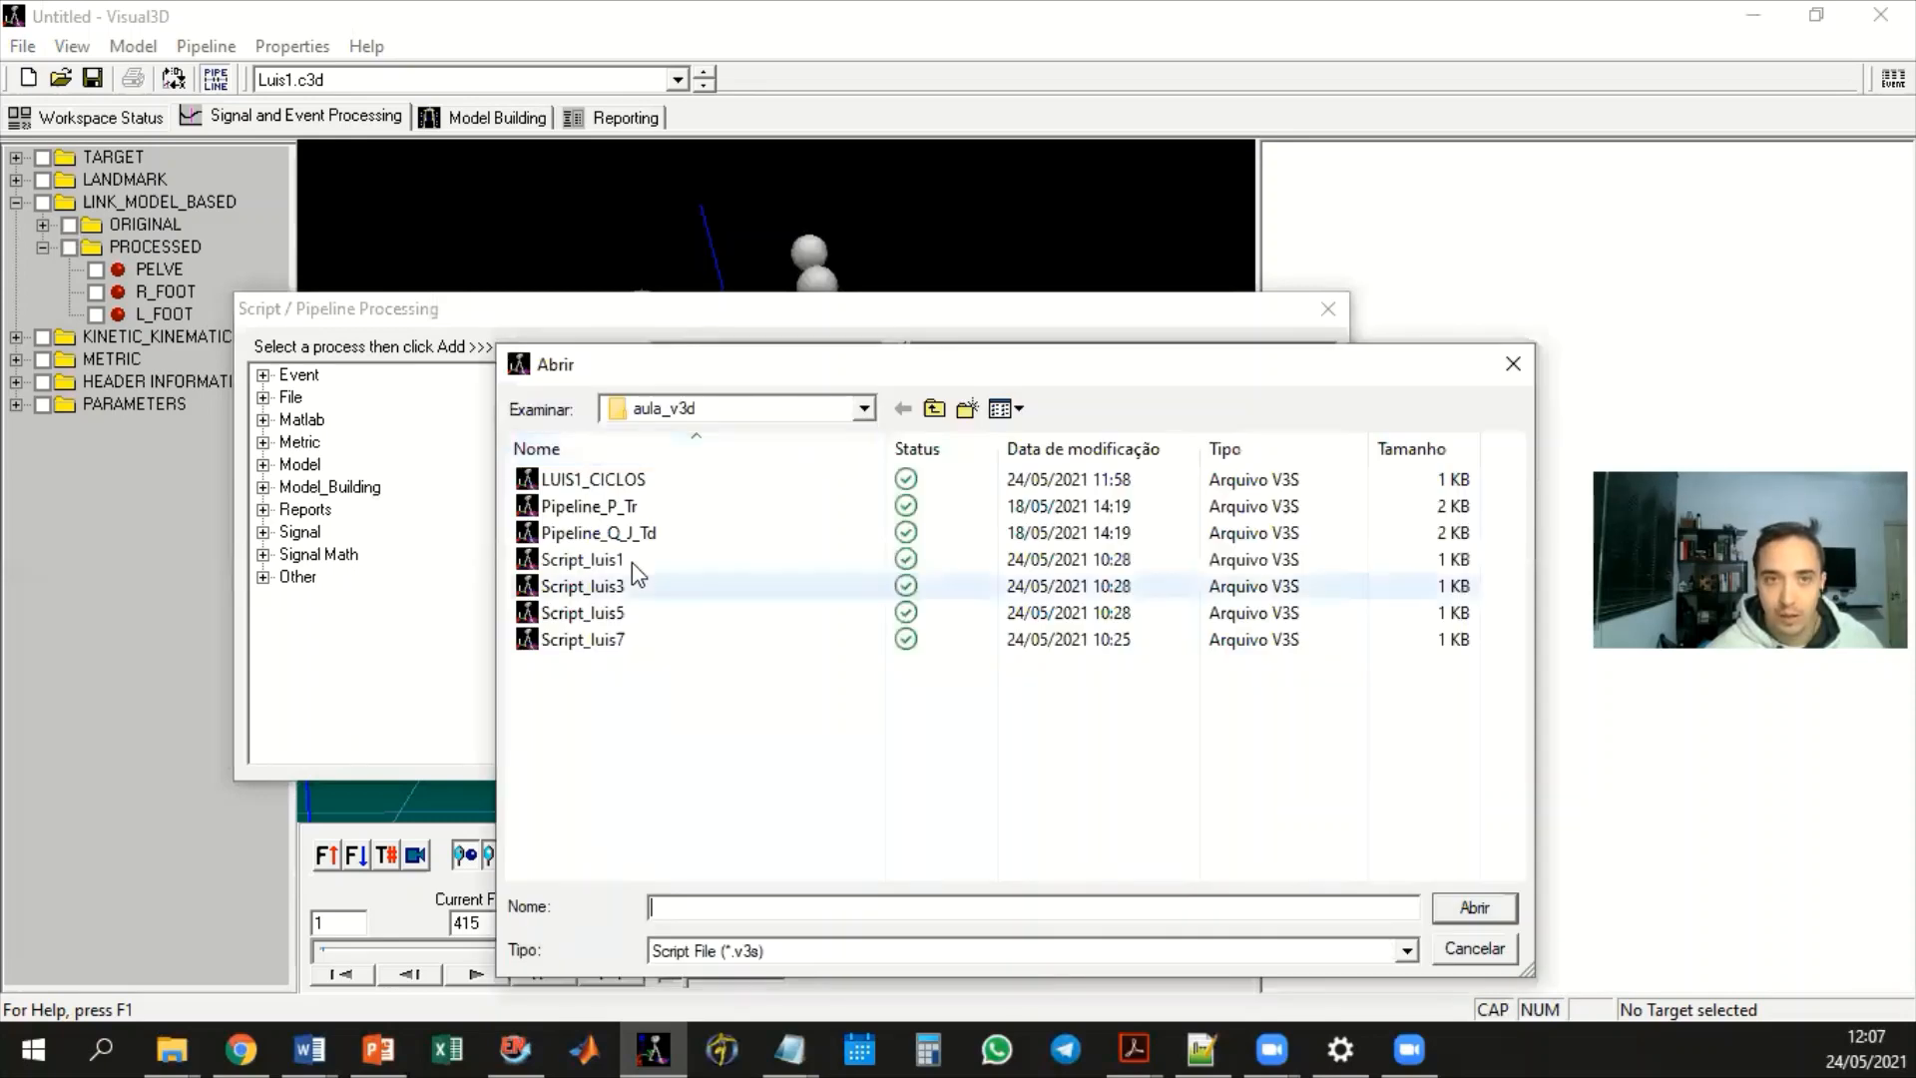
{"action": "left_click", "coordinate": [597, 560]}
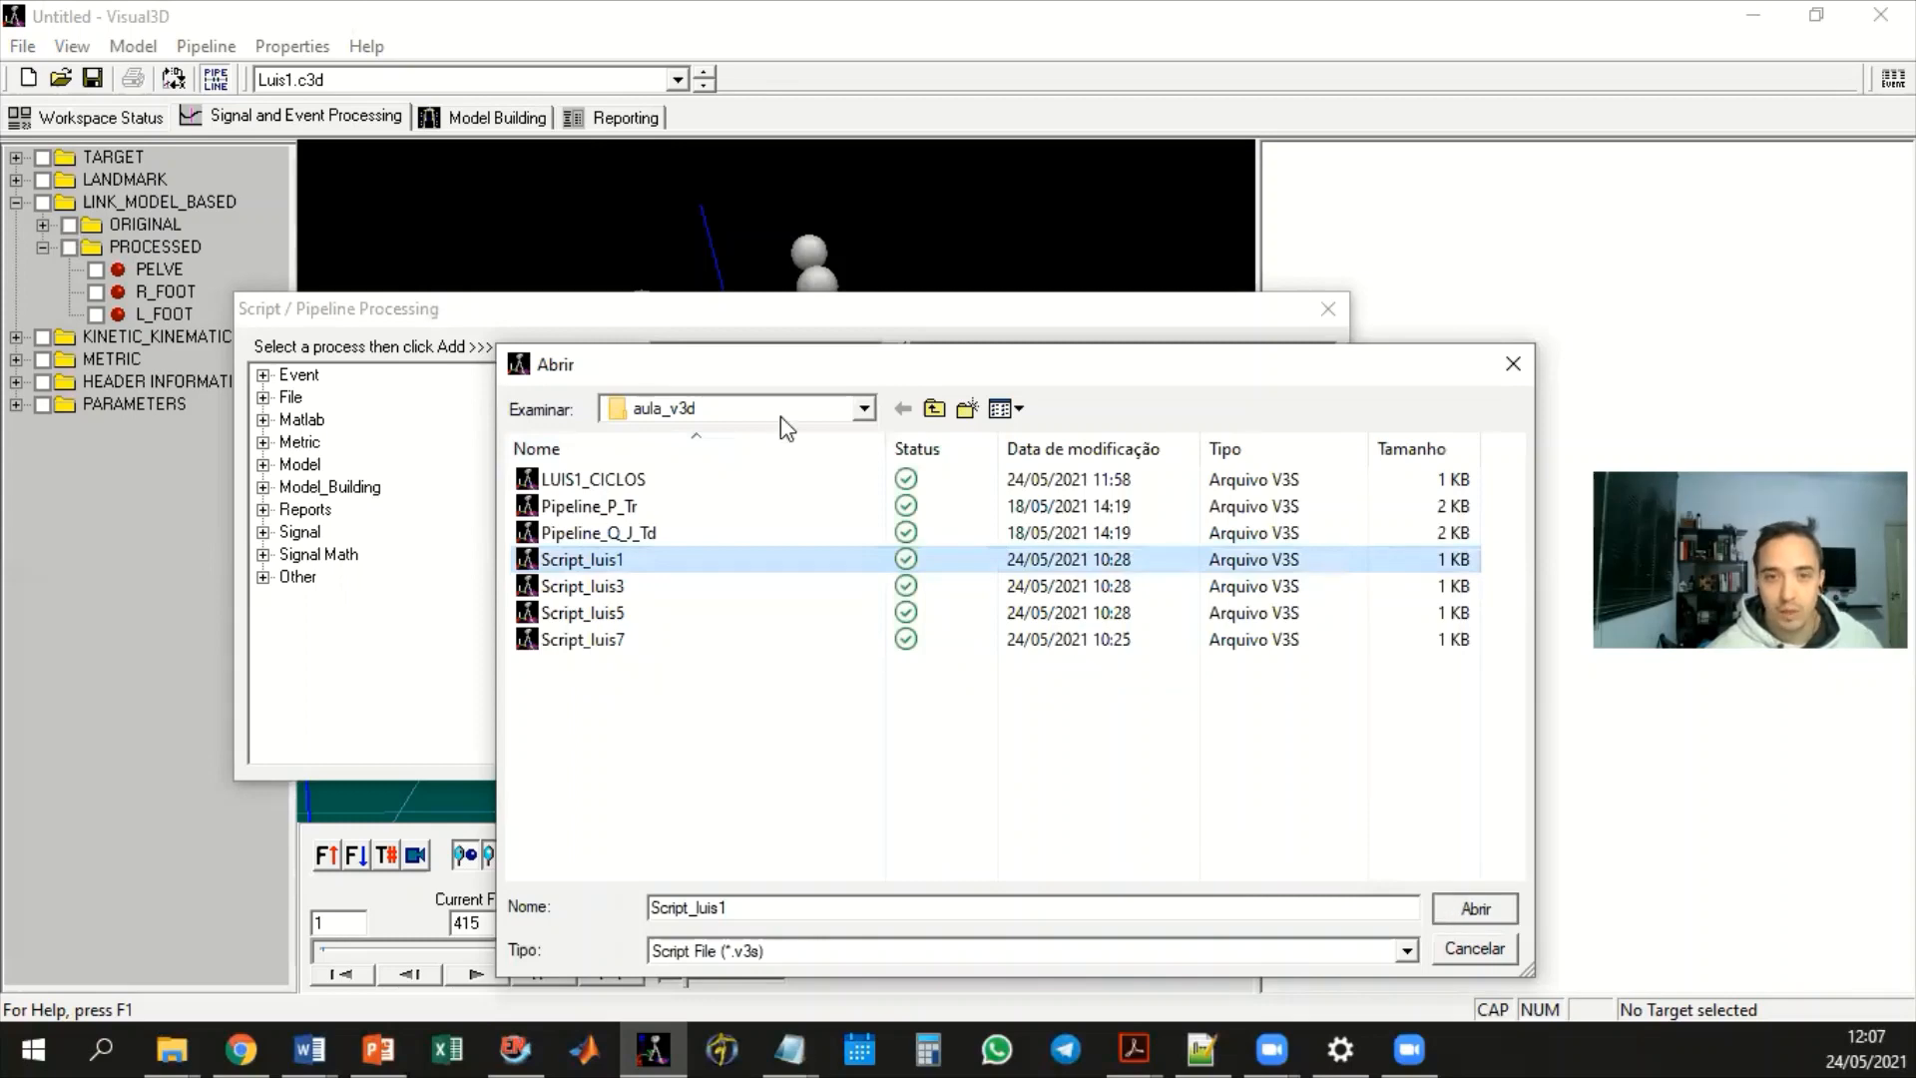
{"action": "key", "text": "Return"}
Execute the event script on Luis1.c3d and expand the original event labels in the signal tree
{"action": "left_click", "coordinate": [771, 746]}
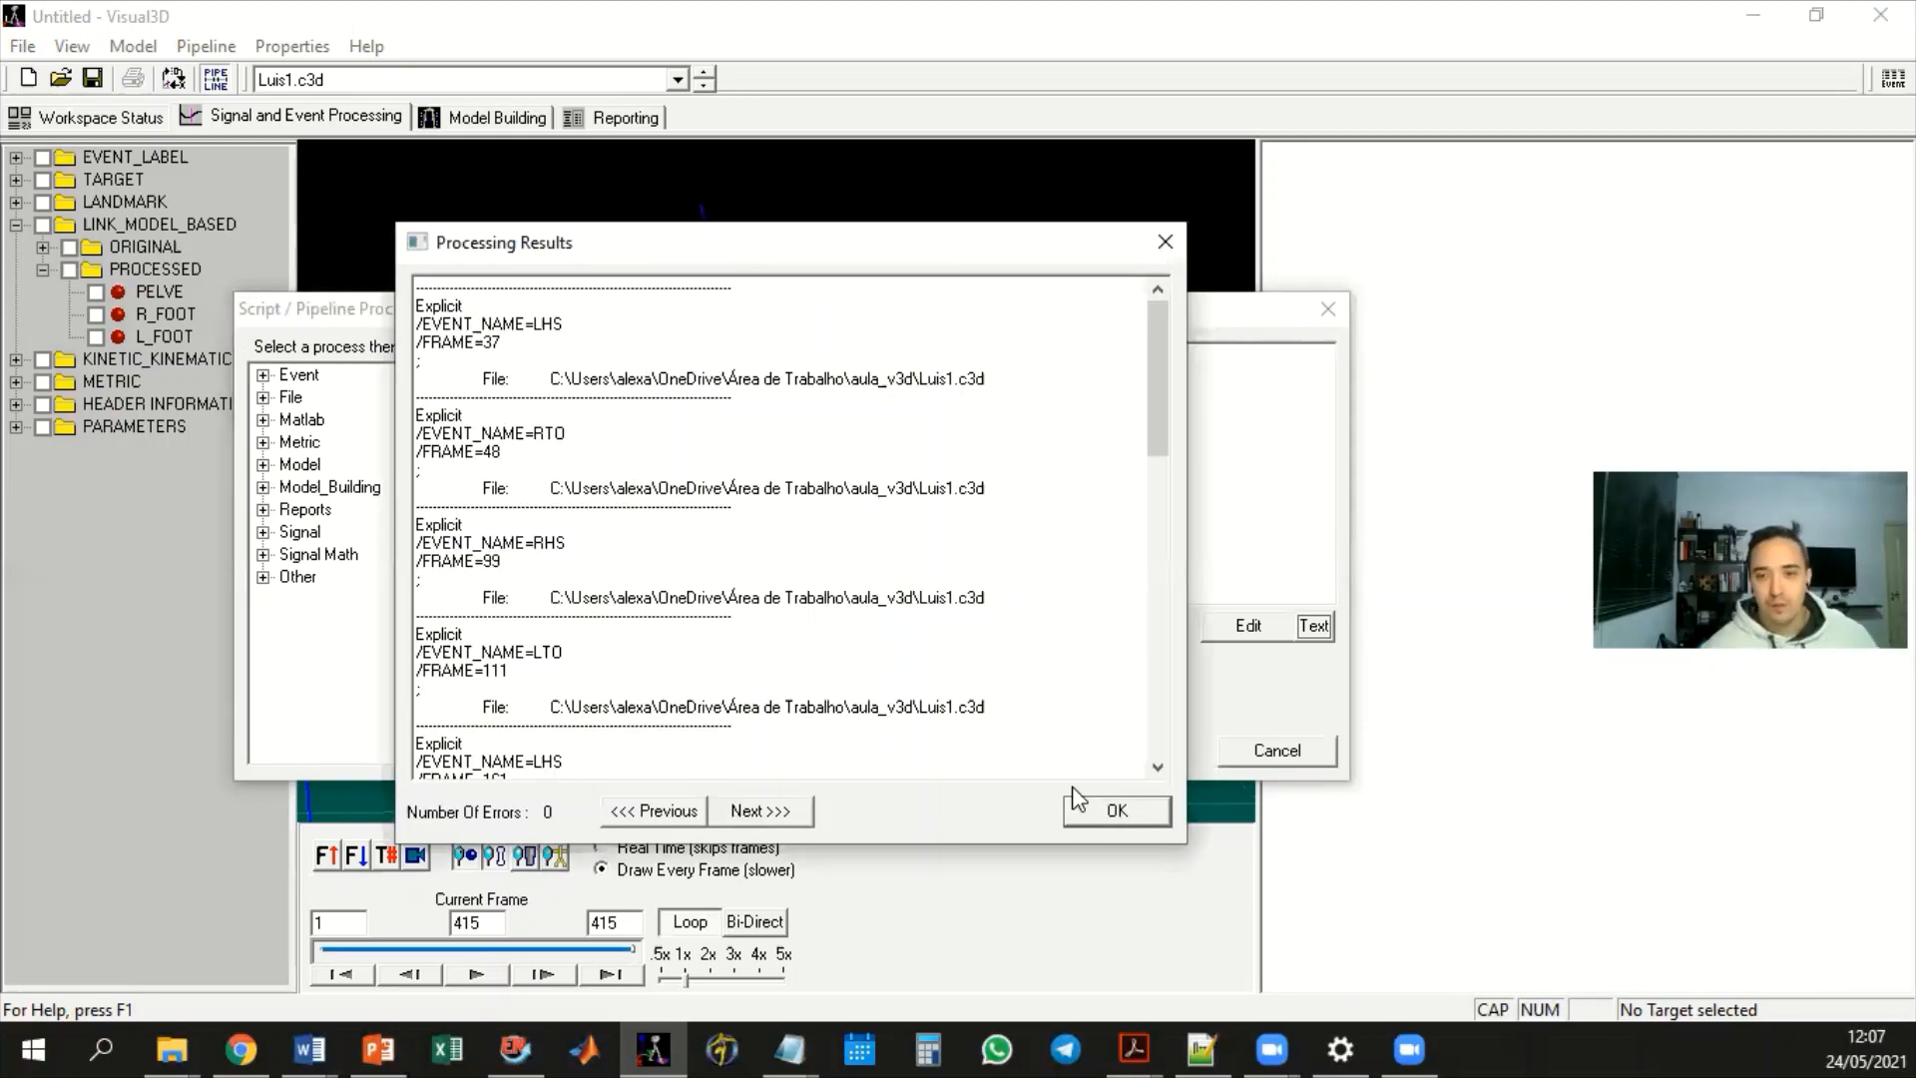
{"action": "left_click", "coordinate": [1108, 811]}
{"action": "left_click", "coordinate": [1275, 757]}
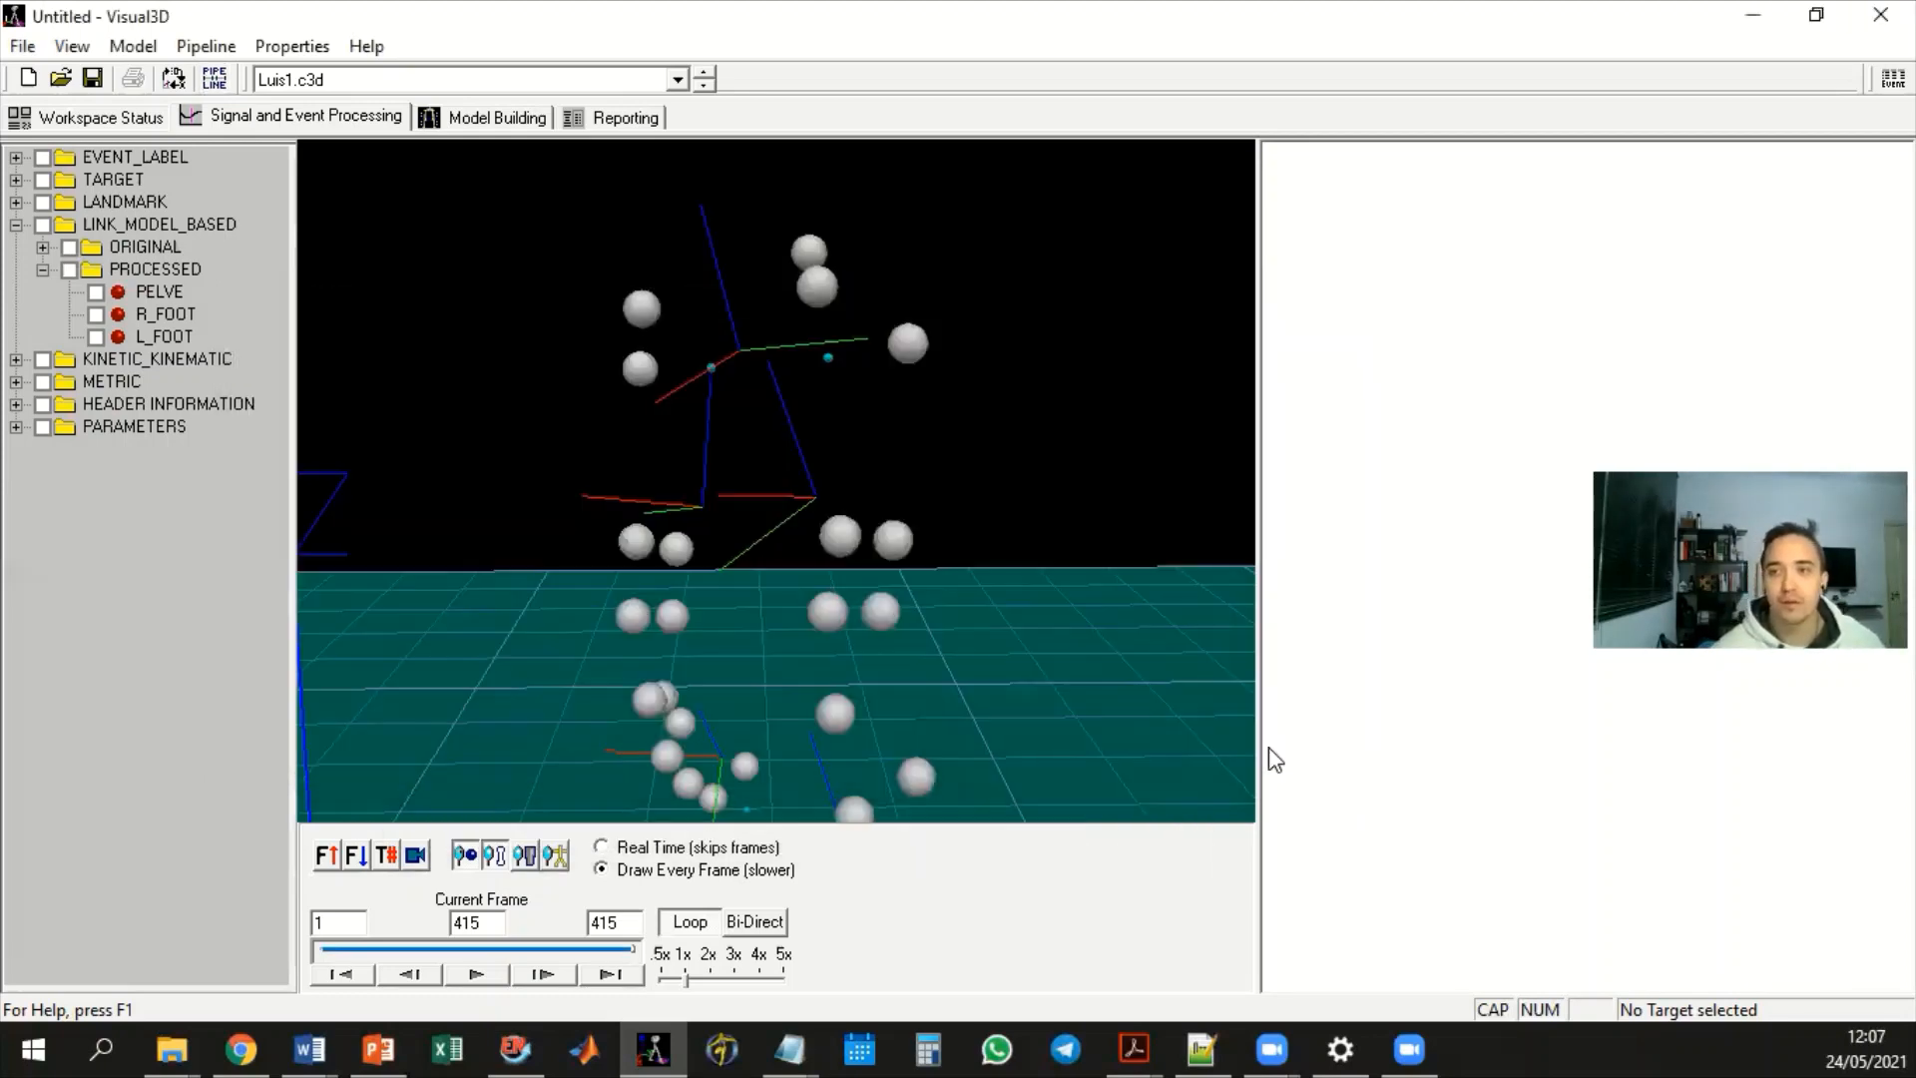
{"action": "left_click", "coordinate": [16, 158]}
{"action": "left_click", "coordinate": [43, 180]}
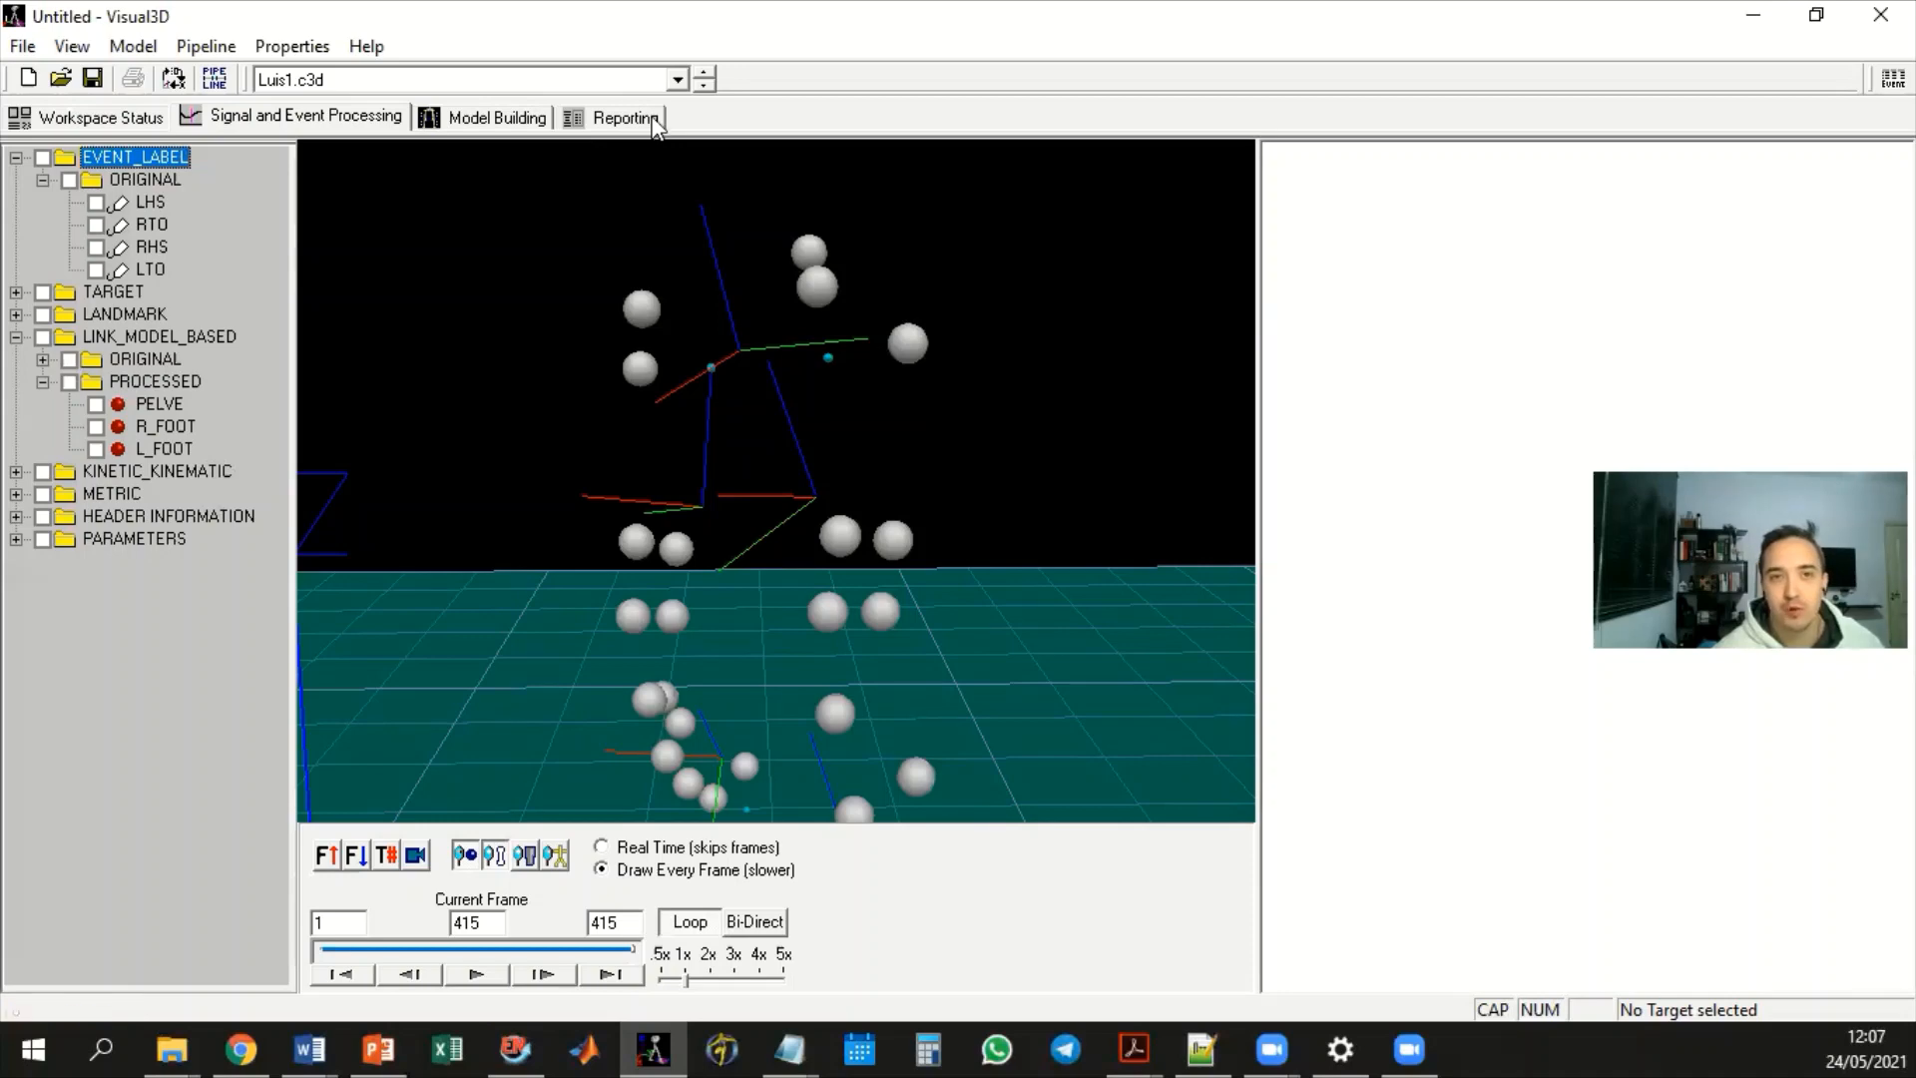
{"action": "left_click", "coordinate": [682, 82]}
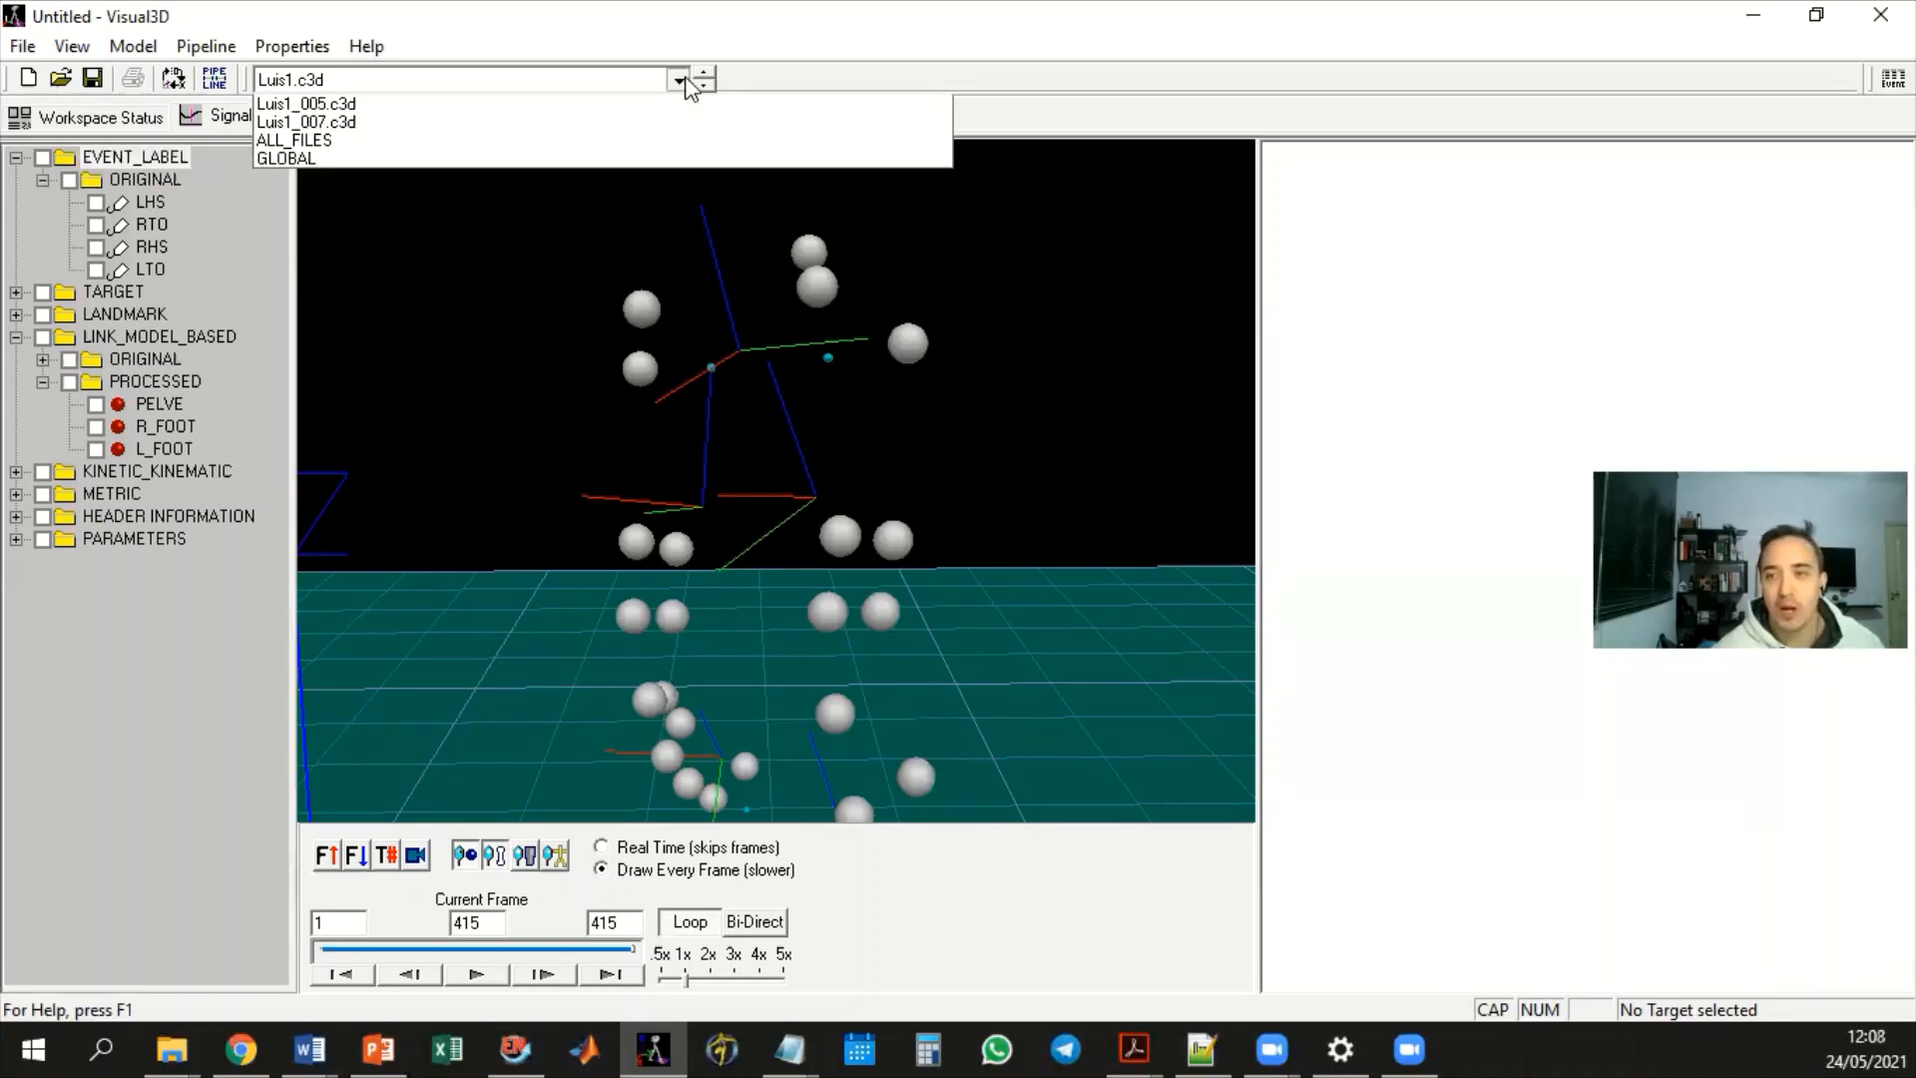
{"action": "left_click", "coordinate": [728, 55]}
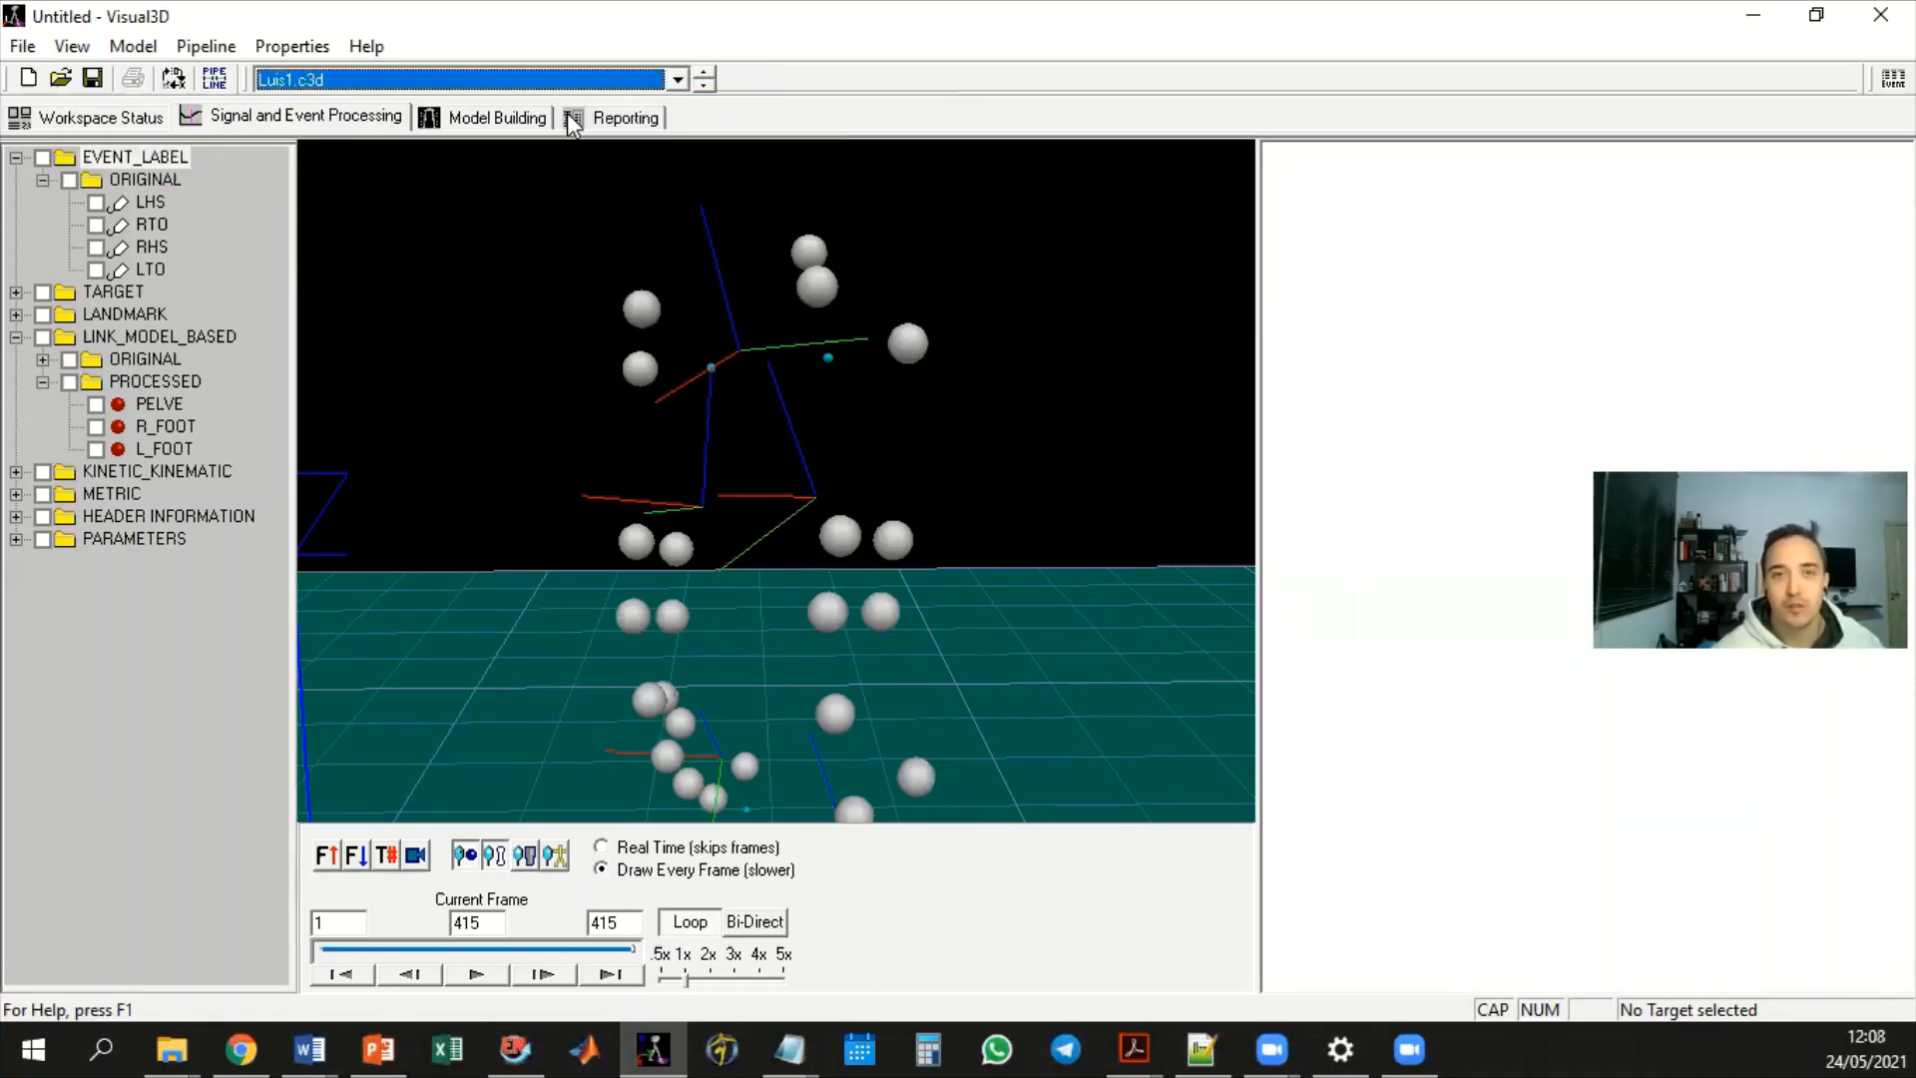
Open the report template Report_P_Tr.rgt from the LBA_Avaliação_Marcha folder for the pelvis and foot angle graphs
{"action": "left_click", "coordinate": [619, 117]}
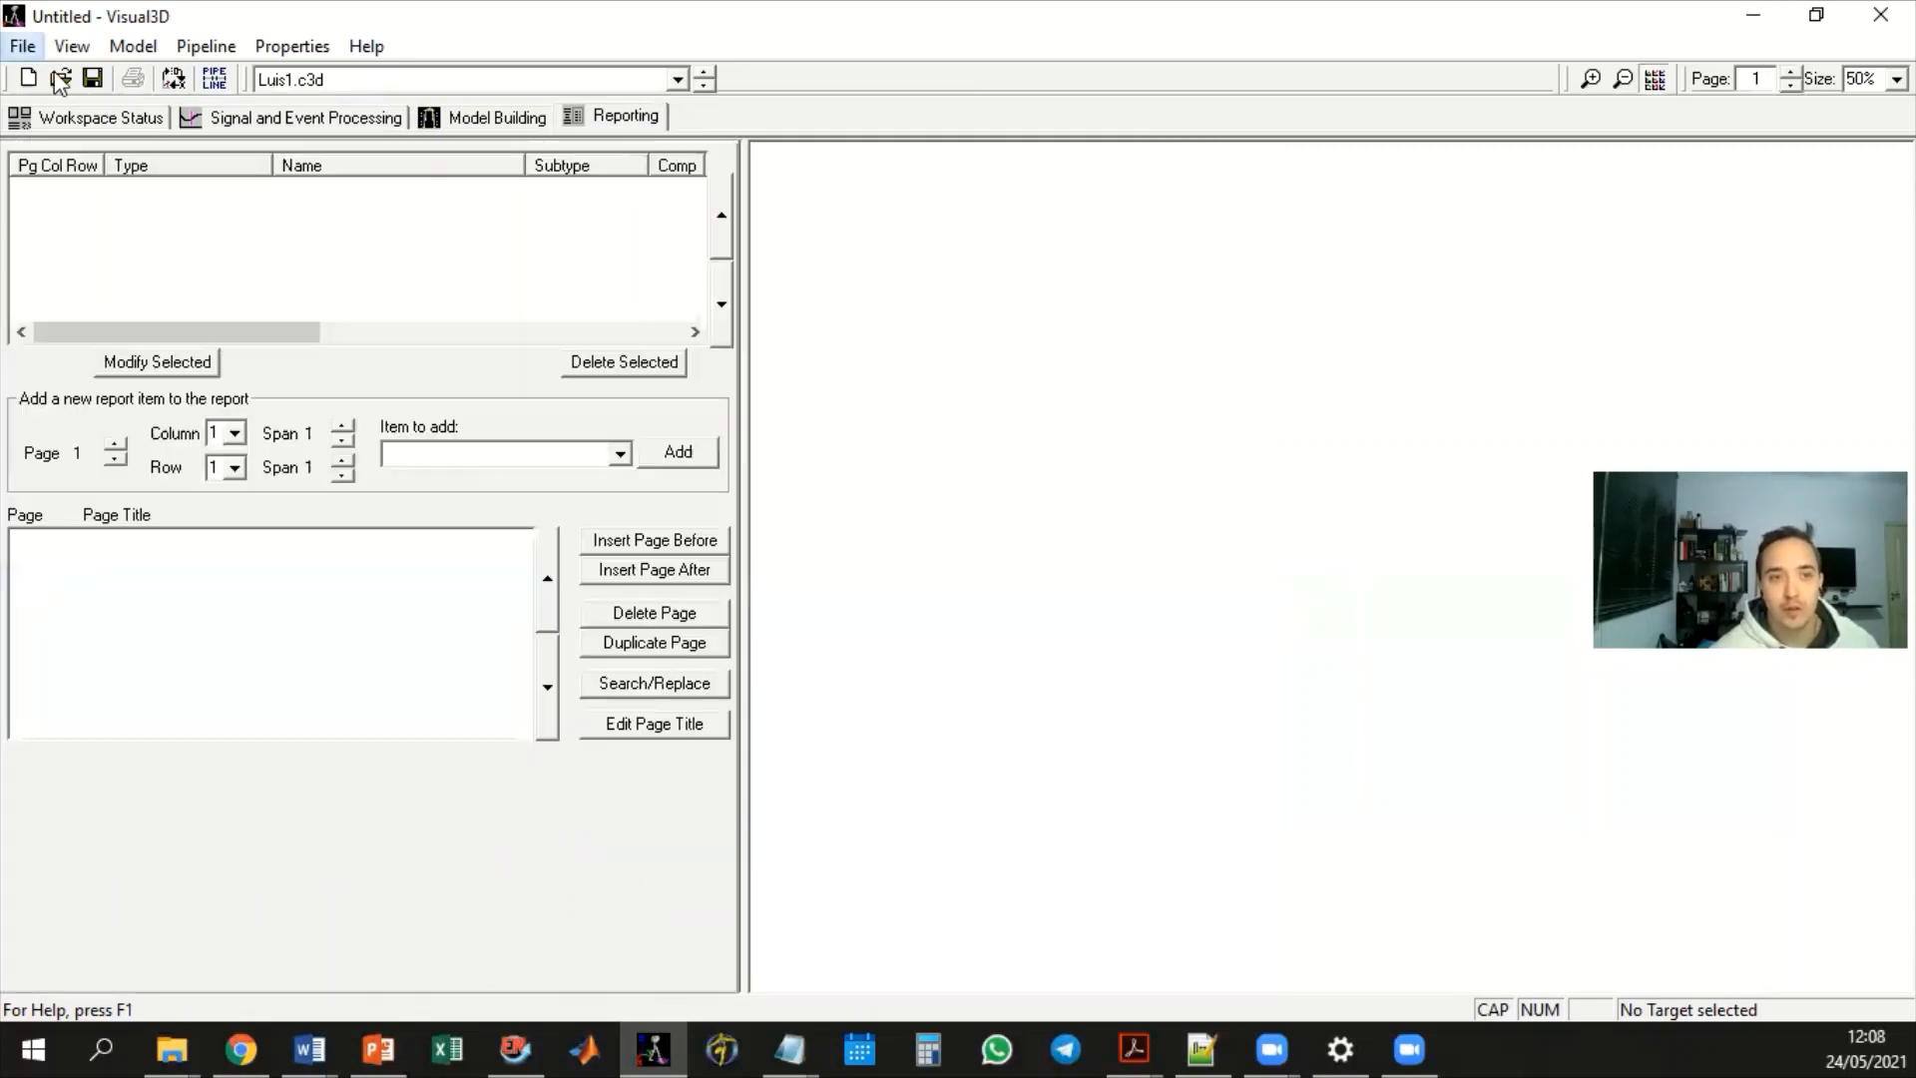
{"action": "key", "text": "alt+f"}
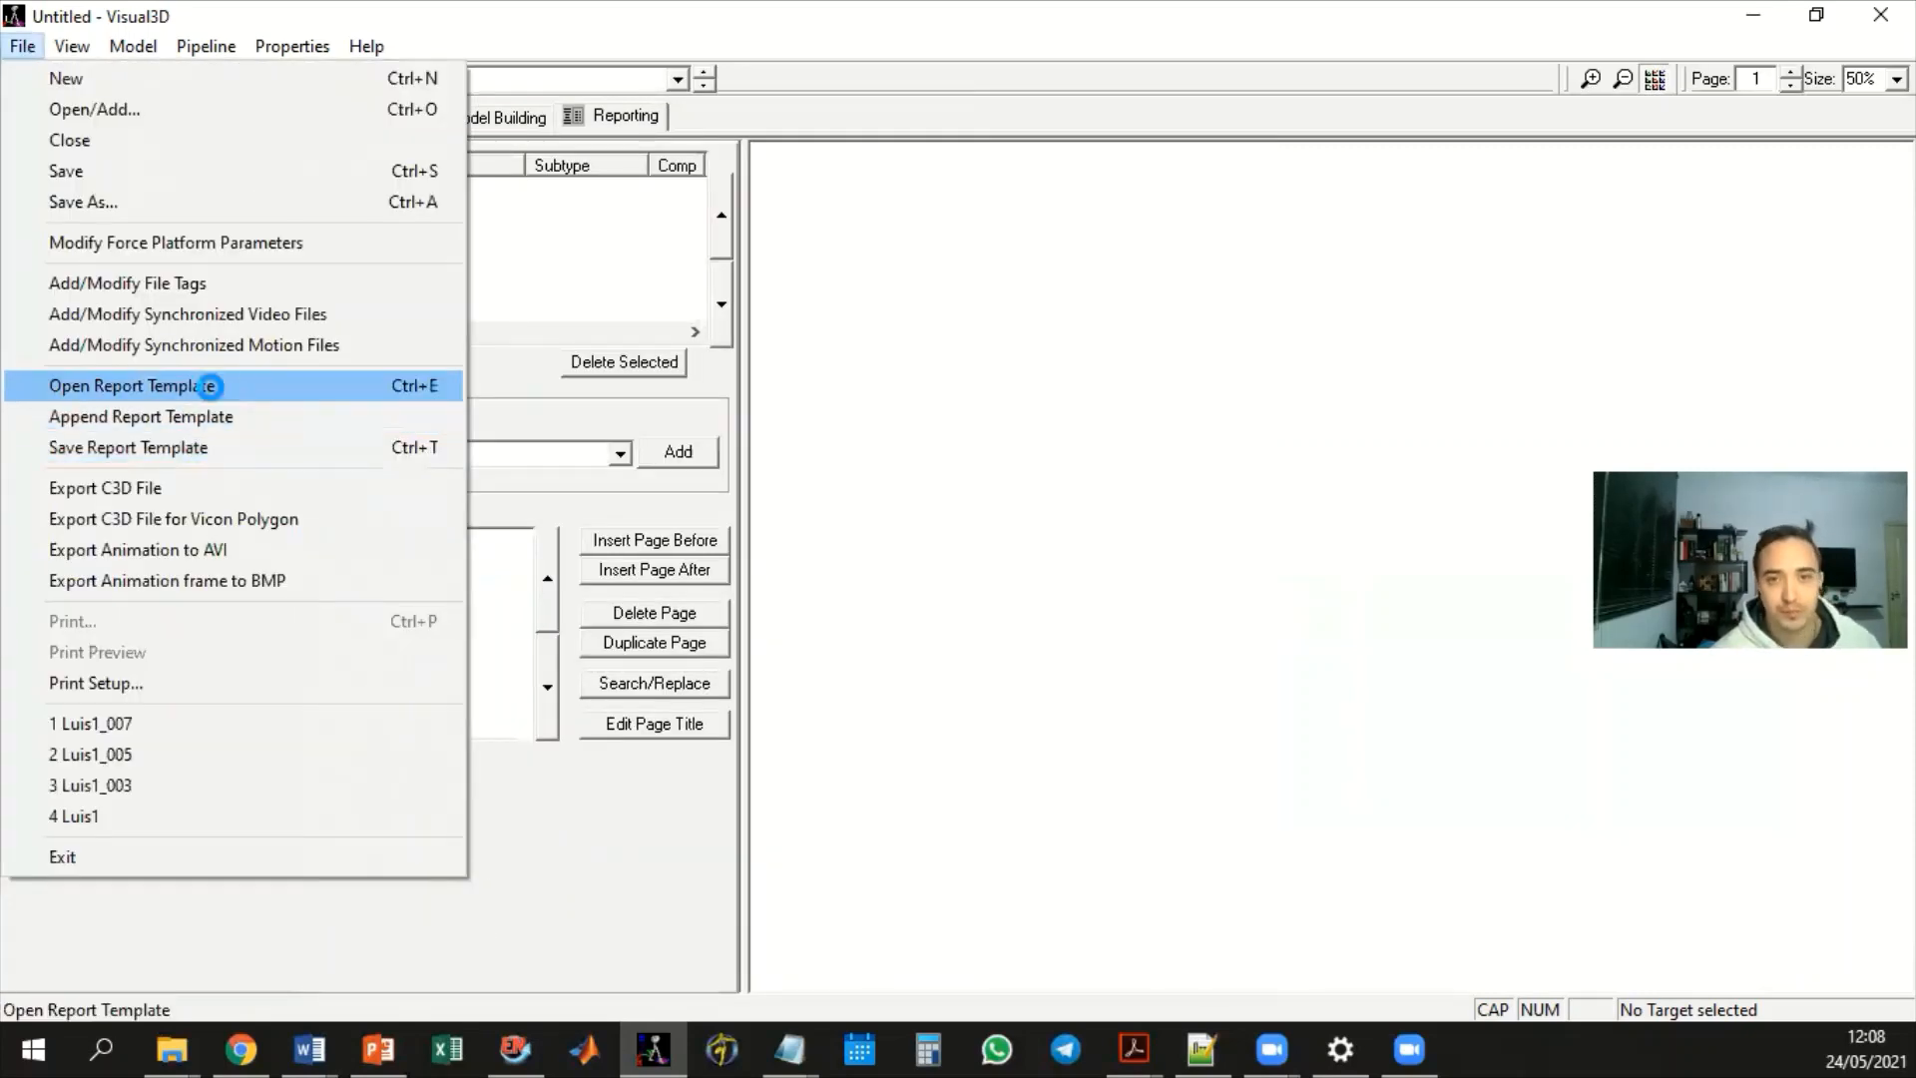
{"action": "left_click", "coordinate": [1084, 617]}
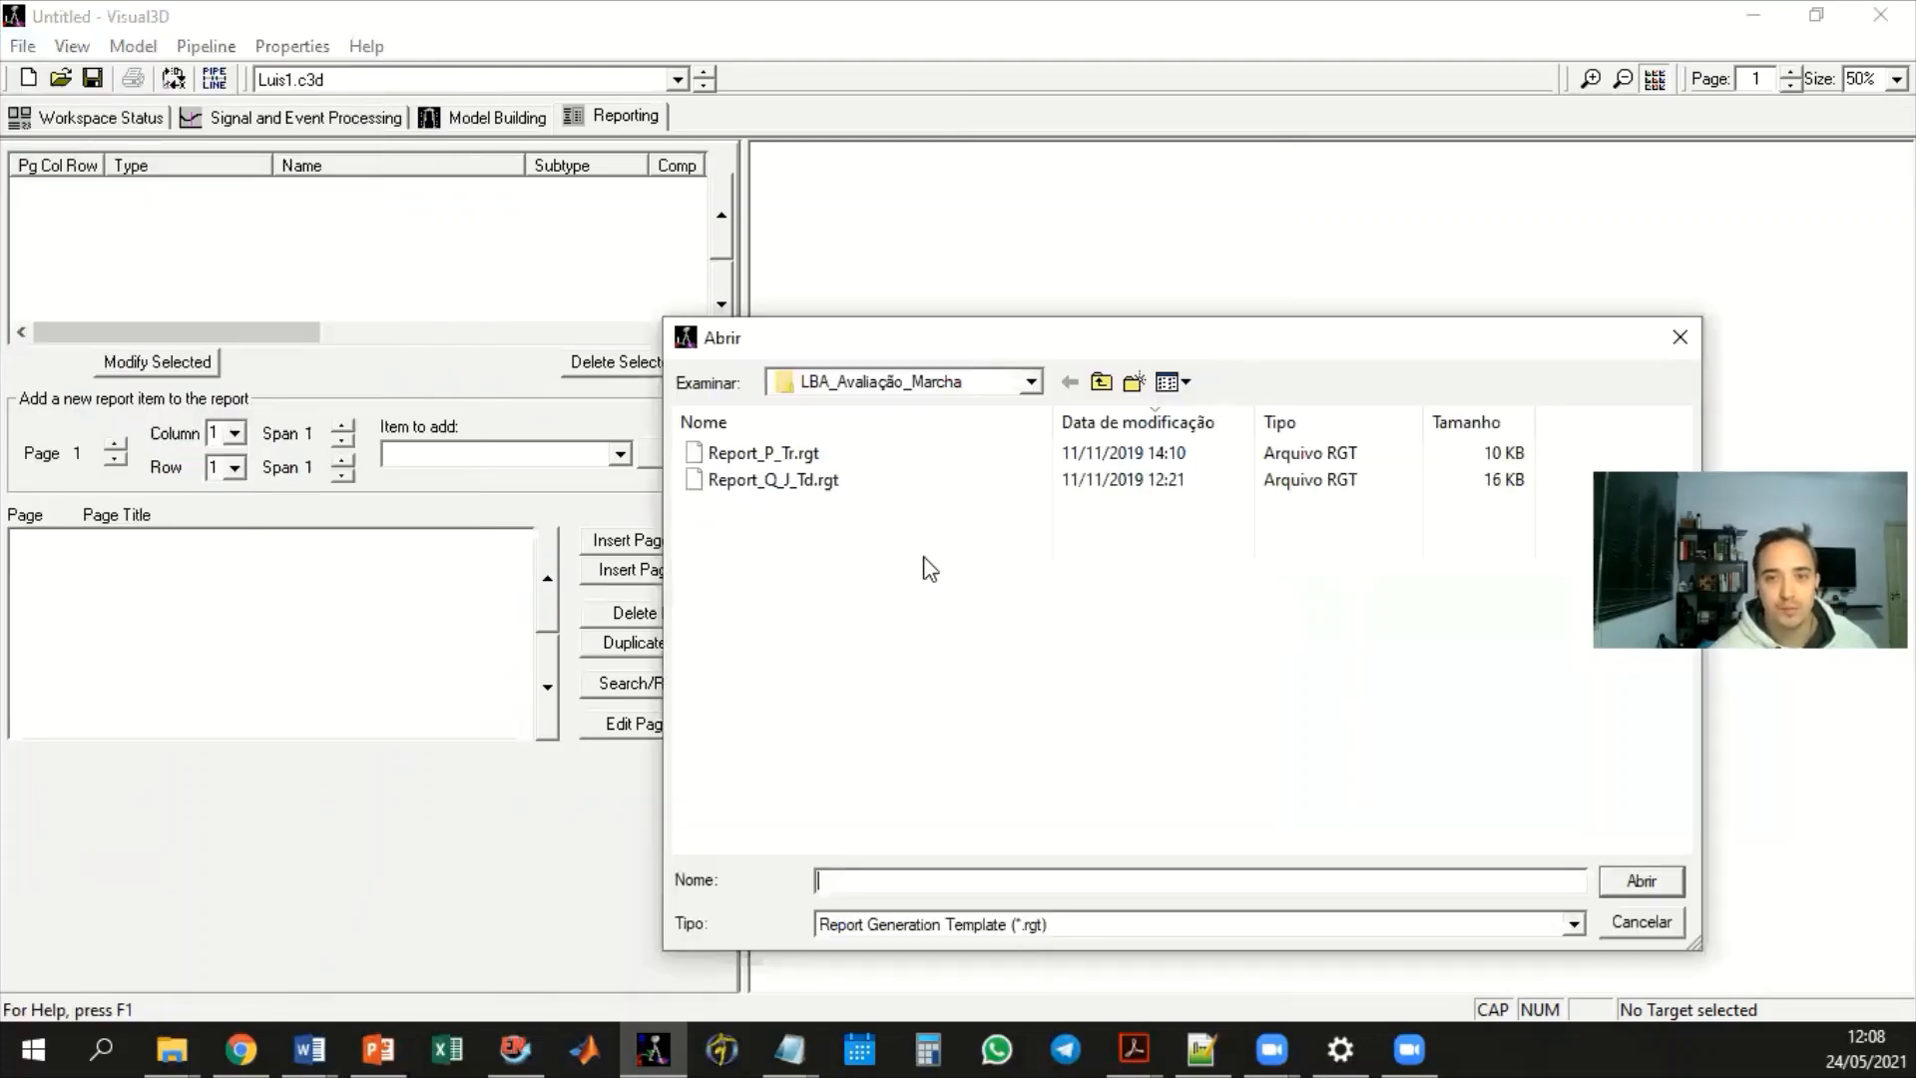
{"action": "left_click", "coordinate": [1640, 884]}
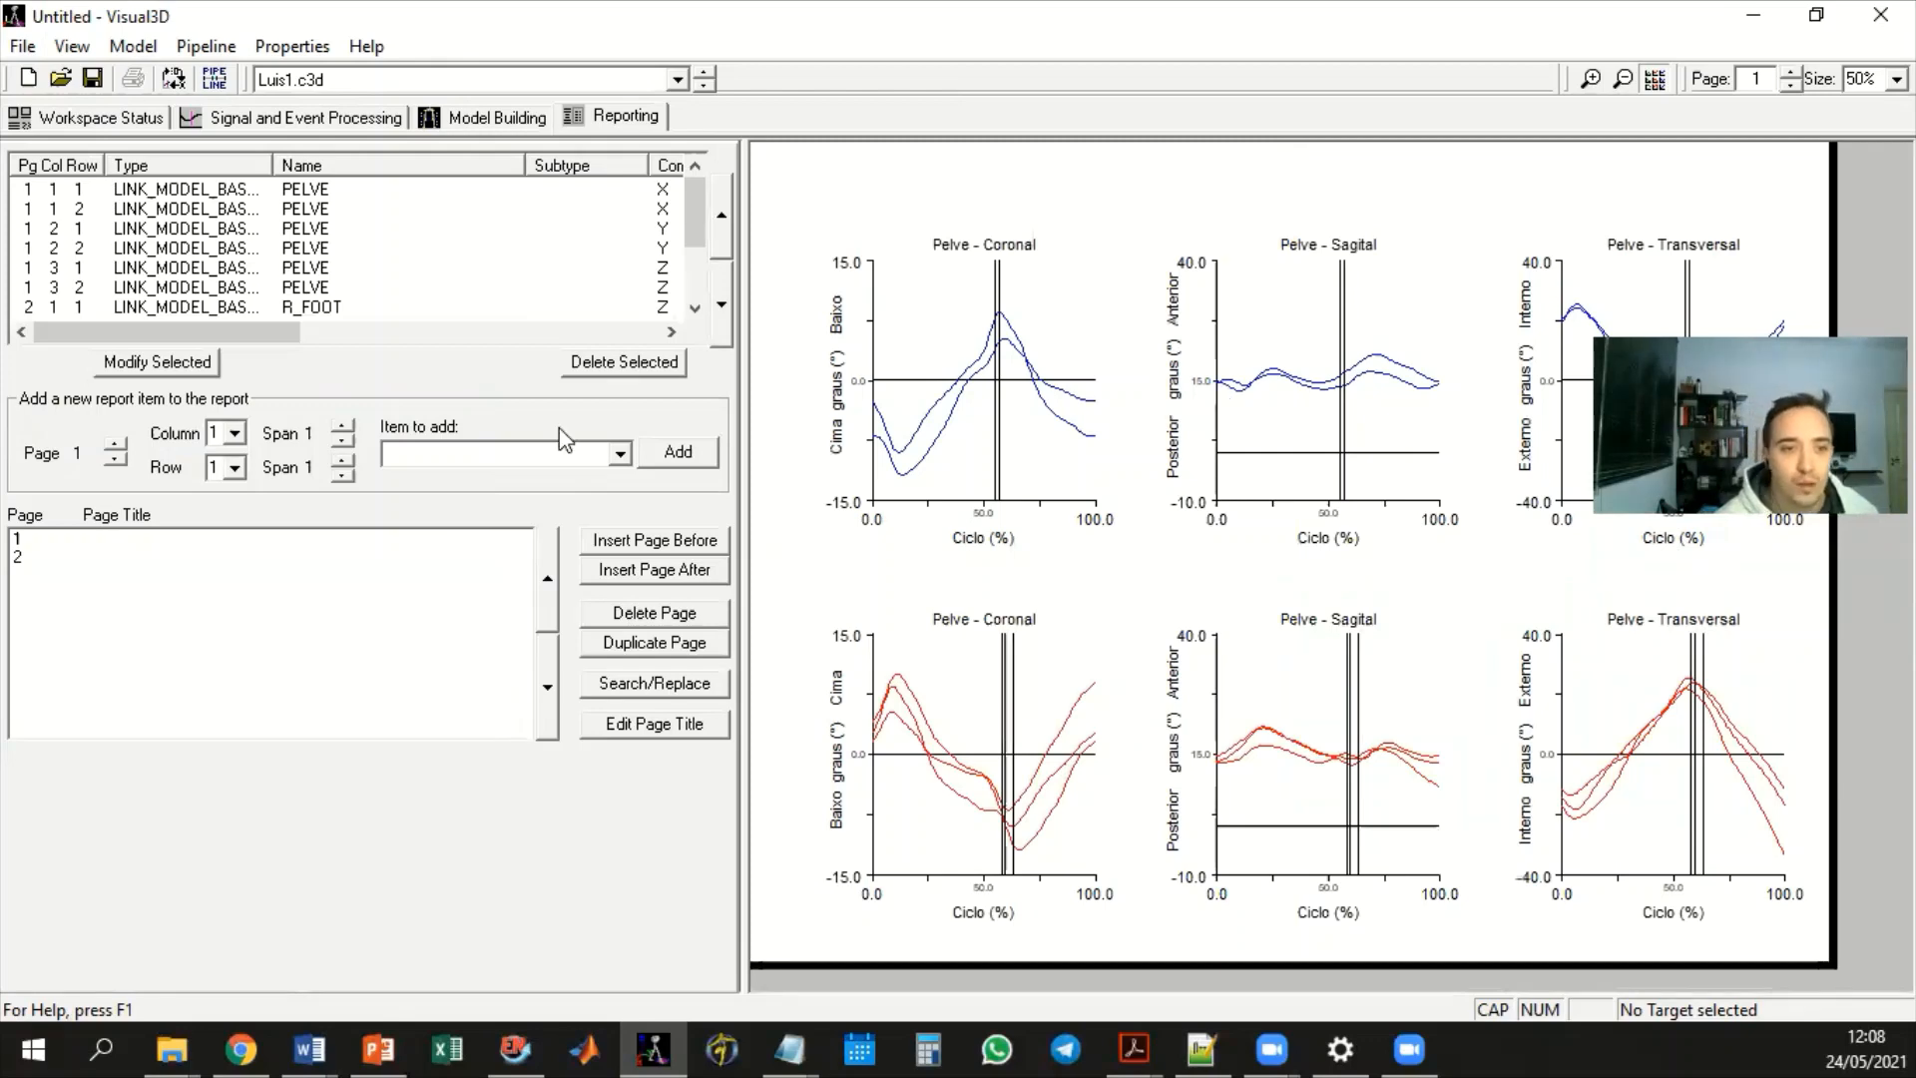
Review the foot rotation graphs on report page 2 and return to the pelvis graphs on page 1
{"action": "left_click", "coordinate": [36, 556]}
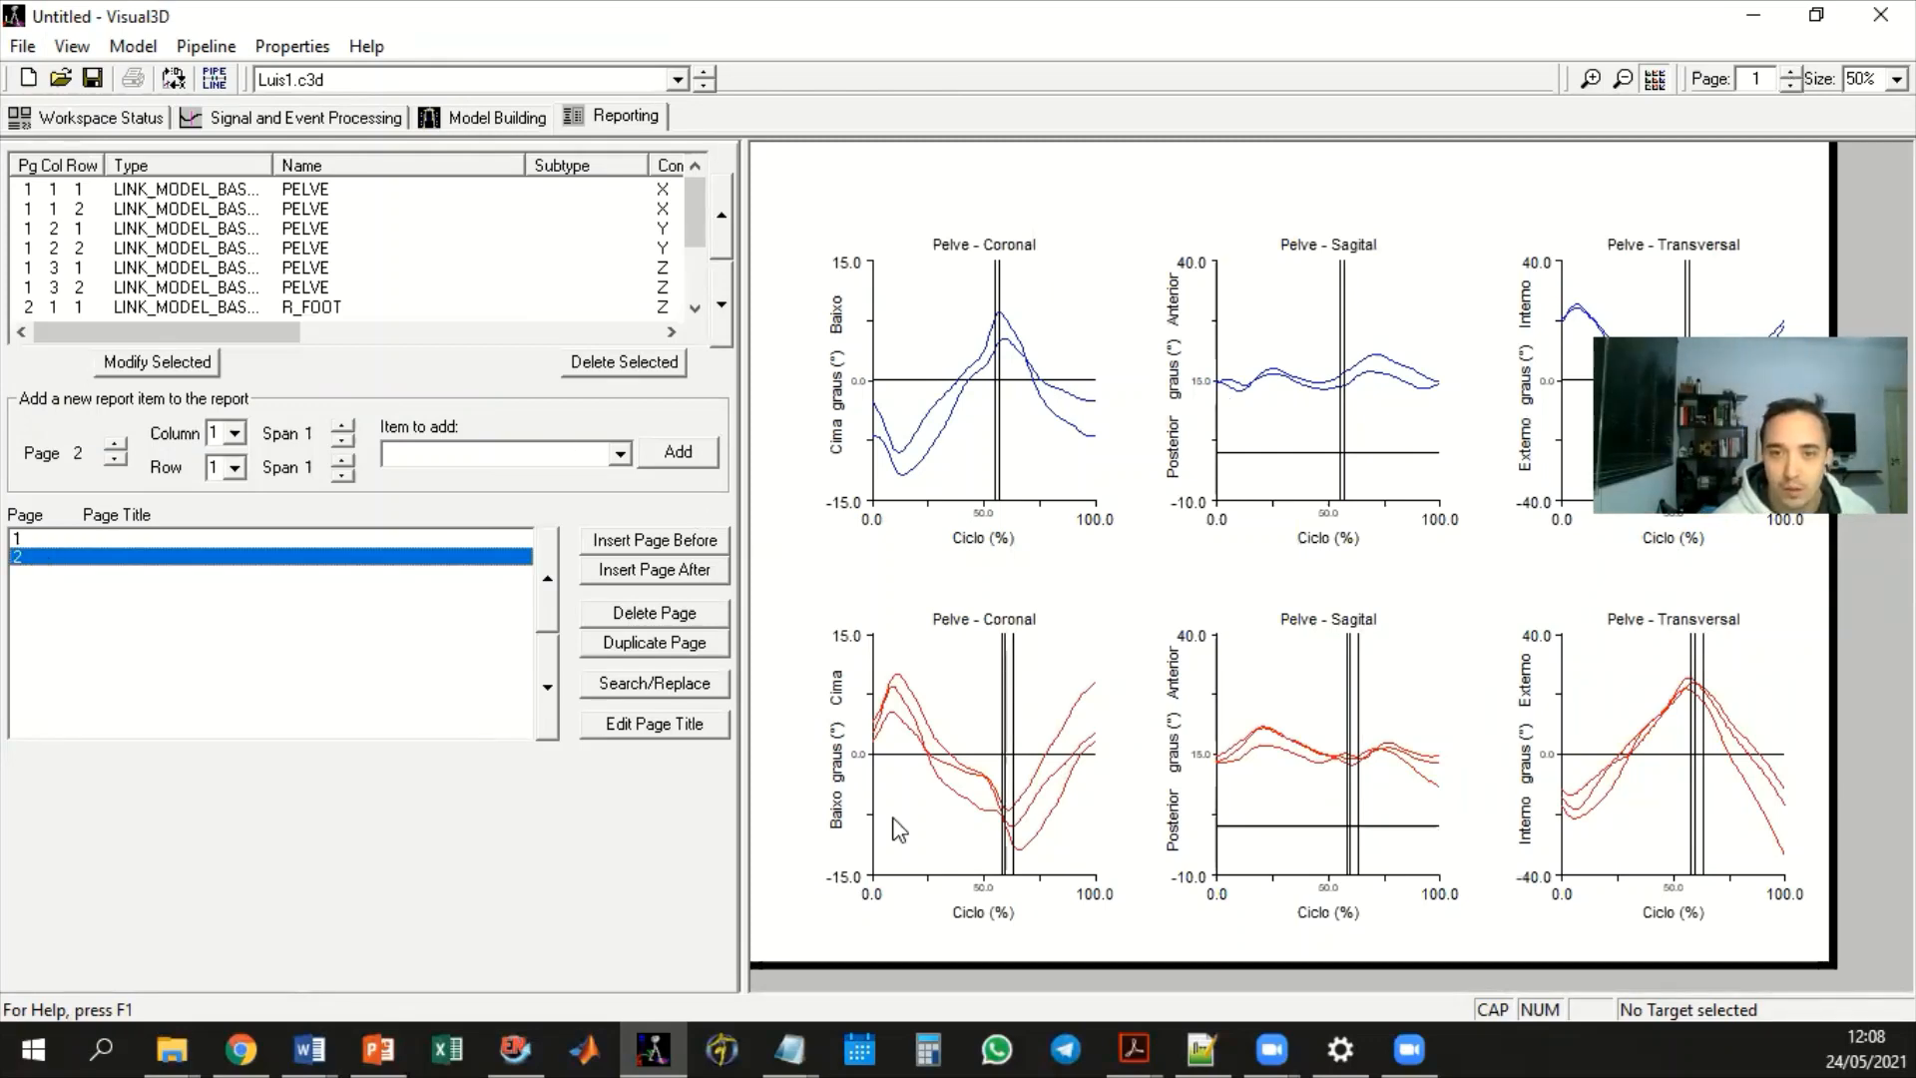
{"action": "scroll", "coordinate": [983, 409], "scroll_direction": "down", "scroll_amount": 1}
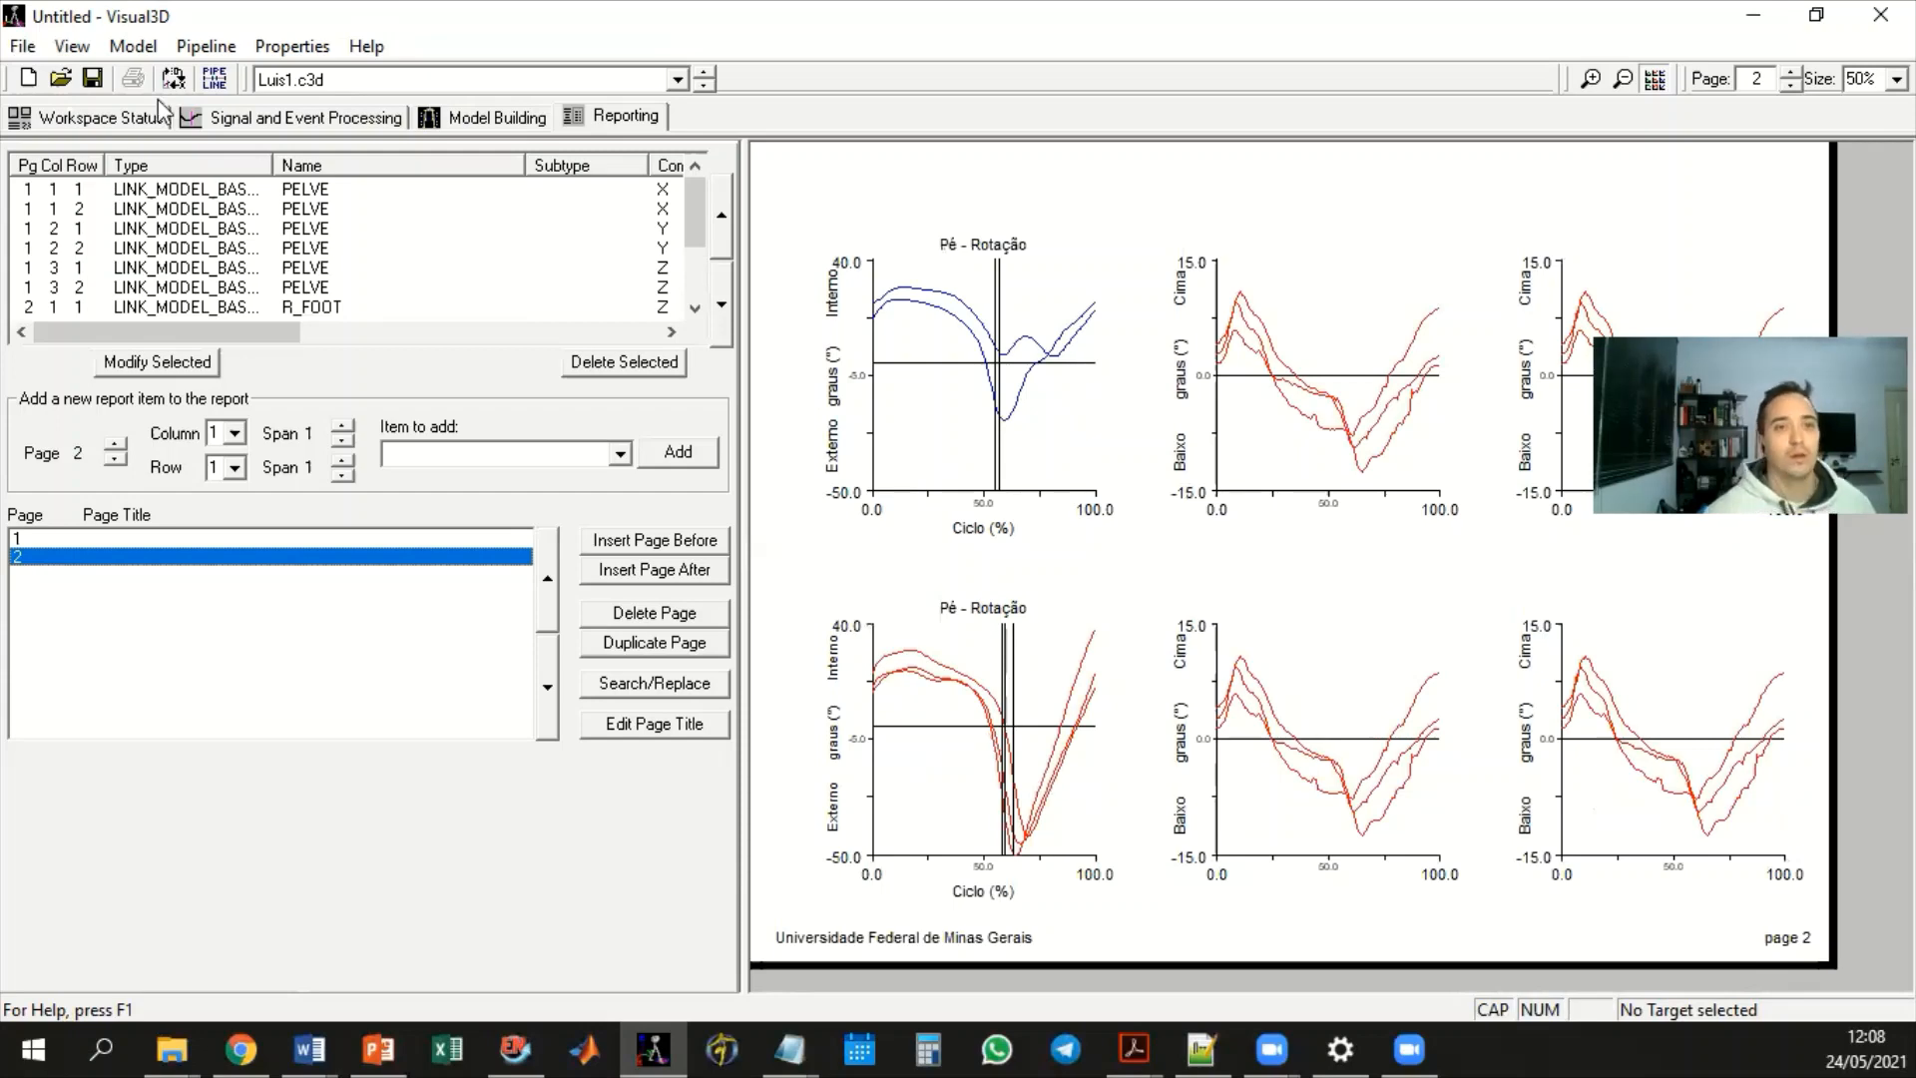
{"action": "left_click", "coordinate": [124, 540]}
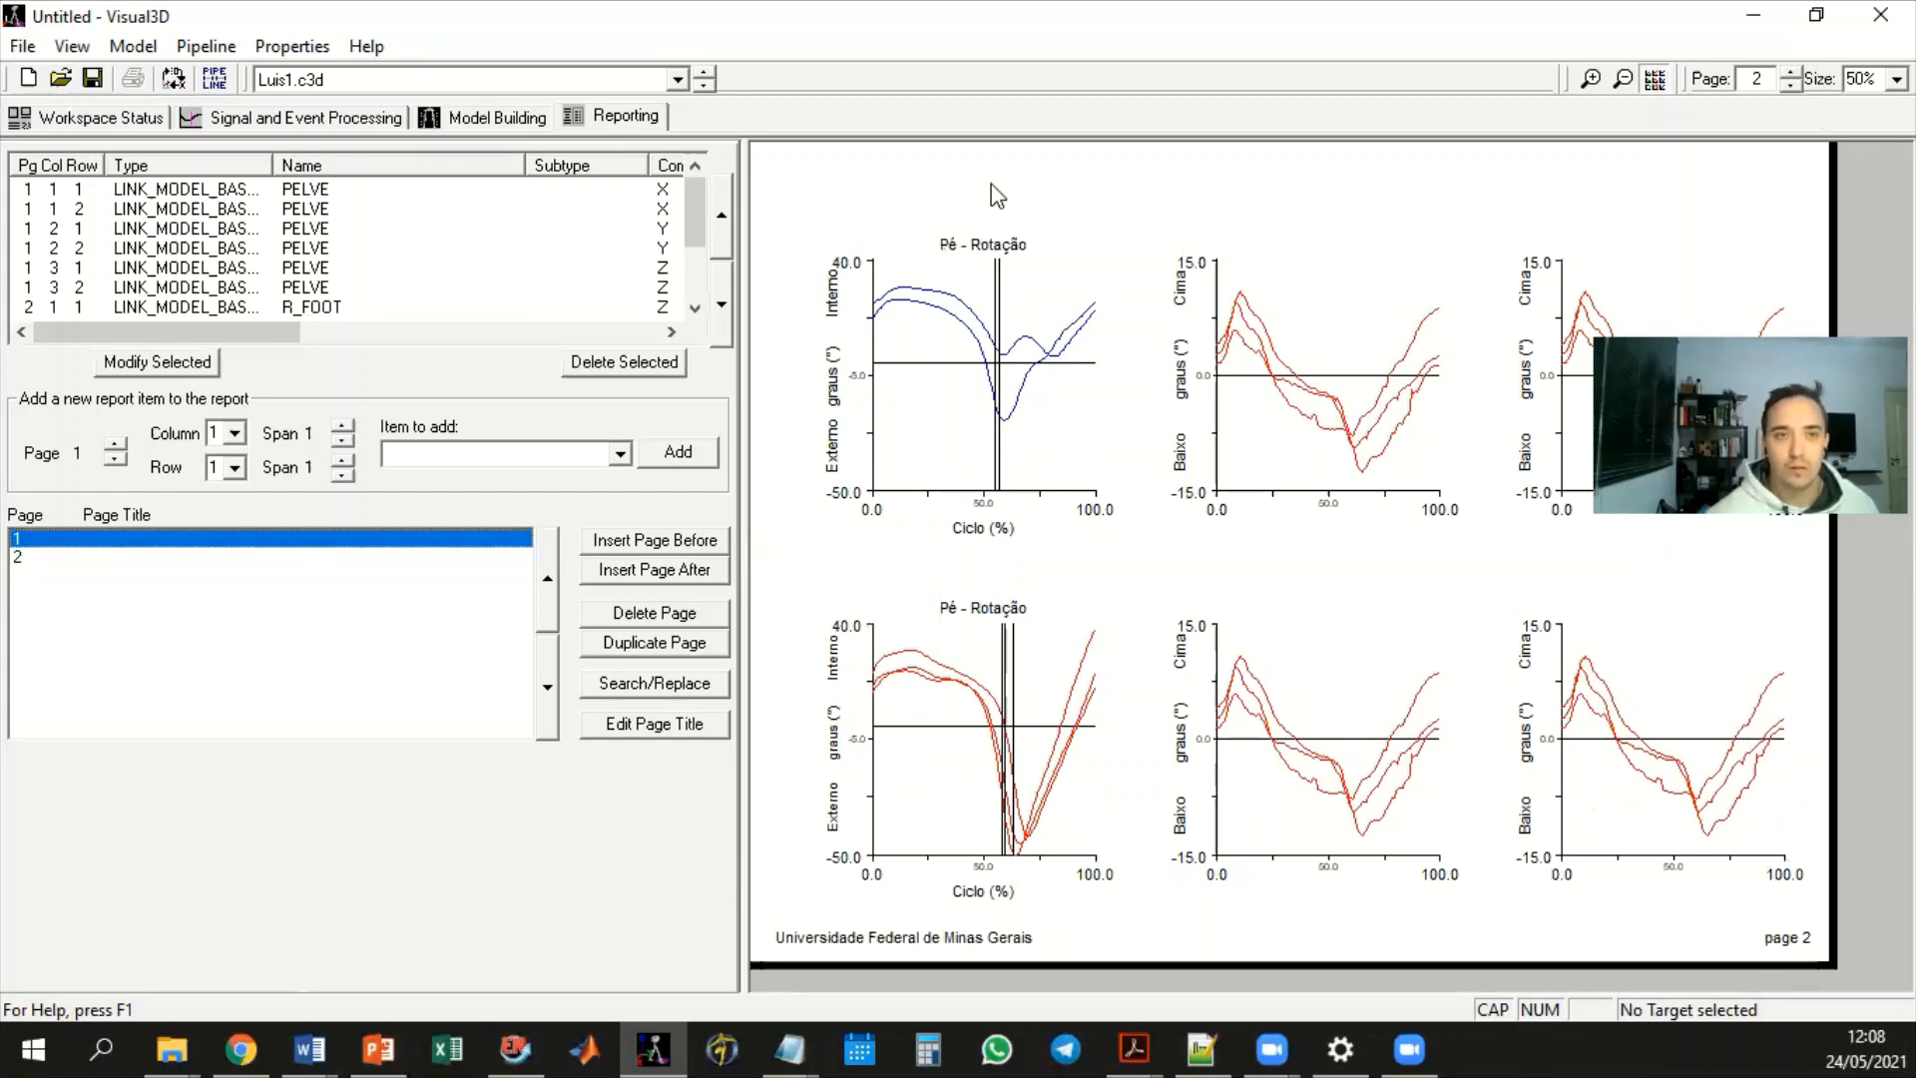
{"action": "left_click", "coordinate": [828, 178]}
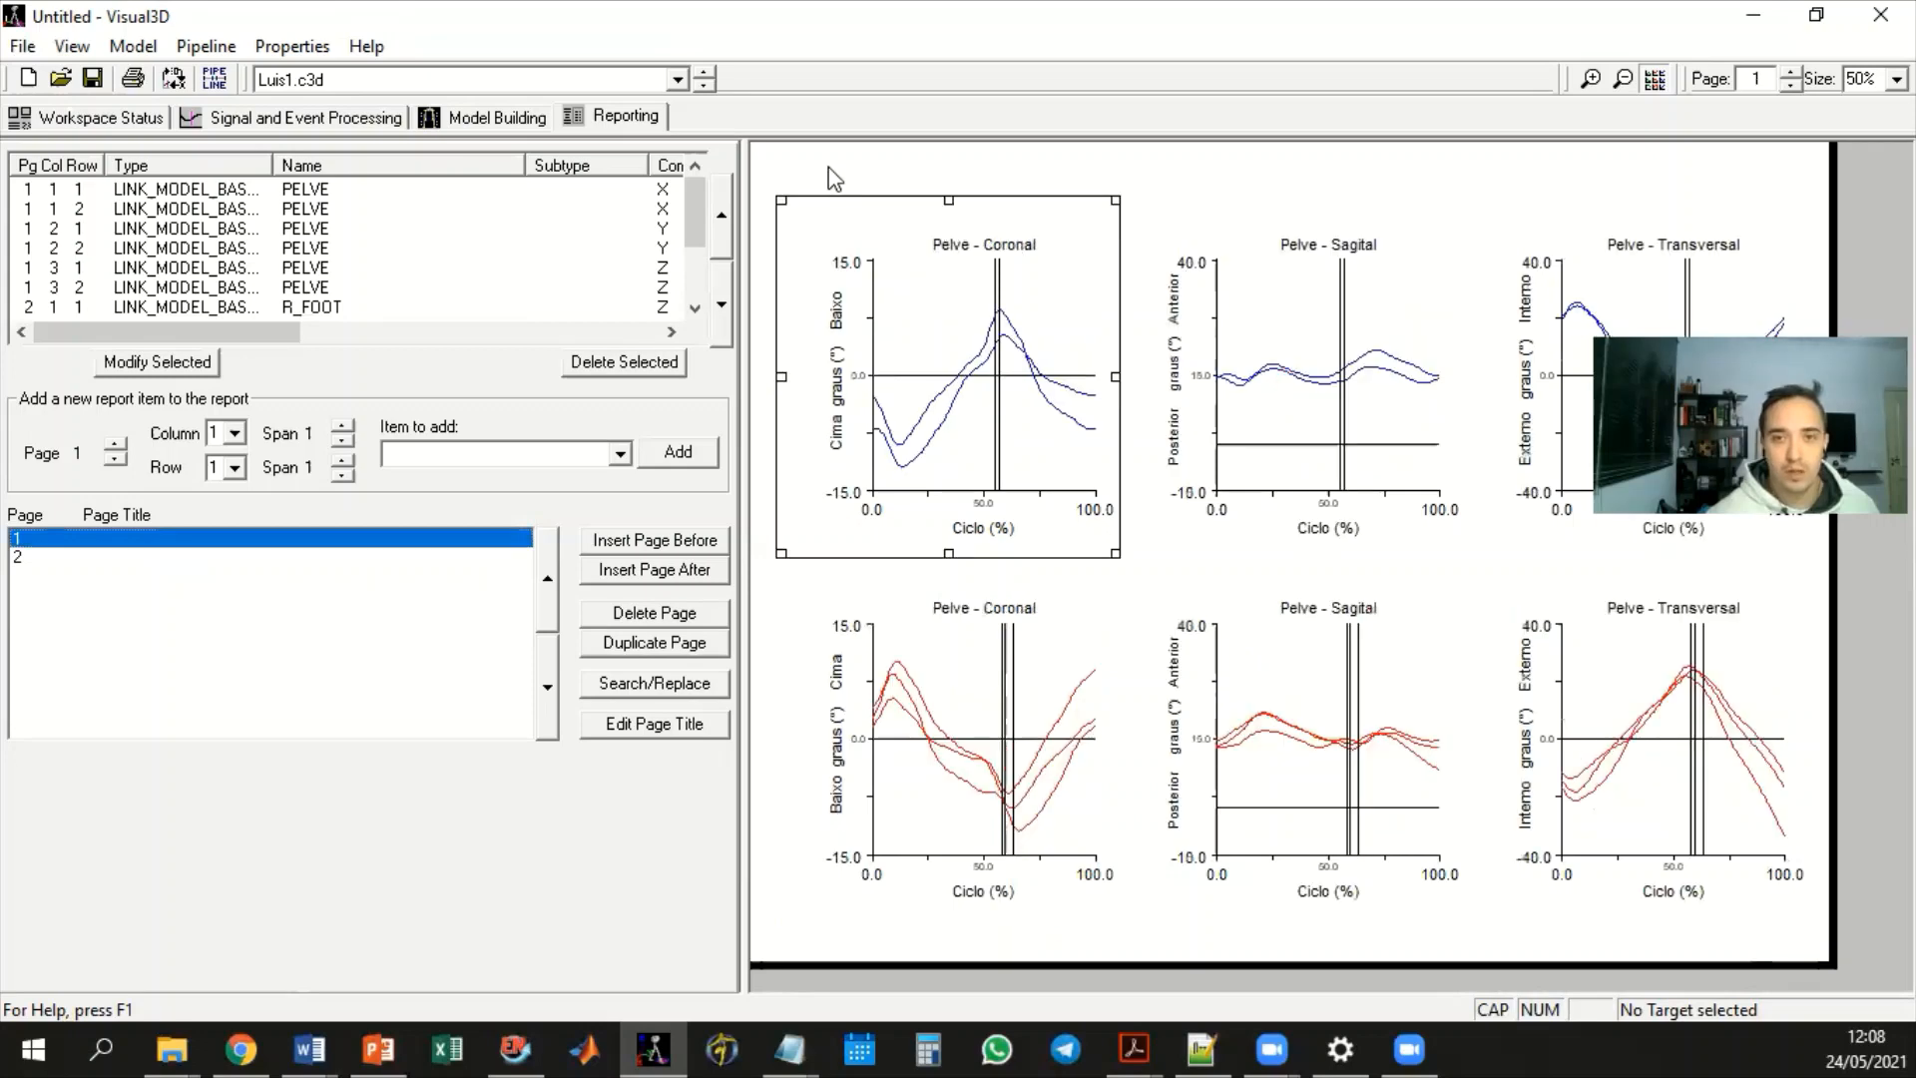
Check the print options for outputting the report to Adobe PDF, cancel without printing, and display report page 2
{"action": "left_click", "coordinate": [133, 79]}
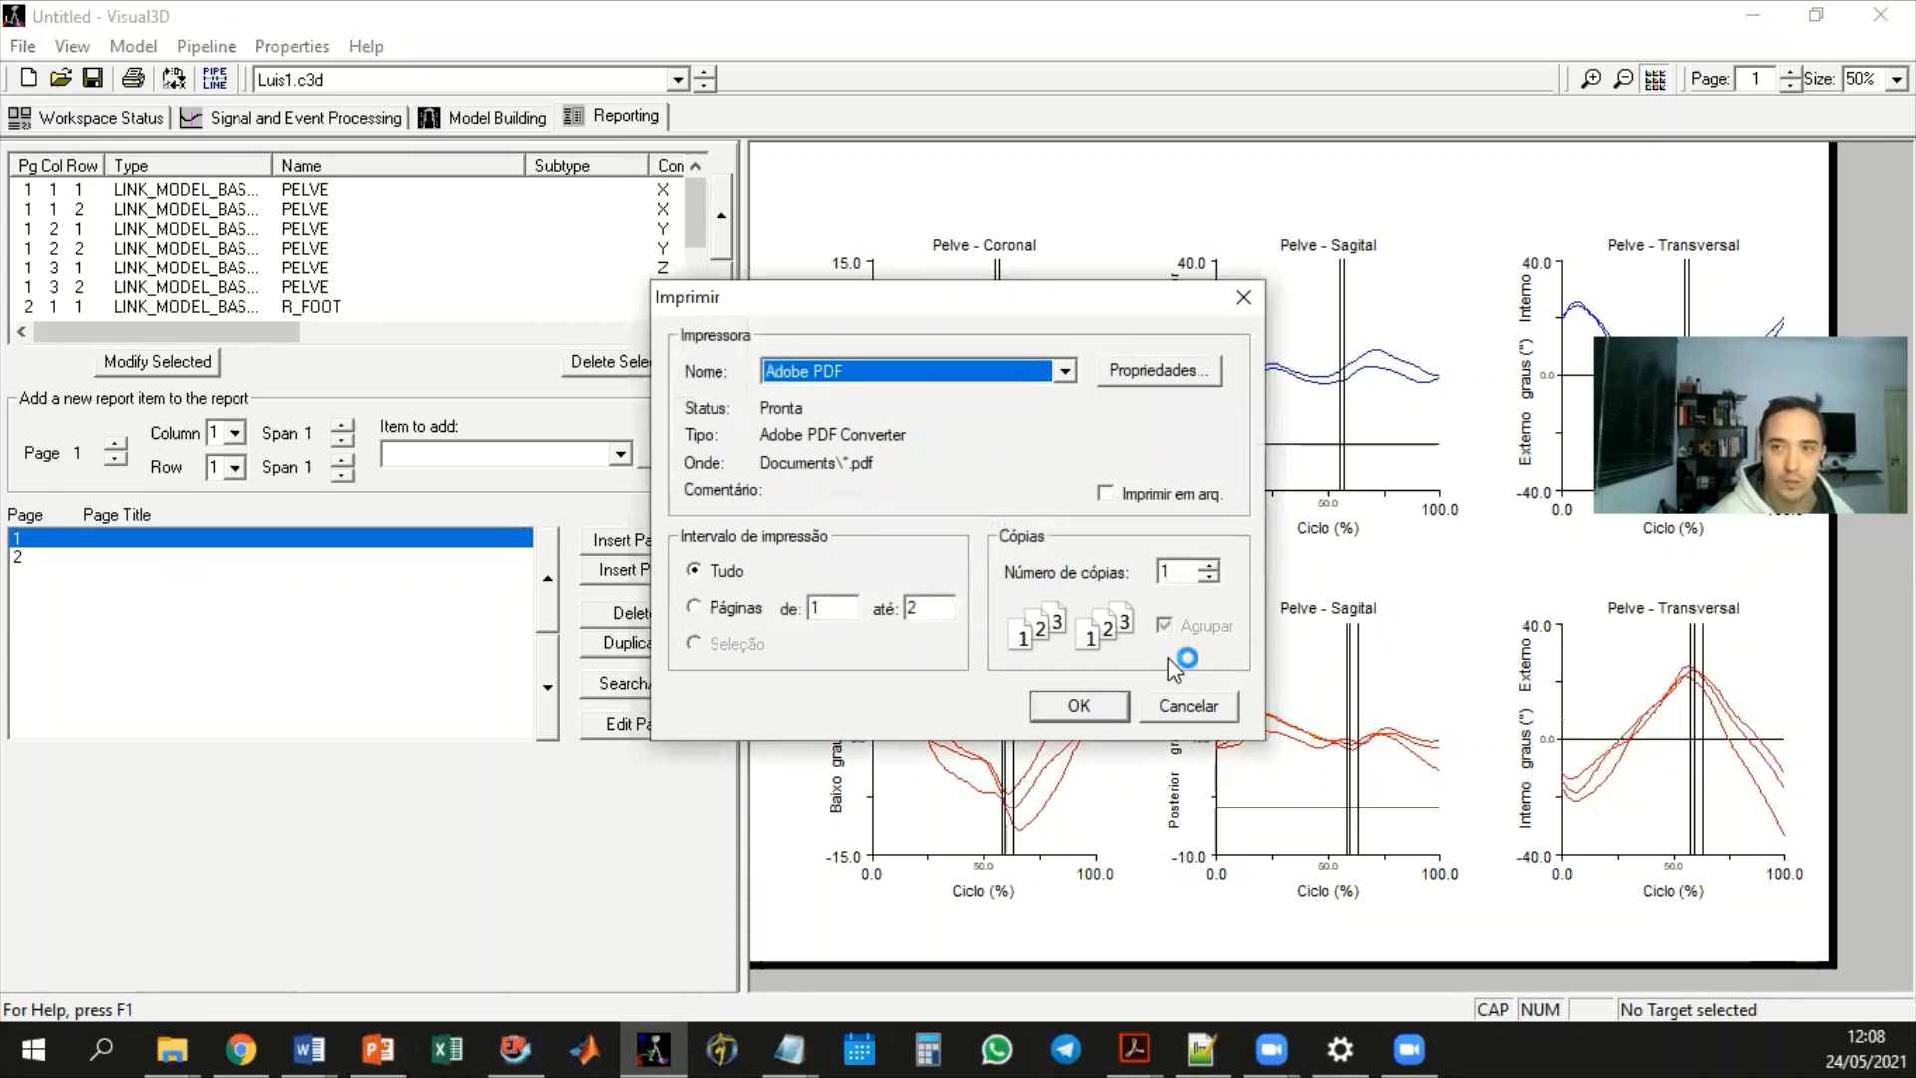
{"action": "left_click", "coordinate": [1187, 705]}
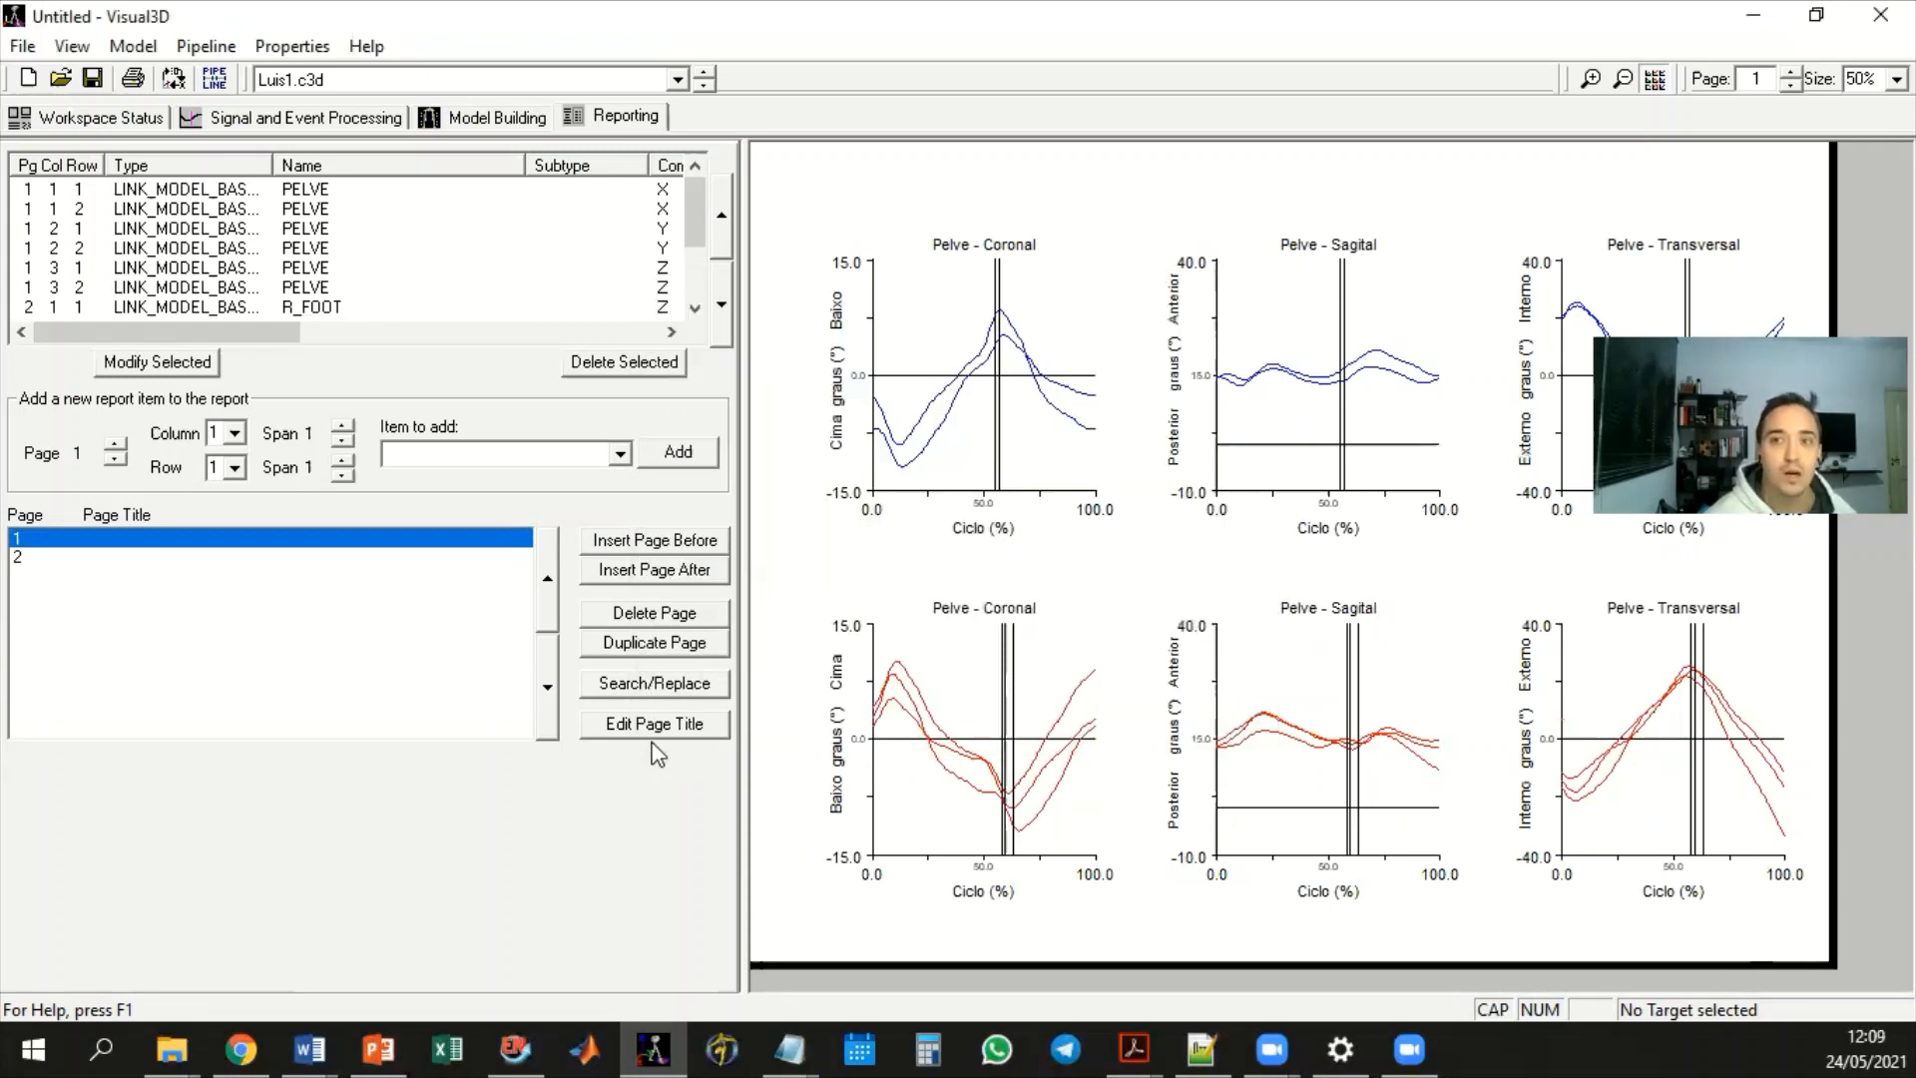
{"action": "left_click", "coordinate": [72, 559]}
{"action": "left_click", "coordinate": [1793, 73]}
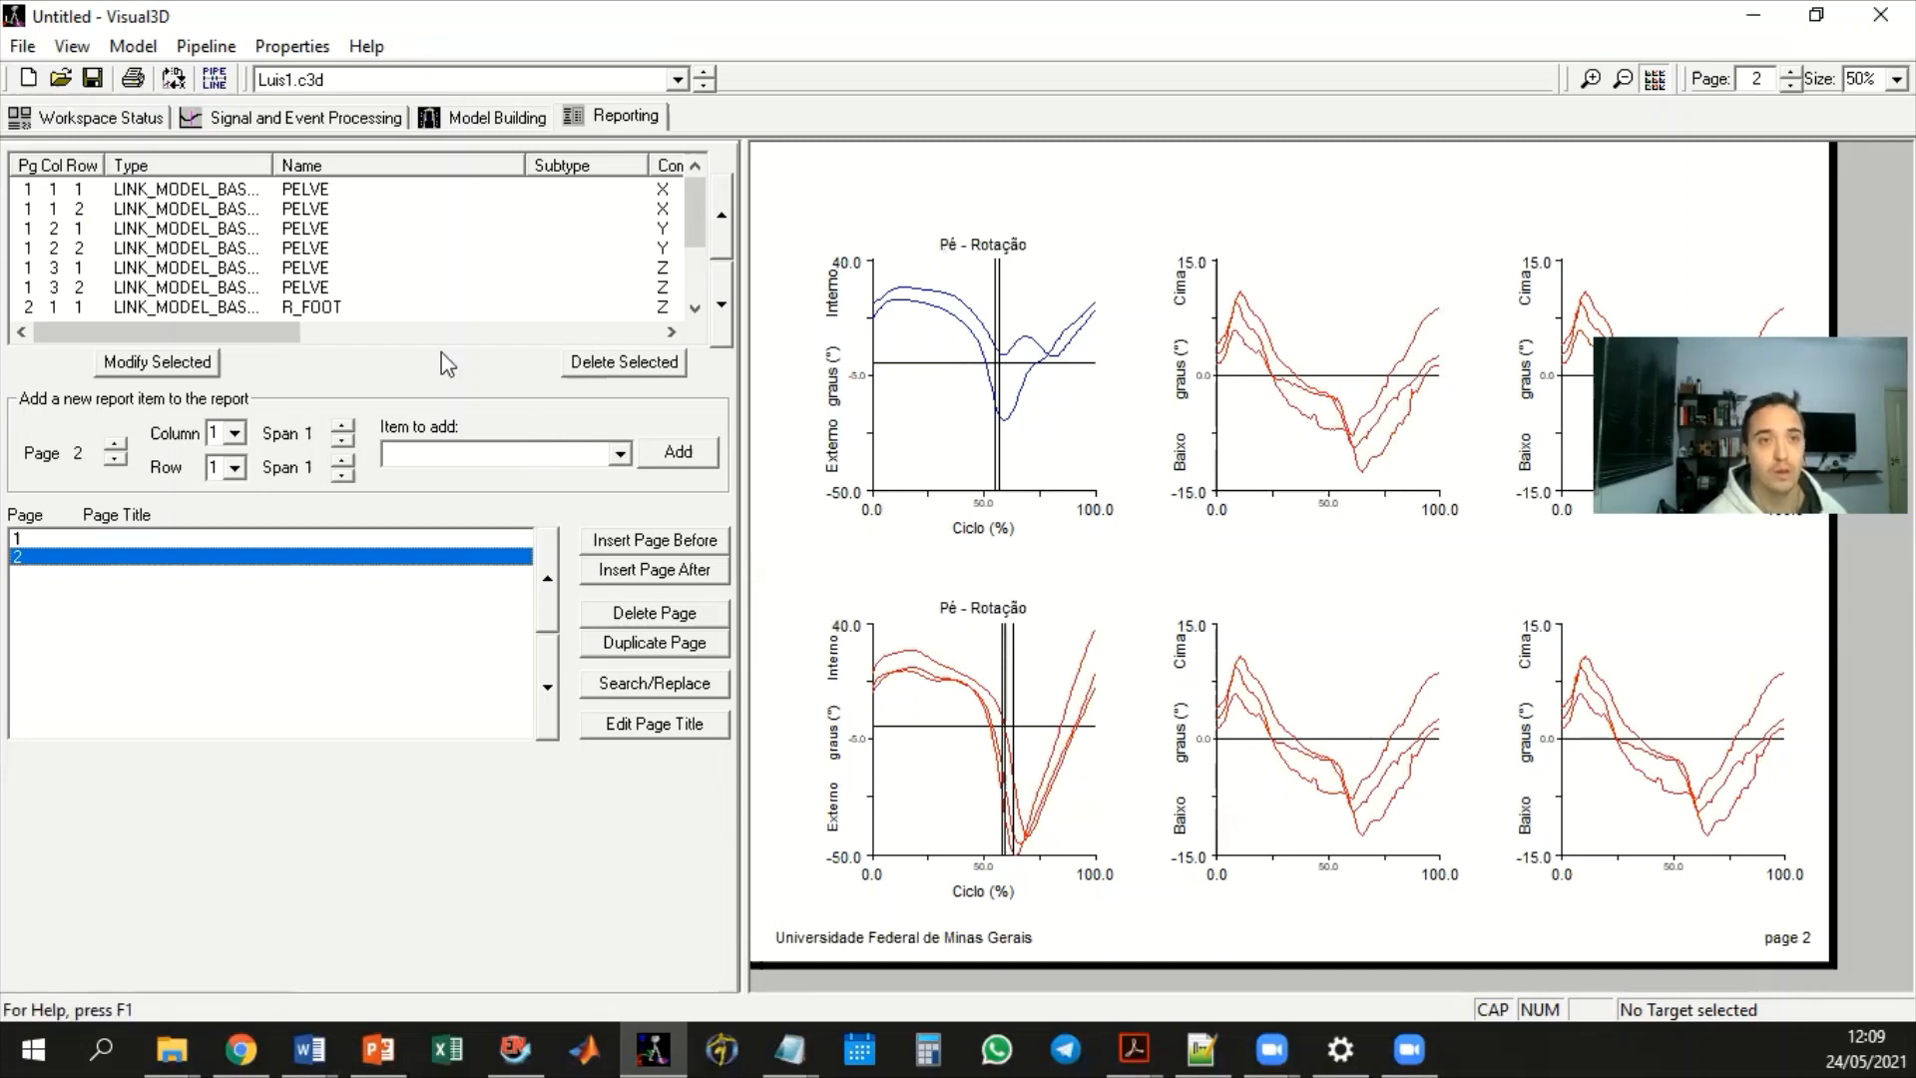
Clear the event commands from the pipeline and load the script Pipeline_P_Tr from the aula_v3d folder
{"action": "left_click", "coordinate": [133, 47]}
{"action": "mouse_move", "coordinate": [210, 51]}
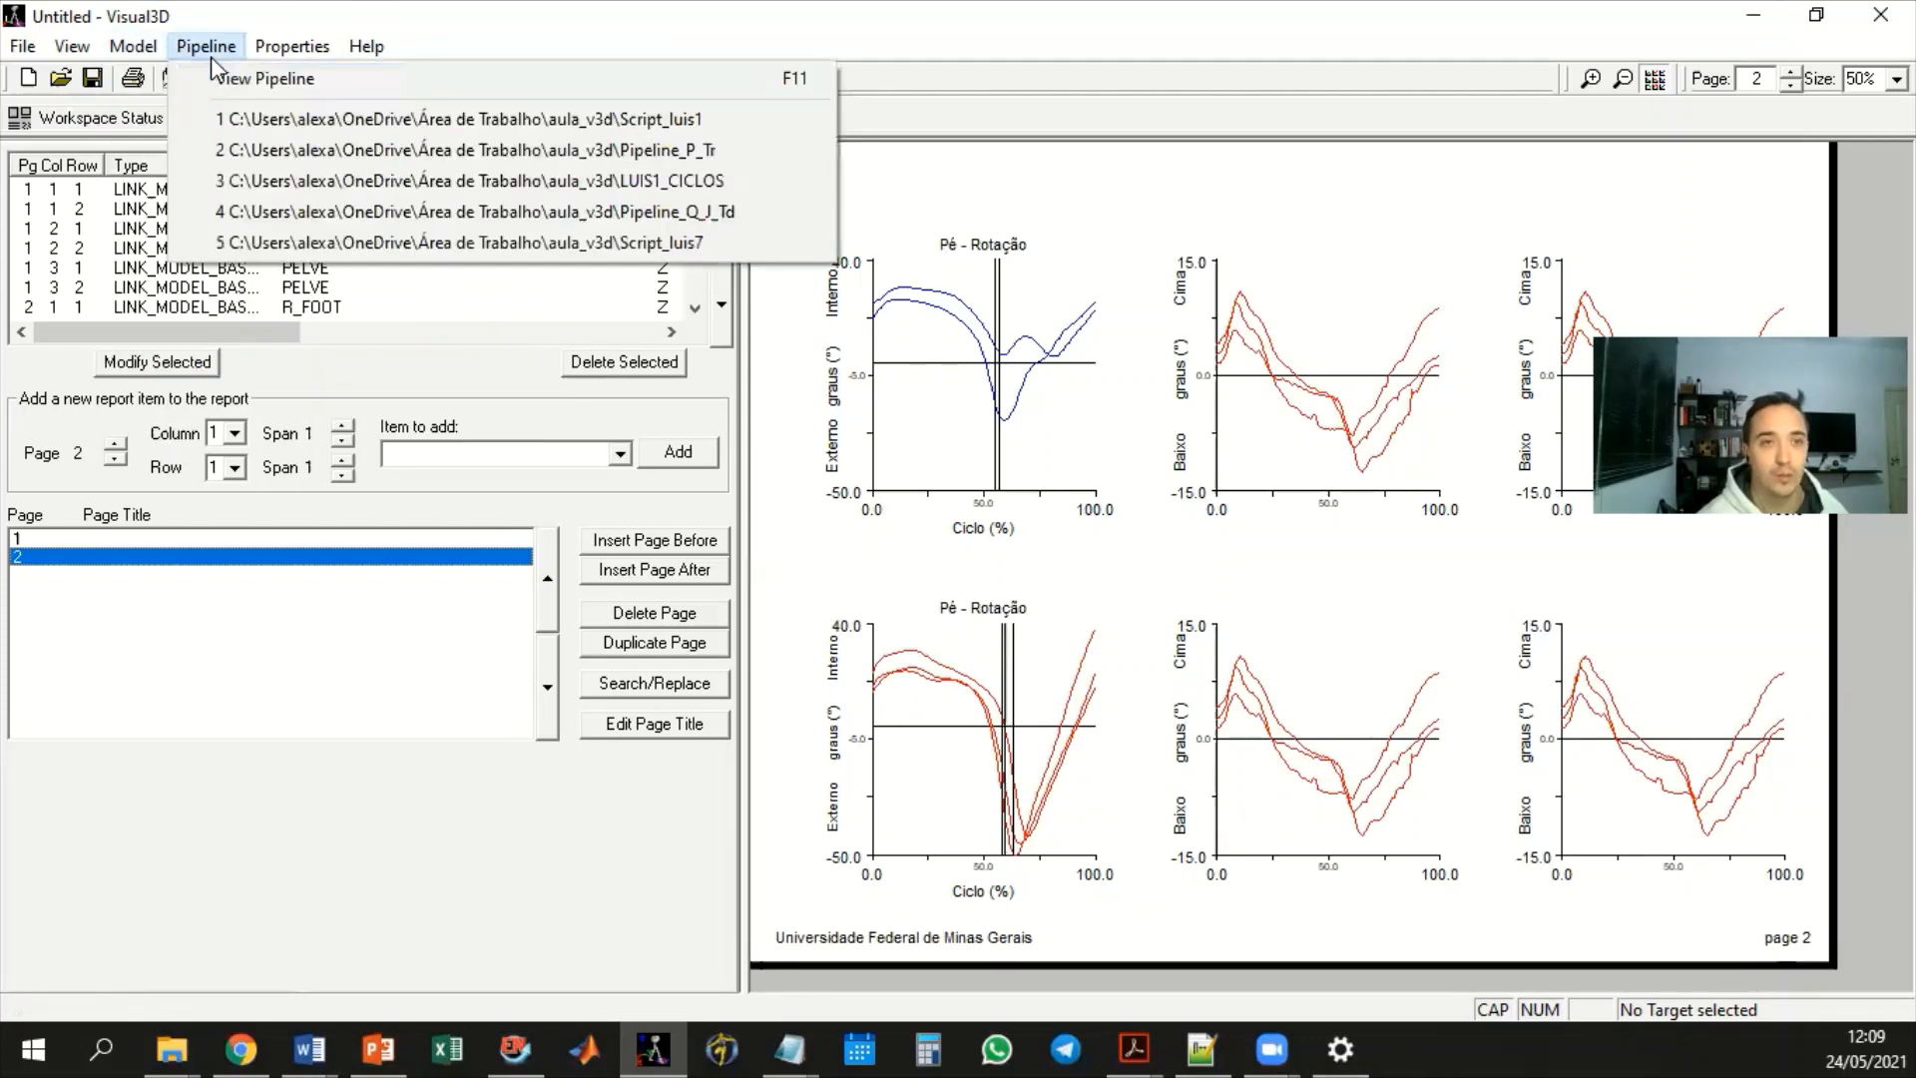
{"action": "left_click", "coordinate": [342, 178]}
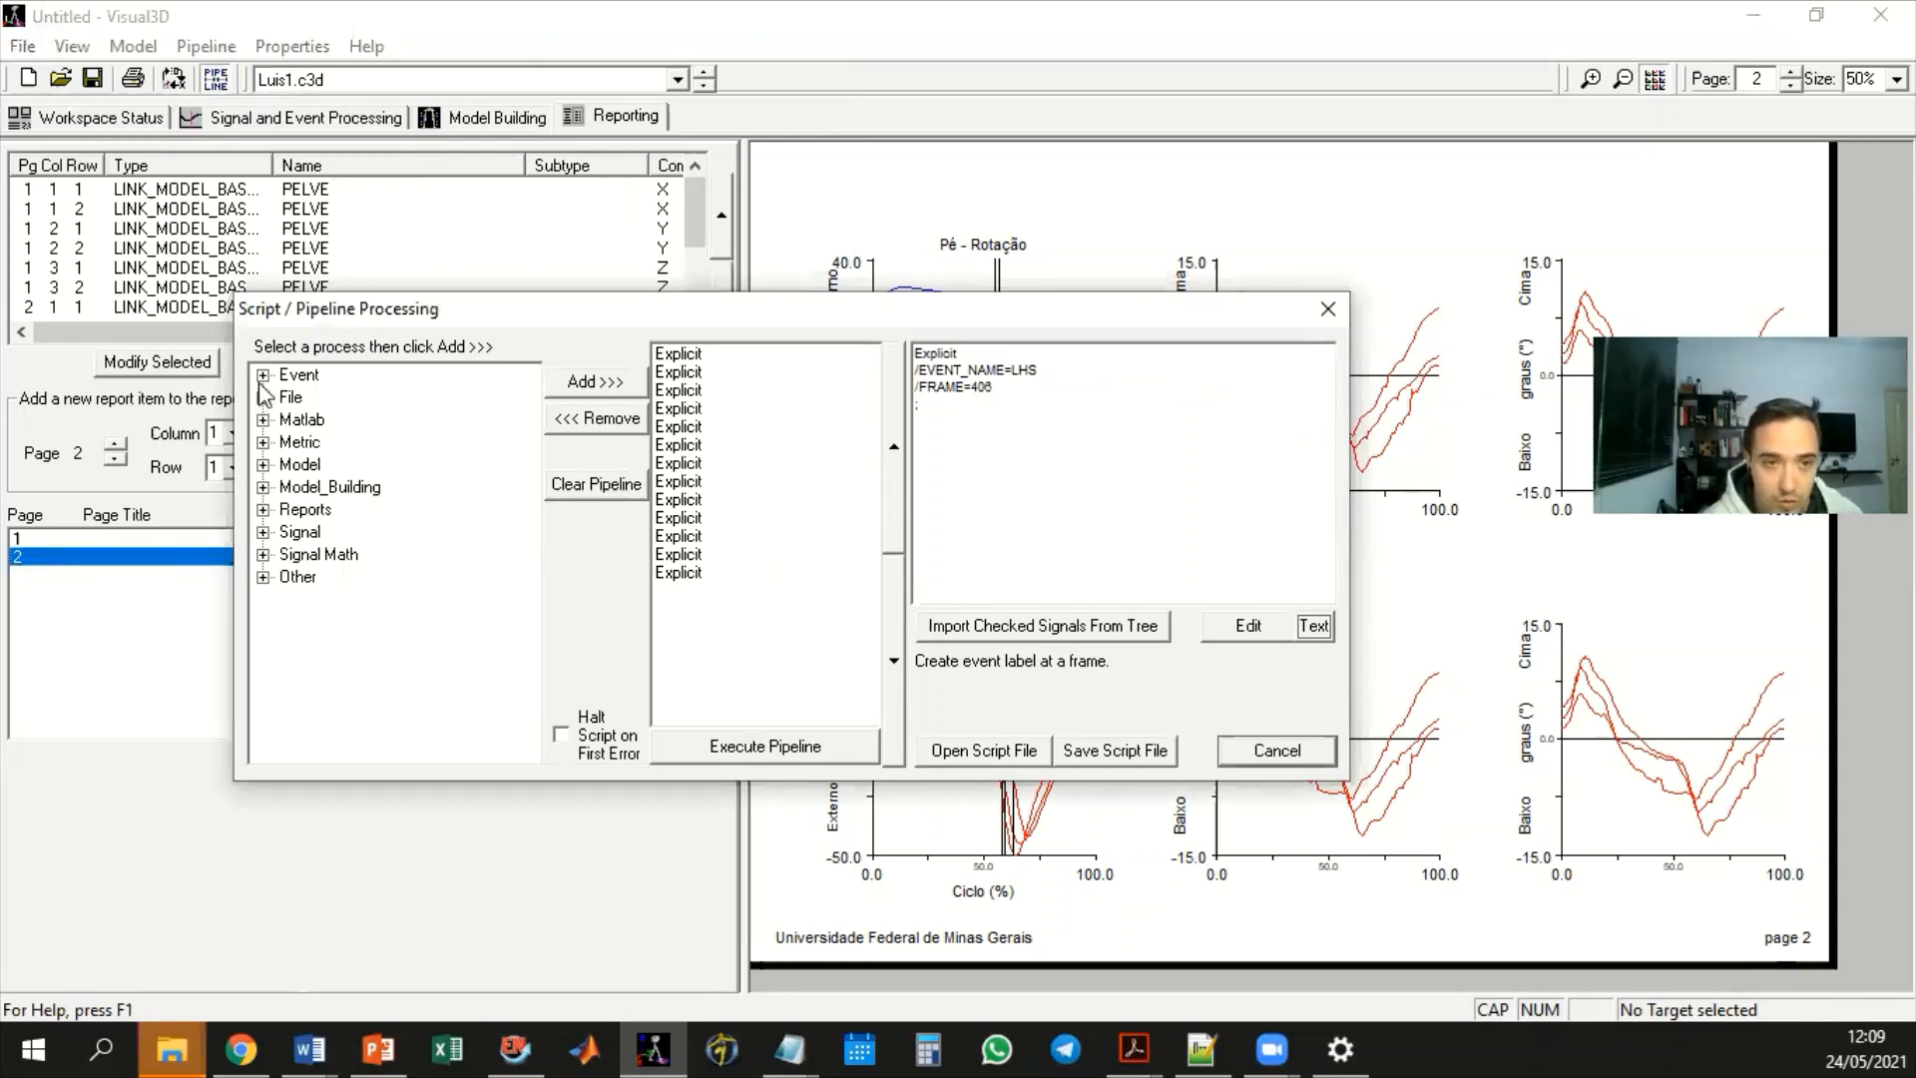
{"action": "left_click", "coordinate": [257, 487]}
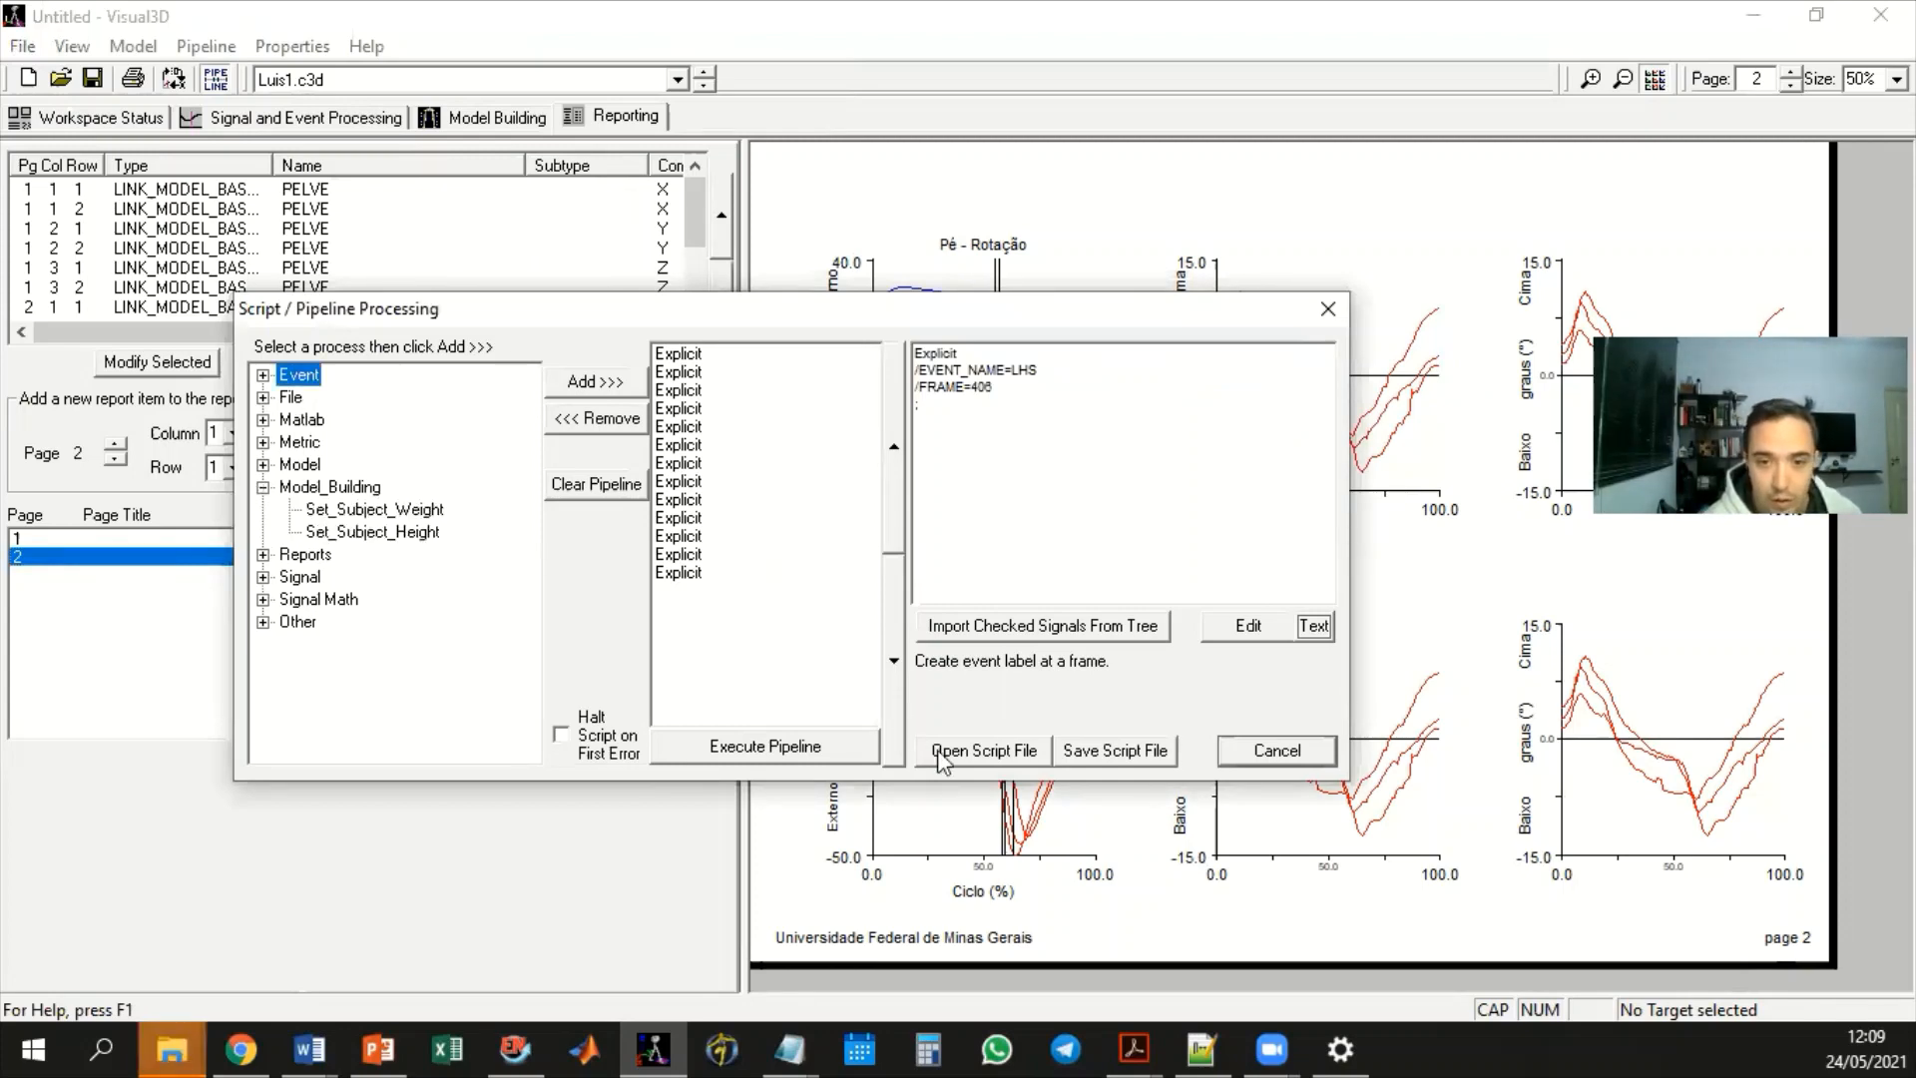
{"action": "left_click", "coordinate": [615, 492]}
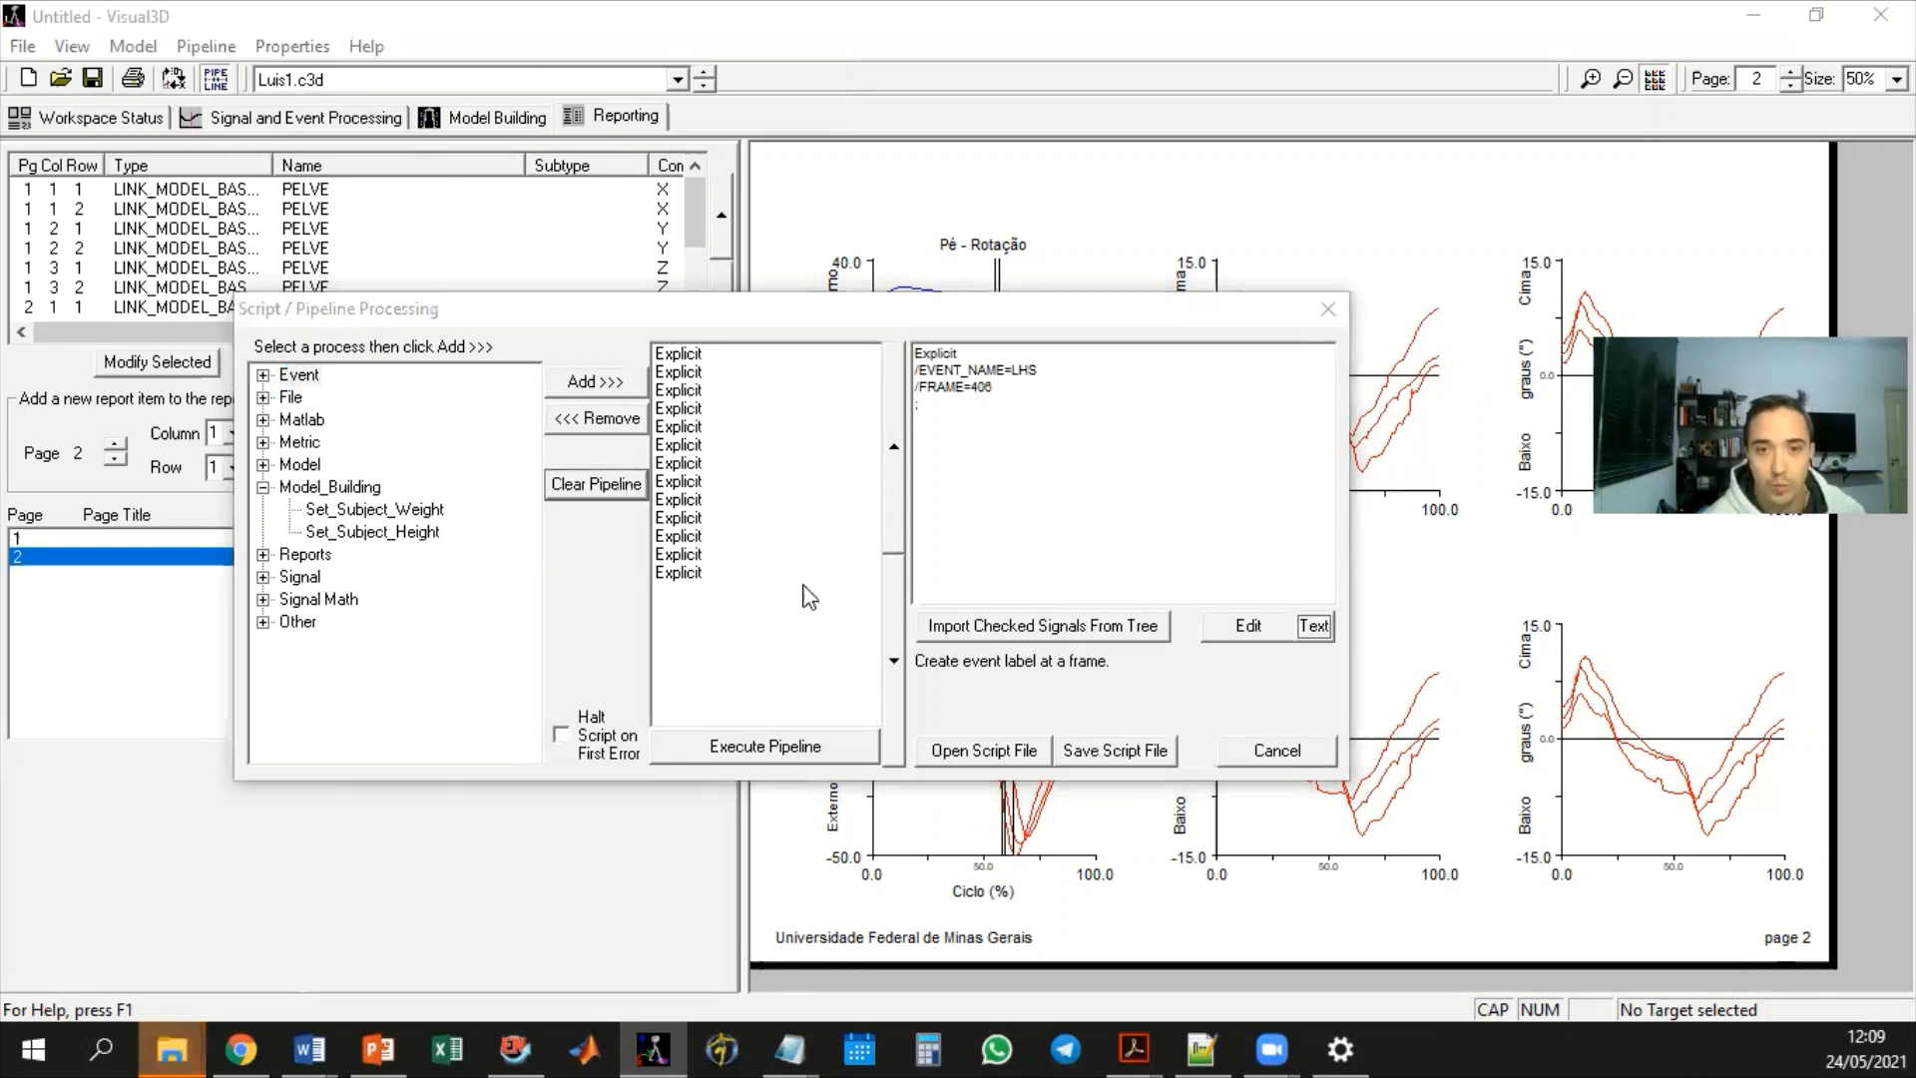
{"action": "key", "text": "Return"}
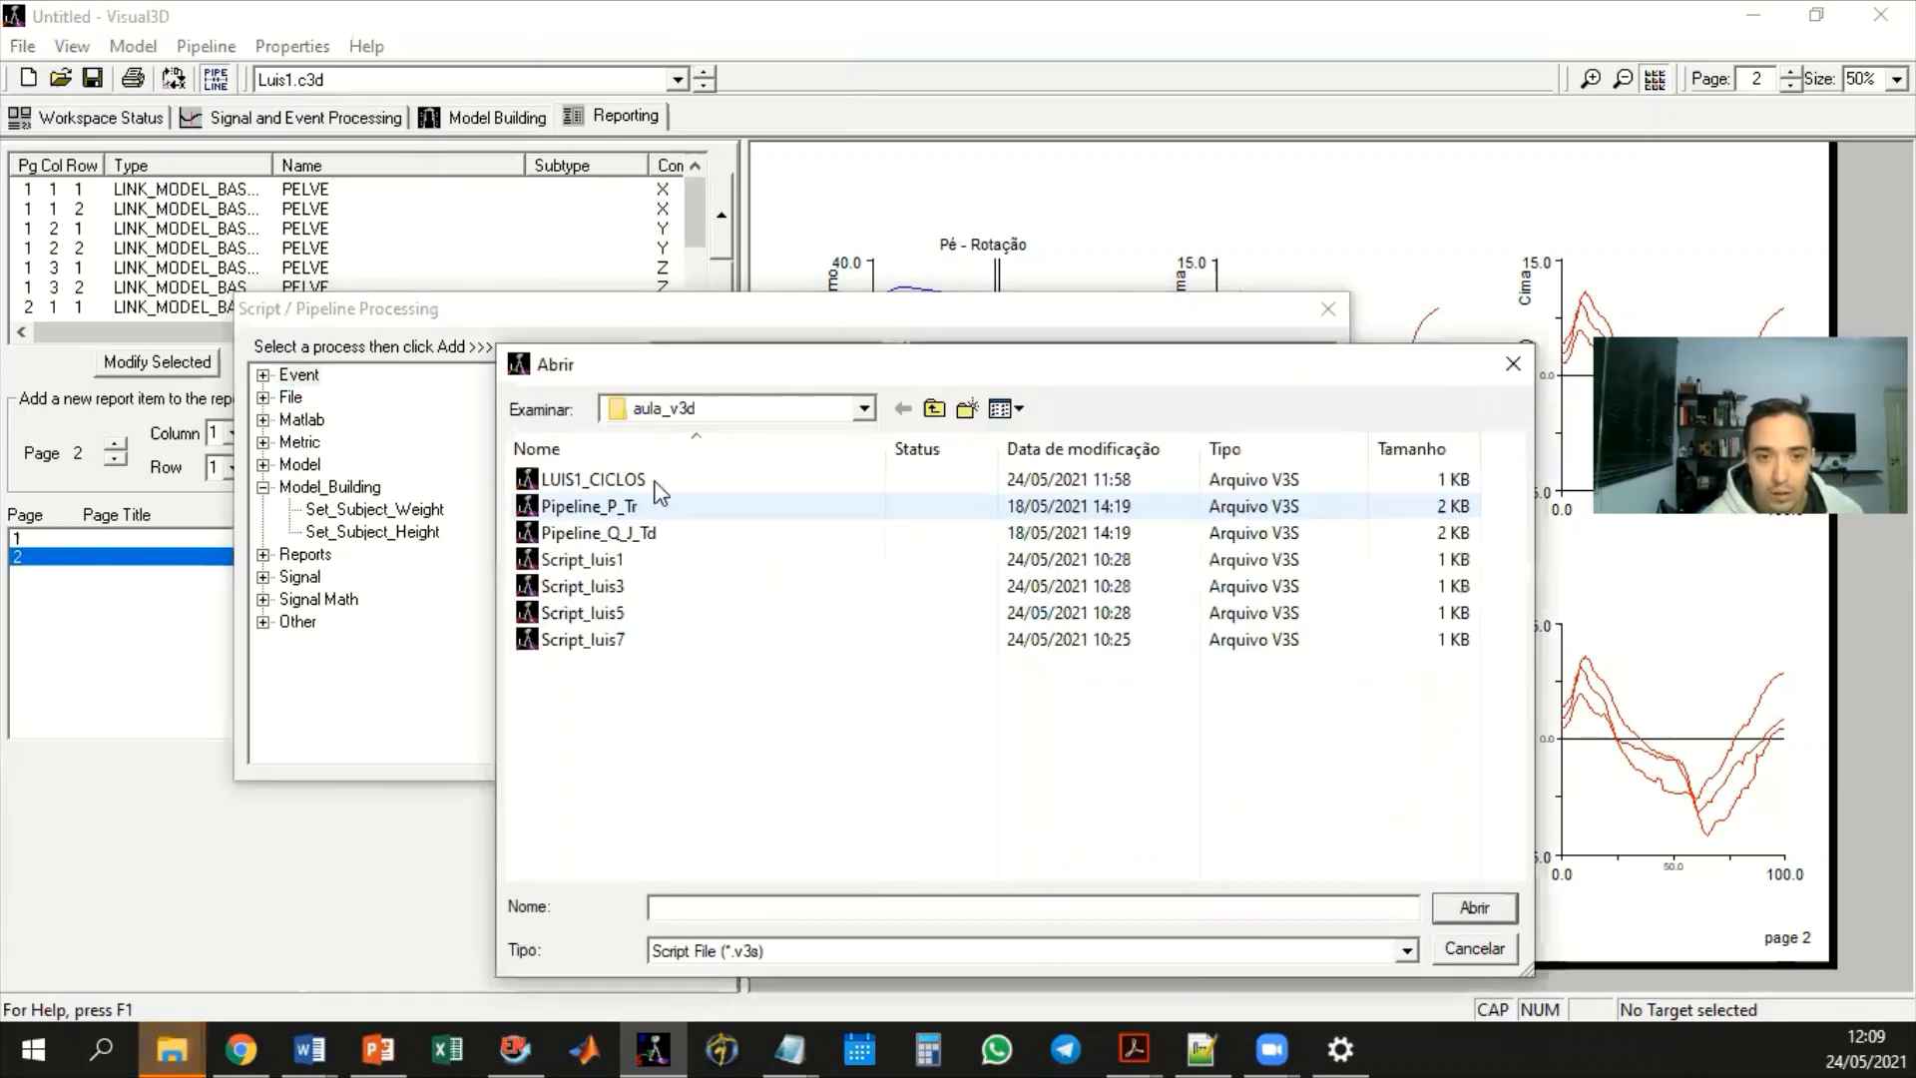
{"action": "left_click", "coordinate": [647, 532]}
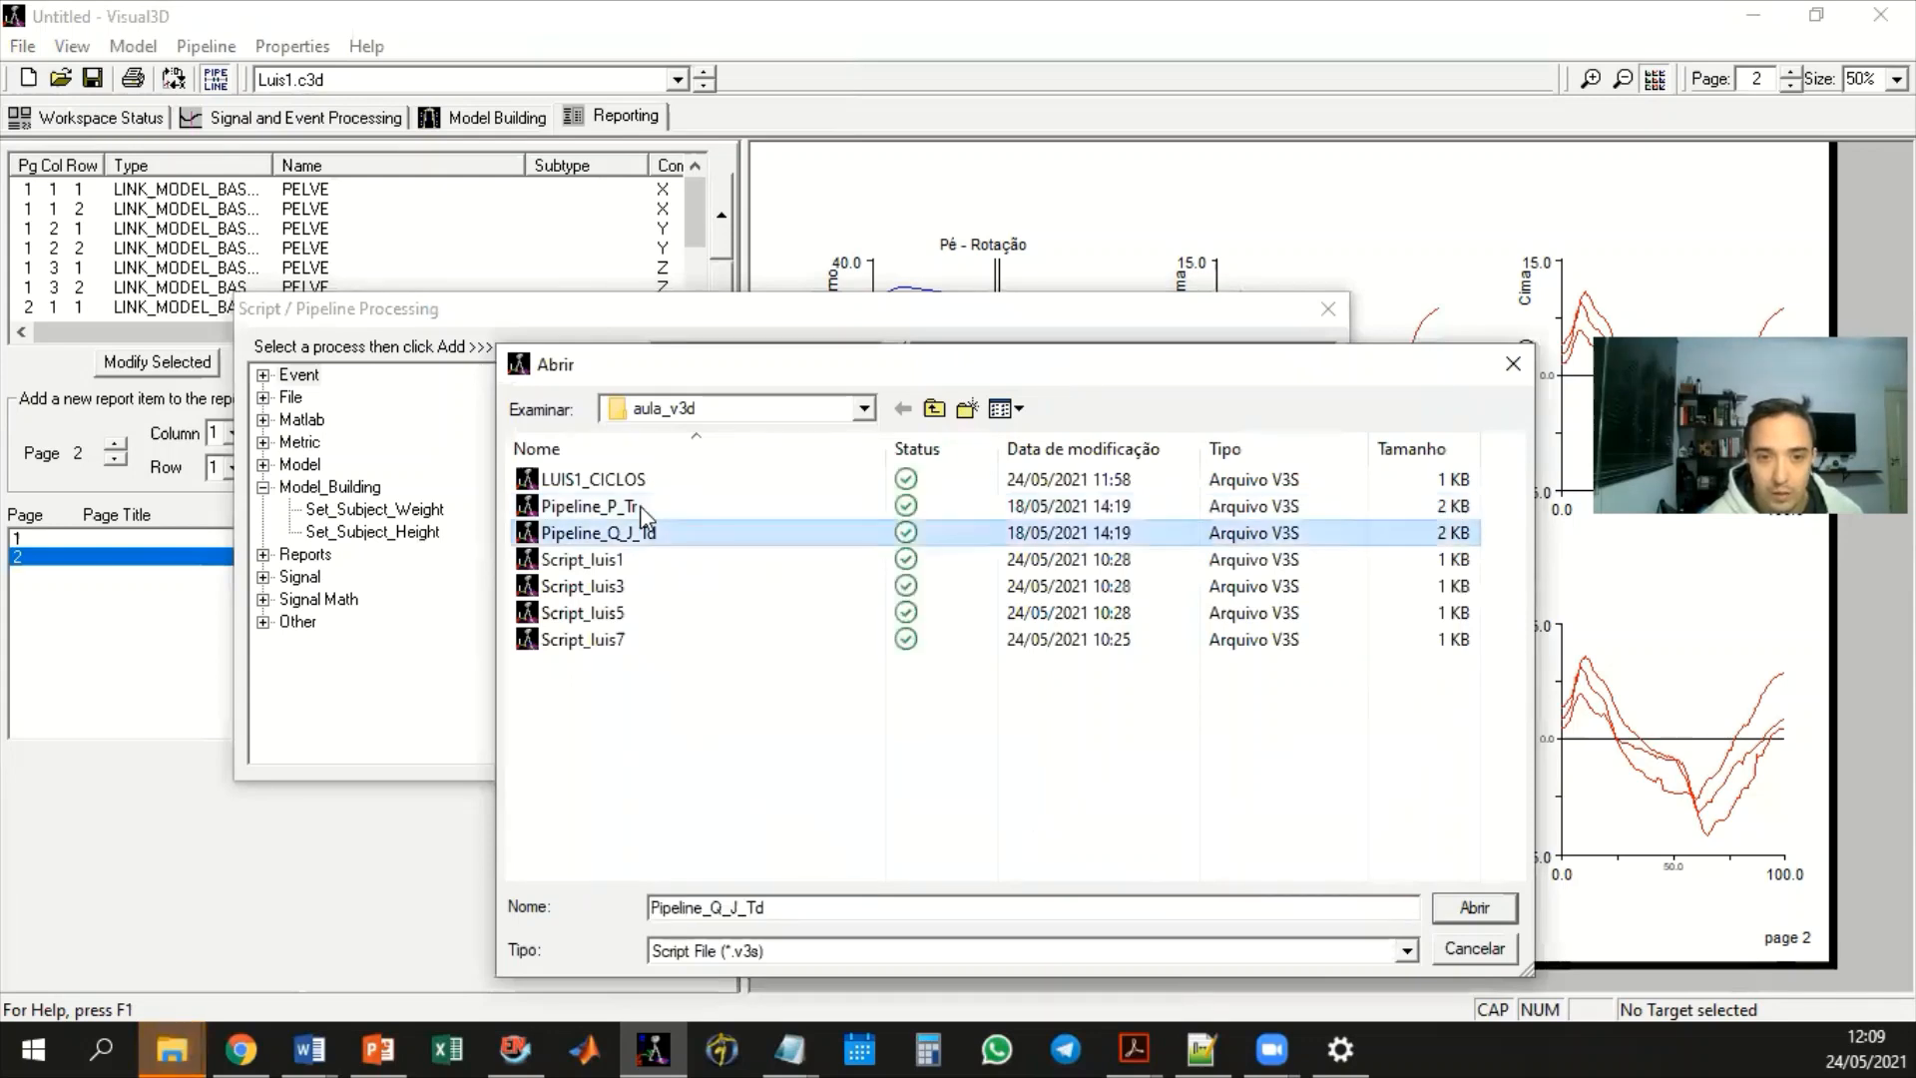
{"action": "key", "text": "Up"}
{"action": "left_click", "coordinate": [1473, 908]}
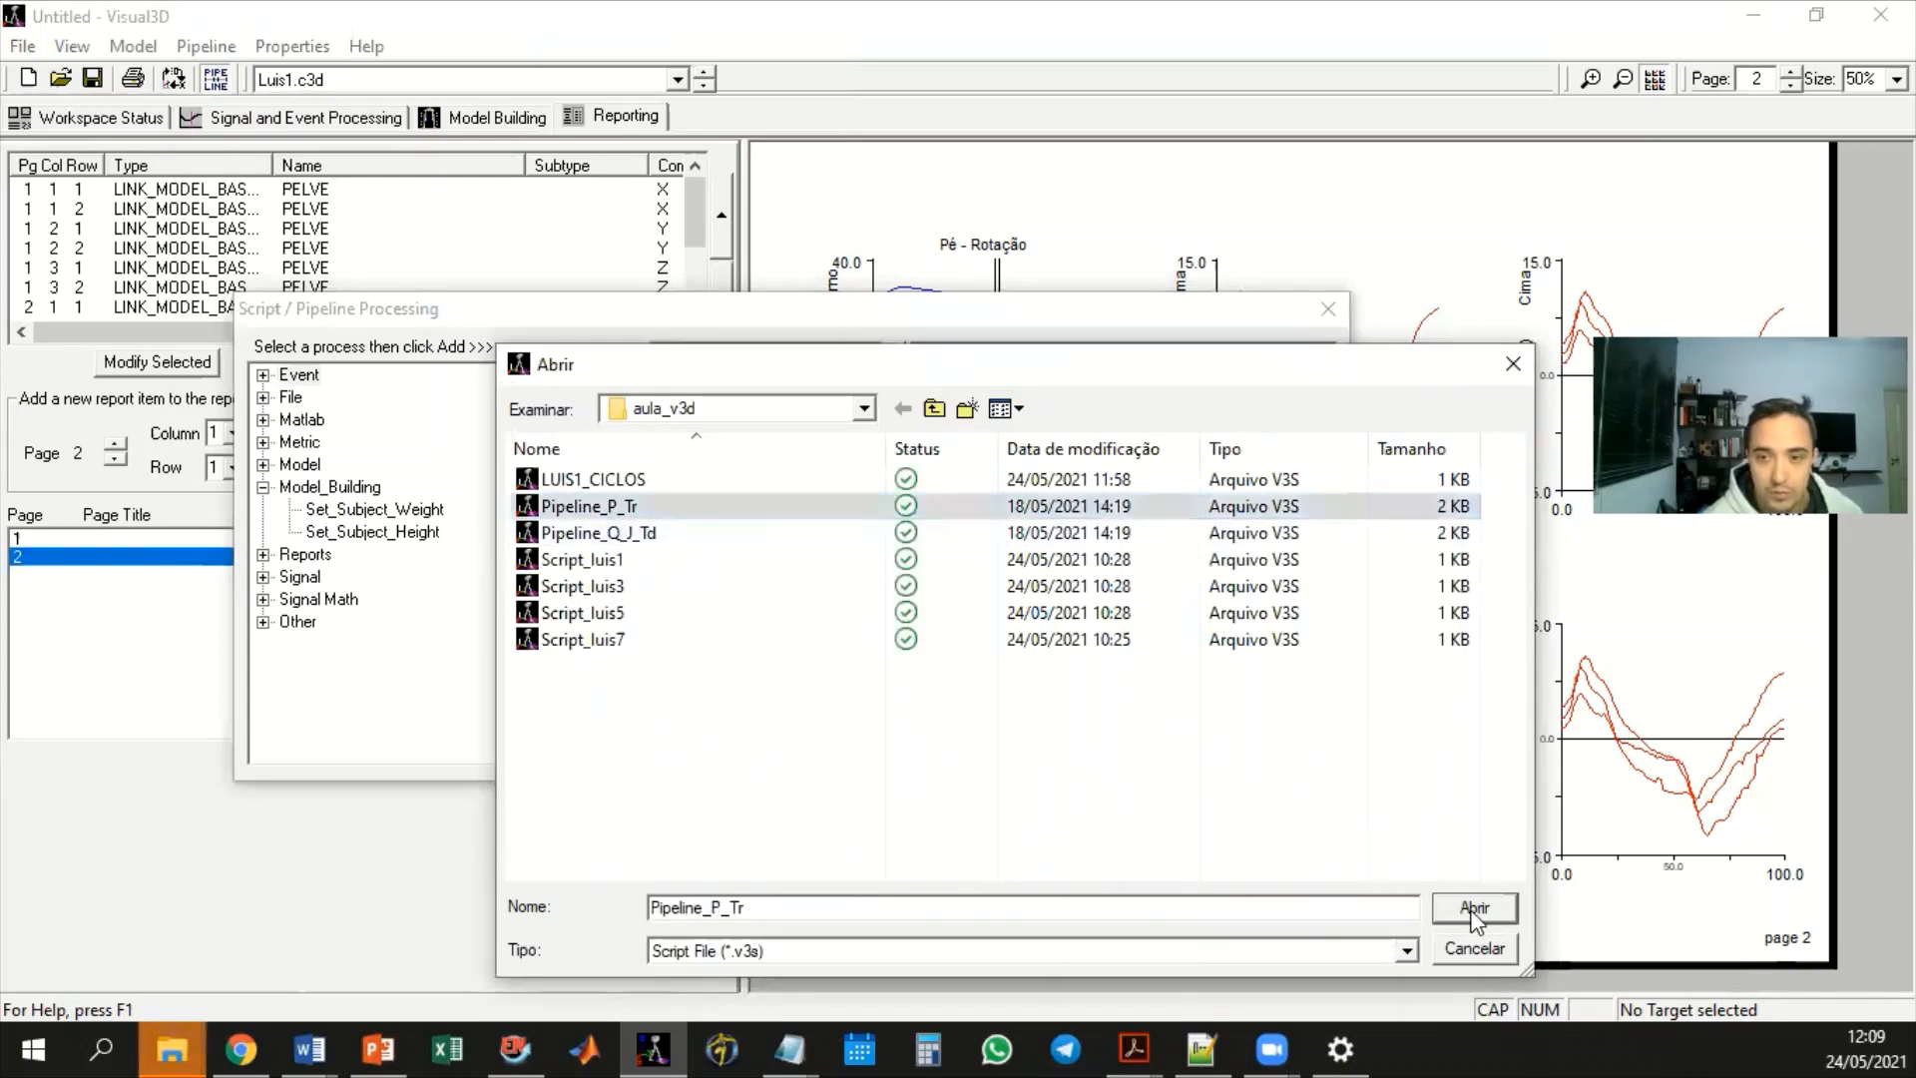
Try the Z-X-Y Cardan sequence for the R_FOOT joint angle relative to LAB, cancel the change and close the pipeline
{"action": "left_click", "coordinate": [793, 373]}
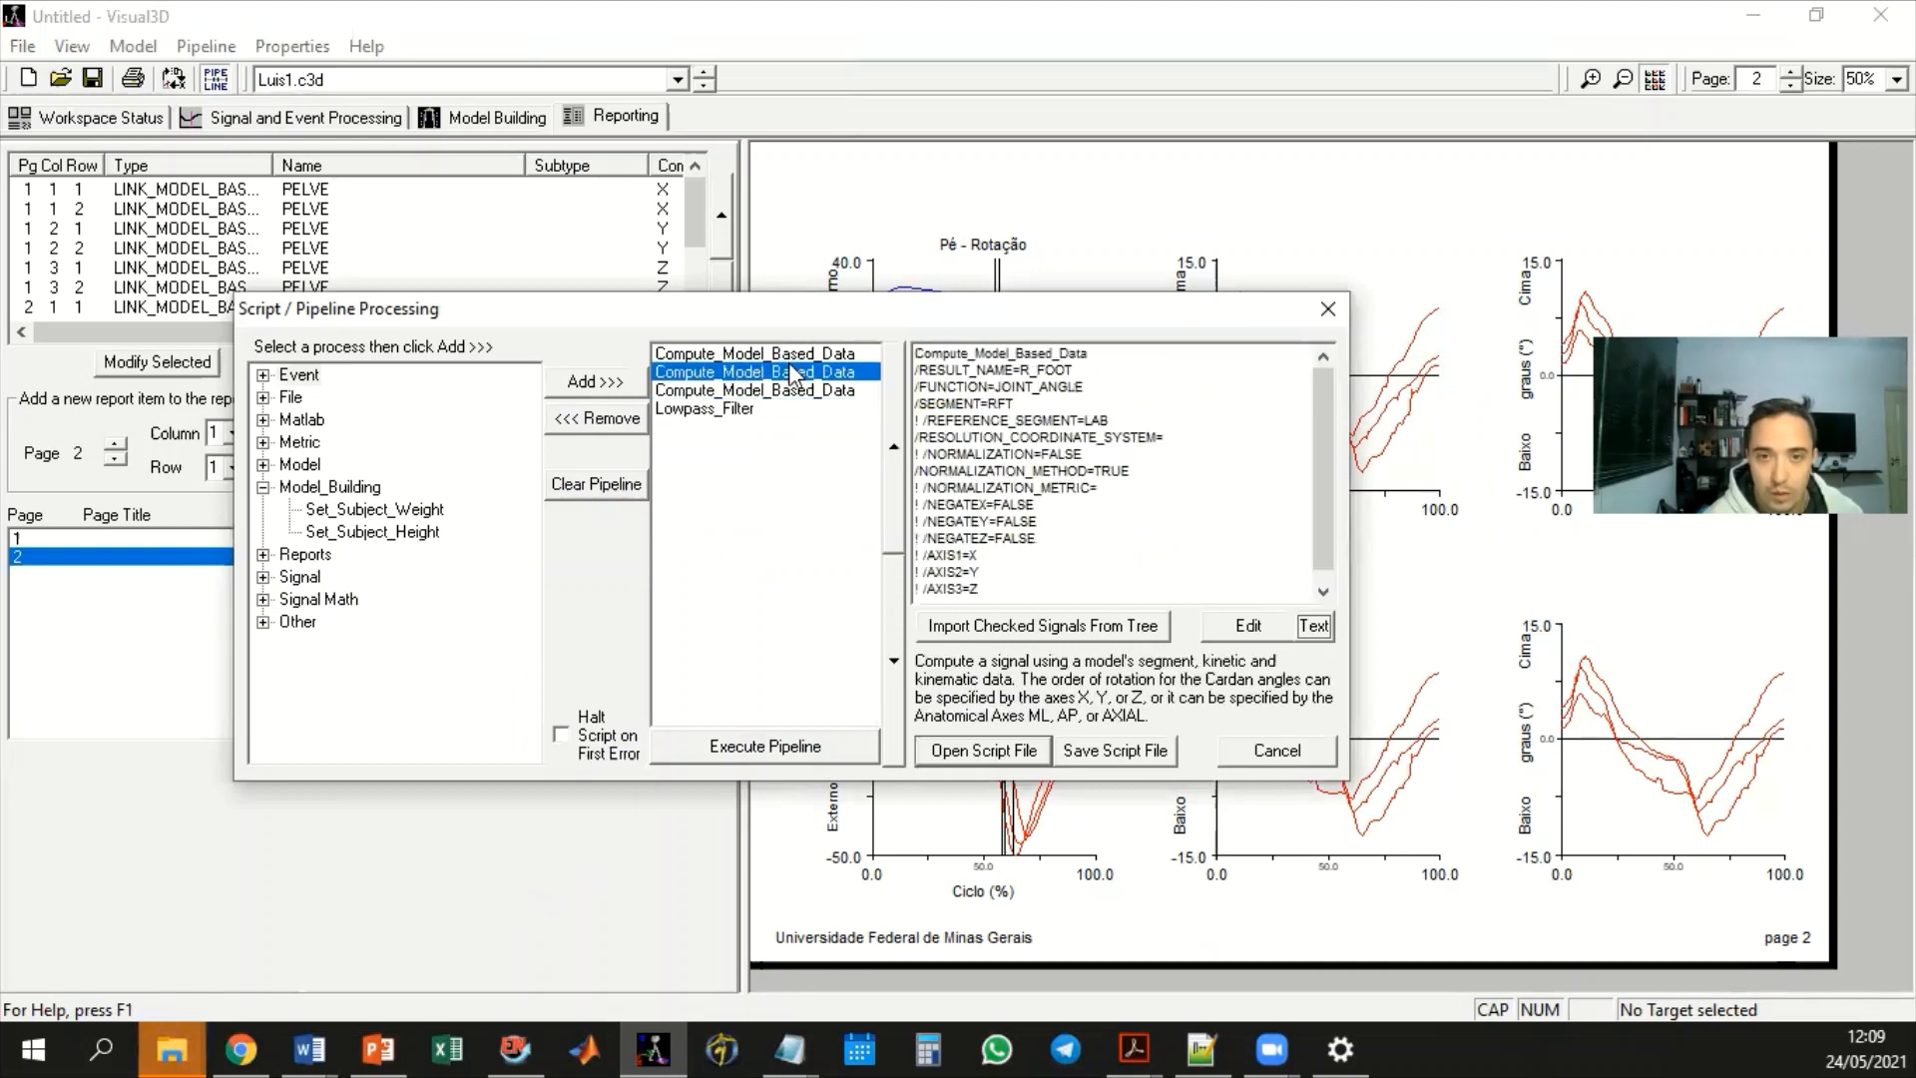
{"action": "double_click", "coordinate": [791, 381]}
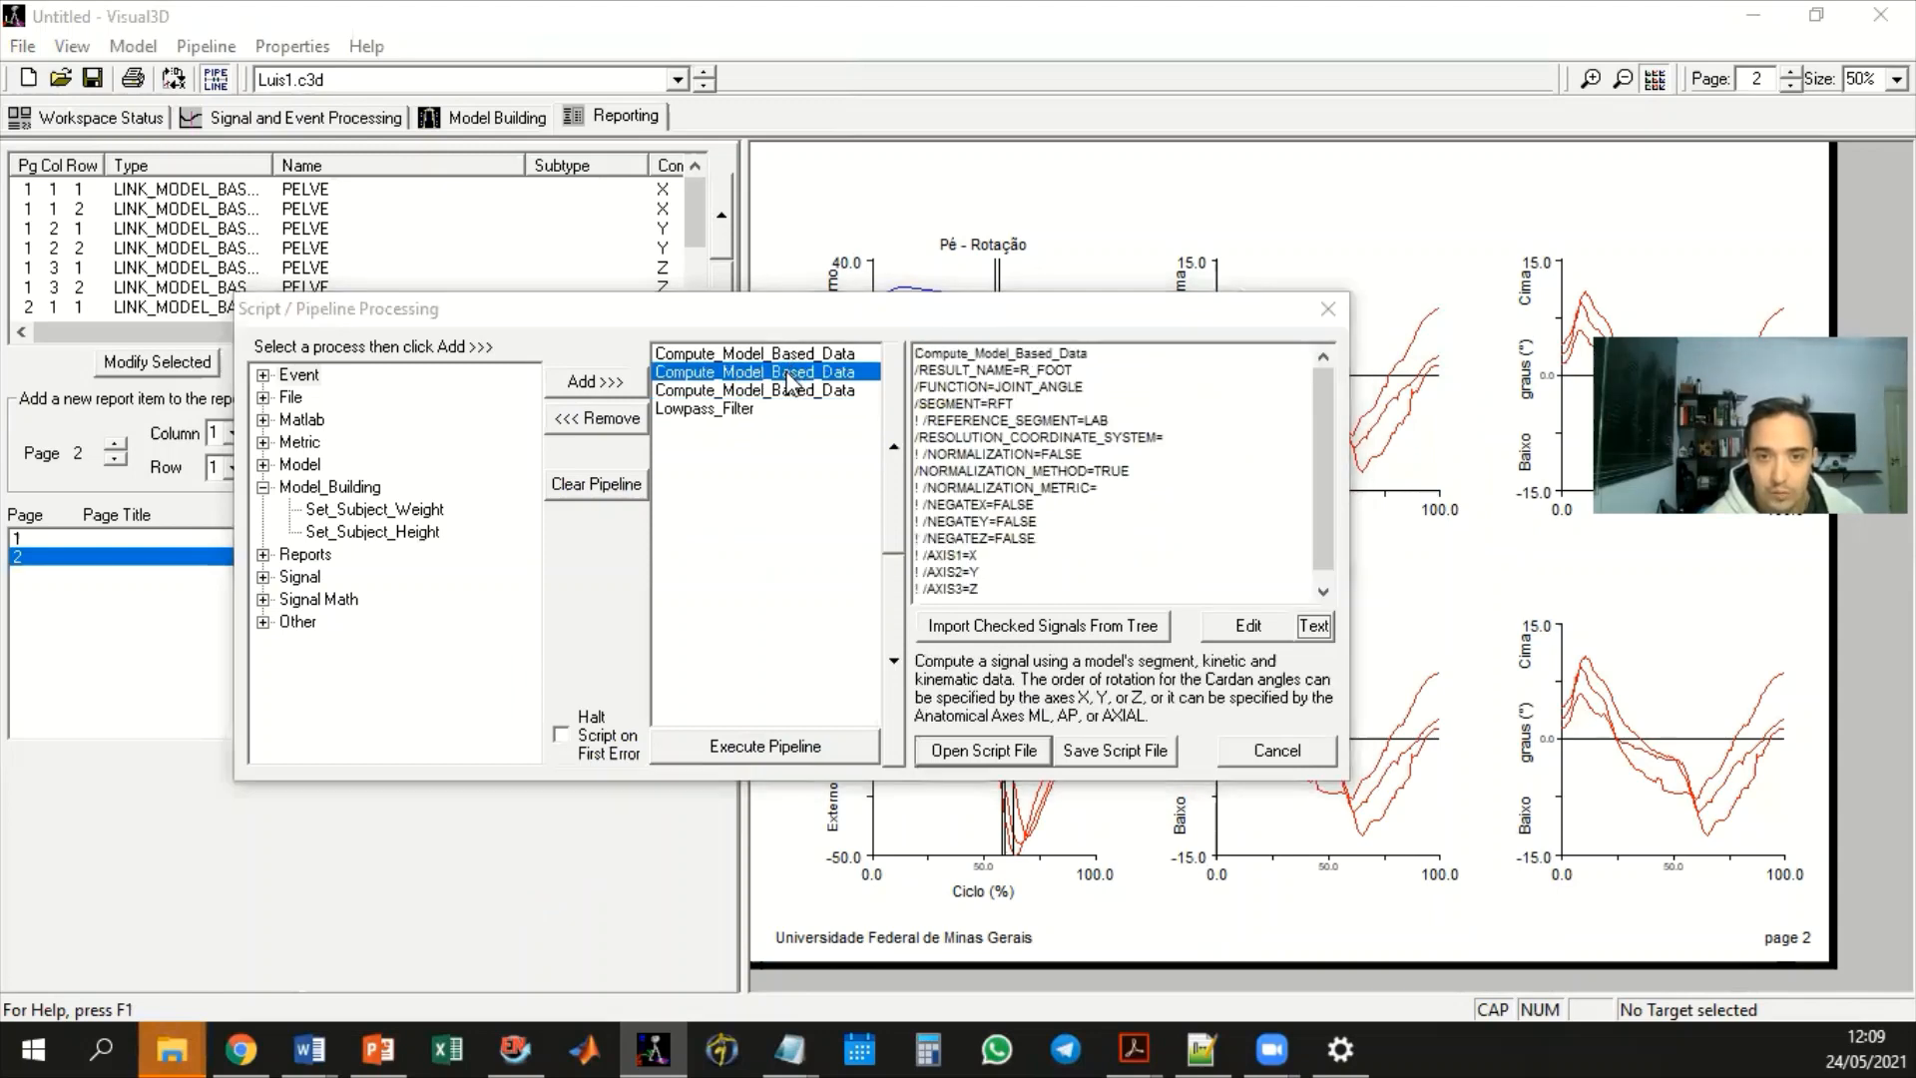
{"action": "left_click", "coordinate": [1158, 704]}
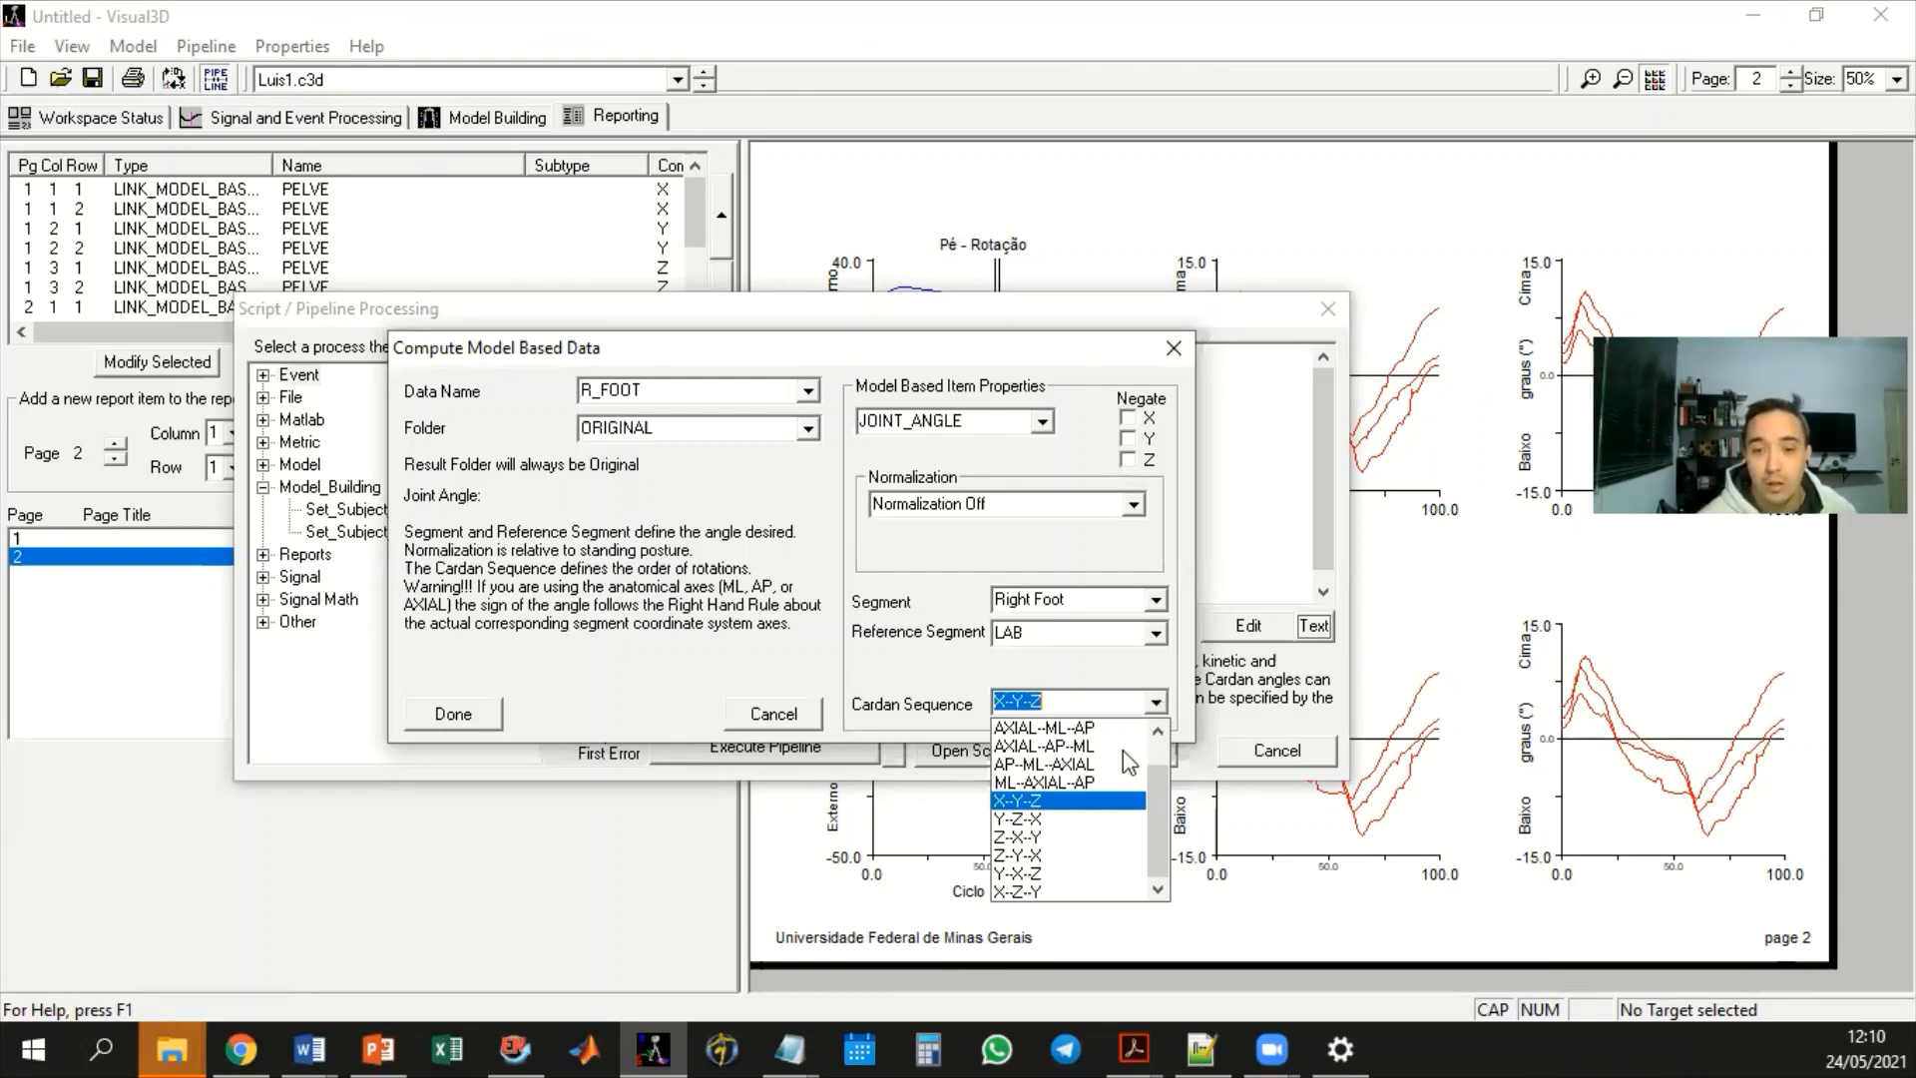
{"action": "left_click", "coordinate": [1034, 841]}
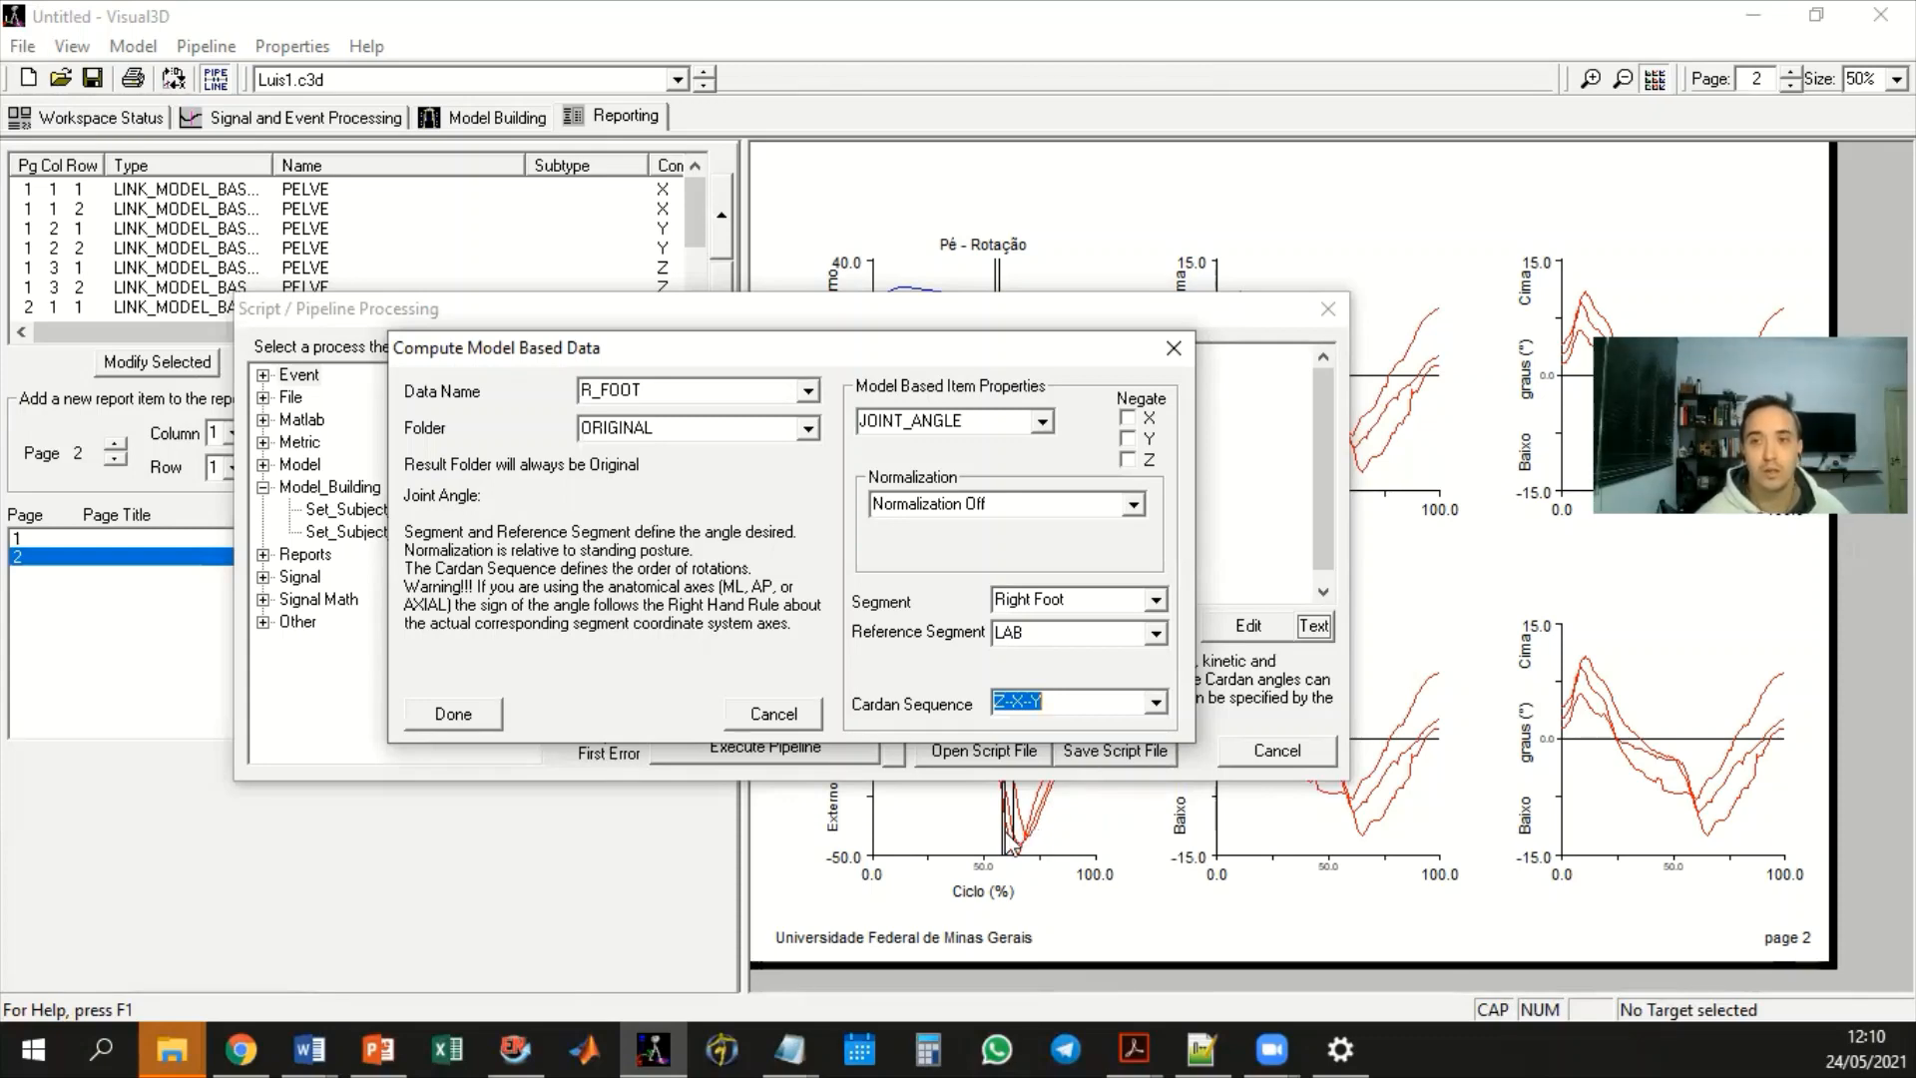
{"action": "left_click", "coordinate": [792, 715]}
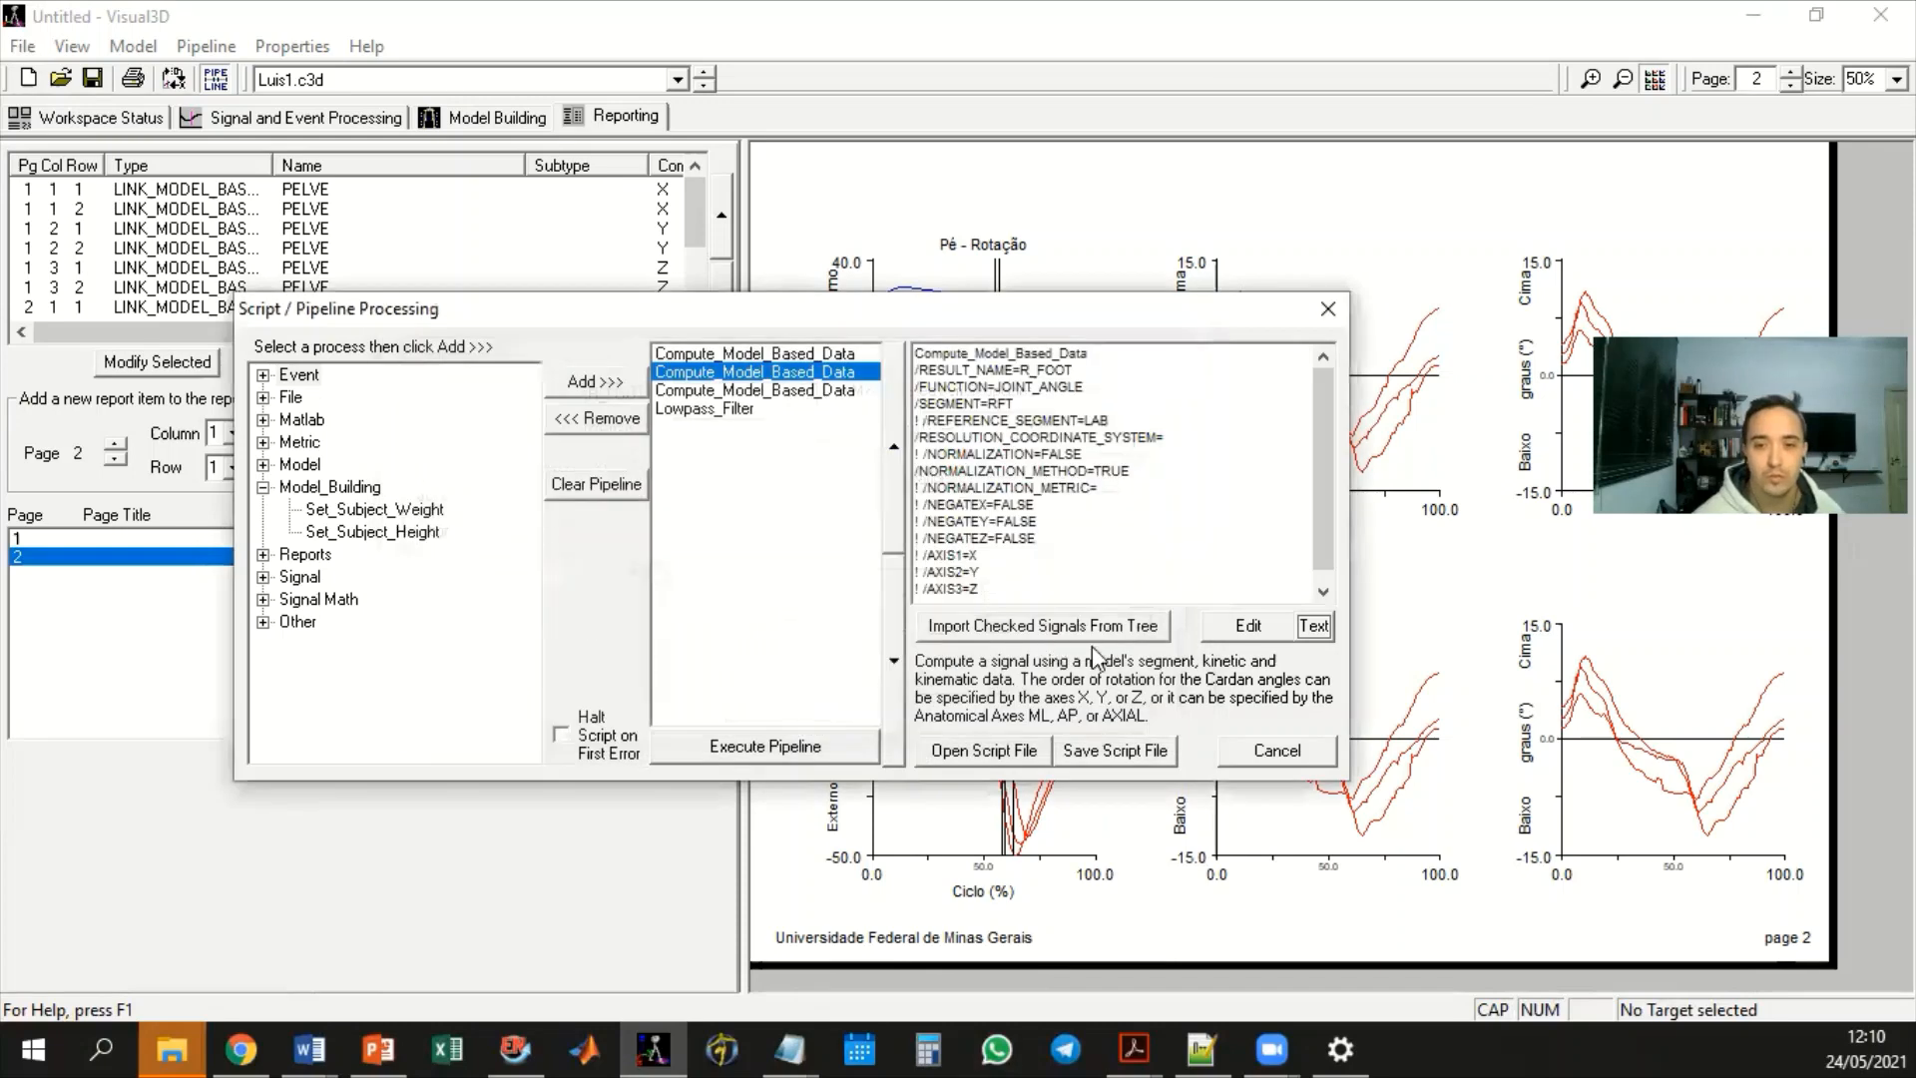
{"action": "left_click", "coordinate": [1288, 756]}
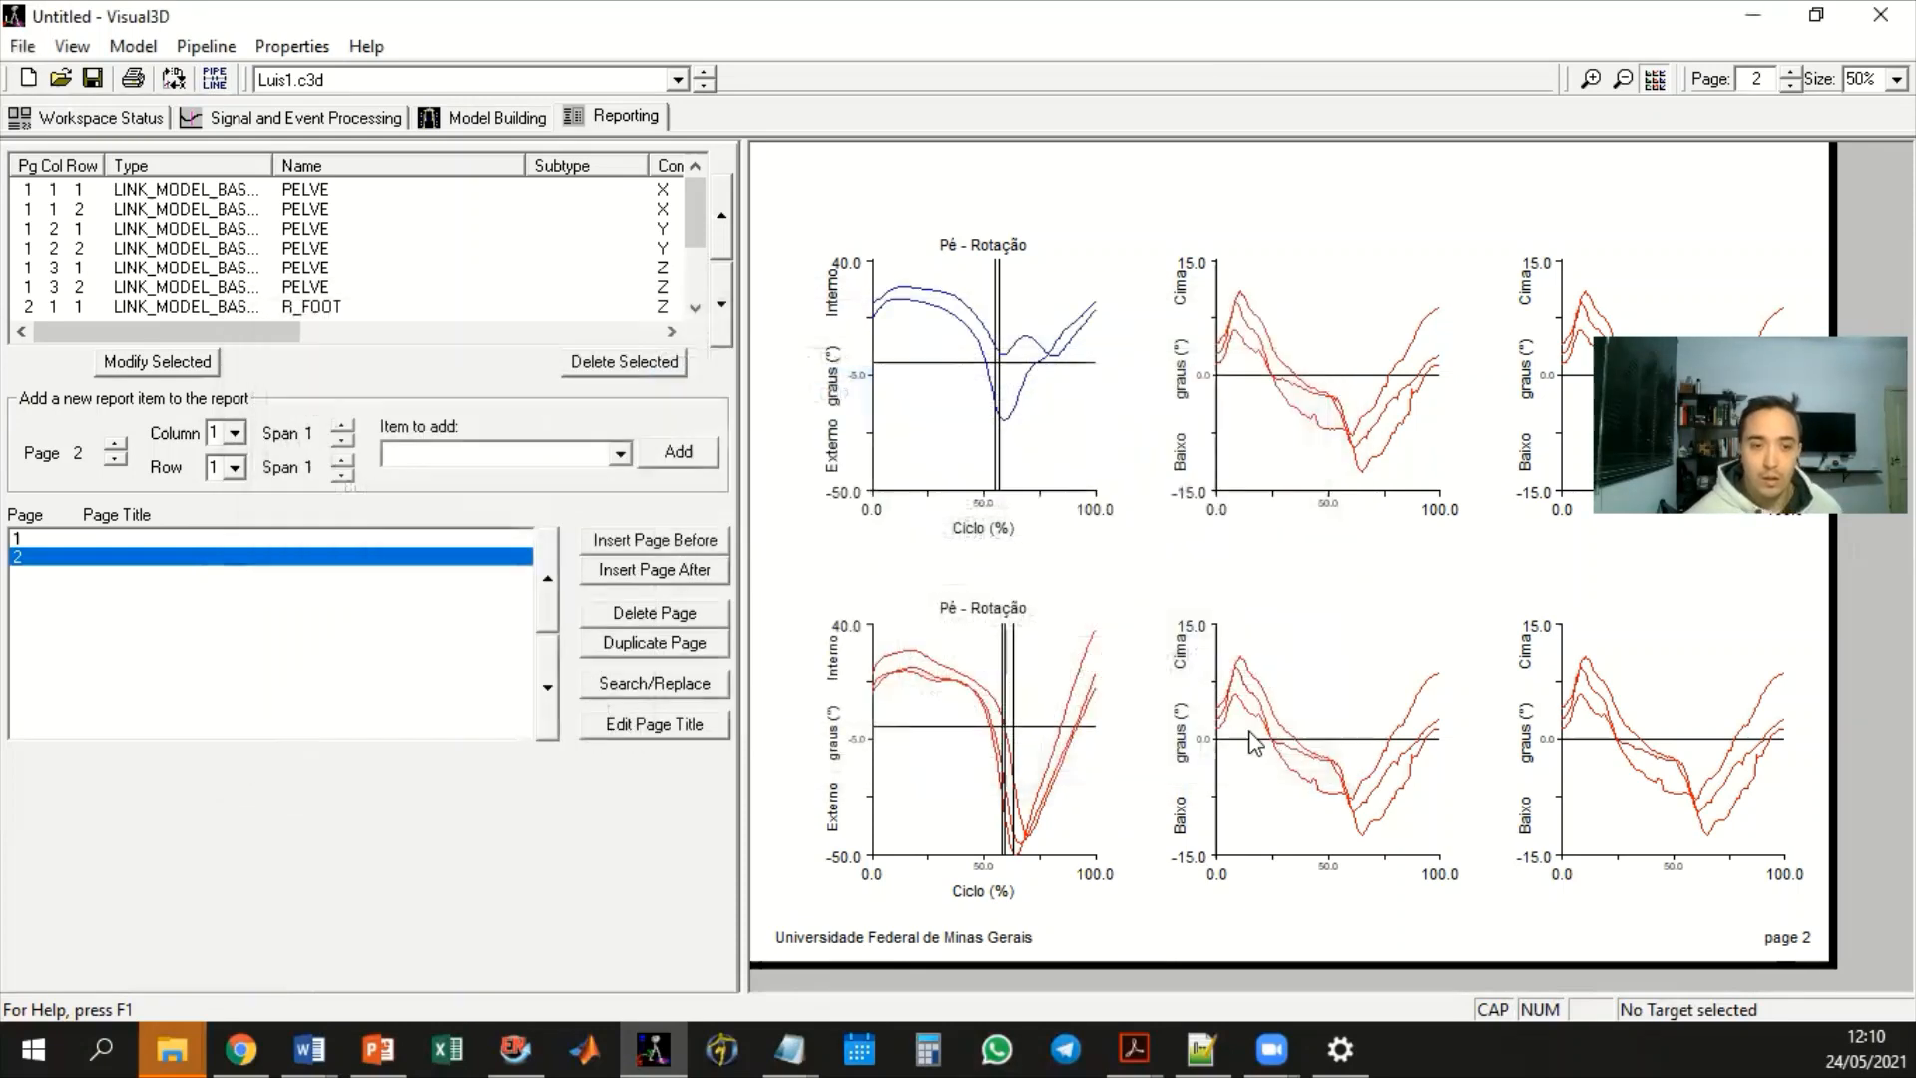
Switch to Word by opening the patient's recent LBA gait report and read the diagnosis and test description
{"action": "right_click", "coordinate": [309, 1046]}
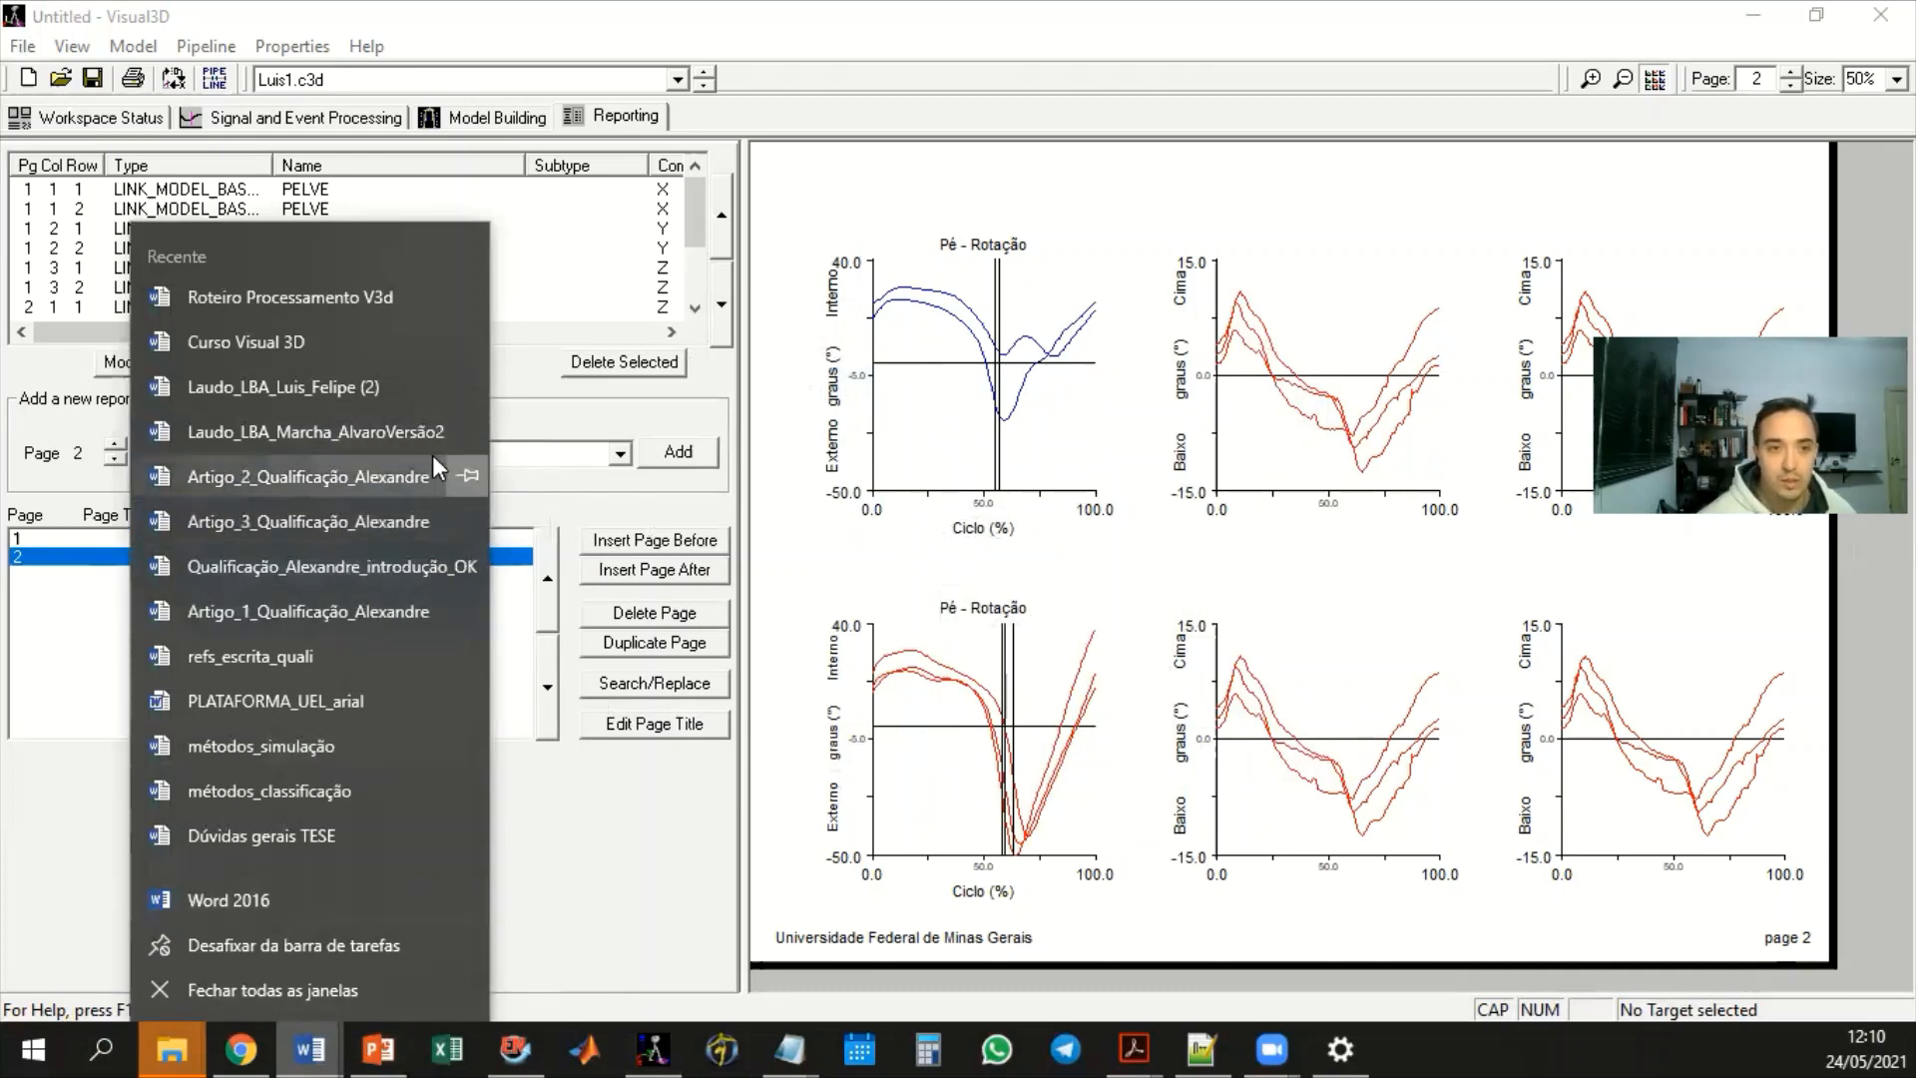
{"action": "left_click", "coordinate": [355, 385]}
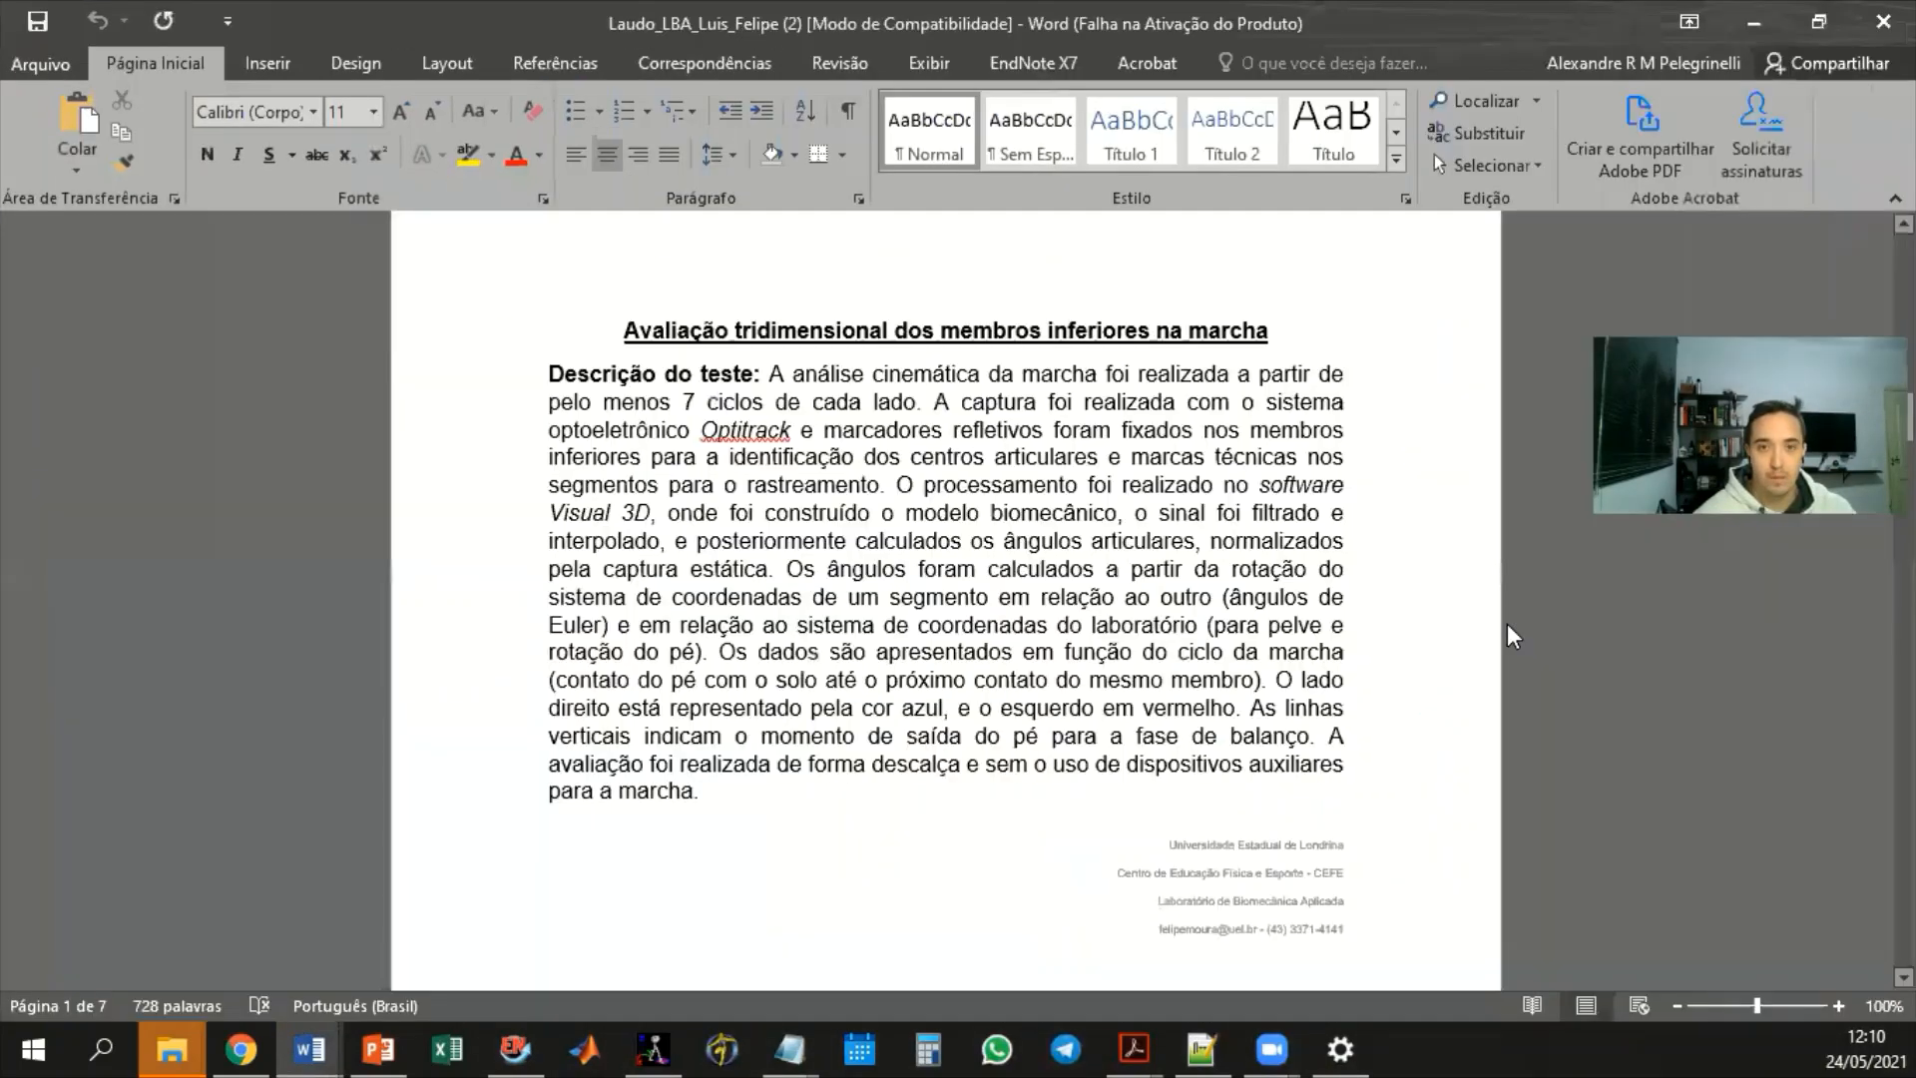
{"action": "scroll", "coordinate": [895, 395], "scroll_direction": "up", "scroll_amount": 1}
{"action": "scroll", "coordinate": [960, 308], "scroll_direction": "up", "scroll_amount": 1}
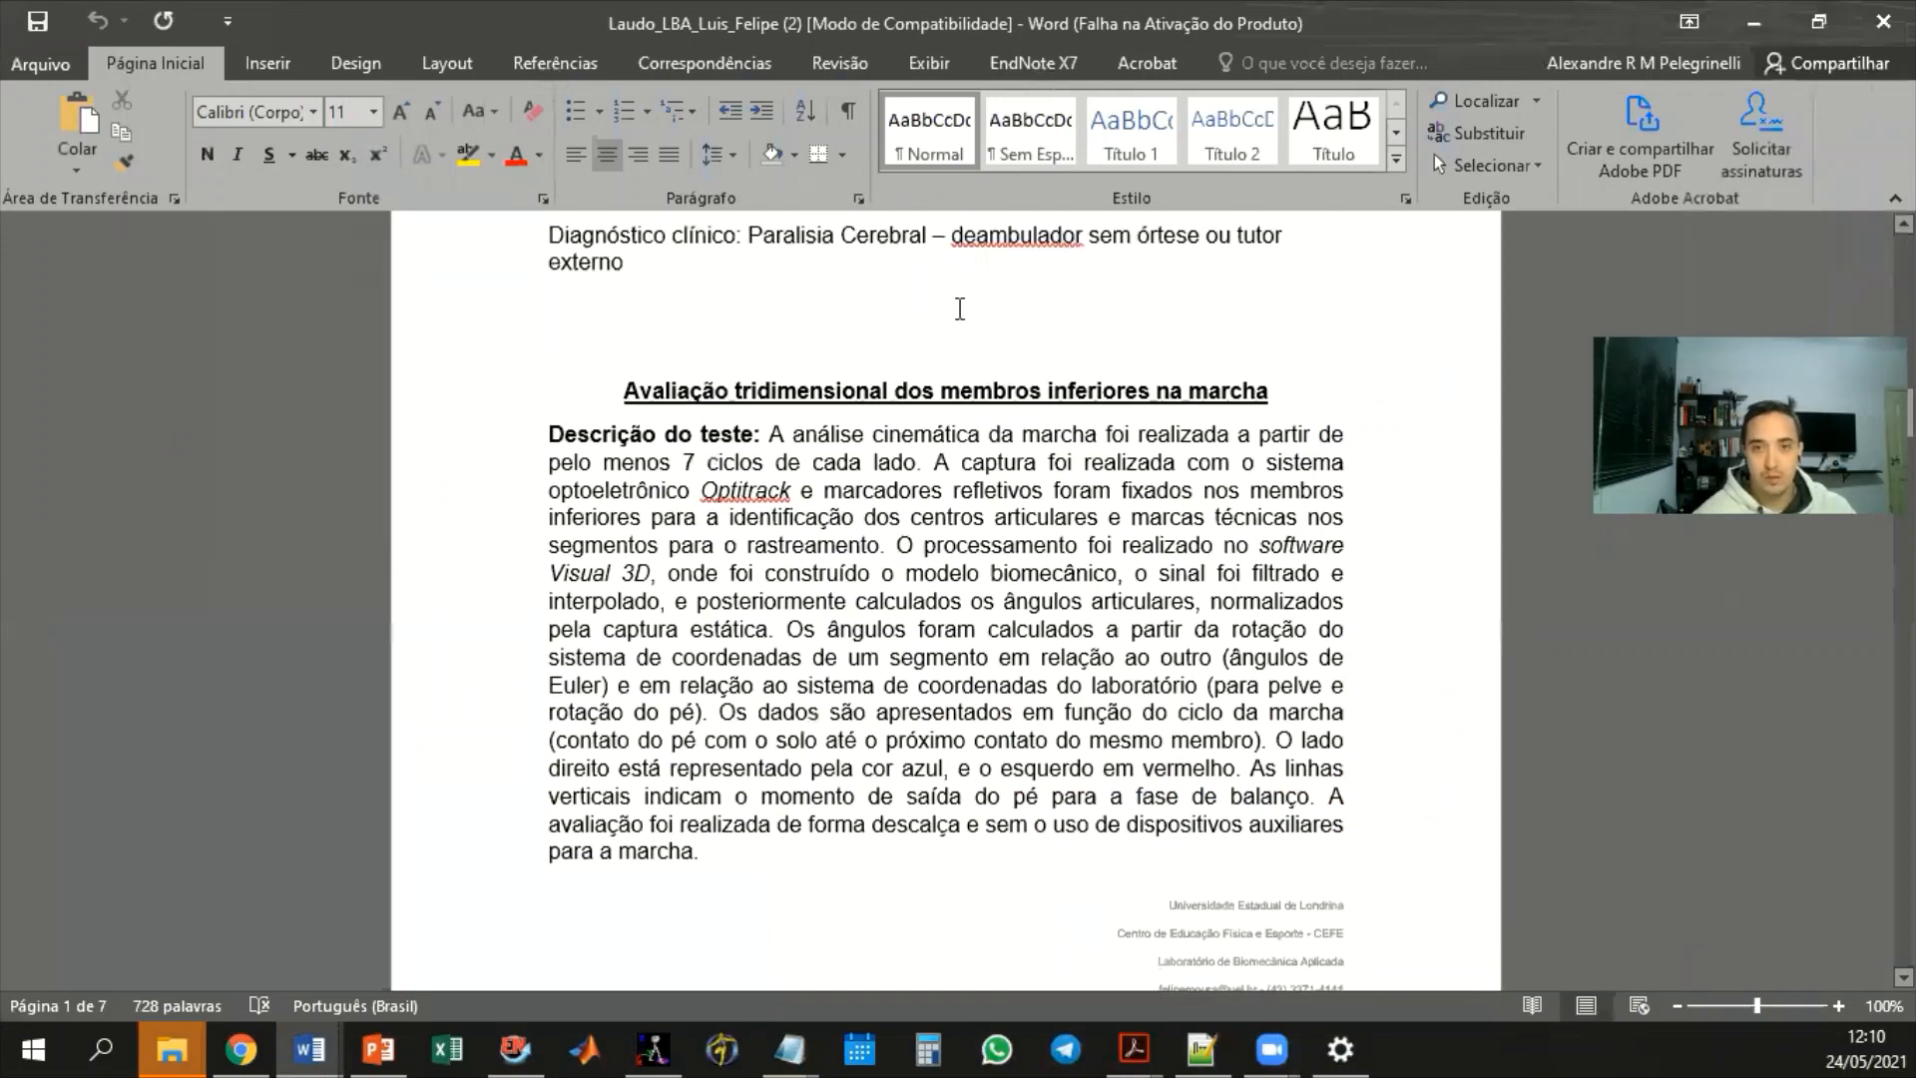
{"action": "scroll", "coordinate": [877, 234], "scroll_direction": "up", "scroll_amount": 1}
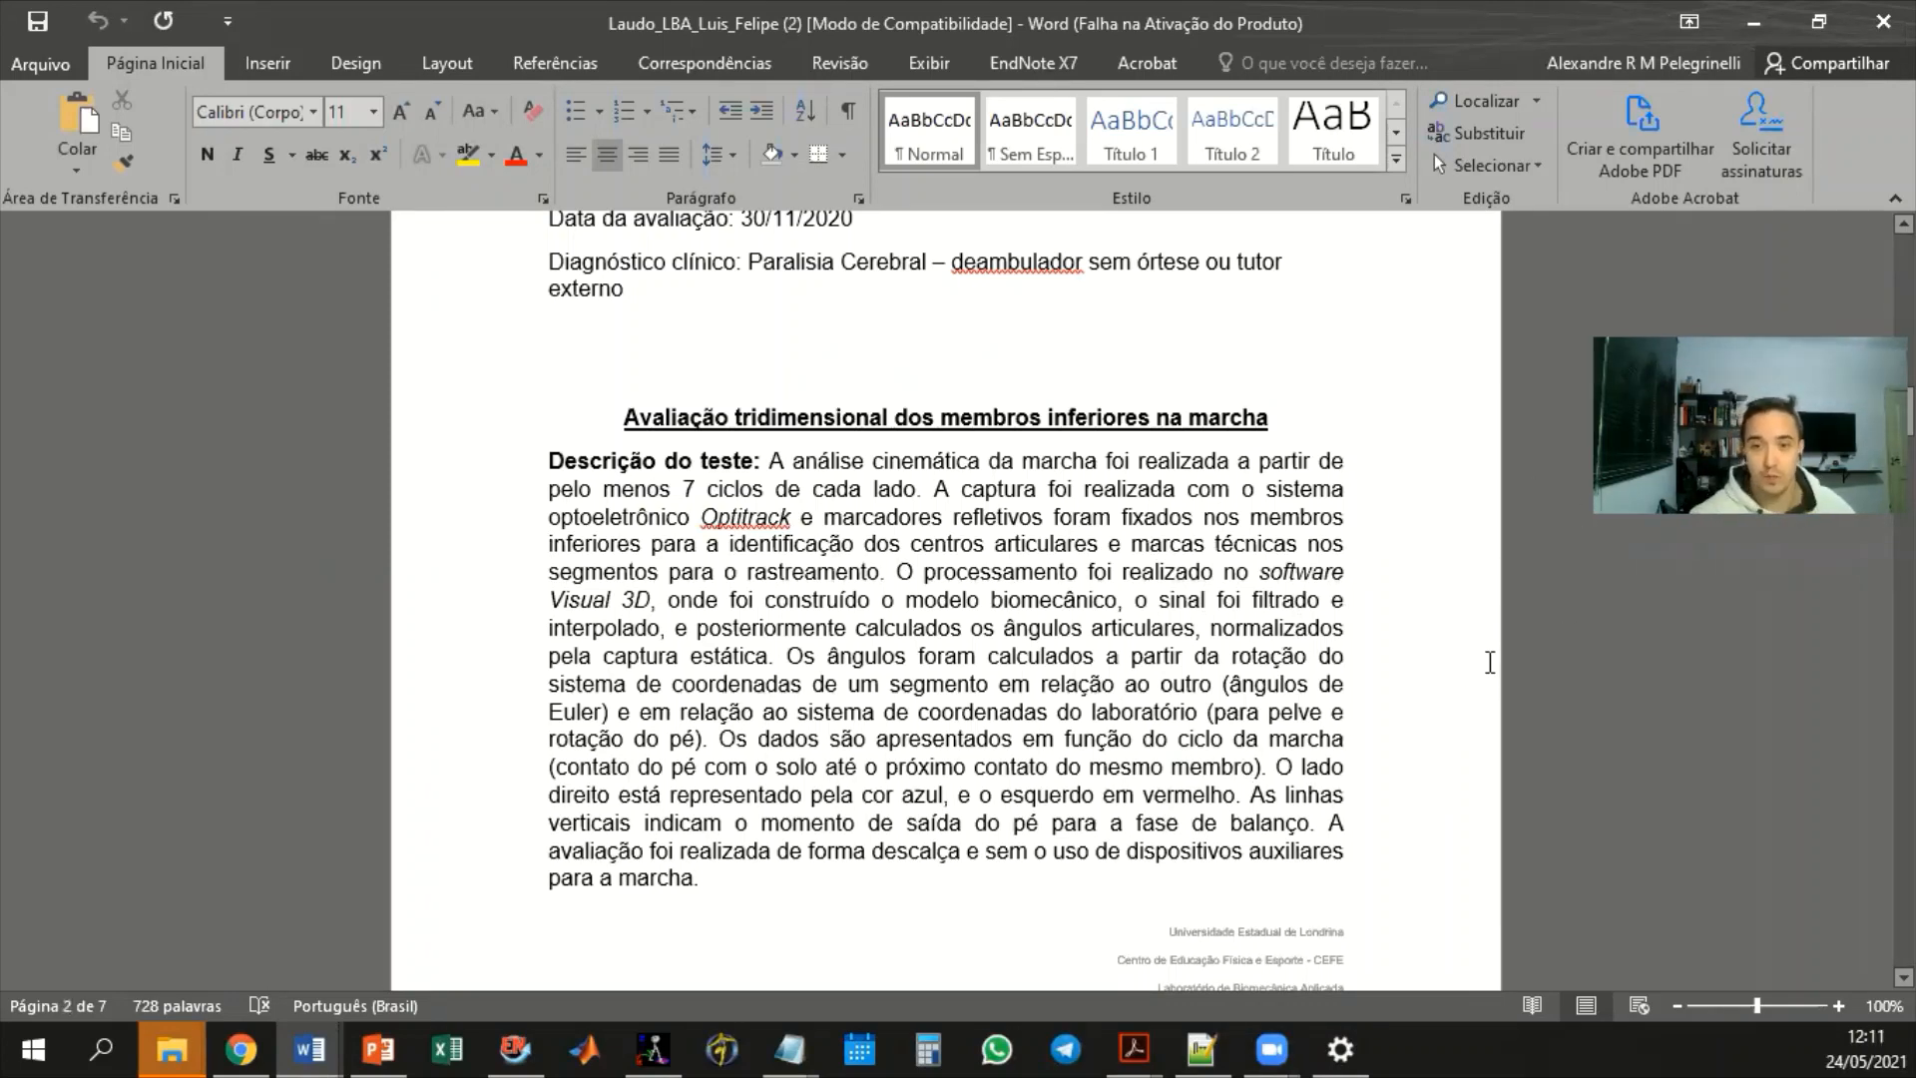
{"action": "scroll", "coordinate": [1676, 758], "scroll_direction": "down", "scroll_amount": 6}
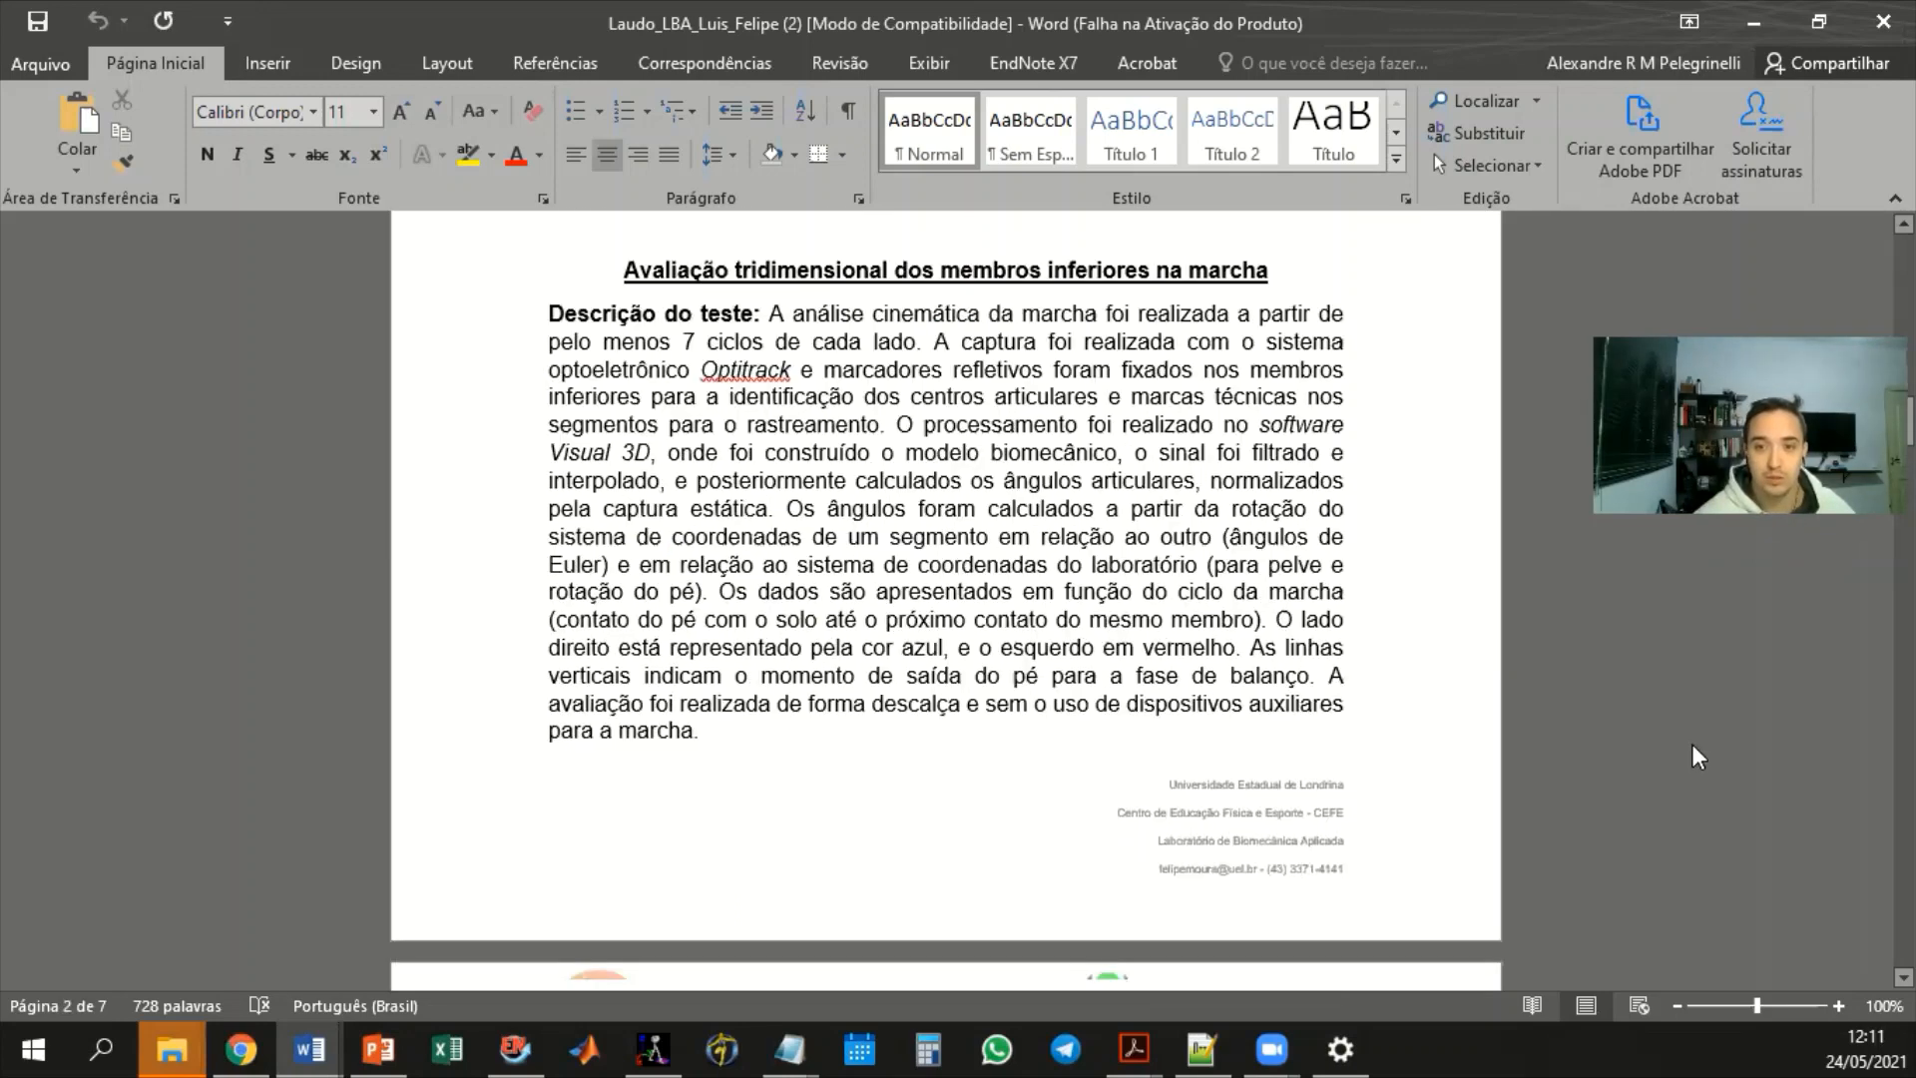
{"action": "scroll", "coordinate": [1676, 758], "scroll_direction": "down", "scroll_amount": 5}
Compare the barefoot right-side joint angle graphs with the left-side graphs in the report's results section
{"action": "scroll", "coordinate": [789, 707], "scroll_direction": "up", "scroll_amount": 1}
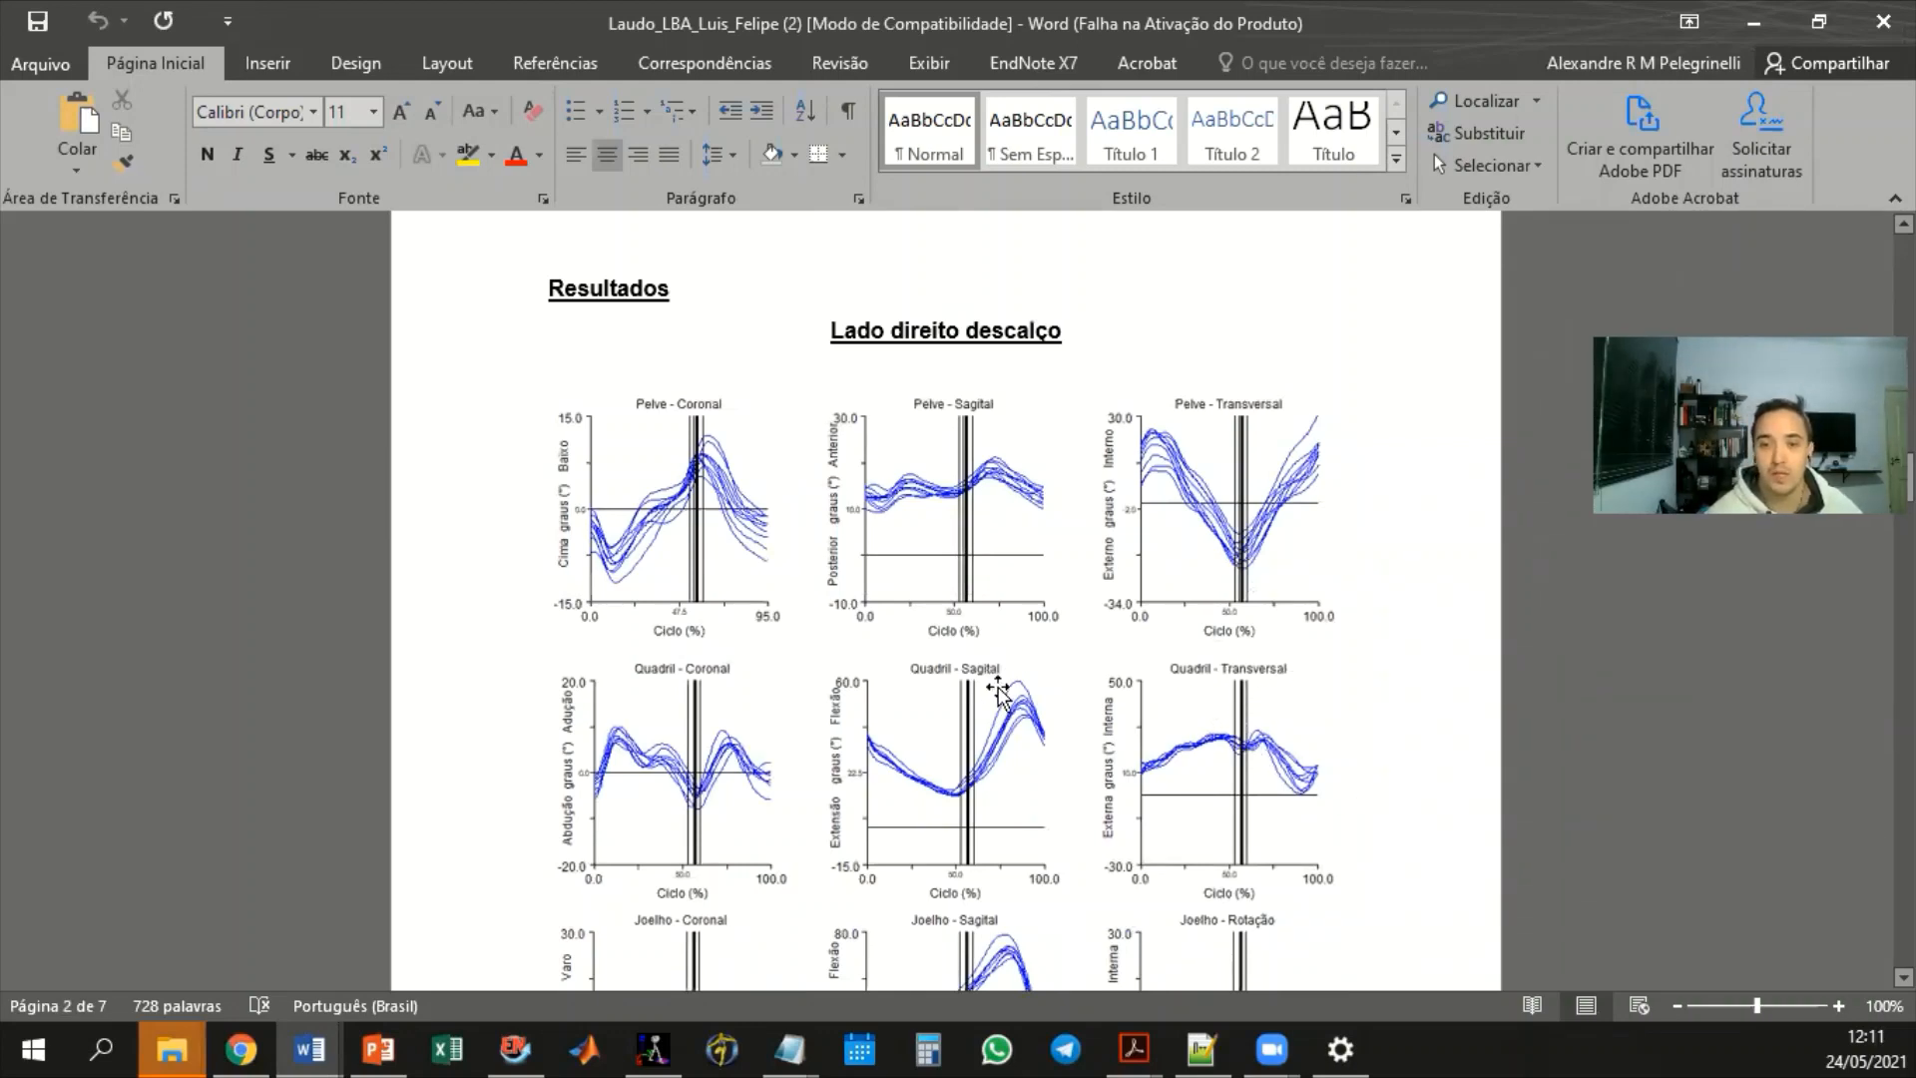
{"action": "scroll", "coordinate": [1703, 746], "scroll_direction": "down", "scroll_amount": 12}
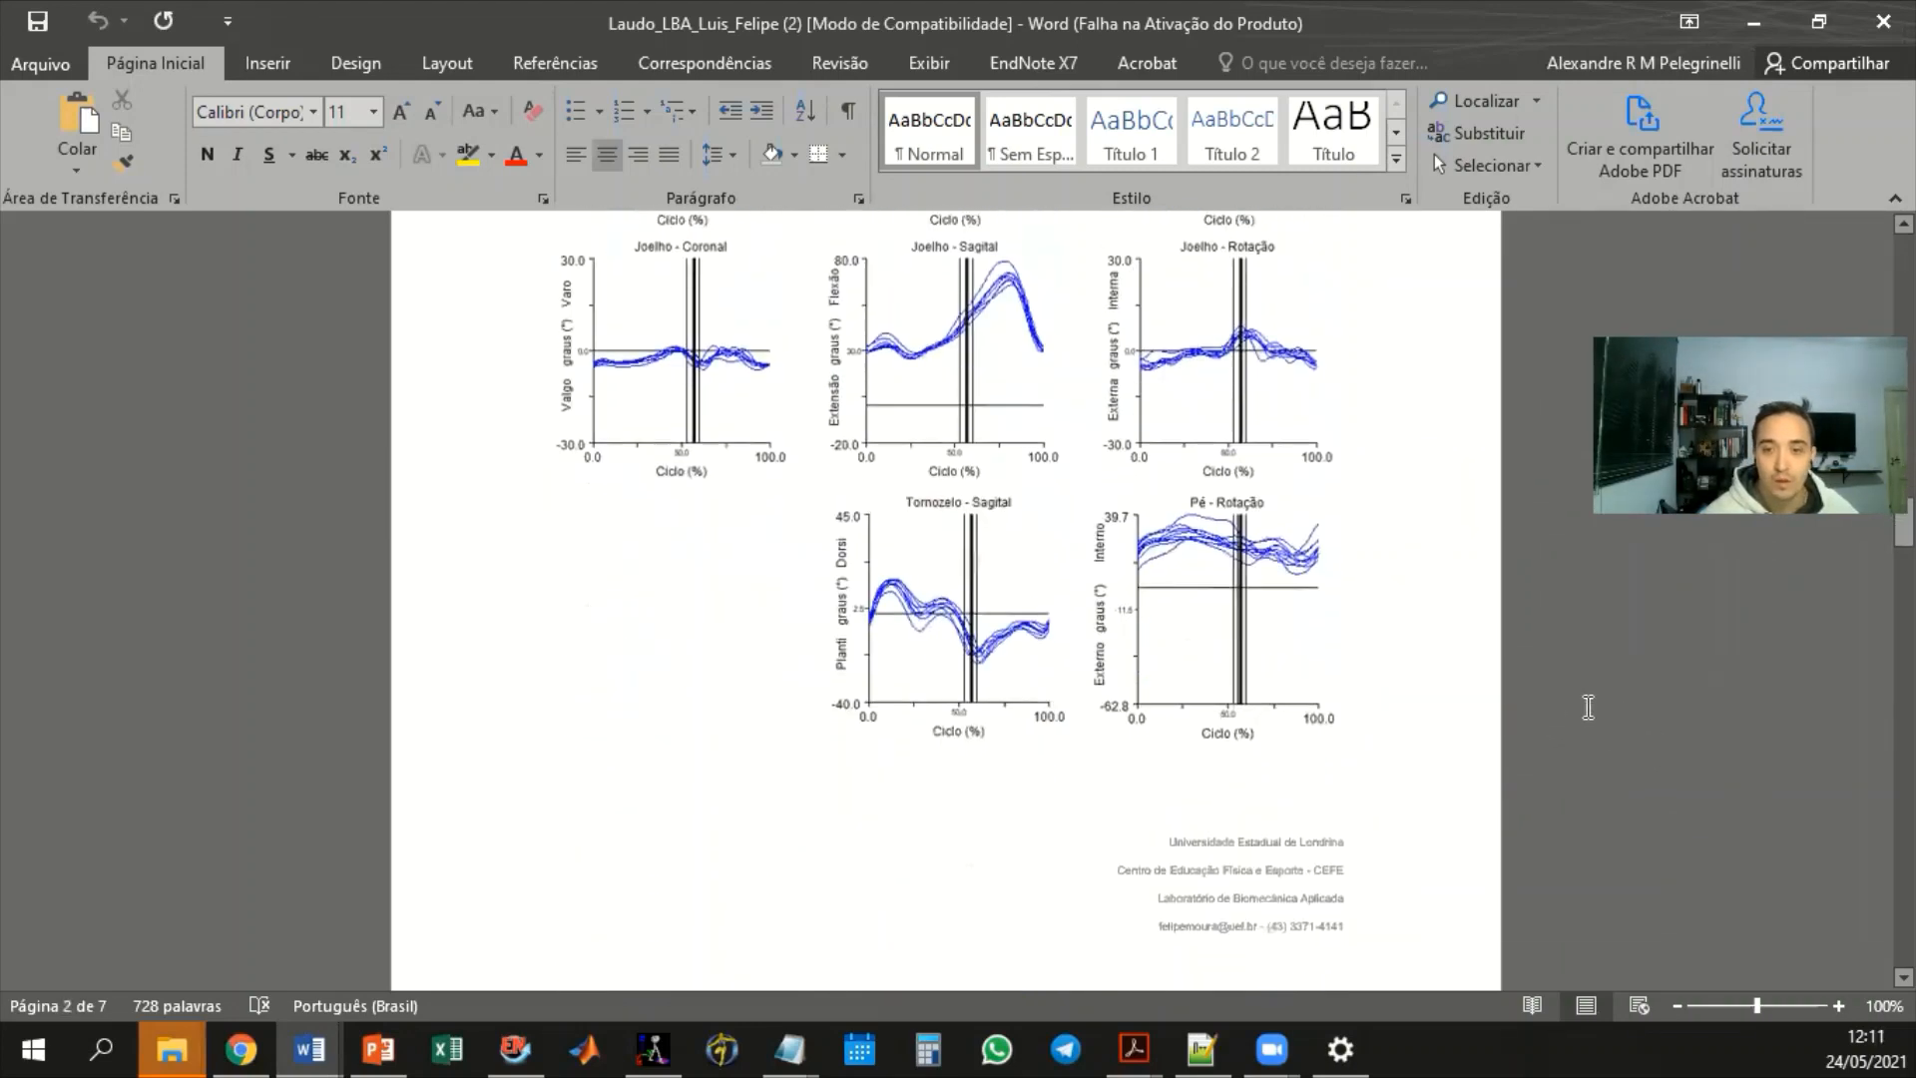
{"action": "scroll", "coordinate": [1585, 715], "scroll_direction": "down", "scroll_amount": 5}
{"action": "scroll", "coordinate": [1585, 696], "scroll_direction": "down", "scroll_amount": 4}
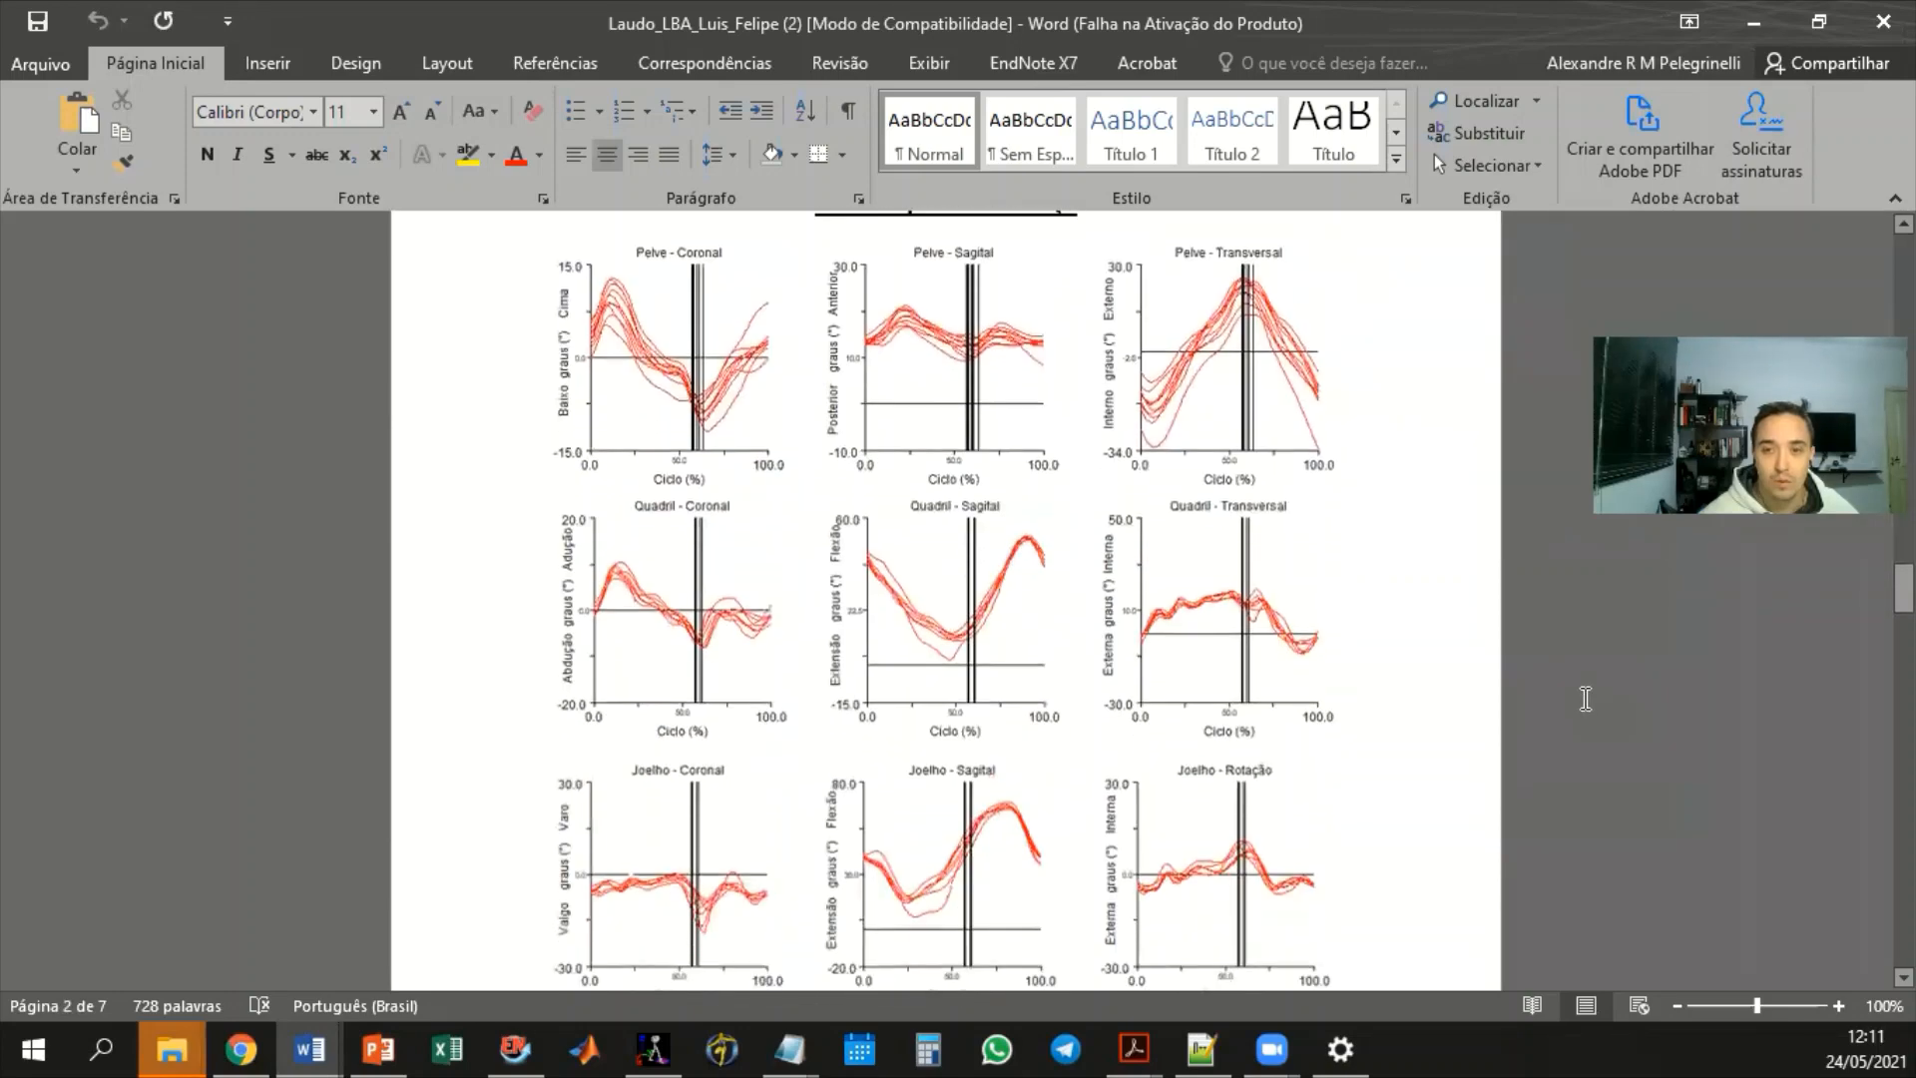
{"action": "scroll", "coordinate": [1585, 699], "scroll_direction": "up", "scroll_amount": 2}
{"action": "scroll", "coordinate": [1585, 703], "scroll_direction": "up", "scroll_amount": 10}
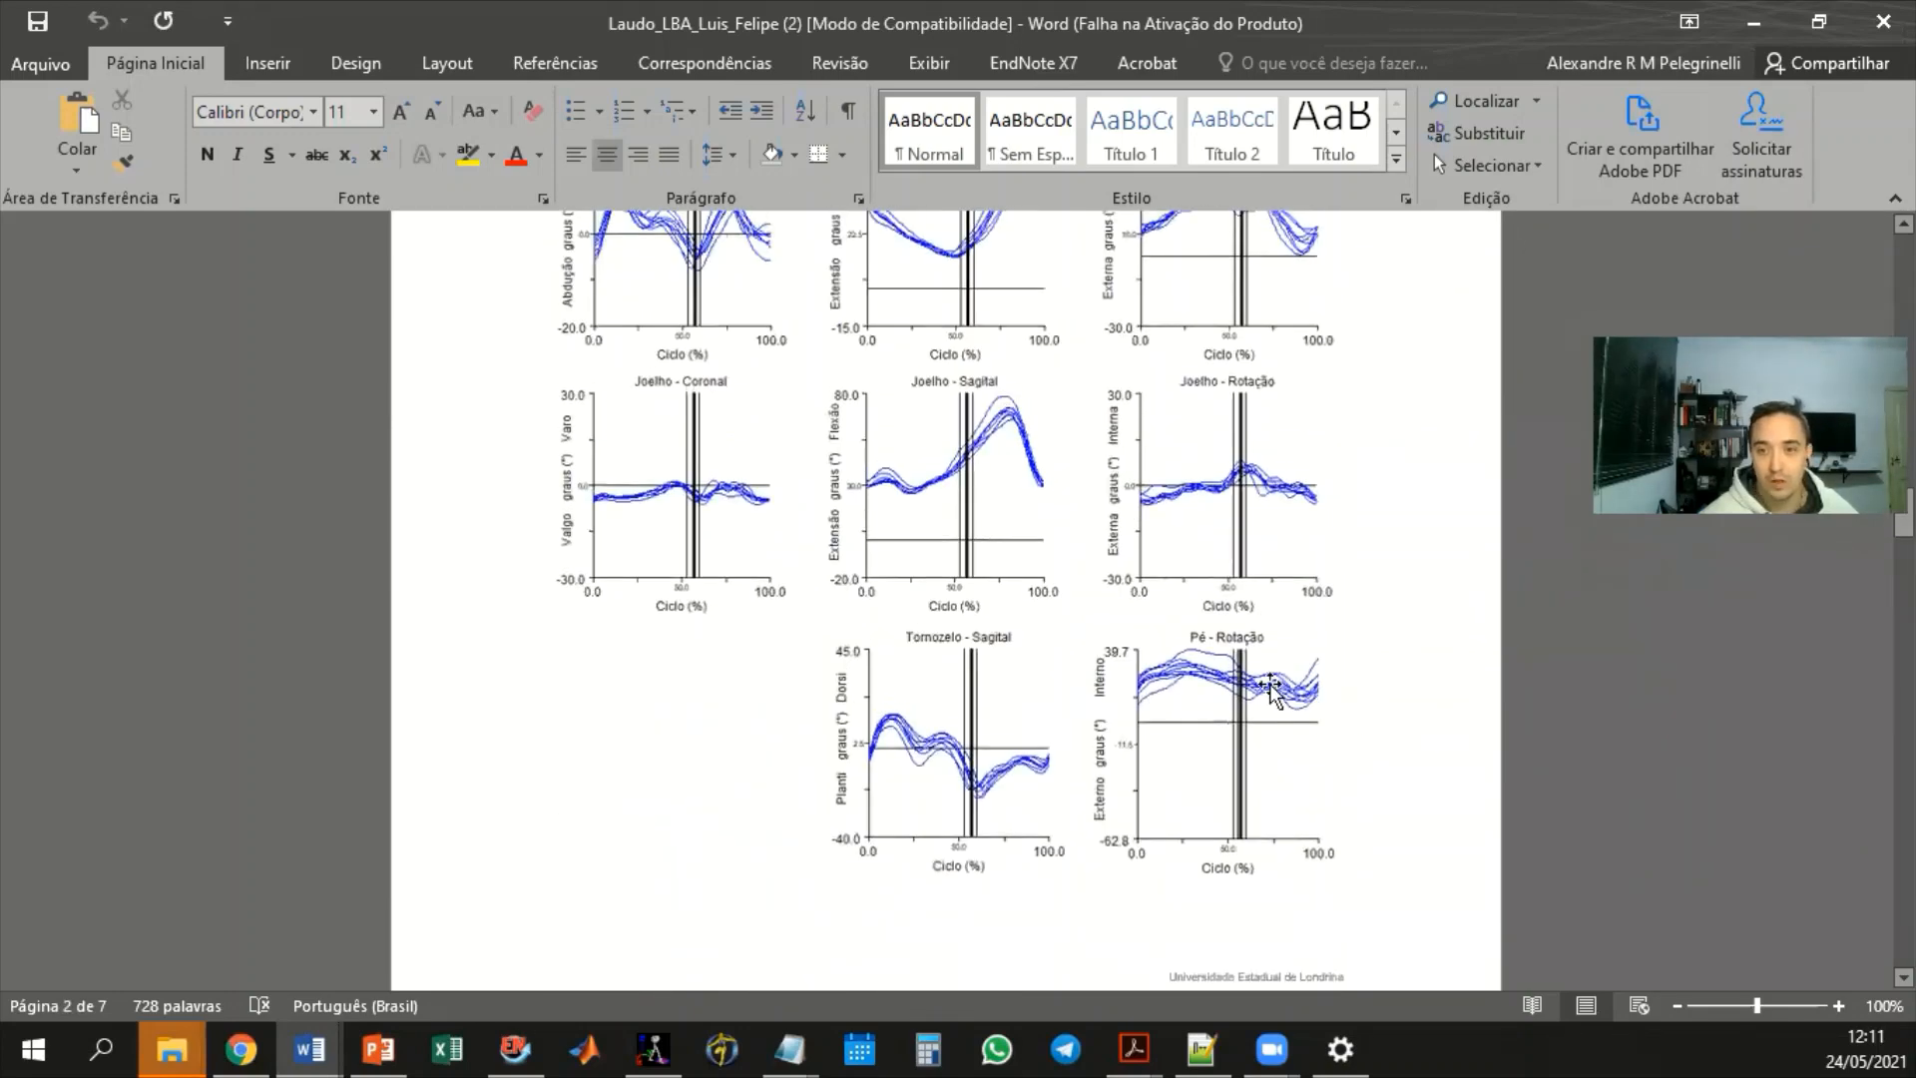
{"action": "scroll", "coordinate": [1287, 676], "scroll_direction": "up", "scroll_amount": 3}
Examine the inserted right-side graph images from pelvis to foot, the left-side graphs, the gait parameter table and the interpretation text
{"action": "left_click", "coordinate": [1014, 671]}
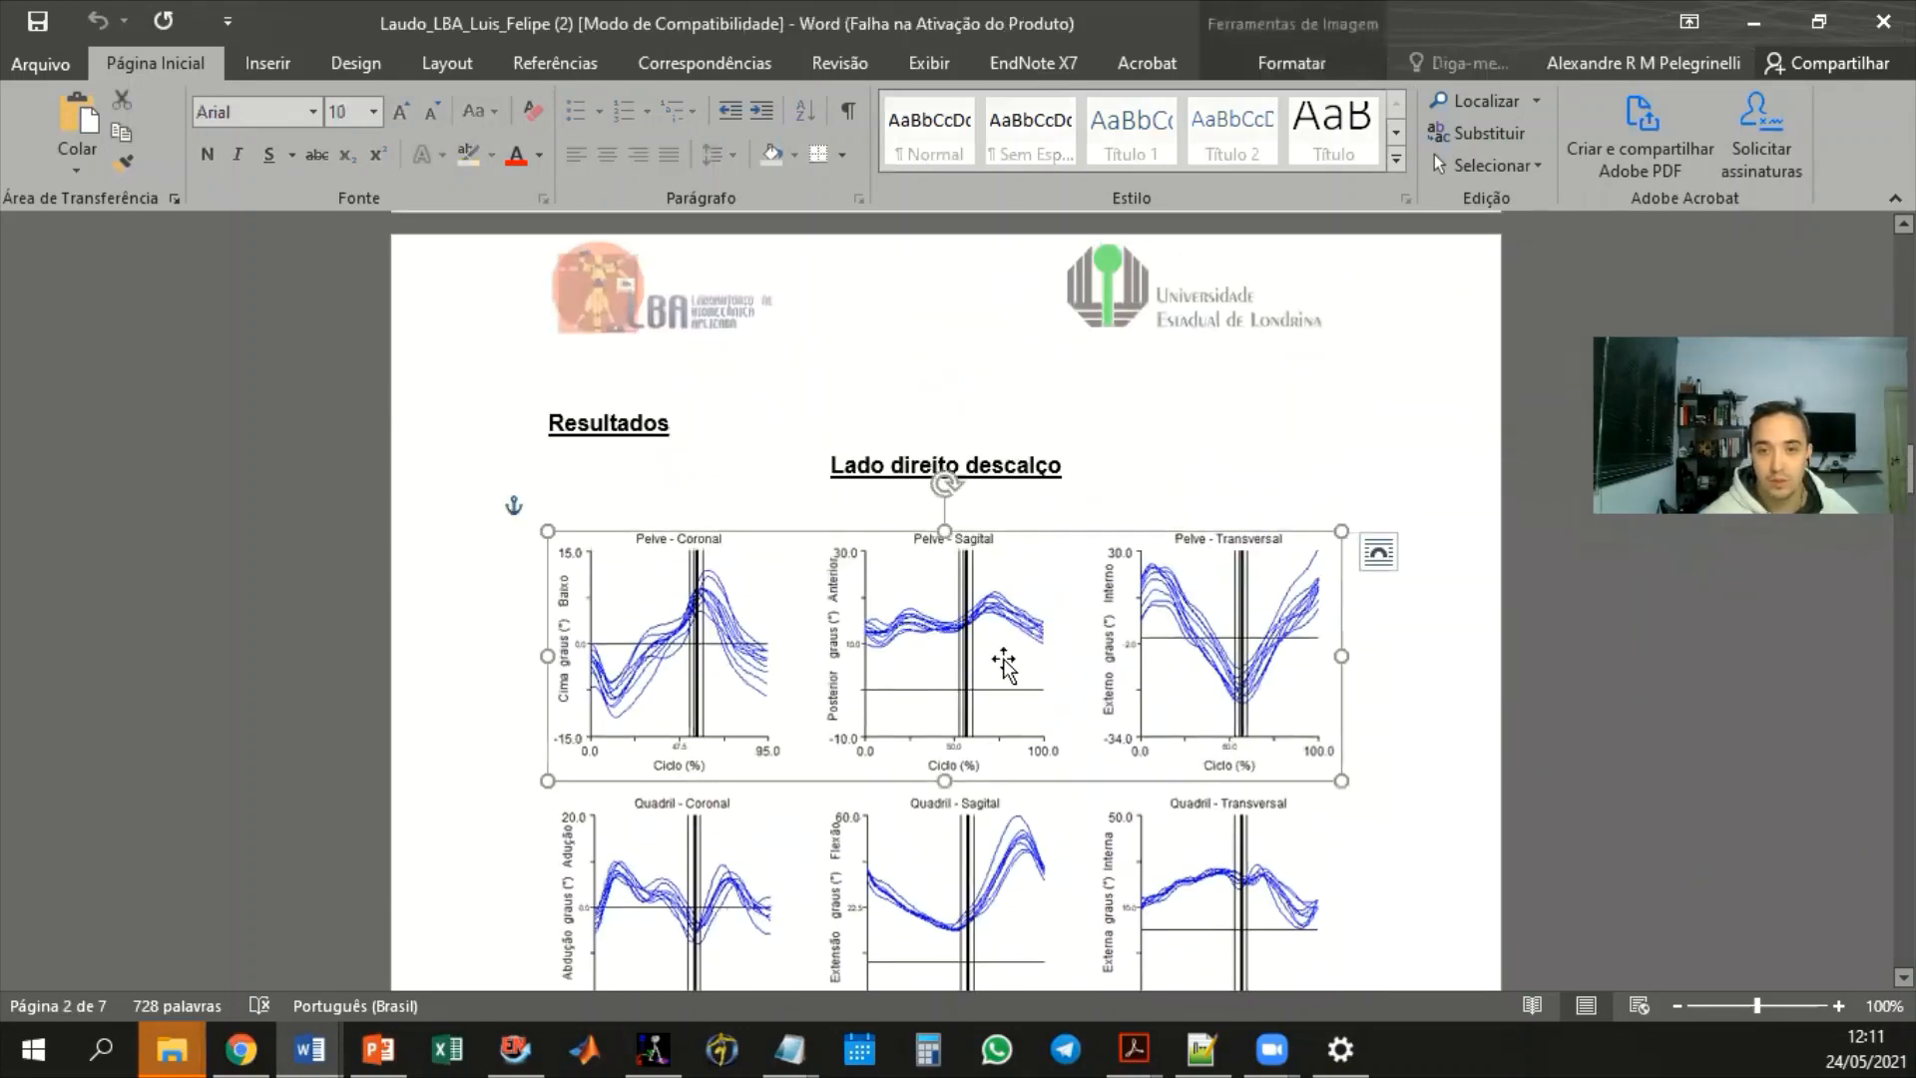
{"action": "scroll", "coordinate": [1187, 659], "scroll_direction": "down", "scroll_amount": 3}
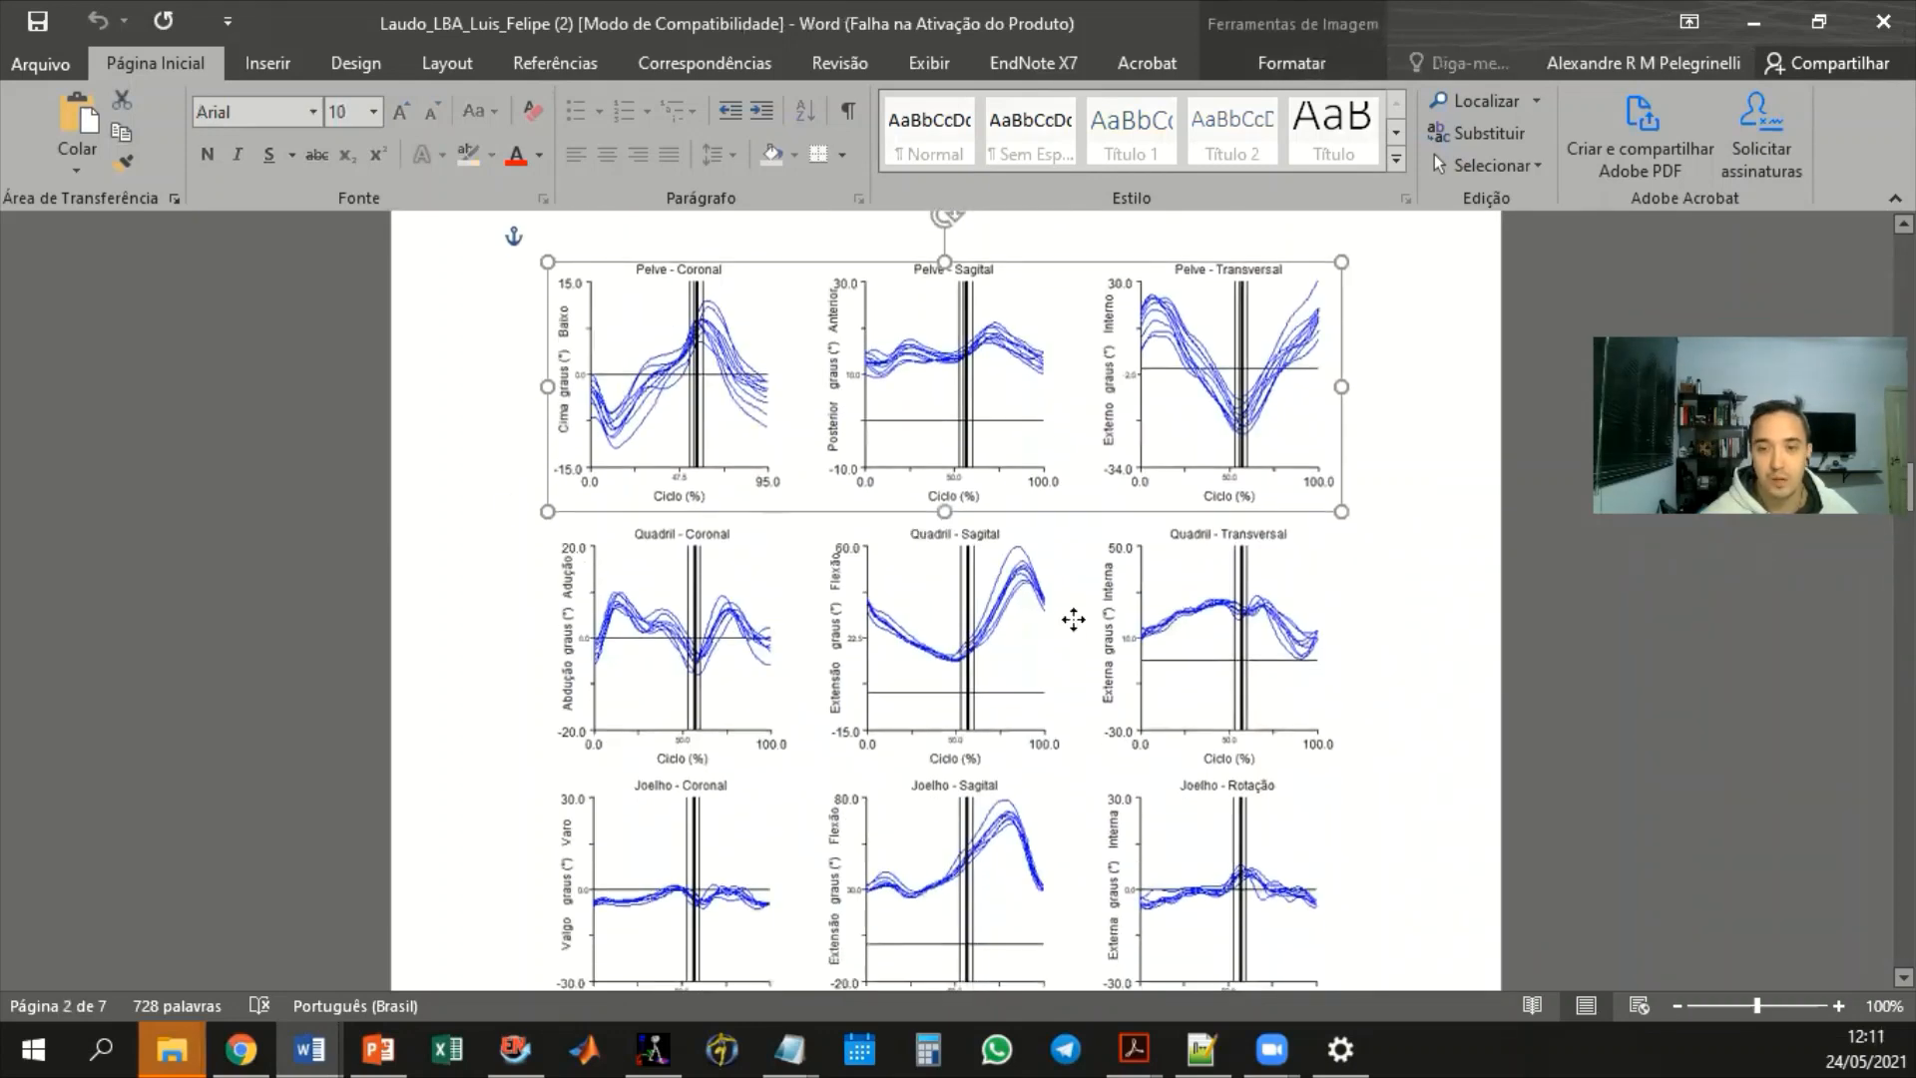
{"action": "left_click", "coordinate": [1245, 641]}
{"action": "scroll", "coordinate": [1228, 636], "scroll_direction": "down", "scroll_amount": 3}
{"action": "left_click", "coordinate": [1179, 628]}
{"action": "scroll", "coordinate": [1303, 642], "scroll_direction": "down", "scroll_amount": 2}
{"action": "left_click", "coordinate": [1317, 636]}
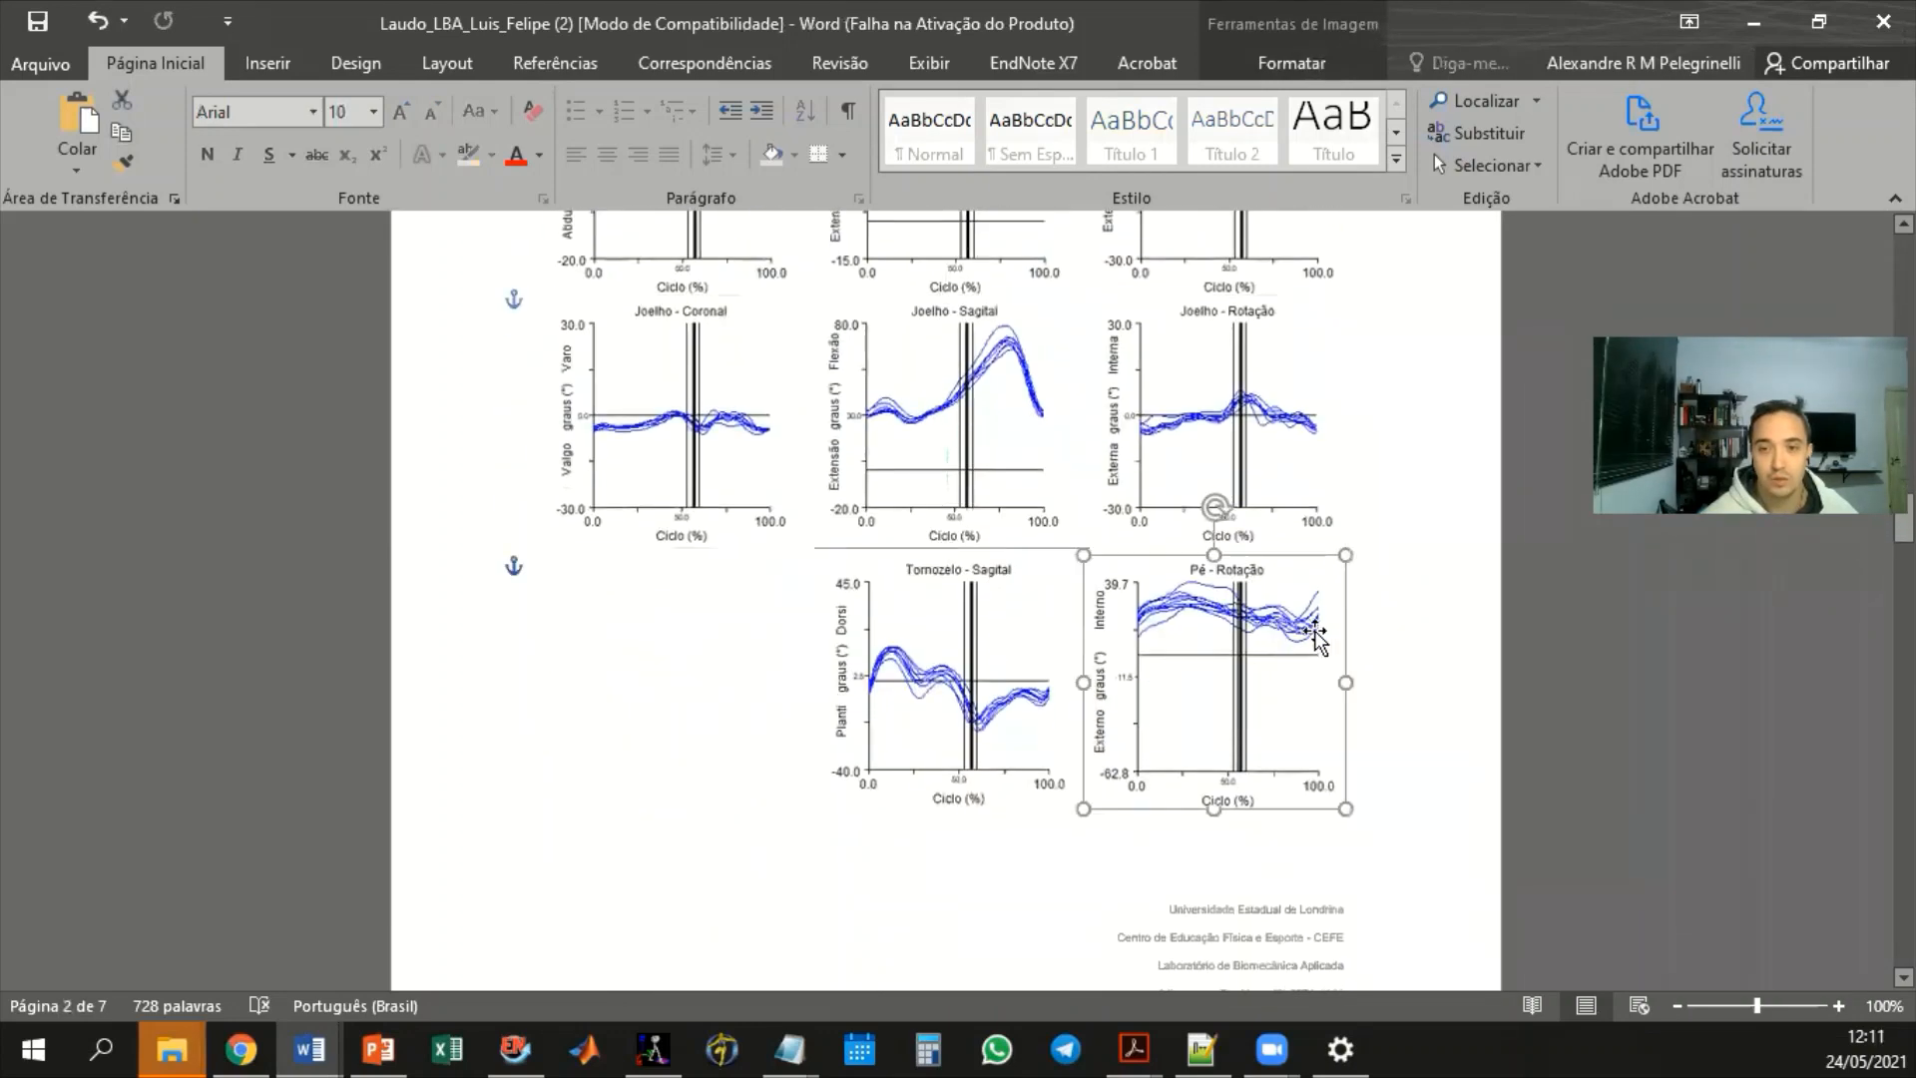
{"action": "scroll", "coordinate": [1526, 679], "scroll_direction": "down", "scroll_amount": 5}
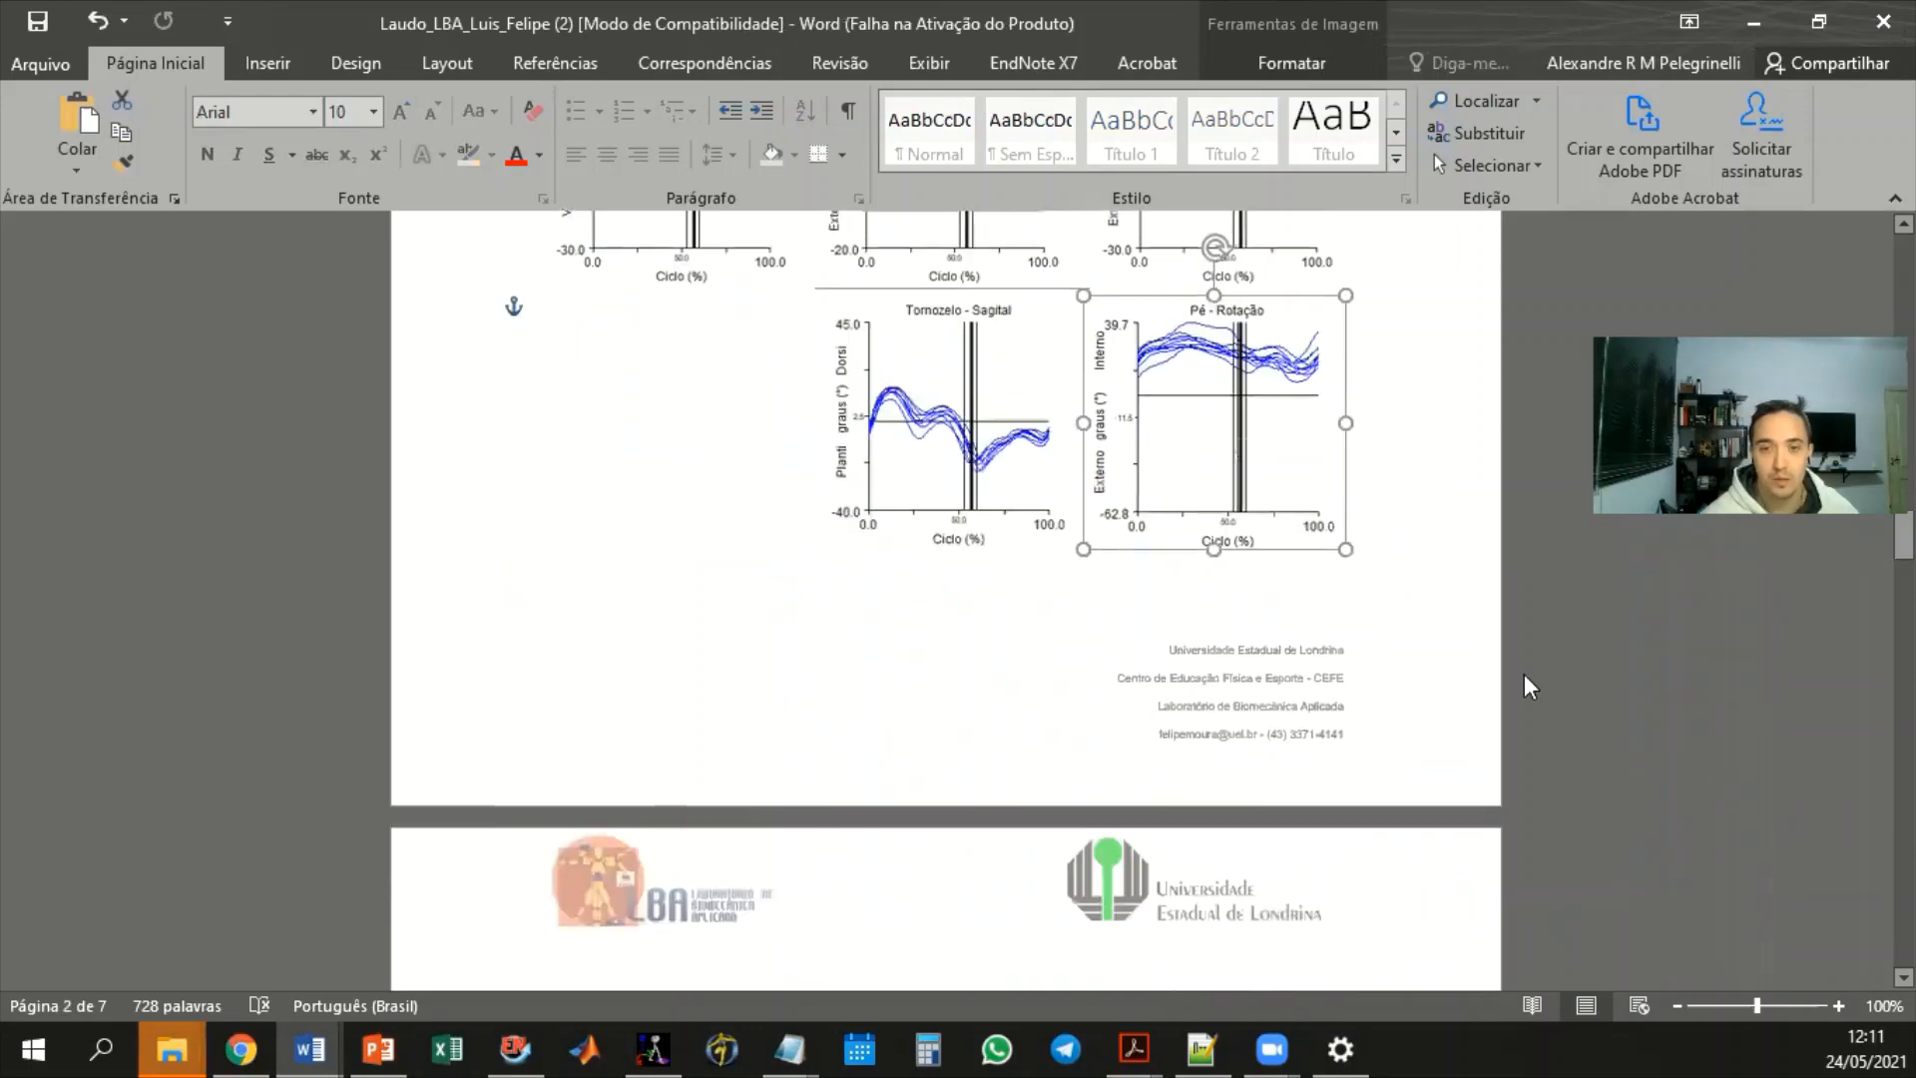
{"action": "scroll", "coordinate": [1532, 674], "scroll_direction": "down", "scroll_amount": 8}
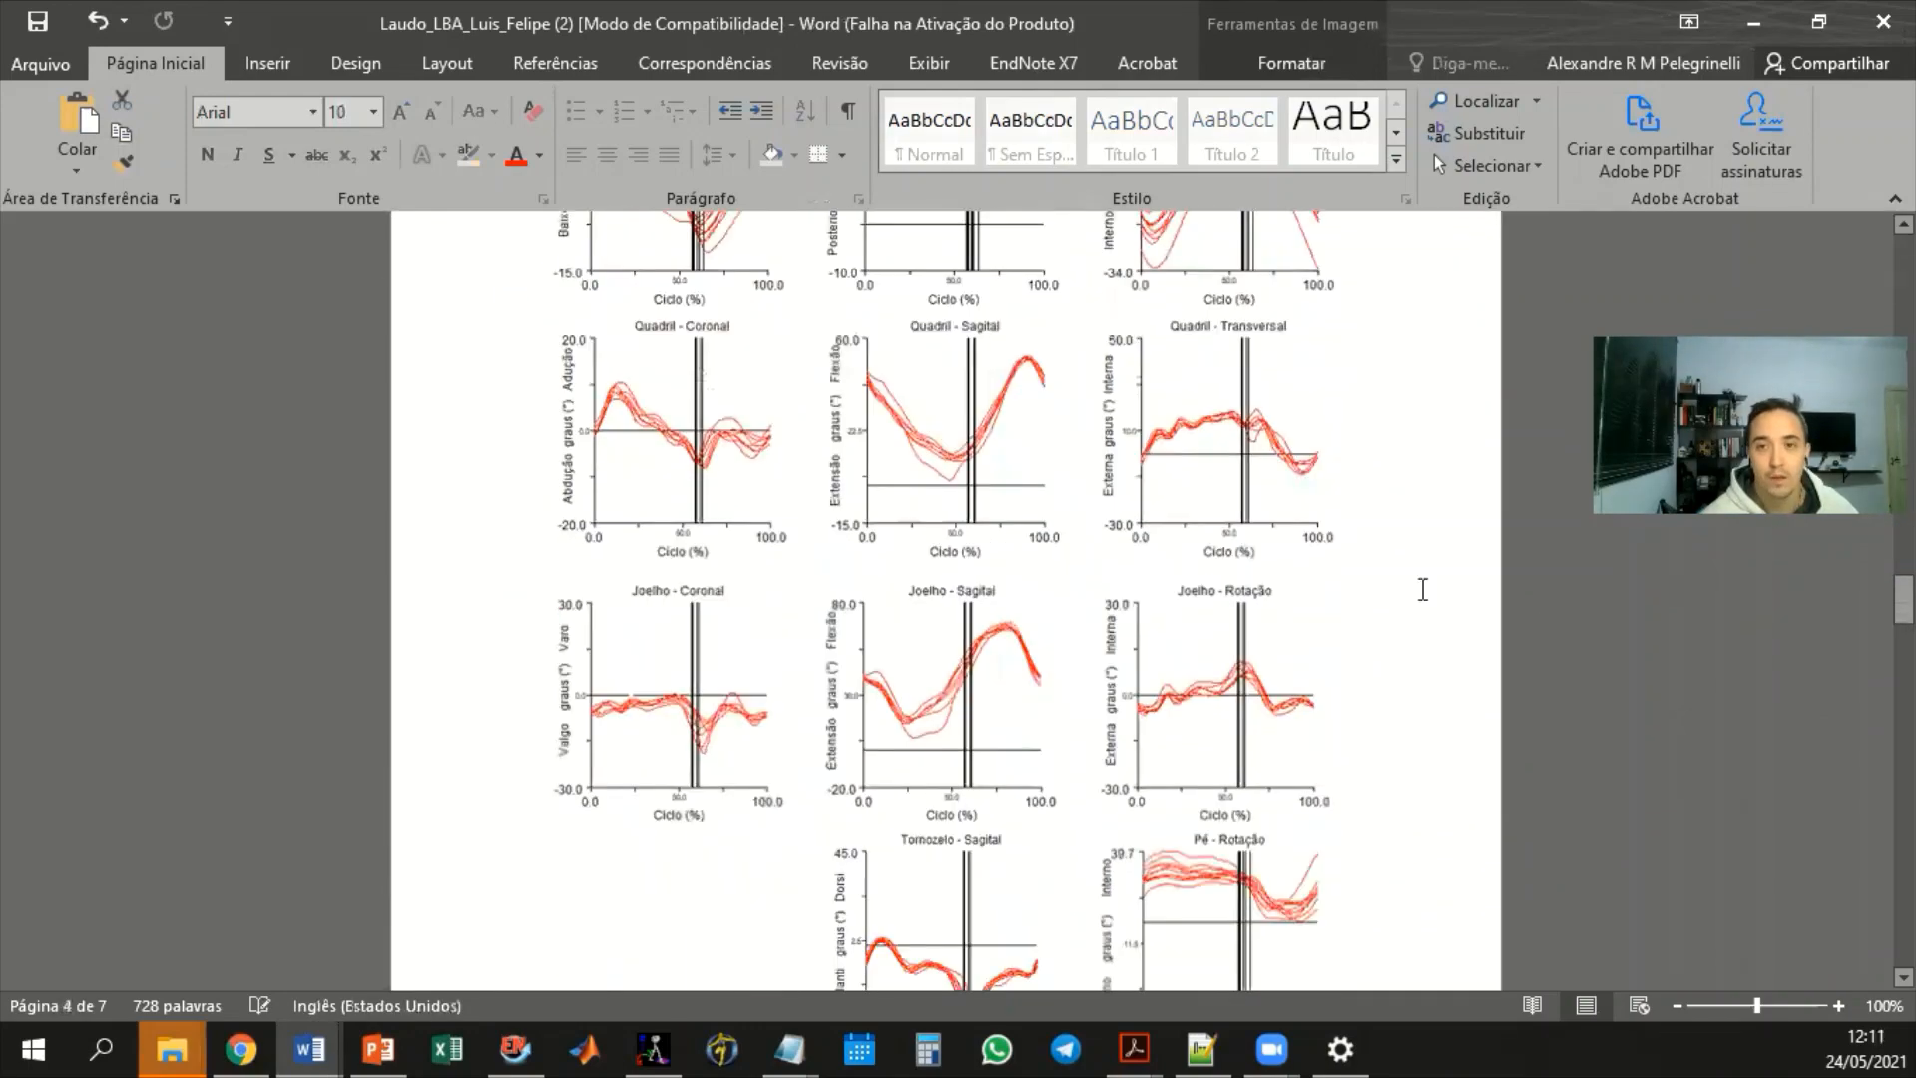
{"action": "scroll", "coordinate": [1290, 639], "scroll_direction": "down", "scroll_amount": 10}
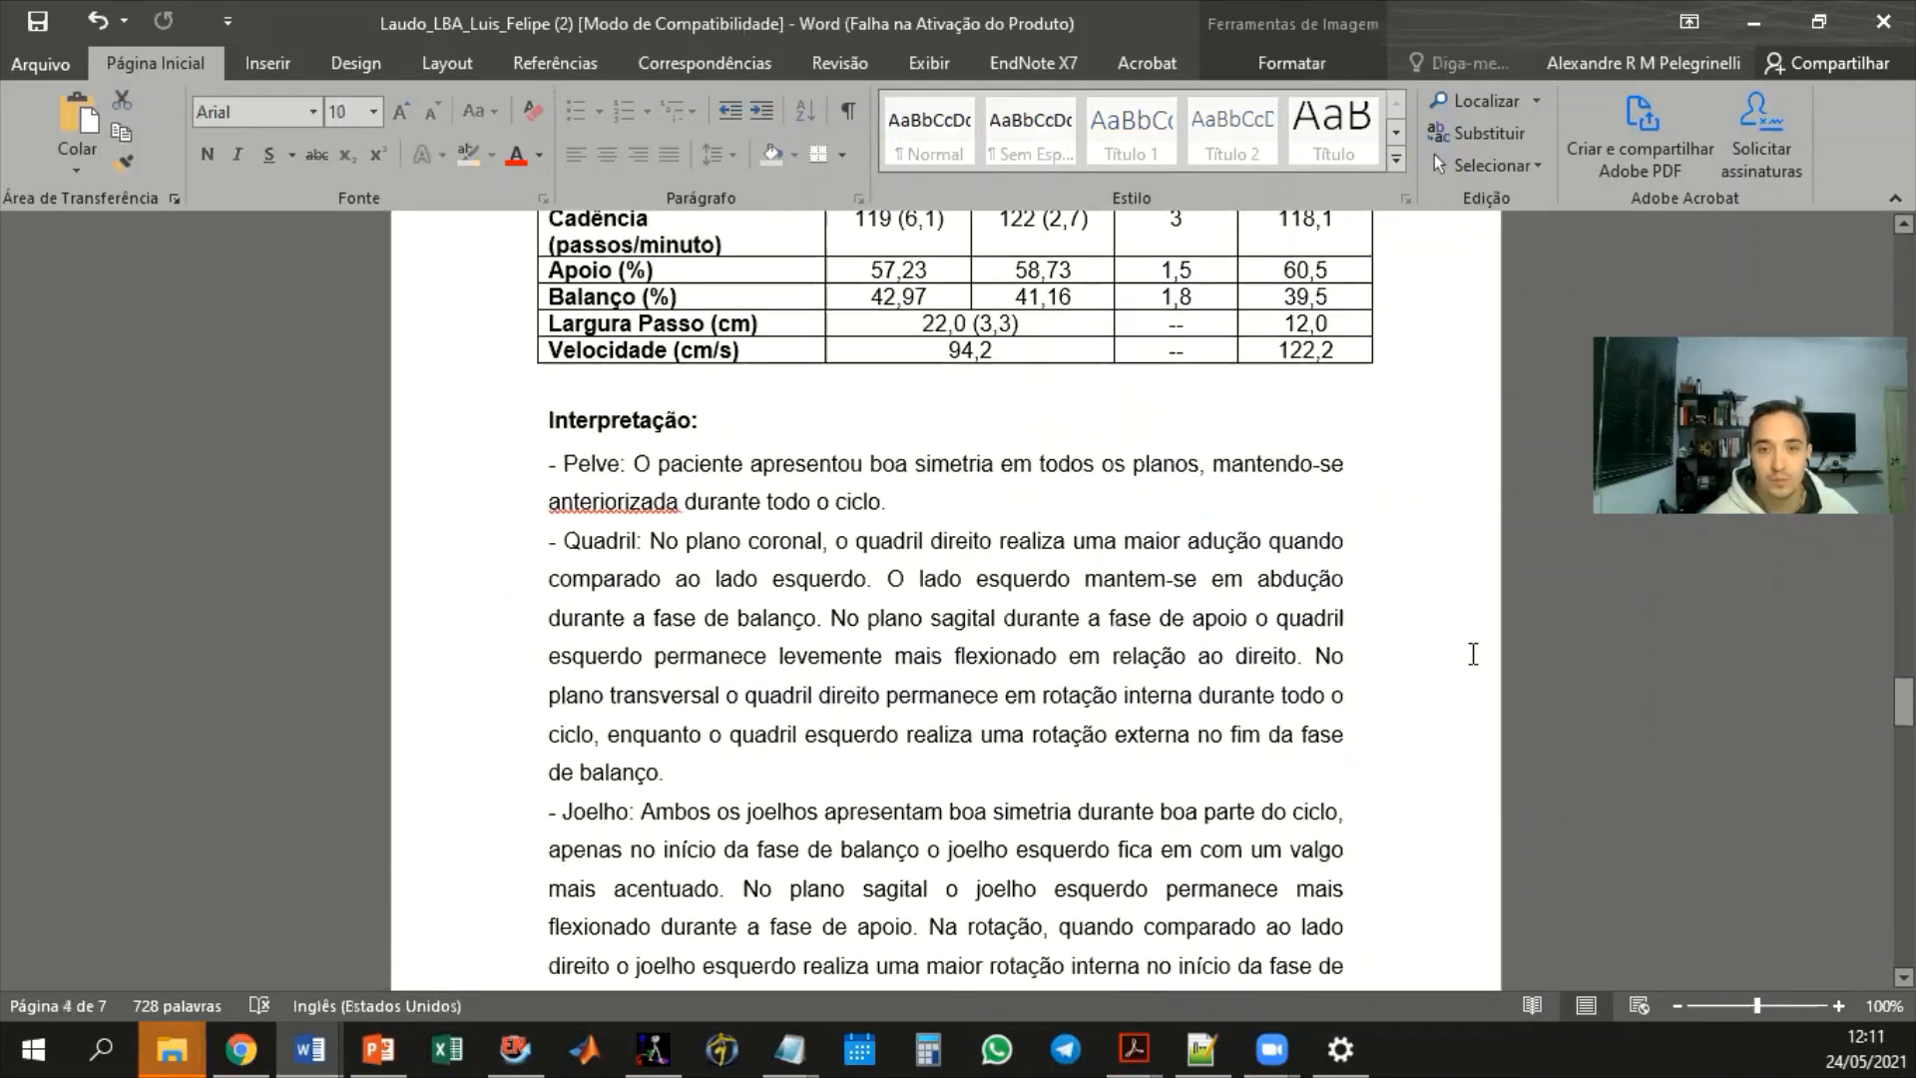
Switch to Visual3D, select the temporal-distance item in the report list and display its values on report page 4
{"action": "scroll", "coordinate": [1461, 663], "scroll_direction": "up", "scroll_amount": 3}
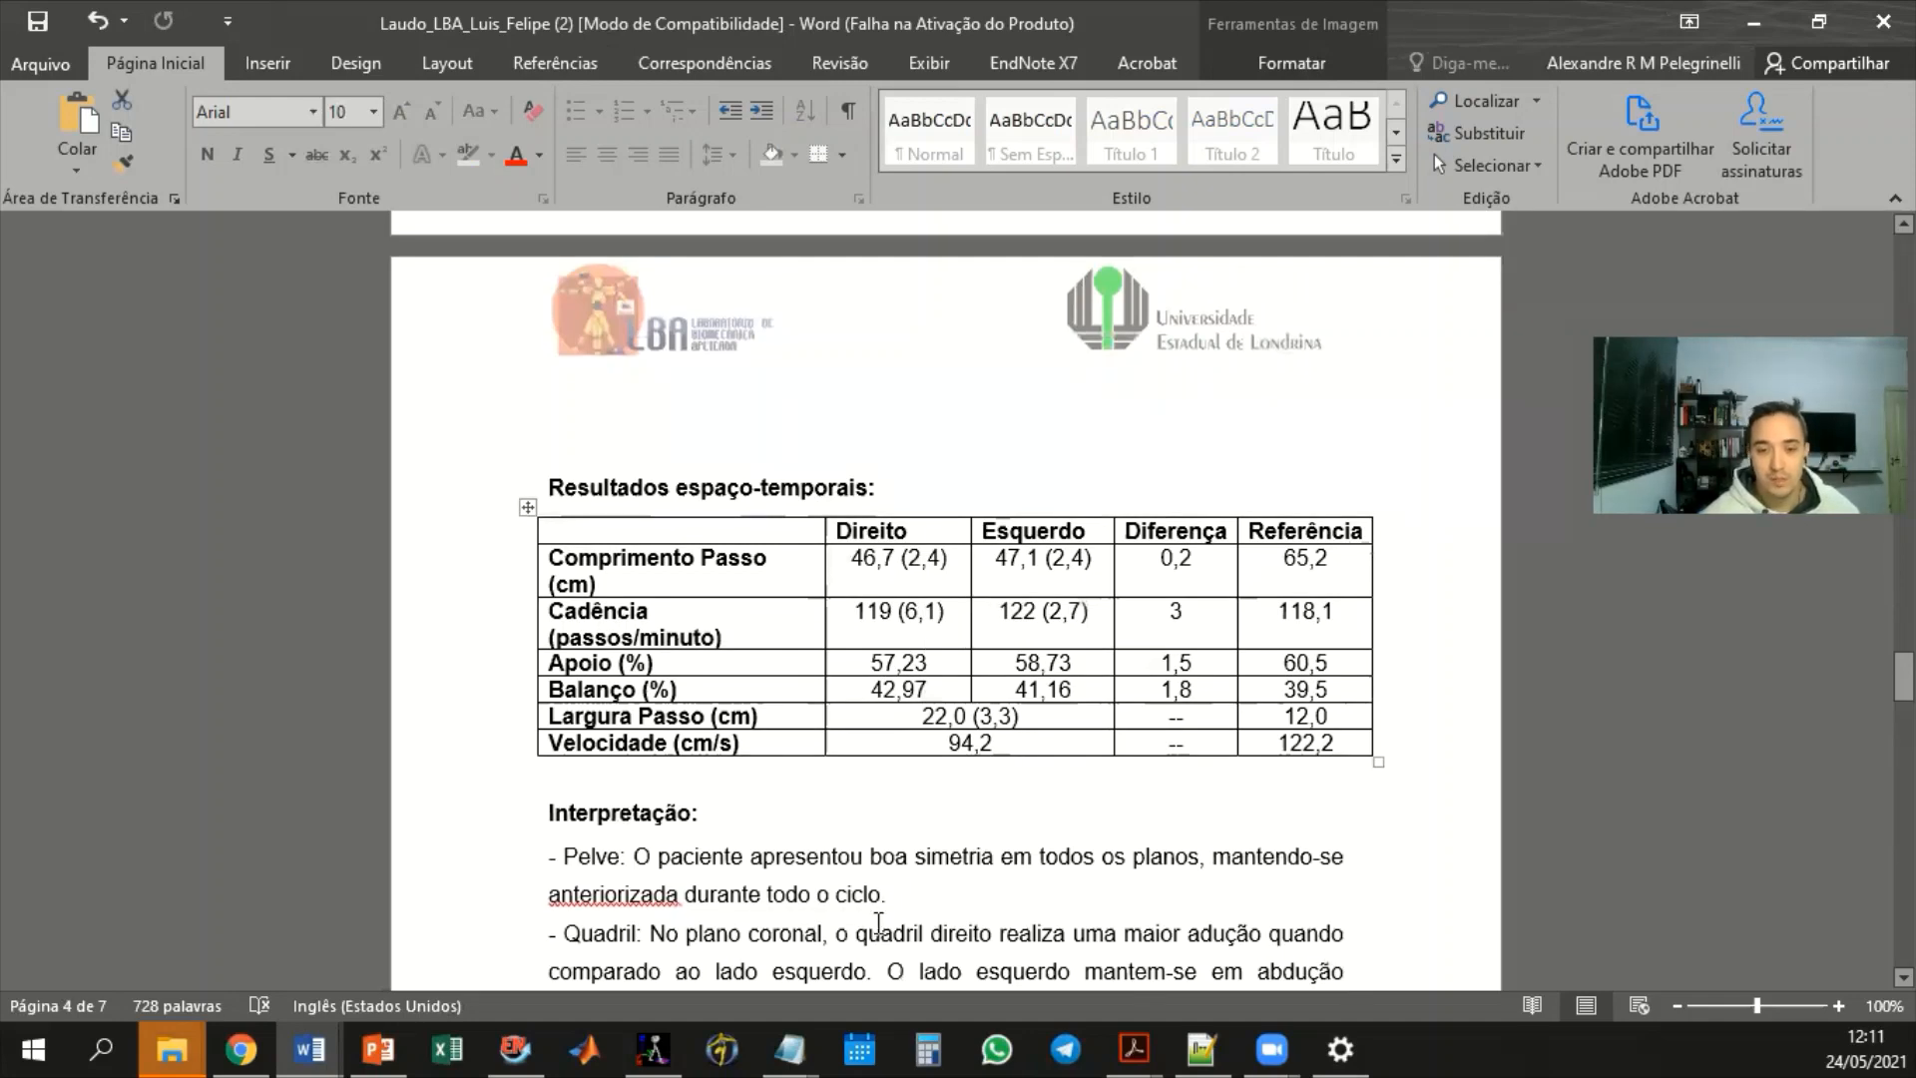
{"action": "left_click", "coordinate": [654, 1048]}
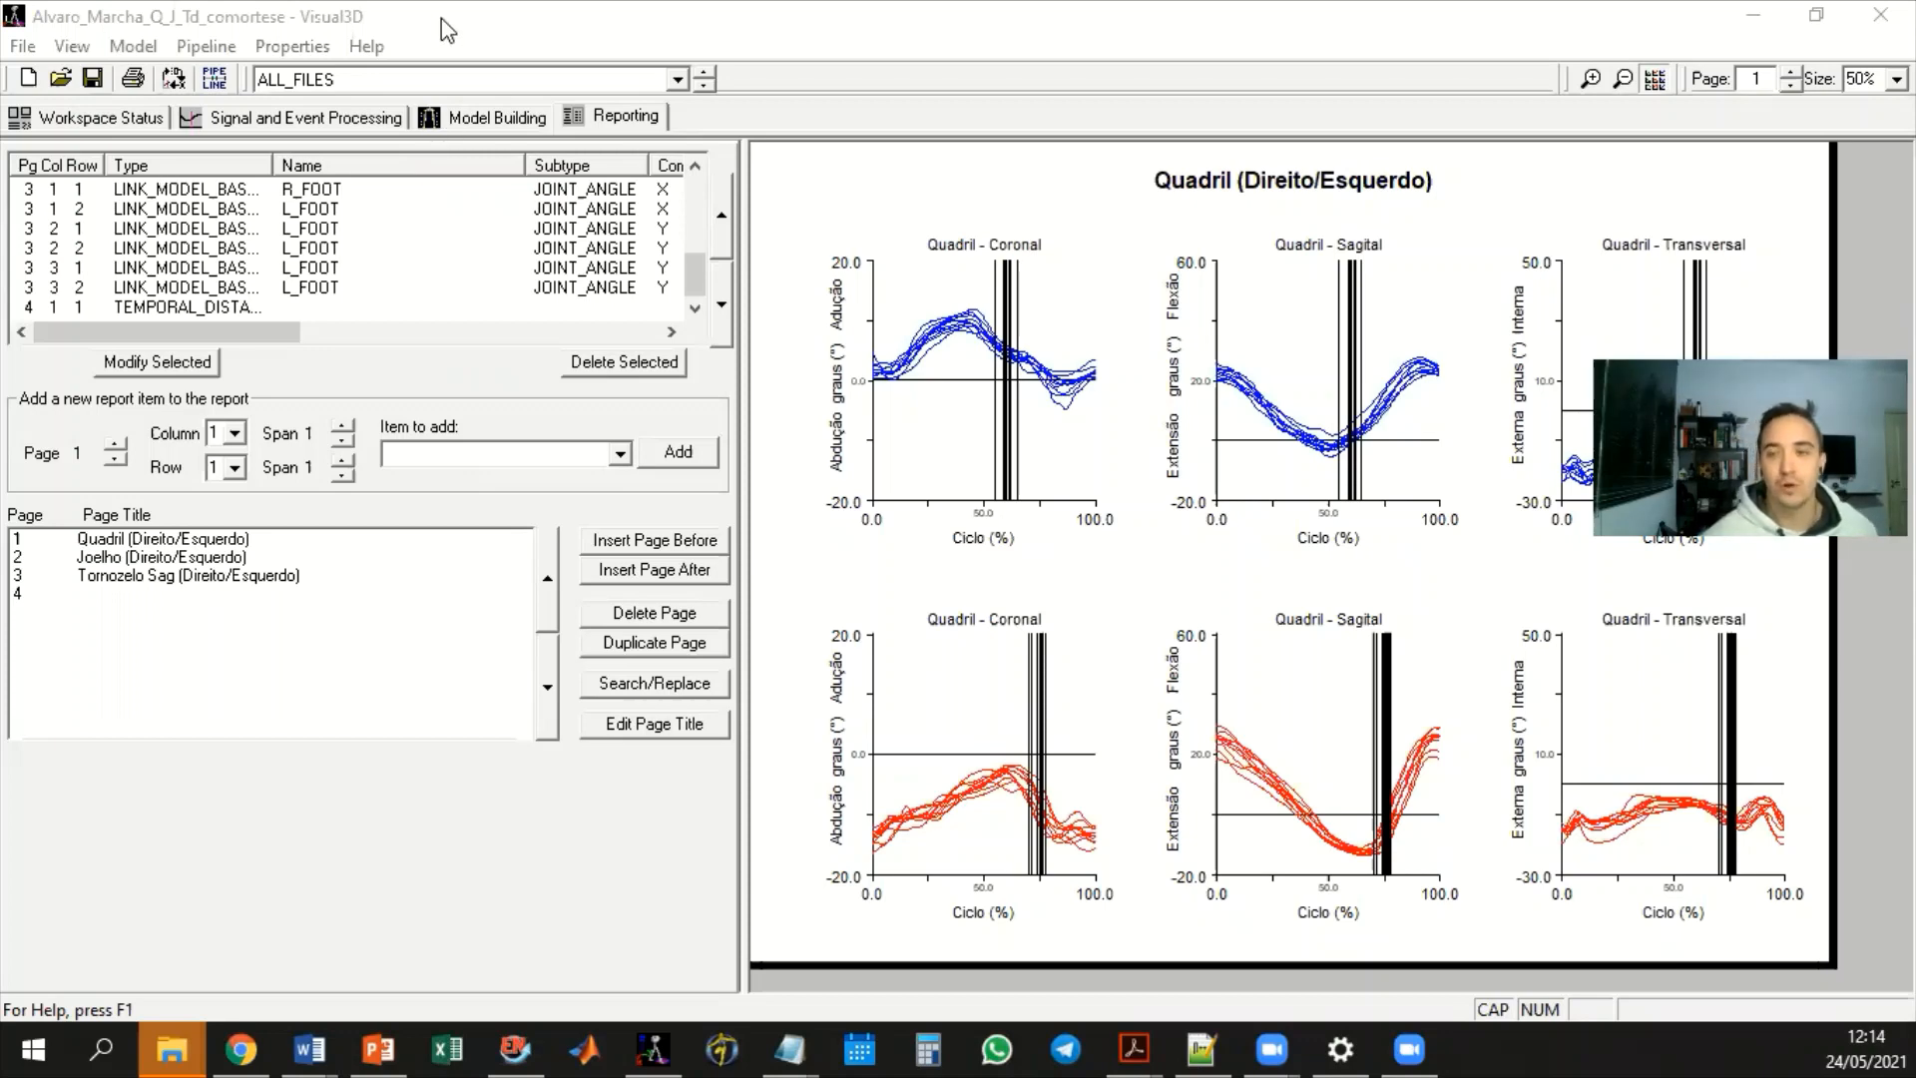
{"action": "left_click", "coordinate": [195, 309]}
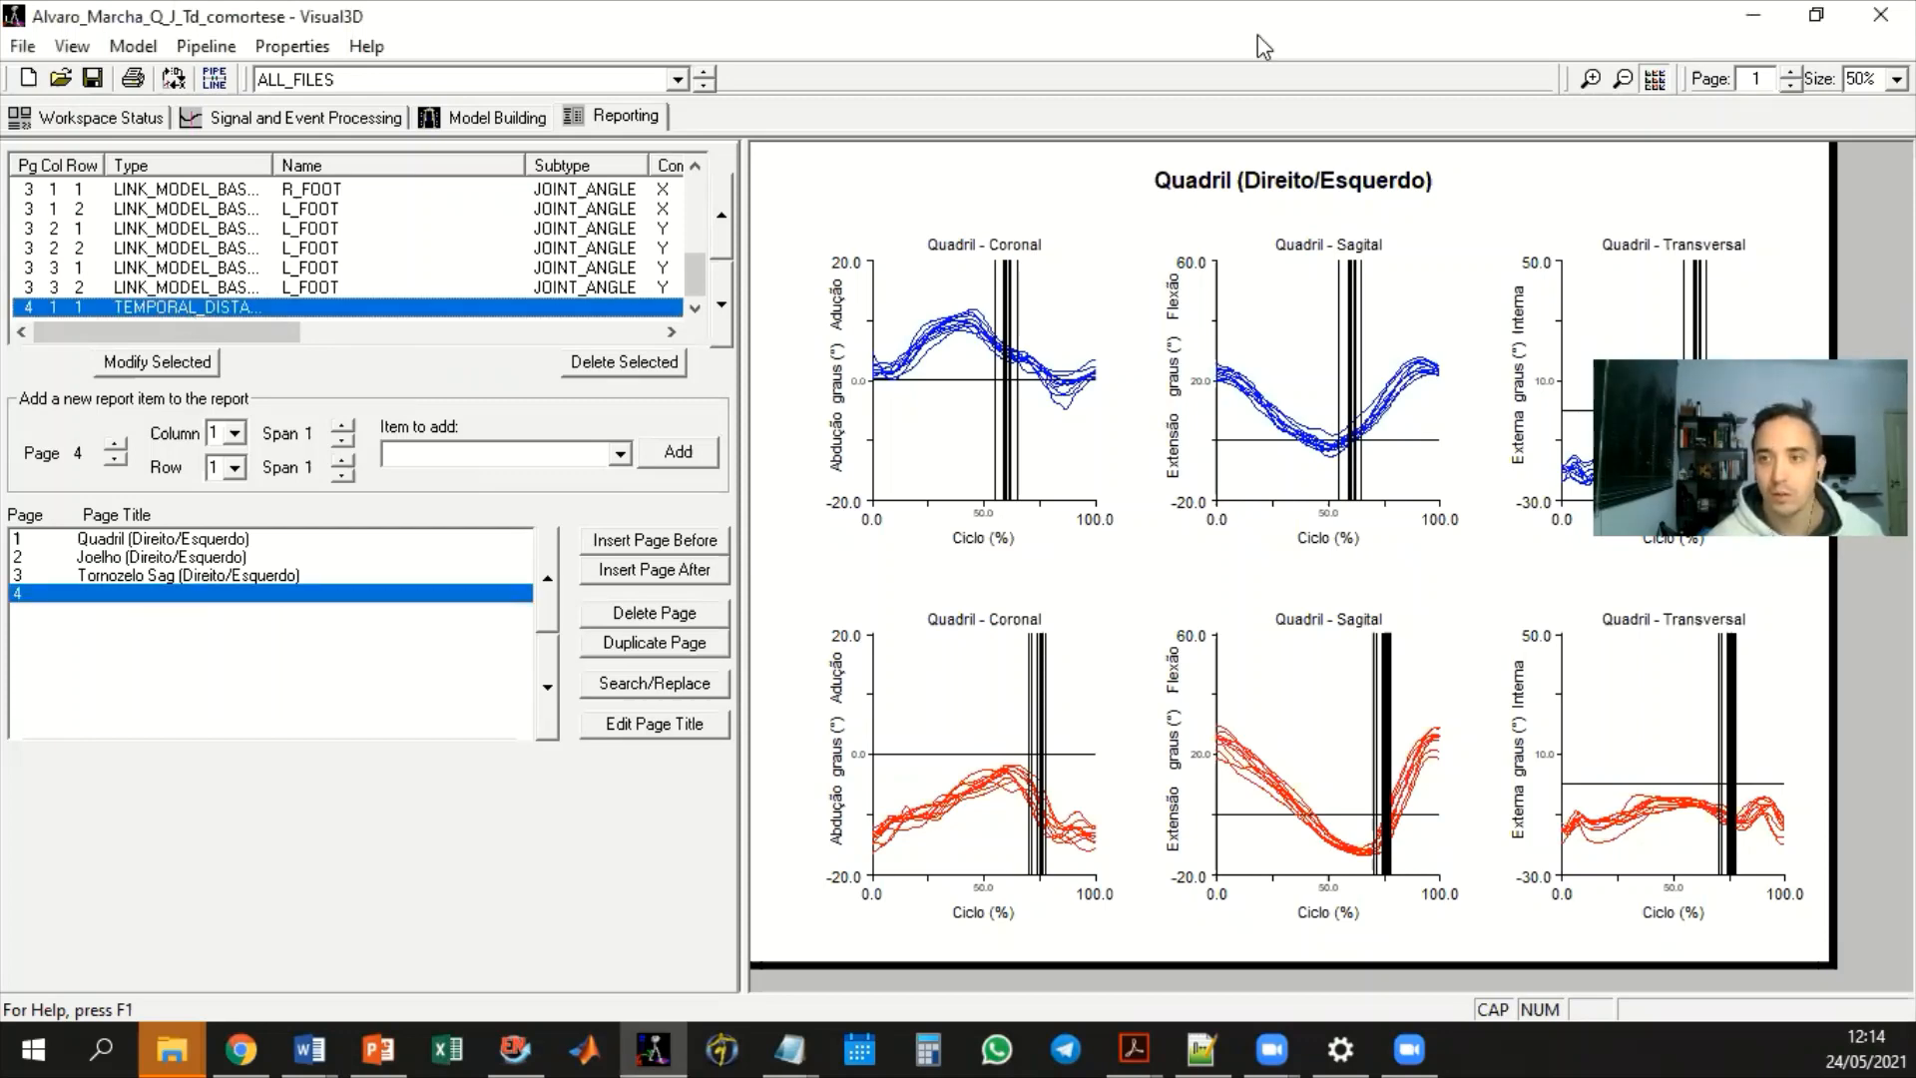
{"action": "left_click", "coordinate": [1792, 74]}
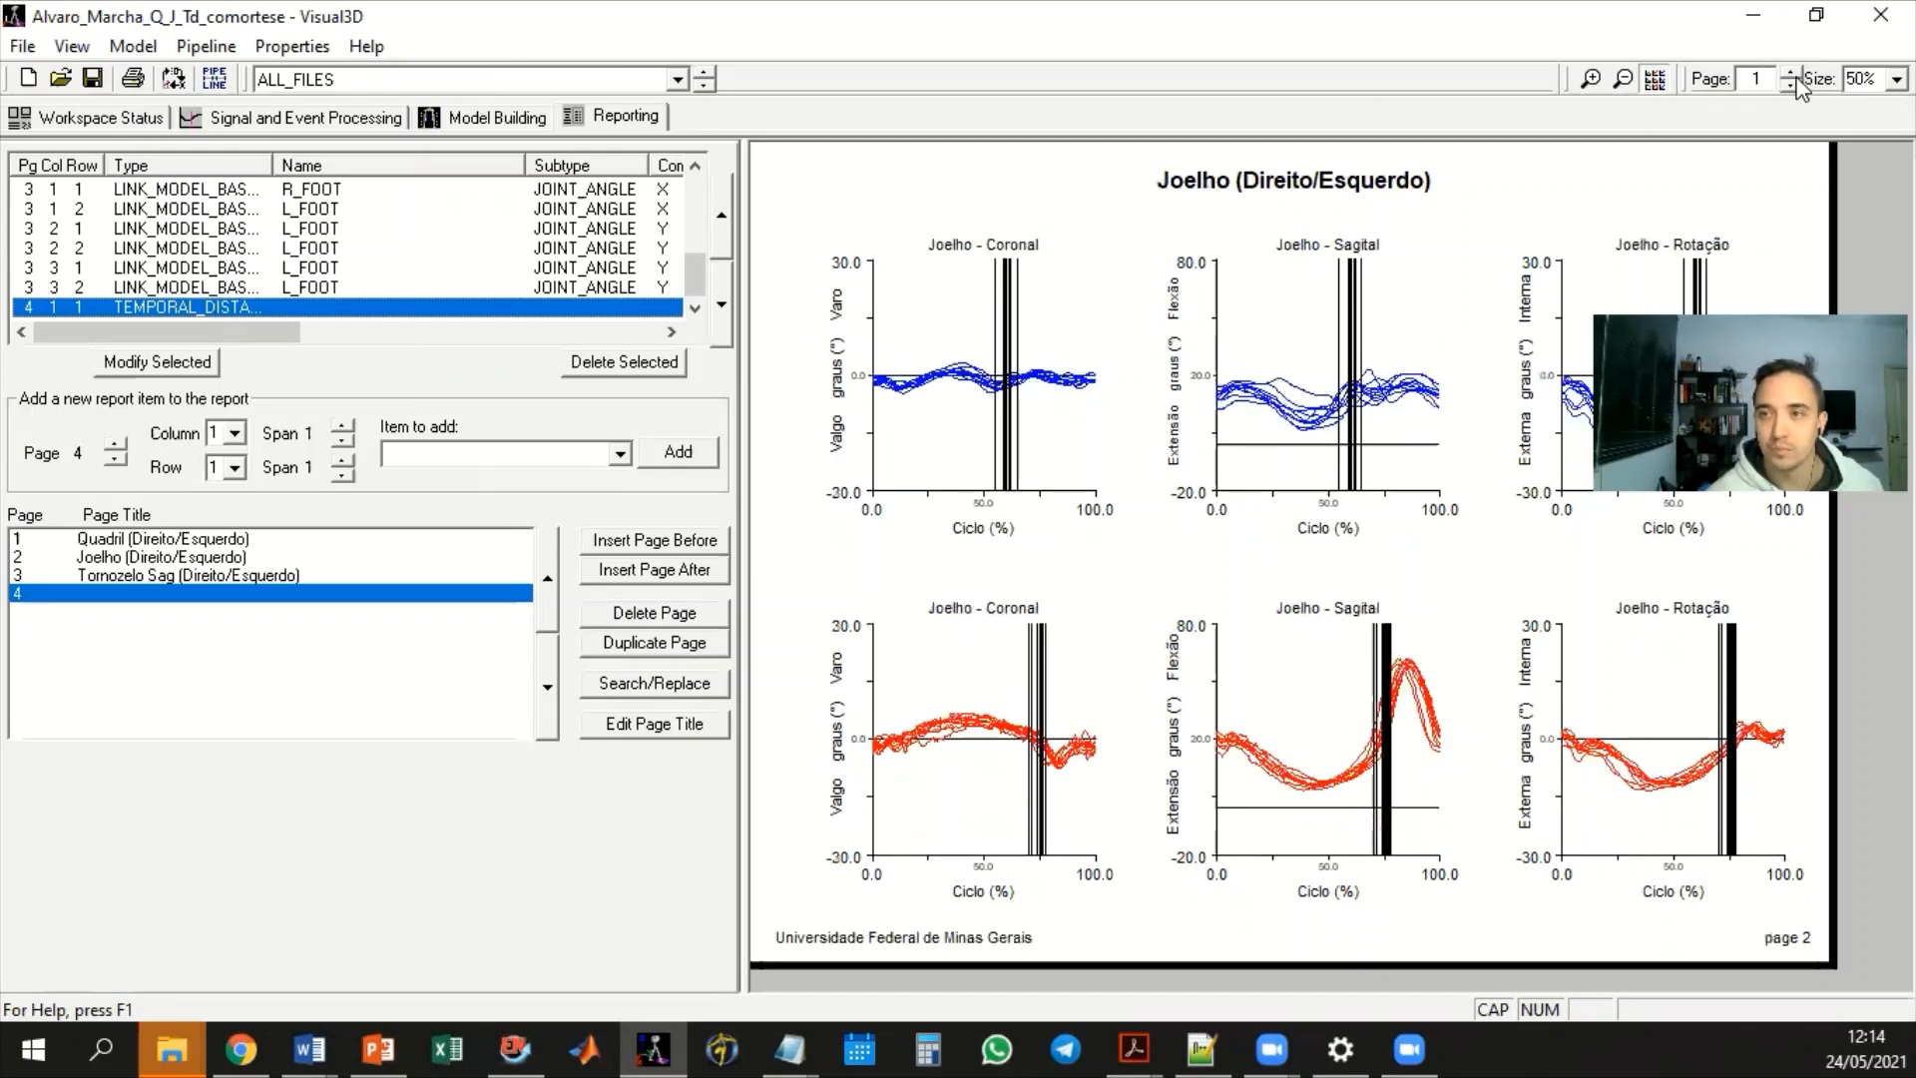
{"action": "left_click", "coordinate": [1794, 76]}
{"action": "left_click", "coordinate": [1794, 76]}
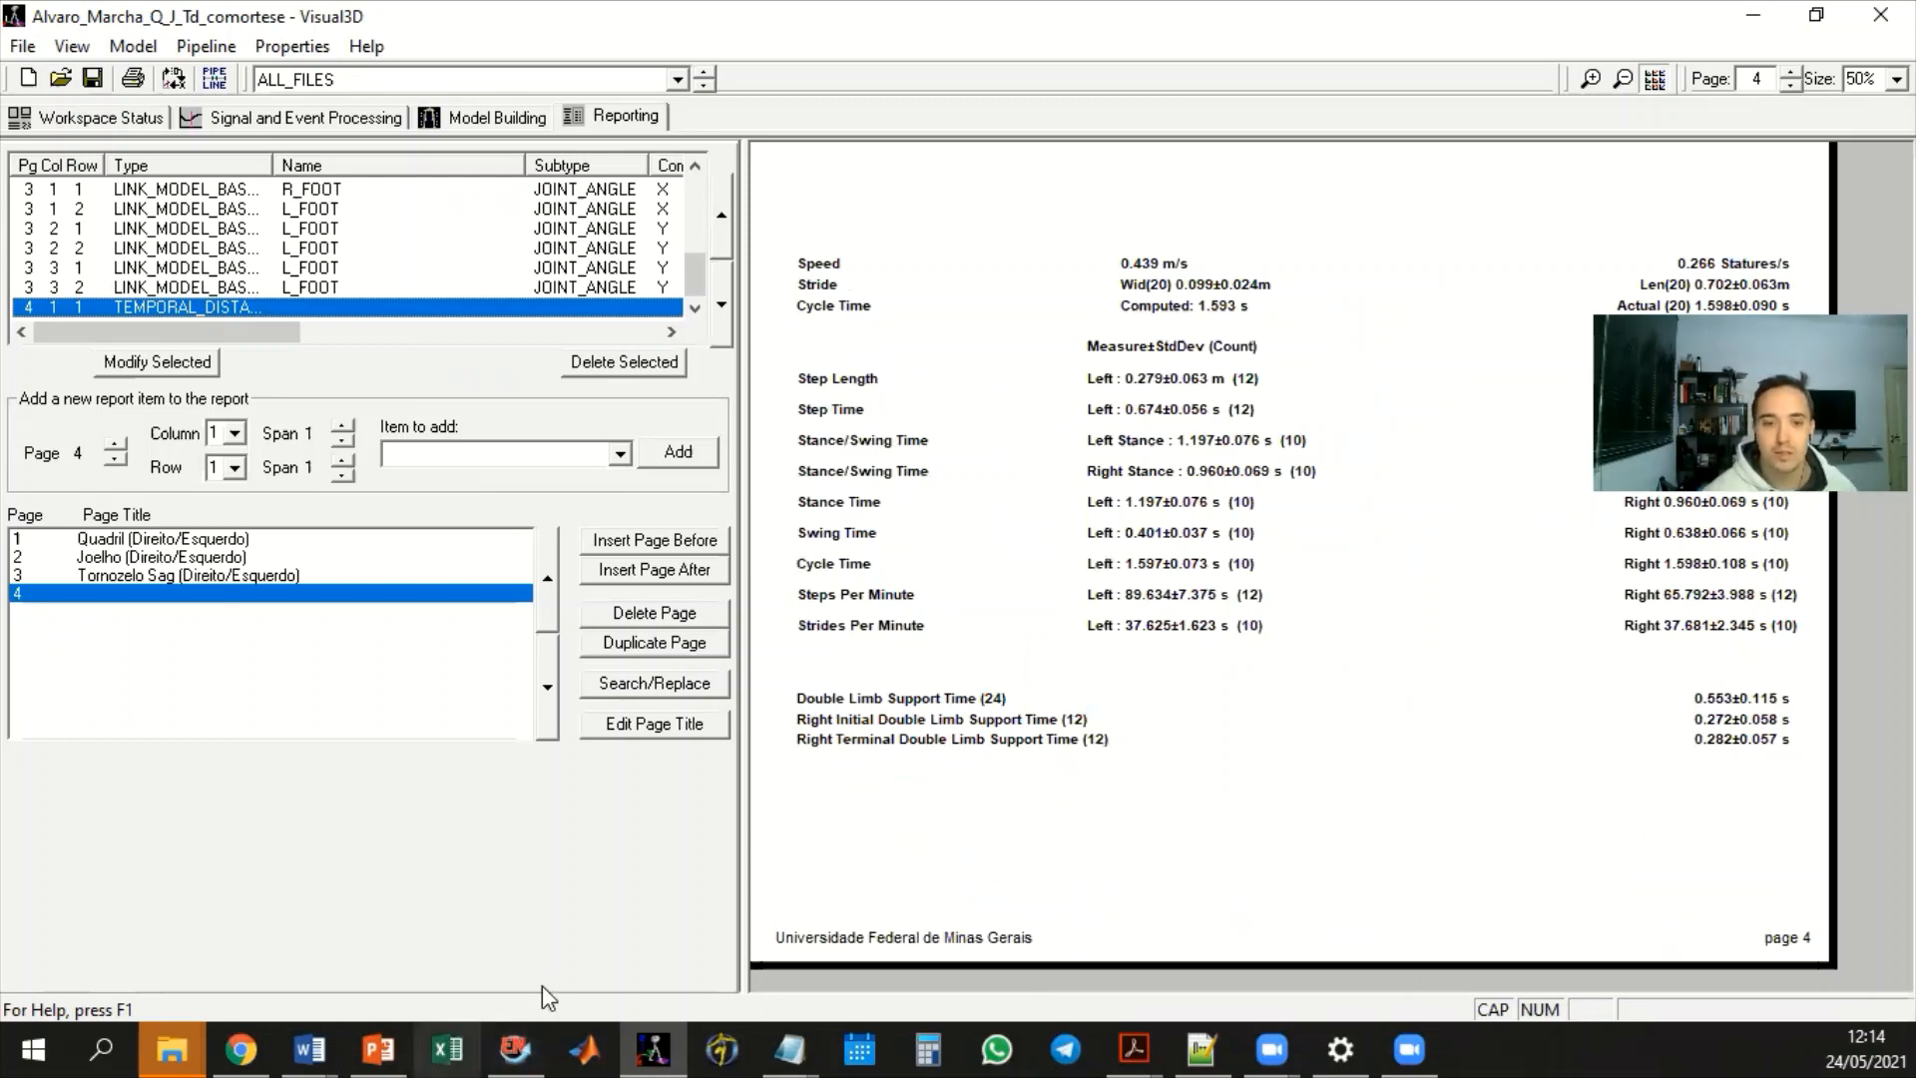
Switch back to the LBA gait report in Word and read the joint-by-joint interpretation through to the conclusion
{"action": "mouse_move", "coordinate": [314, 1048]}
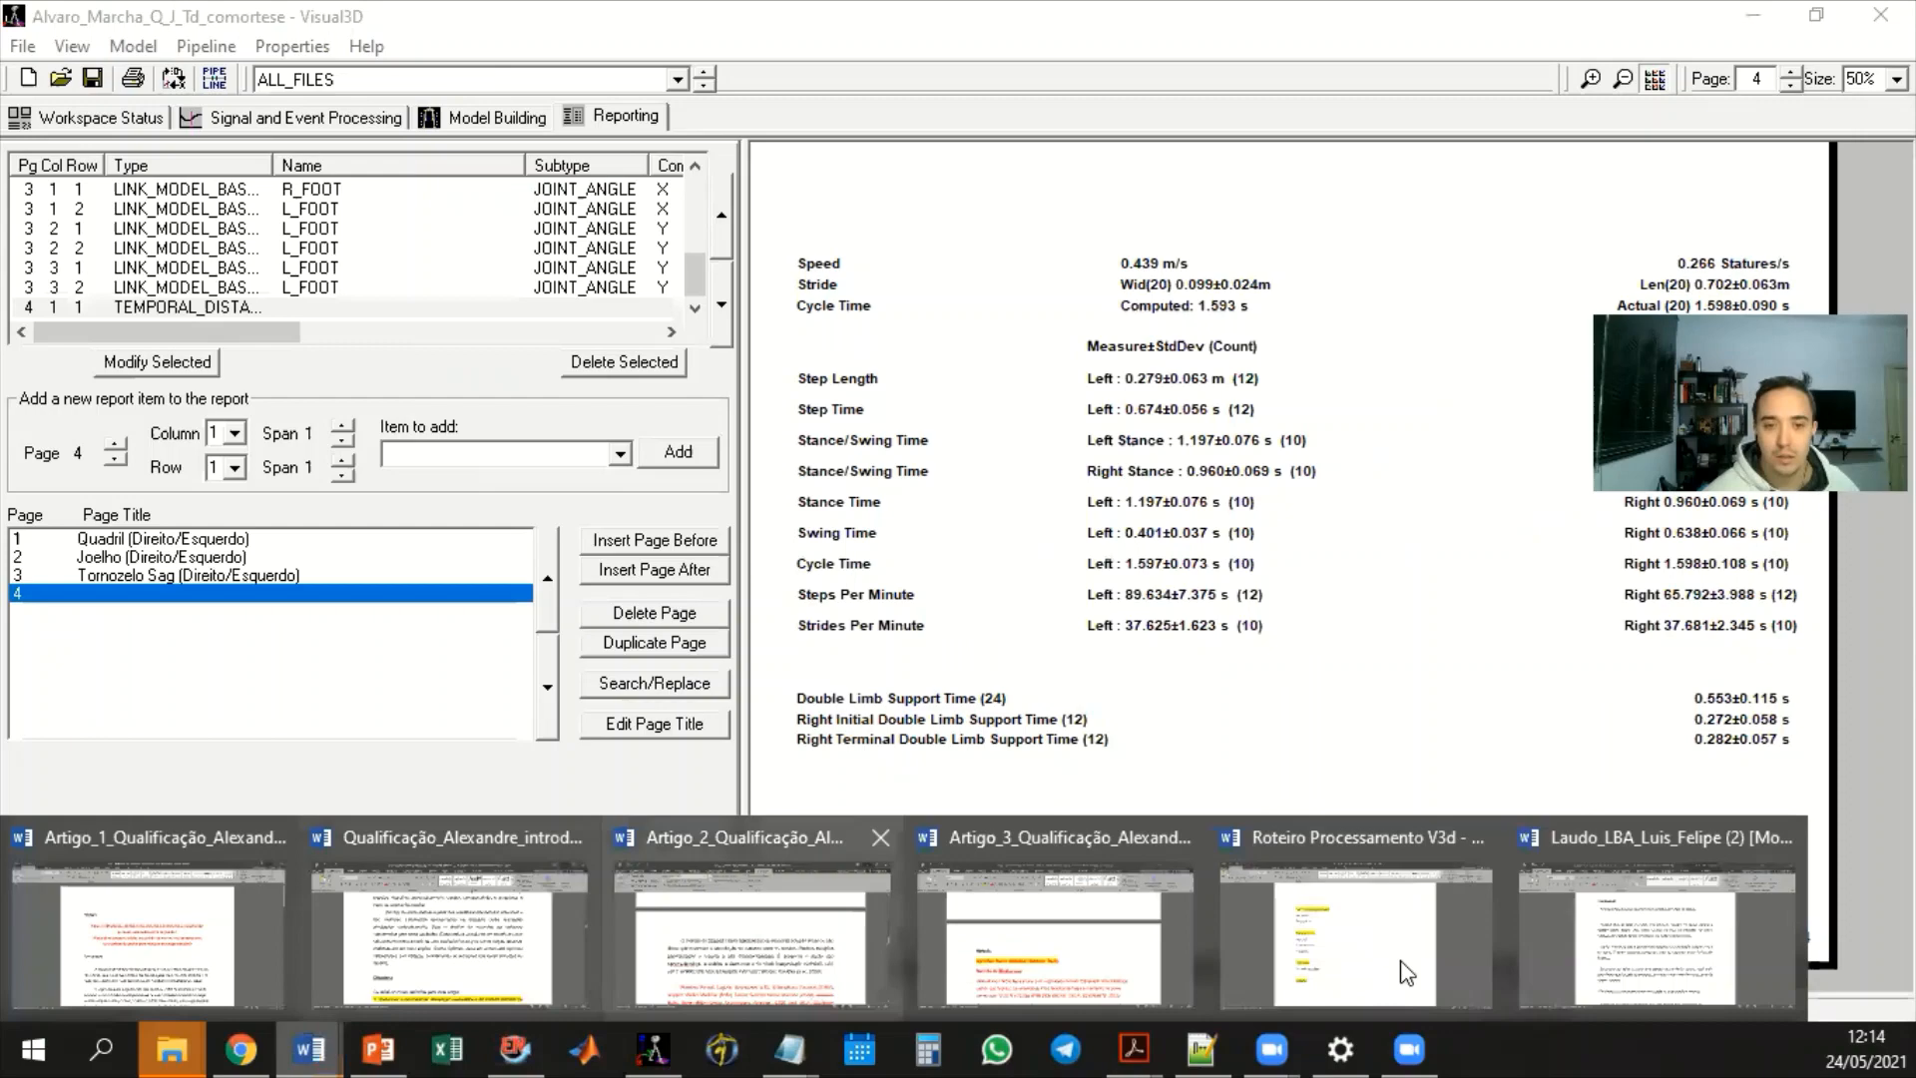
{"action": "left_click", "coordinate": [1657, 938]}
{"action": "scroll", "coordinate": [1058, 629], "scroll_direction": "up", "scroll_amount": 15}
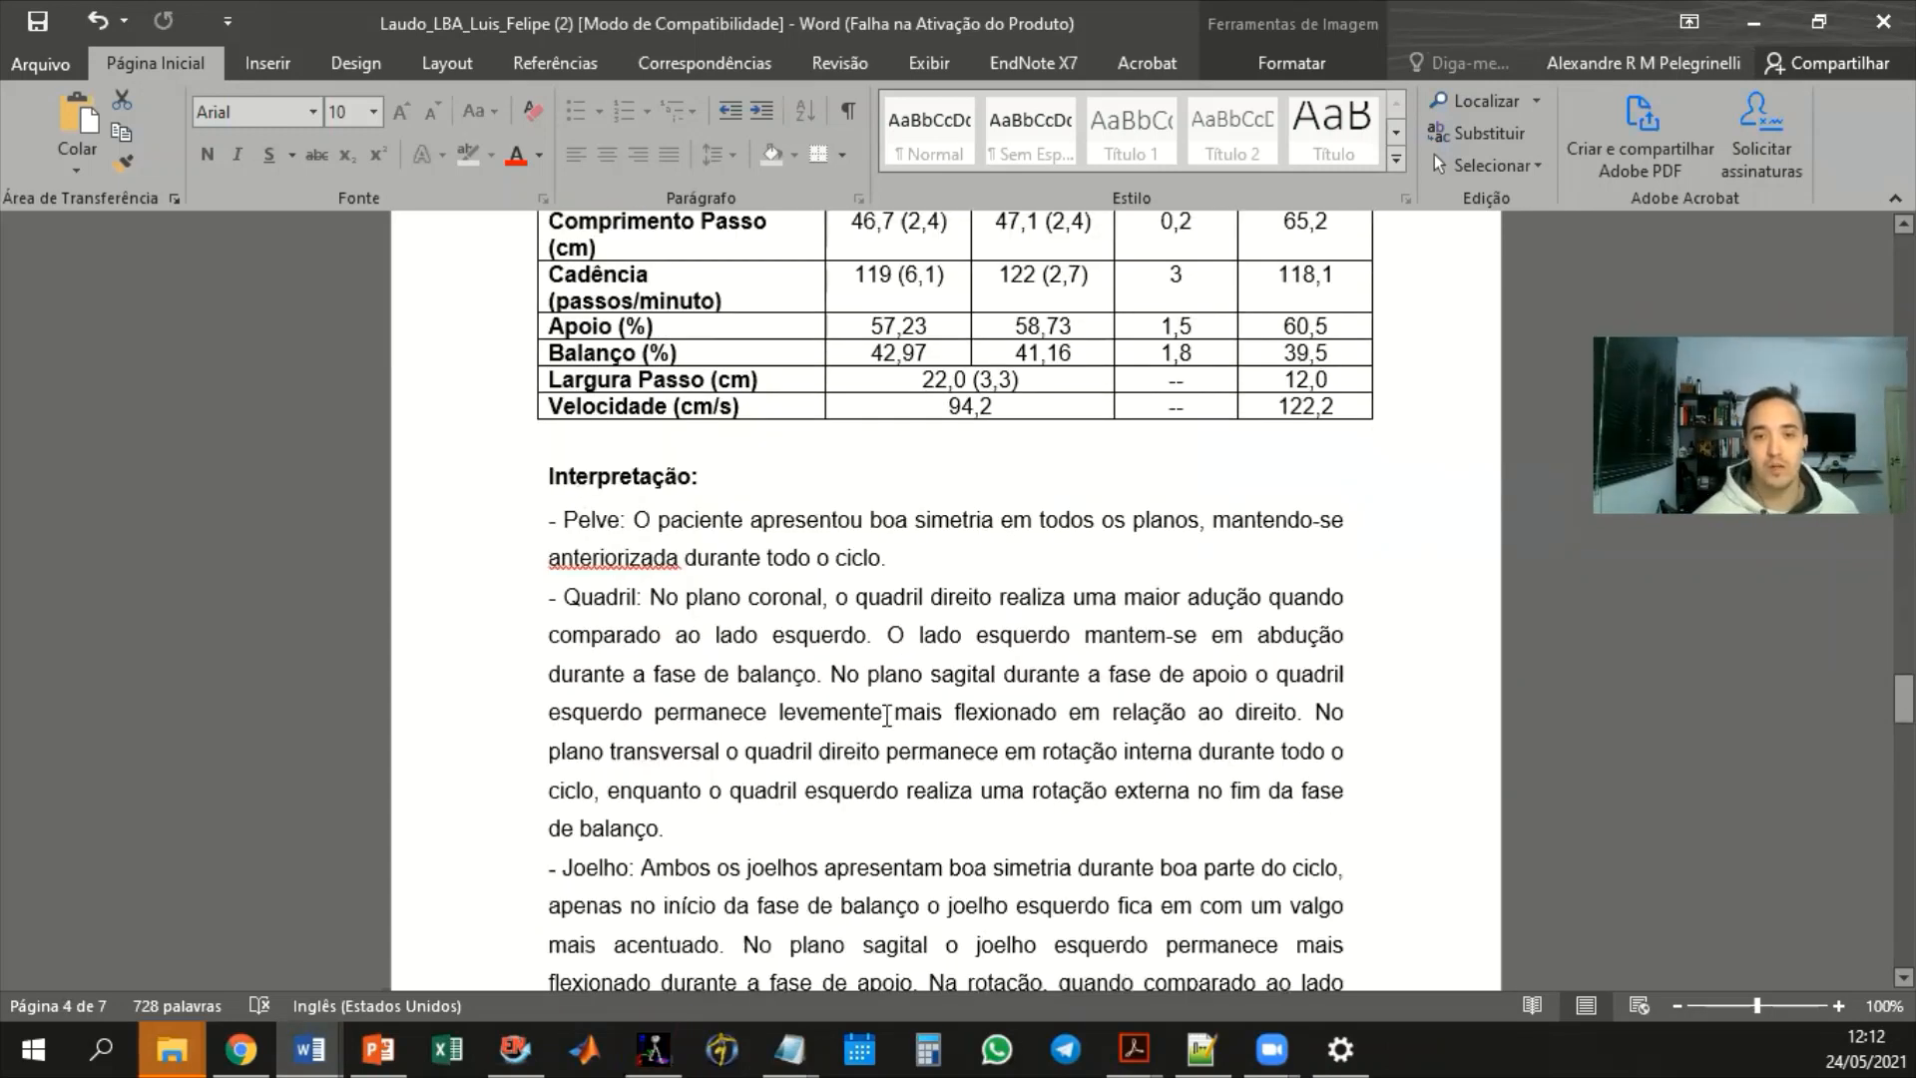
{"action": "scroll", "coordinate": [851, 723], "scroll_direction": "down", "scroll_amount": 3}
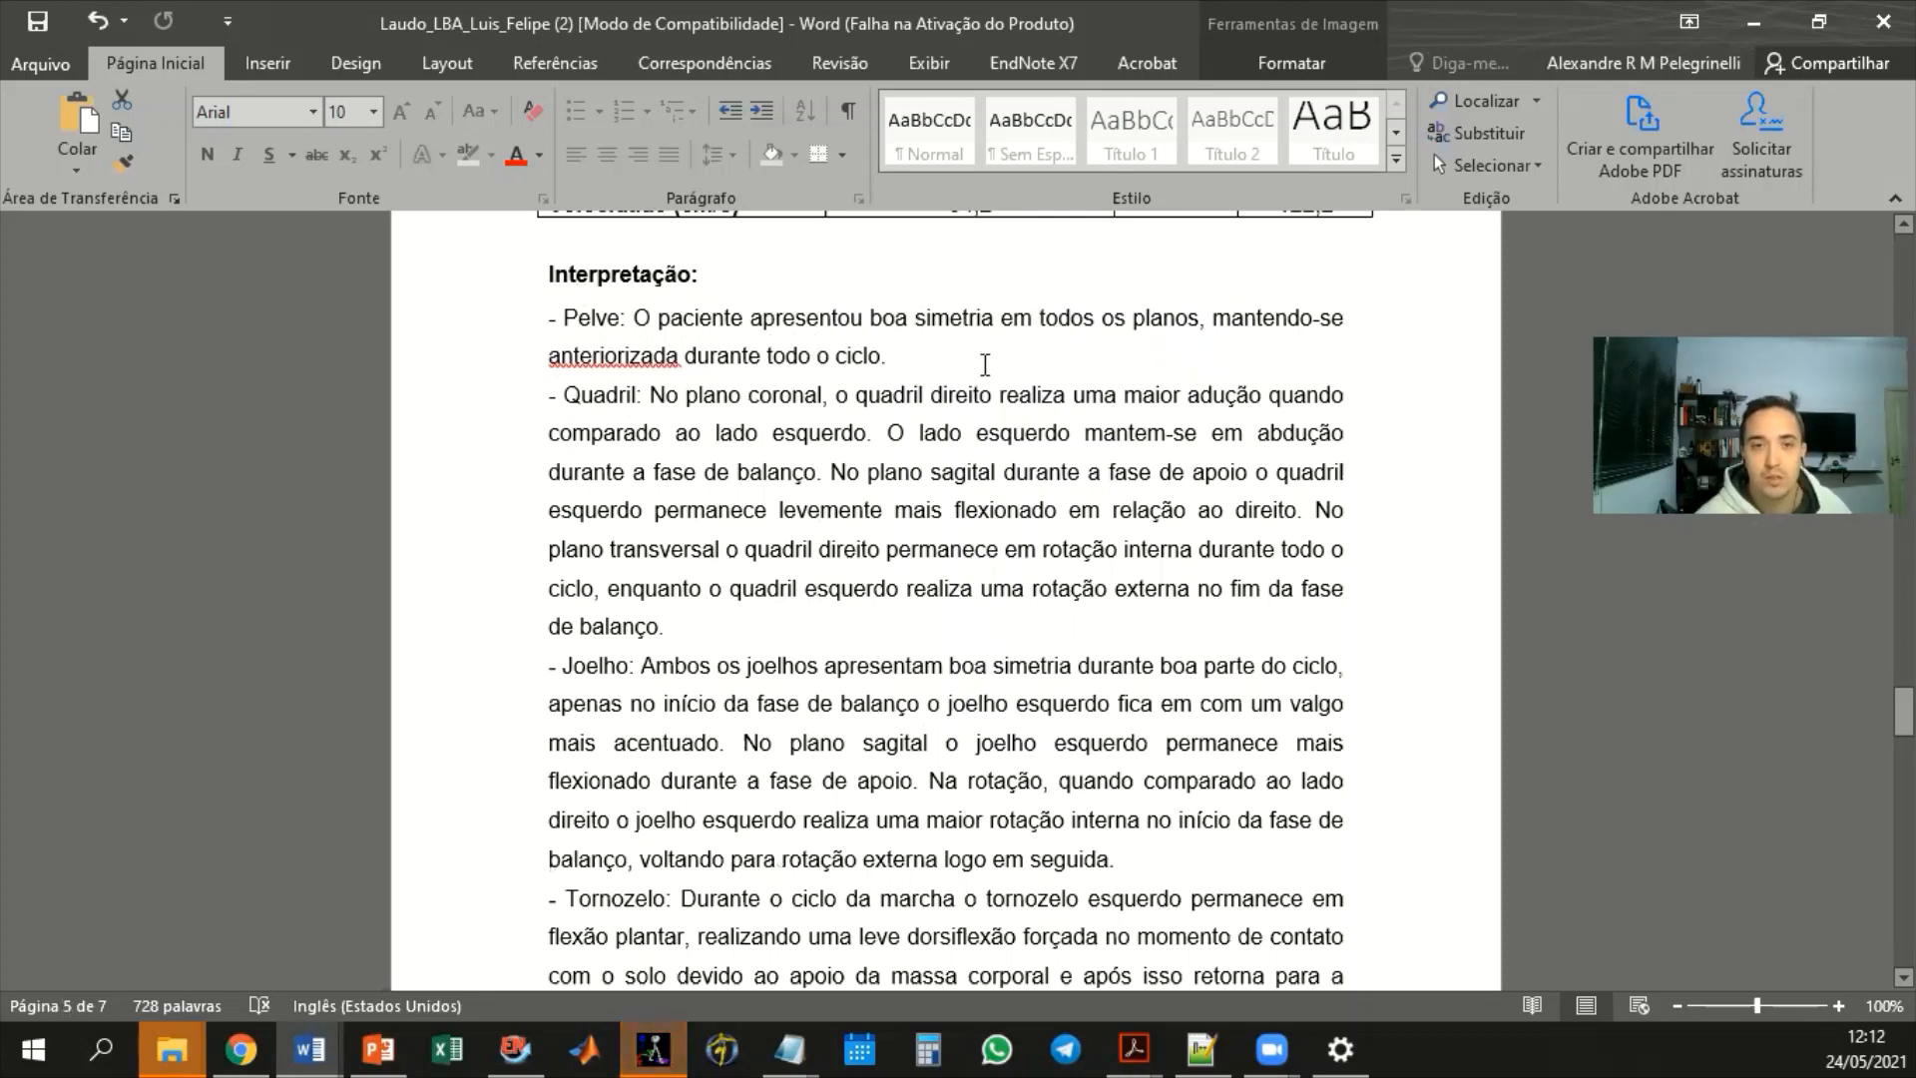
{"action": "scroll", "coordinate": [895, 499], "scroll_direction": "down", "scroll_amount": 1}
{"action": "scroll", "coordinate": [895, 499], "scroll_direction": "down", "scroll_amount": 1}
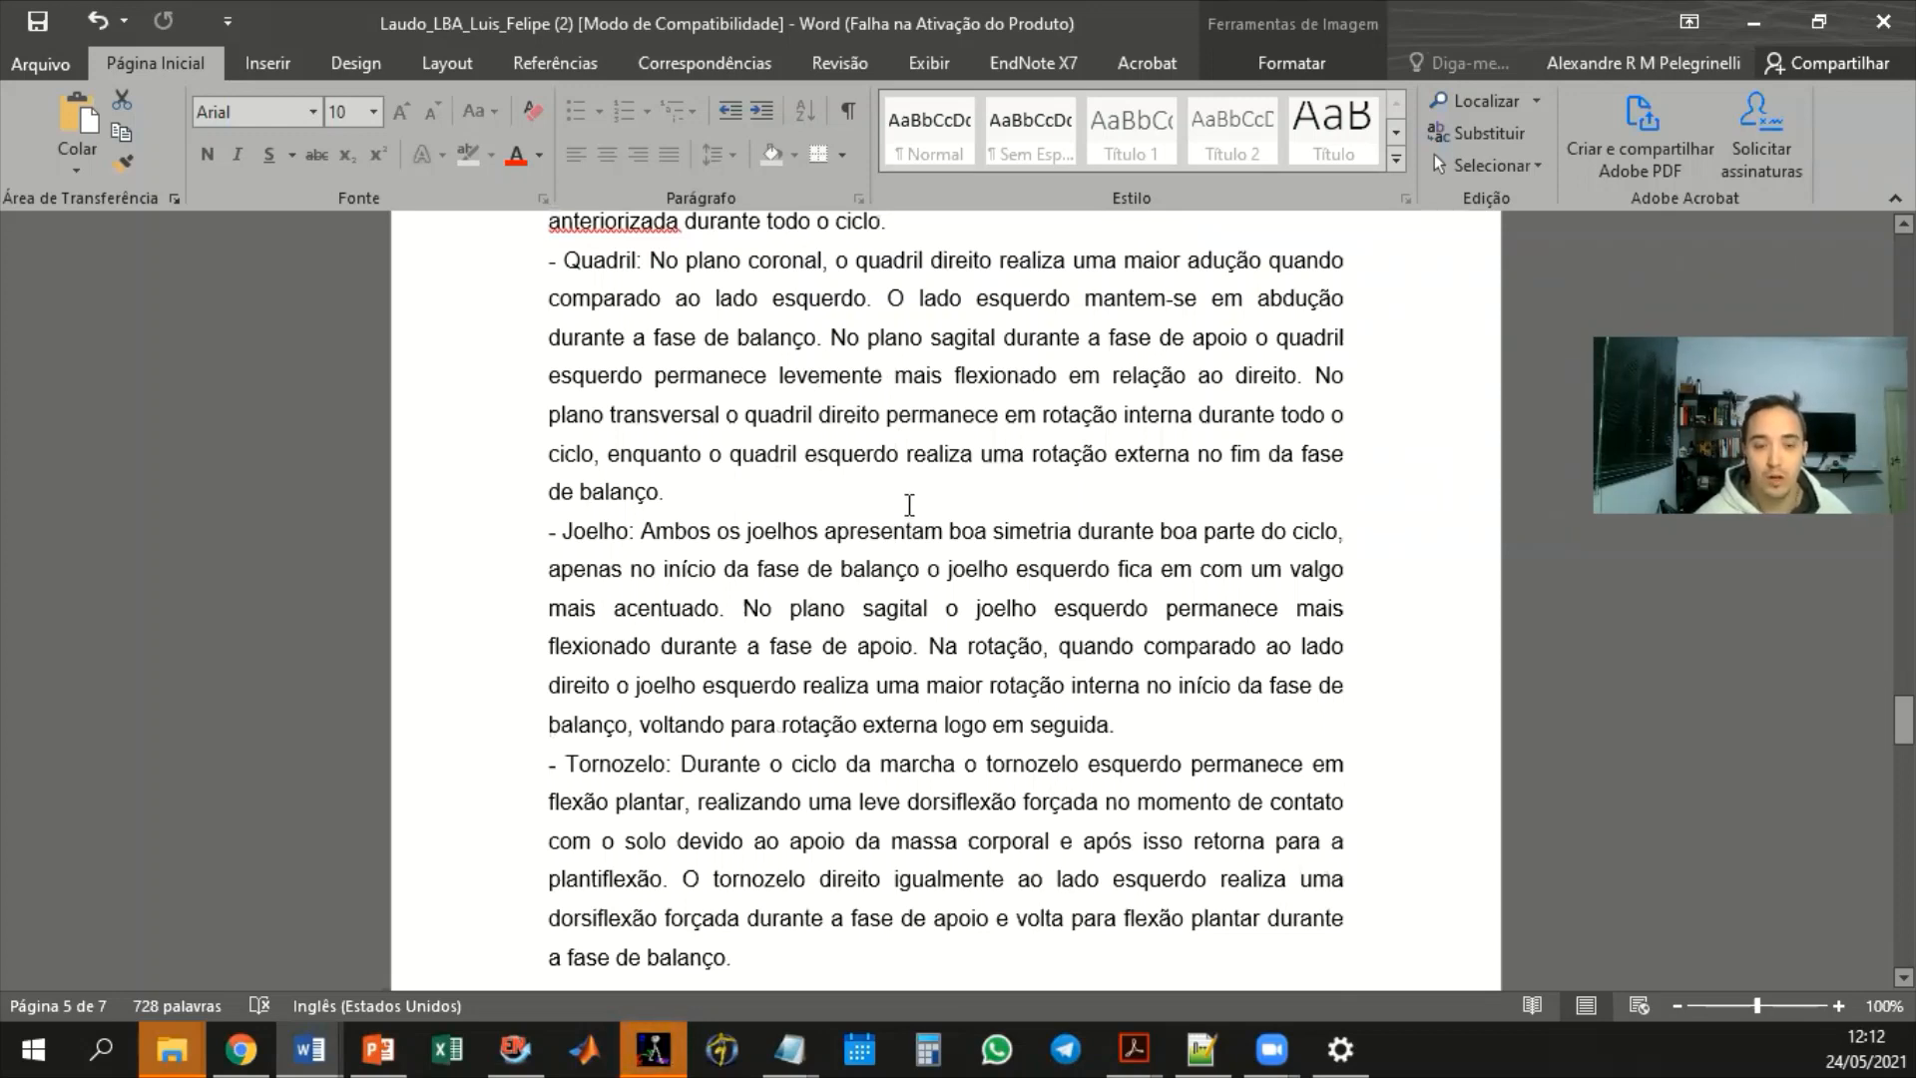
{"action": "scroll", "coordinate": [904, 529], "scroll_direction": "down", "scroll_amount": 15}
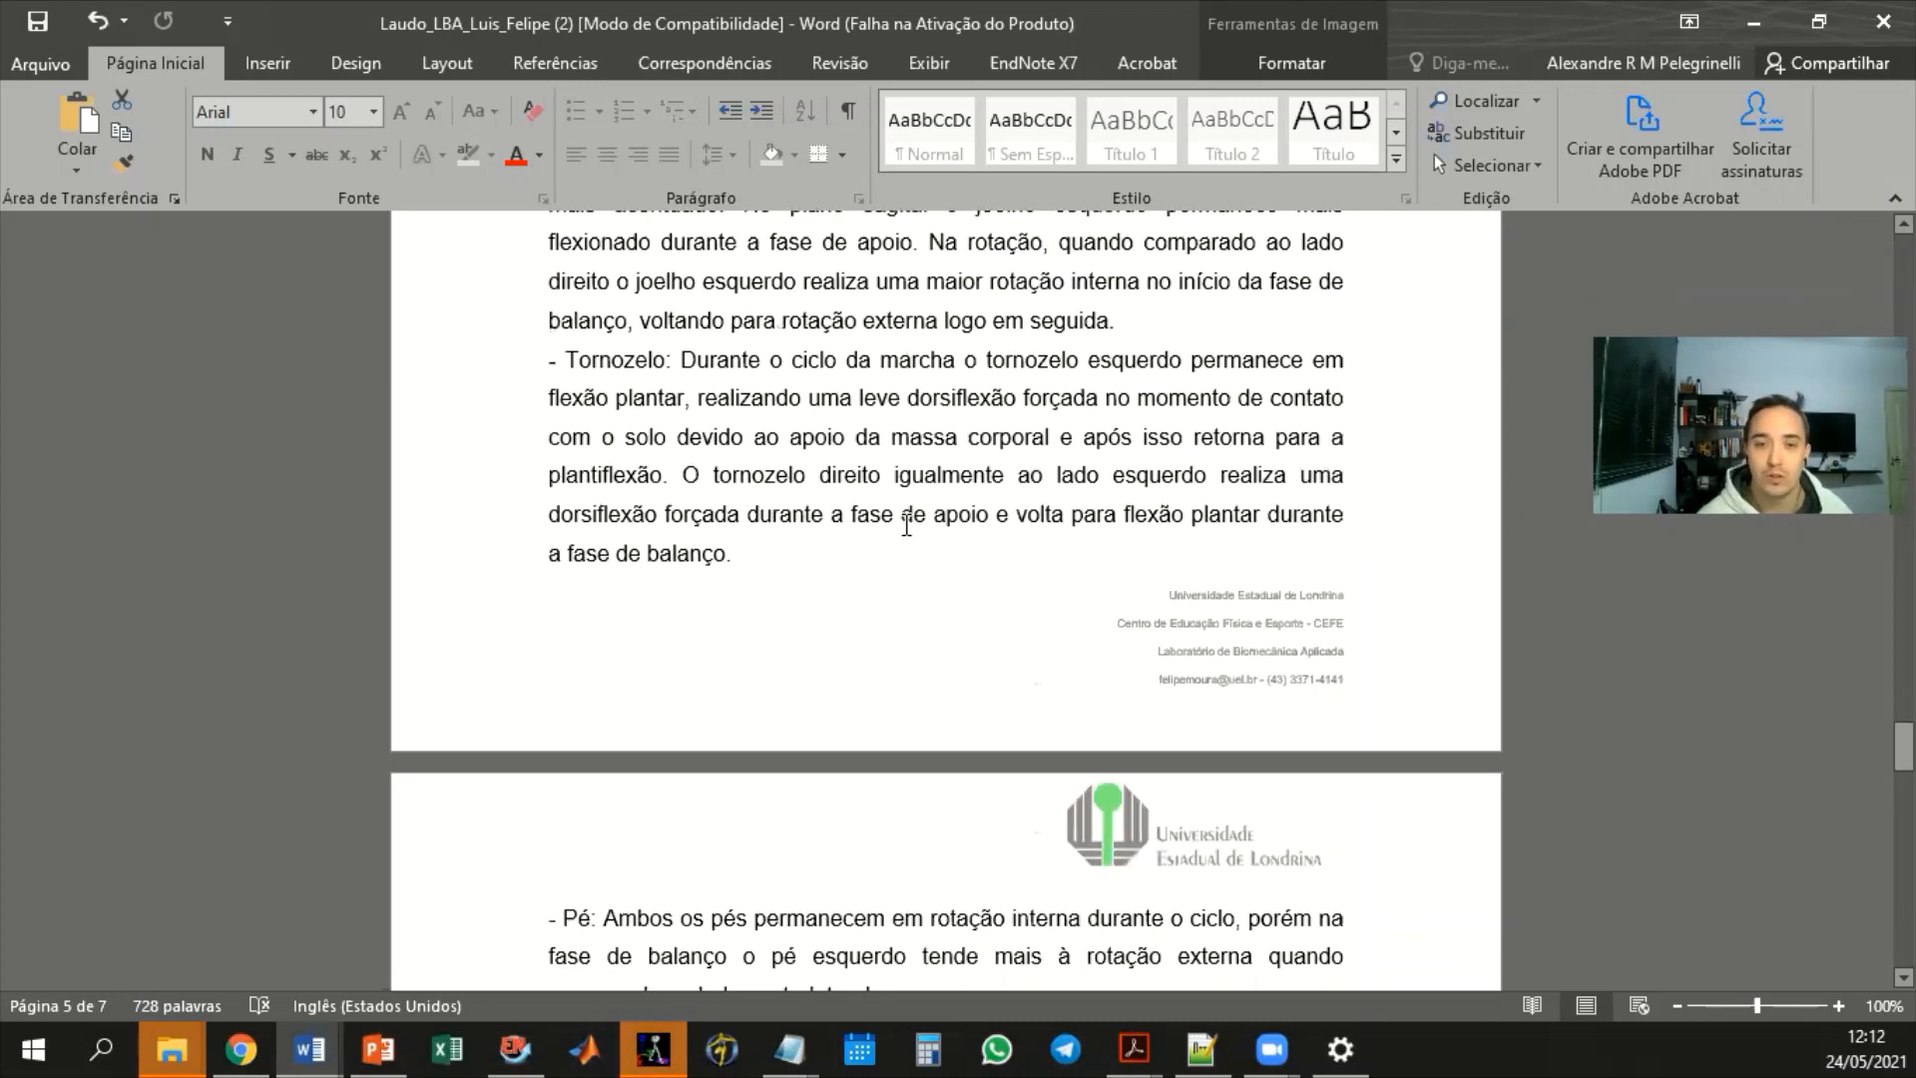
{"action": "scroll", "coordinate": [898, 655], "scroll_direction": "up", "scroll_amount": 5}
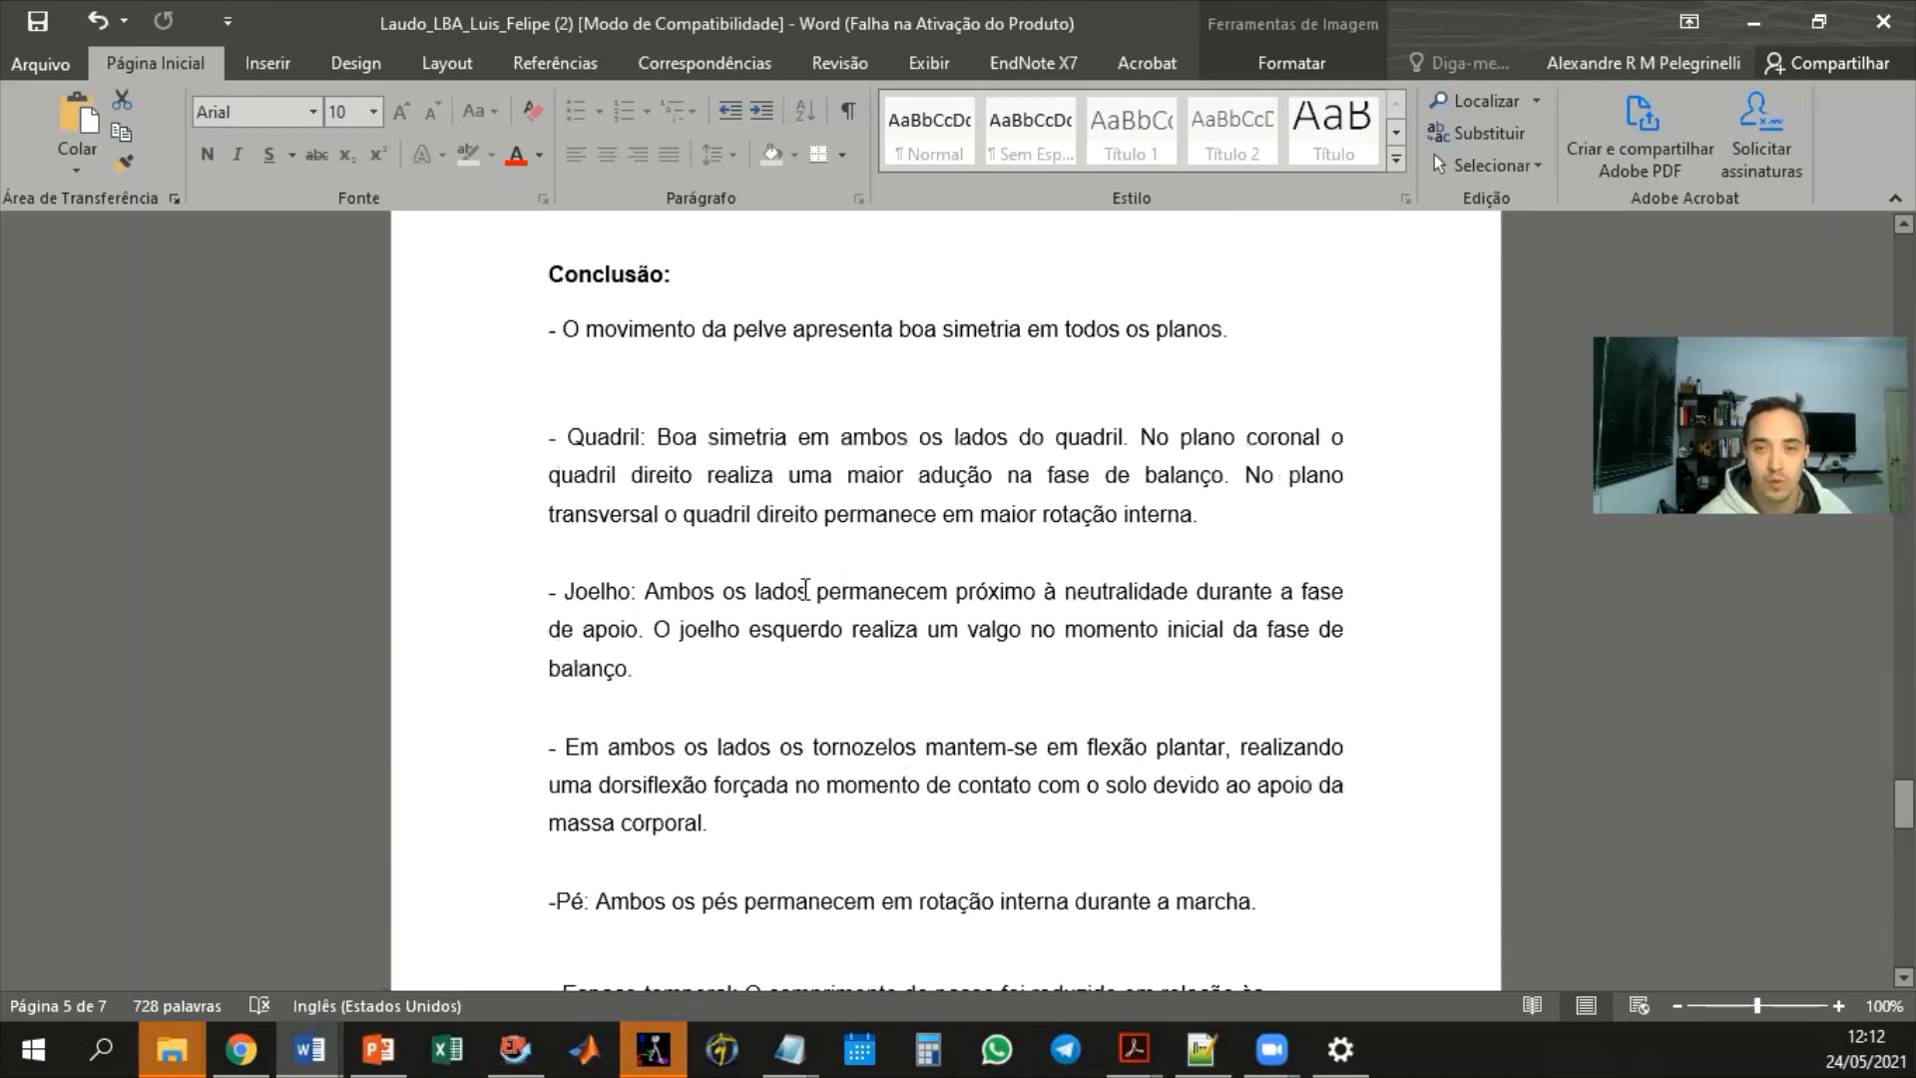